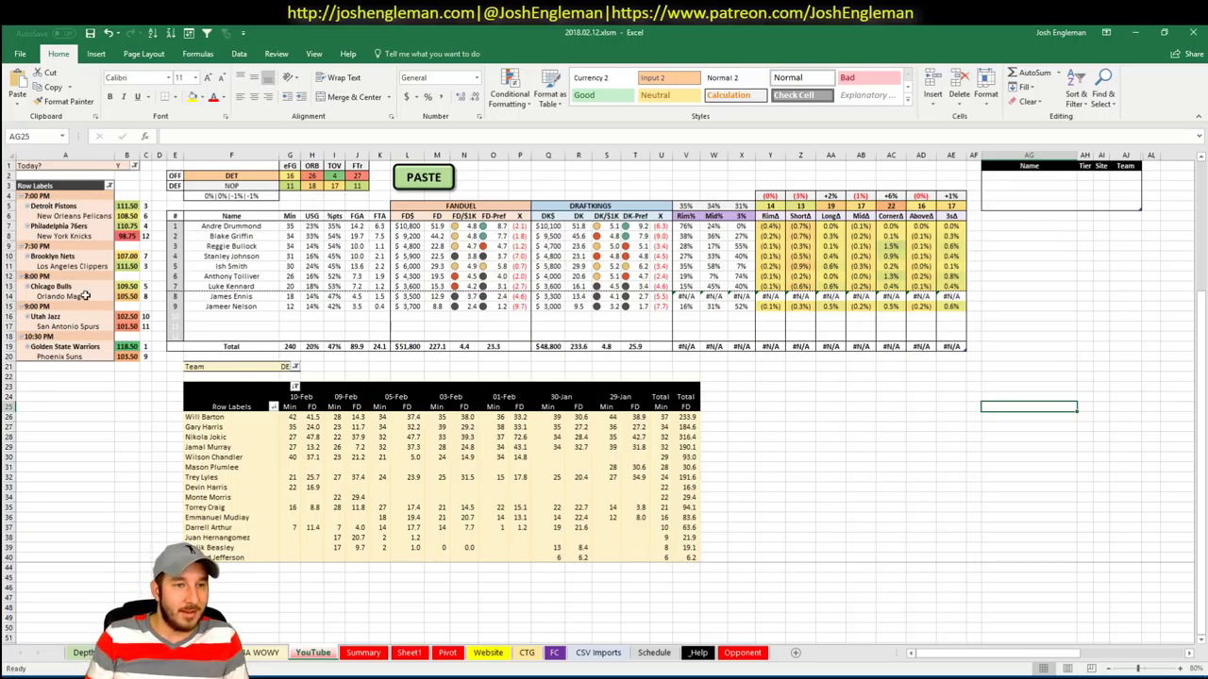
{"action": "left_click", "coordinate": [84, 203]}
{"action": "left_click", "coordinate": [795, 429]}
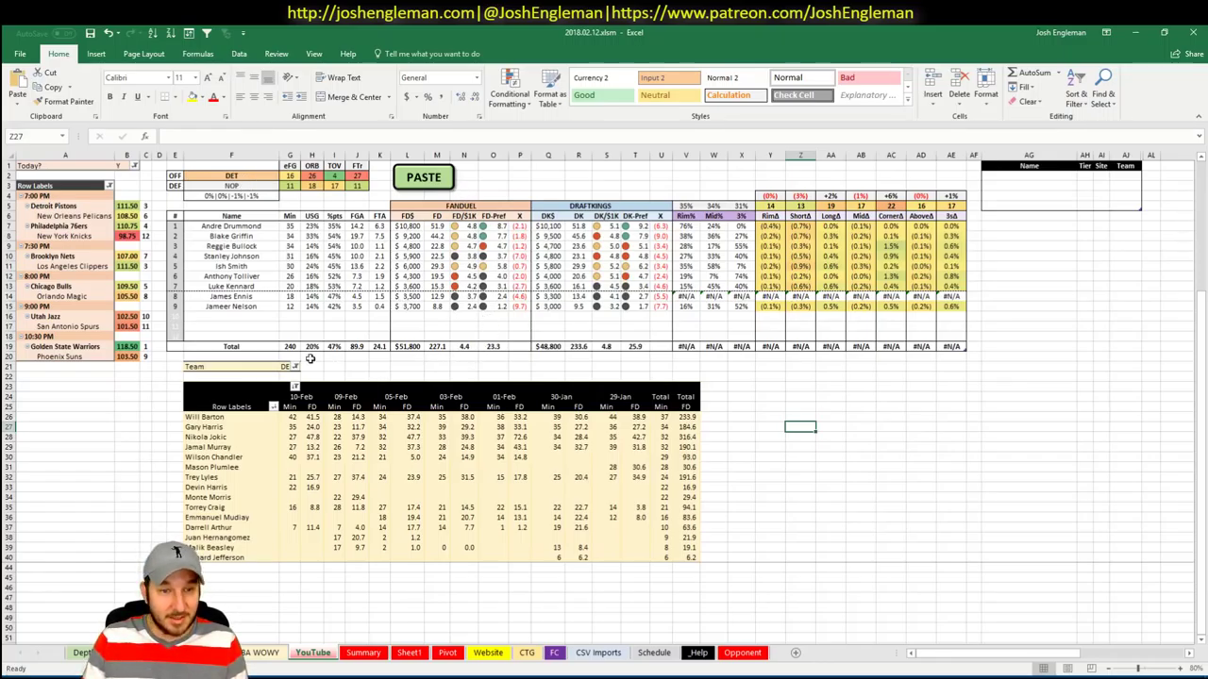
{"action": "left_click", "coordinate": [103, 386]}
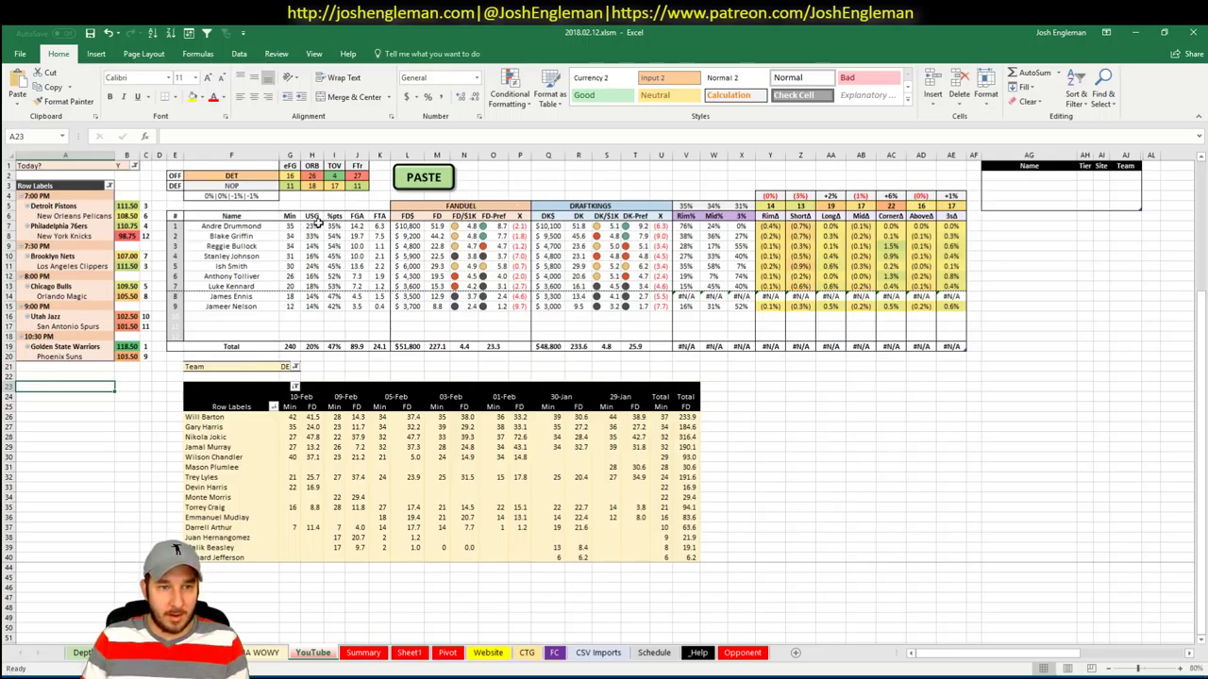
Refresh the recent-games PivotTable and set its Team filter to DET
{"action": "left_click", "coordinate": [285, 367]}
{"action": "type", "text": "DET"}
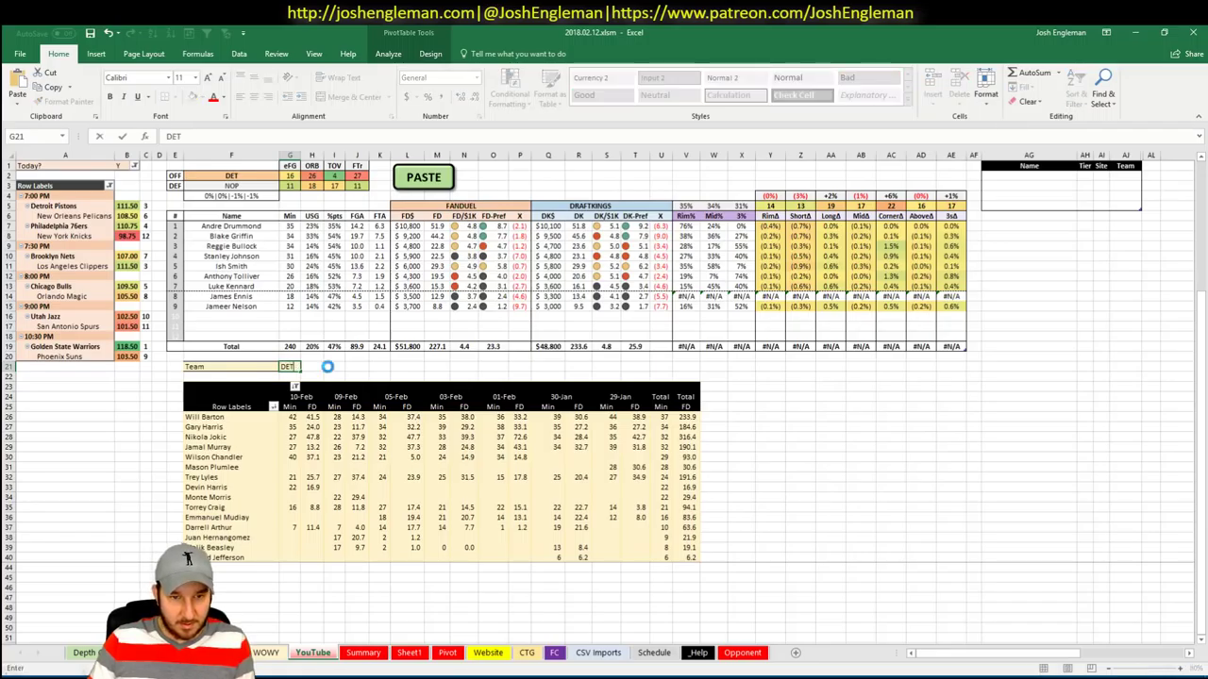
{"action": "key", "text": "Return"}
{"action": "left_click", "coordinate": [611, 391]}
{"action": "right_click", "coordinate": [413, 435]}
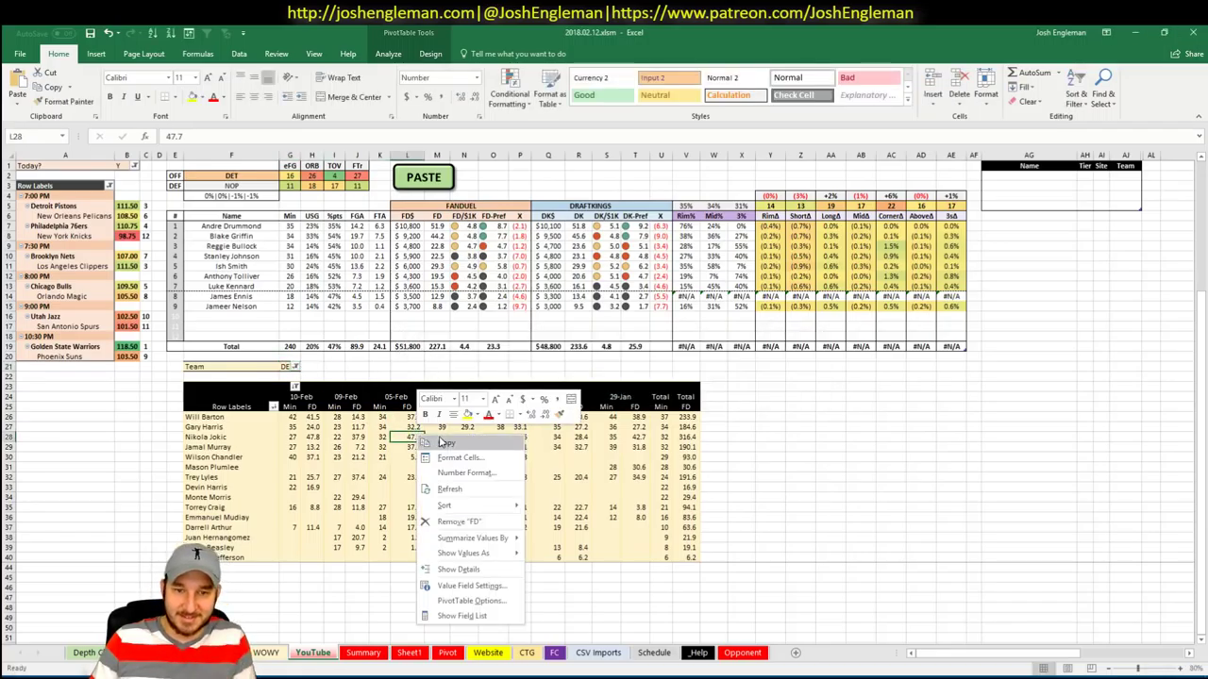
{"action": "left_click", "coordinate": [459, 491]}
{"action": "left_click", "coordinate": [288, 367]}
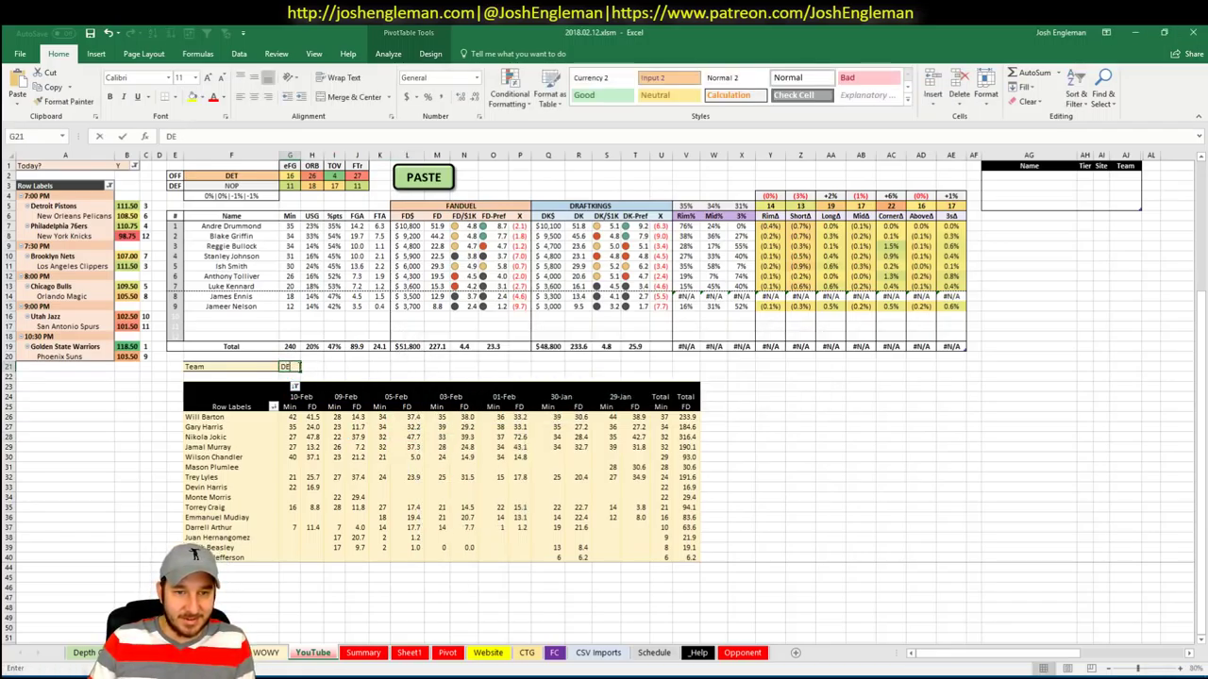
{"action": "type", "text": "DET"}
{"action": "key", "text": "Tab"}
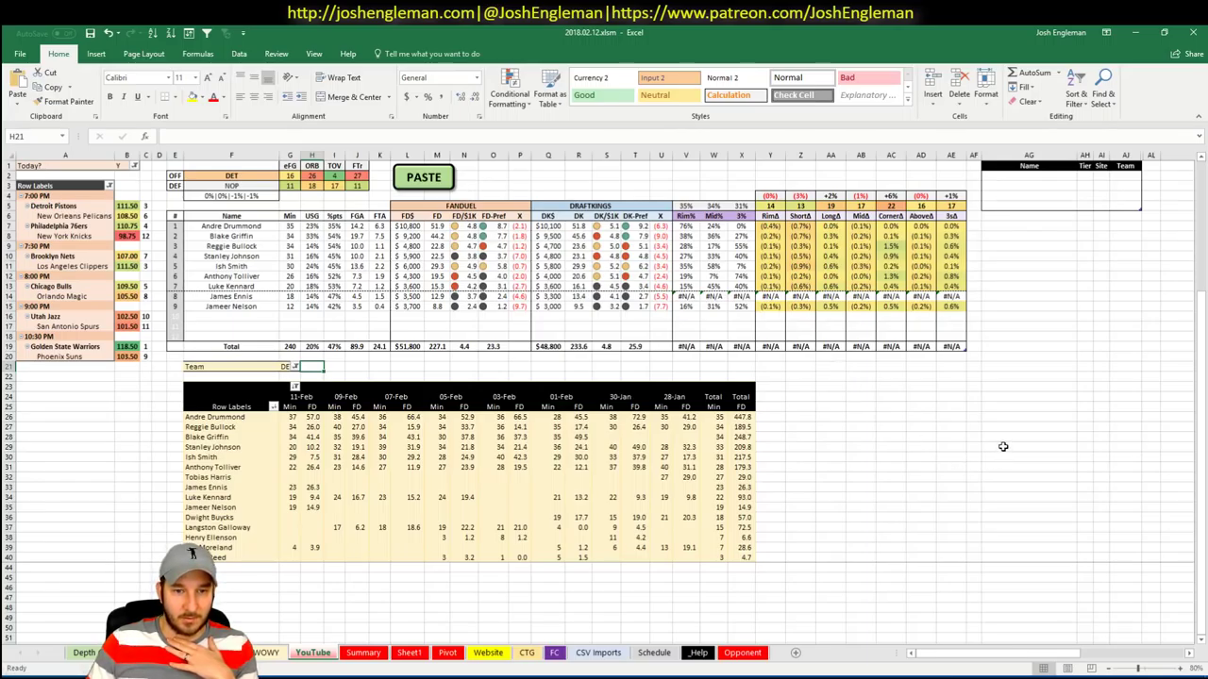
Add Andre Drummond and Blake Griffin to the player picks table, both with tier 3
{"action": "left_click", "coordinate": [1030, 176]}
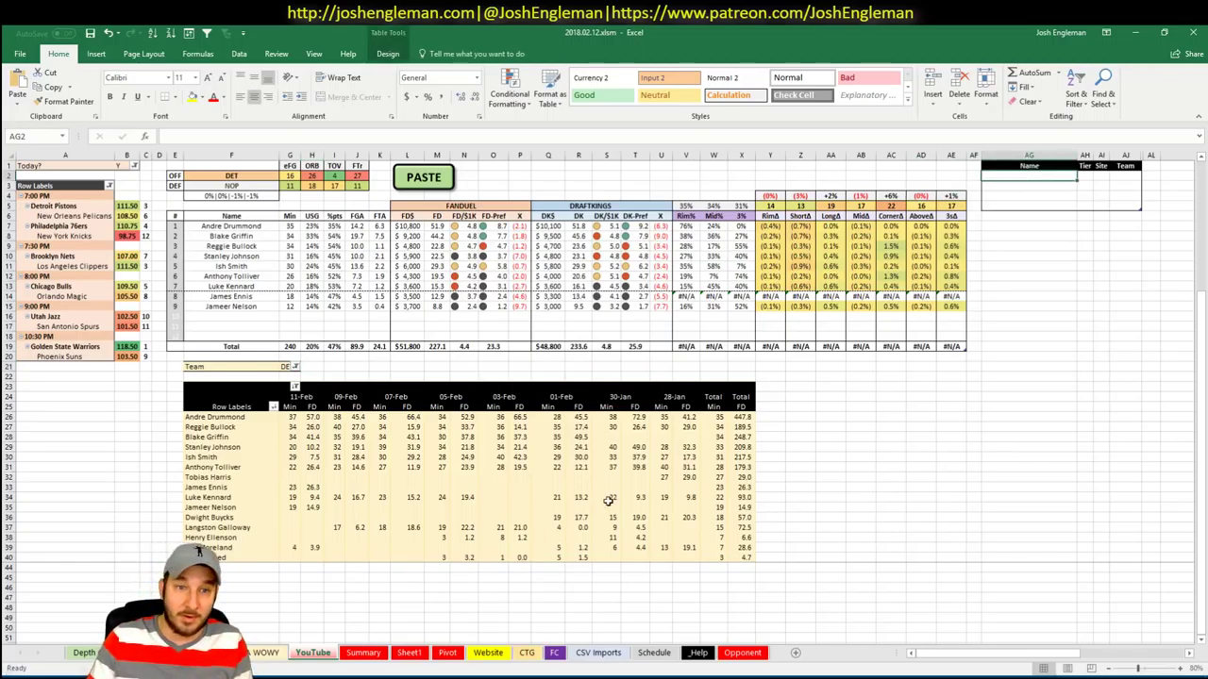
{"action": "type", "text": "Andr"}
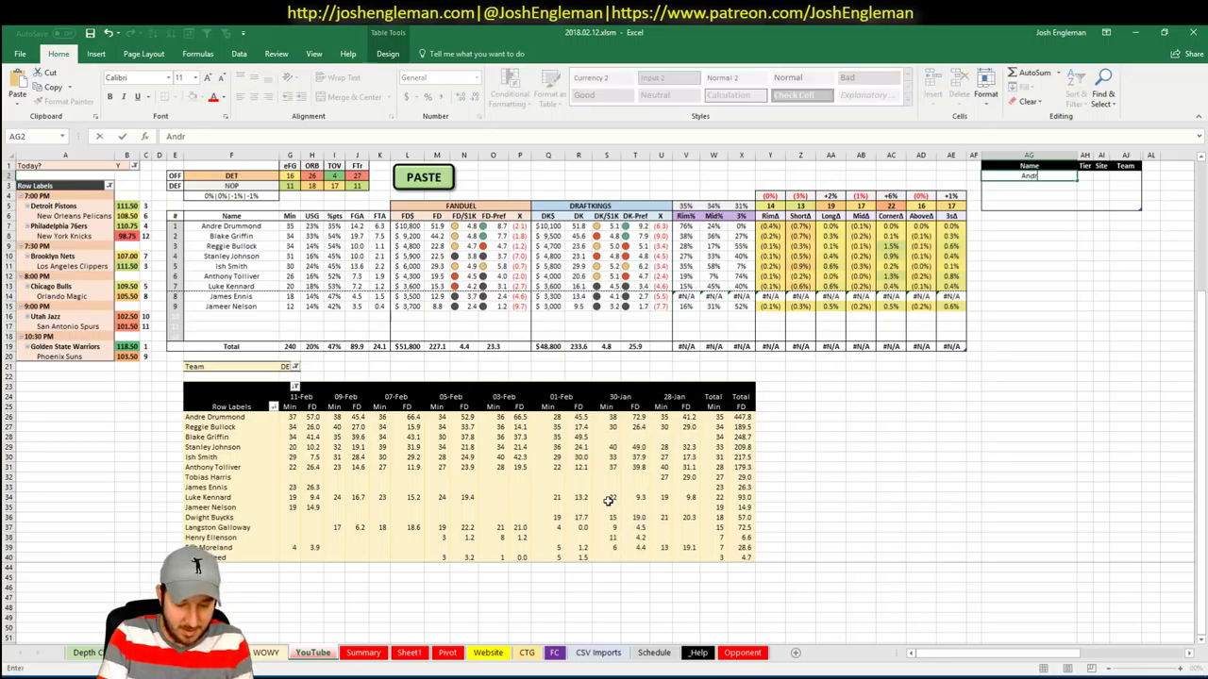
{"action": "type", "text": "e Drummond"}
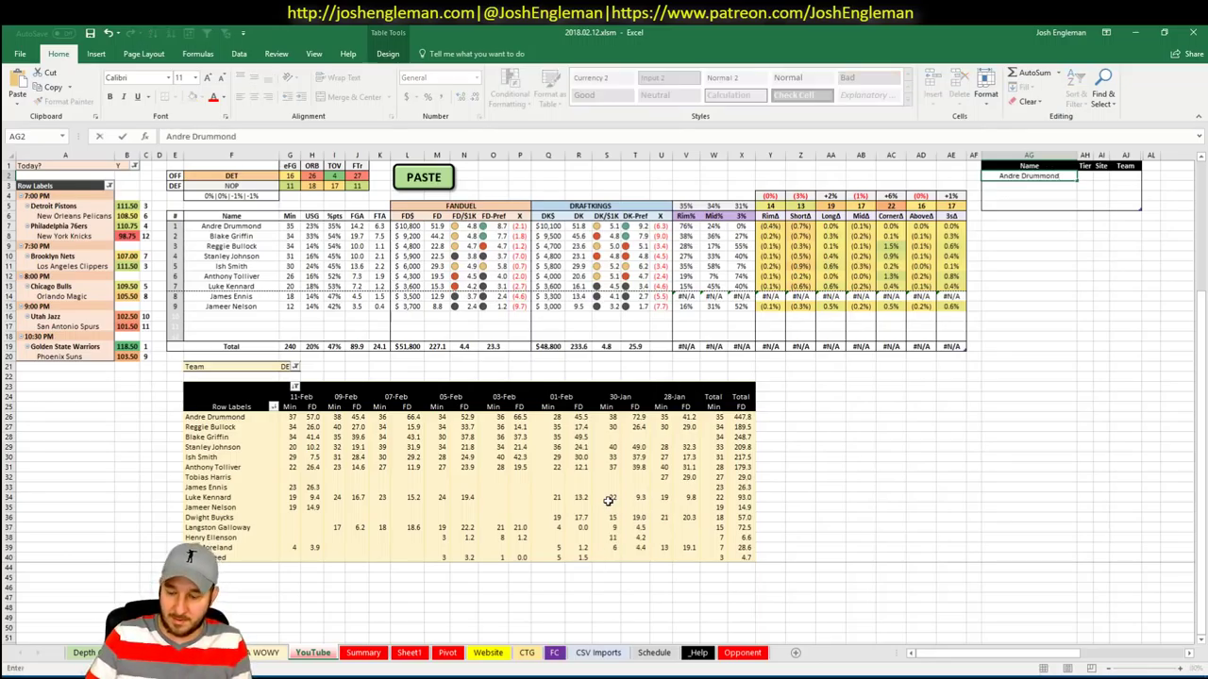
{"action": "key", "text": "Return"}
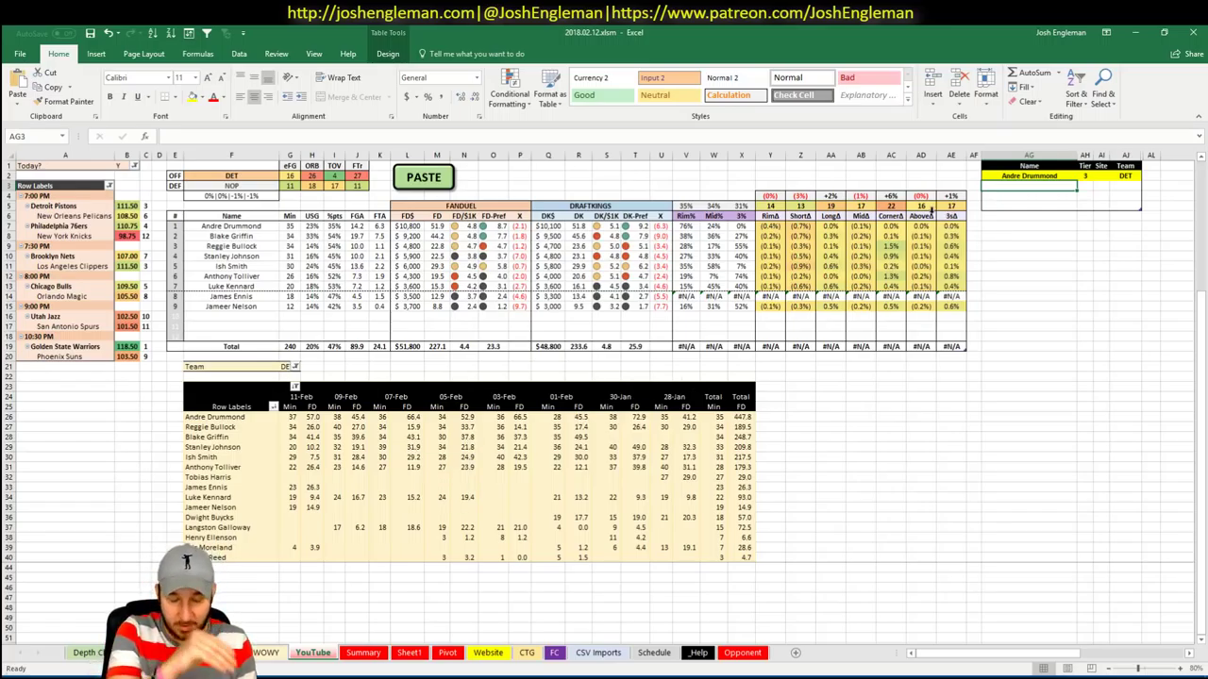
{"action": "type", "text": "Blake Griffin"}
{"action": "key", "text": "Tab"}
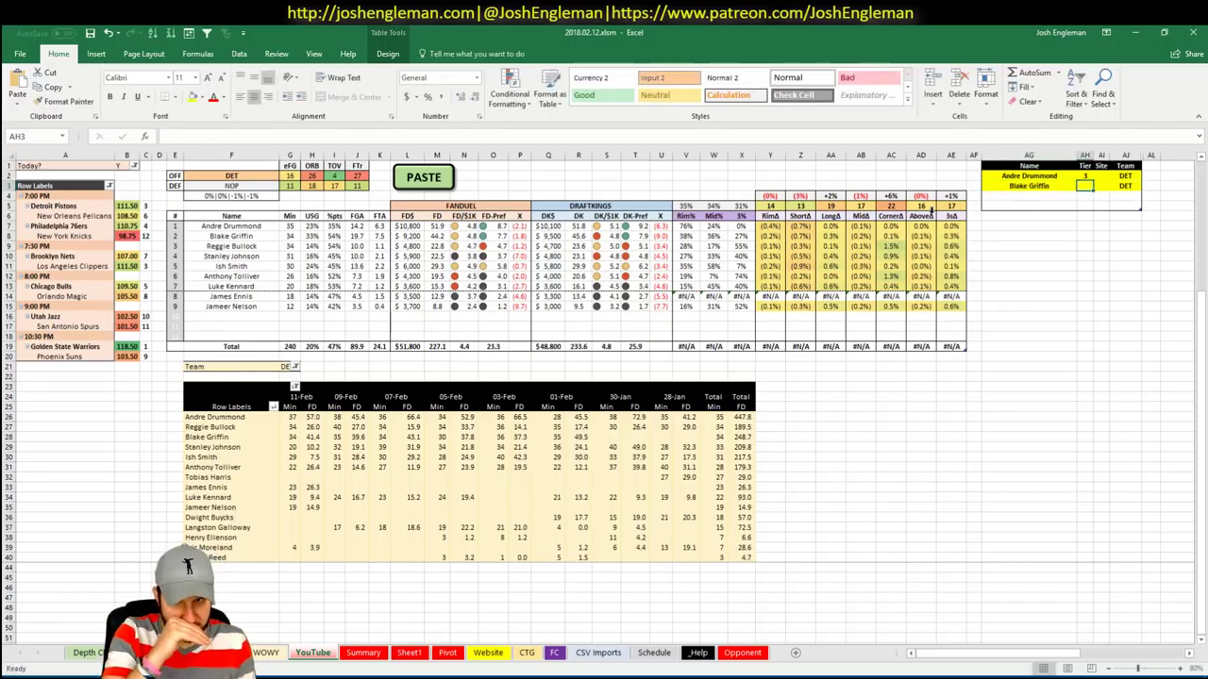
{"action": "type", "text": "3"}
{"action": "key", "text": "Return"}
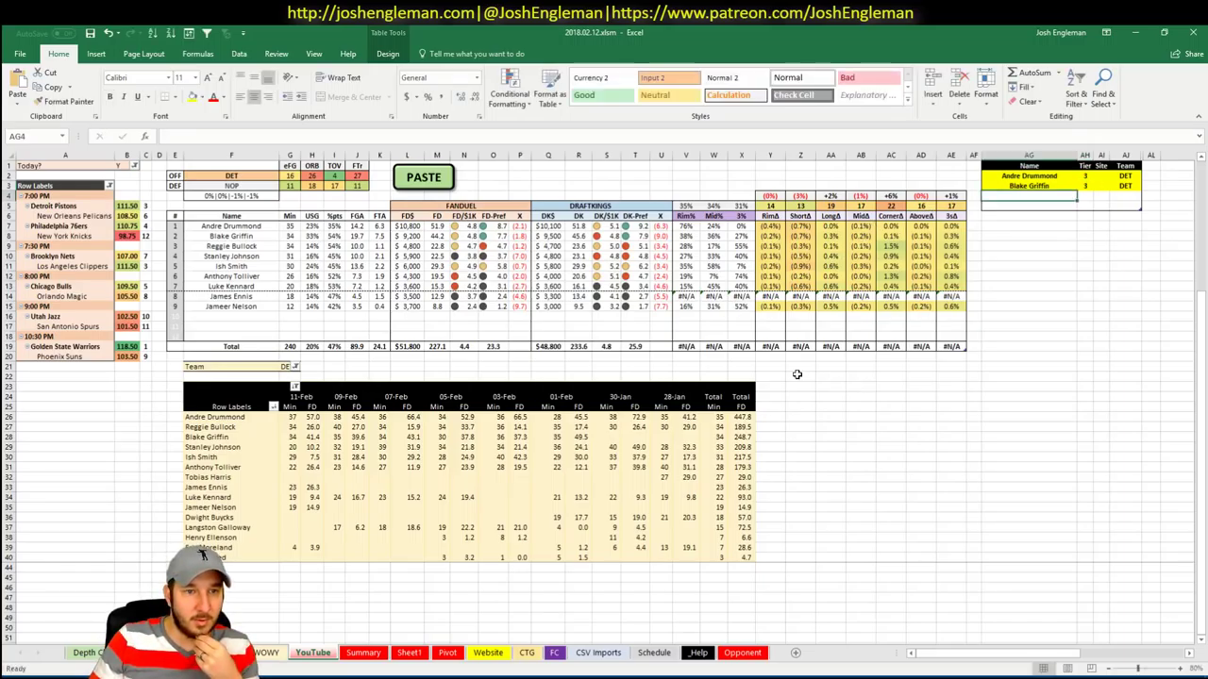
Examine the opponent's defensive ranks for the rim, short, long, corner, above-the-break and overall three-point shot zones
{"action": "left_click", "coordinate": [351, 654]}
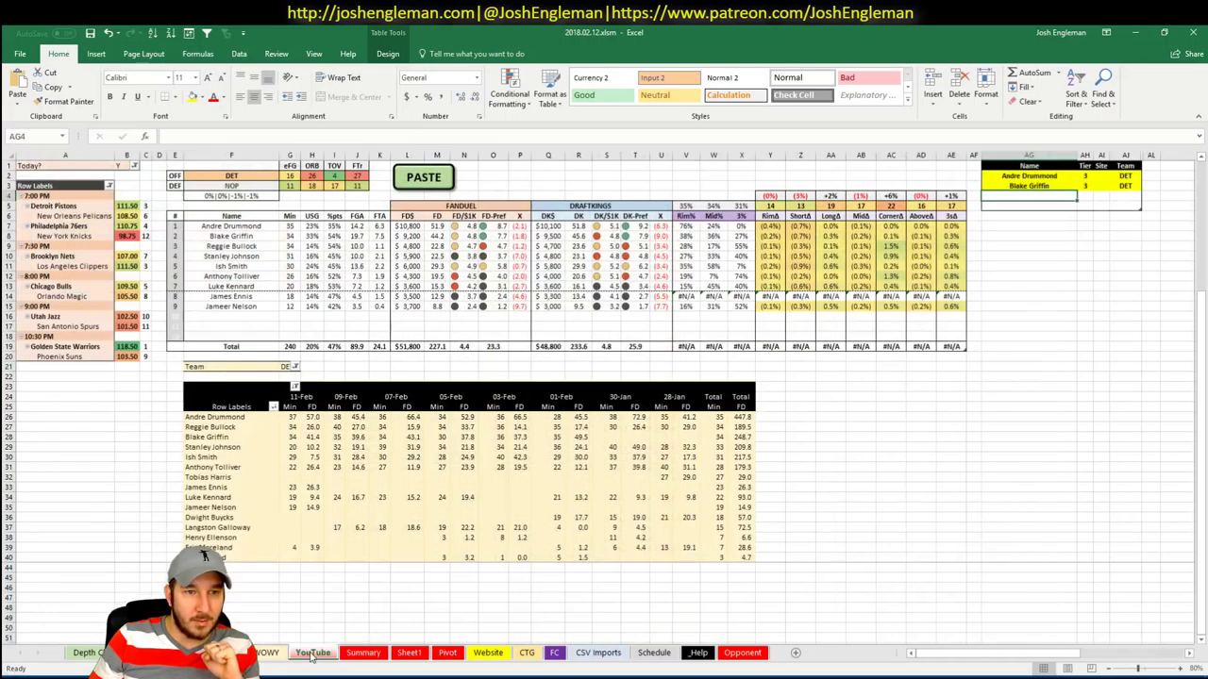
{"action": "left_click", "coordinate": [312, 654]}
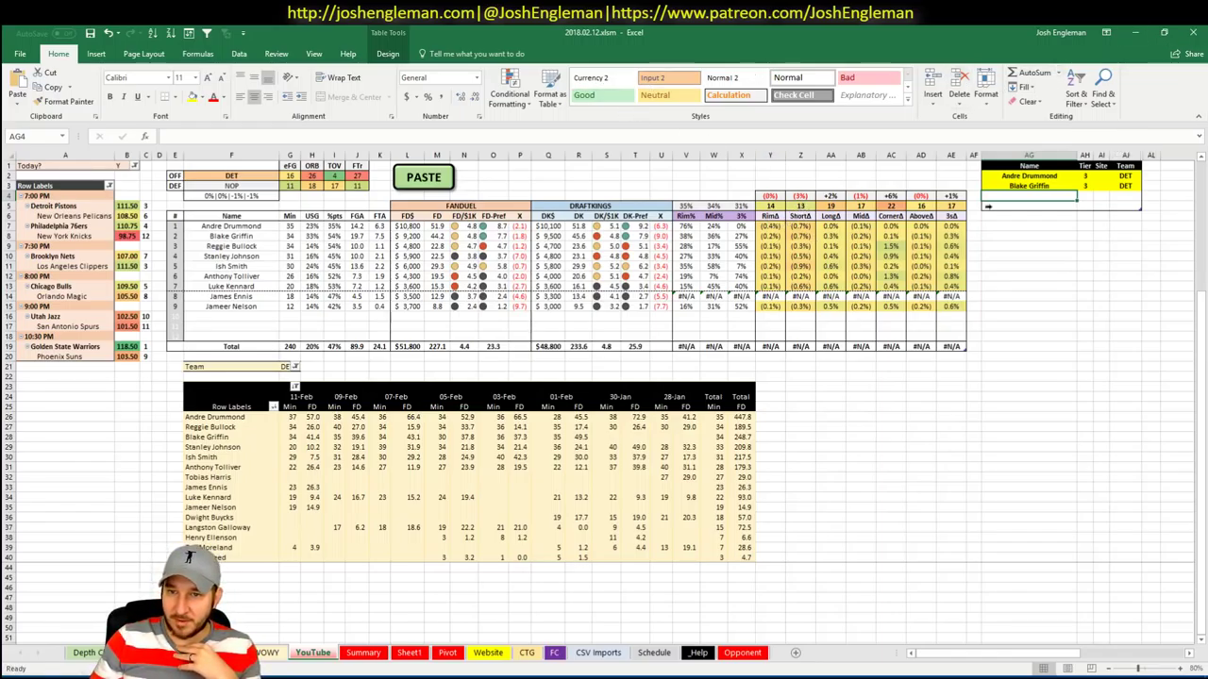
{"action": "left_click", "coordinate": [772, 206]}
{"action": "left_click", "coordinate": [800, 208]}
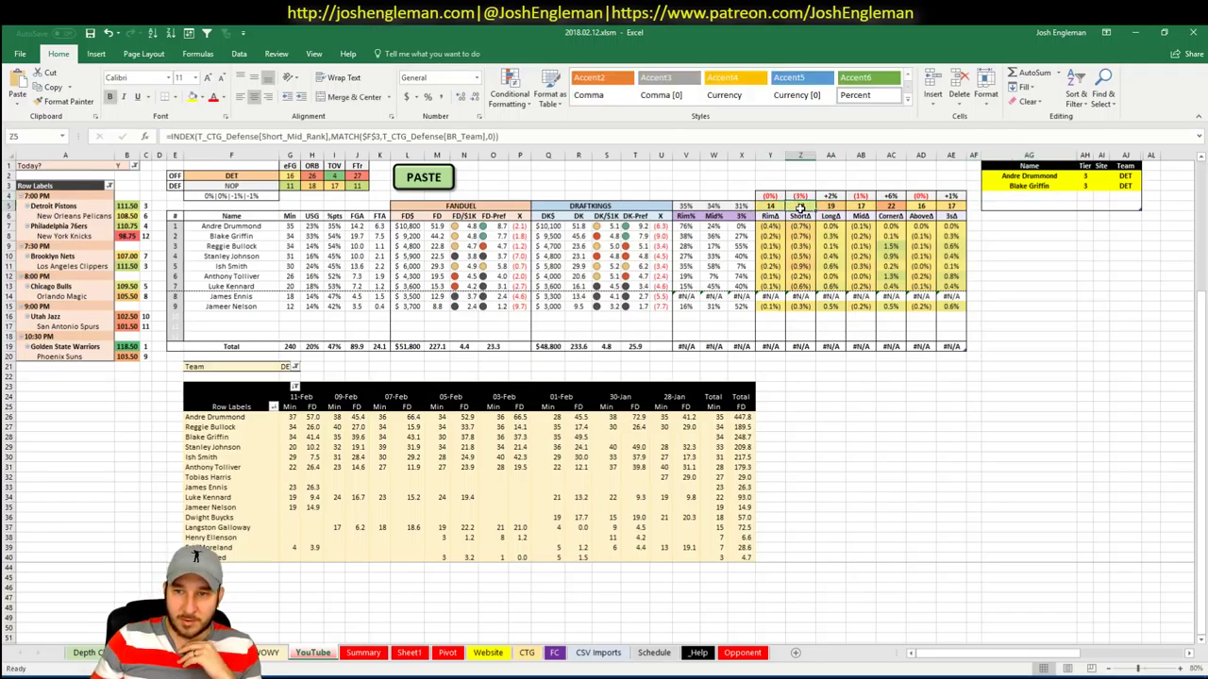
{"action": "left_click", "coordinate": [830, 206]}
{"action": "left_click", "coordinate": [890, 206]}
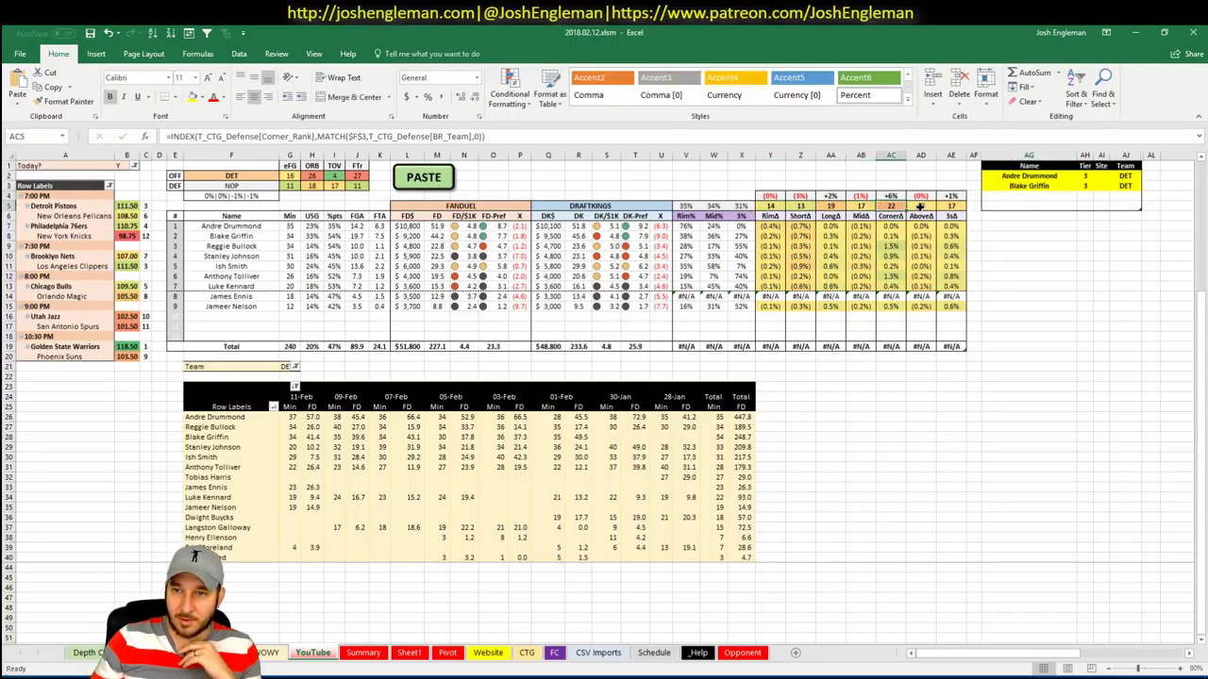
{"action": "left_click", "coordinate": [920, 206]}
{"action": "left_click", "coordinate": [951, 206]}
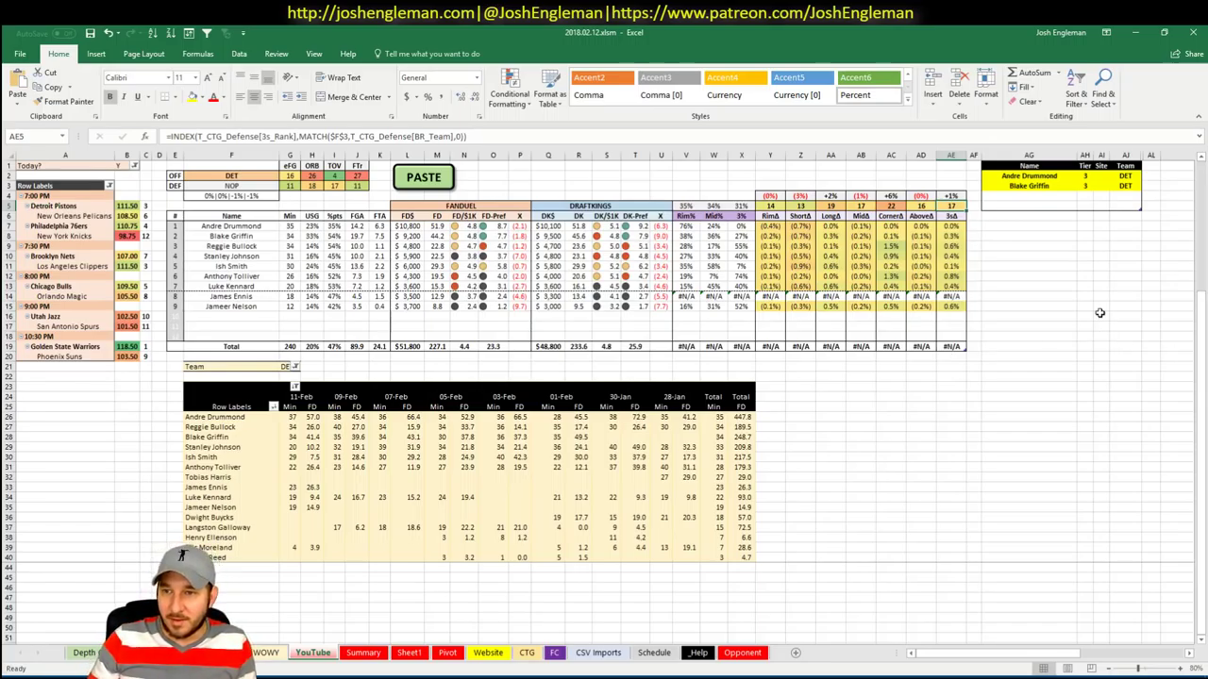
Add Reggie Bullock to the player picks table with tier 4
{"action": "left_click", "coordinate": [1043, 196]}
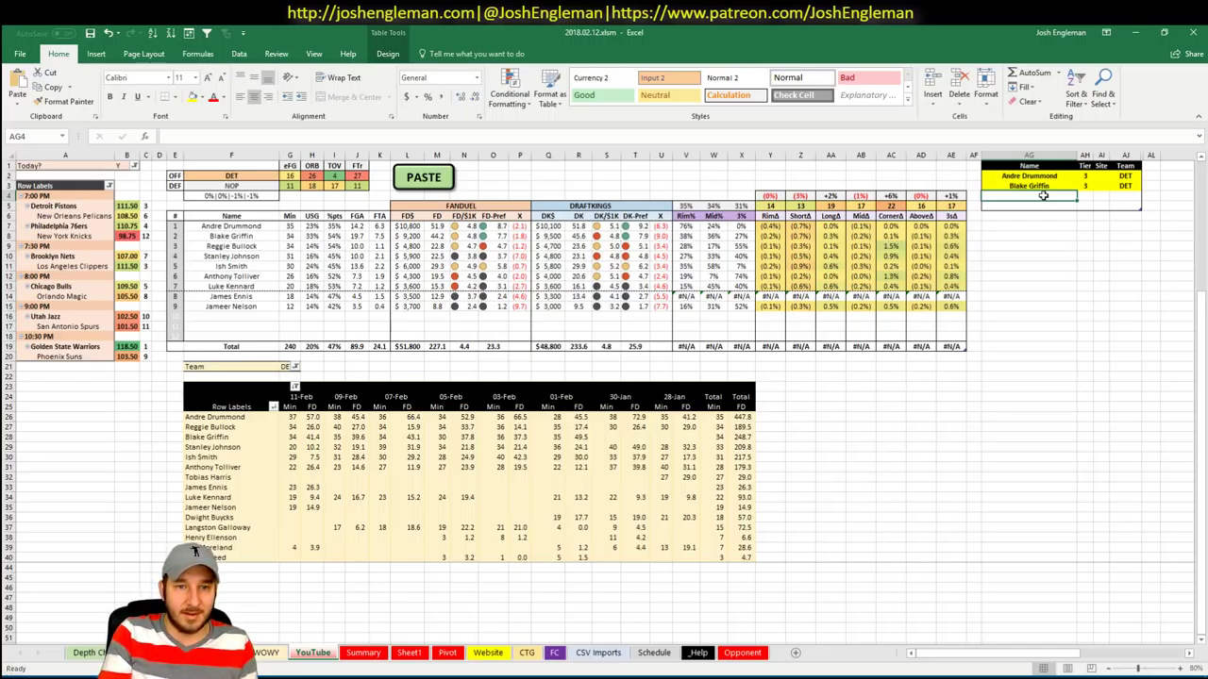
{"action": "type", "text": "Reggi"}
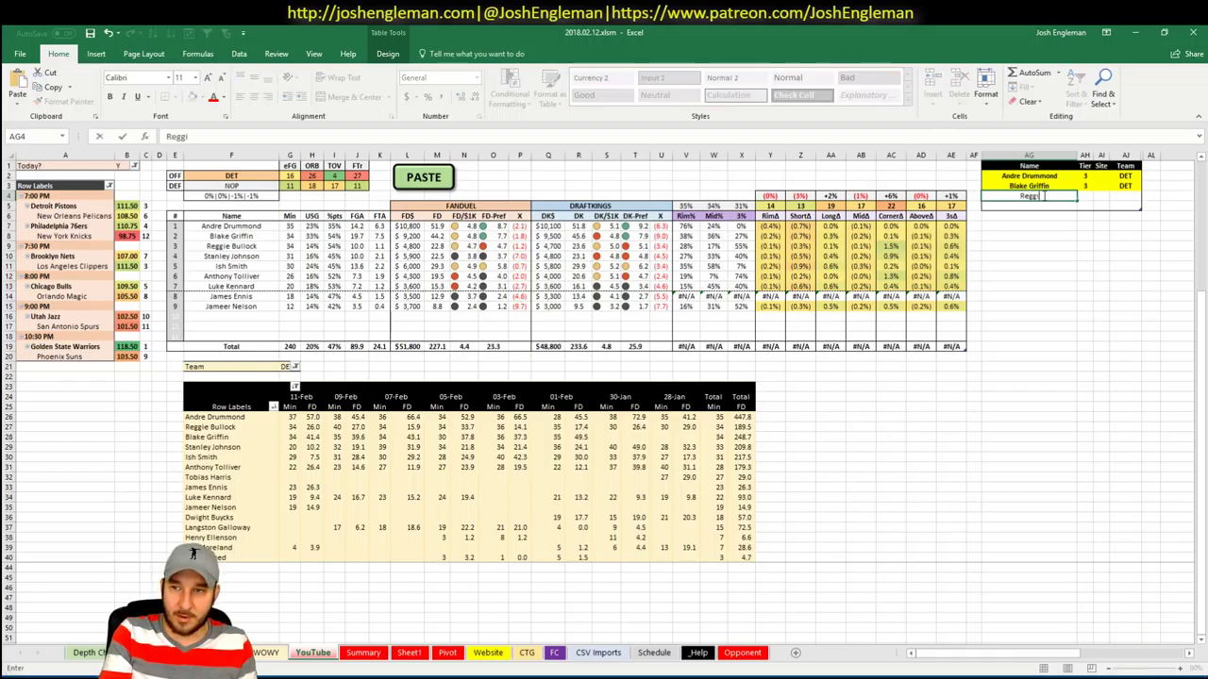
{"action": "type", "text": "e Bullock"}
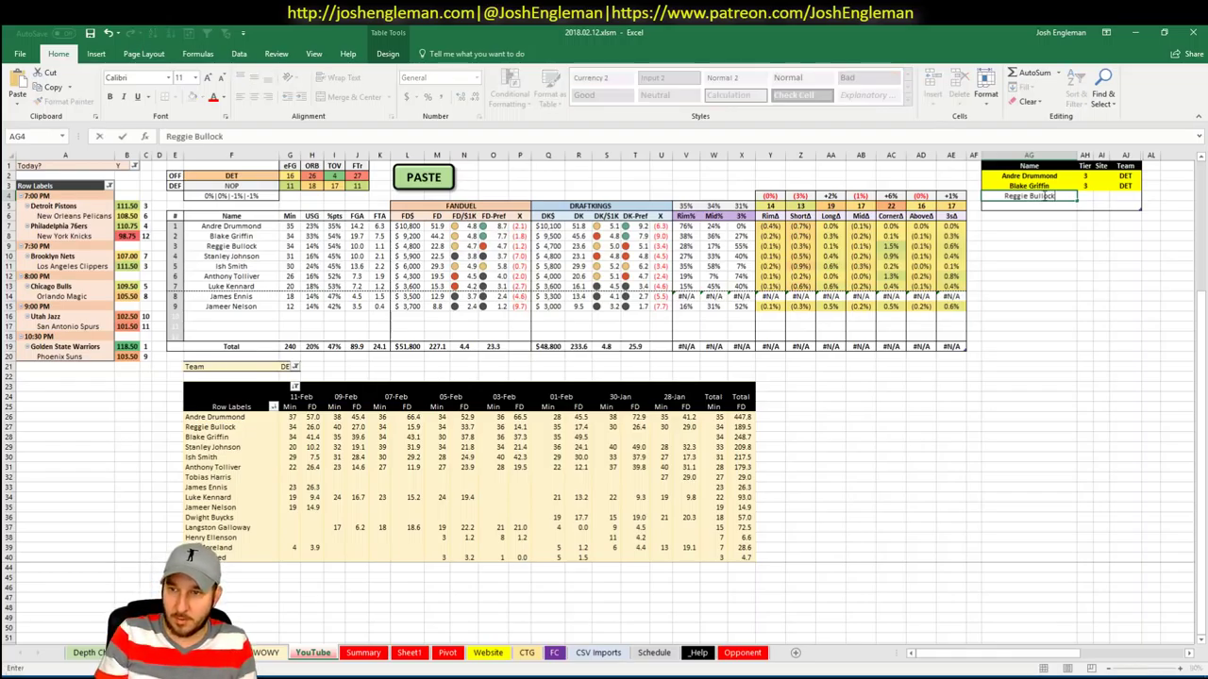
{"action": "key", "text": "Tab"}
{"action": "type", "text": "4"}
{"action": "key", "text": "Return"}
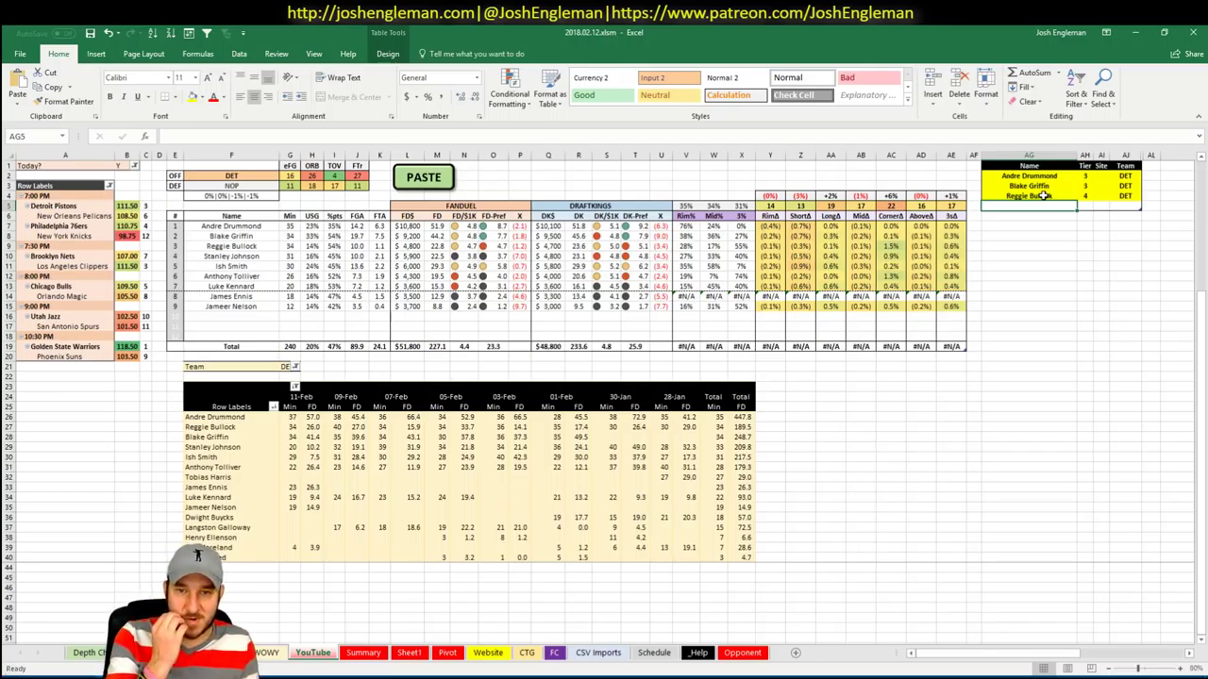
{"action": "type", "text": "Drtaf"}
{"action": "key", "text": "BackSpace"}
{"action": "key", "text": "BackSpace"}
{"action": "key", "text": "BackSpace"}
{"action": "type", "text": "aft"}
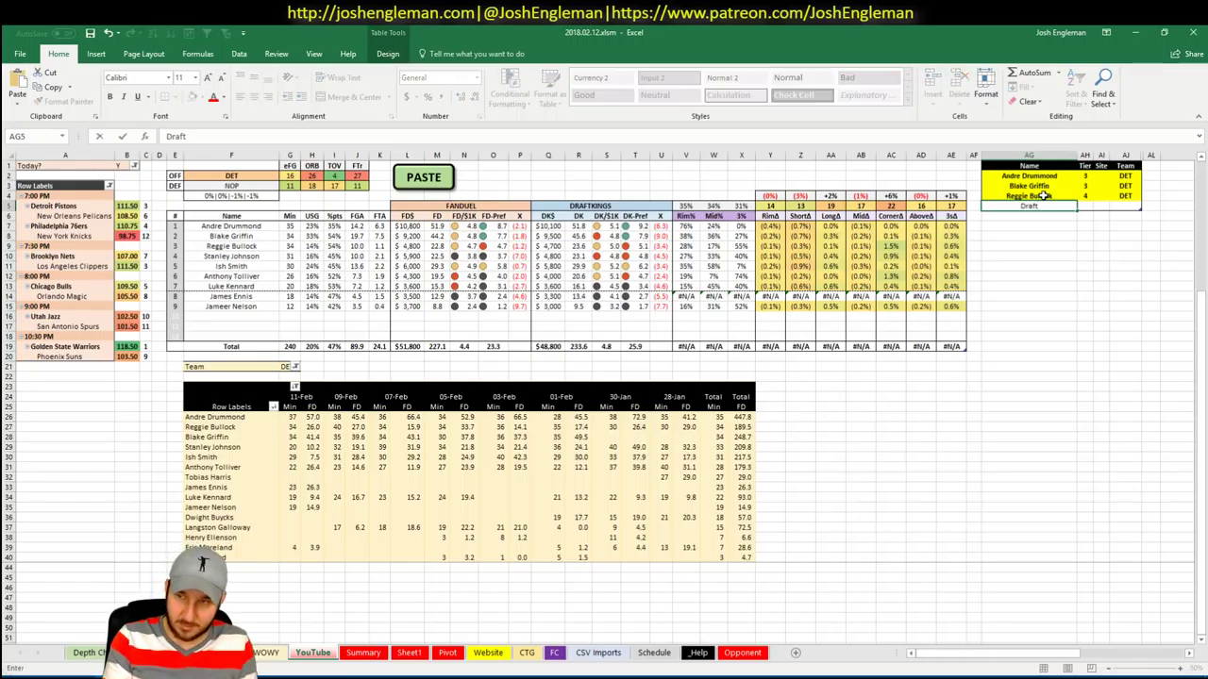
{"action": "key", "text": "Escape"}
Add Stanley Johnson to the player picks table with tier 4 and site DK
{"action": "type", "text": "Stan"}
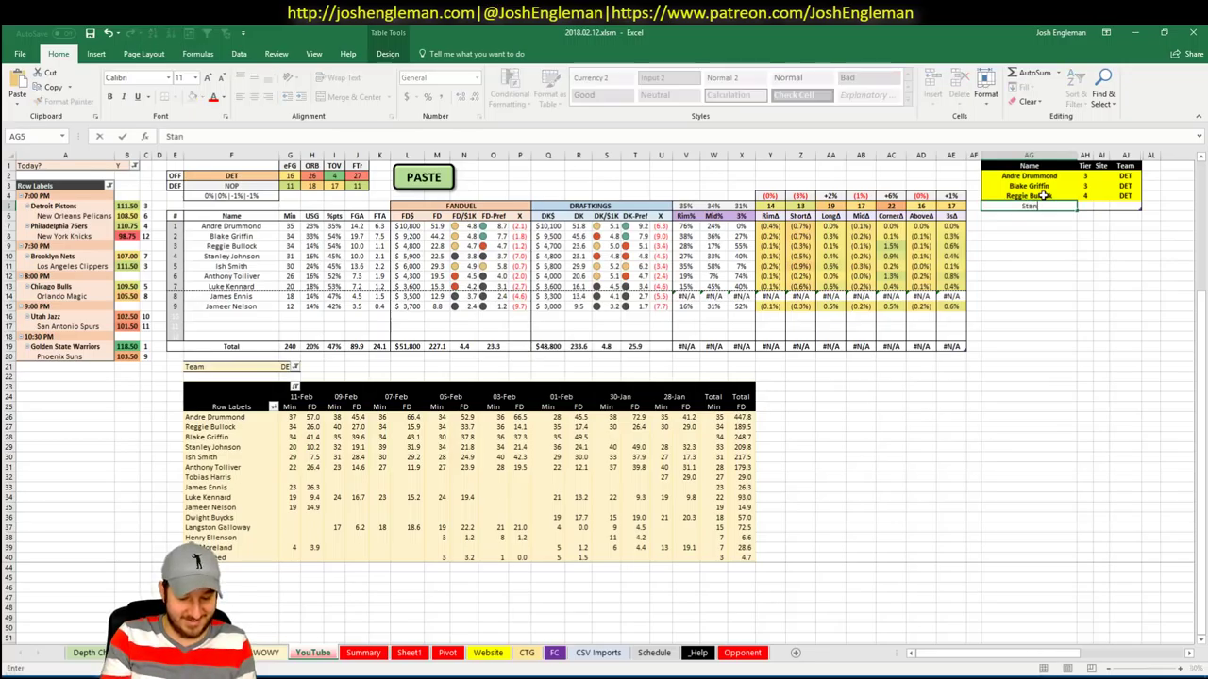
{"action": "type", "text": "ley Johnson"}
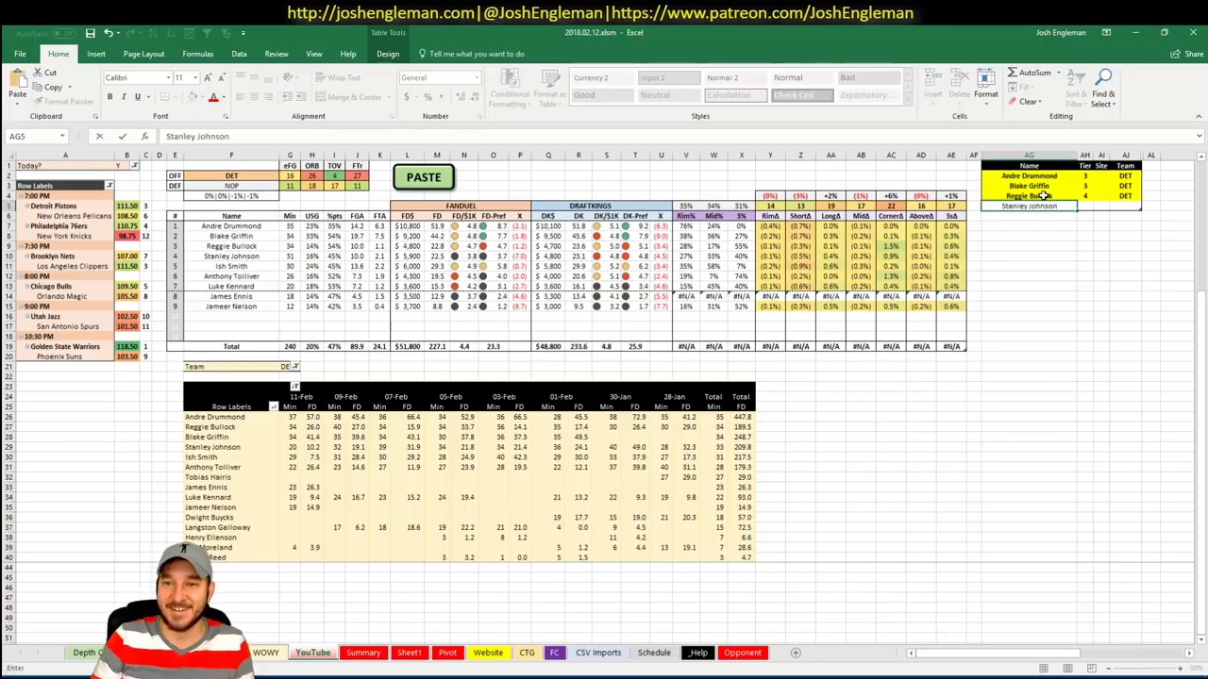
{"action": "key", "text": "Tab"}
{"action": "type", "text": "4"}
{"action": "key", "text": "Tab"}
{"action": "type", "text": "DK"}
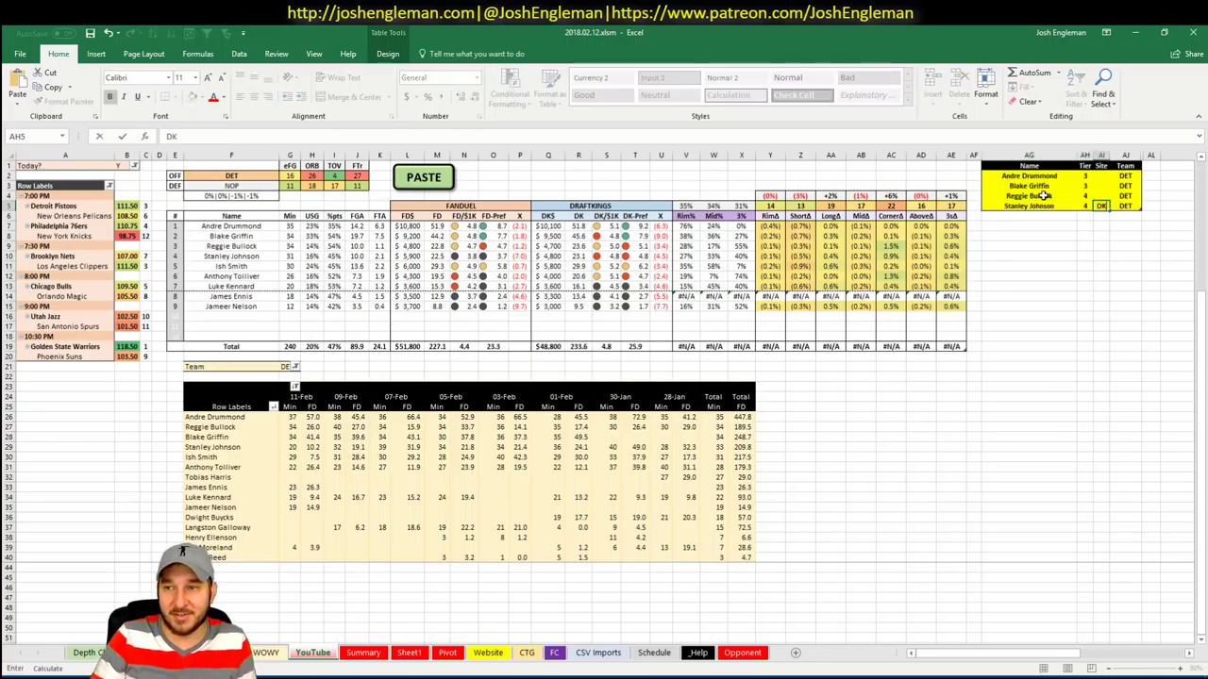
{"action": "key", "text": "Return"}
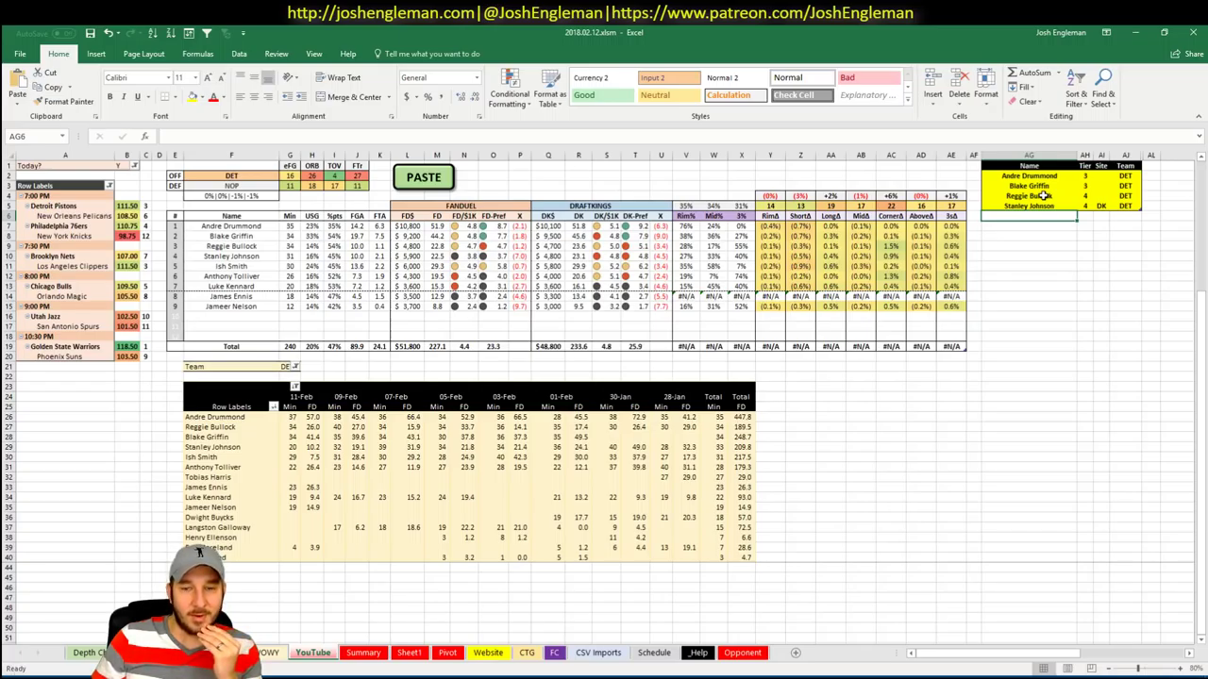
Add Ish Smith to the player picks table with tier 4
{"action": "type", "text": "Ish"}
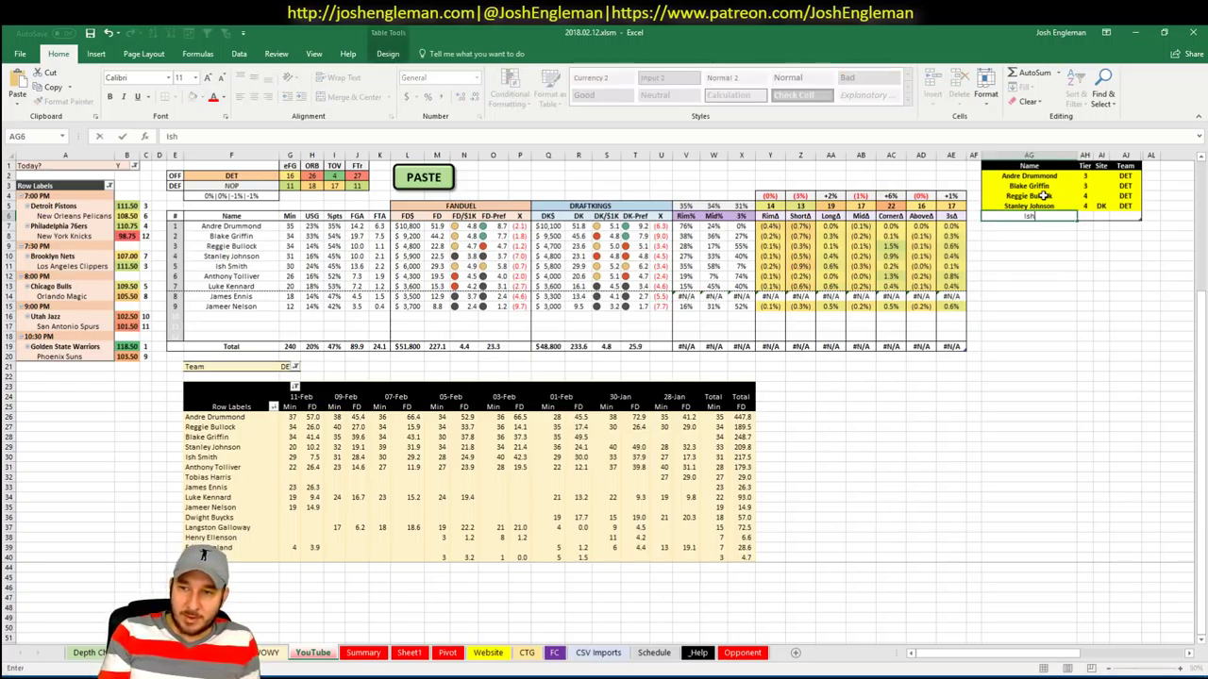
{"action": "type", "text": " Smith"}
{"action": "key", "text": "Tab"}
{"action": "type", "text": "4"}
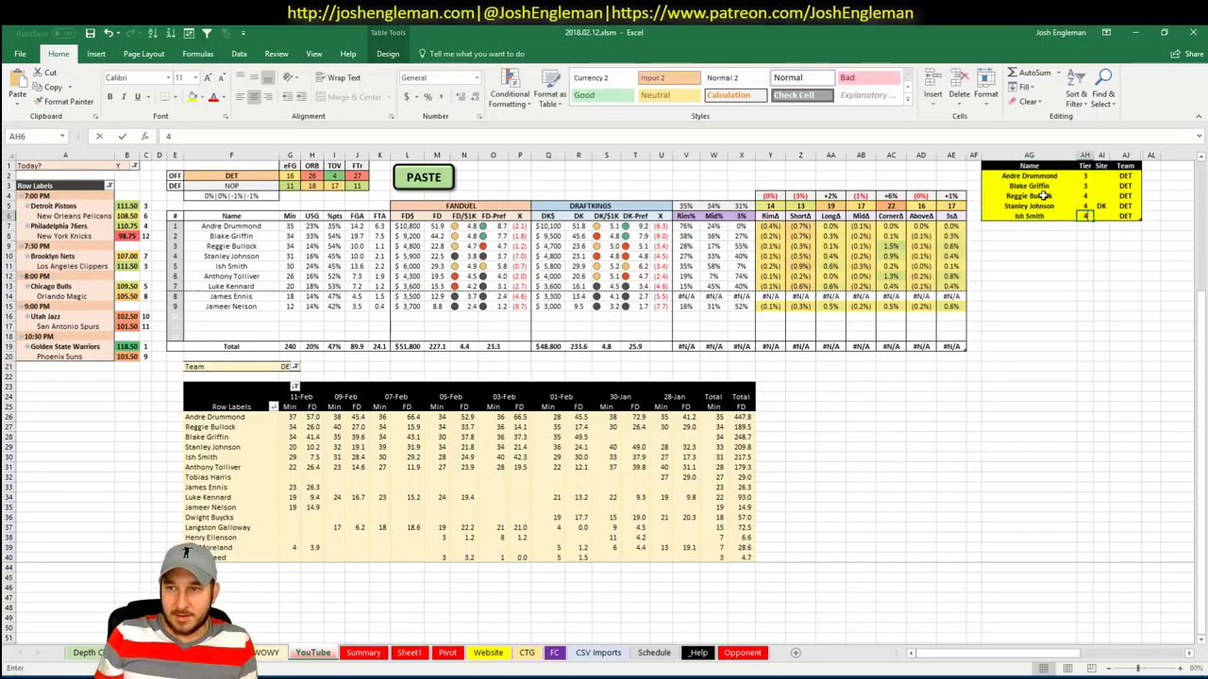
{"action": "key", "text": "Return"}
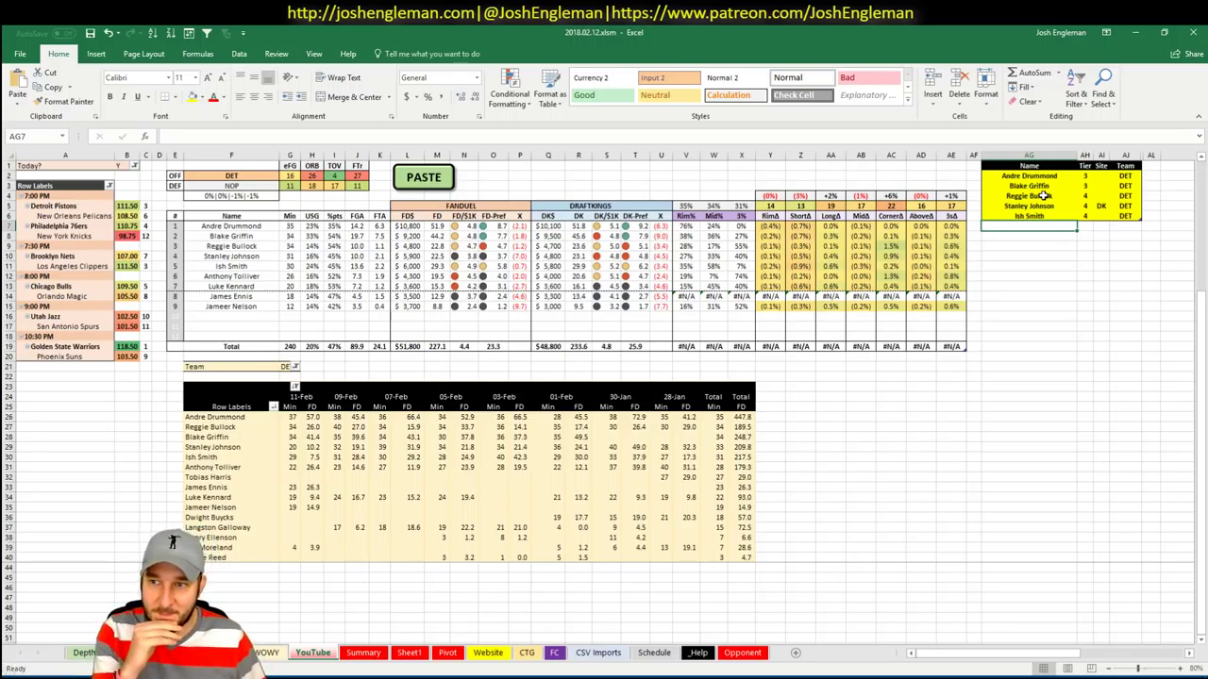
Change the offensive team of the matchup table to NOP
{"action": "left_click", "coordinate": [208, 178]}
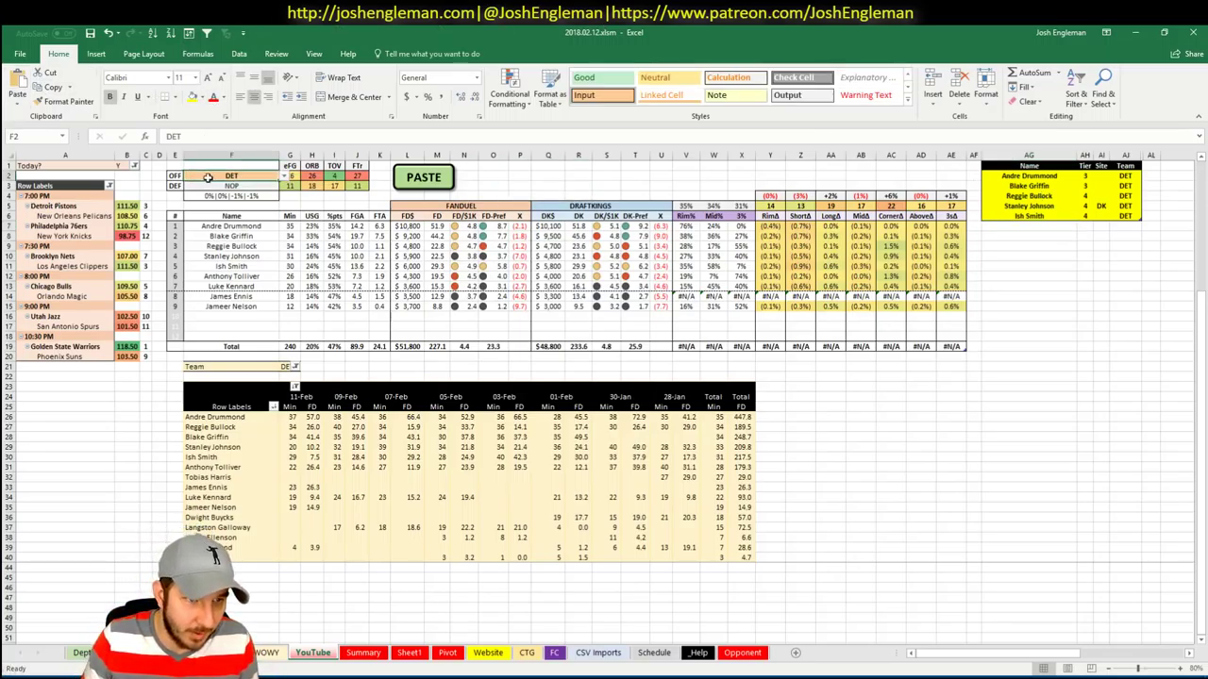
{"action": "type", "text": "NOP"}
{"action": "key", "text": "Return"}
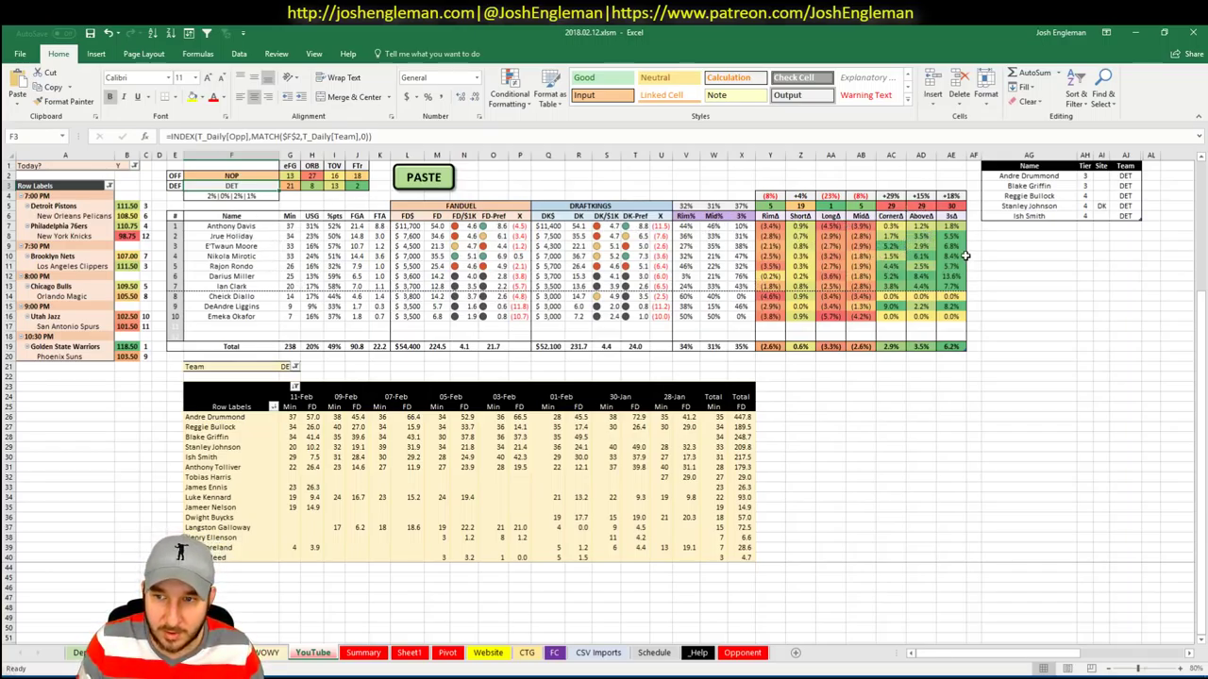
Set the Team filter of the recent-games PivotTable to NOP
{"action": "left_click", "coordinate": [1024, 227]}
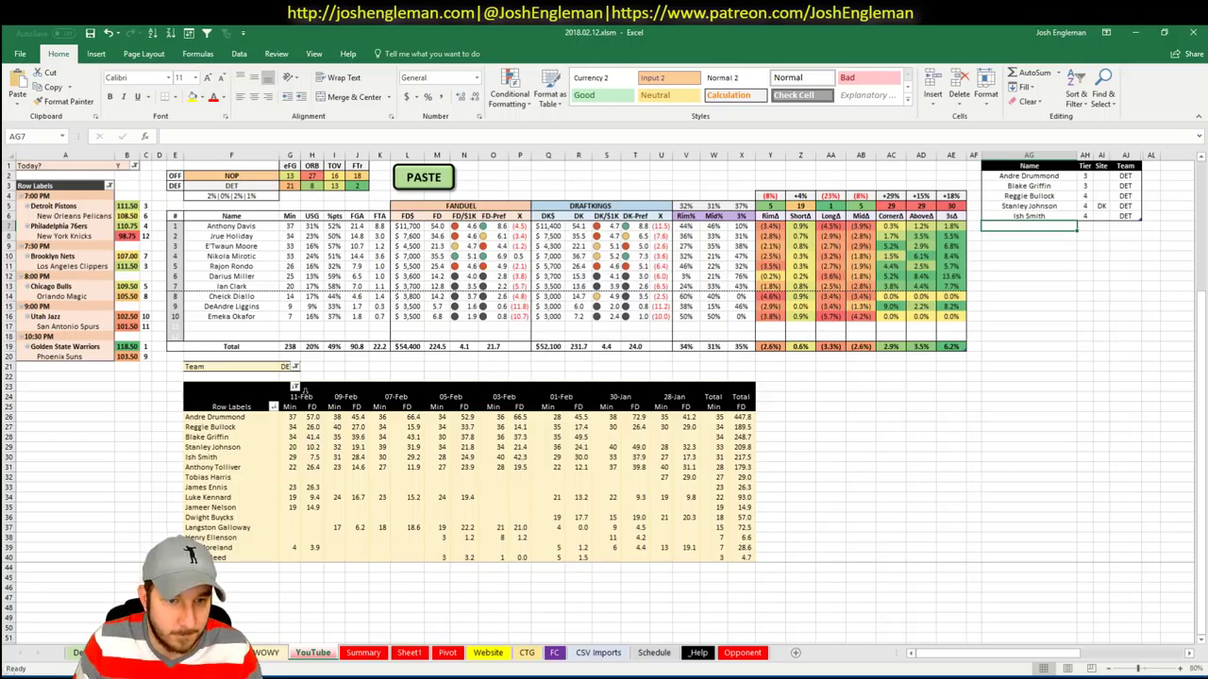
{"action": "left_click", "coordinate": [285, 366]}
{"action": "type", "text": "NOP"}
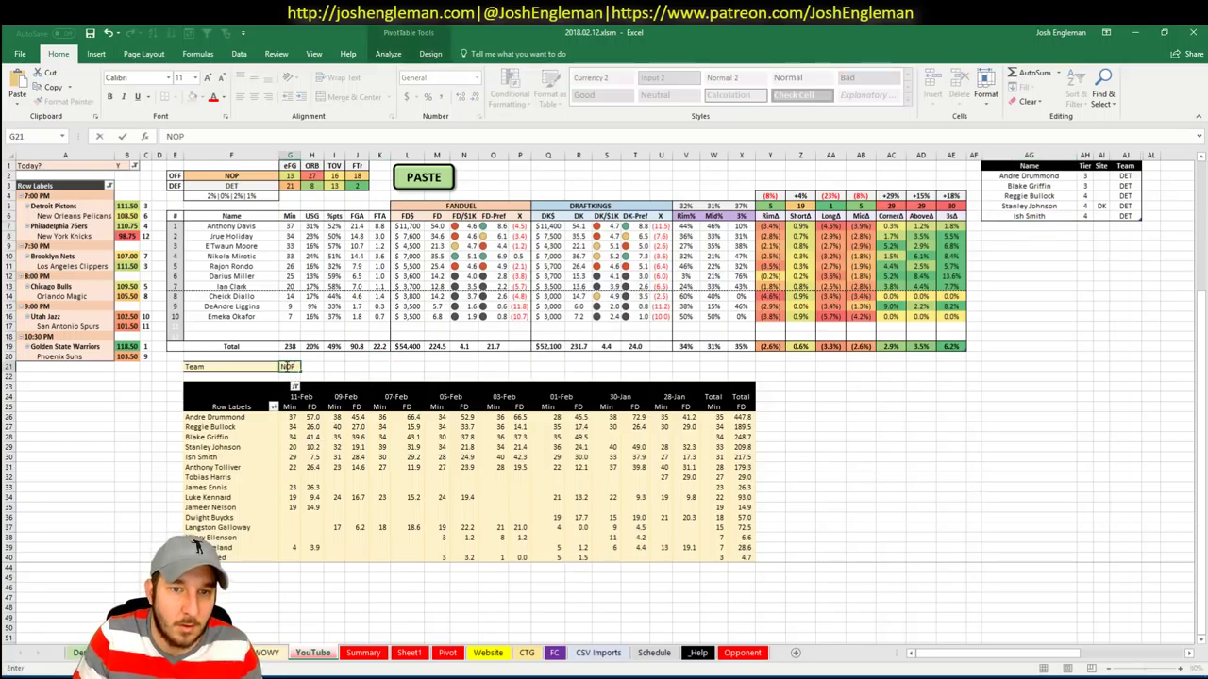
{"action": "key", "text": "Return"}
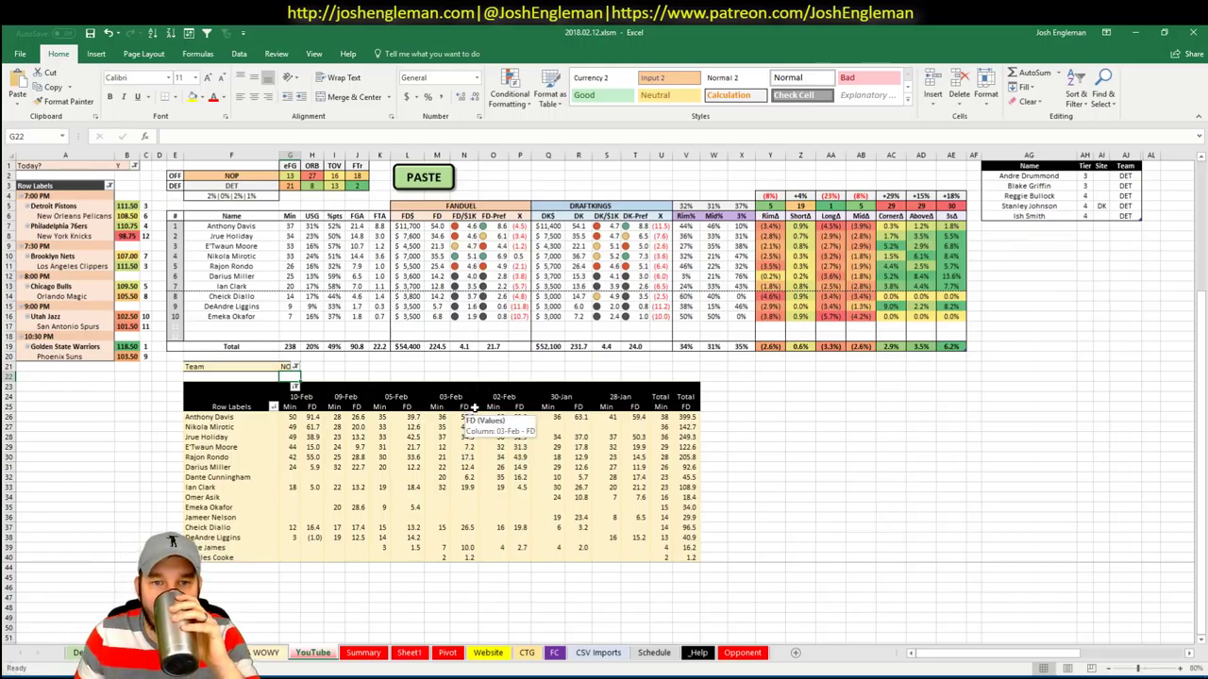
Add Anthony Davis to the player picks table with tier 3
{"action": "left_click", "coordinate": [1042, 223]}
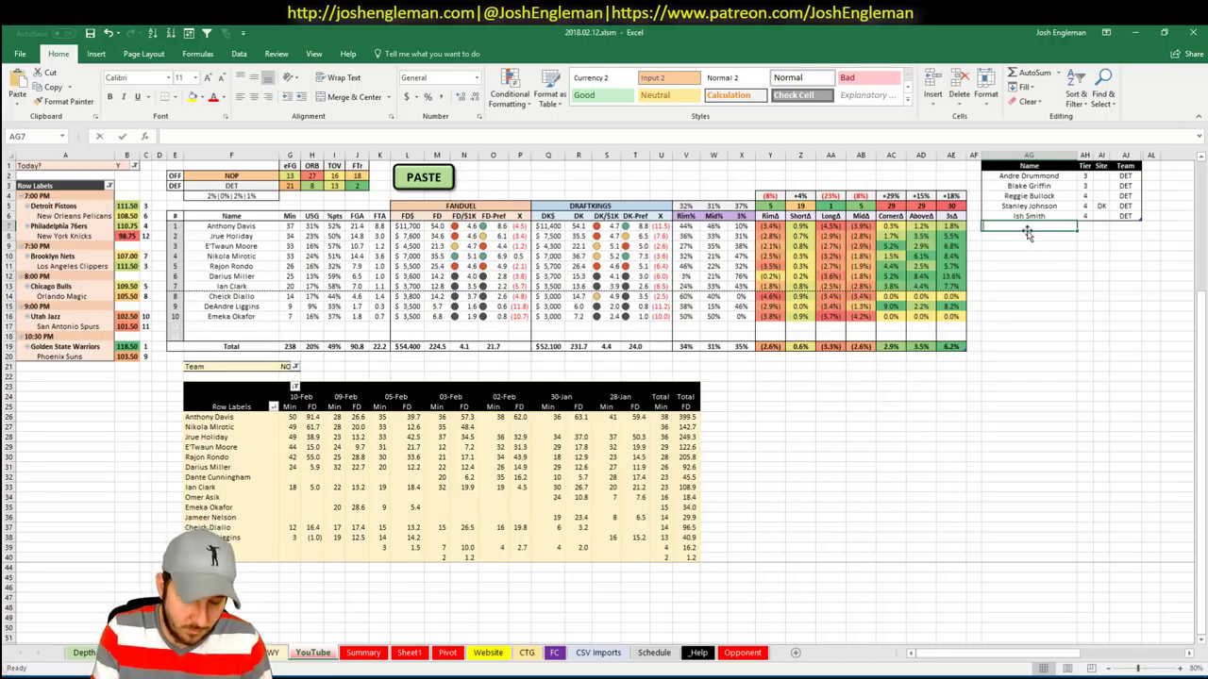
{"action": "type", "text": "Anthony Davis"}
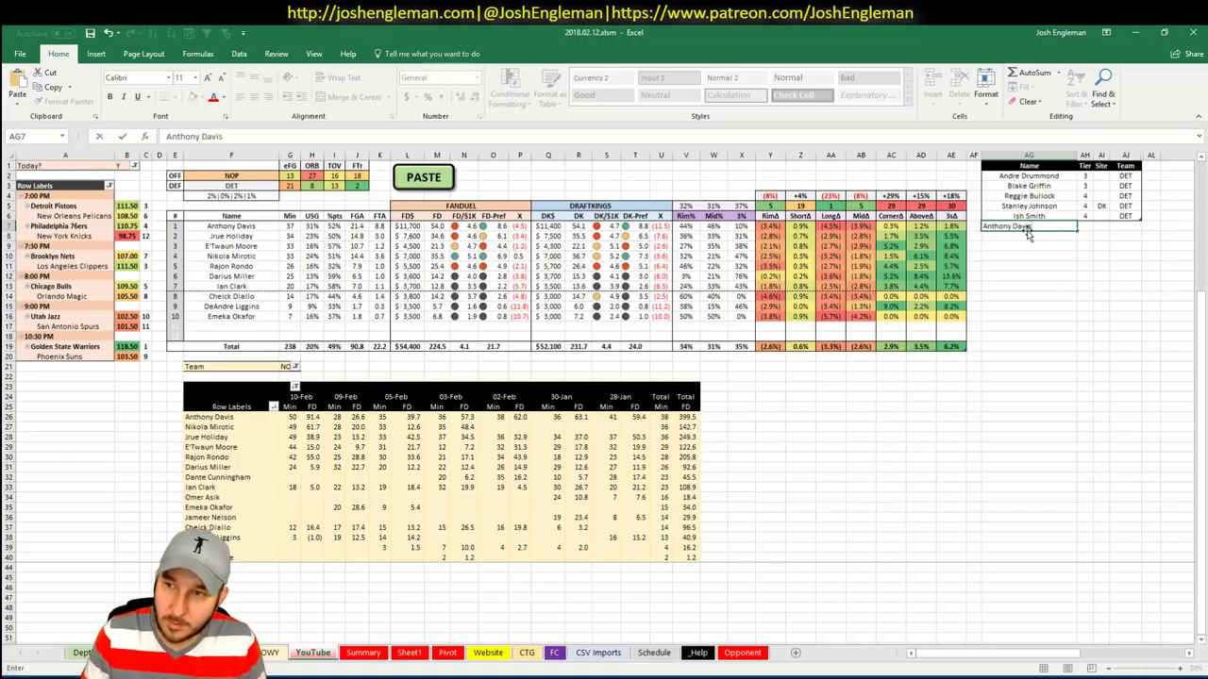
{"action": "key", "text": "Return"}
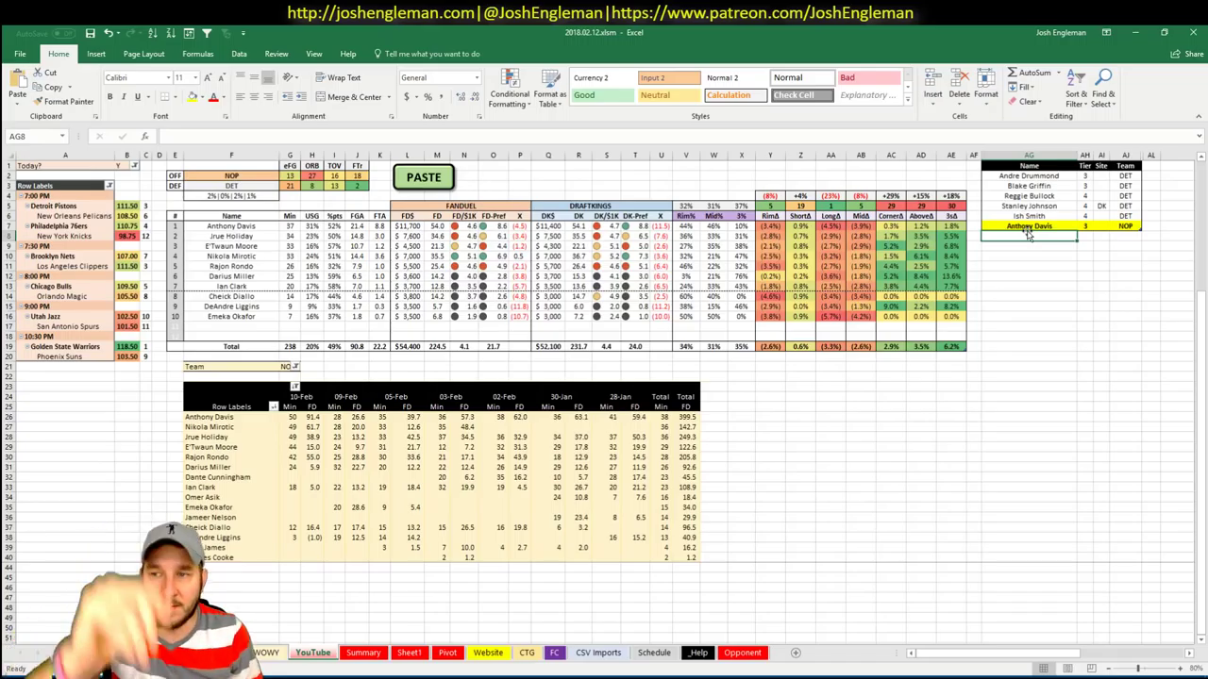
Add Jrue Holiday to the player picks table with tier 3
{"action": "type", "text": "Jrue Holiday"}
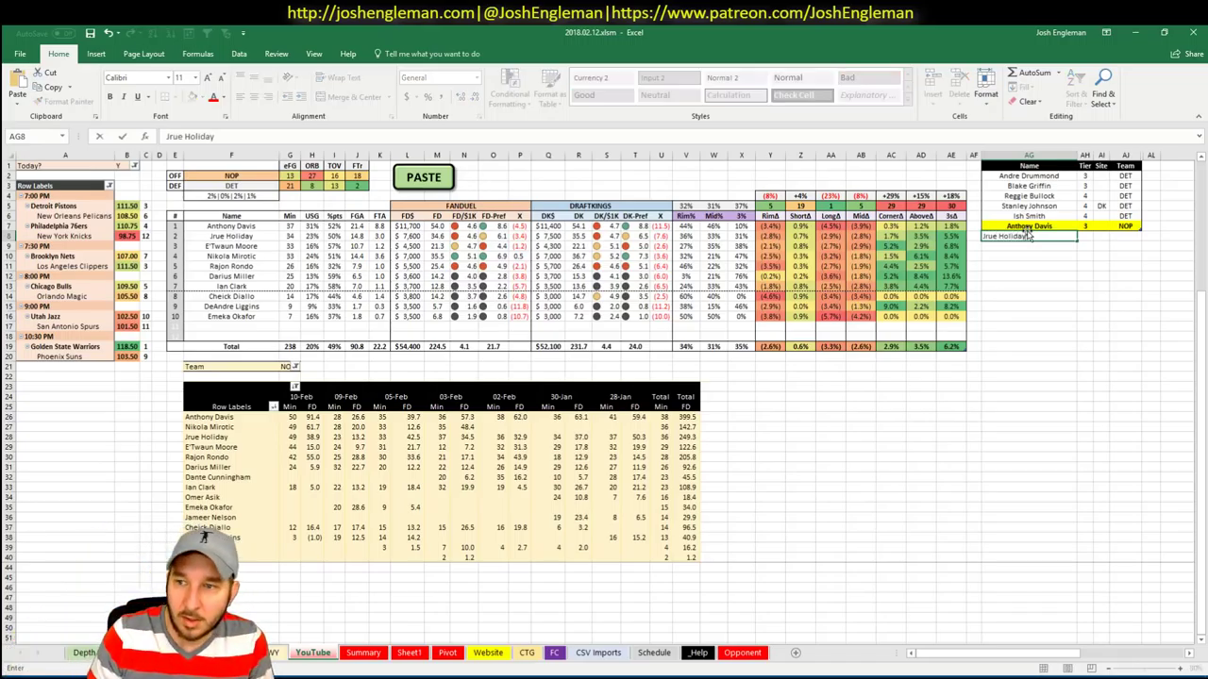
{"action": "key", "text": "Tab"}
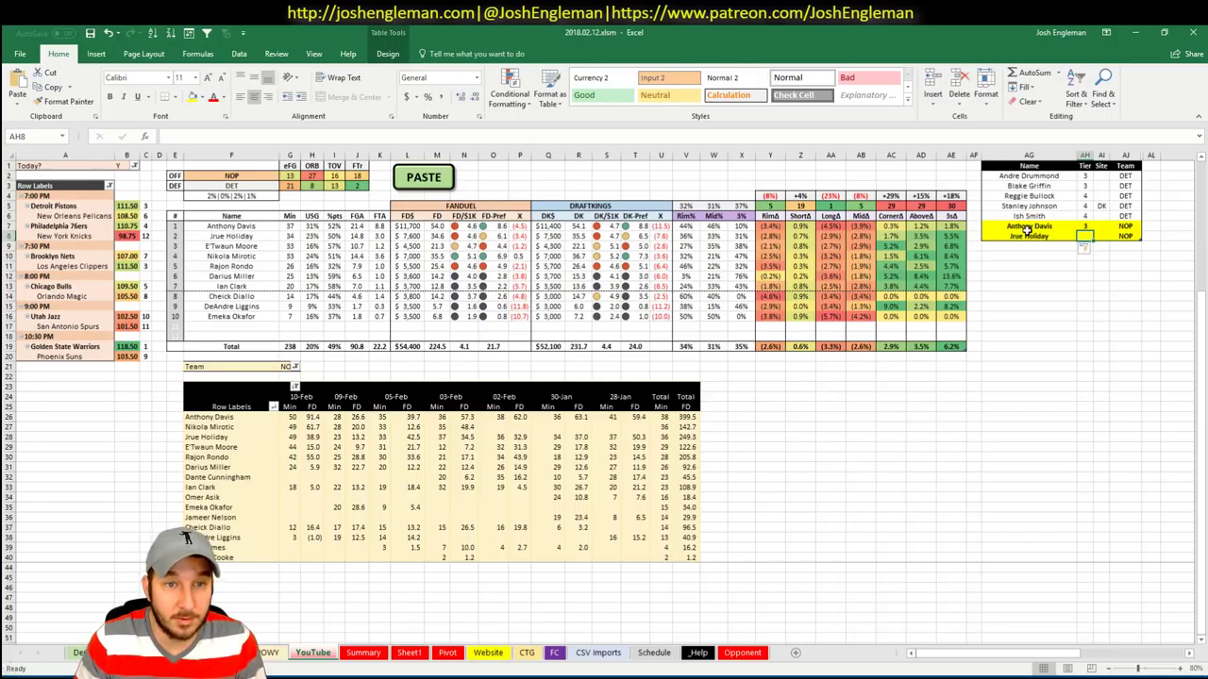
{"action": "type", "text": "3"}
{"action": "key", "text": "Return"}
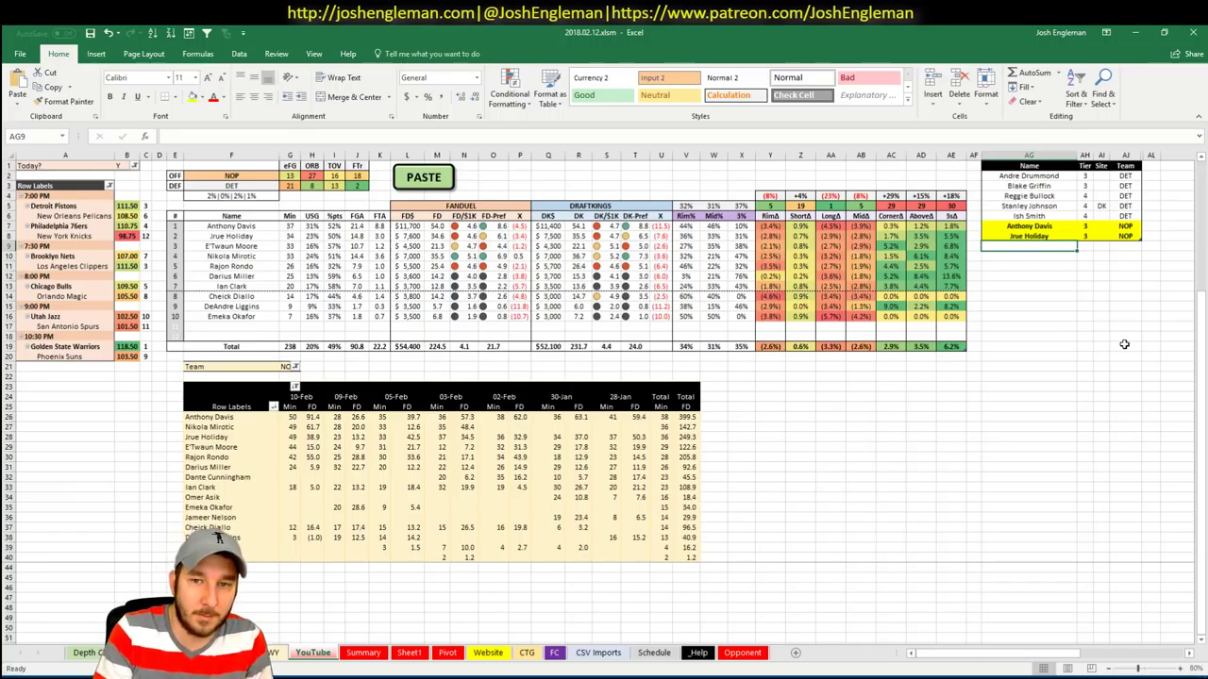
Add E'Twaun Moore to the player picks table, leaving the tier blank
{"action": "type", "text": "E'Twaun Moore"}
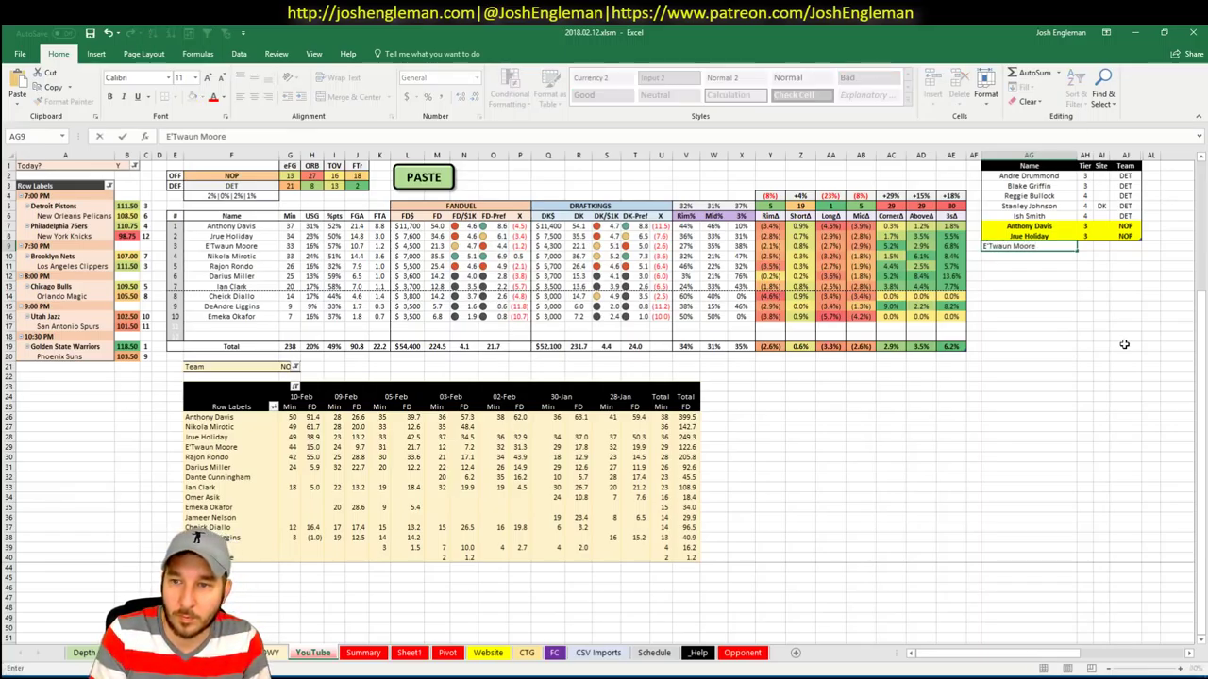
{"action": "key", "text": "Tab"}
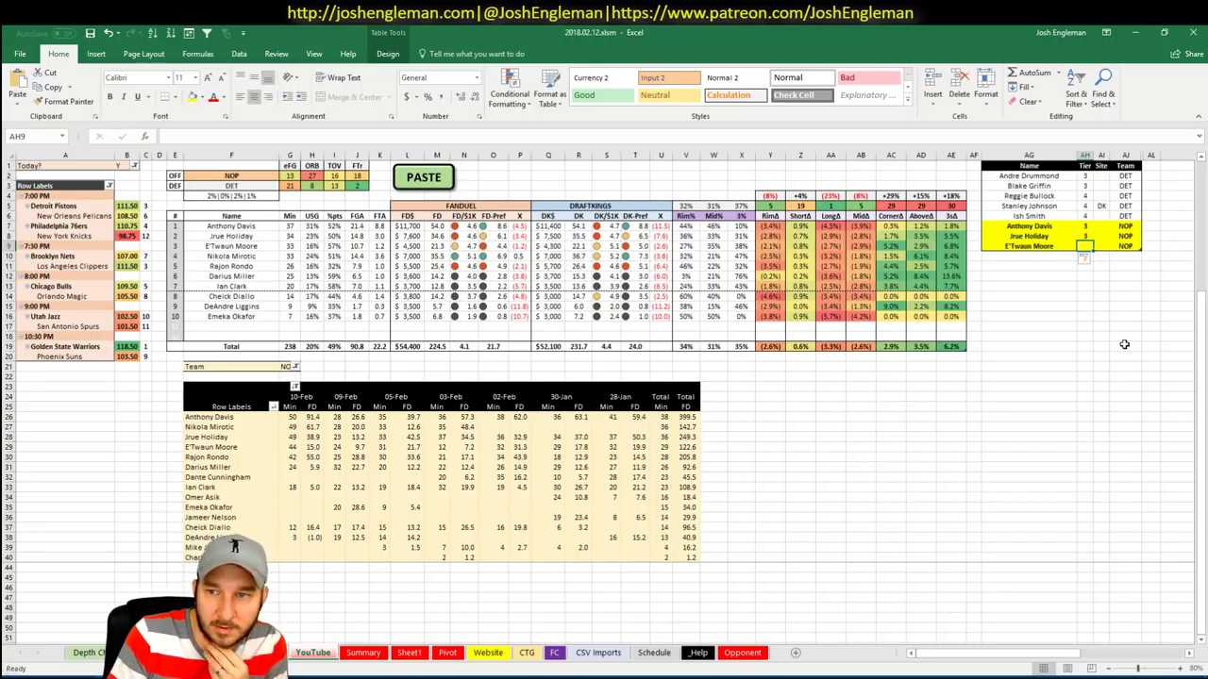
{"action": "key", "text": "Return"}
Add Nikola Mirotic to the player picks table with tier 2 and set E'Twaun Moore's tier to 3
{"action": "type", "text": "Nikola"}
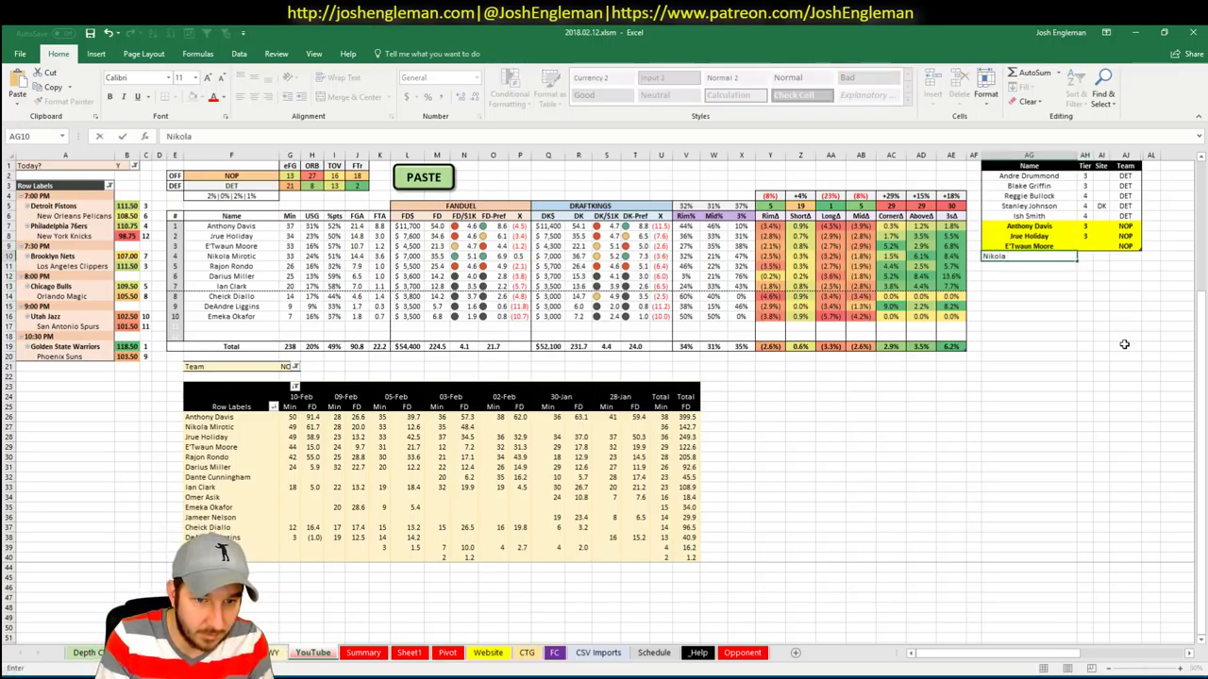
{"action": "type", "text": " M"}
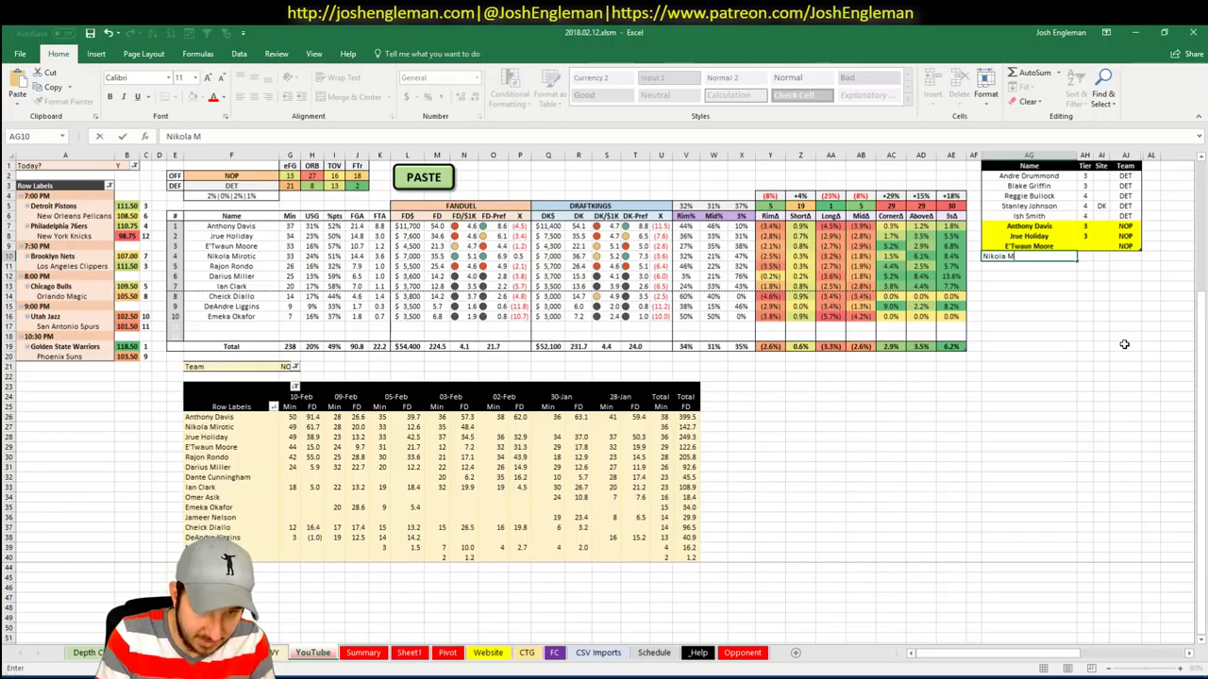
{"action": "type", "text": "uriroti"}
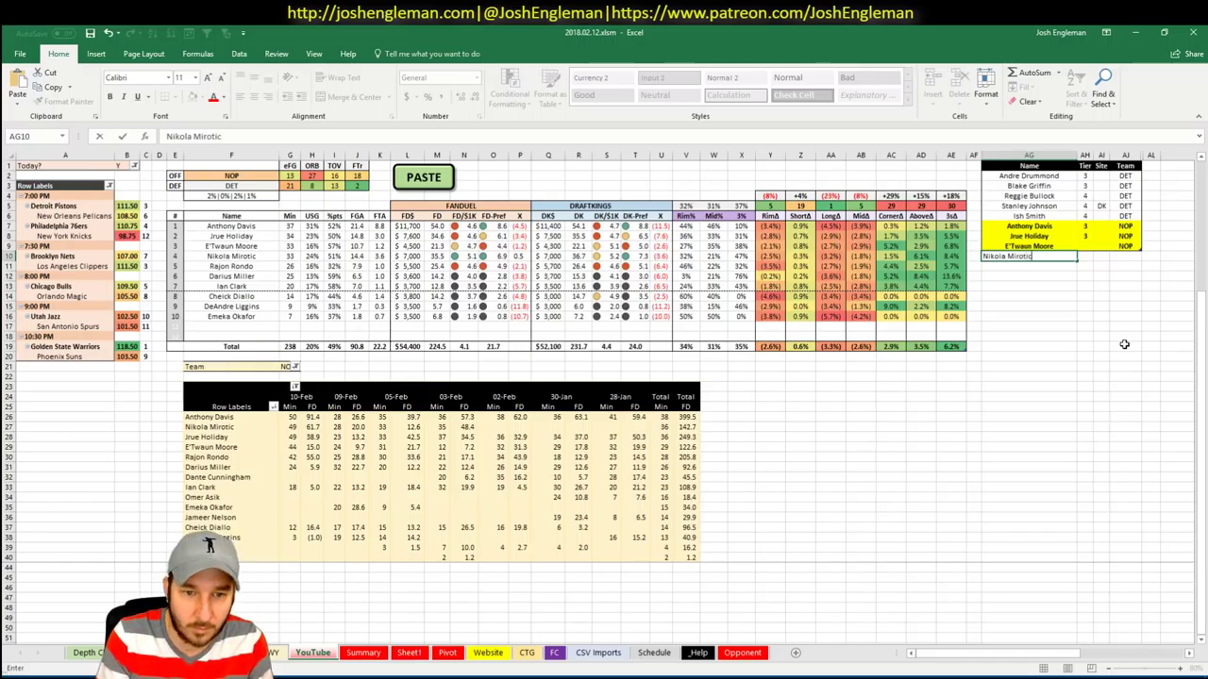
{"action": "type", "text": "c"}
{"action": "key", "text": "Tab"}
{"action": "type", "text": "2"}
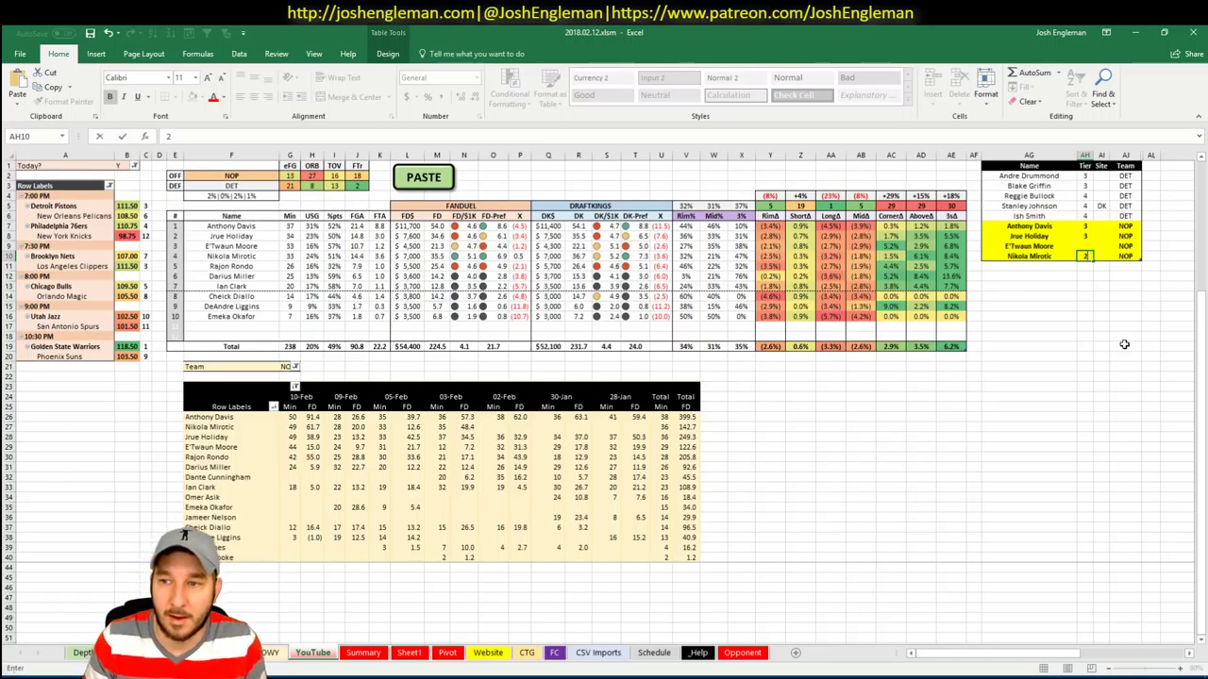
{"action": "key", "text": "Up"}
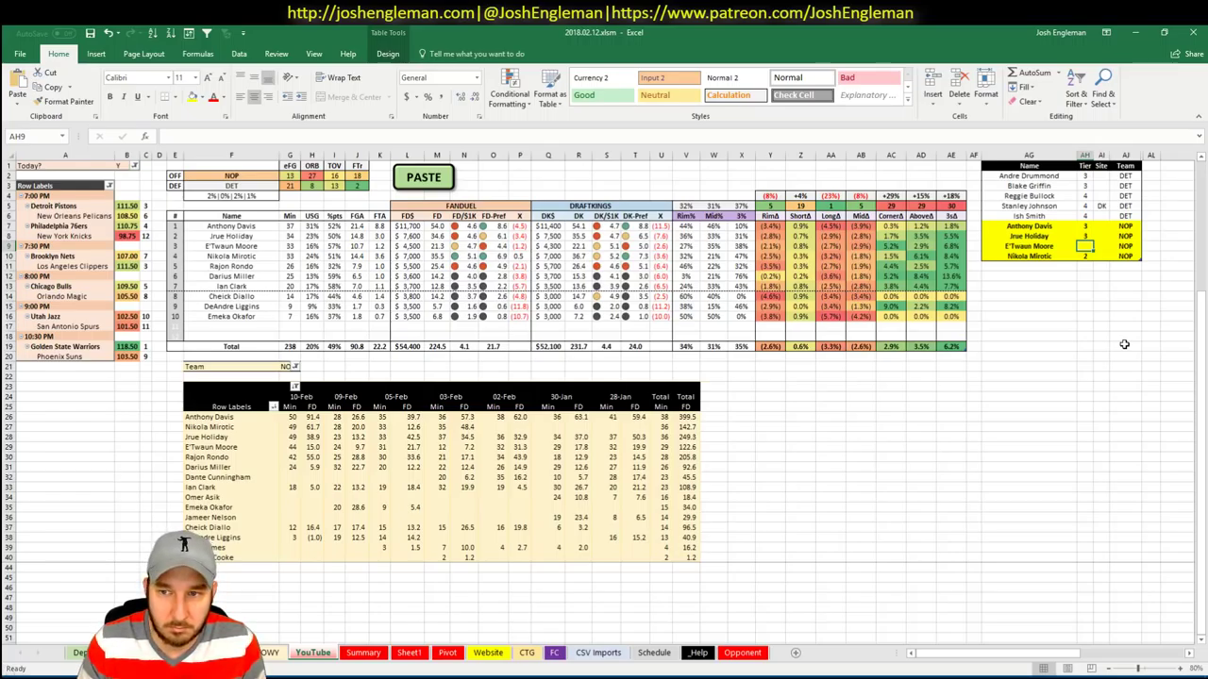
{"action": "key", "text": "Down"}
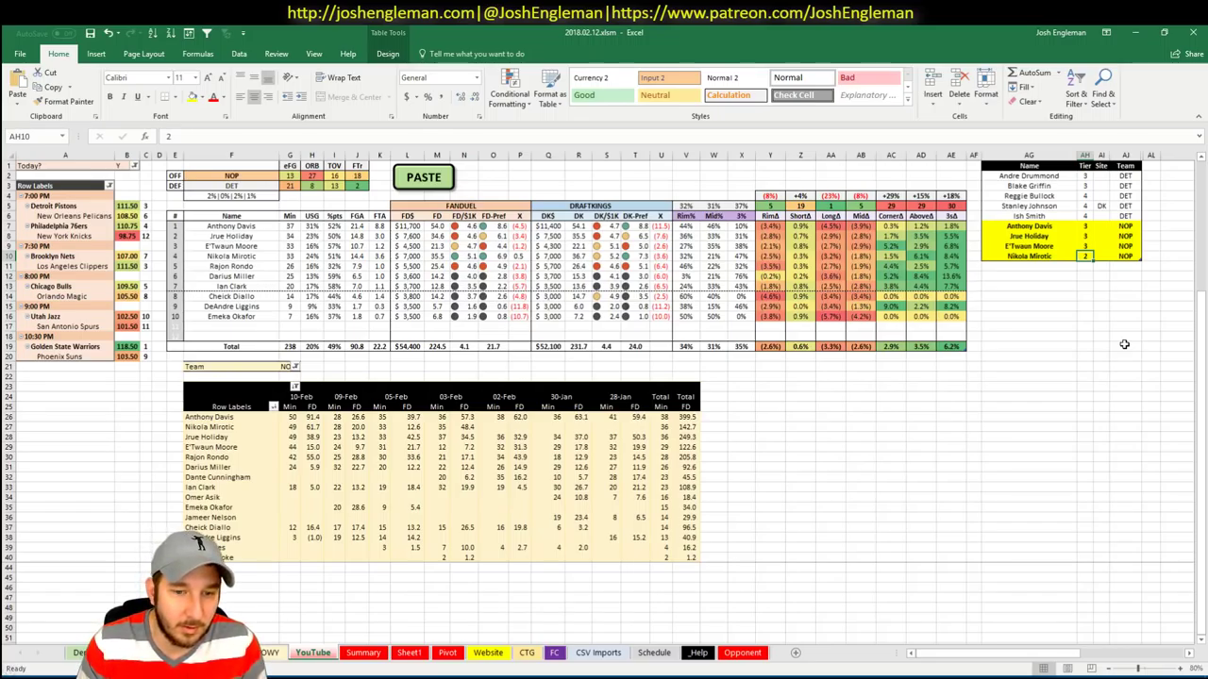
Check Rajon Rondo's minutes in the recent games, and add Rajon Rondo to the player picks table with tier 4
{"action": "left_click", "coordinate": [429, 456]}
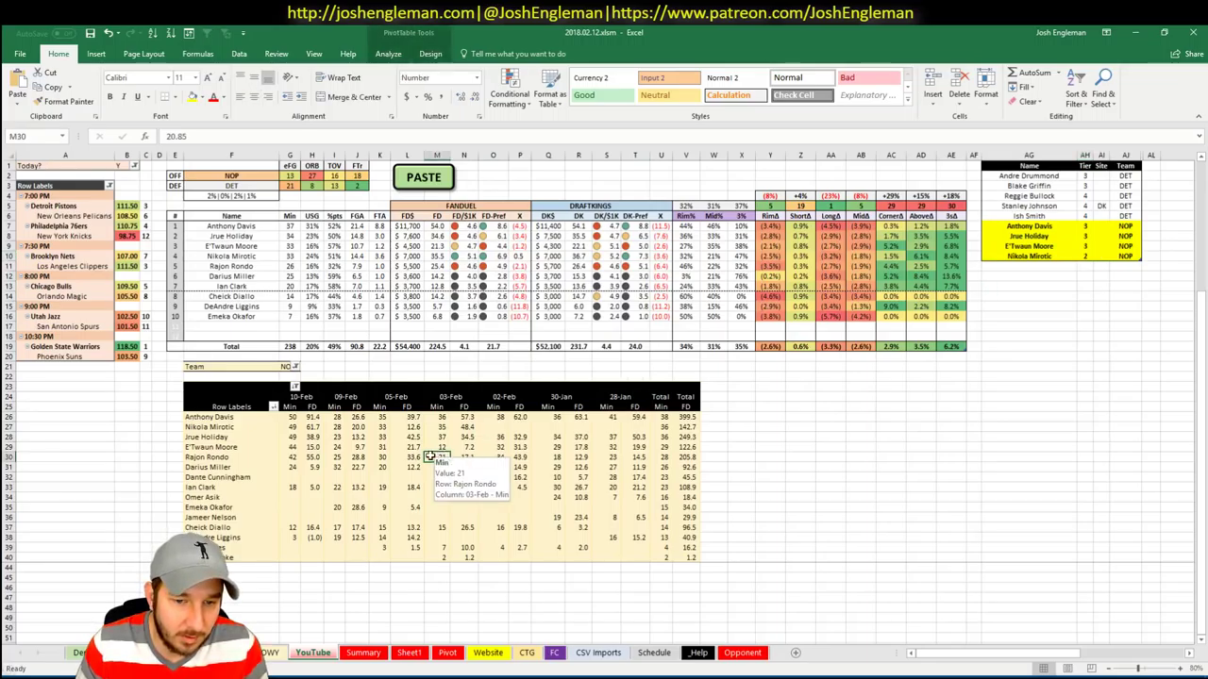
{"action": "left_click", "coordinate": [381, 458]}
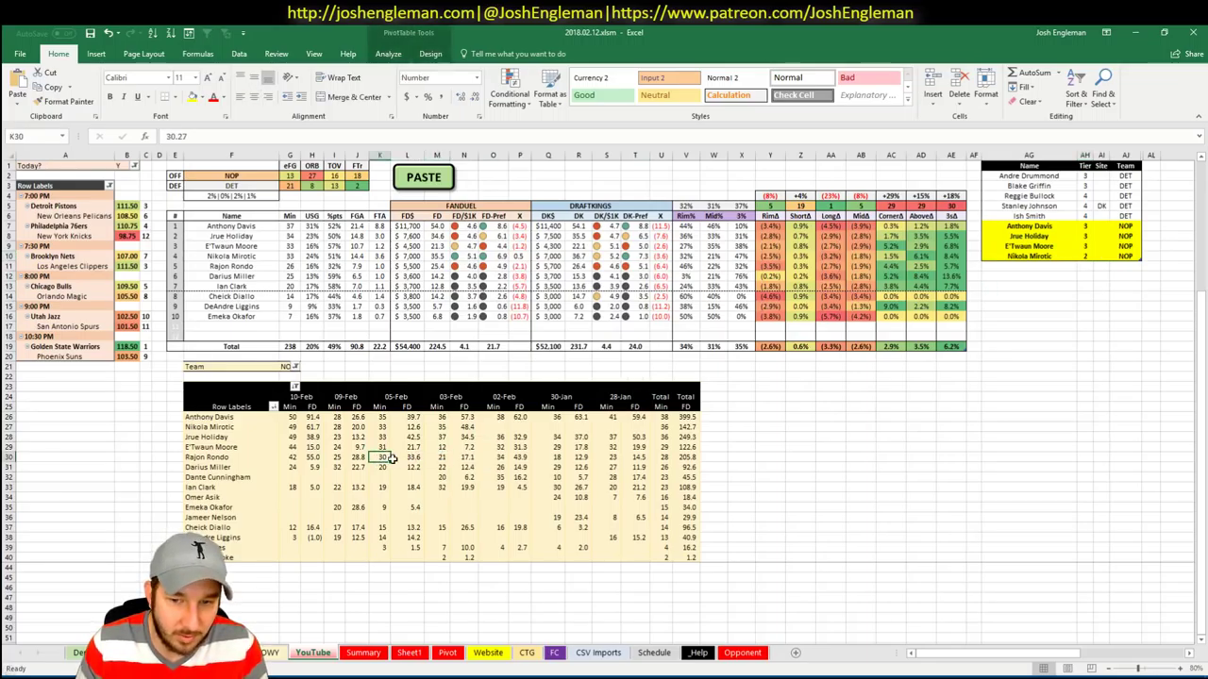
{"action": "left_click", "coordinate": [1054, 269]}
{"action": "type", "text": "Rajon Rondo"}
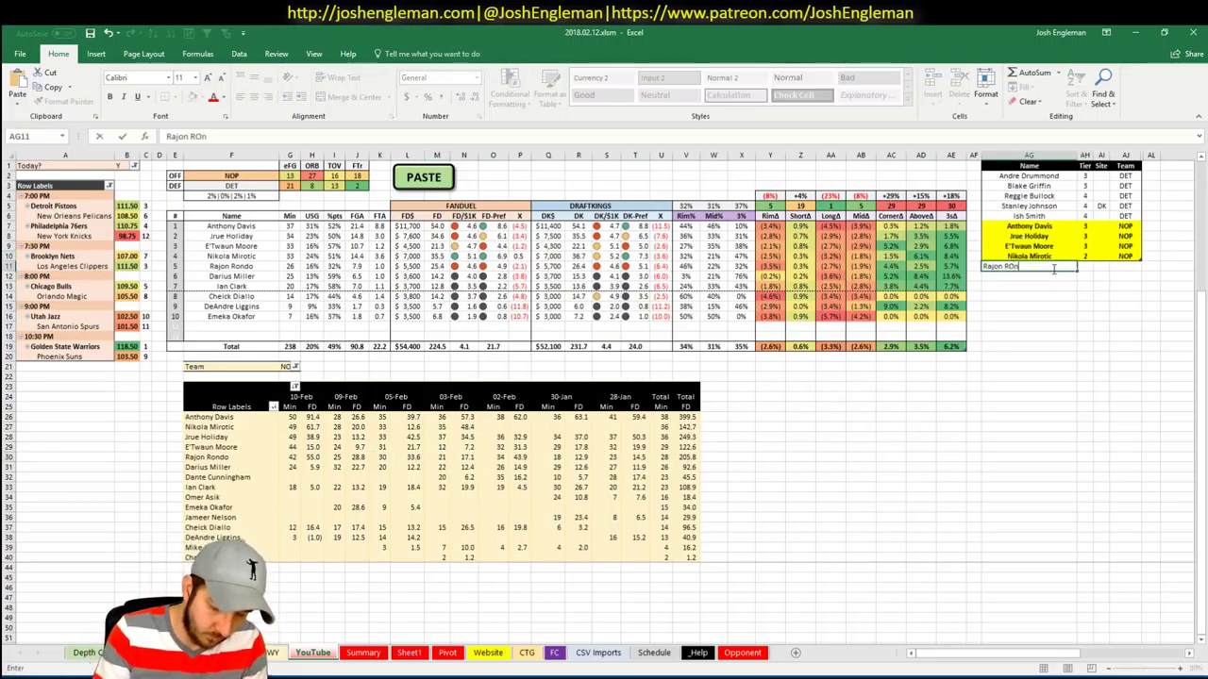
{"action": "key", "text": "Tab"}
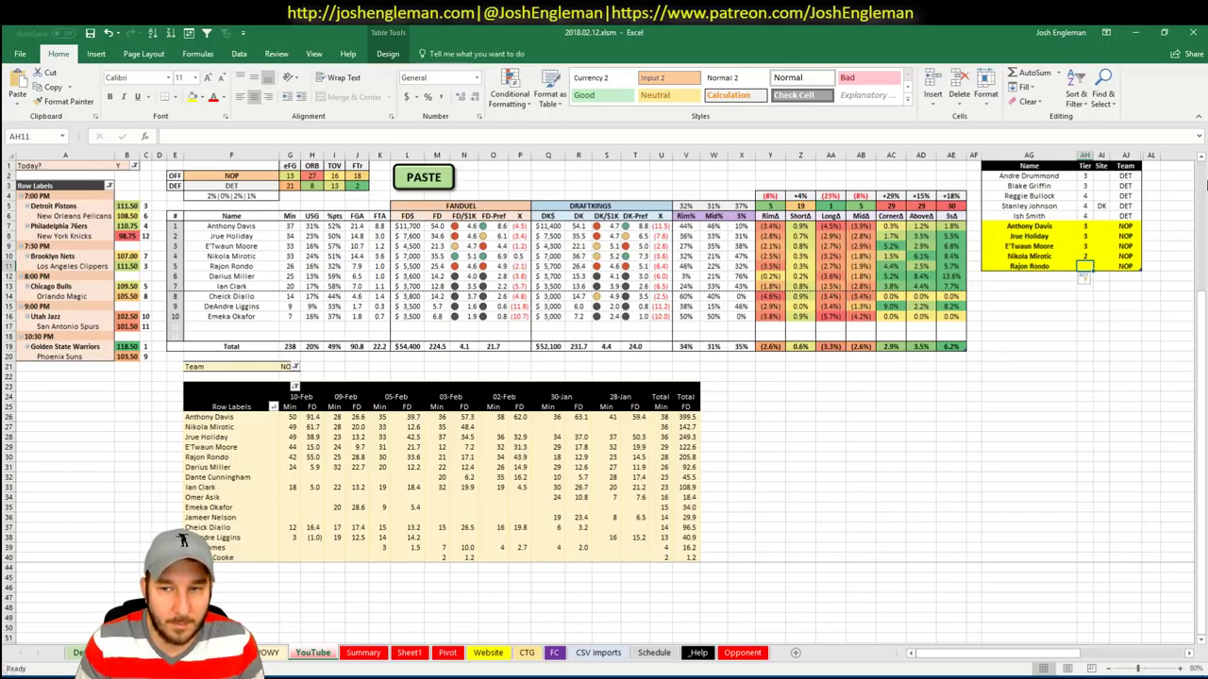
{"action": "type", "text": "4"}
{"action": "key", "text": "Left"}
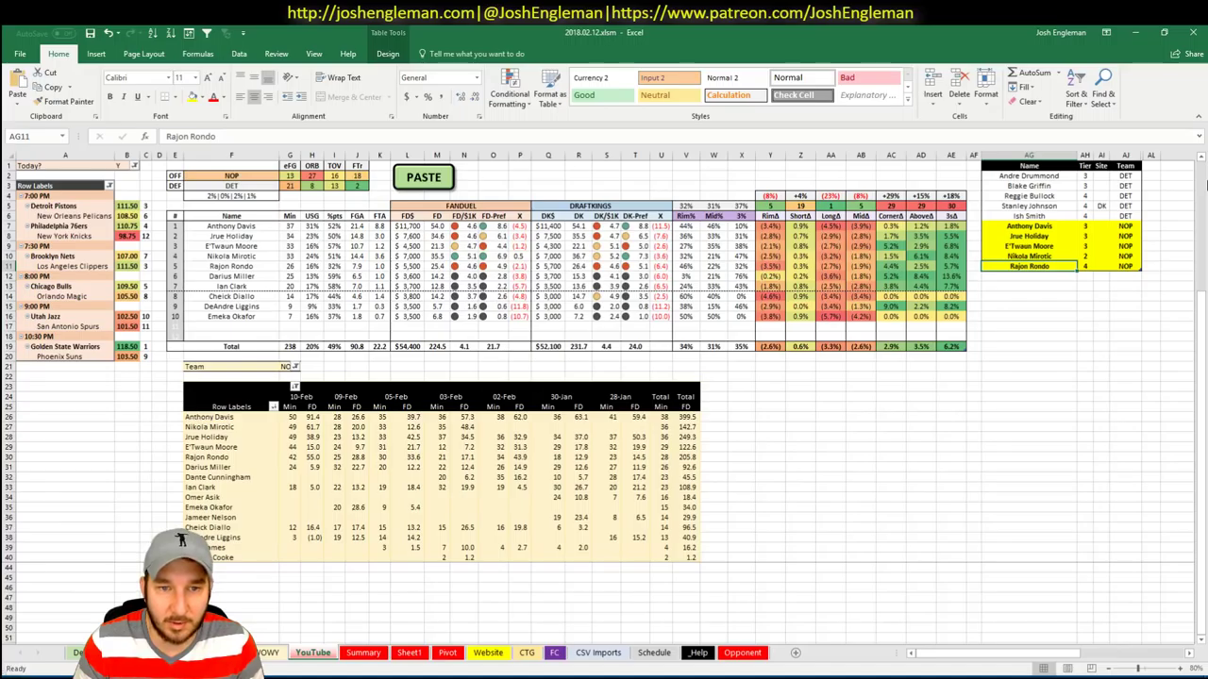
{"action": "key", "text": "Down"}
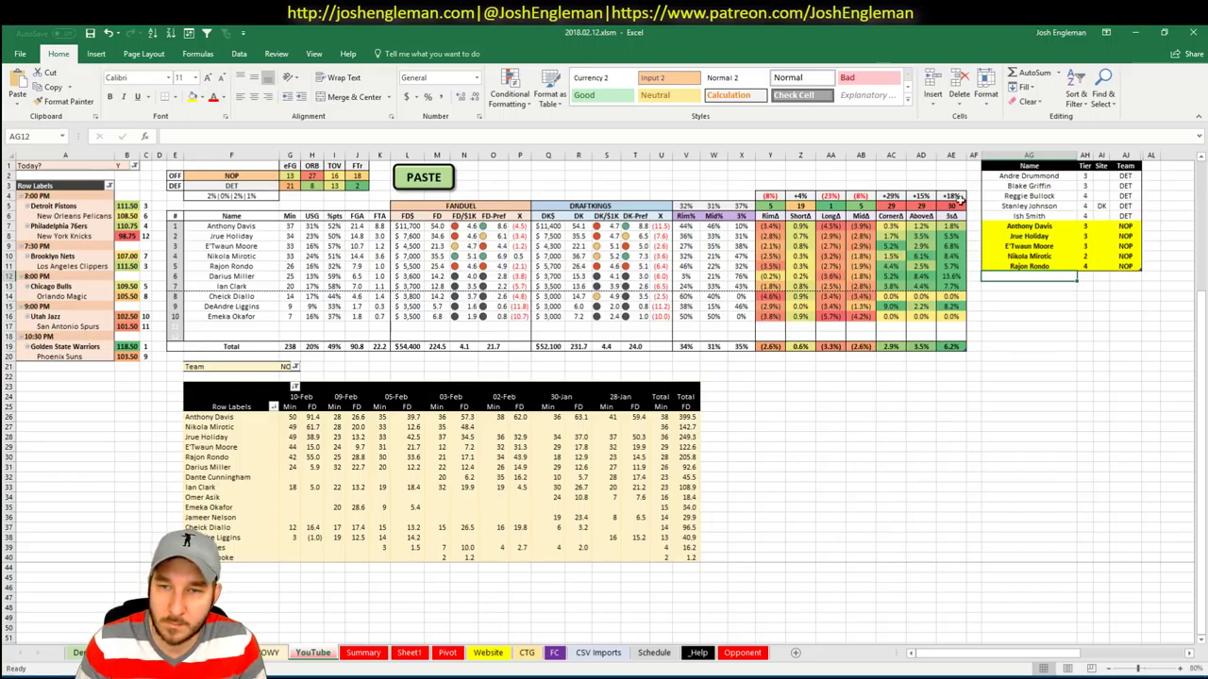
Change the offensive team of the matchup table to PHI
{"action": "left_click", "coordinate": [253, 176]}
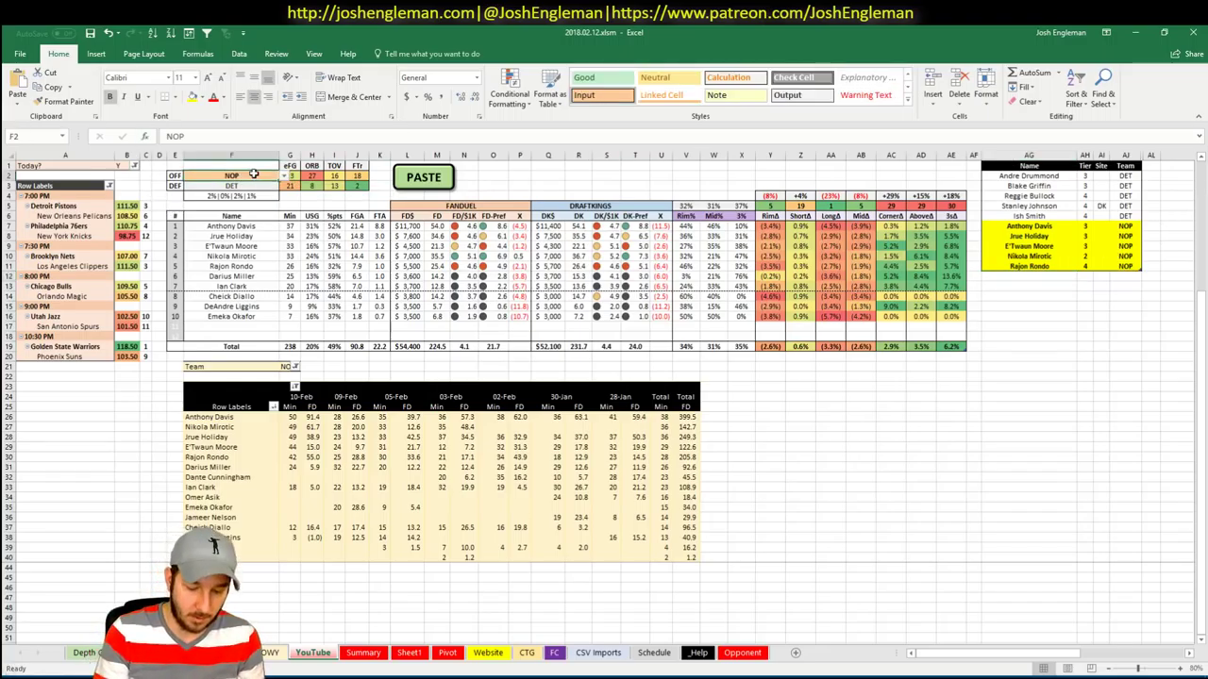
{"action": "type", "text": "PHI"}
{"action": "key", "text": "Return"}
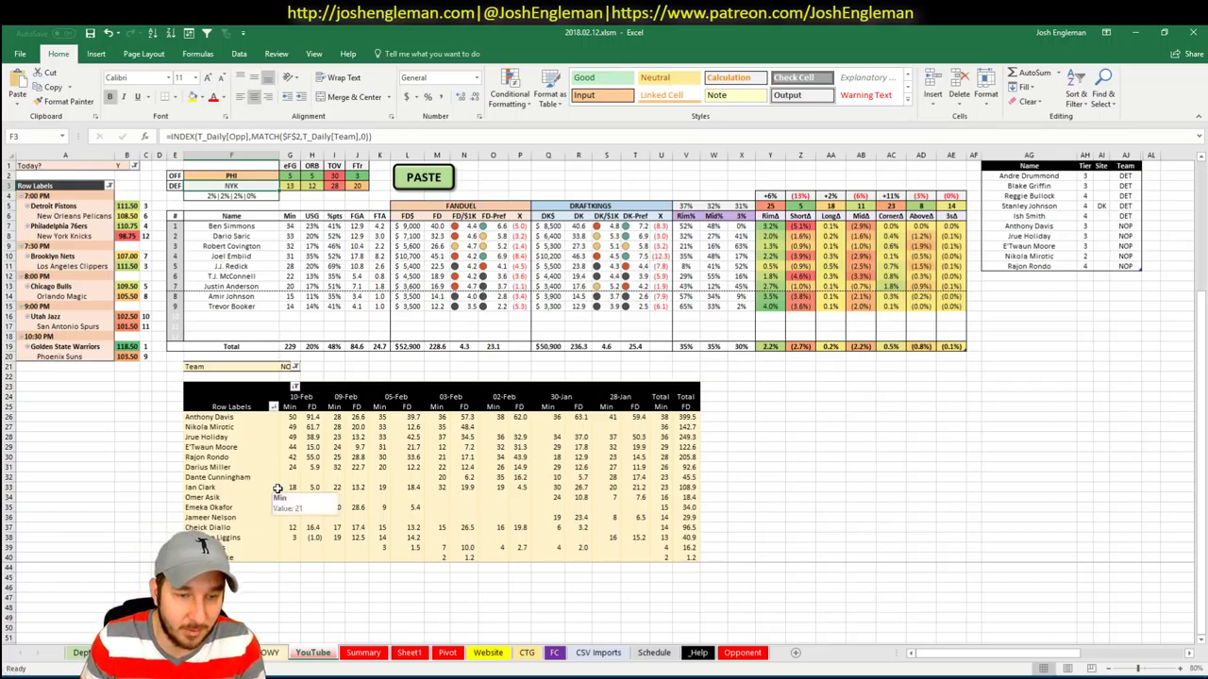
Set the Team filter of the recent-games PivotTable to PHI
{"action": "left_click", "coordinate": [286, 367]}
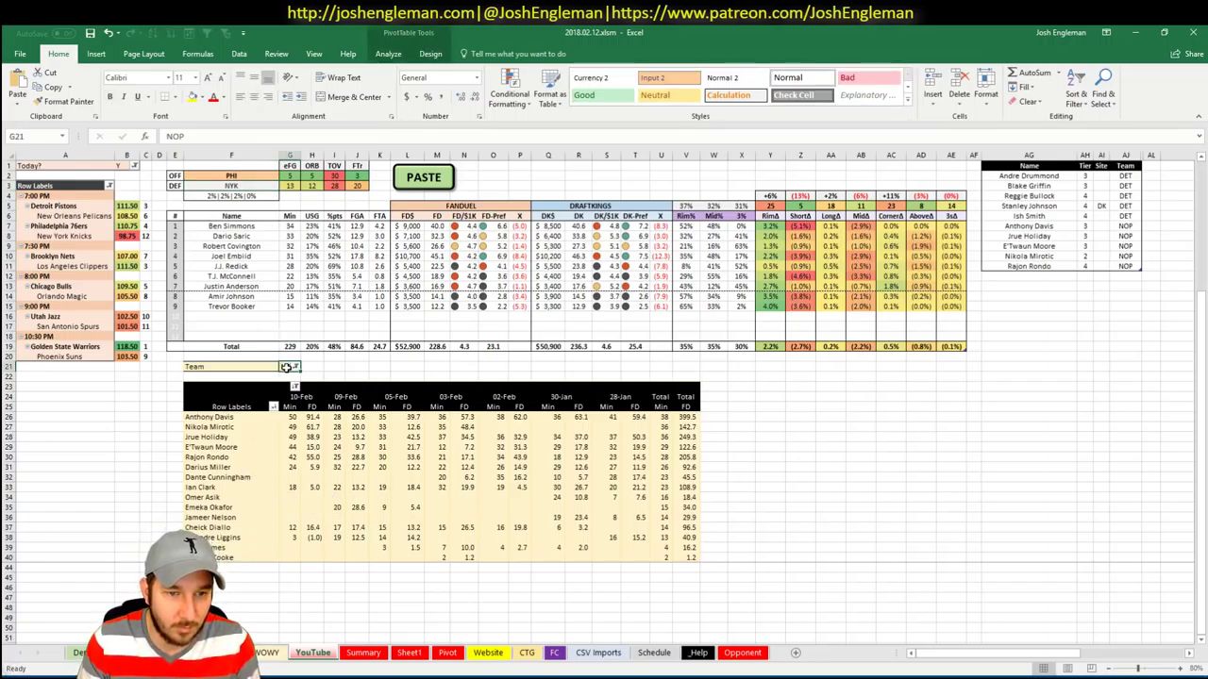
{"action": "type", "text": "PHI"}
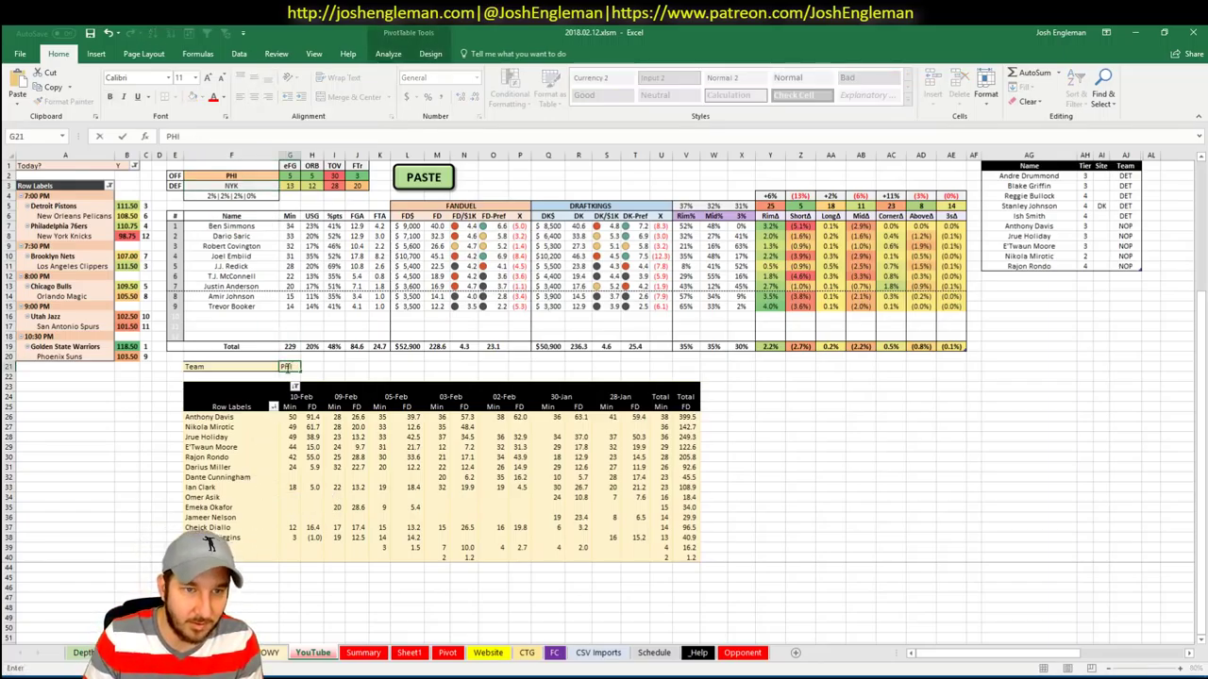
{"action": "key", "text": "Return"}
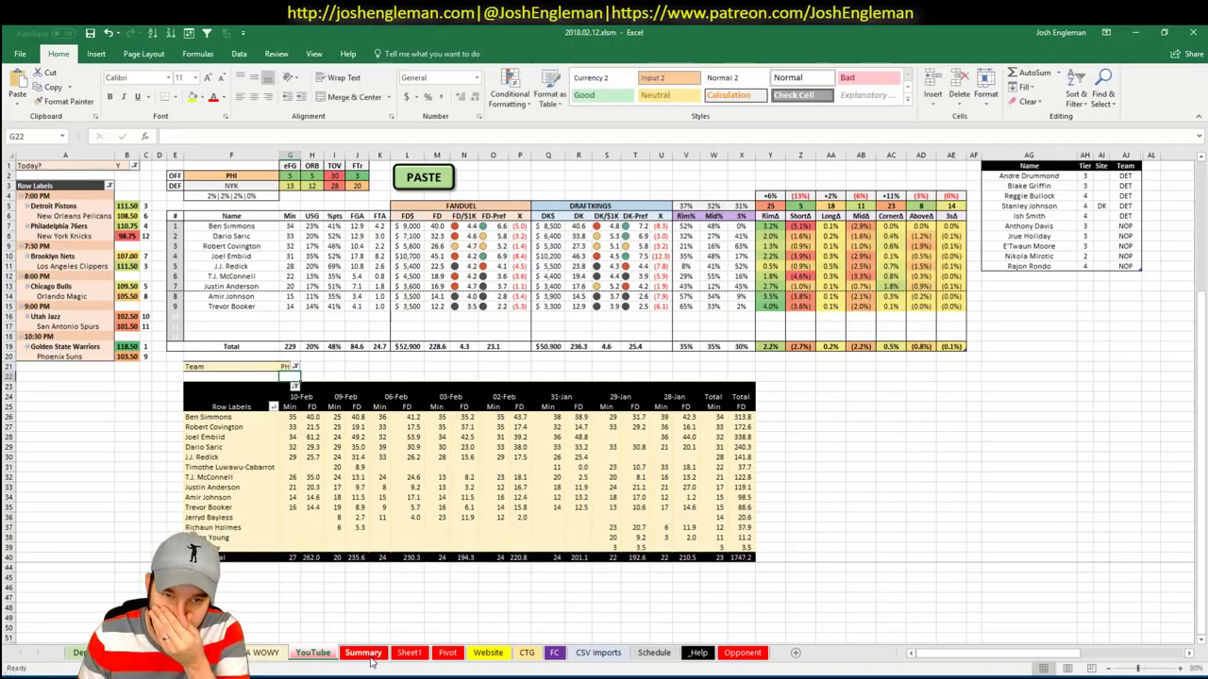
Compare the team matchup rankings on the Summary sheet with the PHI data, and return to the next empty player picks row
{"action": "left_click", "coordinate": [371, 658]}
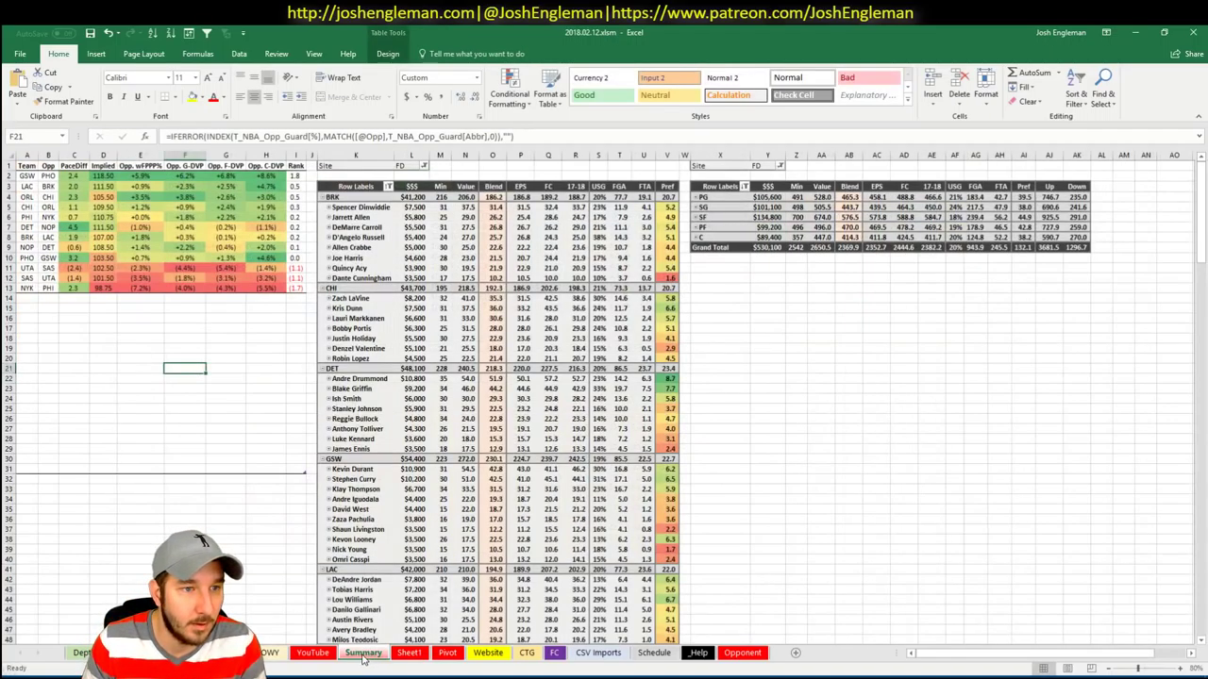
{"action": "left_click", "coordinate": [314, 655]}
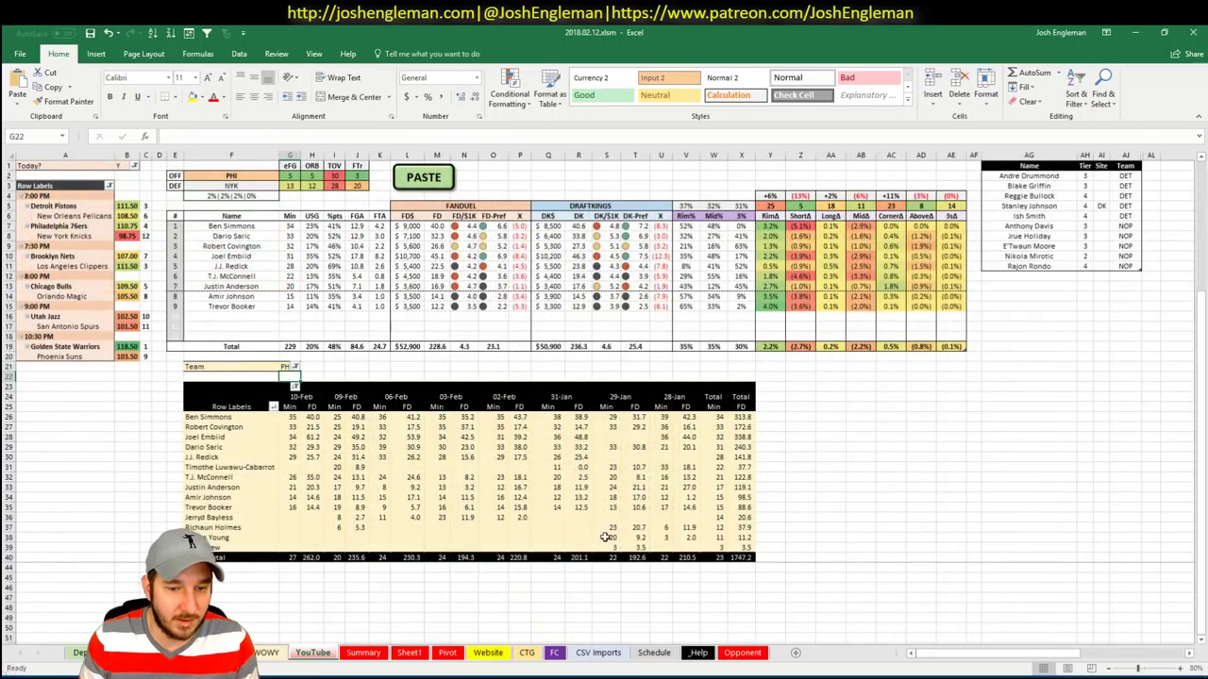
{"action": "left_click", "coordinate": [365, 654]}
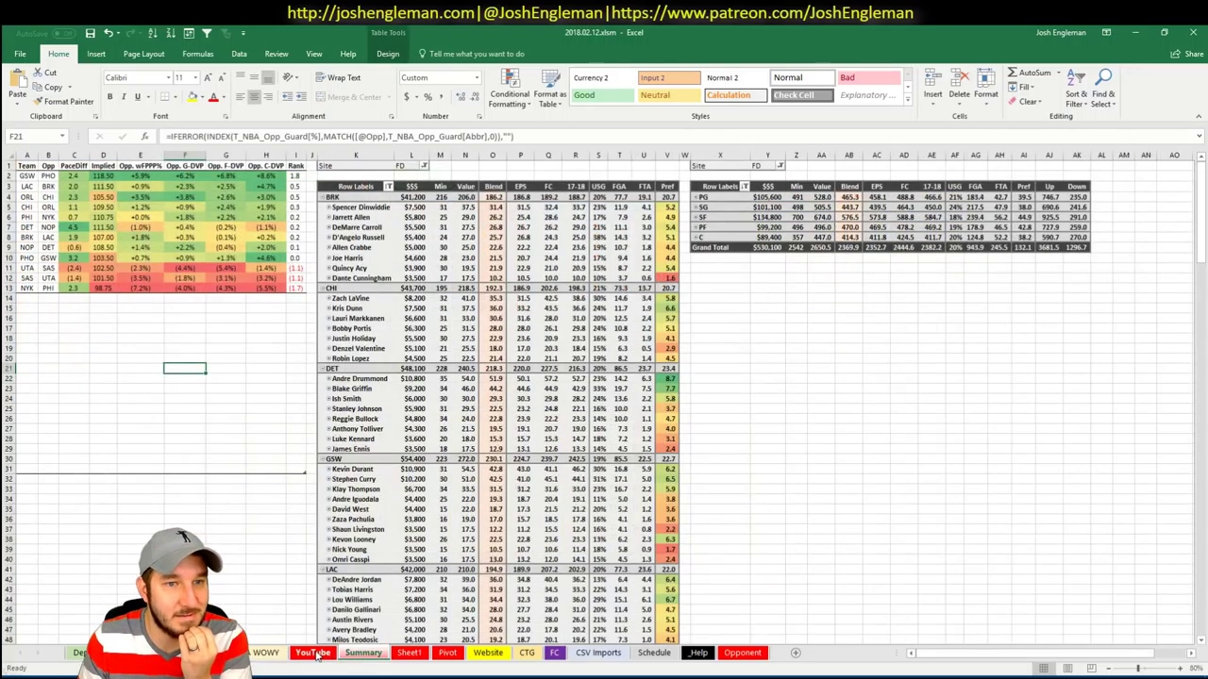
{"action": "left_click", "coordinate": [313, 655]}
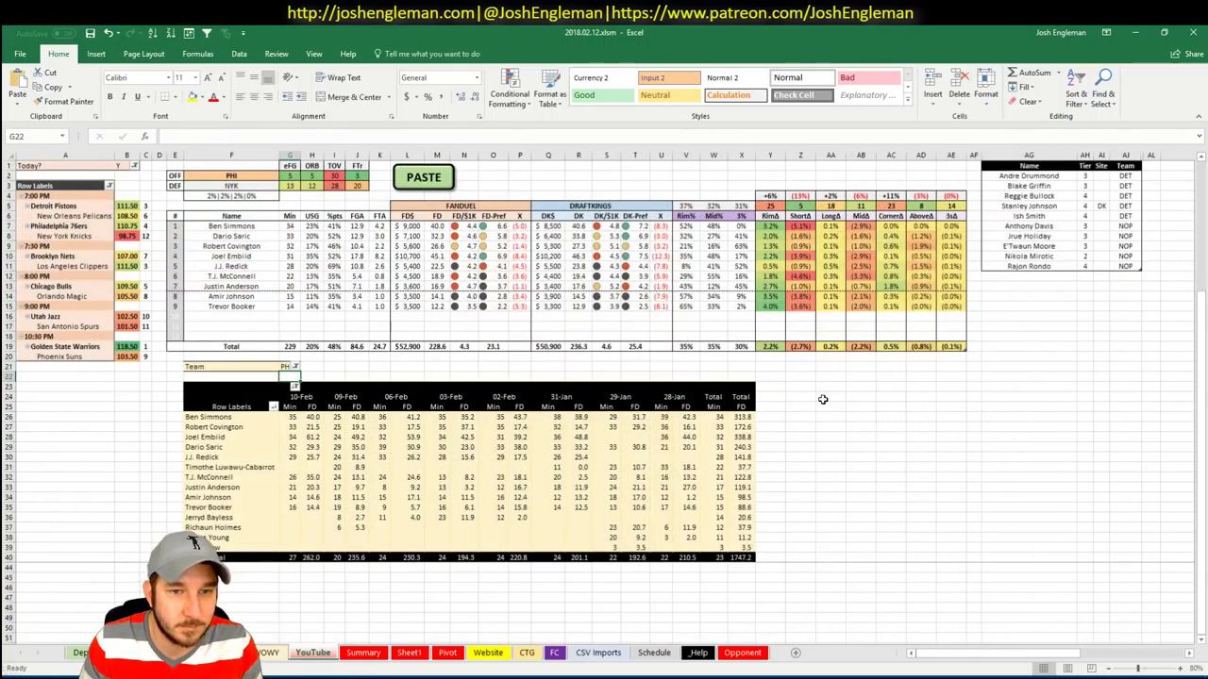
{"action": "left_click", "coordinate": [1036, 277]}
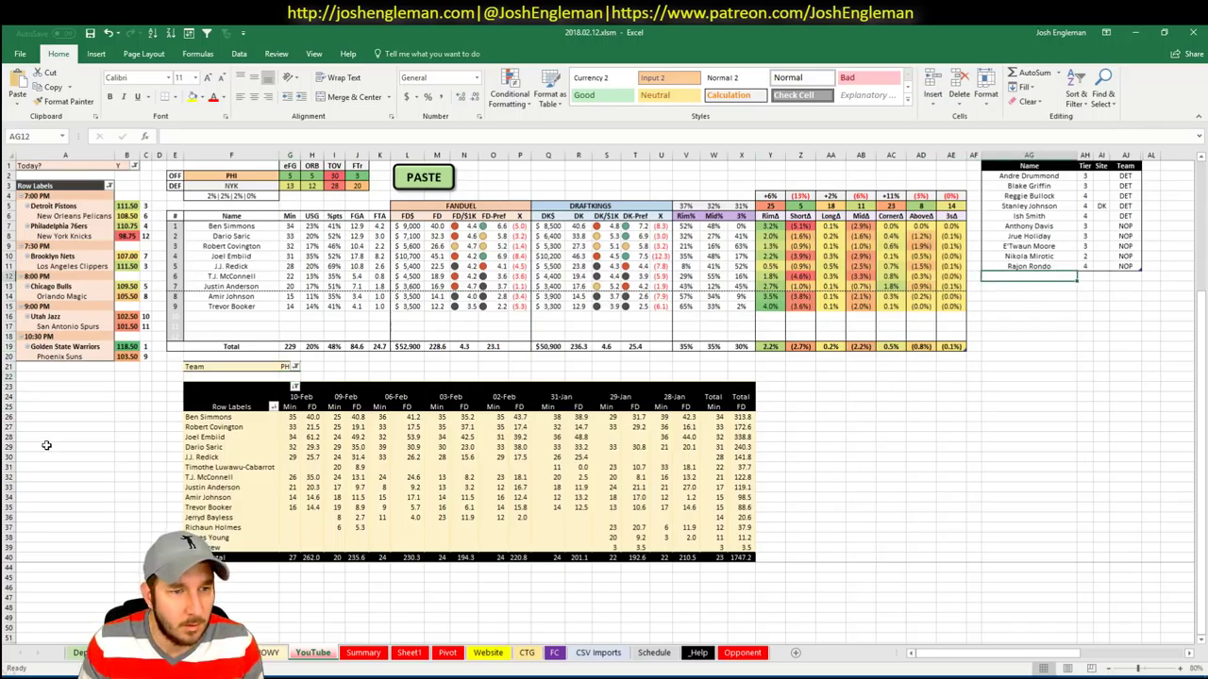
Switch to FantasyCruncher in the browser and check Zach LaVine's game log against ORL among the shooting guards
{"action": "key", "text": "alt+Tab"}
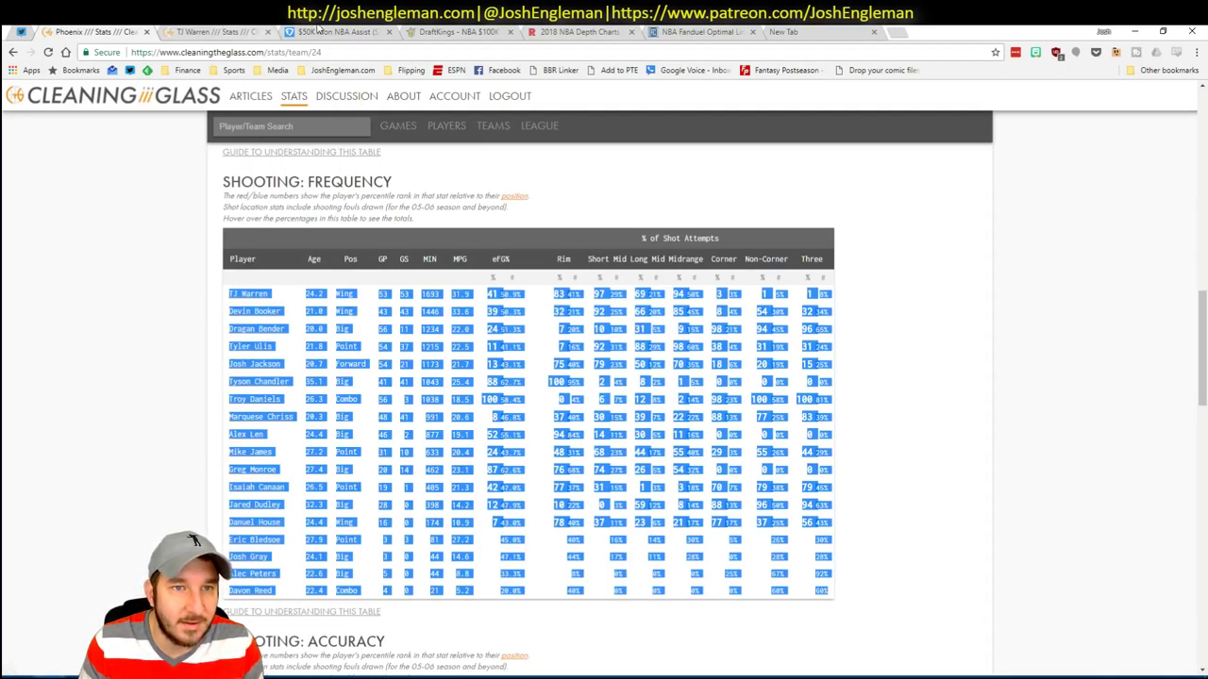
{"action": "left_click", "coordinate": [692, 31]}
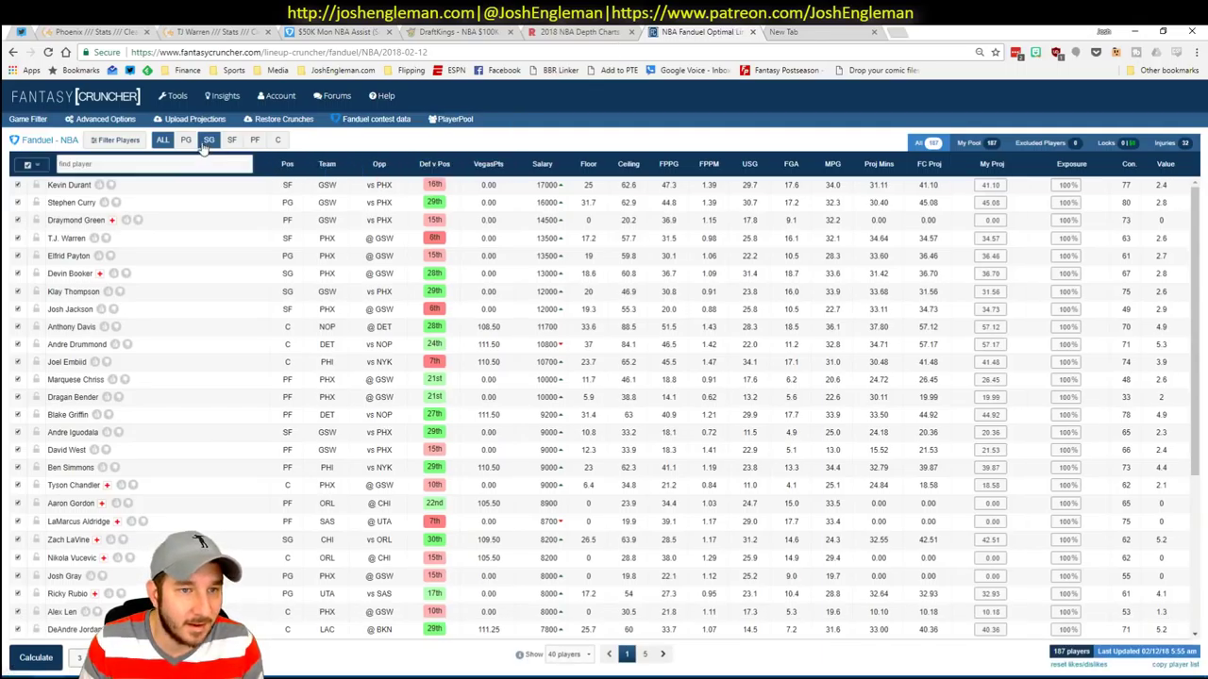
{"action": "left_click", "coordinate": [207, 141]}
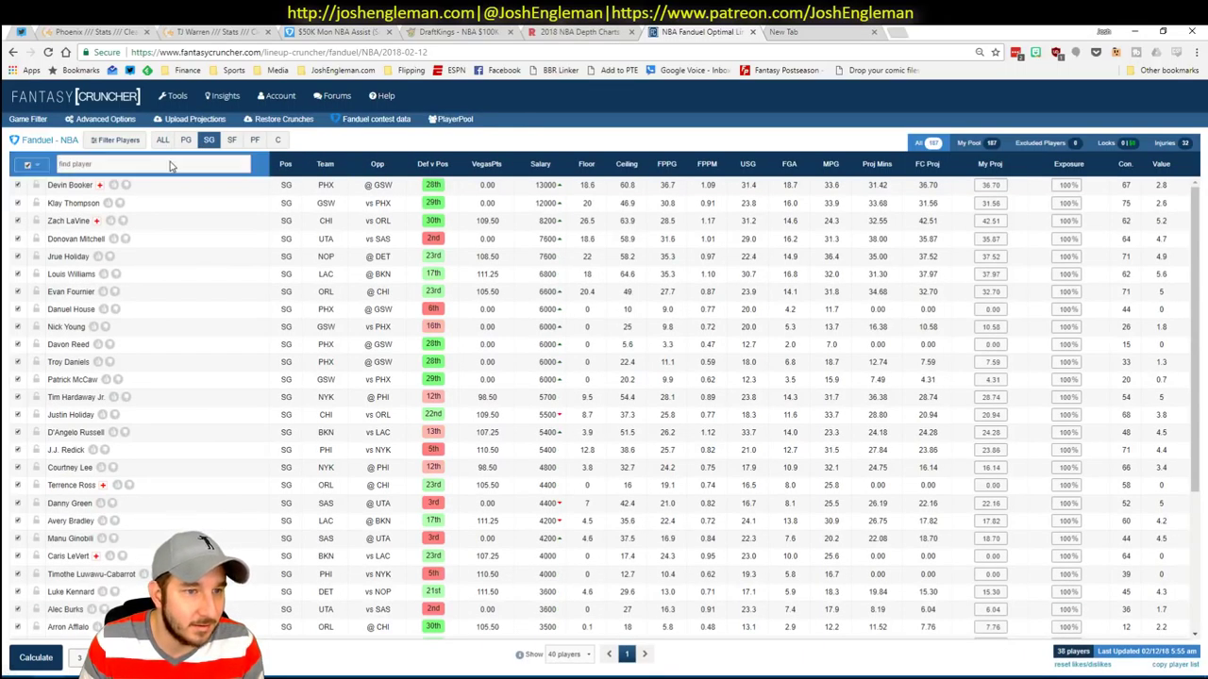
{"action": "left_click", "coordinate": [60, 222]}
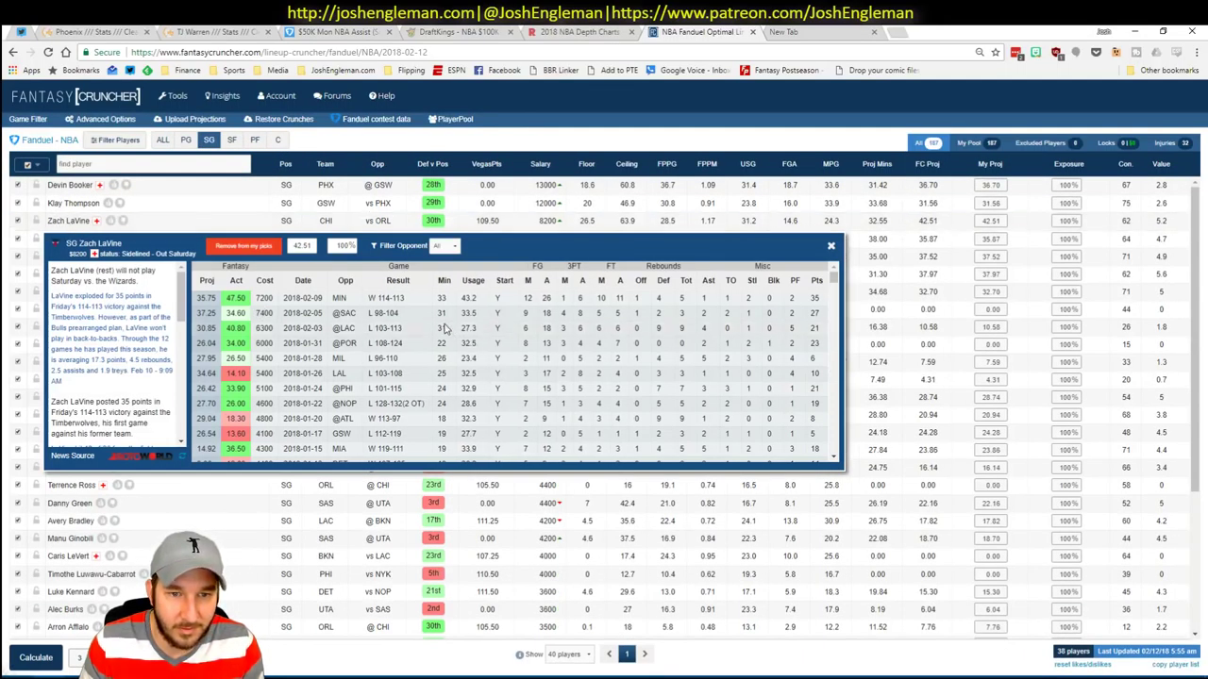
{"action": "left_click", "coordinate": [440, 249]}
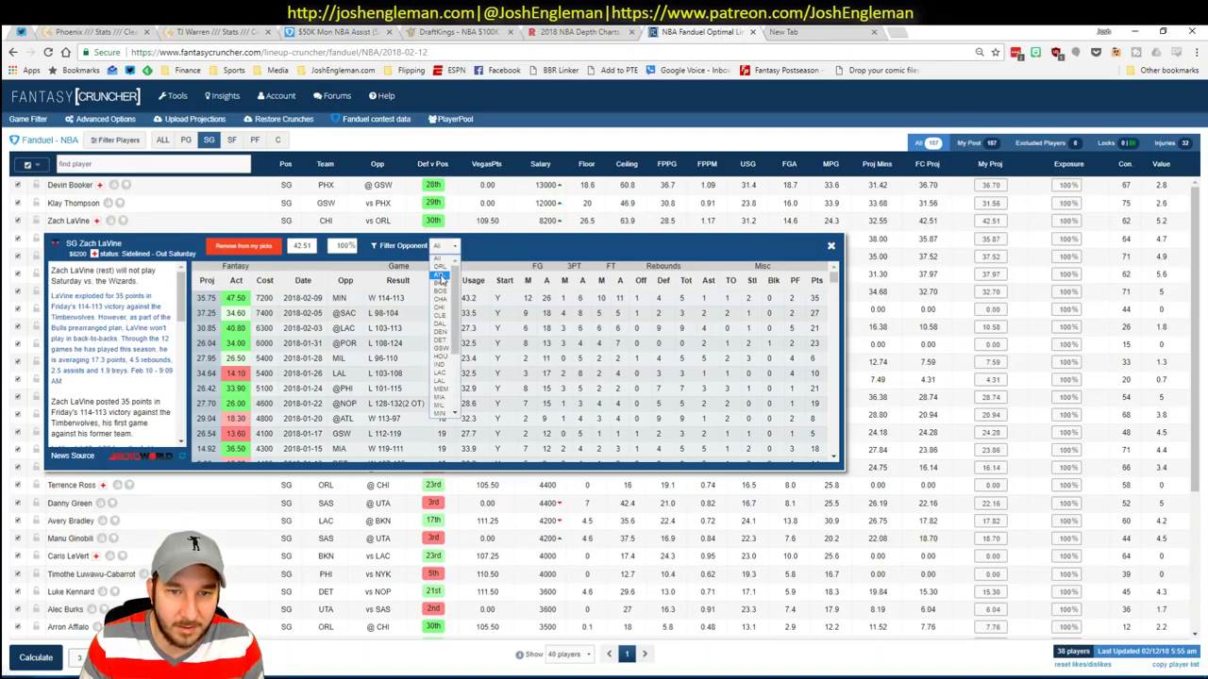
{"action": "left_click", "coordinate": [440, 266]}
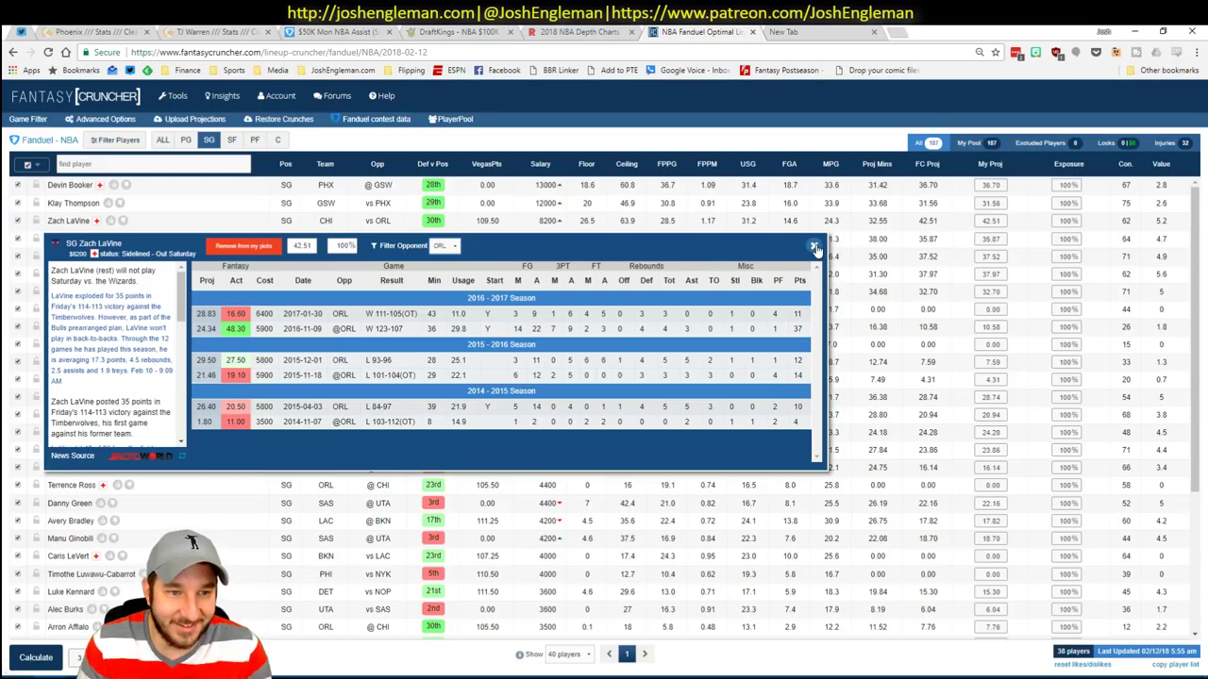
{"action": "left_click", "coordinate": [815, 248]}
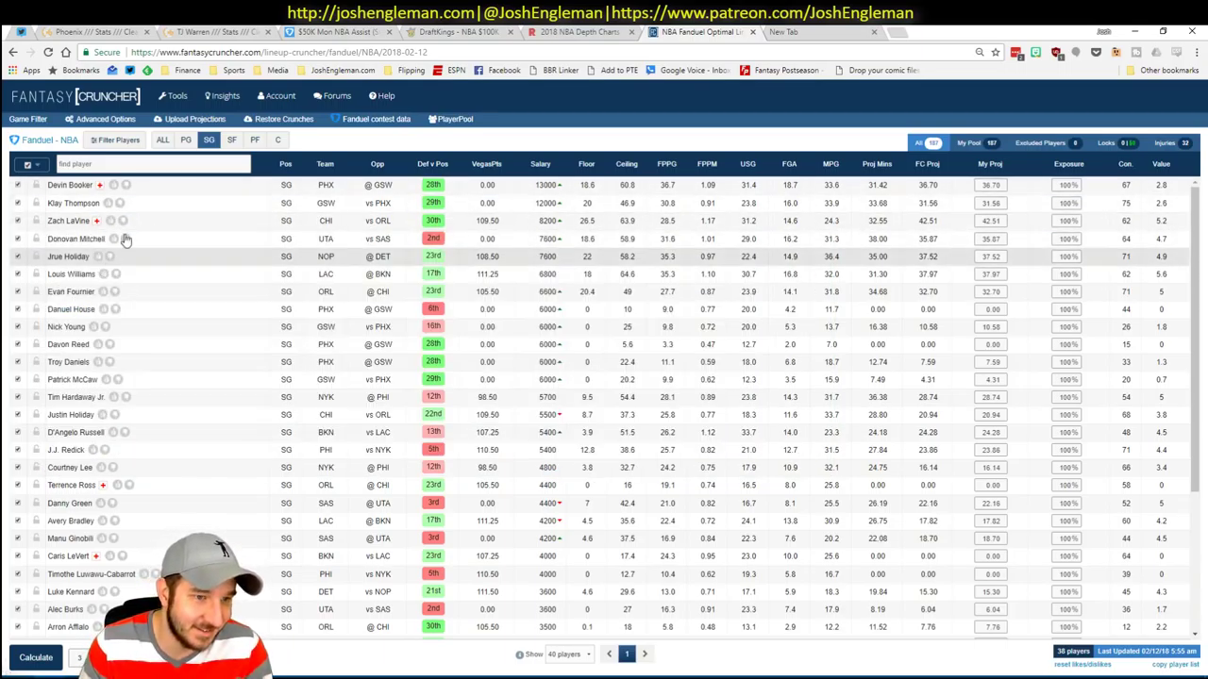
Review the SF and PF player lists, check Aaron Gordon's game log against CHI, and return to the Excel workbook
{"action": "left_click", "coordinate": [236, 139]}
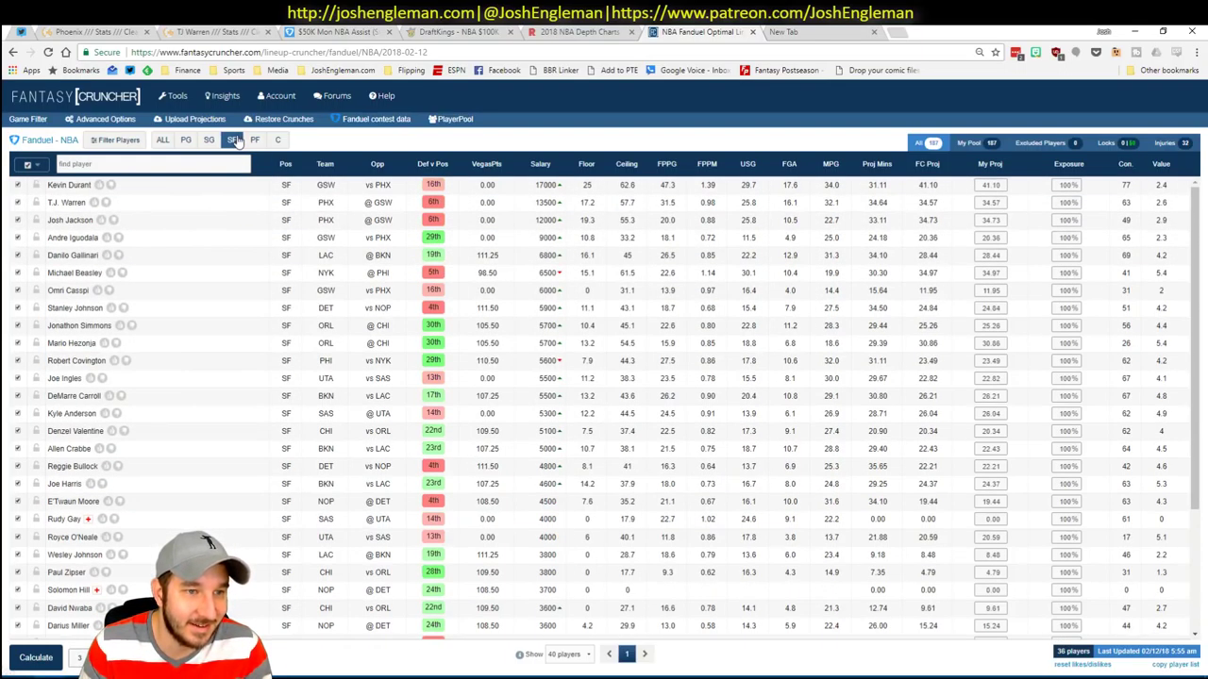
{"action": "left_click", "coordinate": [255, 139]}
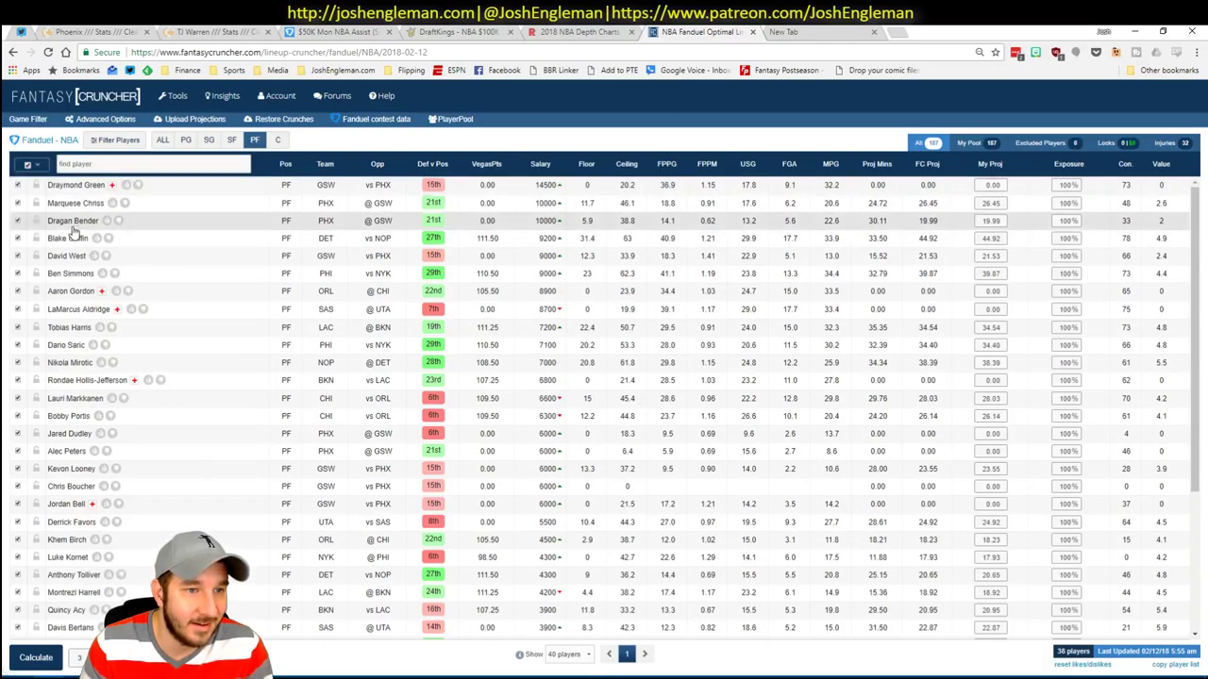
{"action": "left_click", "coordinate": [73, 293]}
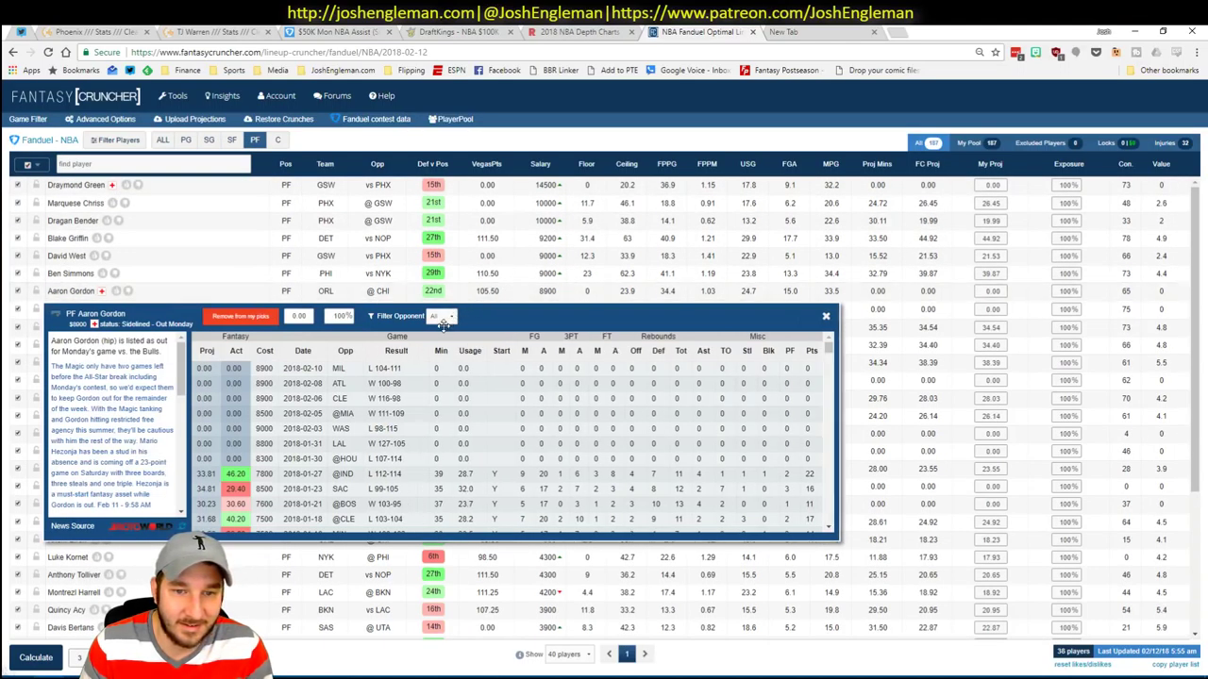
{"action": "left_click", "coordinate": [446, 319]}
{"action": "left_click", "coordinate": [437, 372]}
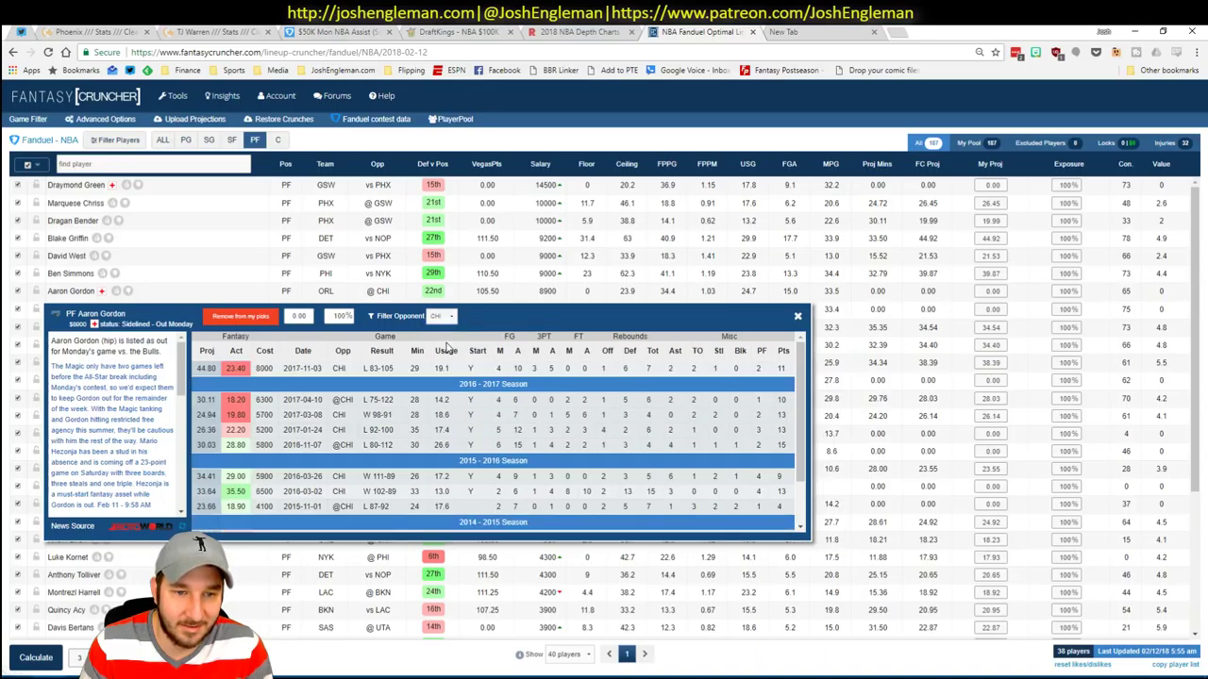
{"action": "left_click", "coordinate": [798, 318]}
{"action": "key", "text": "alt+Tab"}
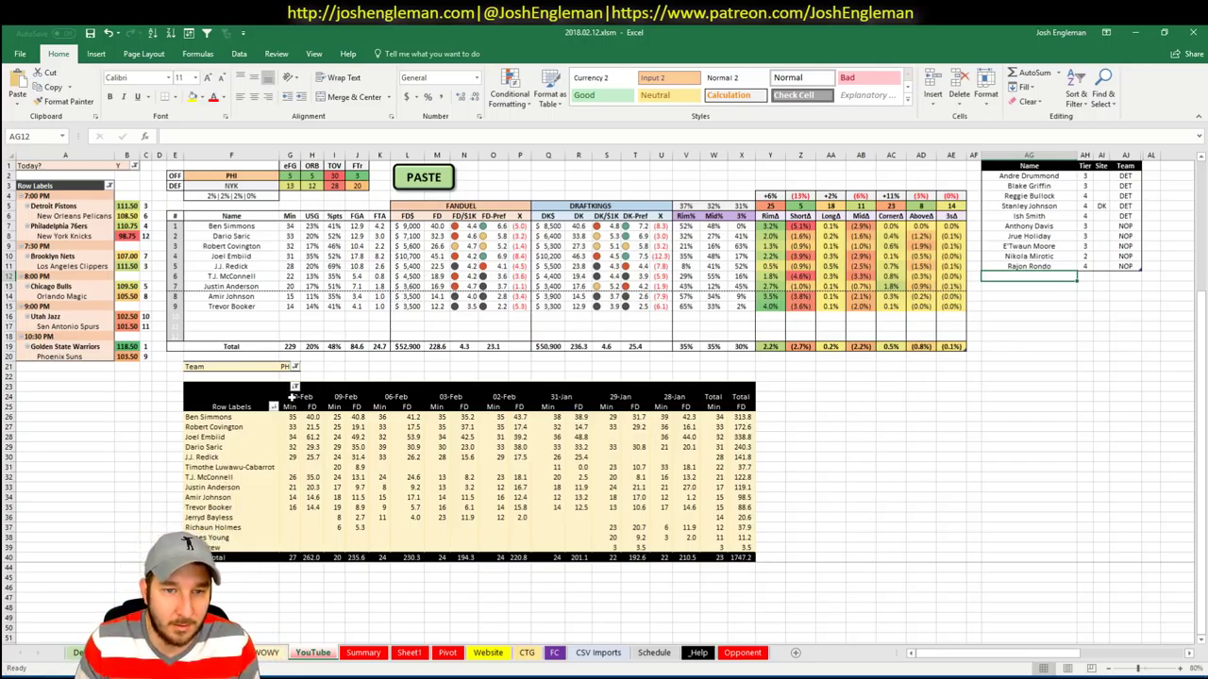
Examine Ben Simmons's recent game log in FantasyCruncher, and return to the Excel workbook
{"action": "key", "text": "alt+Tab"}
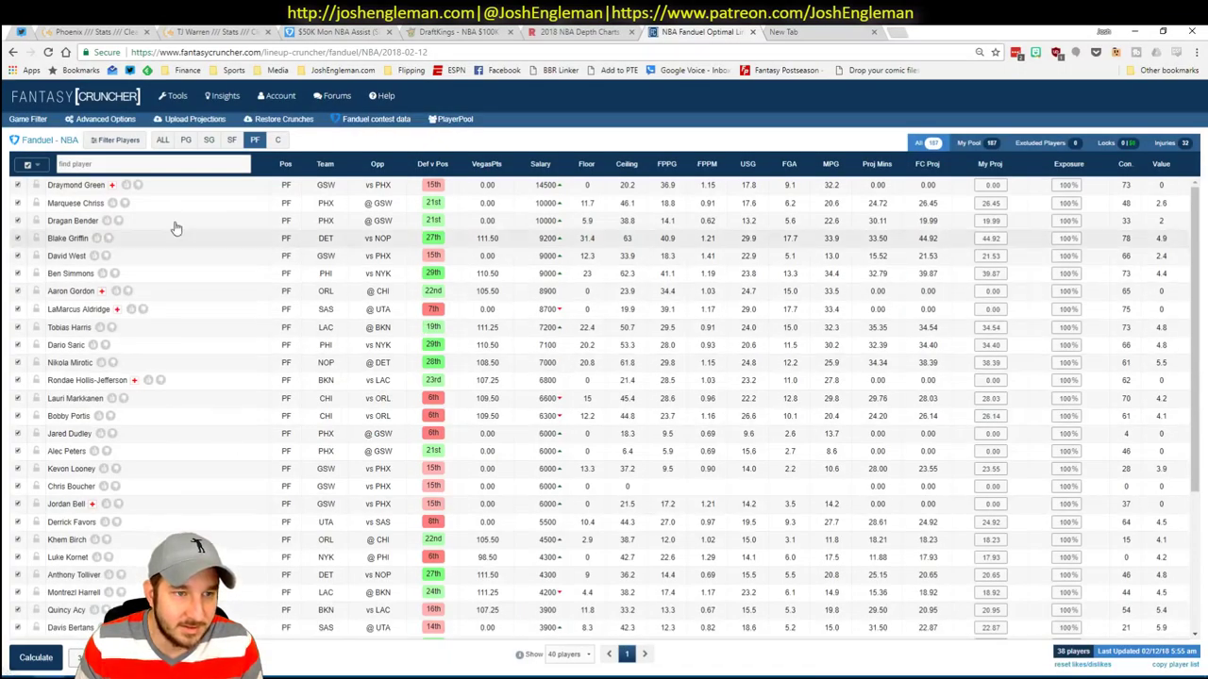
{"action": "left_click", "coordinate": [73, 274]}
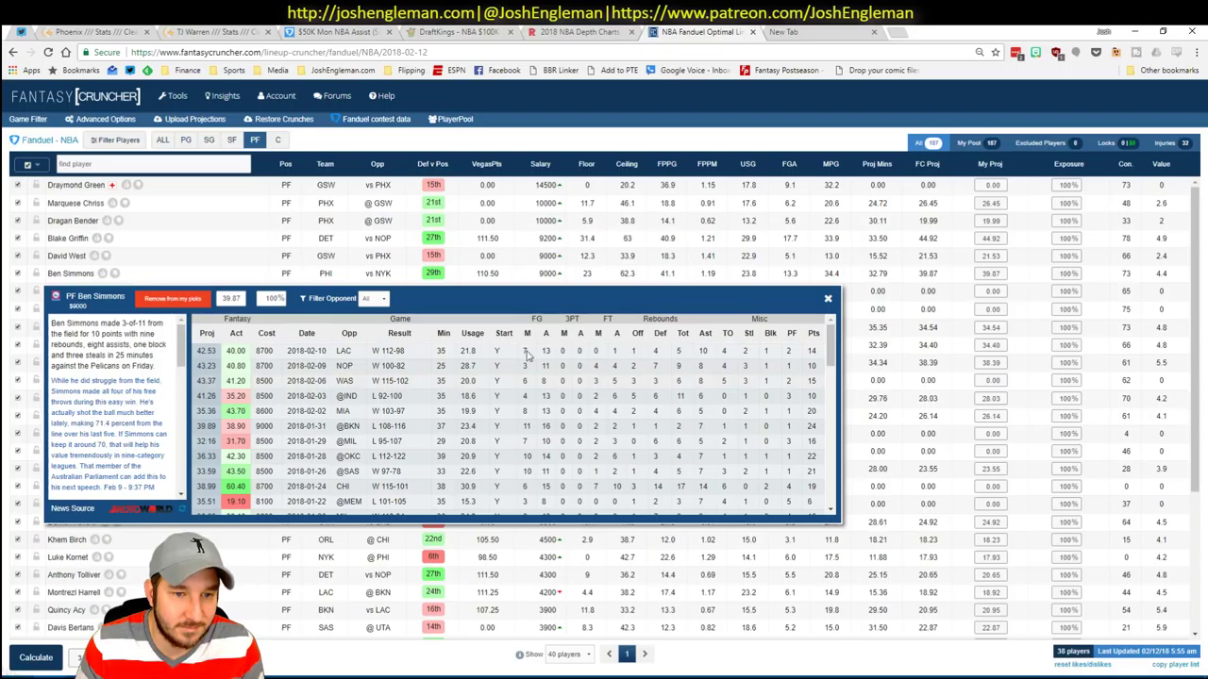
{"action": "left_click", "coordinate": [827, 301]}
{"action": "key", "text": "alt+Tab"}
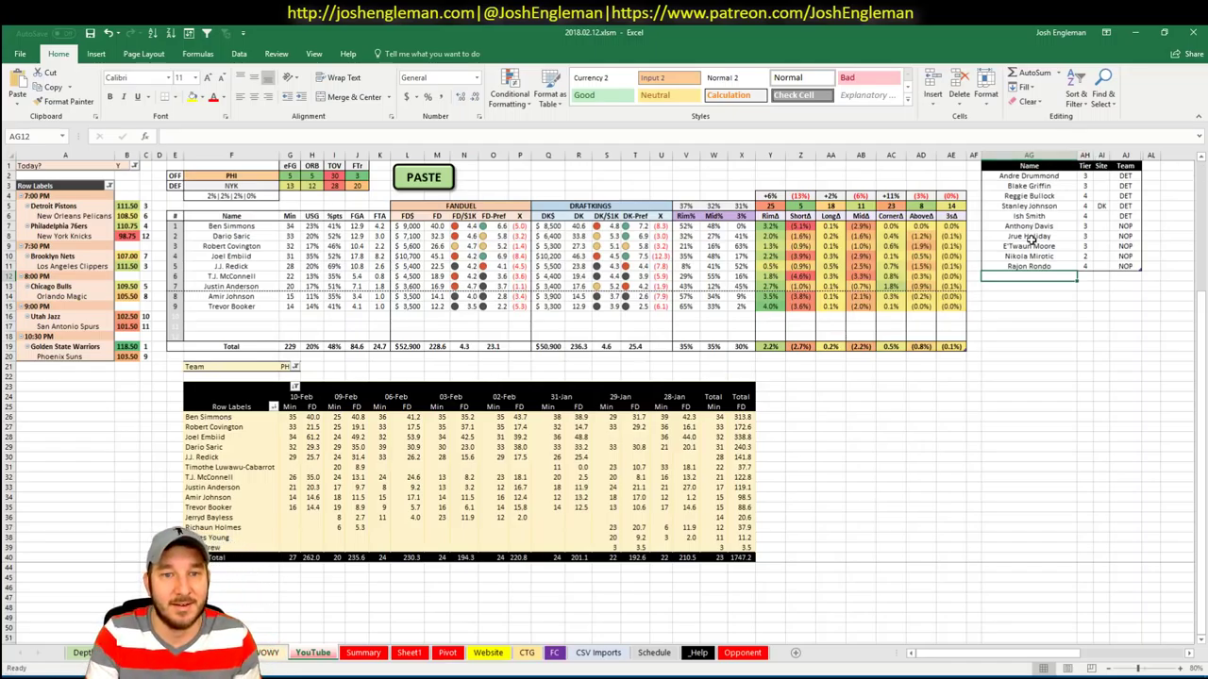
Add Ben Simmons to the player picks table with tier 3
{"action": "type", "text": "Ben Simmons"}
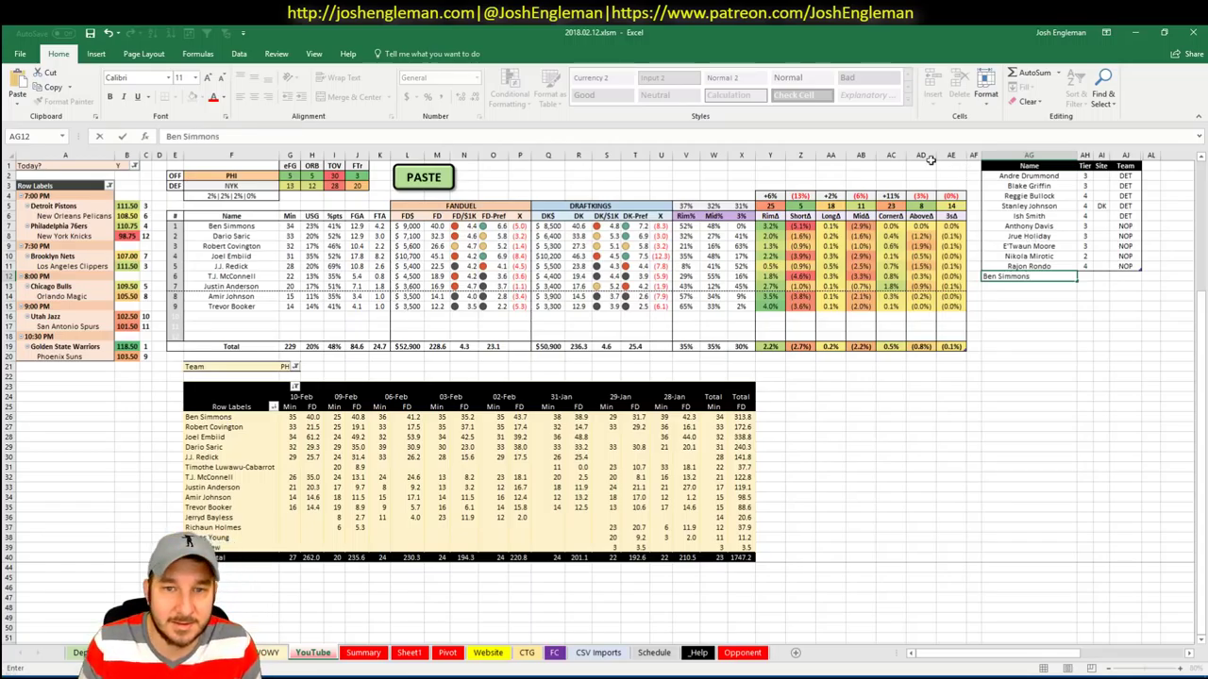
{"action": "key", "text": "Tab"}
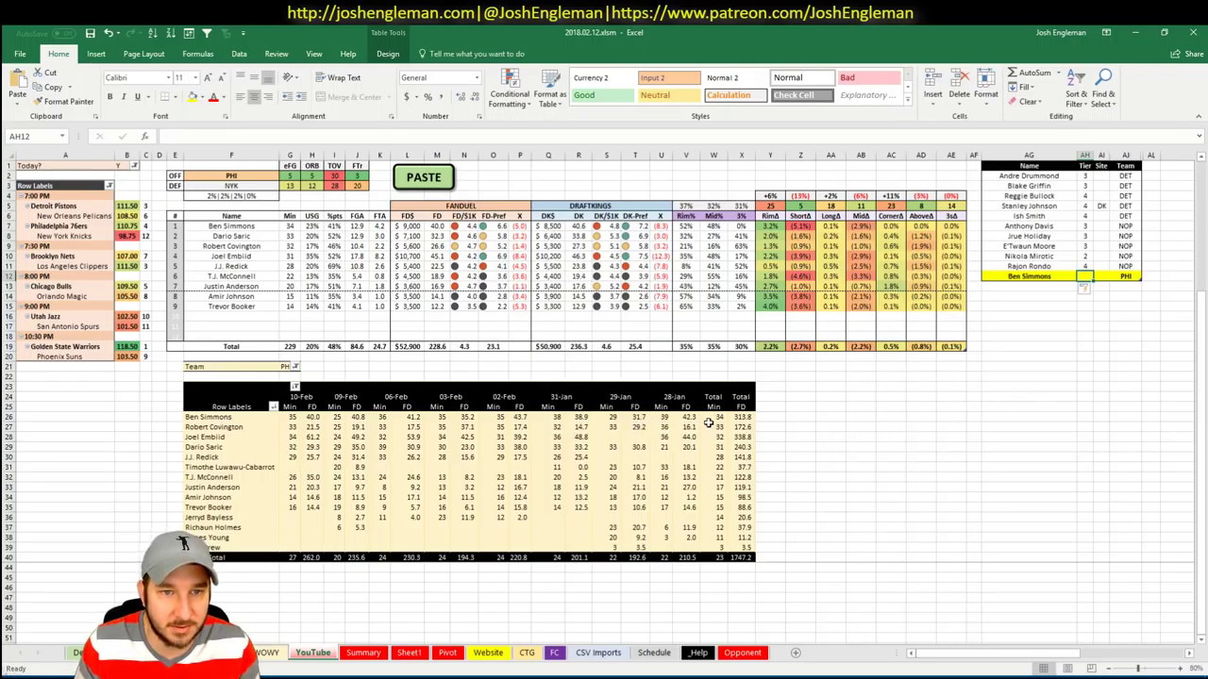
{"action": "left_click", "coordinate": [1054, 286]}
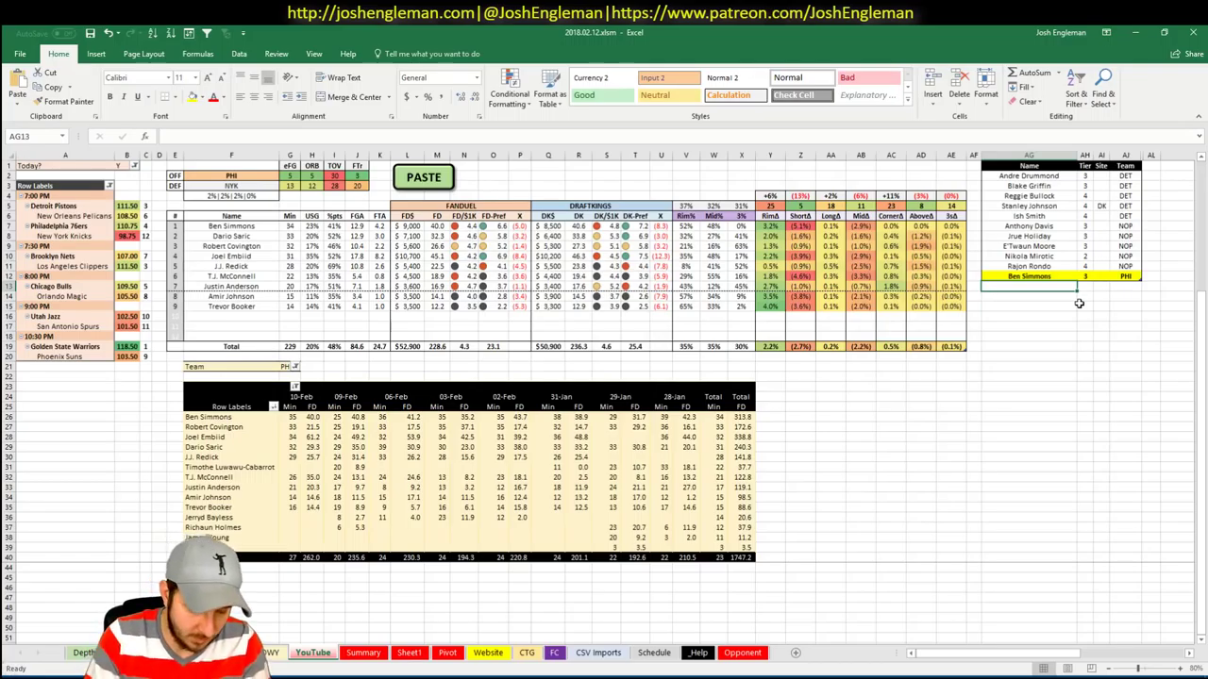
Add Dario Saric to the player picks table with tier 3
{"action": "type", "text": "Dario Sarc"}
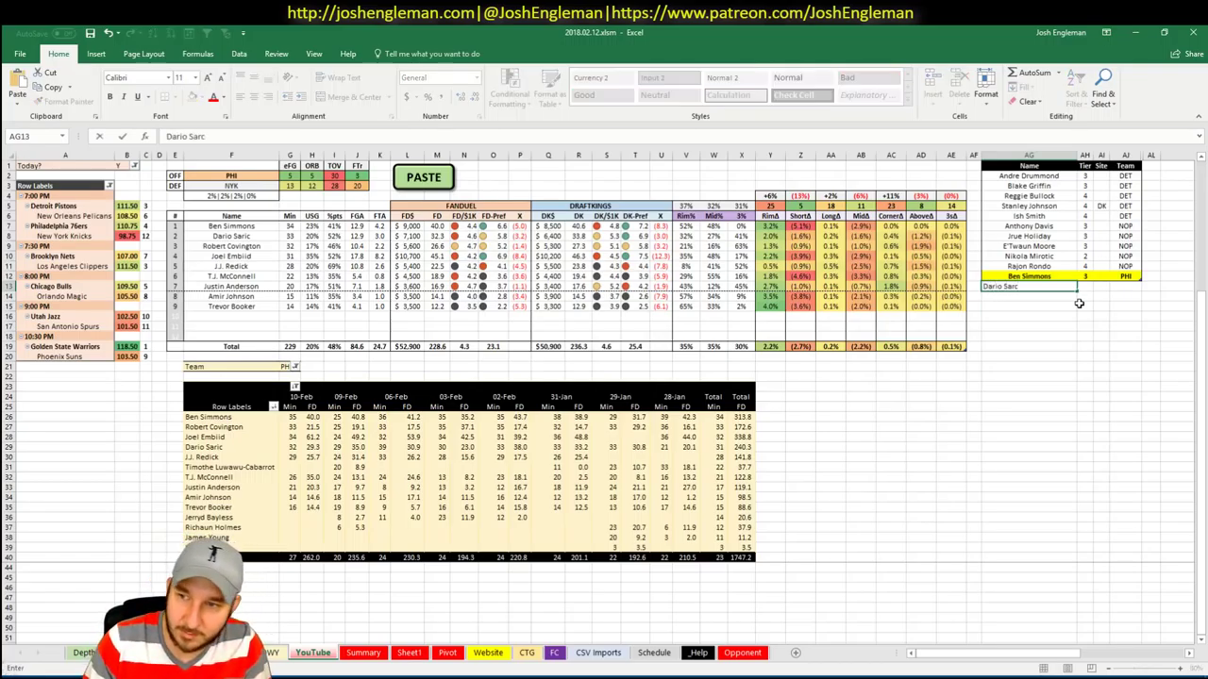
{"action": "key", "text": "ctrl+Return"}
{"action": "type", "text": "D"}
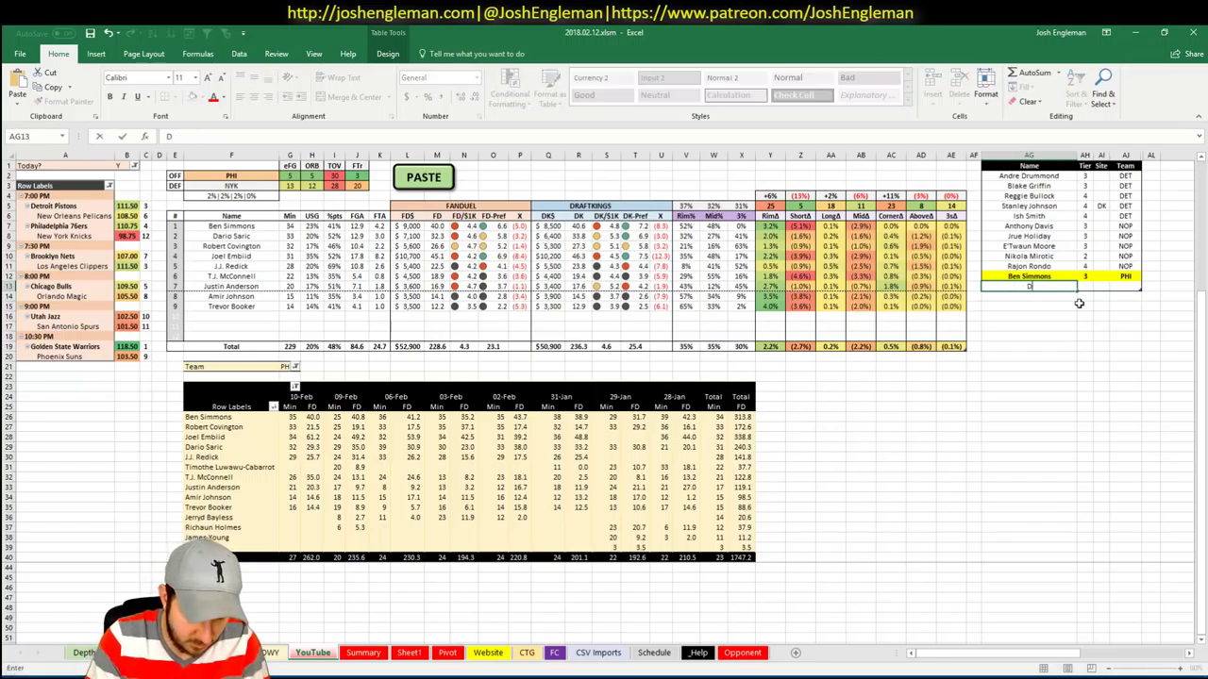
{"action": "type", "text": "ario Saric"}
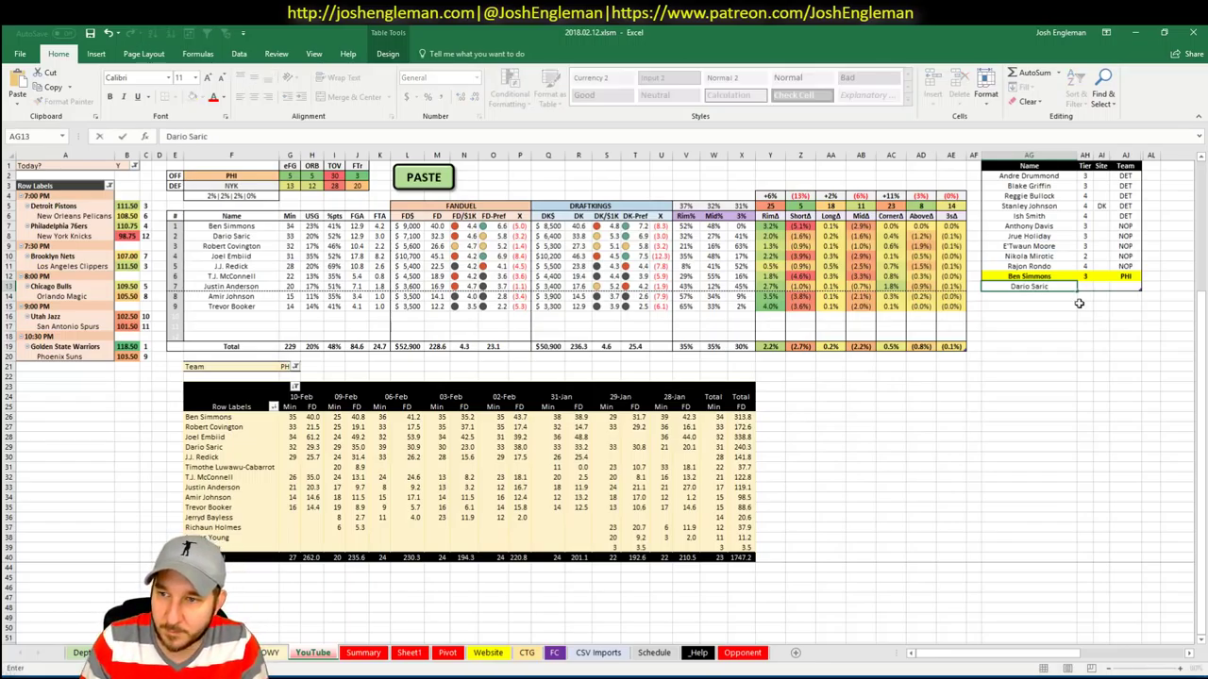
{"action": "key", "text": "Return"}
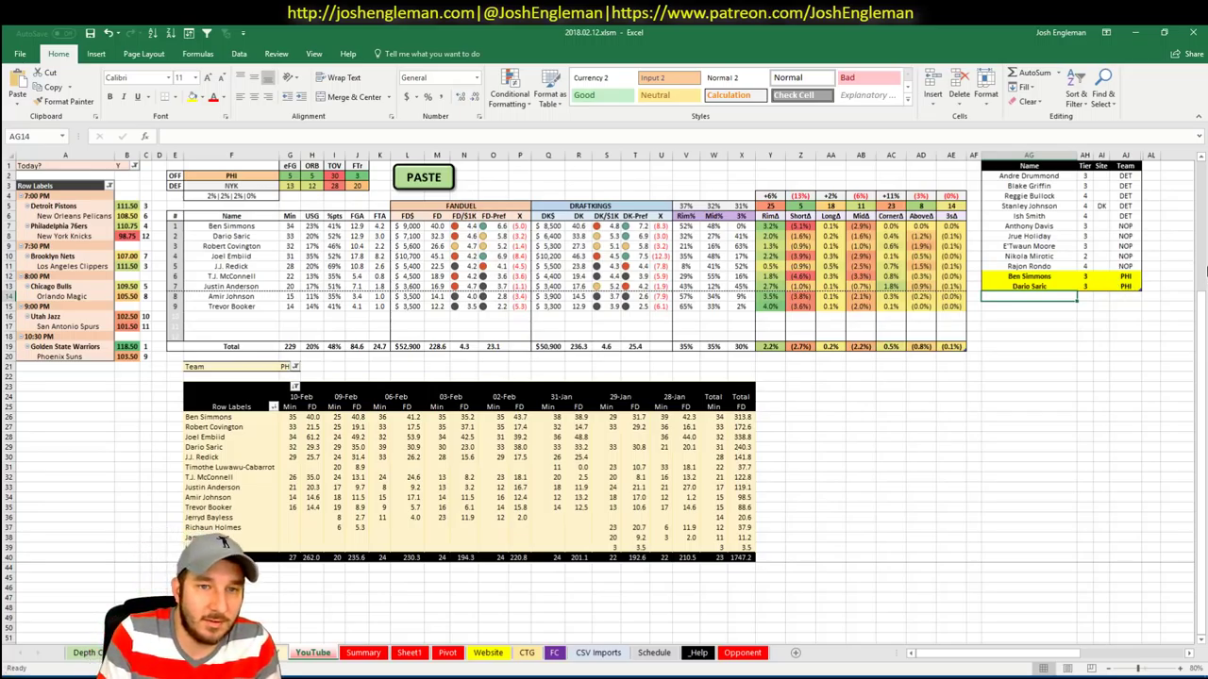
Add Robert Covington to the player picks table with tier 4
{"action": "type", "text": "Robert COnv"}
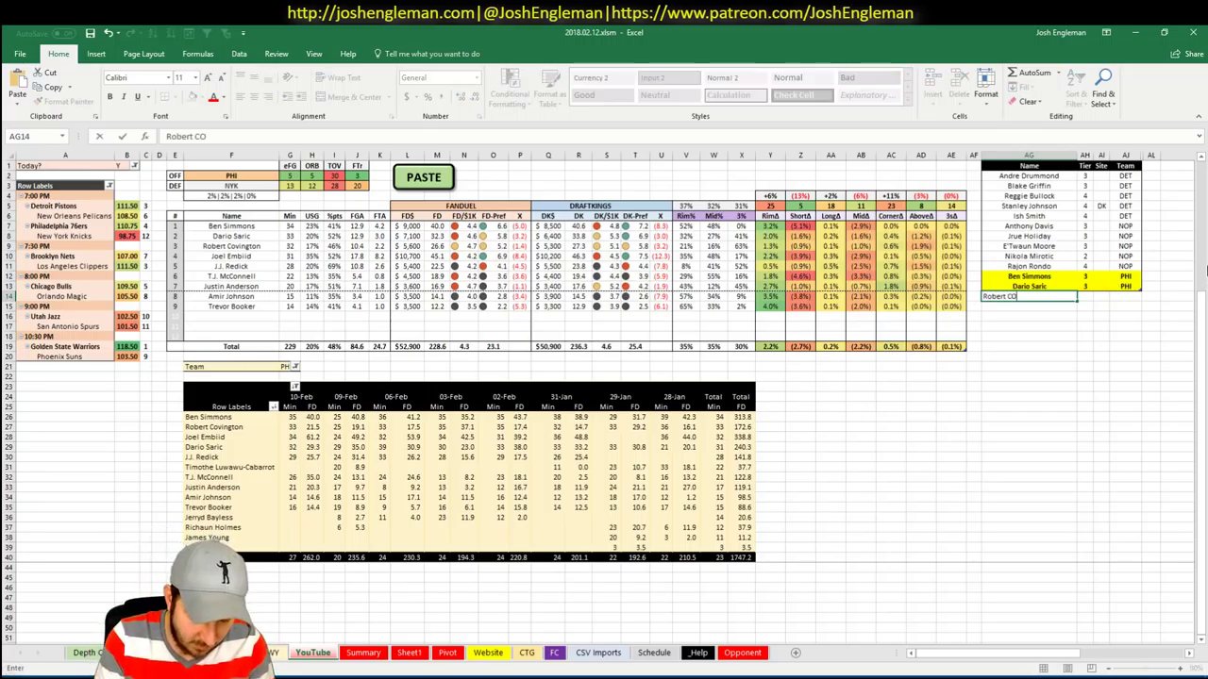
{"action": "key", "text": "BackSpace"}
{"action": "key", "text": "BackSpace"}
{"action": "key", "text": "BackSpace"}
{"action": "type", "text": "O"}
{"action": "key", "text": "BackSpace"}
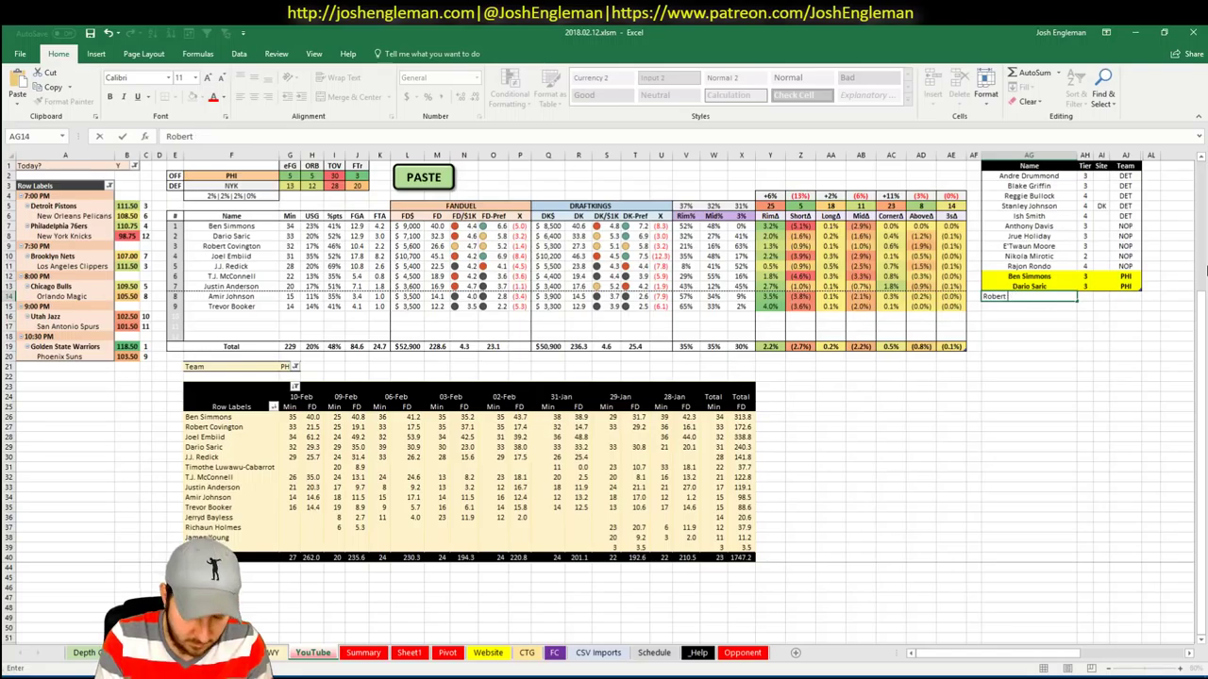
{"action": "type", "text": "ovington"}
{"action": "key", "text": "Tab"}
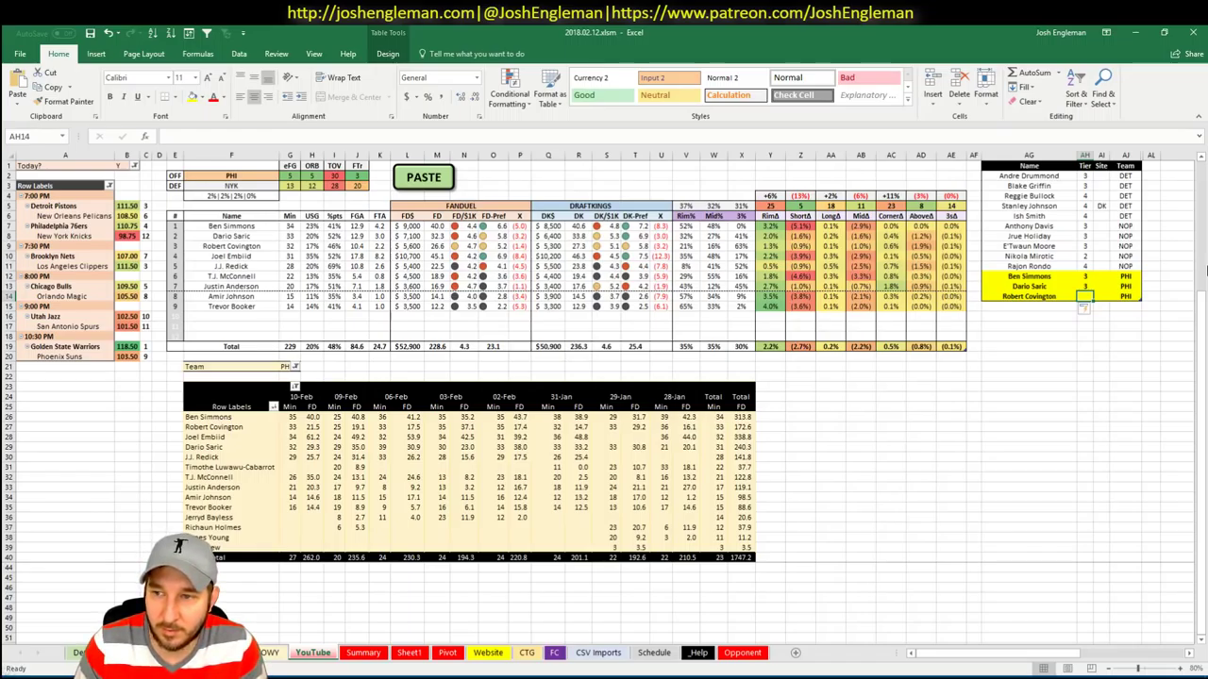
{"action": "type", "text": "4"}
{"action": "key", "text": "Return"}
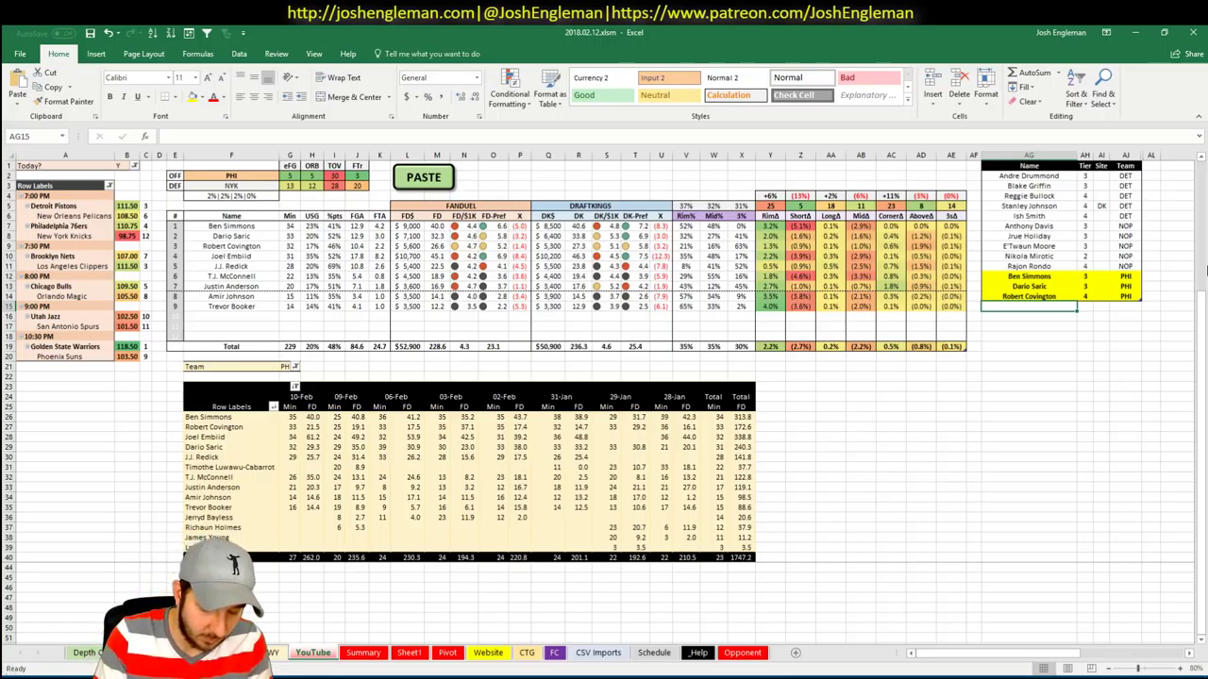
Add Joel Embiid to the player picks table with tier 3
{"action": "type", "text": "Joel Embiid"}
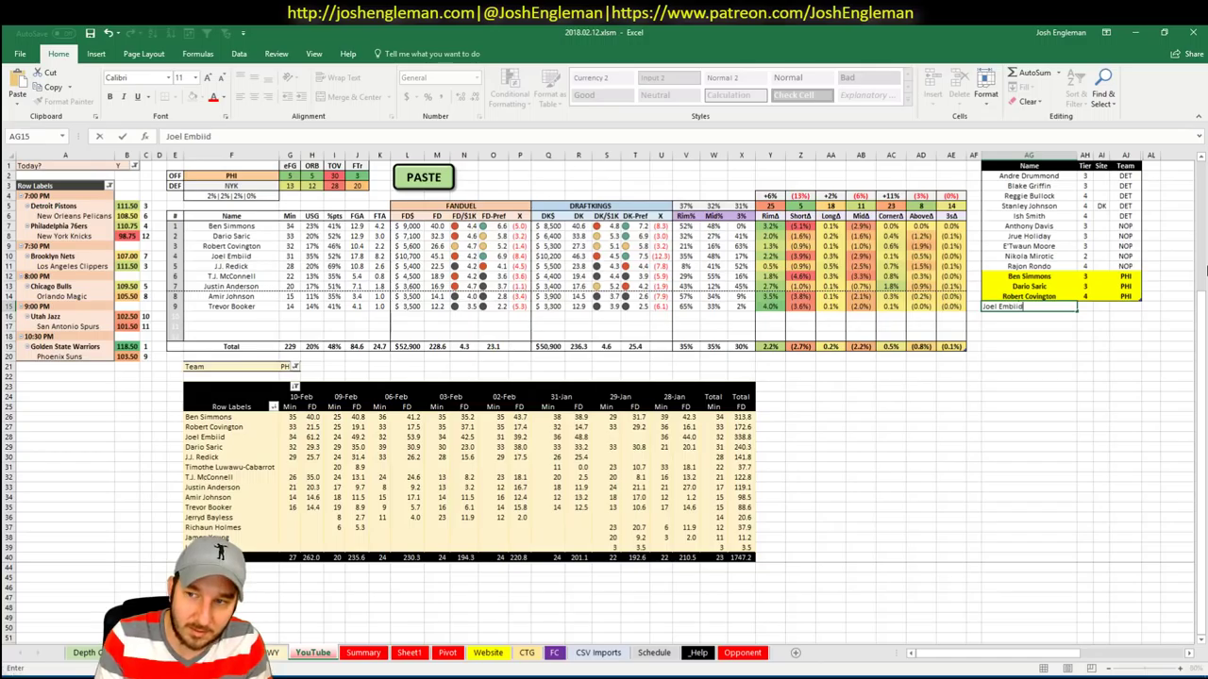
{"action": "key", "text": "Tab"}
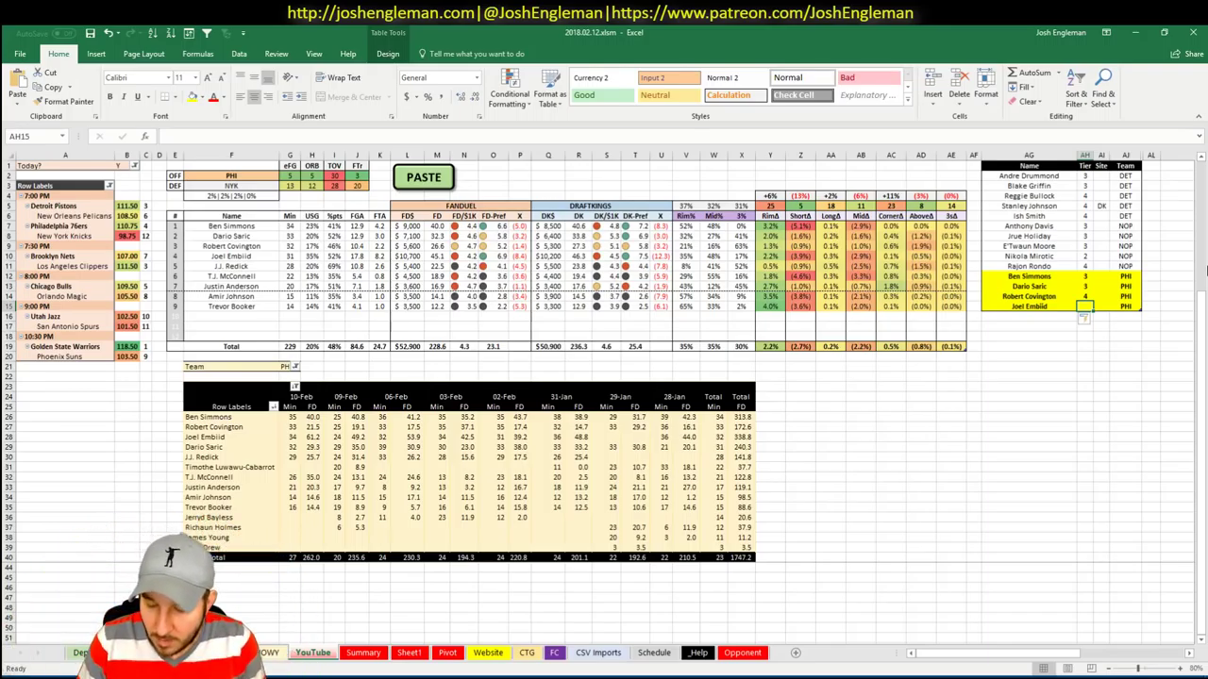
{"action": "type", "text": "3"}
{"action": "key", "text": "Tab"}
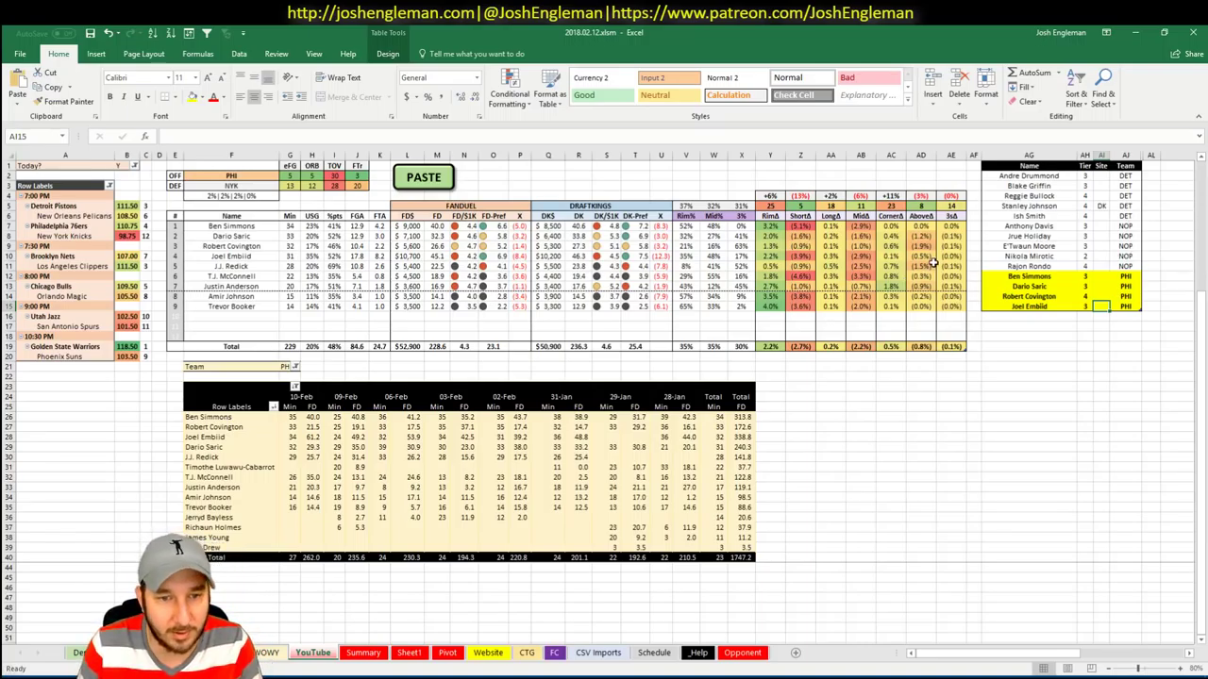
Change the offensive team of the matchup table to NYK, and return to the next empty player picks row
{"action": "left_click", "coordinate": [245, 177]}
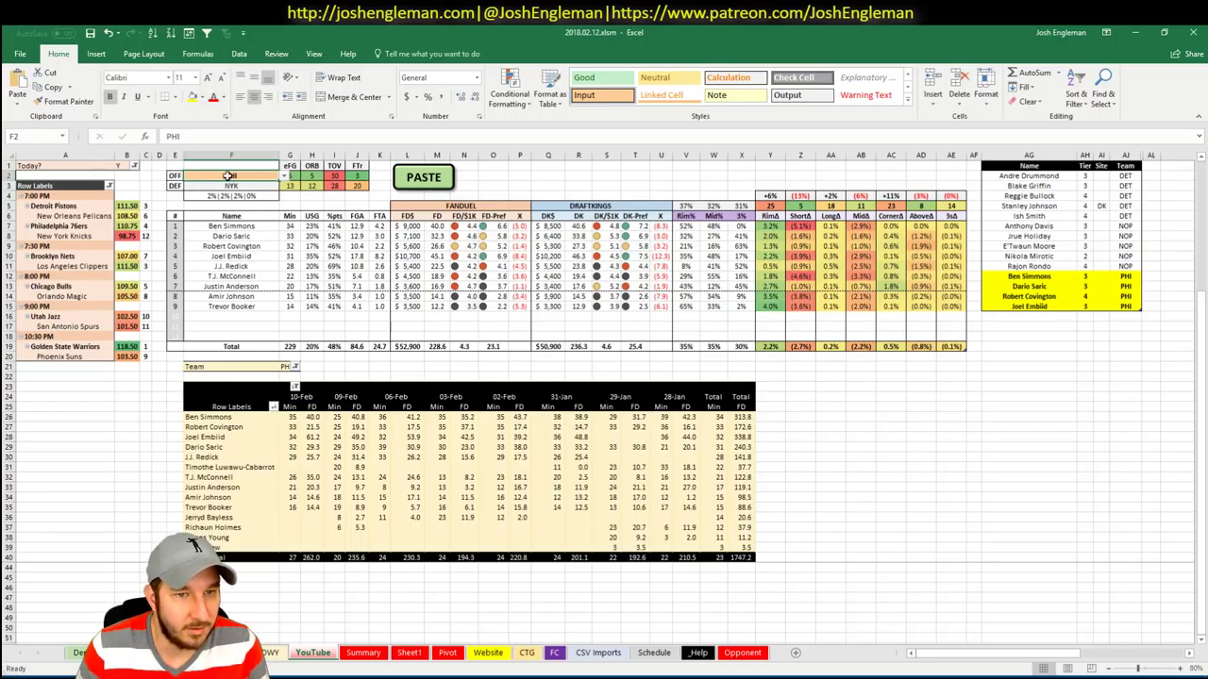
{"action": "type", "text": "NYK"}
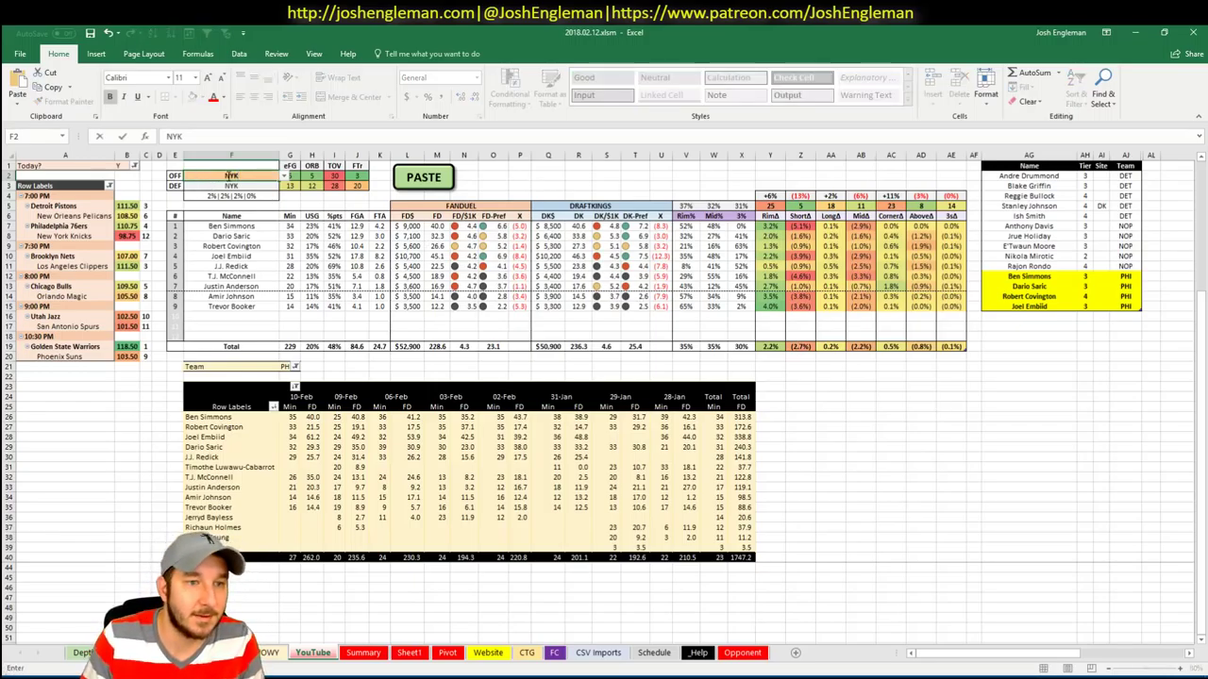
{"action": "key", "text": "Return"}
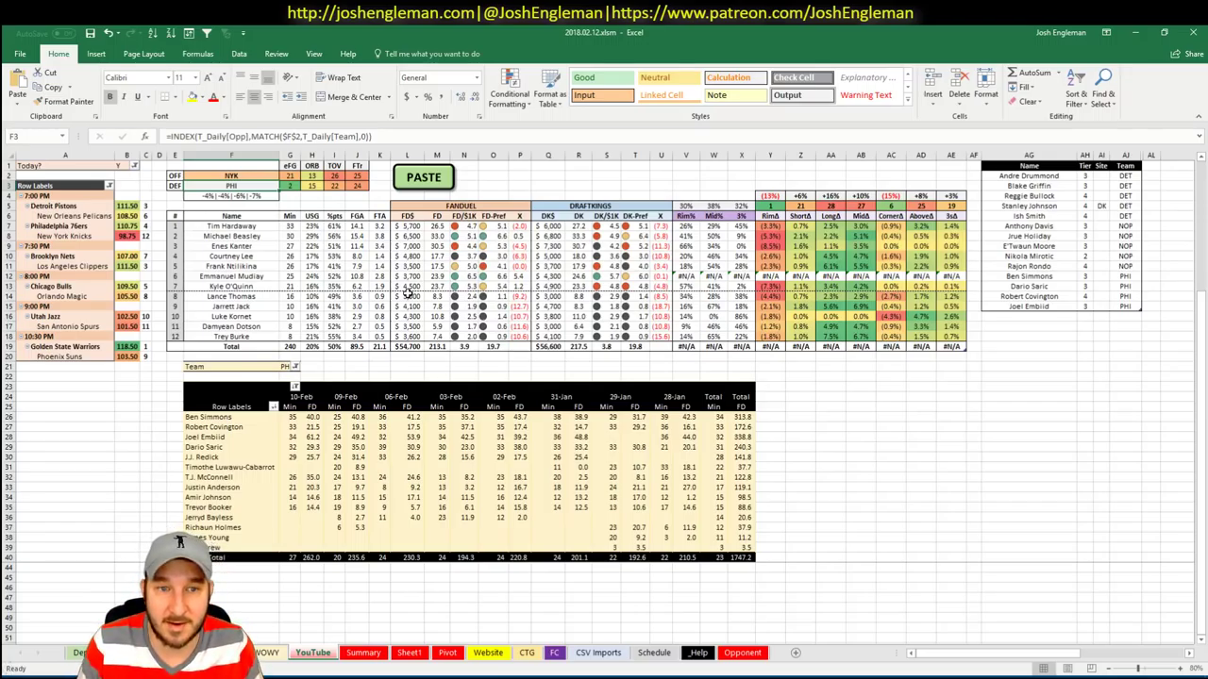
{"action": "left_click", "coordinate": [1006, 309]}
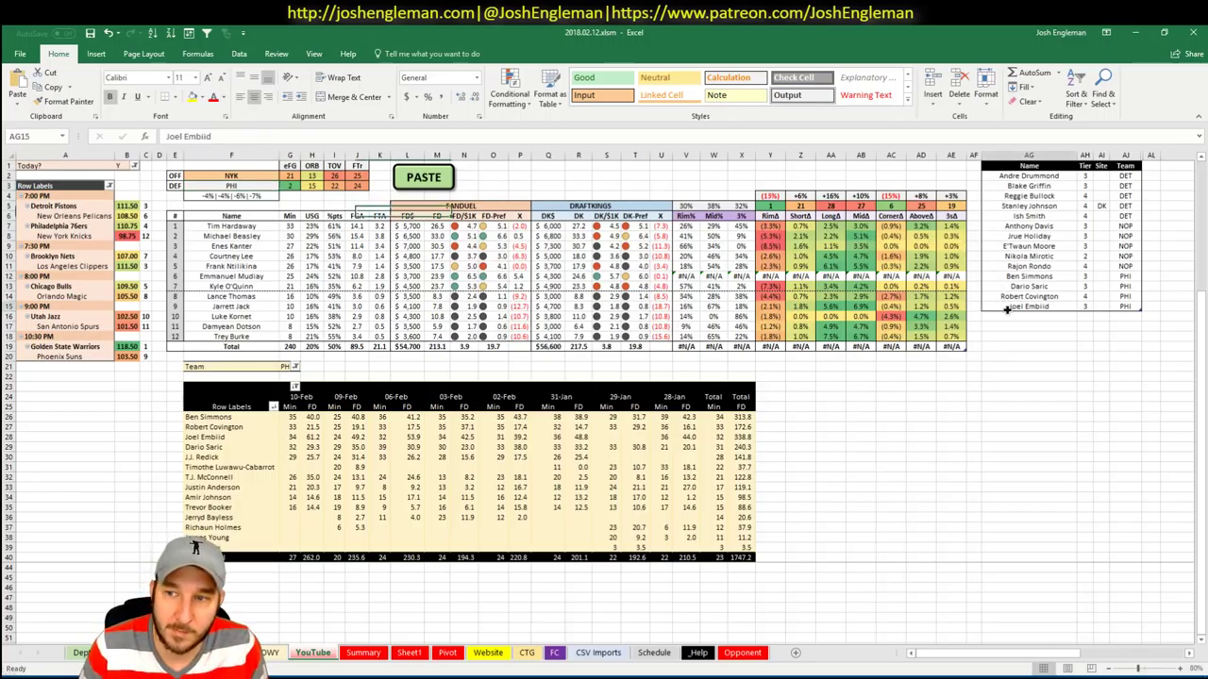
{"action": "left_click", "coordinate": [1006, 315]}
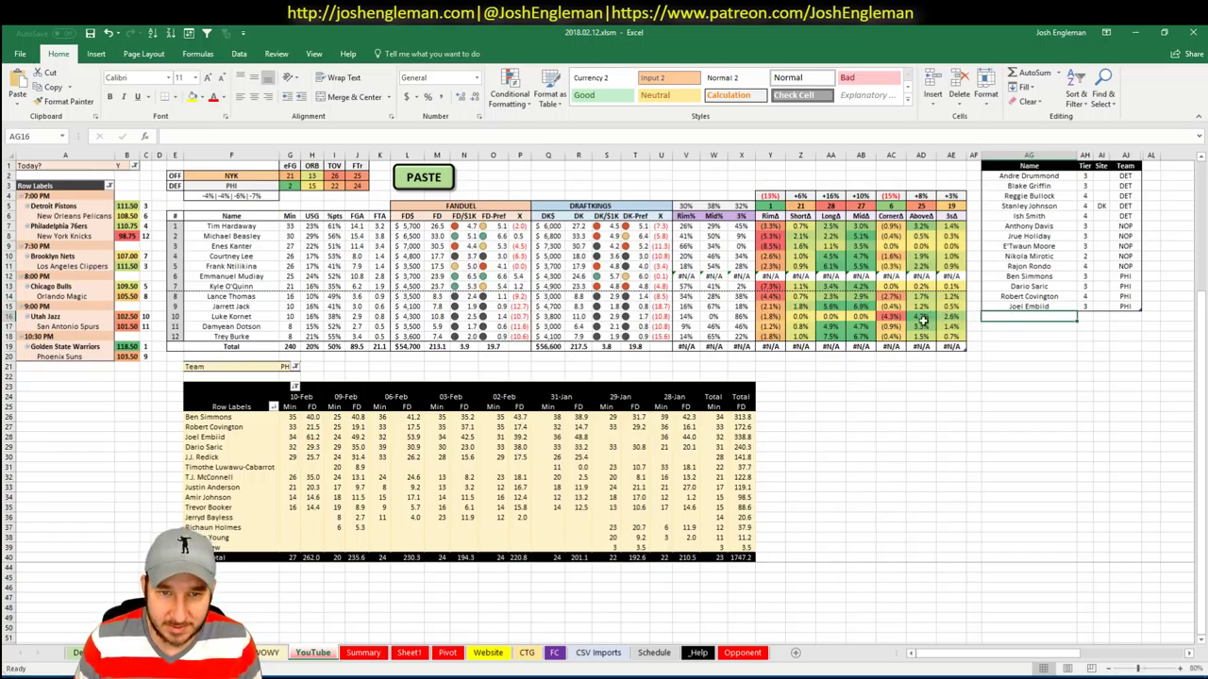
Filter the recent games pivot table to team NYK
{"action": "left_click", "coordinate": [286, 365]}
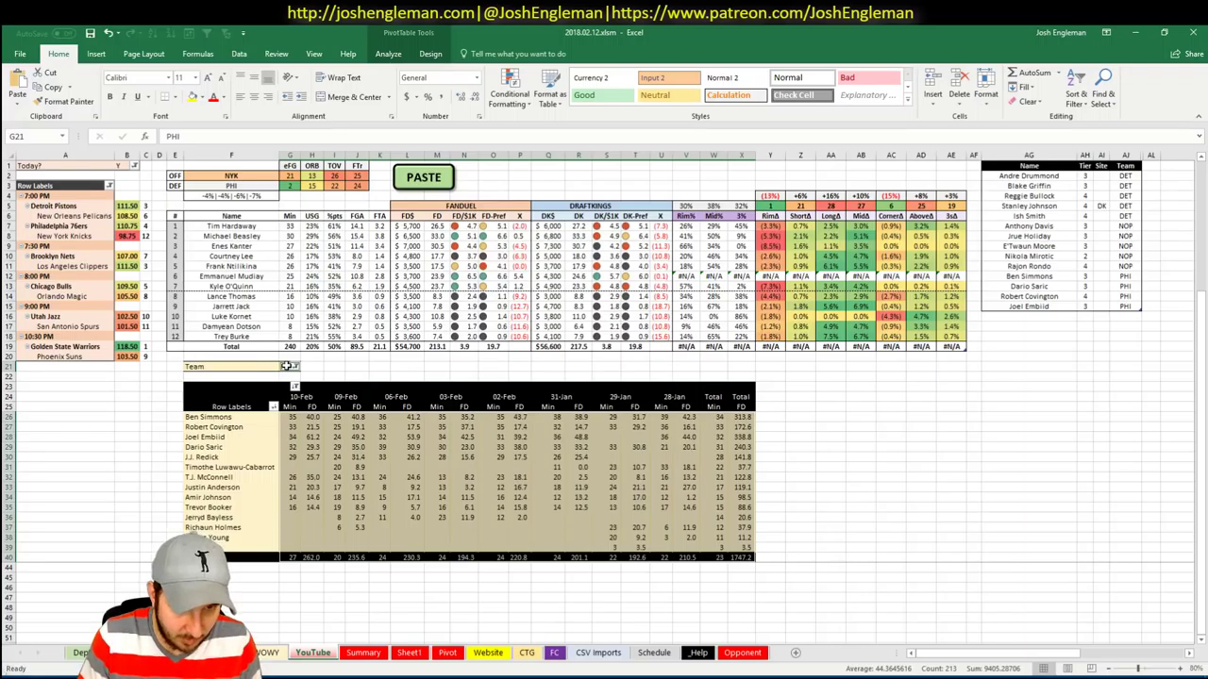
{"action": "left_click", "coordinate": [285, 366]}
{"action": "type", "text": "NYK"}
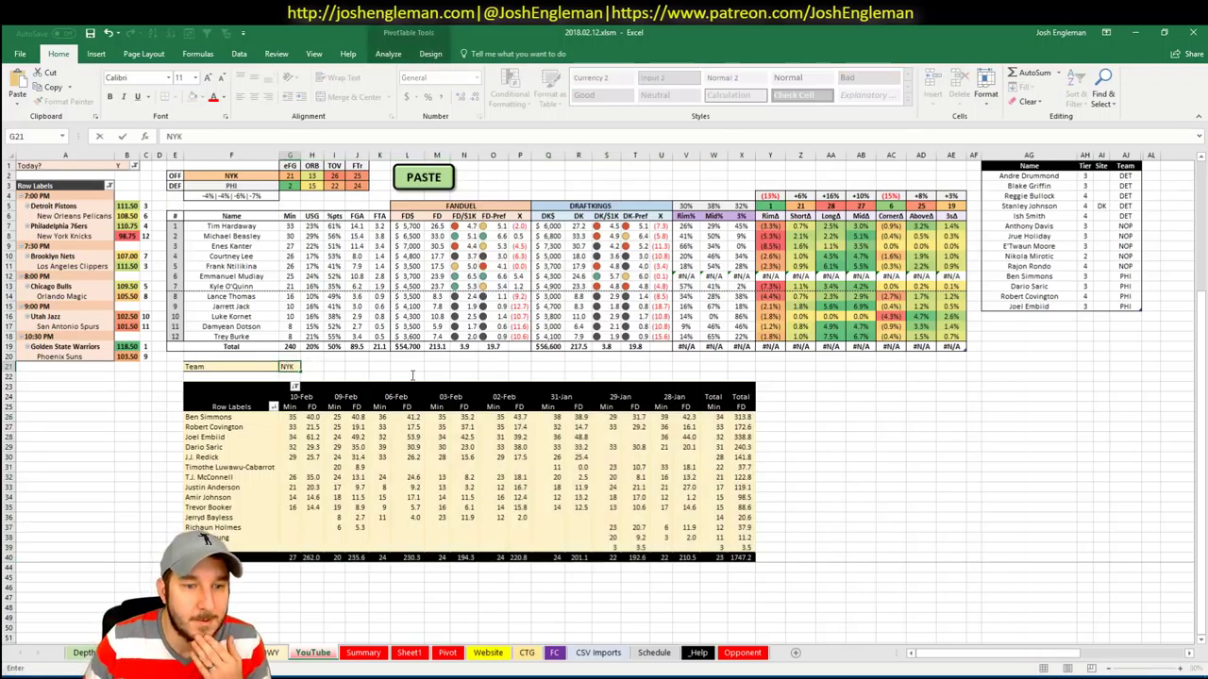
{"action": "key", "text": "Return"}
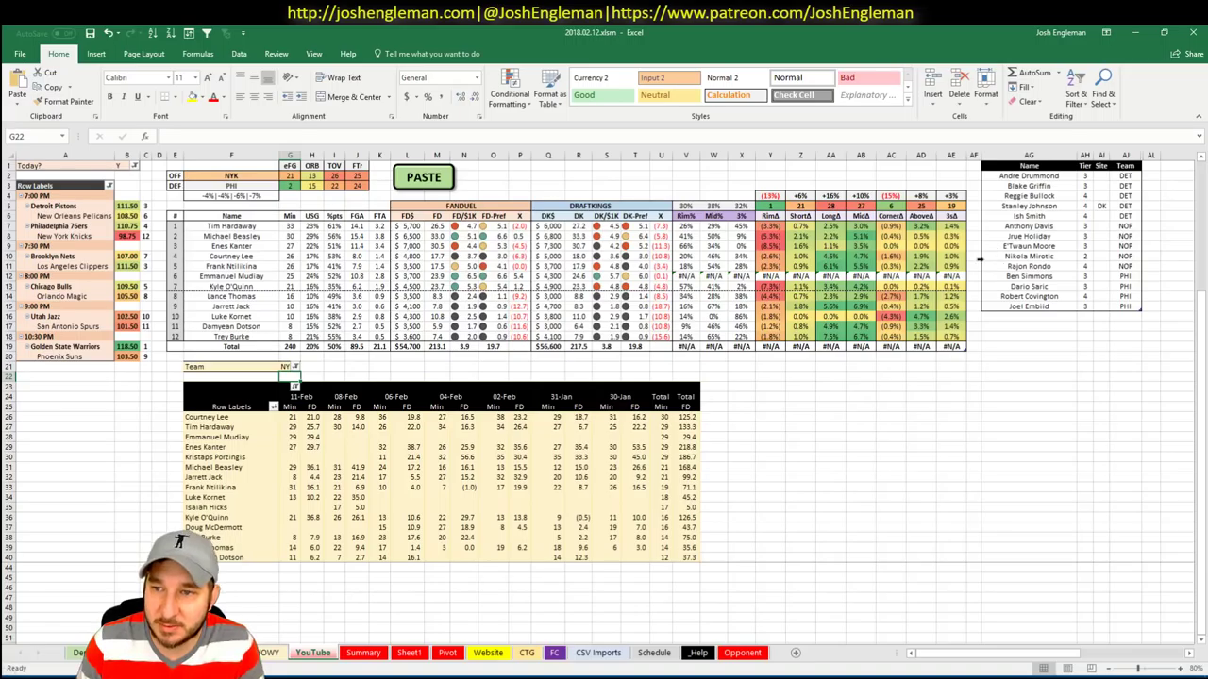
Add Tim Hardaway to the player picks table with tier 4
{"action": "left_click", "coordinate": [1069, 314]}
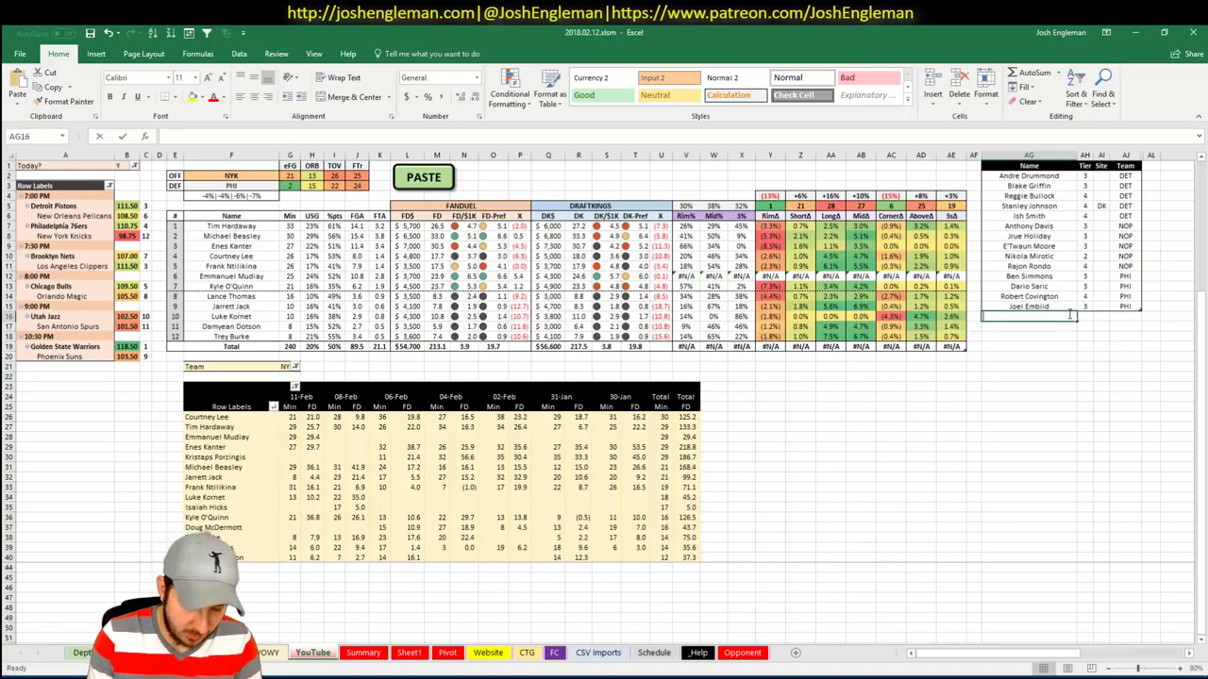
{"action": "type", "text": "Tim Hardaway"}
{"action": "key", "text": "Return"}
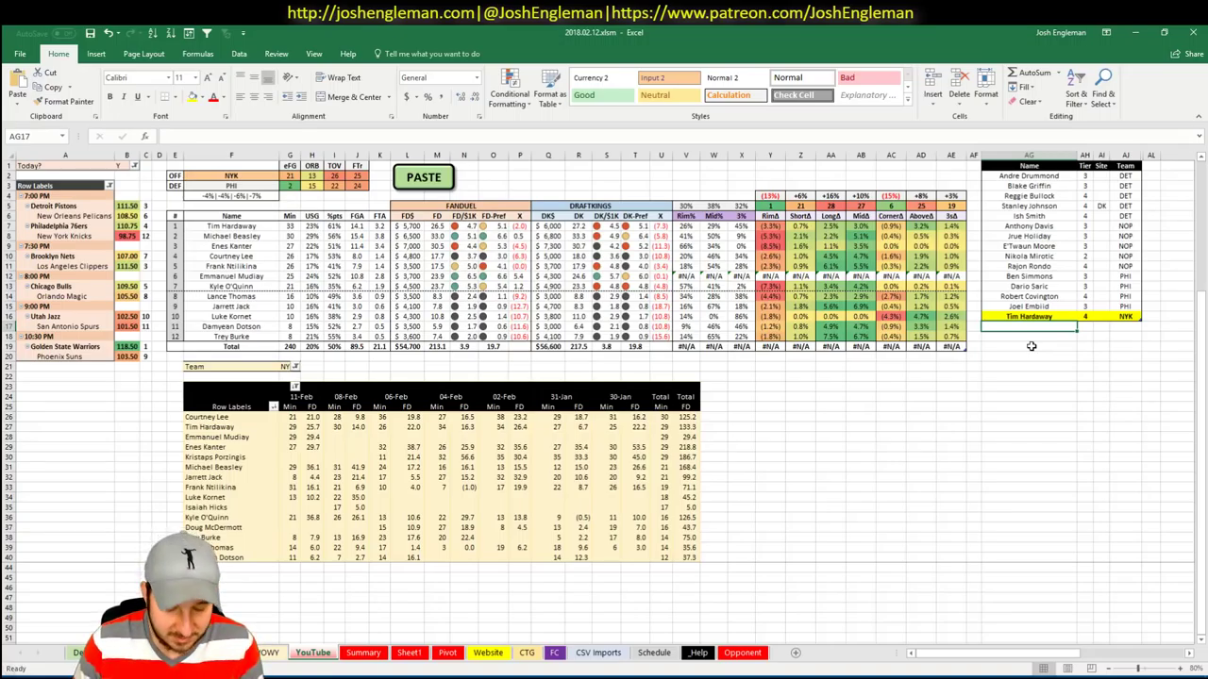
Add Michael Beasley to the player picks table with tier 2 and site FD
{"action": "type", "text": "Michel Beasley"}
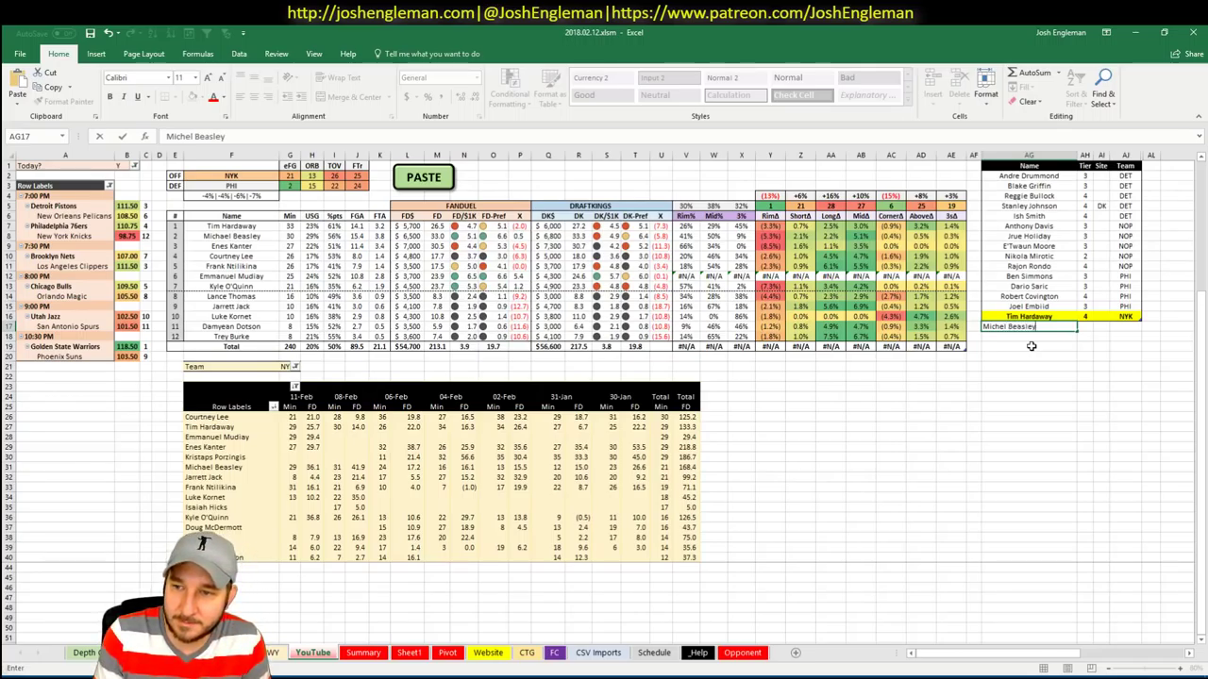
{"action": "key", "text": "BackSpace"}
{"action": "key", "text": "BackSpace"}
{"action": "key", "text": "BackSpace"}
{"action": "key", "text": "BackSpace"}
{"action": "key", "text": "BackSpace"}
{"action": "key", "text": "BackSpace"}
{"action": "key", "text": "BackSpace"}
{"action": "key", "text": "BackSpace"}
{"action": "key", "text": "BackSpace"}
{"action": "key", "text": "BackSpace"}
{"action": "type", "text": "ael"}
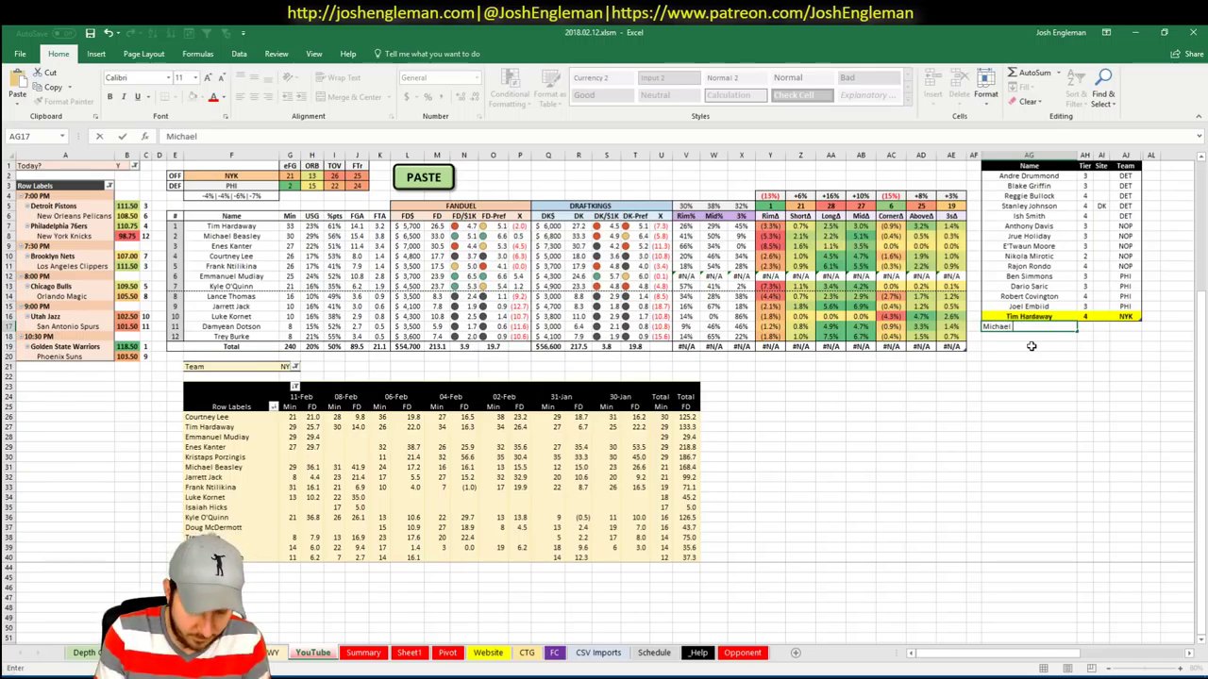
{"action": "type", "text": " Beasley"}
{"action": "key", "text": "Tab"}
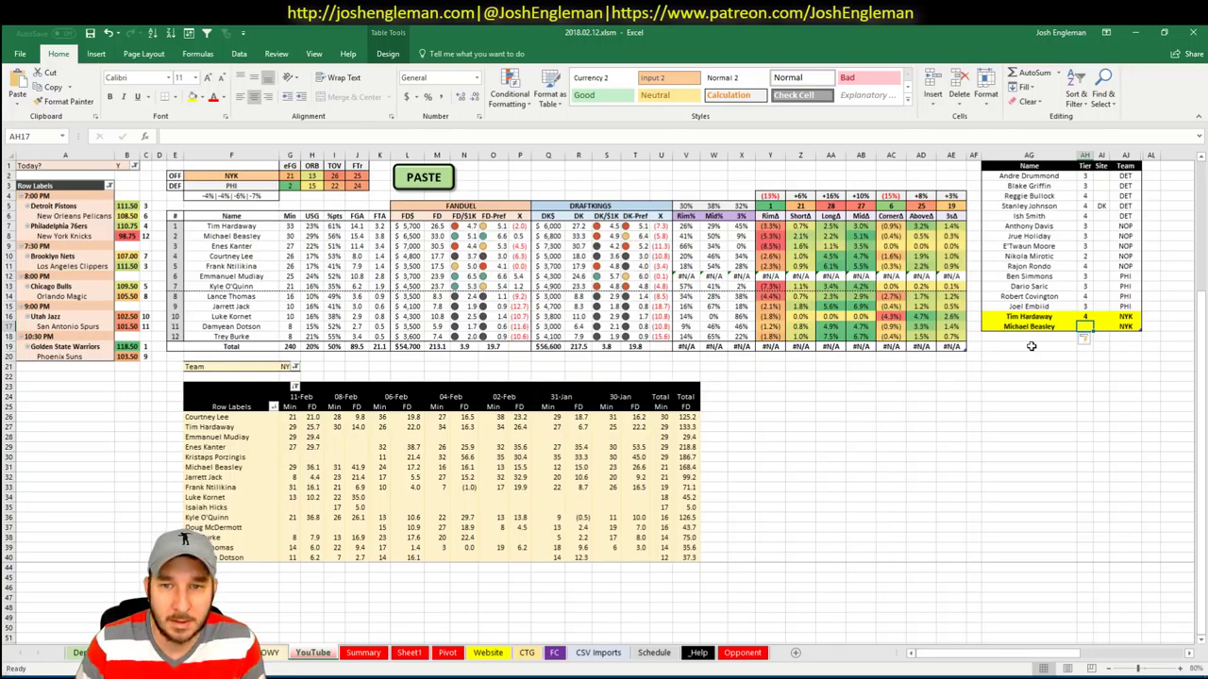
{"action": "type", "text": "2"}
{"action": "key", "text": "Tab"}
{"action": "type", "text": "FD"}
{"action": "key", "text": "Return"}
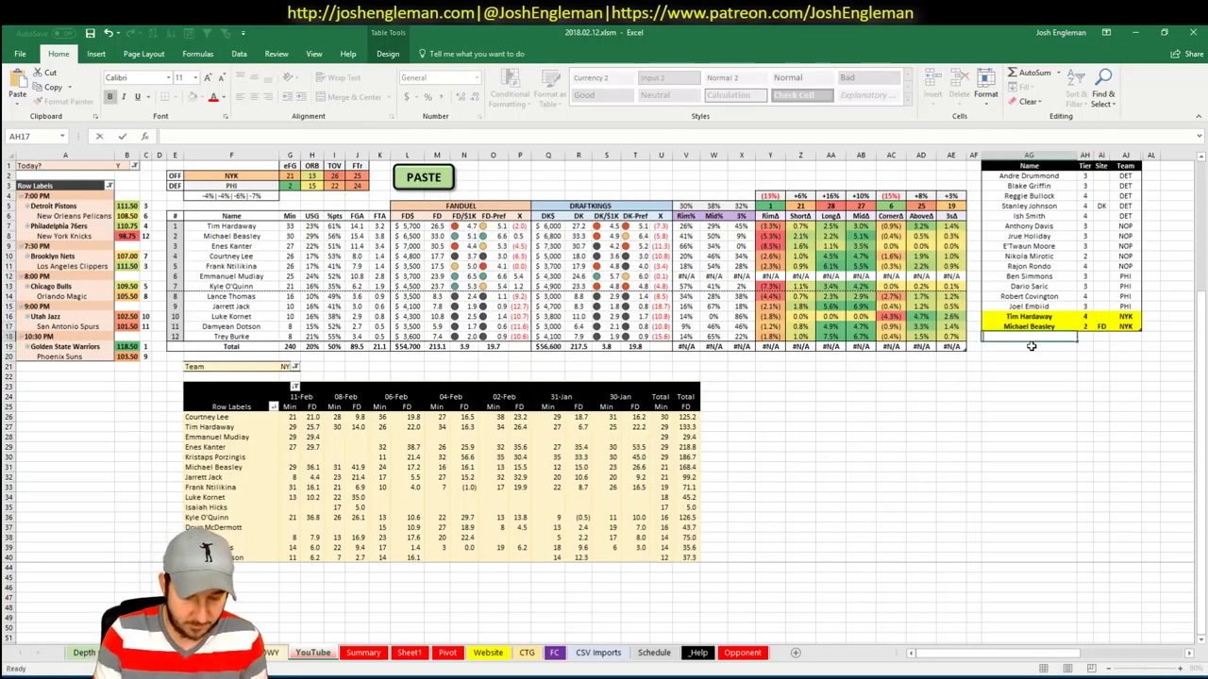
Add a second Michael Beasley entry to the player picks table with tier 3 and site DK
{"action": "type", "text": "Michael Beasley"}
{"action": "key", "text": "Tab"}
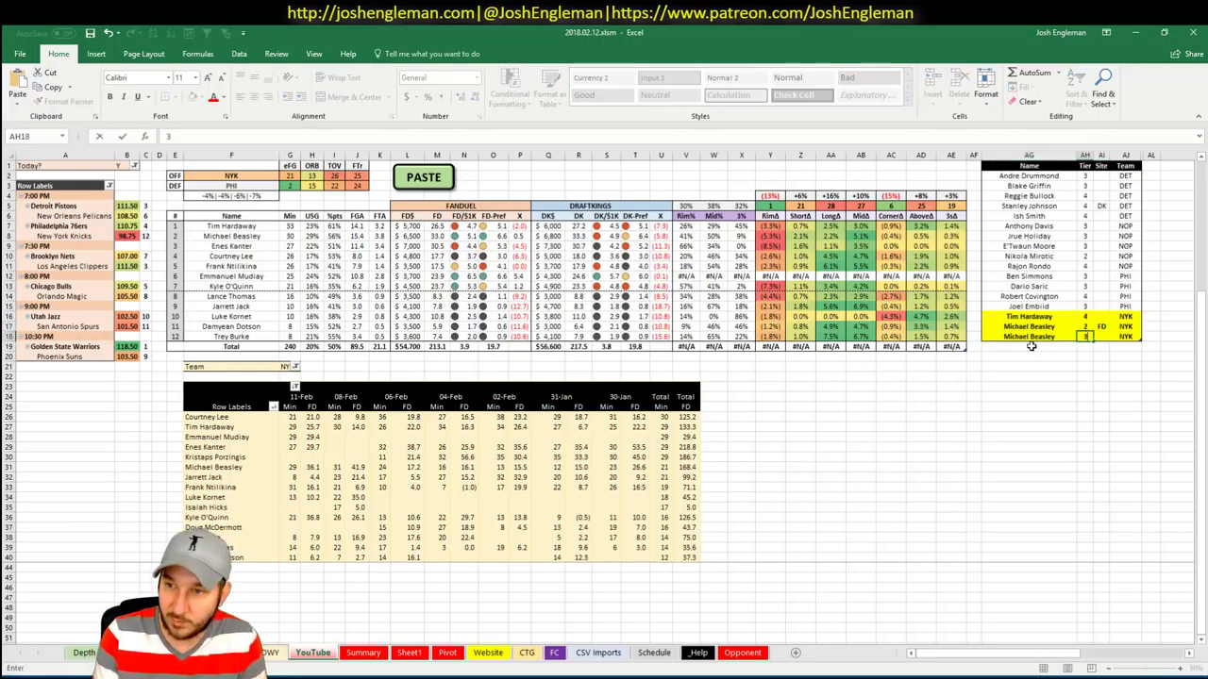
{"action": "type", "text": "3"}
{"action": "key", "text": "Tab"}
{"action": "type", "text": "DK"}
{"action": "key", "text": "Return"}
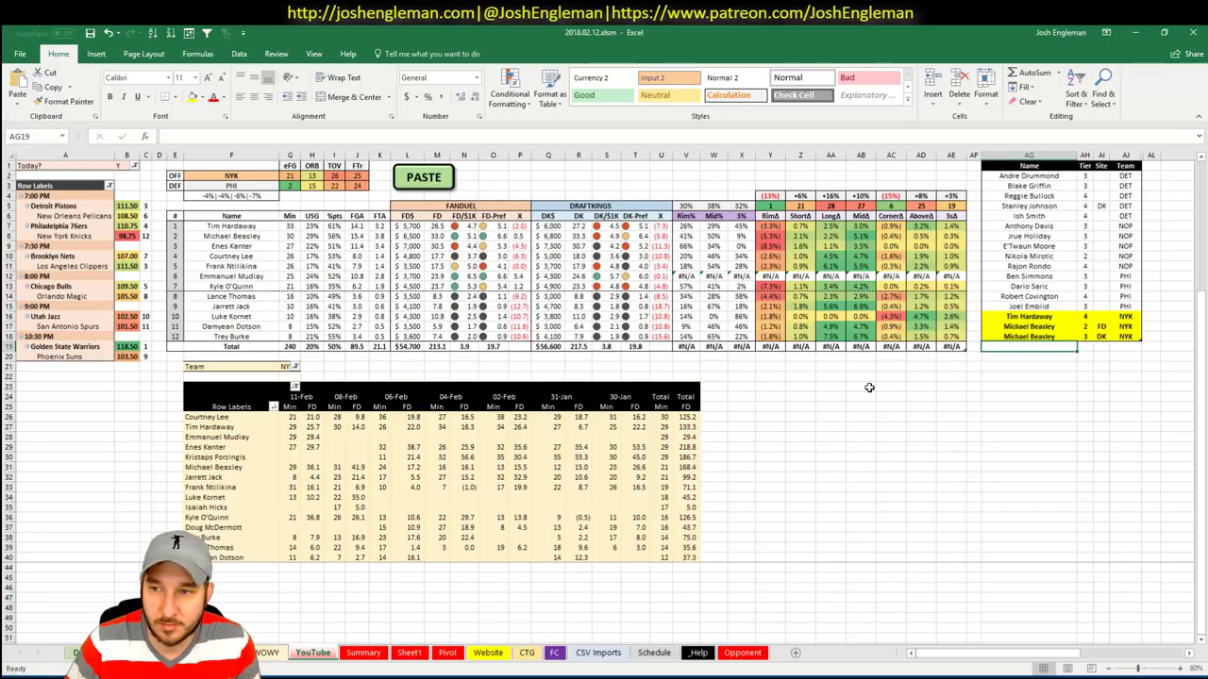
On the Summary sheet, collapse all teams in the player pivot table and expand only NYK to review its players
{"action": "left_click", "coordinate": [410, 654]}
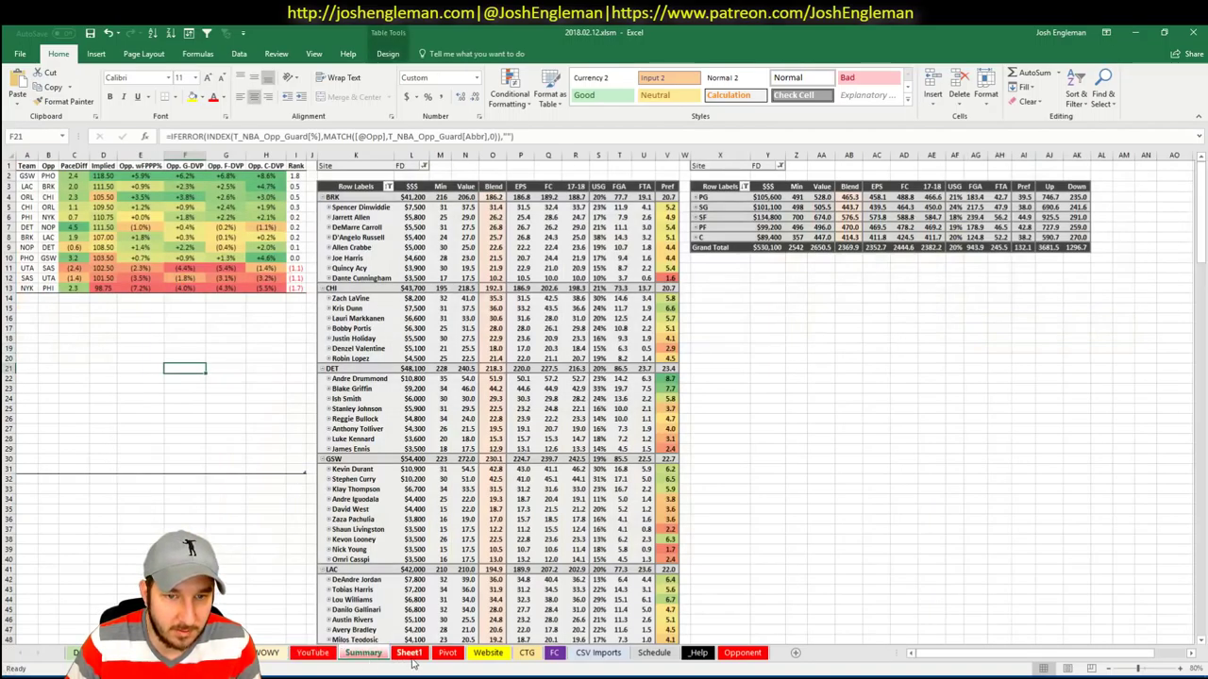
{"action": "left_click", "coordinate": [405, 379]}
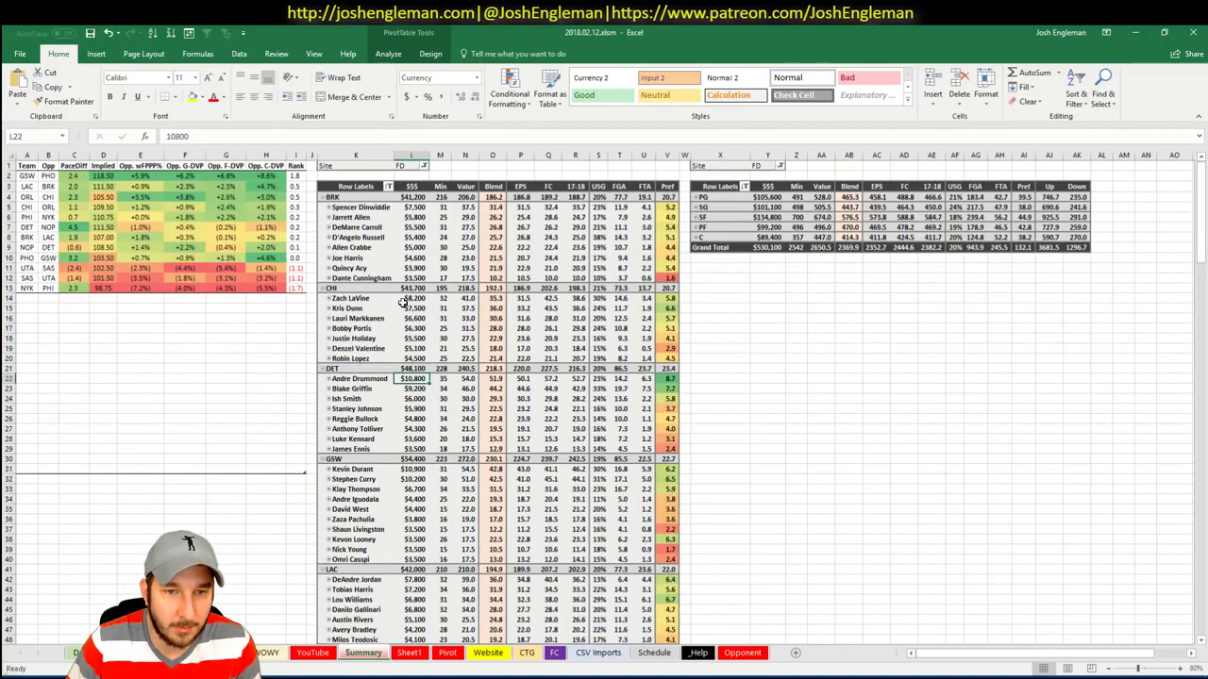
{"action": "right_click", "coordinate": [358, 197]}
{"action": "mouse_move", "coordinate": [408, 301]}
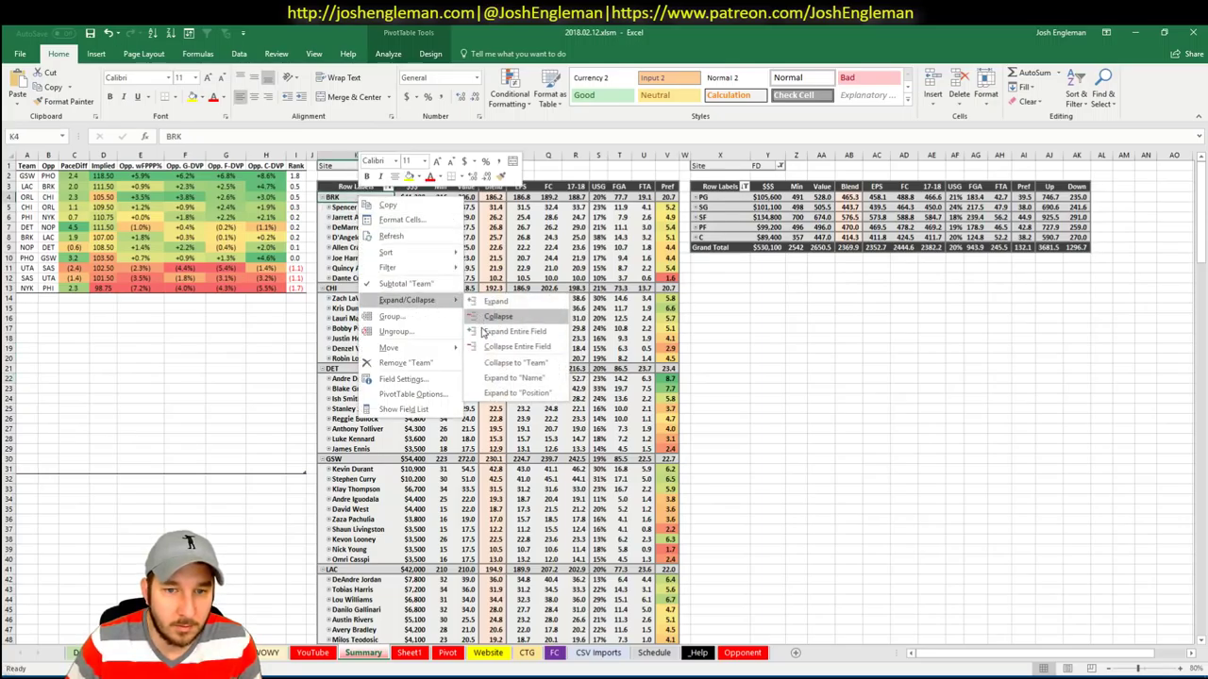
{"action": "left_click", "coordinate": [500, 346]}
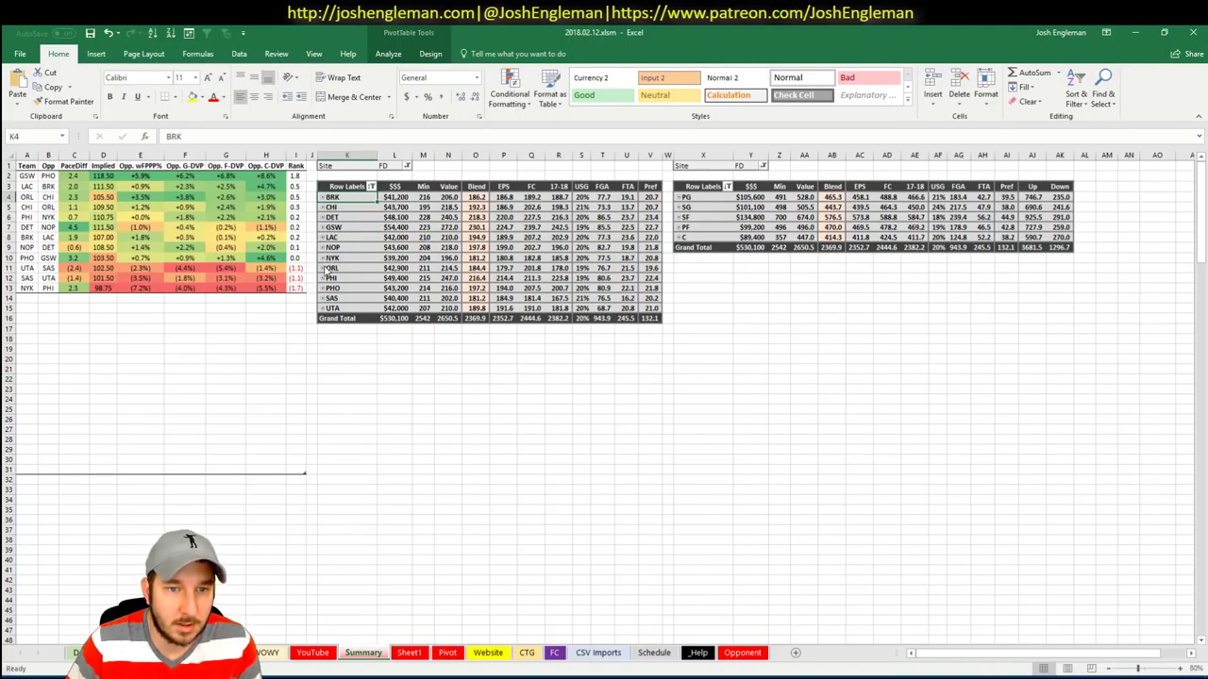
{"action": "left_click", "coordinate": [323, 258]}
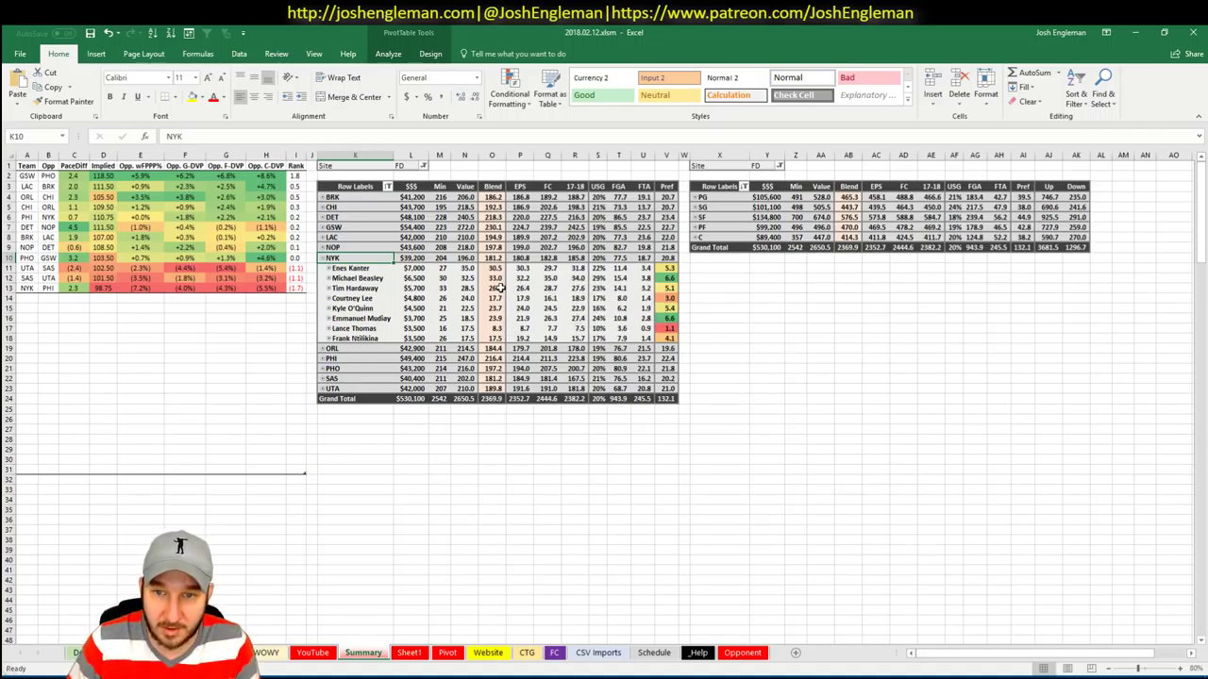
Return to the YouTube sheet and add Enes Kanter to the player picks table with tier 4
{"action": "left_click", "coordinate": [312, 652]}
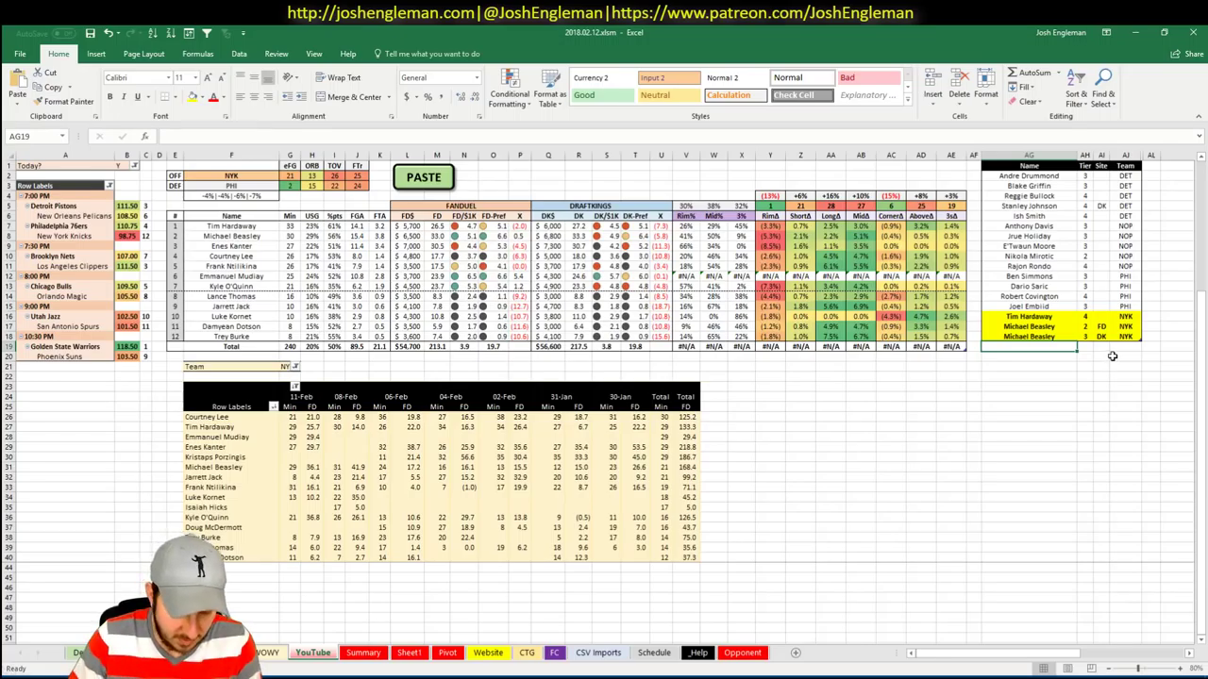
{"action": "type", "text": "Enes Kanter"}
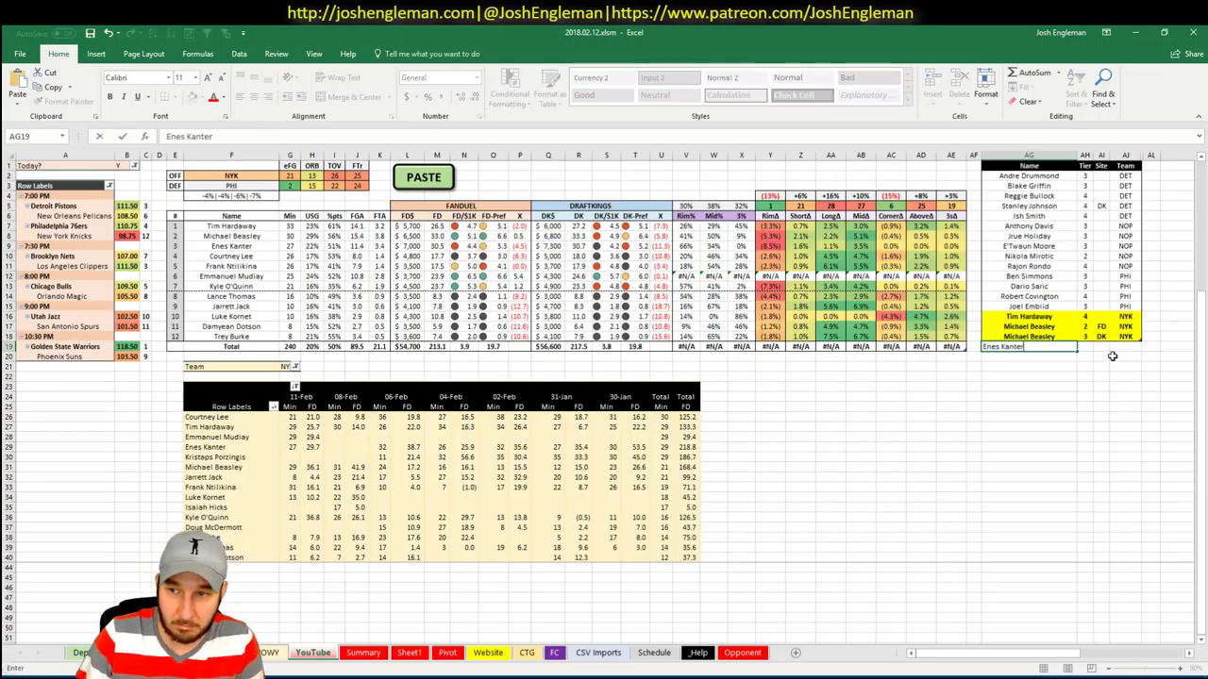
{"action": "key", "text": "Return"}
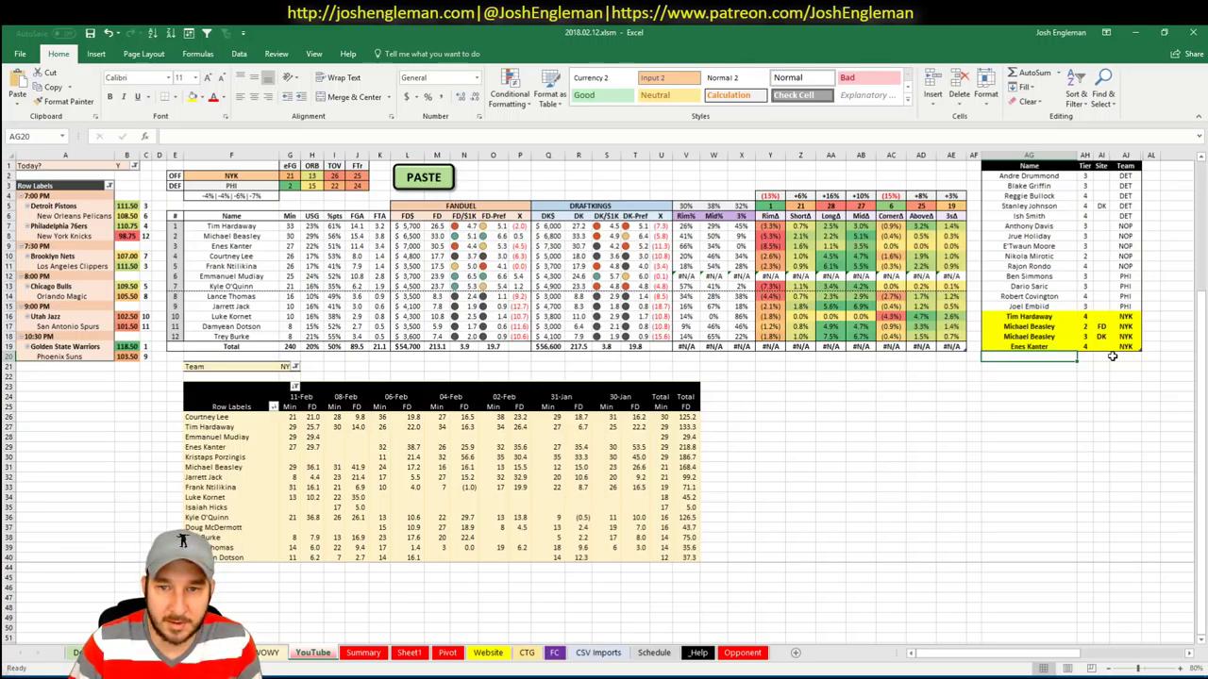
Add Frank Ntilikina to the player picks table with tier 3
{"action": "type", "text": "F"}
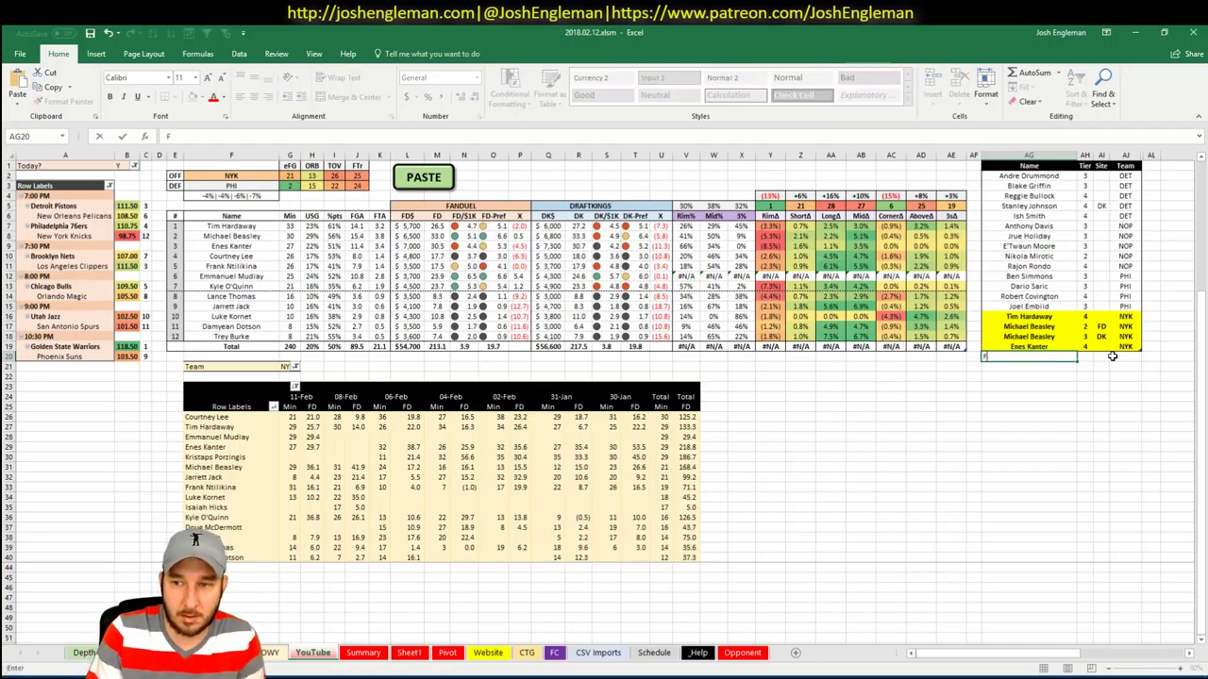
{"action": "type", "text": "rank Ntili"}
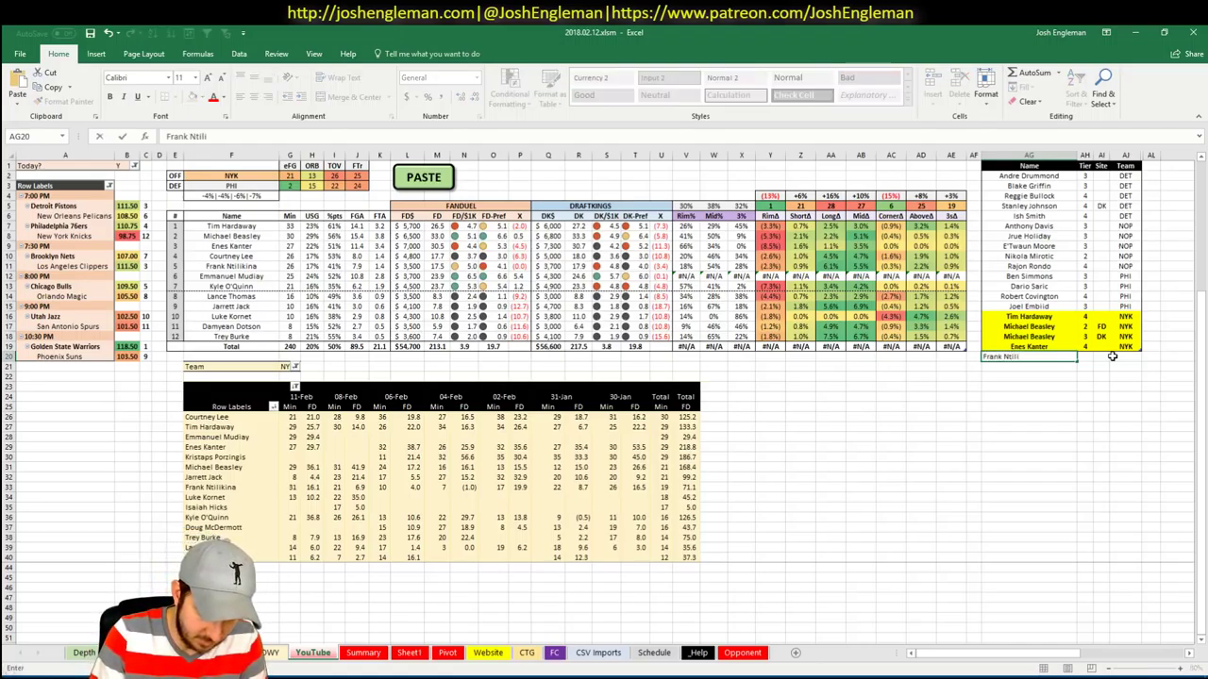
{"action": "type", "text": "kina"}
{"action": "key", "text": "Tab"}
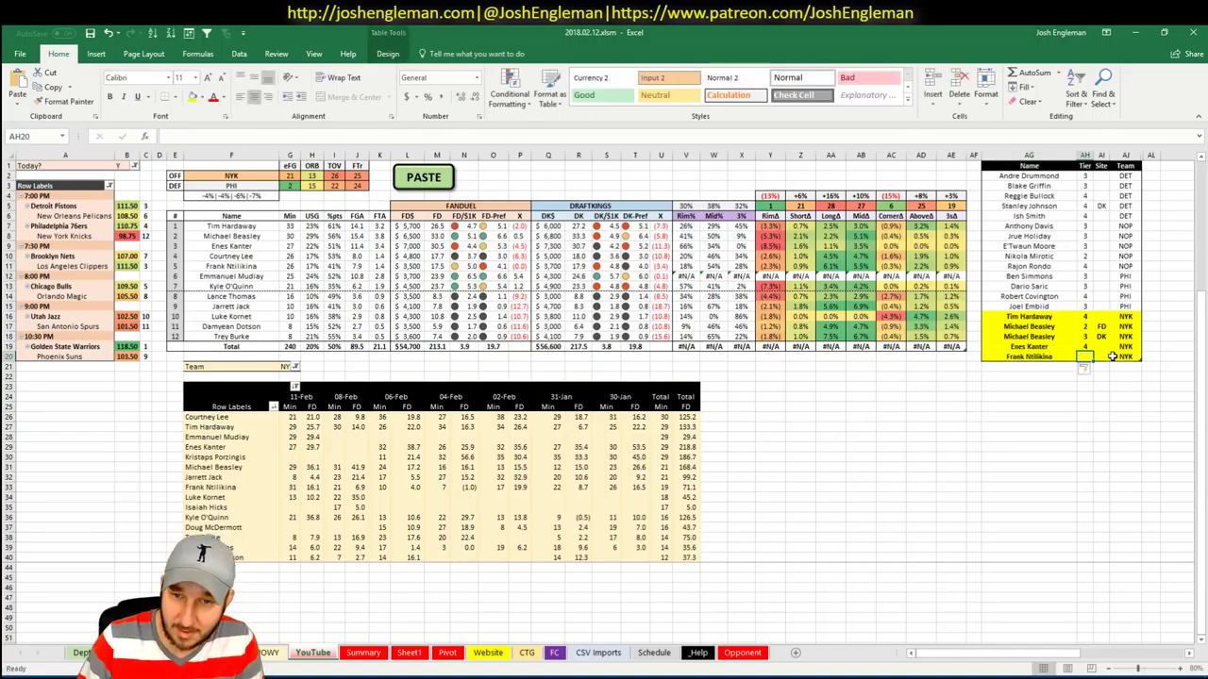
{"action": "type", "text": "3"}
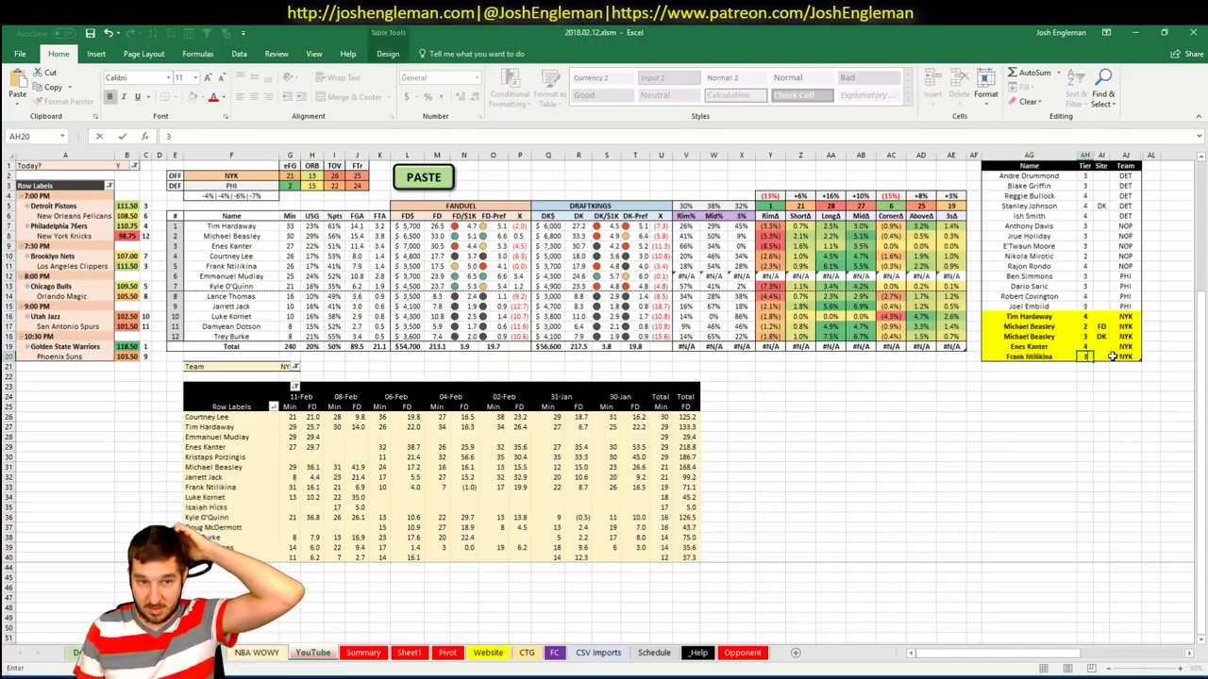
{"action": "key", "text": "Return"}
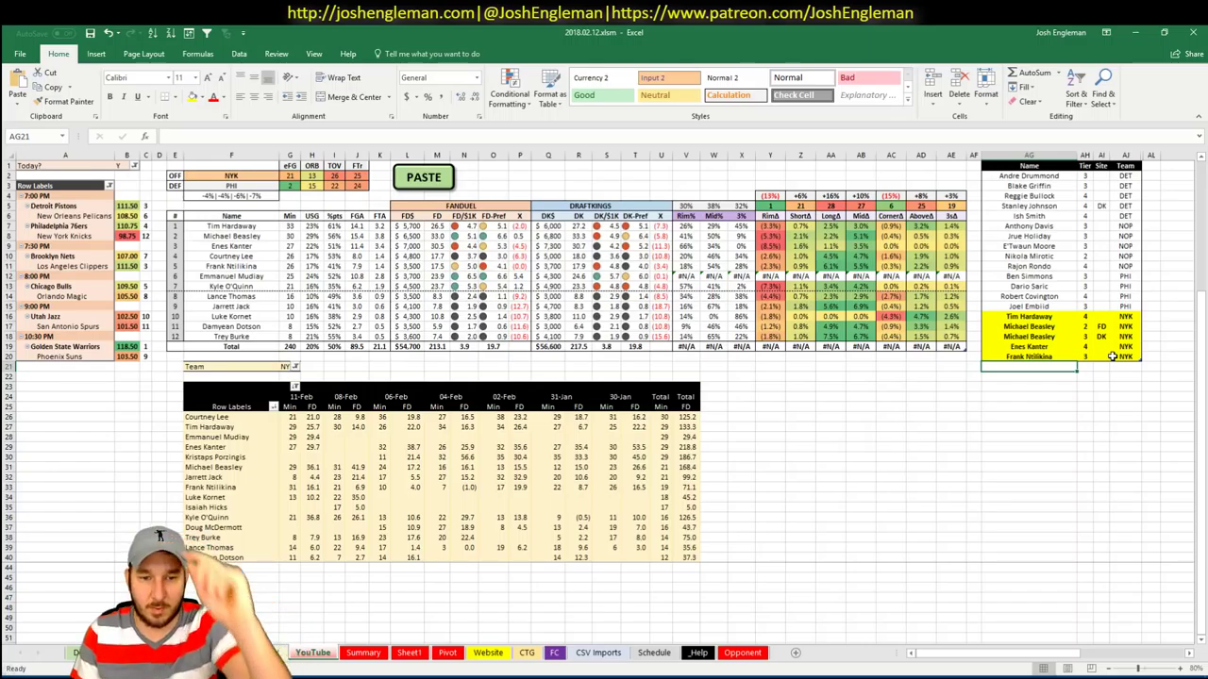
Change Frank Ntilikina's tier to 4 in the player picks table
{"action": "key", "text": "Up"}
{"action": "key", "text": "Right"}
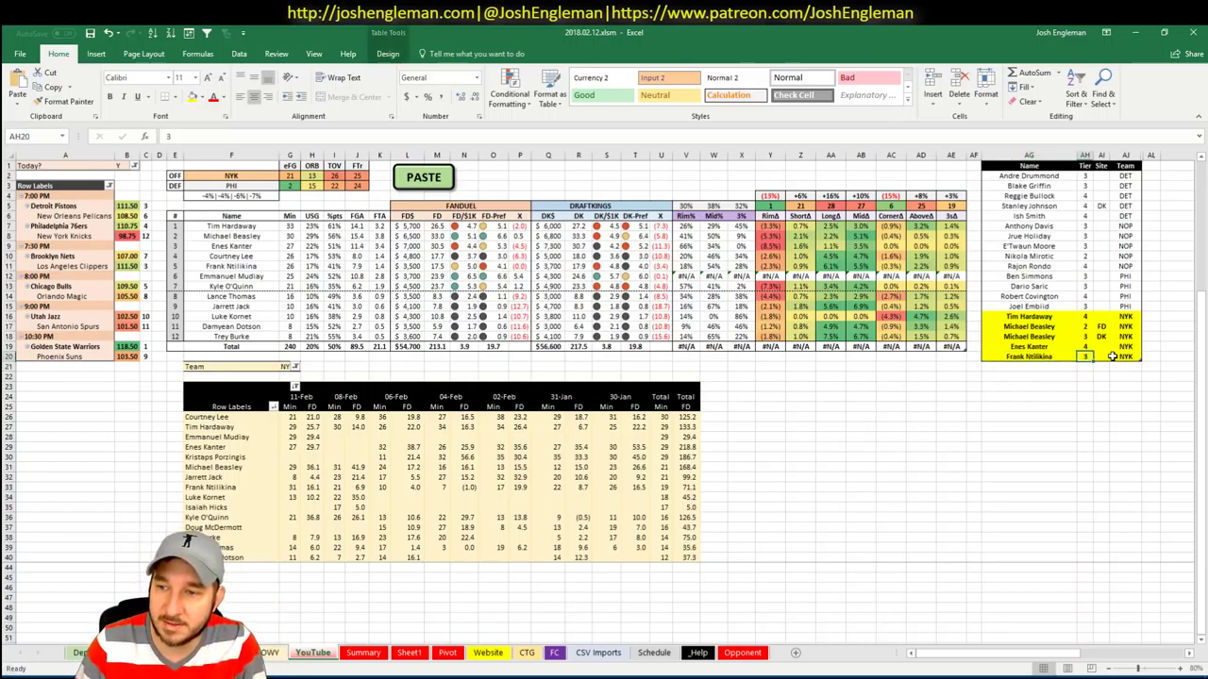
{"action": "key", "text": "Return"}
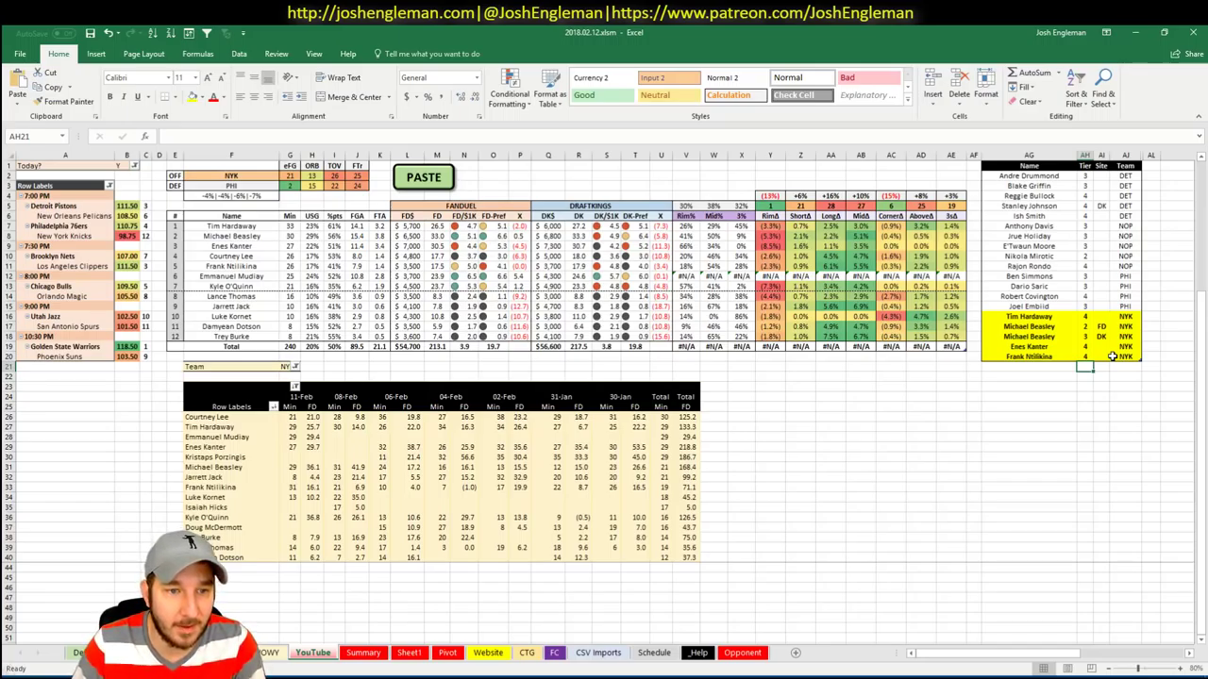
Add Emmanuel Mudiay to the player picks table with tier 3
{"action": "key", "text": "Left"}
{"action": "type", "text": "Emman"}
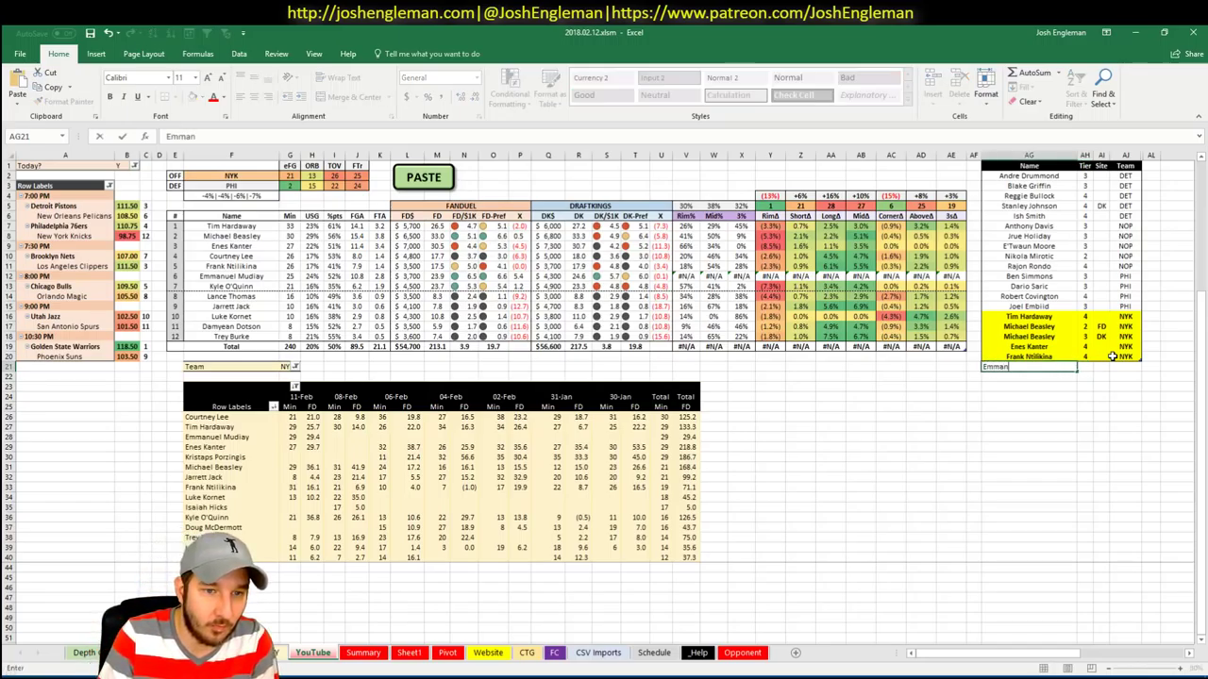
{"action": "type", "text": "uel Mudiay"}
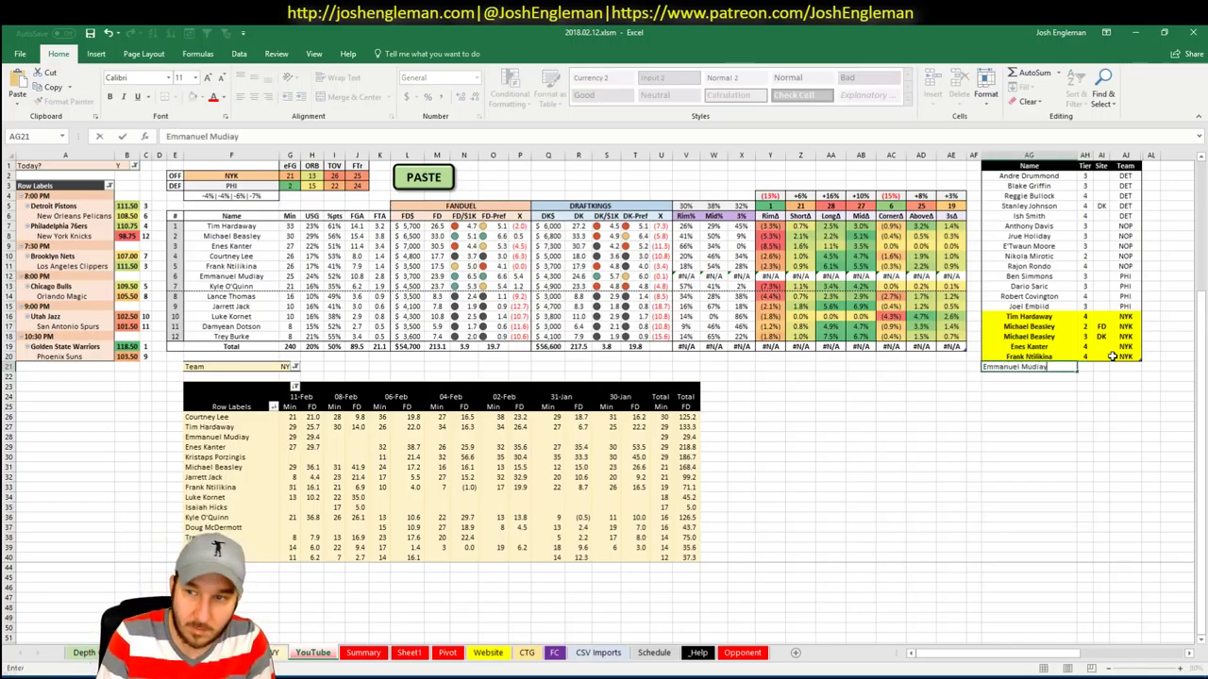
{"action": "key", "text": "Tab"}
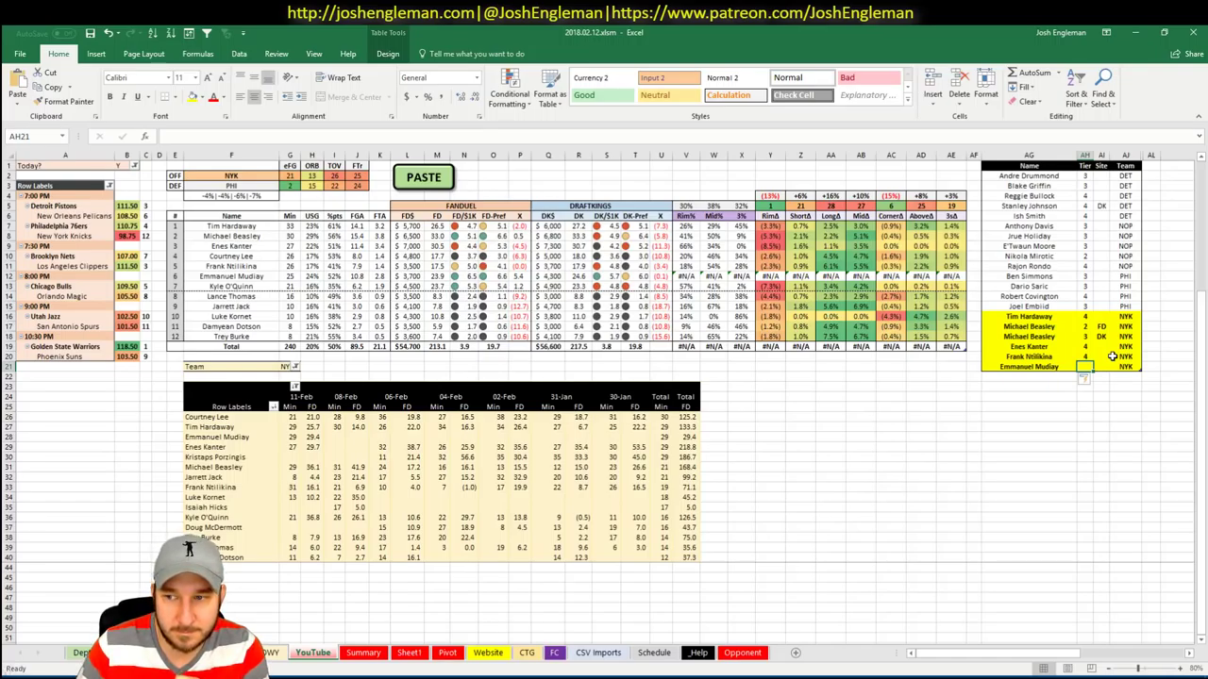
{"action": "type", "text": "3"}
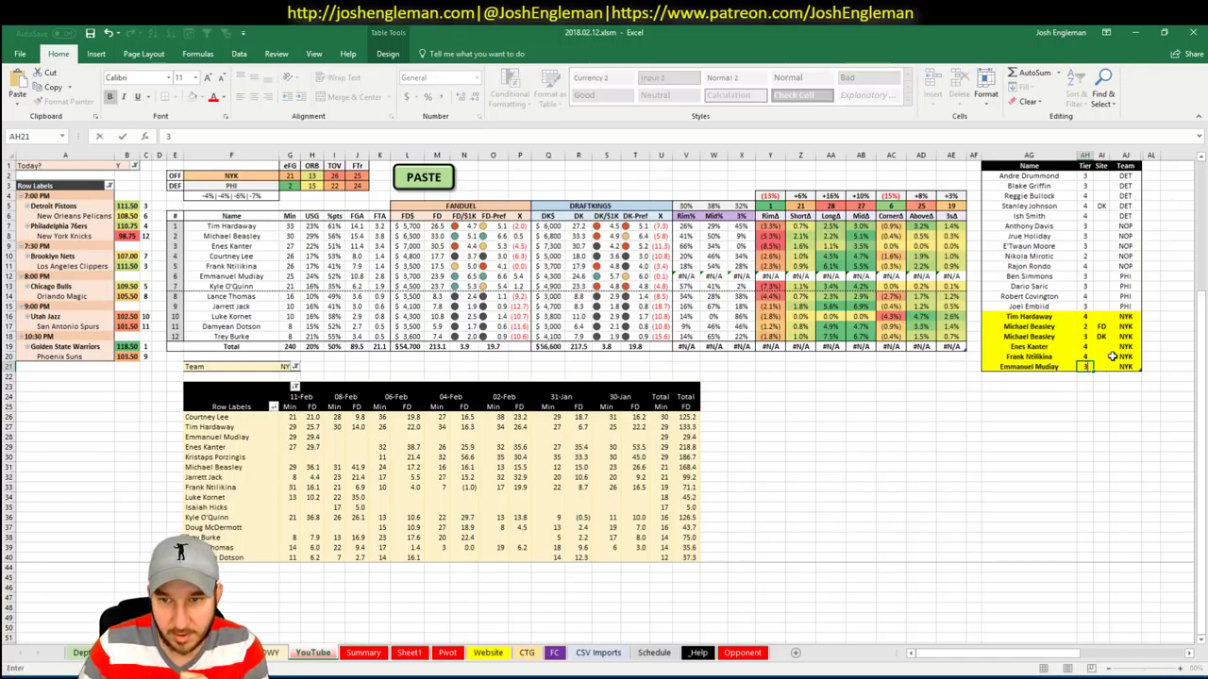
{"action": "key", "text": "Return"}
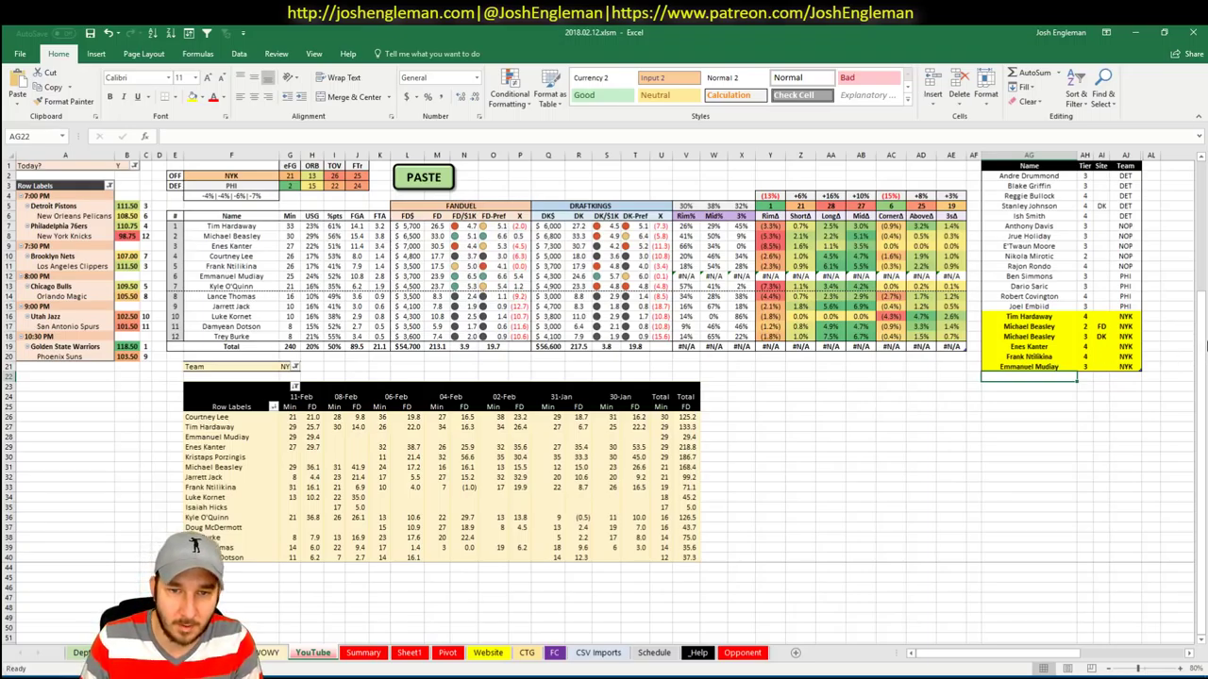
Add Kyle O'Quinn to the player picks table with tier 4
{"action": "type", "text": "Kyl O"}
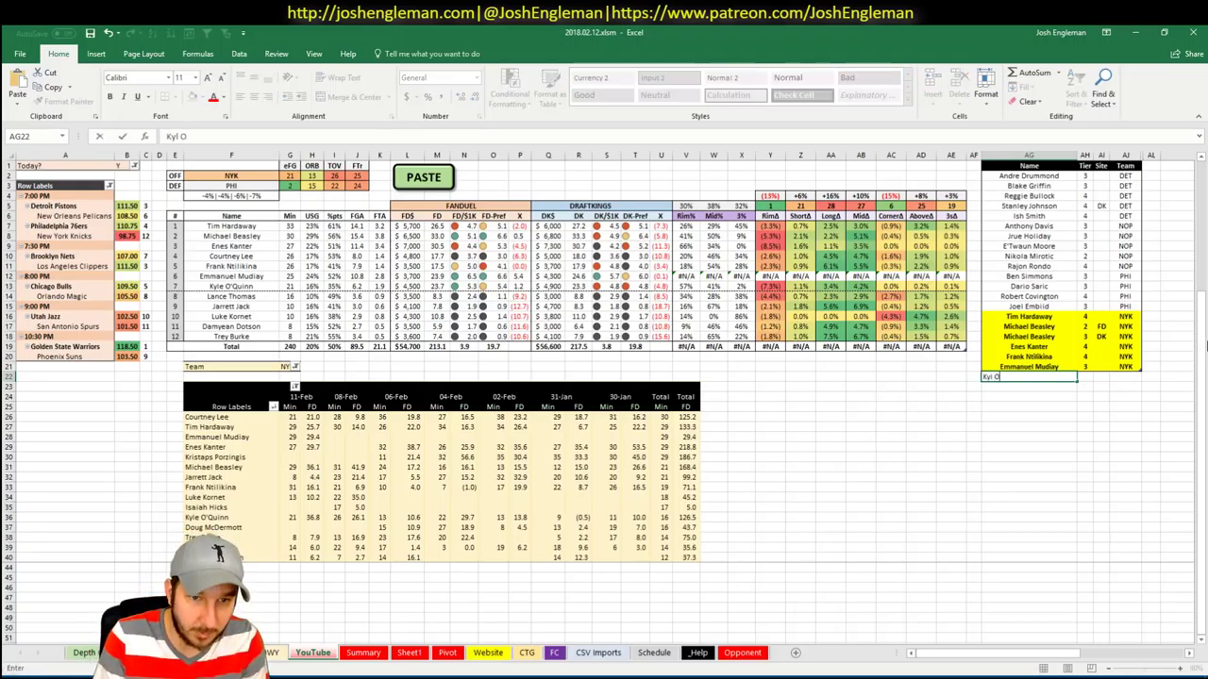
{"action": "key", "text": "BackSpace"}
{"action": "key", "text": "BackSpace"}
{"action": "type", "text": "e"}
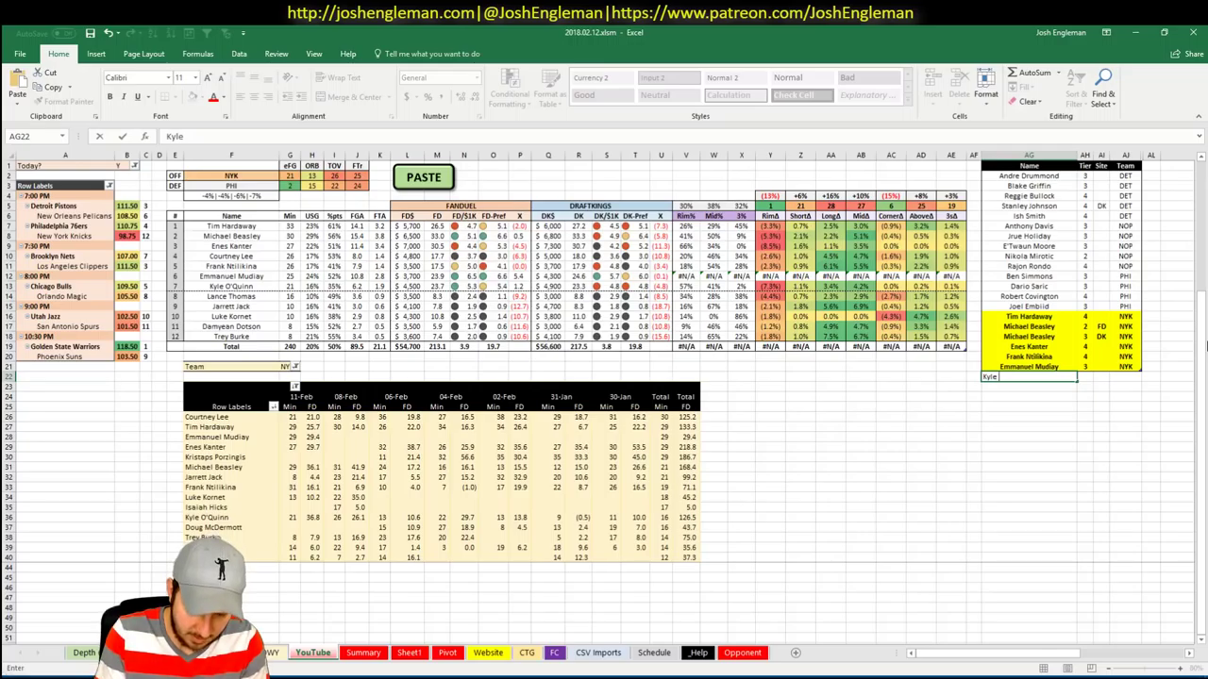
{"action": "type", "text": " O'Quinn"}
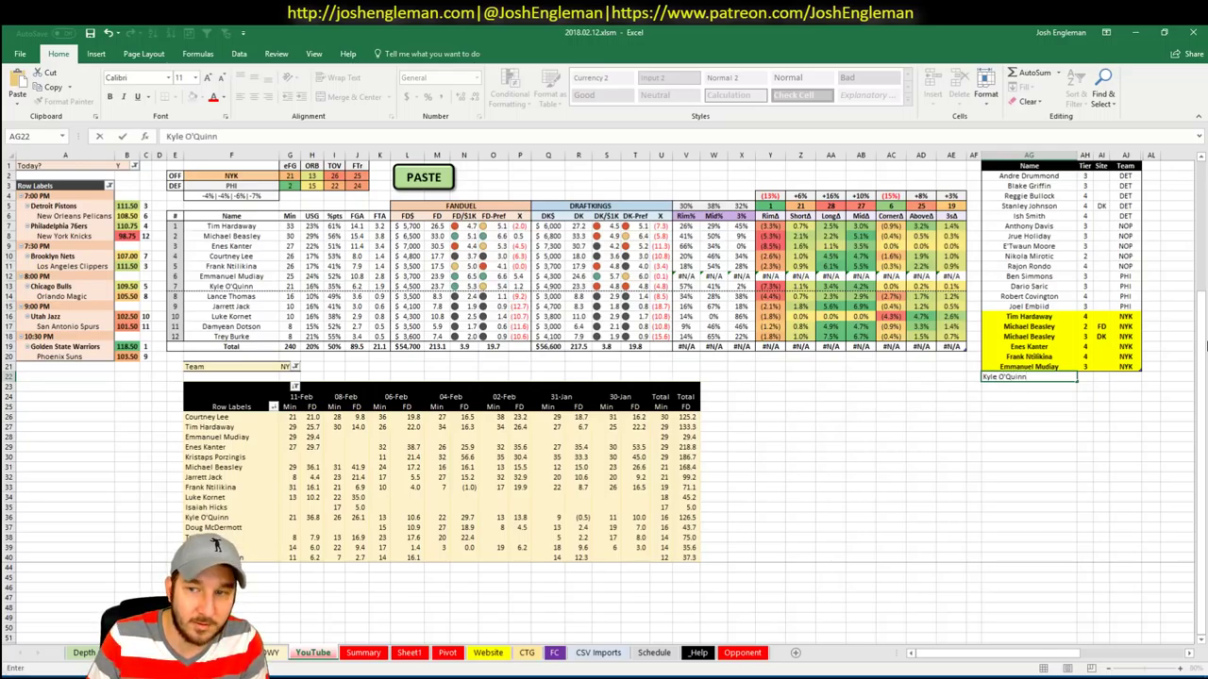
{"action": "key", "text": "Tab"}
{"action": "type", "text": "4"}
{"action": "key", "text": "Return"}
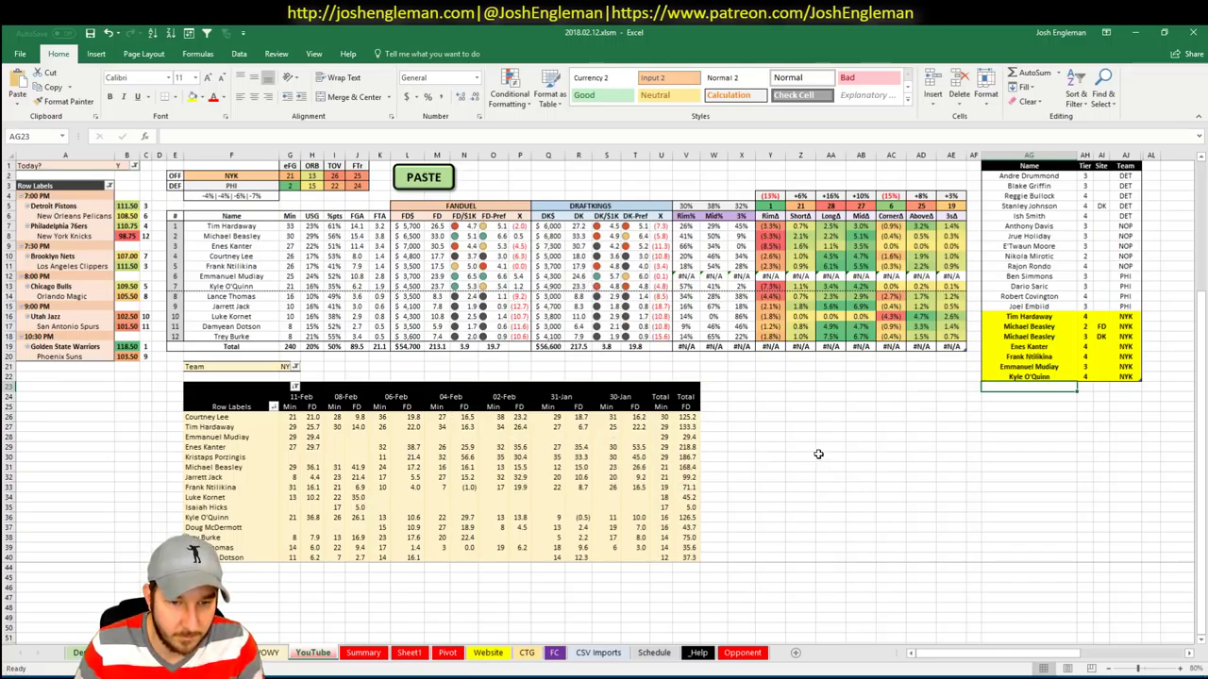
Set the matchup table's offense team to BRK and check the Summary sheet
{"action": "left_click", "coordinate": [241, 176]}
{"action": "type", "text": "BRK"}
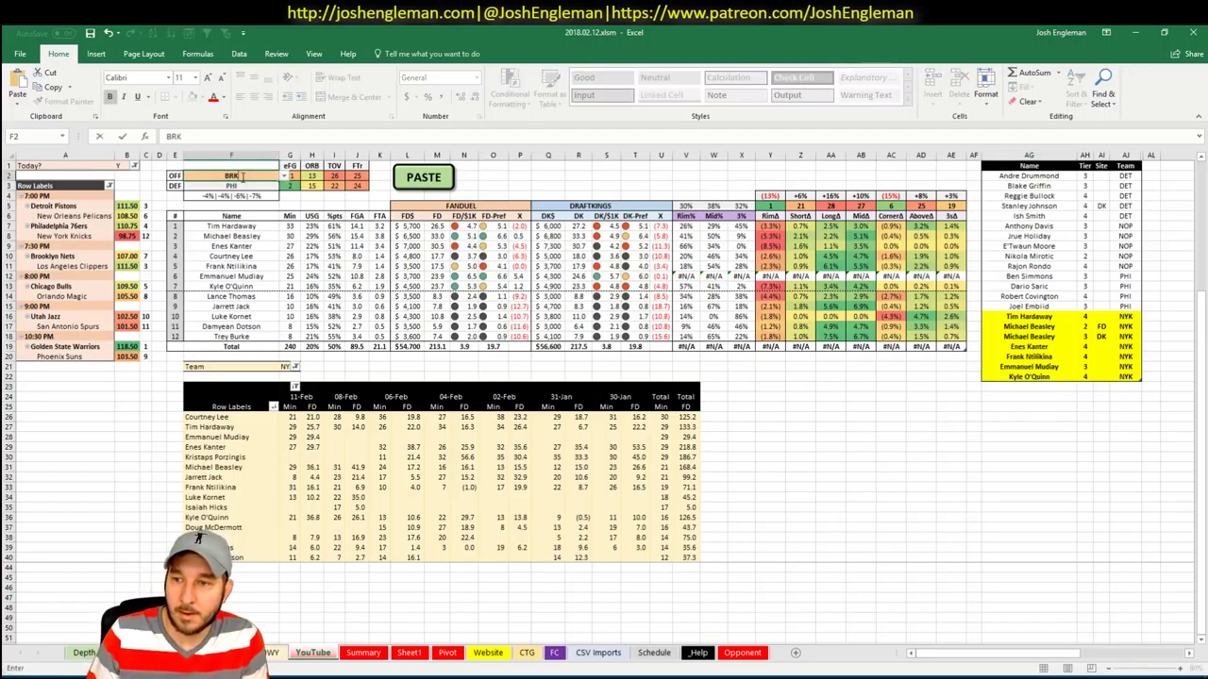
{"action": "key", "text": "Return"}
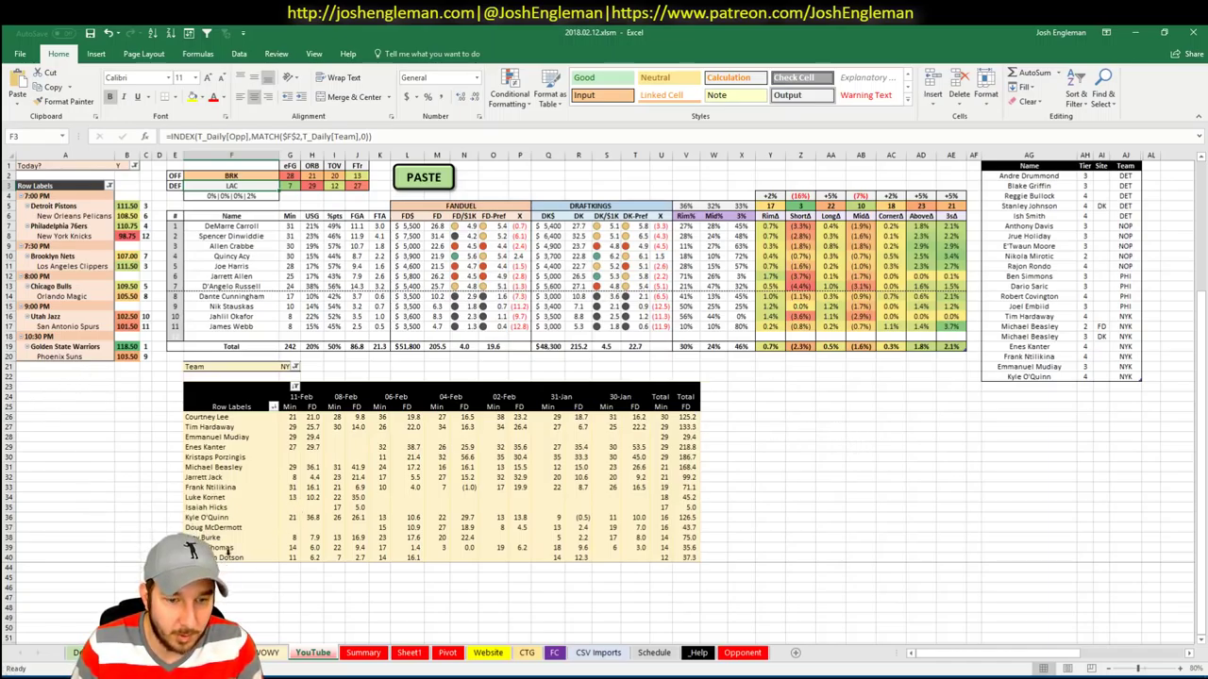
{"action": "key", "text": "ctrl+Page_Up"}
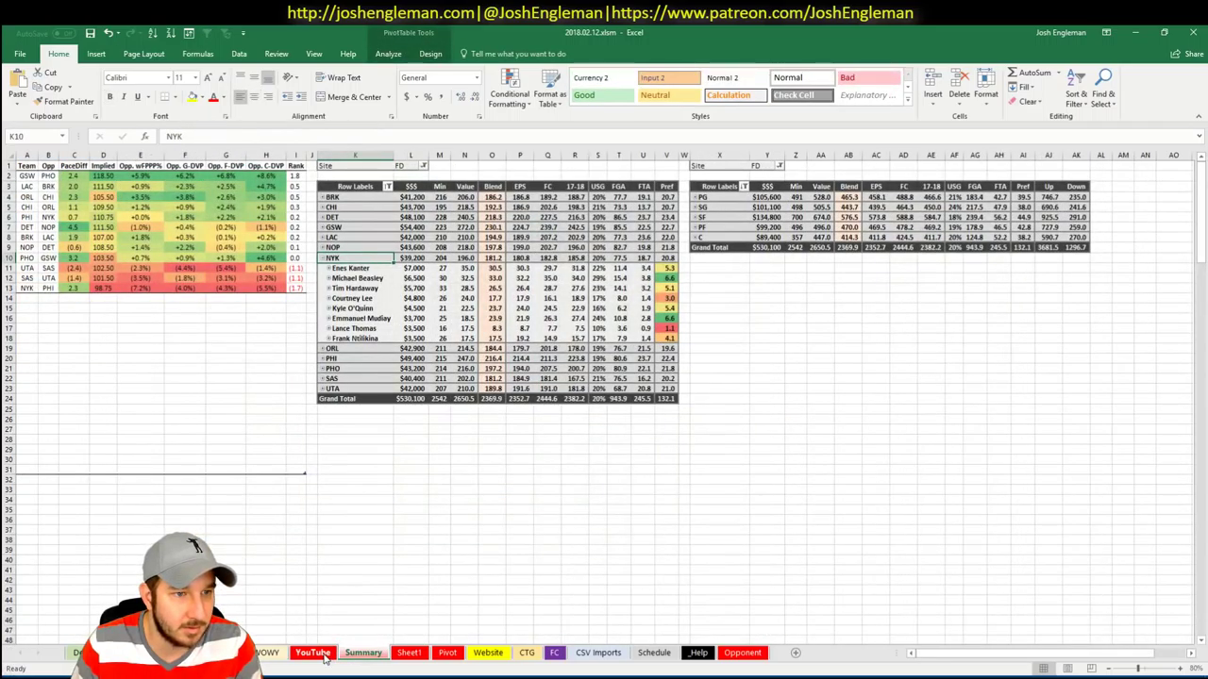
{"action": "left_click", "coordinate": [322, 656]}
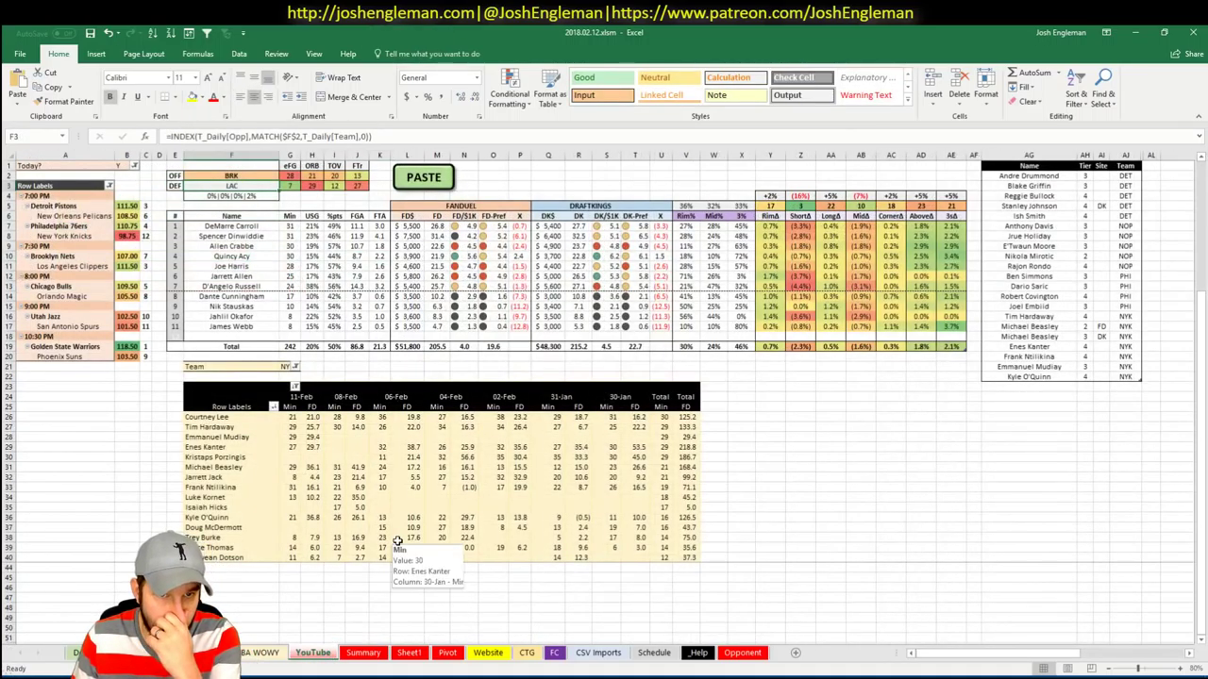
Filter the recent-games pivot table to team BRK
{"action": "left_click", "coordinate": [288, 367]}
{"action": "type", "text": "BRK"}
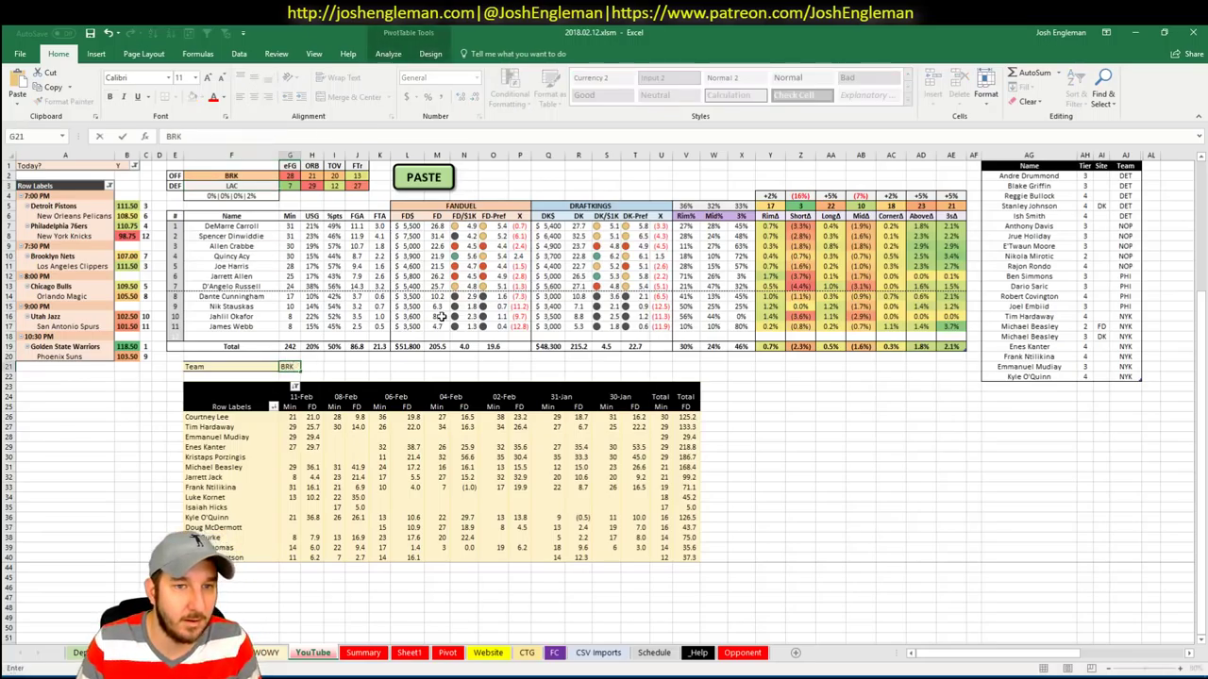
{"action": "key", "text": "Return"}
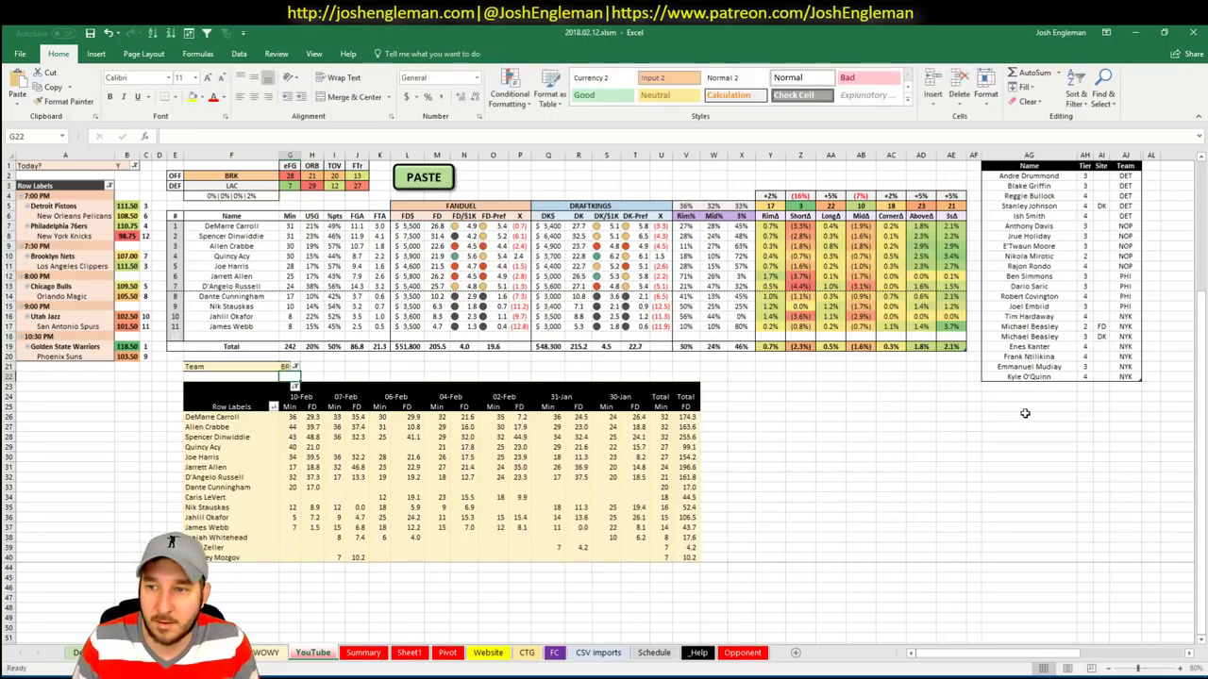
Add DeMarre Carroll to the player picks table with tier 3
{"action": "left_click", "coordinate": [1031, 387]}
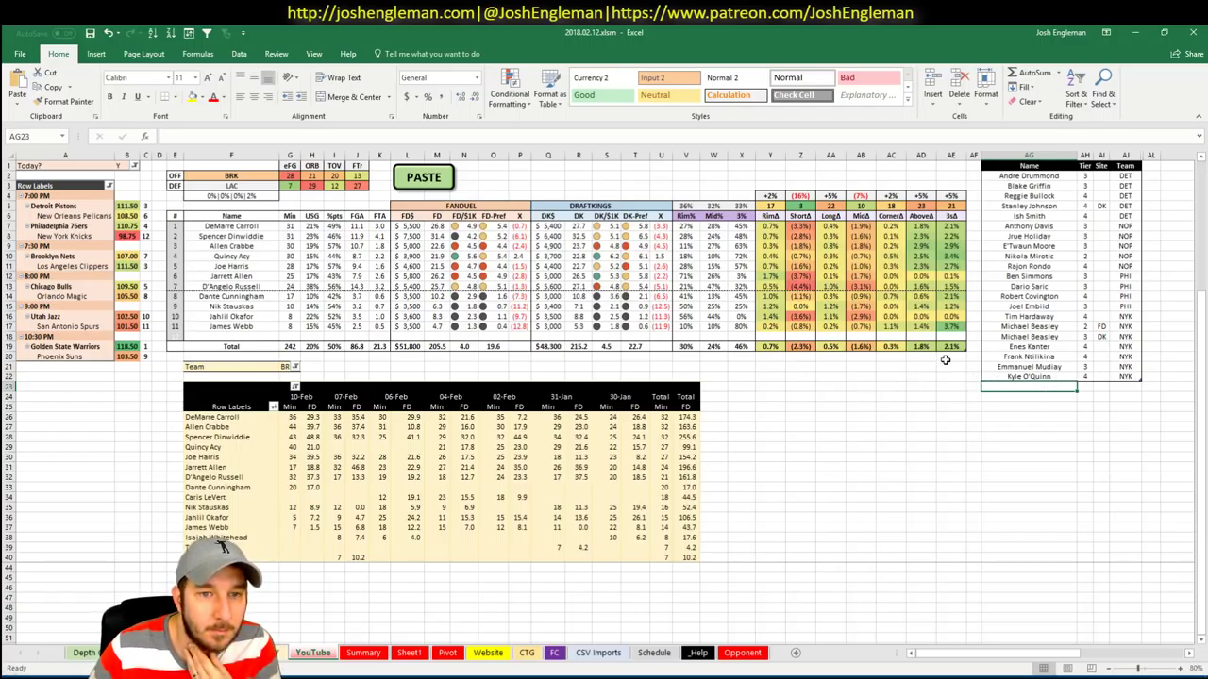
{"action": "type", "text": "DeMarre Ca"}
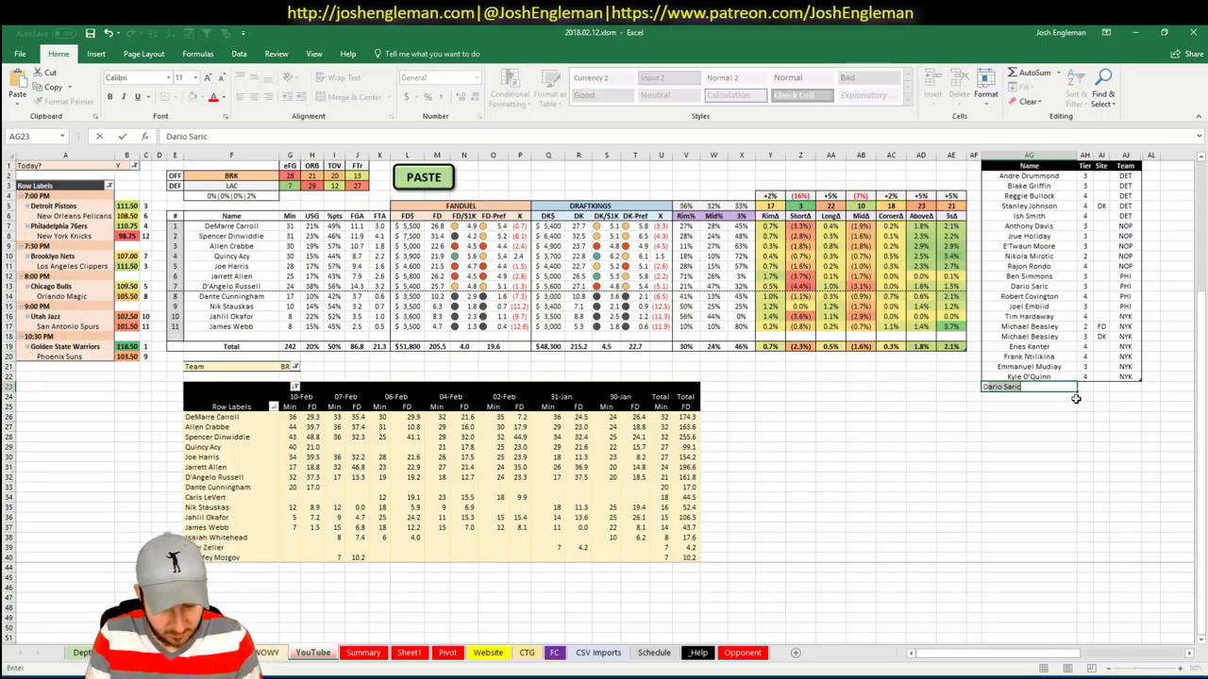
{"action": "type", "text": "rroll"}
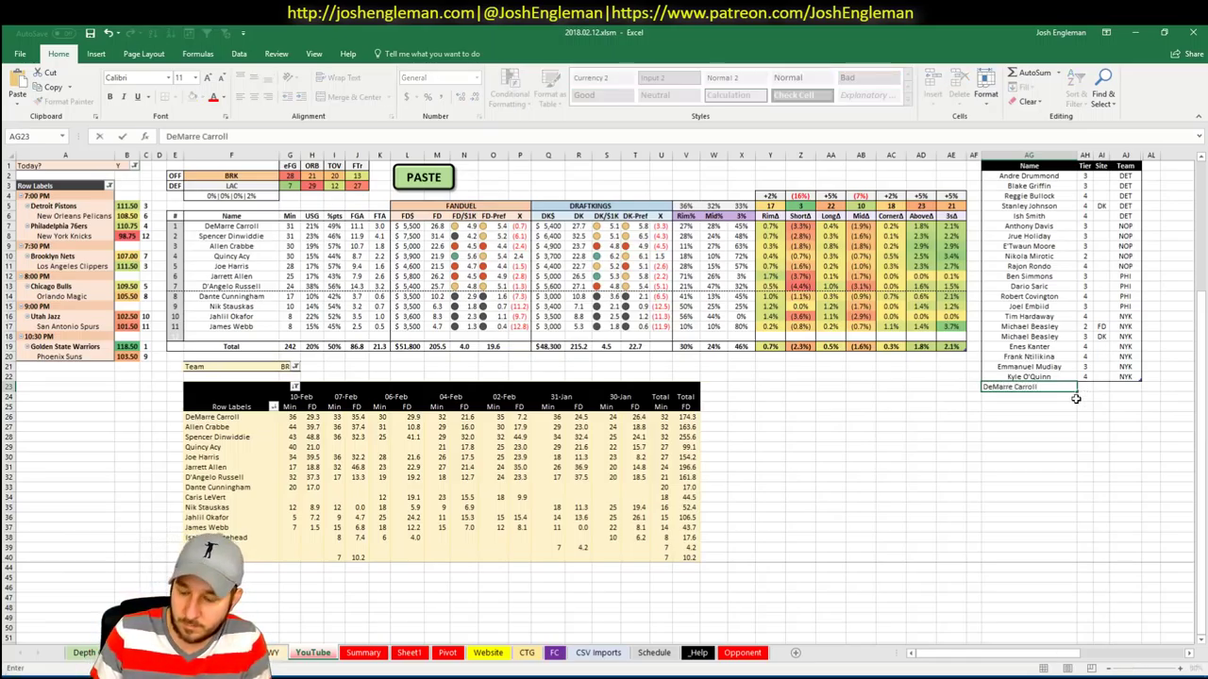
{"action": "key", "text": "Tab"}
{"action": "type", "text": "3"}
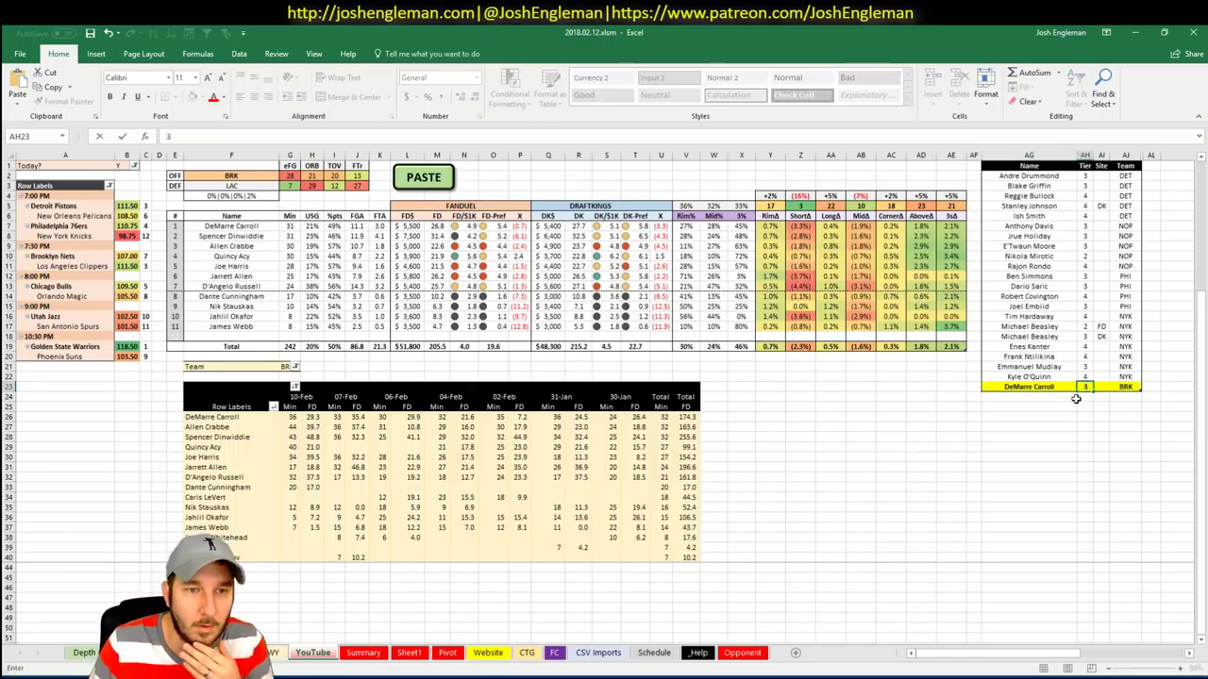
{"action": "key", "text": "Return"}
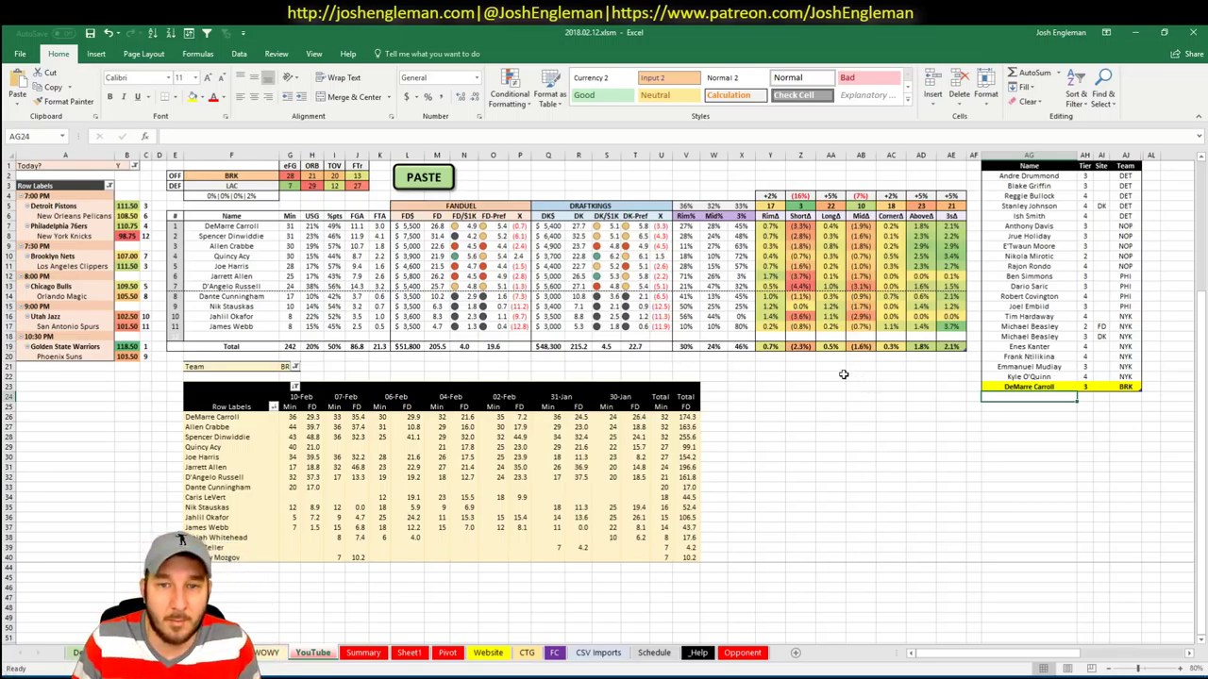
Add Spencer Dinwiddie to the player picks table with tier 4 and site DK
{"action": "type", "text": "Spencer D"}
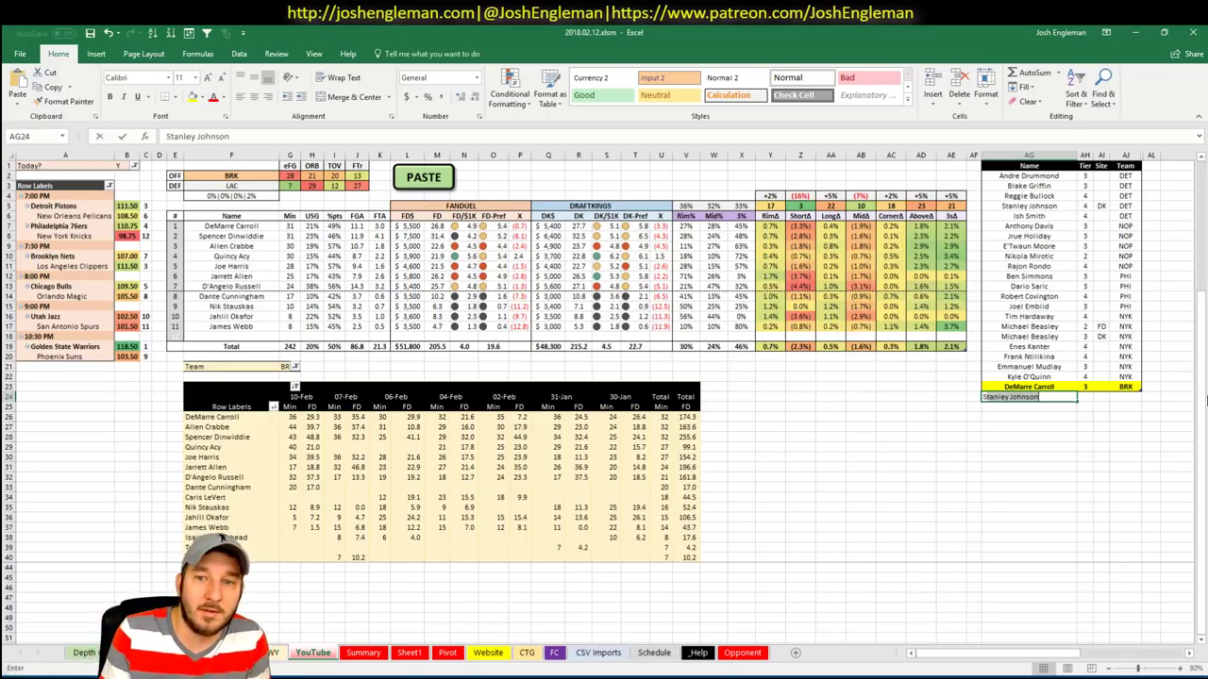
{"action": "type", "text": "inwiddie"}
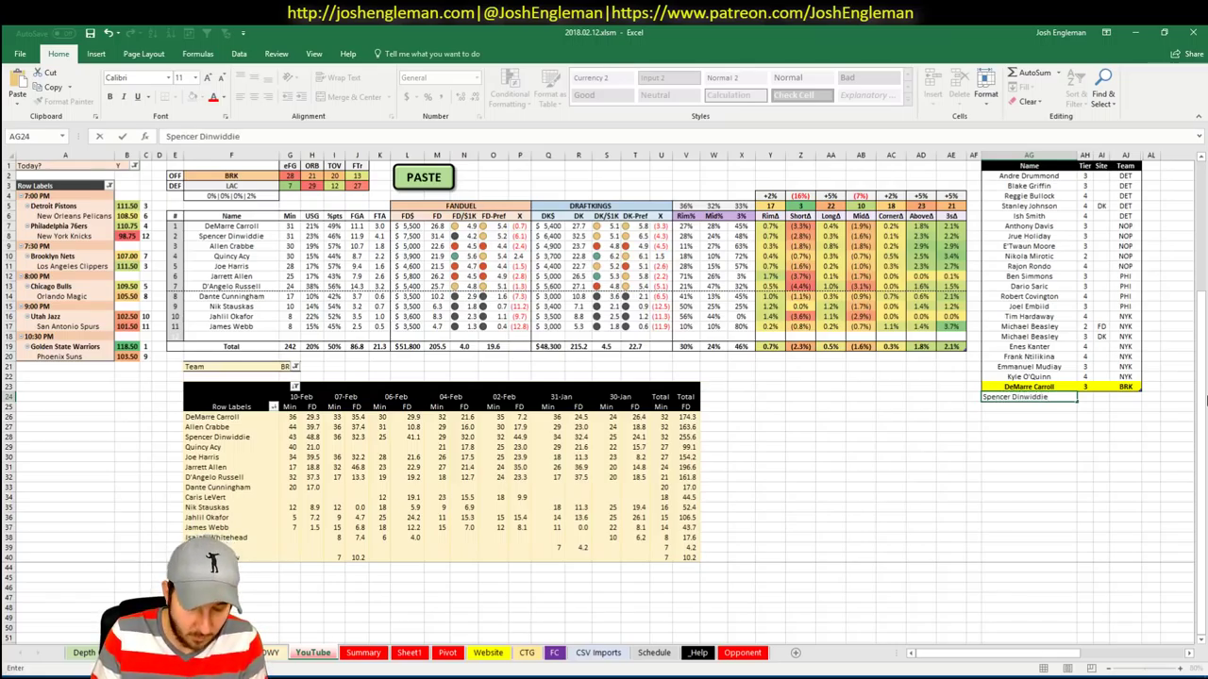
{"action": "key", "text": "Tab"}
{"action": "type", "text": "4"}
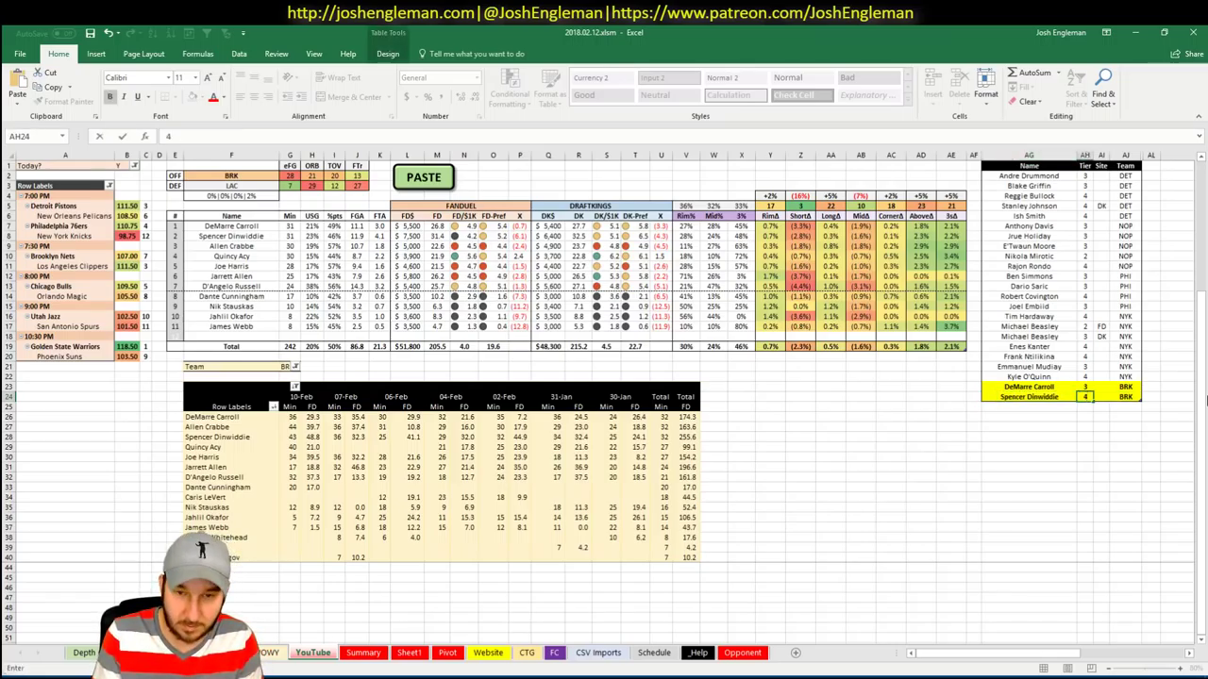
{"action": "key", "text": "Tab"}
{"action": "type", "text": "DK"}
{"action": "key", "text": "Return"}
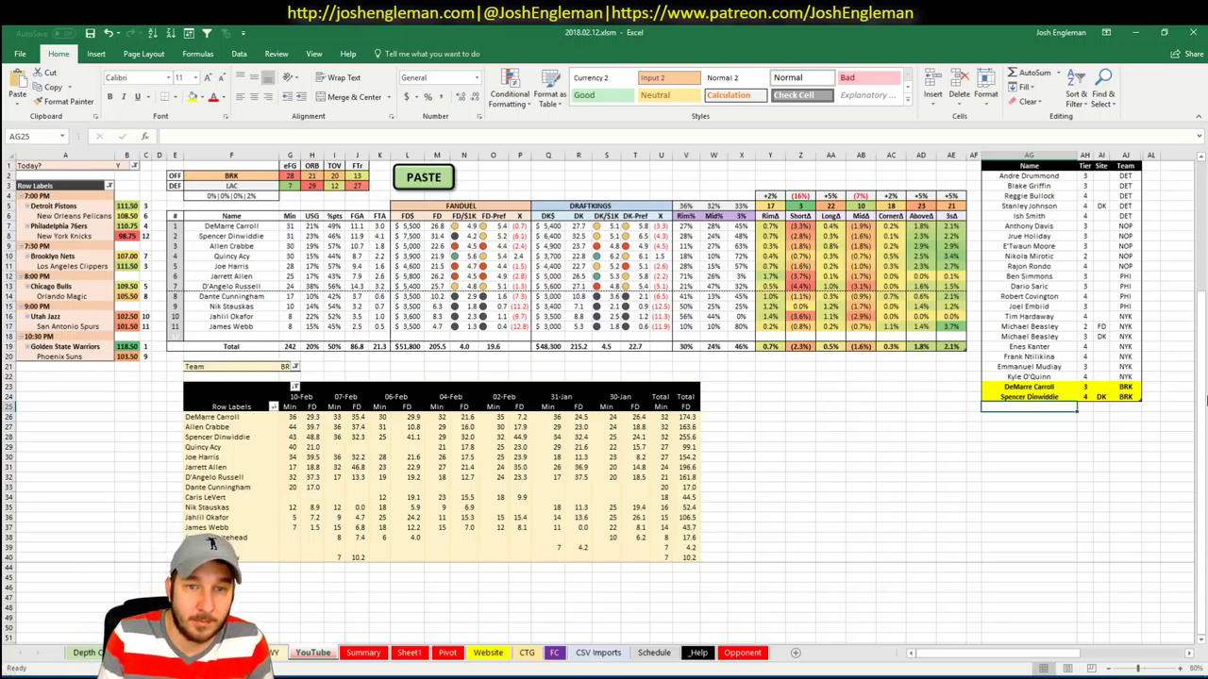
Add Allen Crabbe with tier 4 and Quincy Acy with tier 3 to the player picks table
{"action": "type", "text": "Allen Crabbe"}
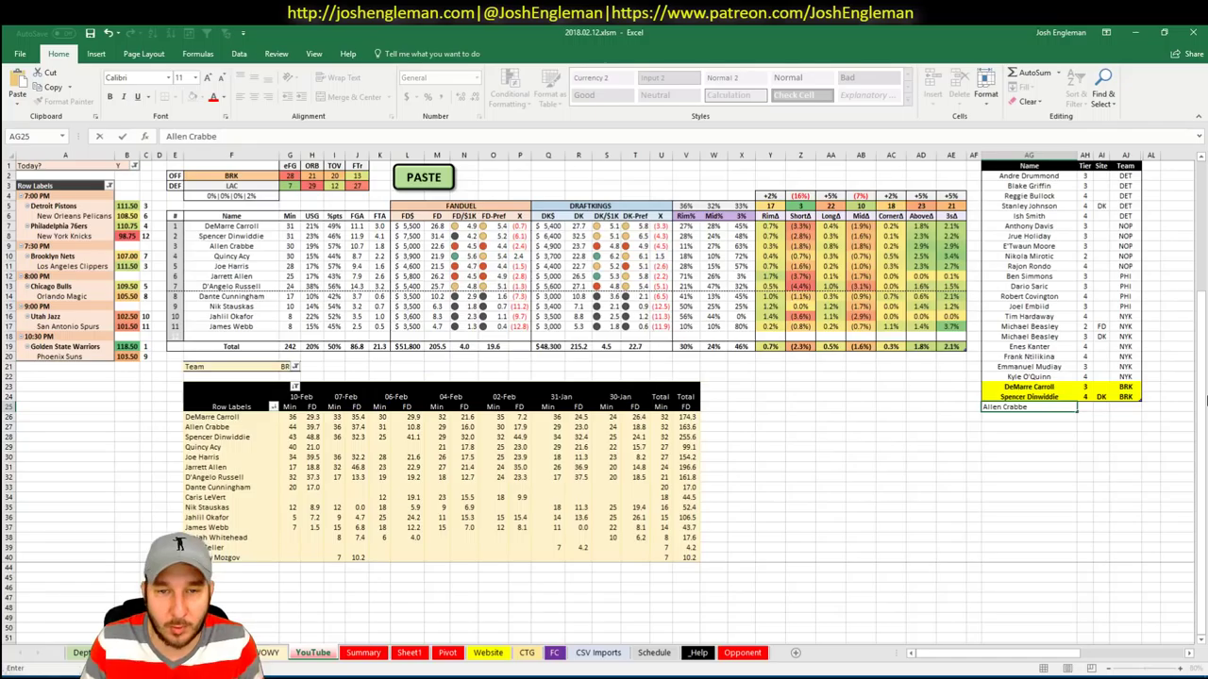
{"action": "key", "text": "Return"}
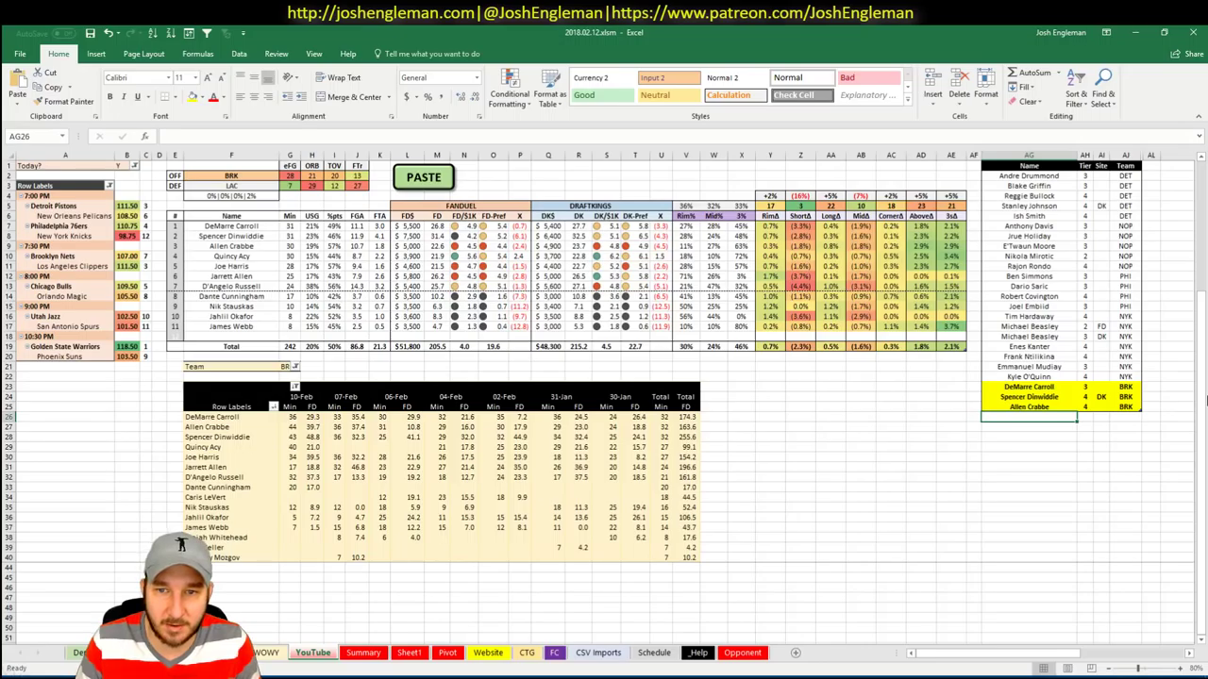
{"action": "type", "text": "Quincy Acy"}
{"action": "key", "text": "Return"}
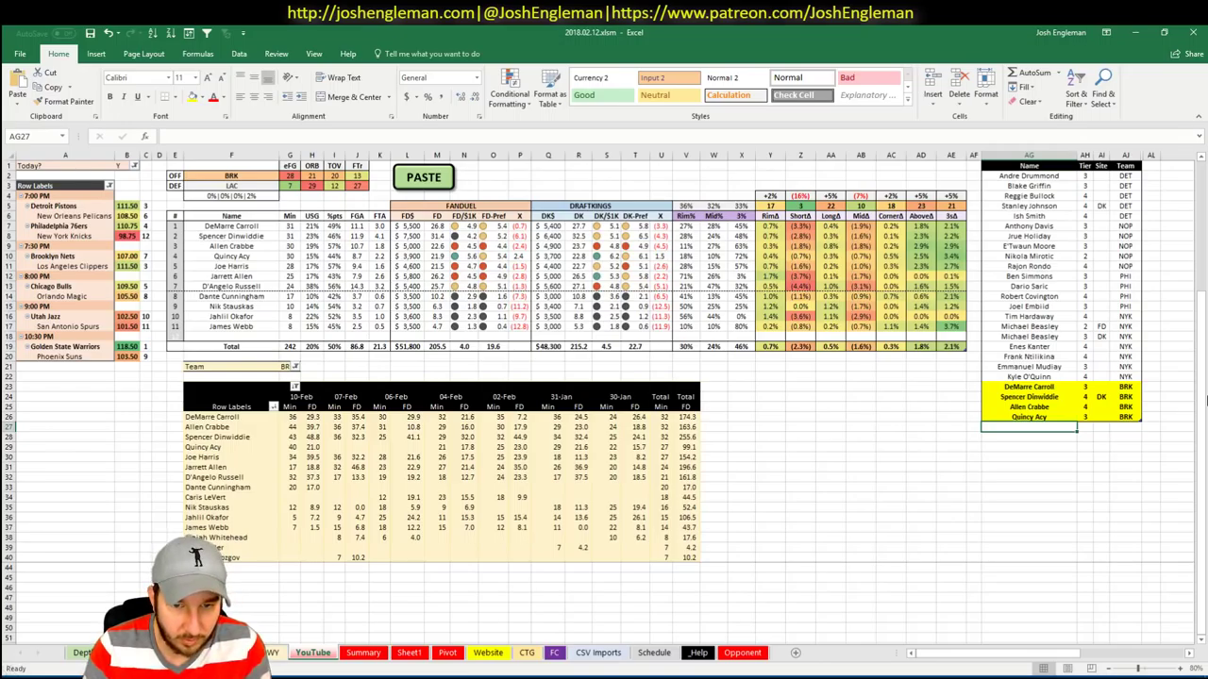
Add Joe Harris to the player picks table with tier 3
{"action": "type", "text": "Joe Harri"}
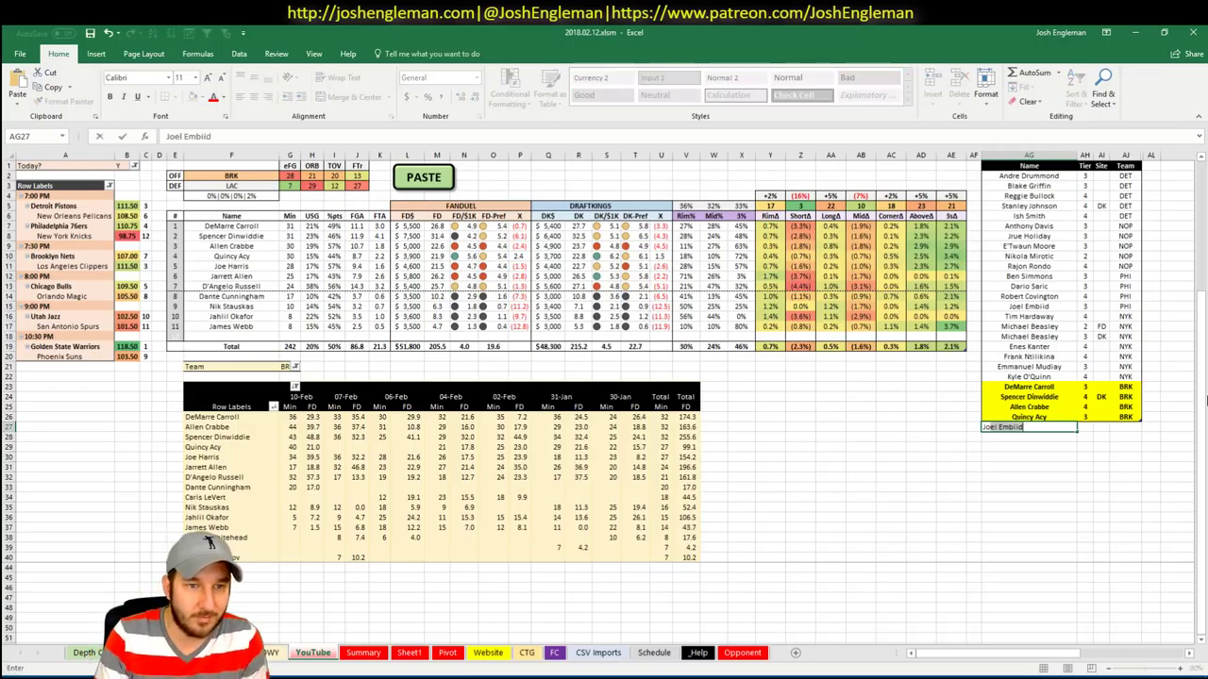
{"action": "type", "text": "s"}
{"action": "key", "text": "Tab"}
{"action": "type", "text": "3"}
{"action": "key", "text": "Return"}
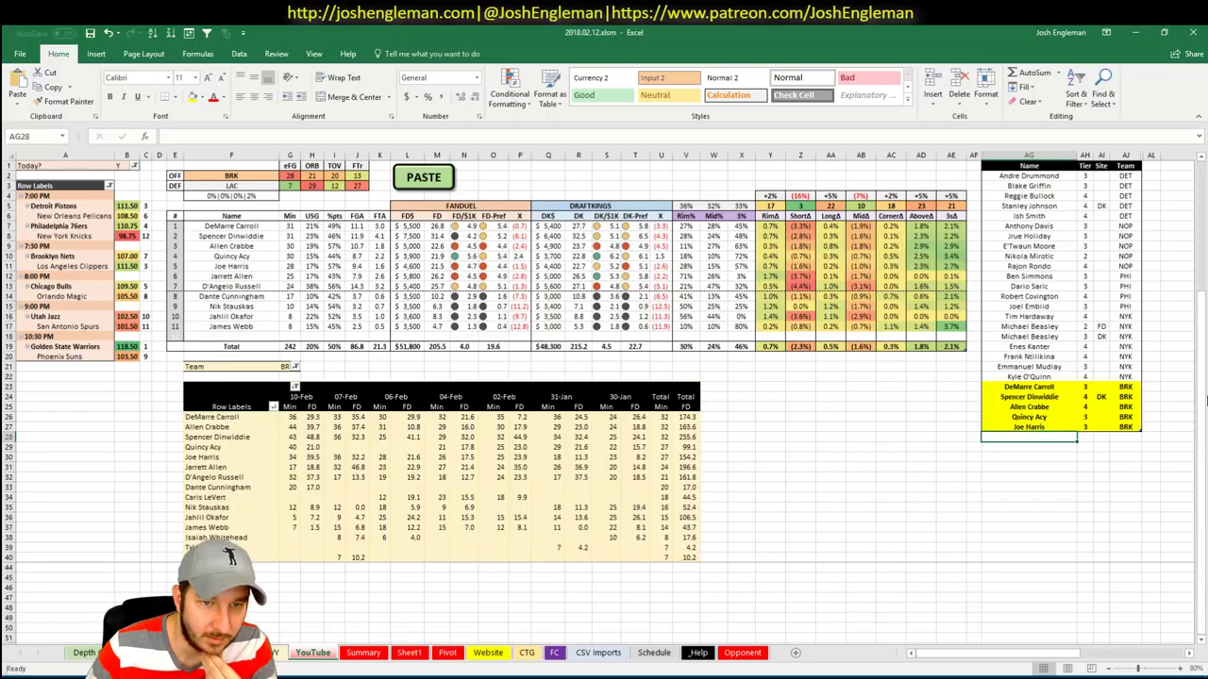
Add D'Angelo Russell to the player picks table with tier 3
{"action": "type", "text": "D"}
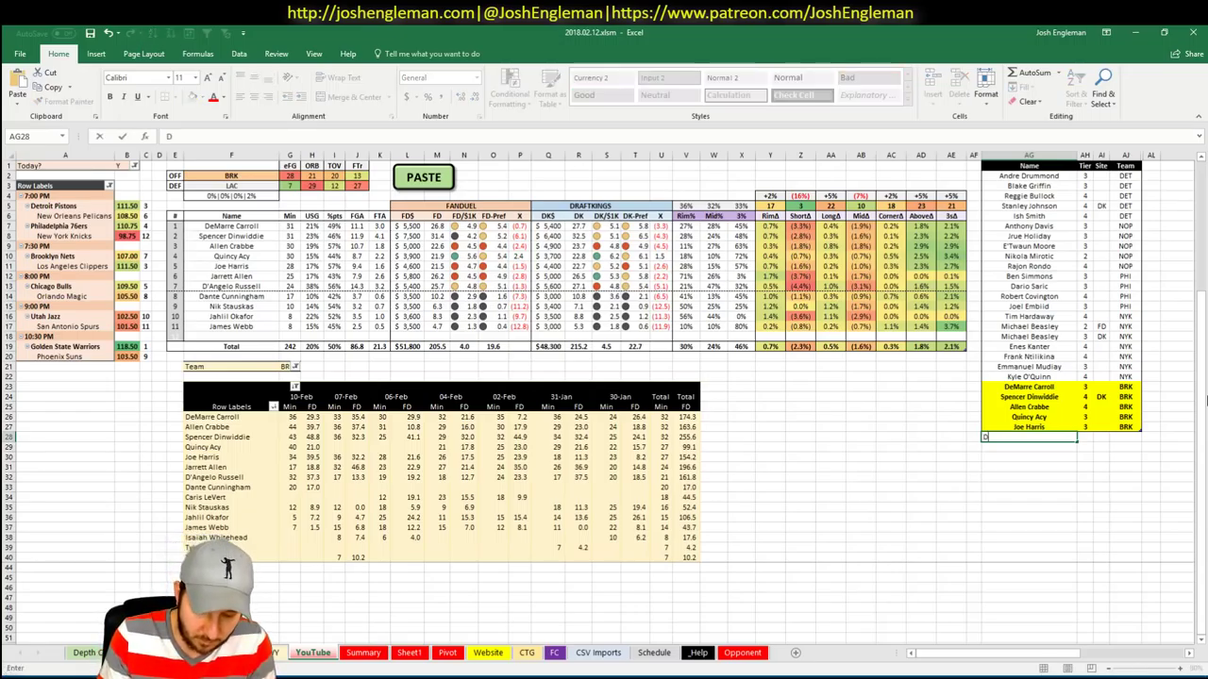
{"action": "type", "text": "'Angelo Russell"}
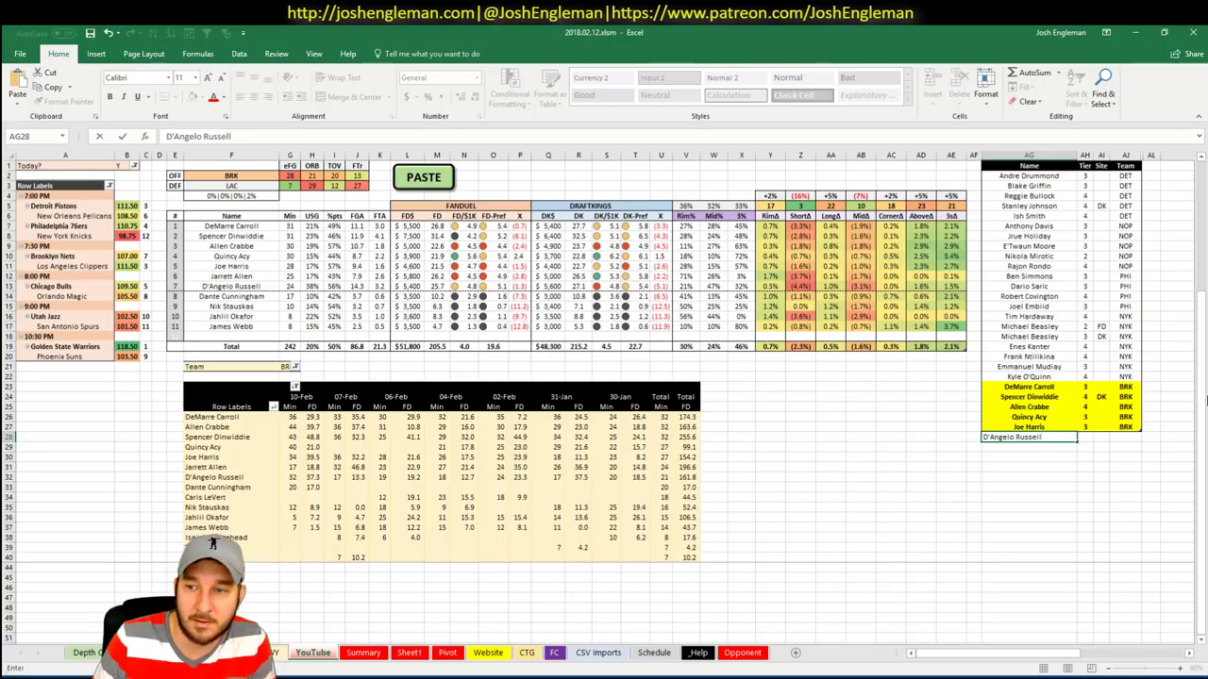
{"action": "key", "text": "Tab"}
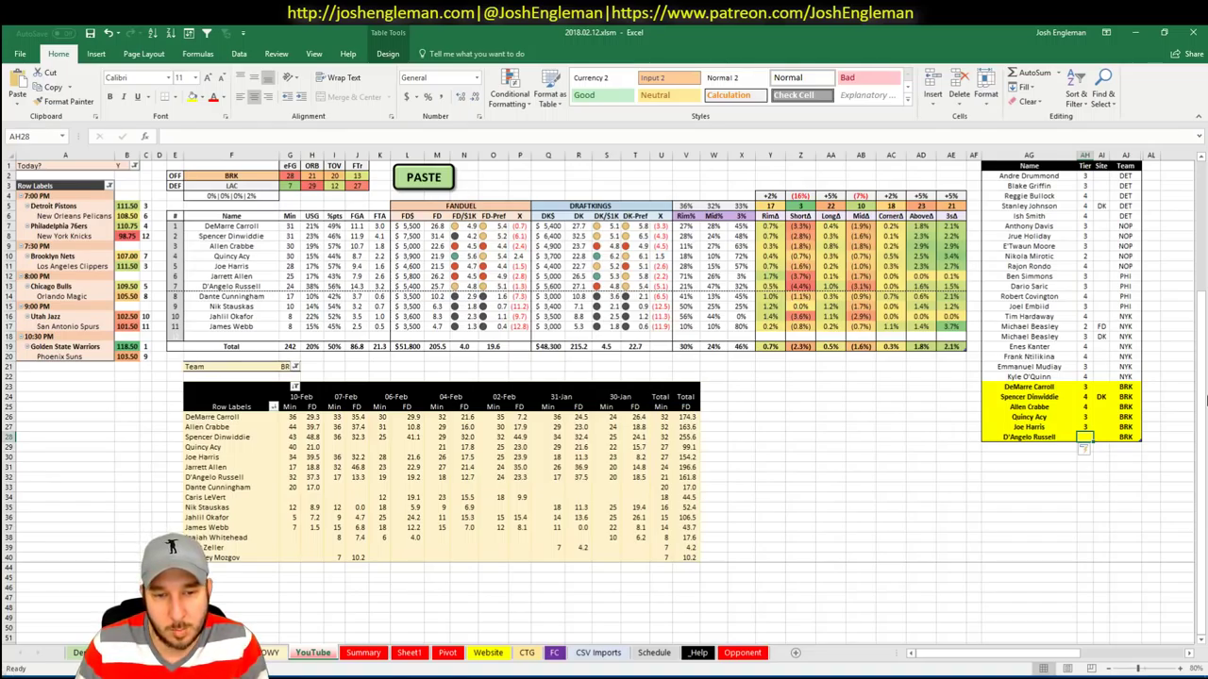
{"action": "left_click", "coordinate": [1075, 448]}
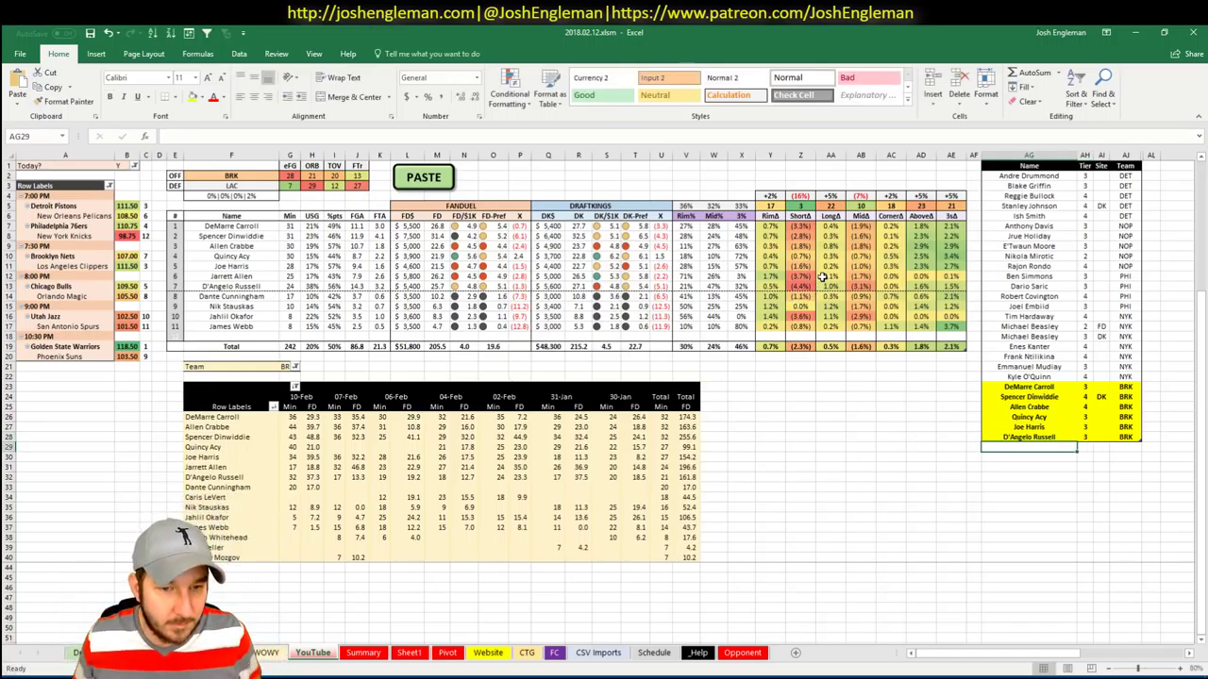
Examine the Brooklyn players' 10-Feb minutes in the recent-games pivot table and review the end of the picks list
{"action": "left_click", "coordinate": [291, 417]}
{"action": "left_click_drag", "start_coordinate": [292, 417], "coordinate": [291, 549]}
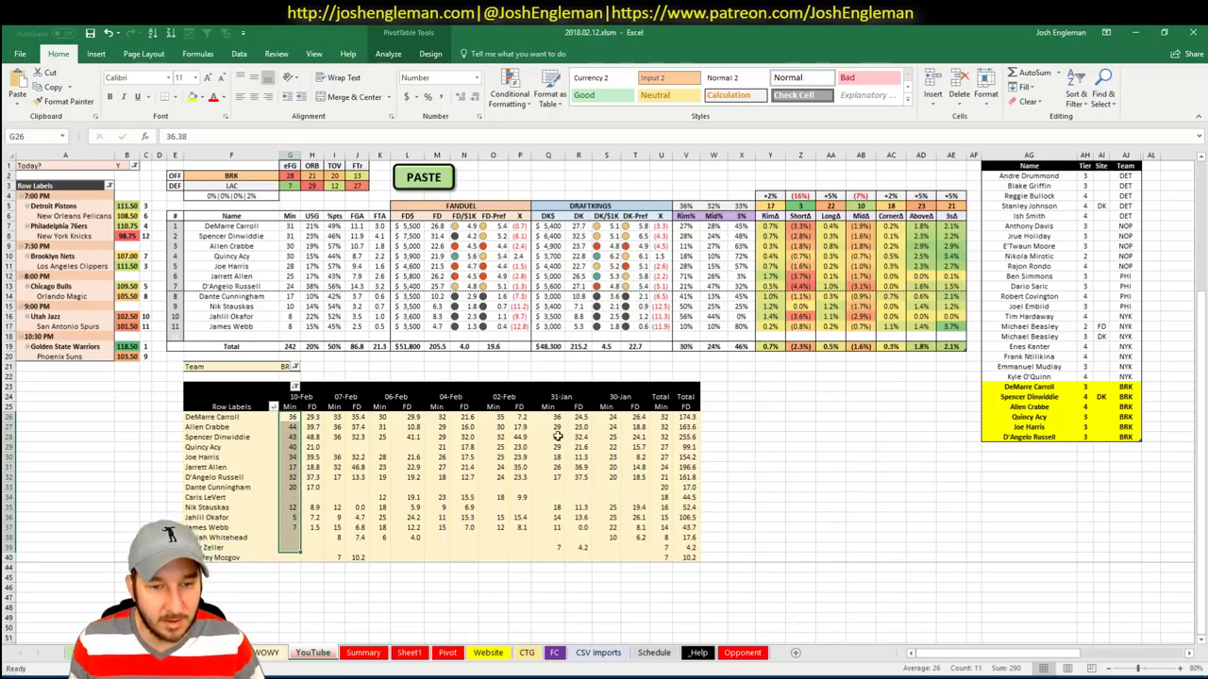
{"action": "left_click", "coordinate": [976, 493]}
{"action": "left_click", "coordinate": [1049, 473]}
{"action": "left_click", "coordinate": [1043, 447]}
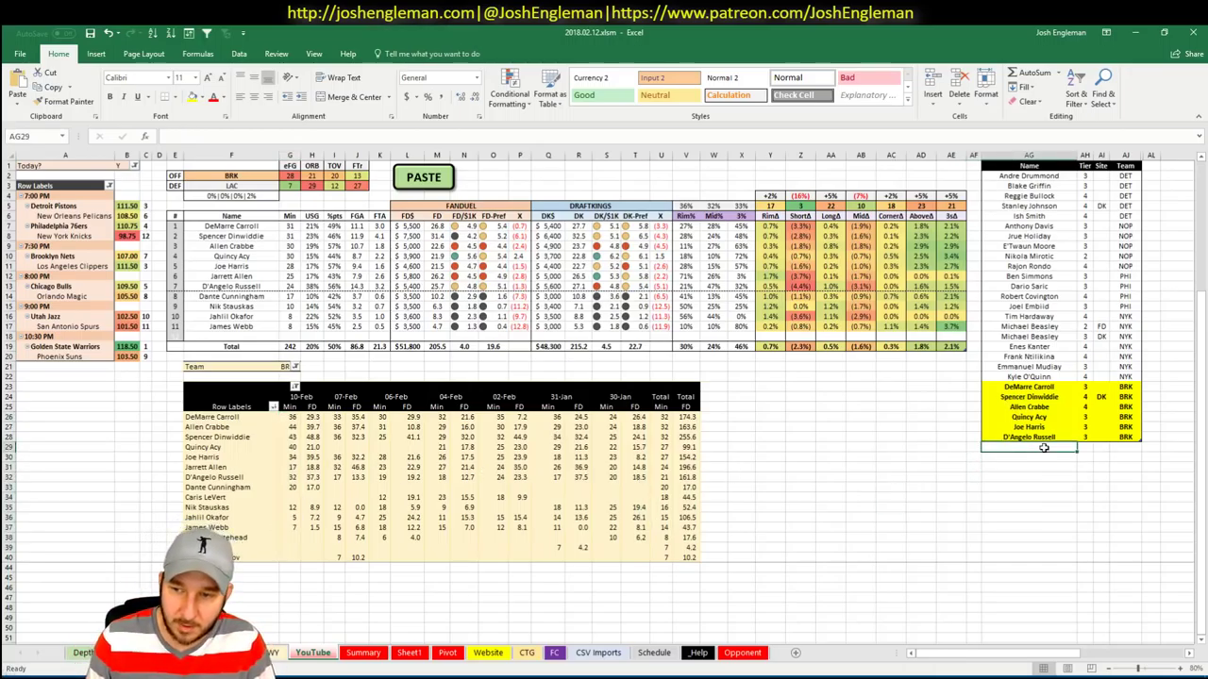
{"action": "left_click", "coordinate": [1043, 437]}
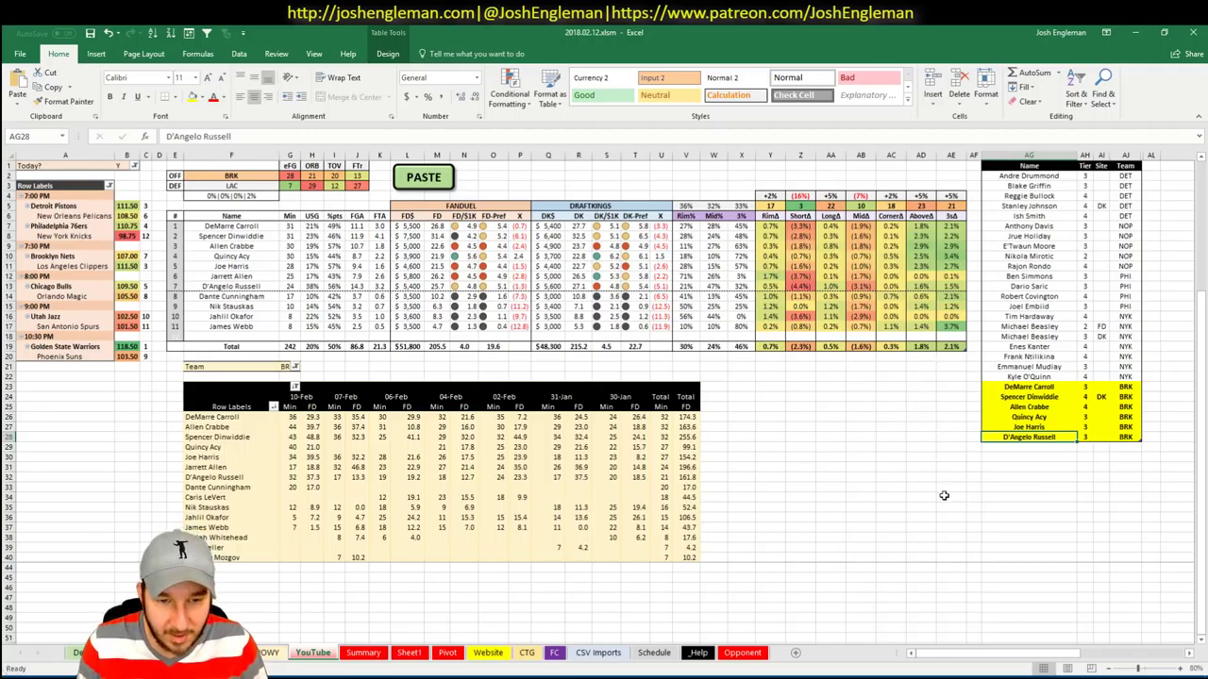
{"action": "left_click", "coordinate": [1085, 448]}
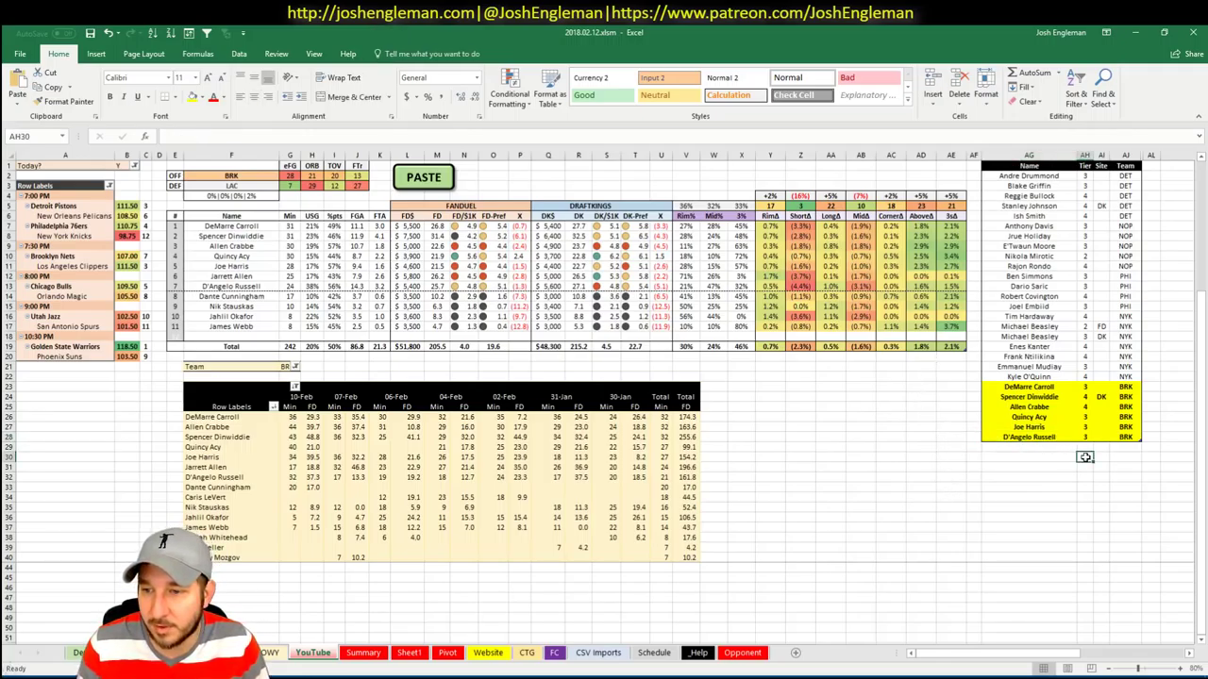
Set the matchup table's offense team to LAC and check the Summary sheet
{"action": "left_click", "coordinate": [217, 175]}
{"action": "type", "text": "LAC"}
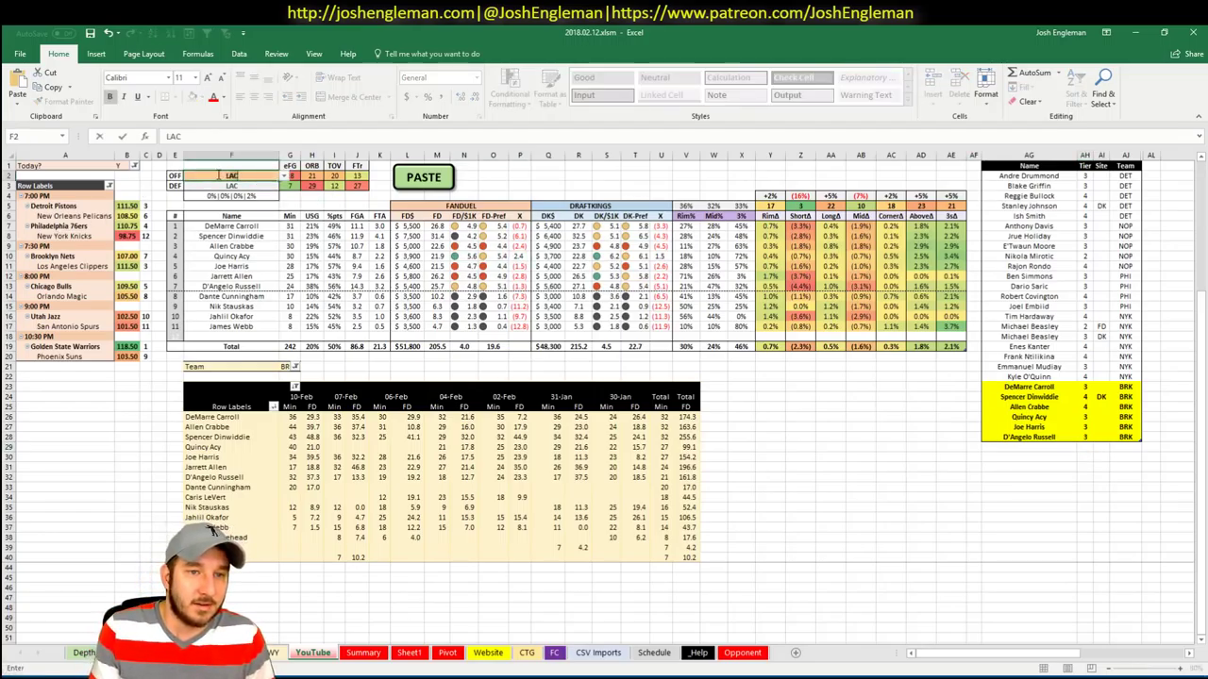
{"action": "key", "text": "Return"}
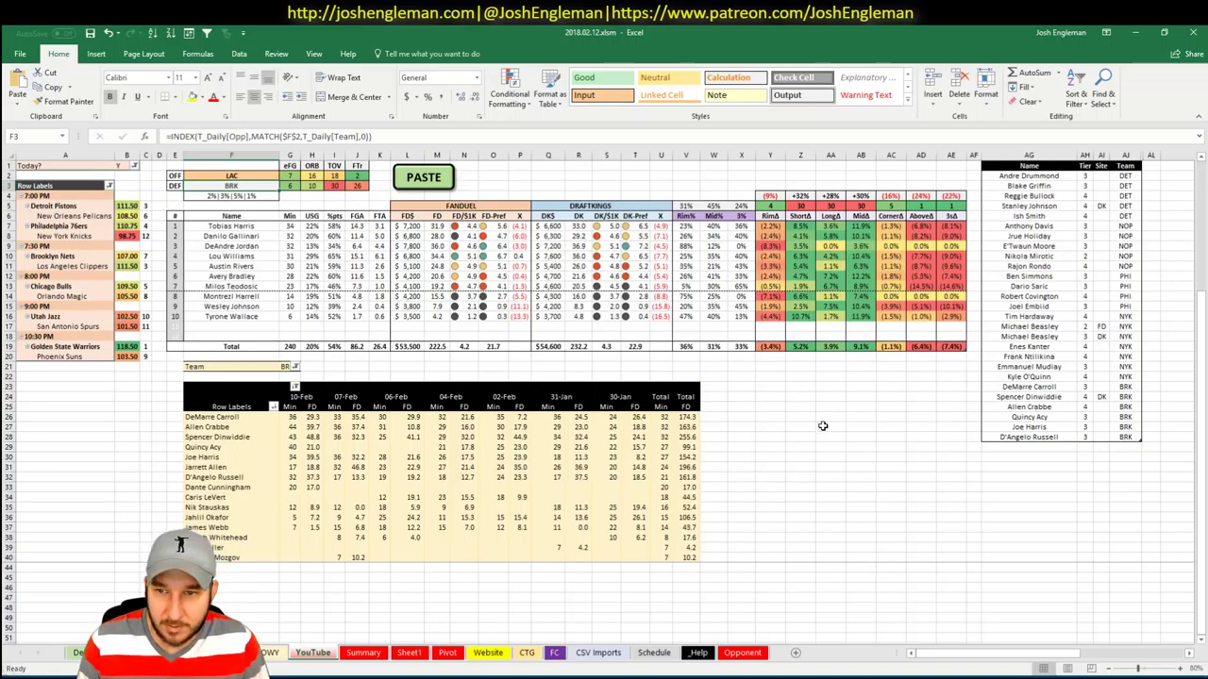
{"action": "left_click", "coordinate": [362, 654]}
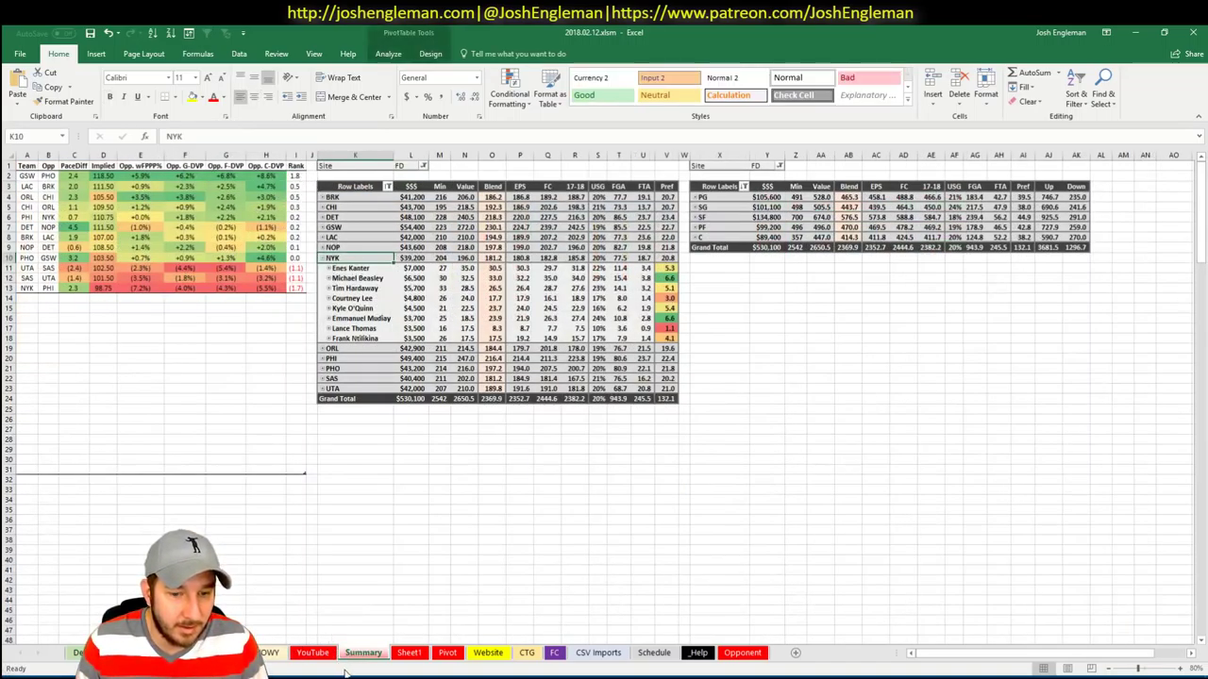
{"action": "left_click", "coordinate": [313, 653]}
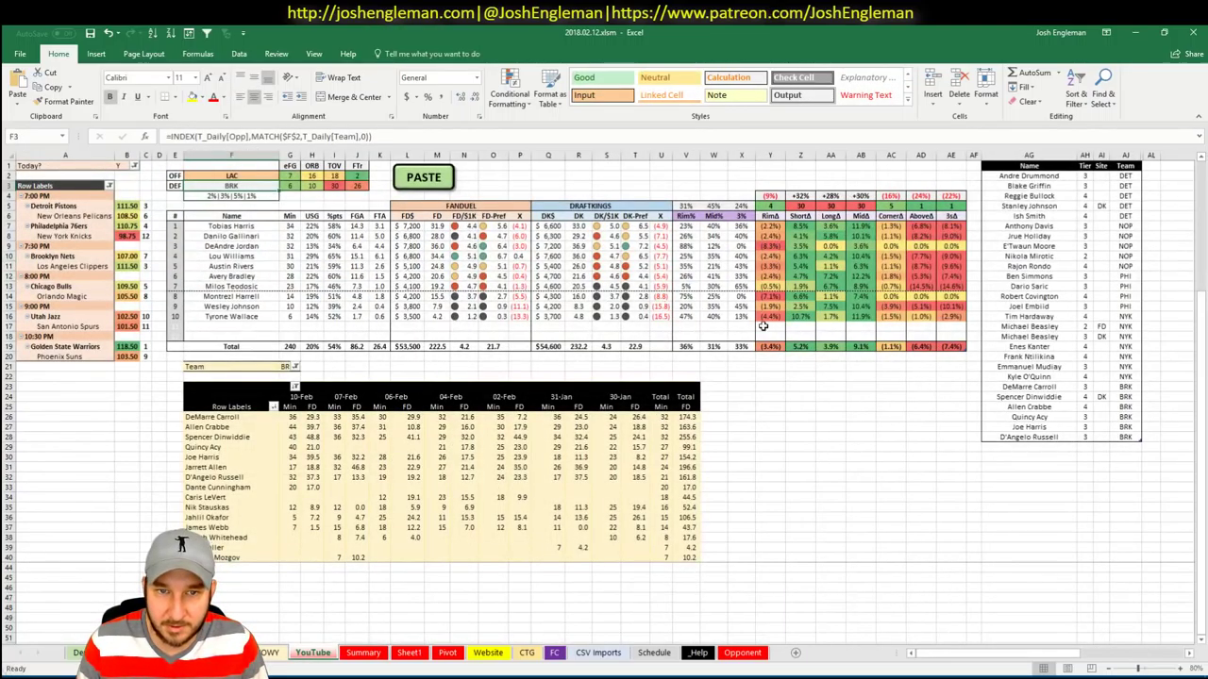
Filter the recent-games pivot table to team LAC
{"action": "left_click", "coordinate": [1013, 449]}
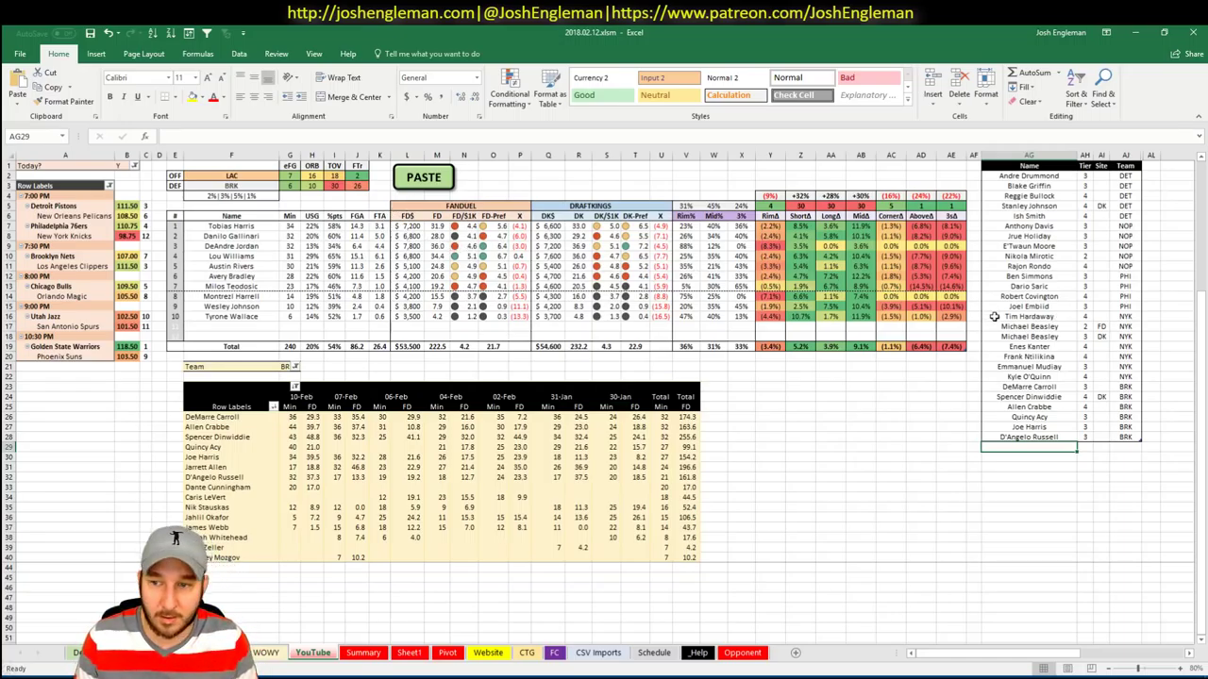
{"action": "left_click", "coordinate": [287, 366]}
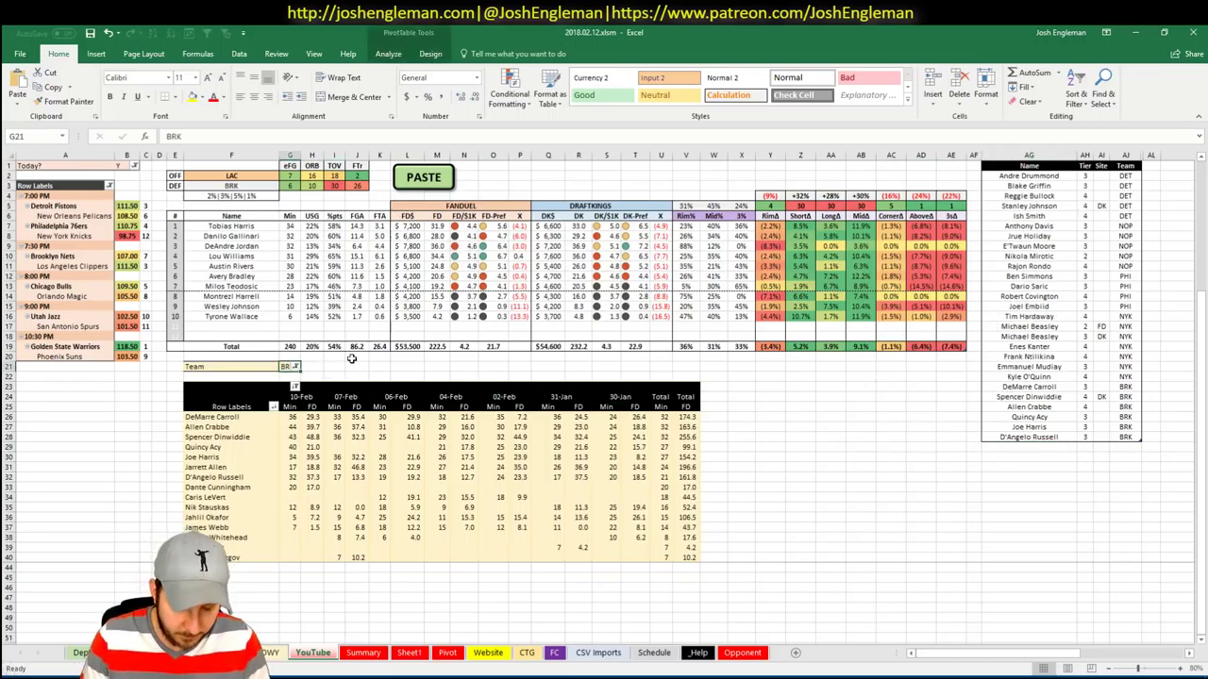
{"action": "type", "text": "LAC"}
{"action": "left_click", "coordinate": [920, 406]}
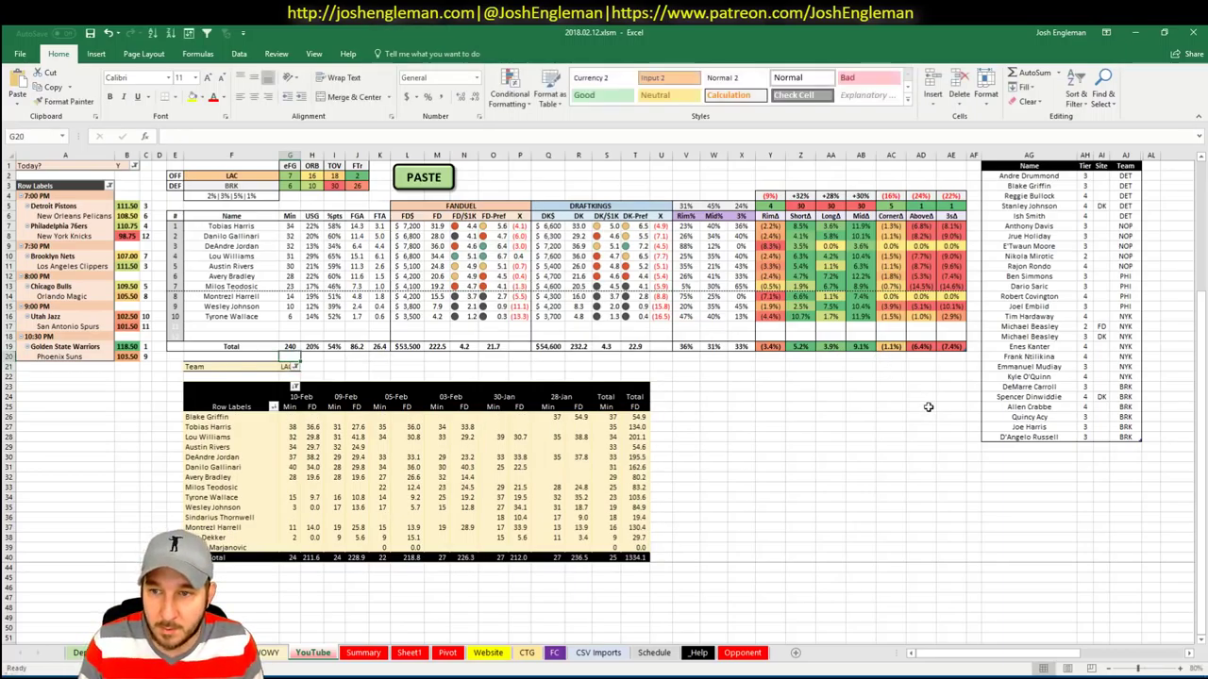
Add Tobias Harris to the end of the player picks table with tier 3
{"action": "left_click", "coordinate": [1041, 445]}
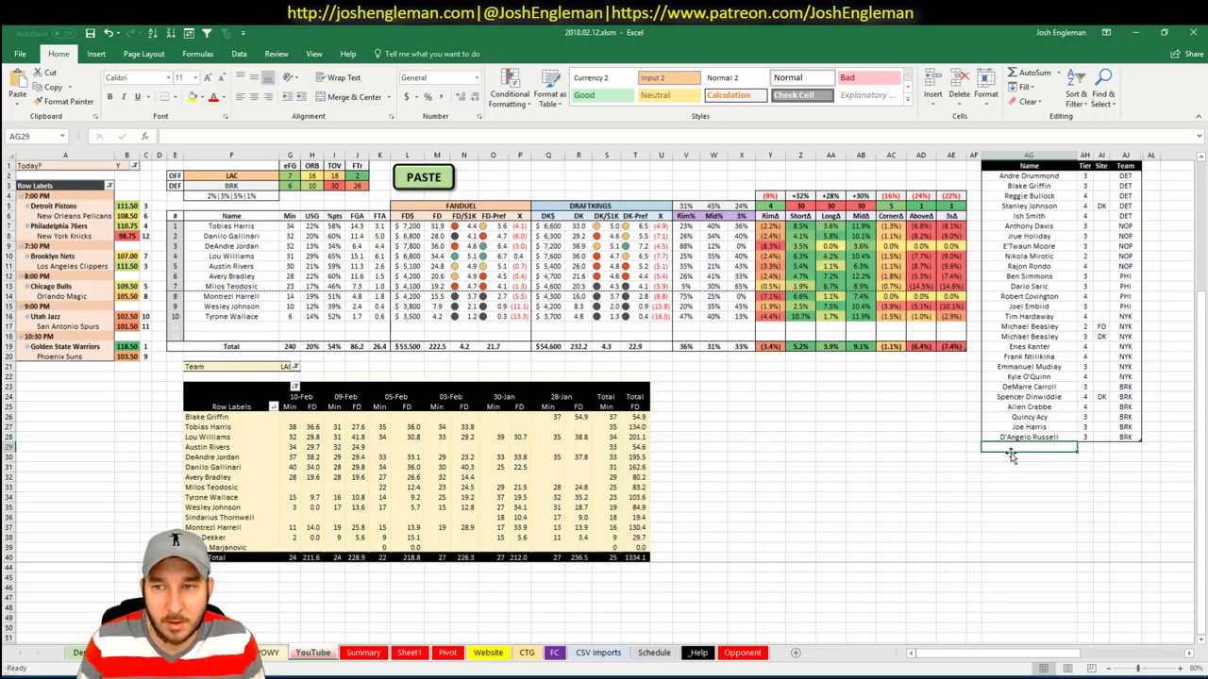
{"action": "type", "text": "To"}
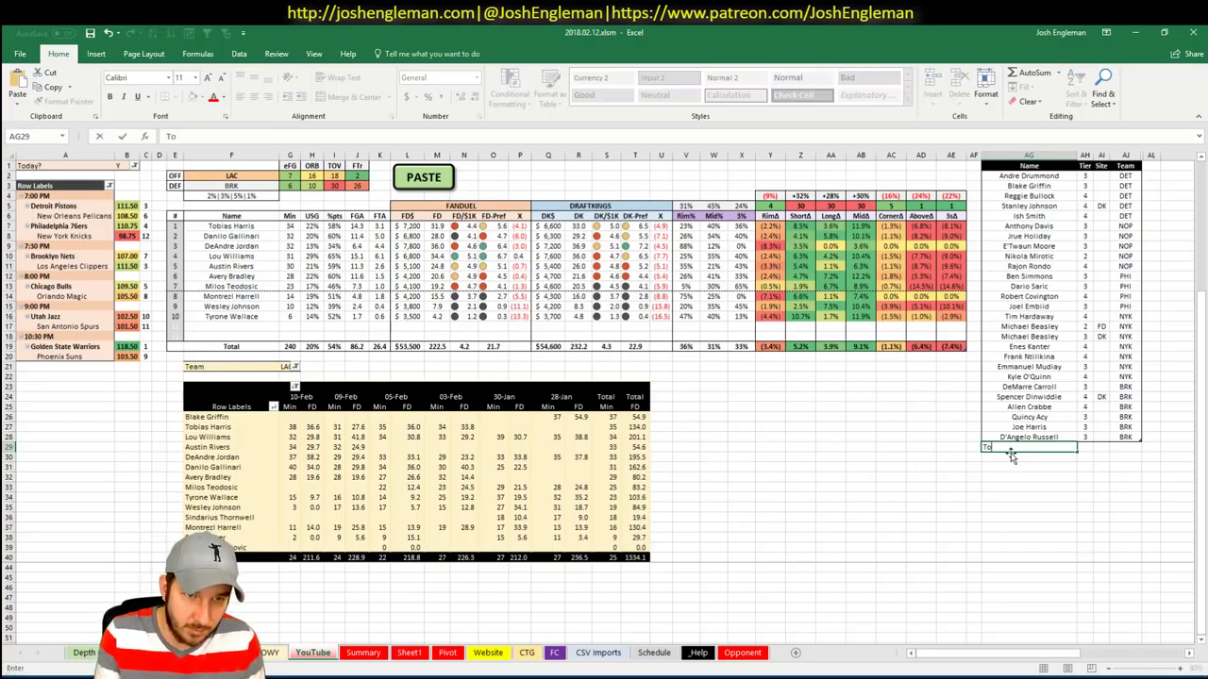
{"action": "type", "text": "bias Harris"}
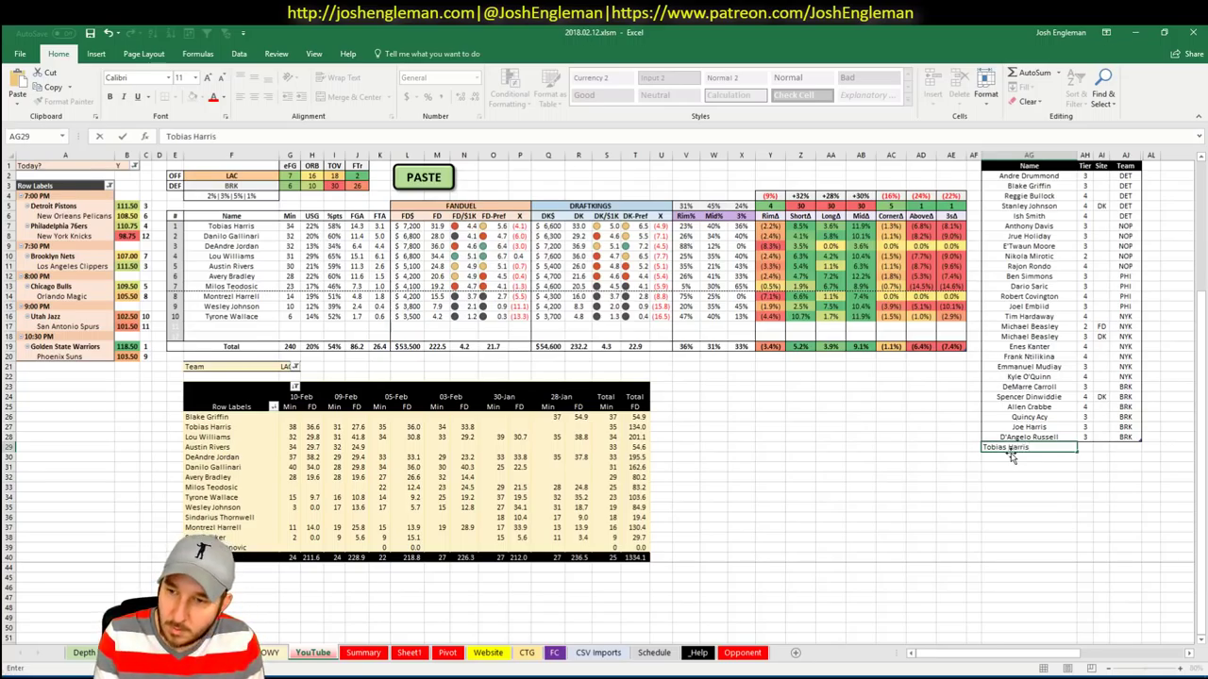
{"action": "key", "text": "Return"}
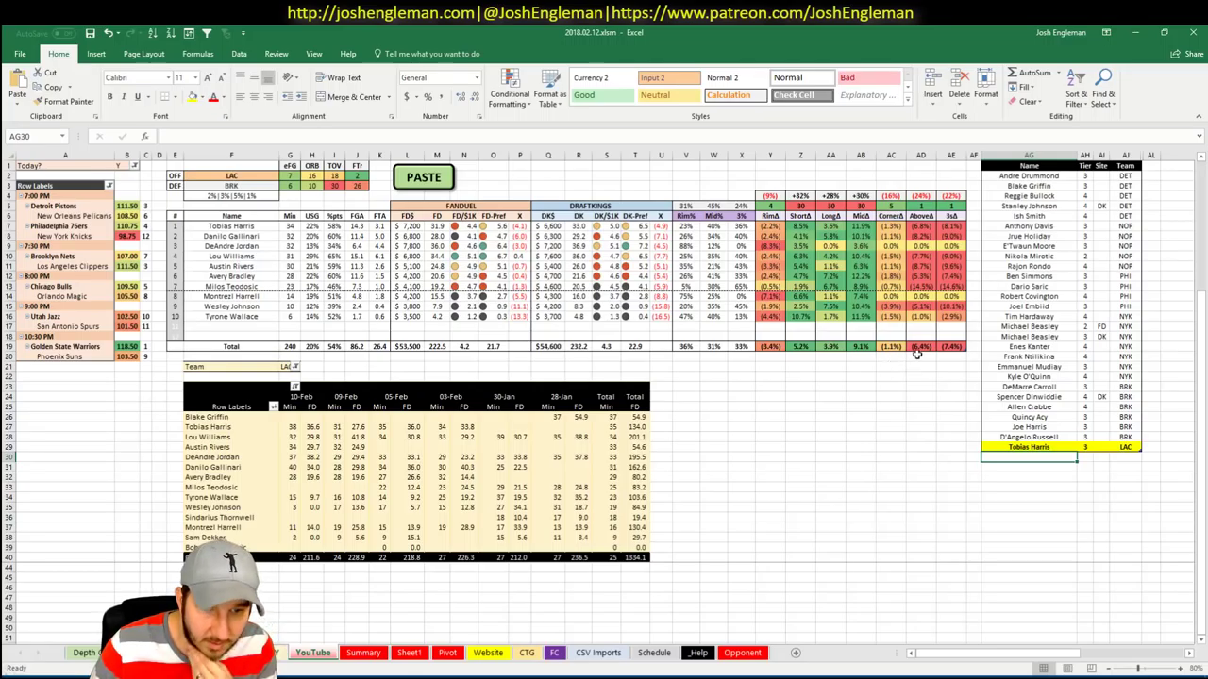
Add Danilo Gallinari to the player picks table with tier 3, correcting the surname's spelling to Gallinari
{"action": "type", "text": "Danilo"}
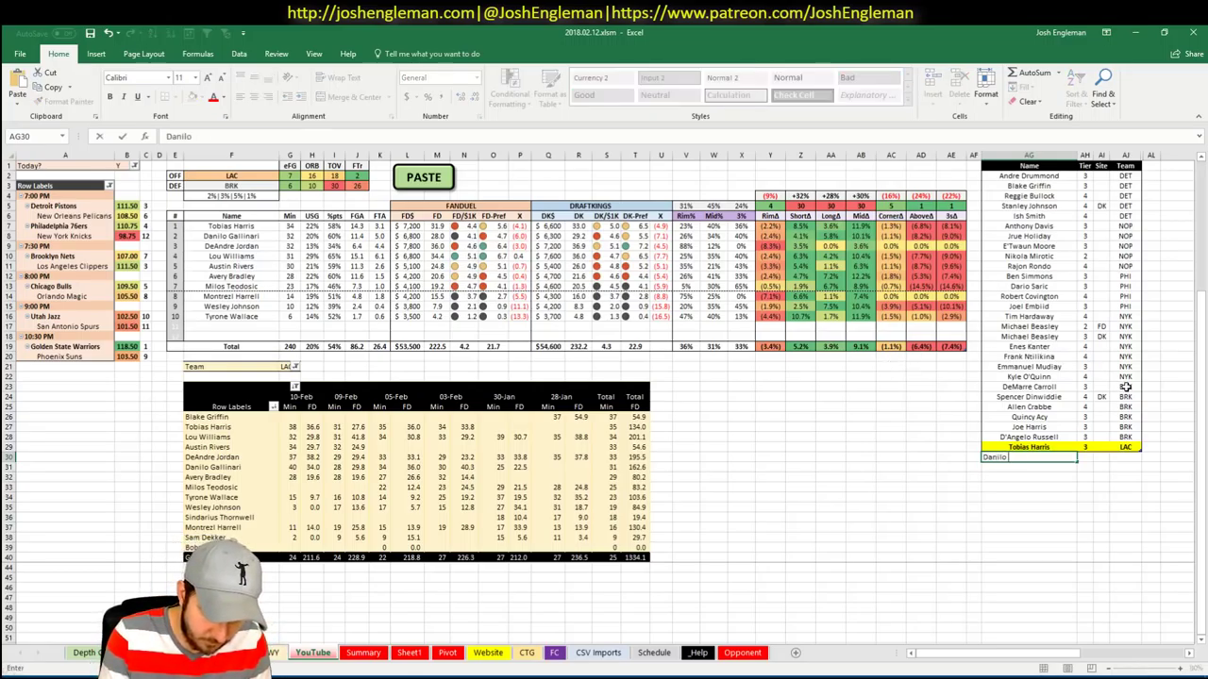
{"action": "type", "text": " Galinar"}
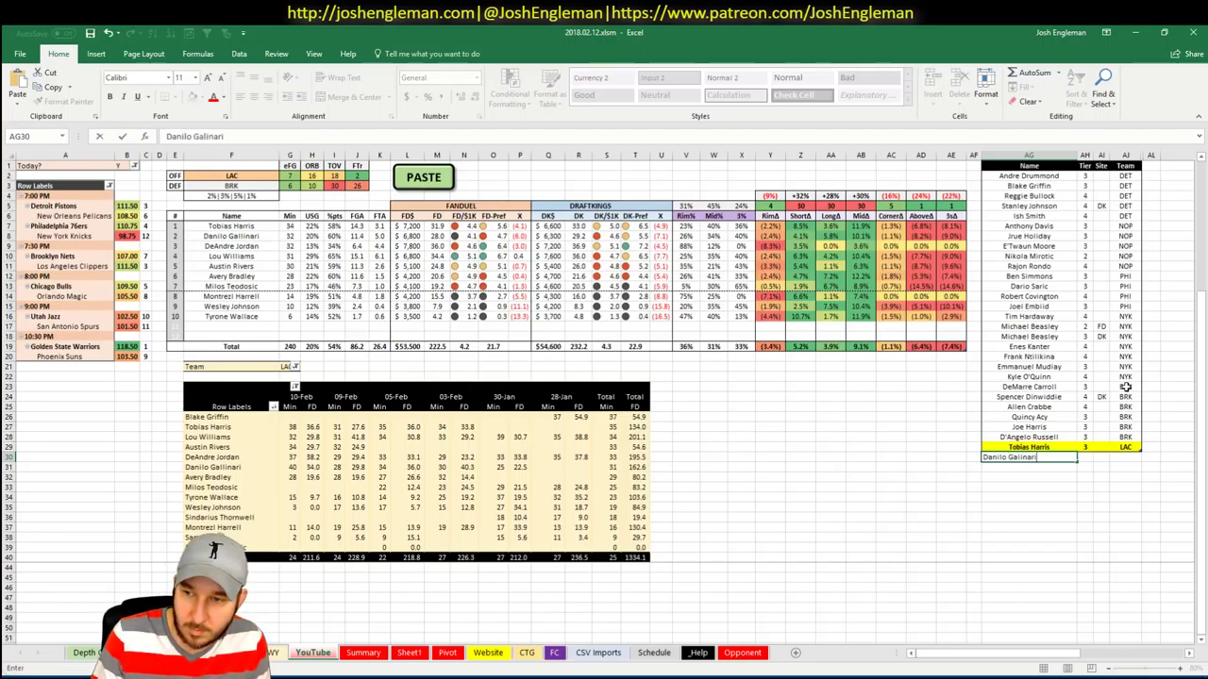
{"action": "type", "text": "i"}
{"action": "key", "text": "Return"}
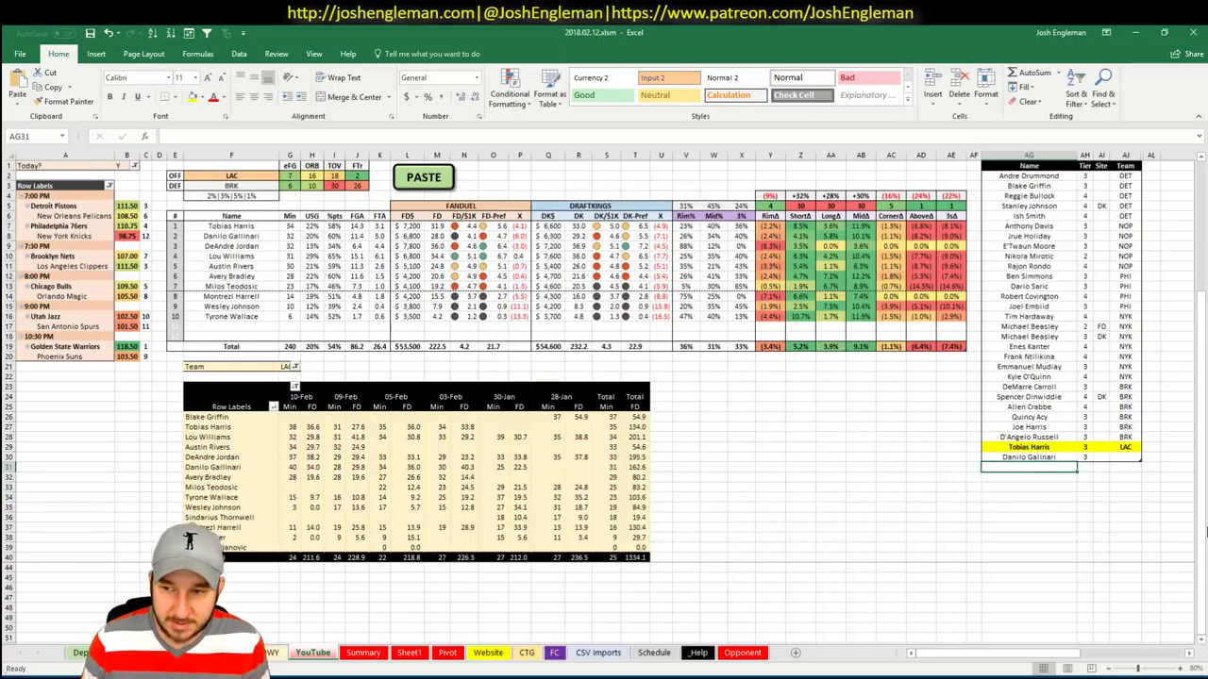
{"action": "key", "text": "Up"}
{"action": "key", "text": "F2"}
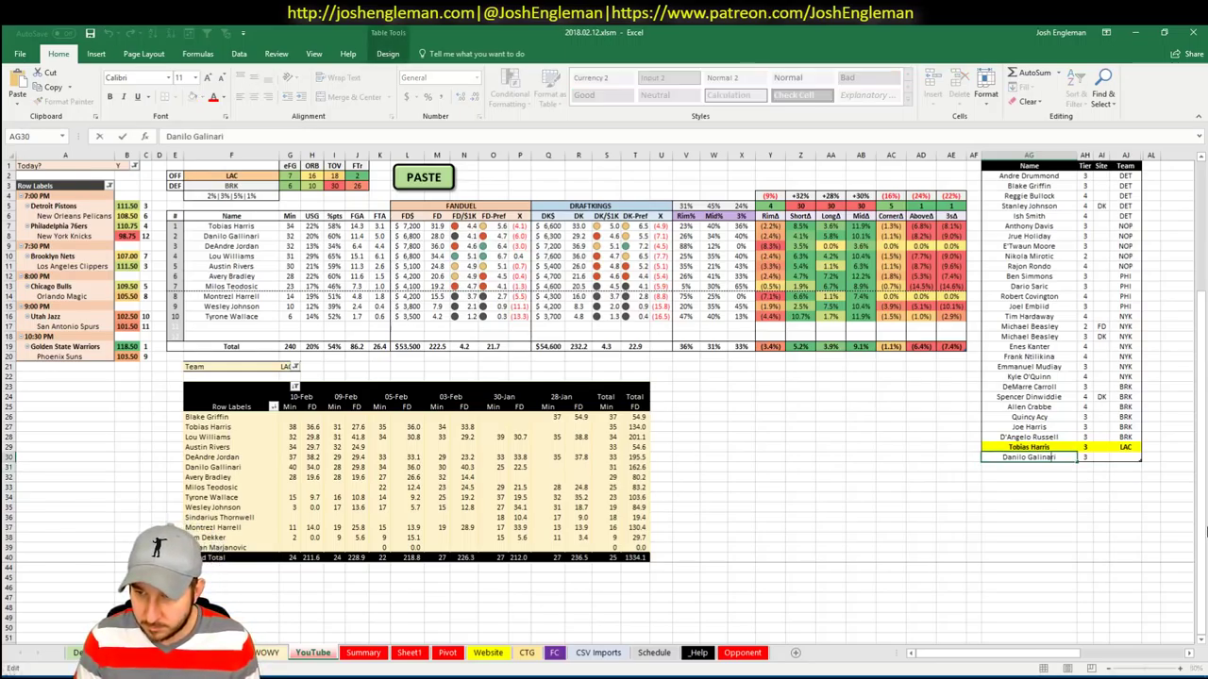
{"action": "key", "text": "Left"}
{"action": "key", "text": "Left"}
{"action": "key", "text": "Left"}
{"action": "key", "text": "Left"}
{"action": "key", "text": "Left"}
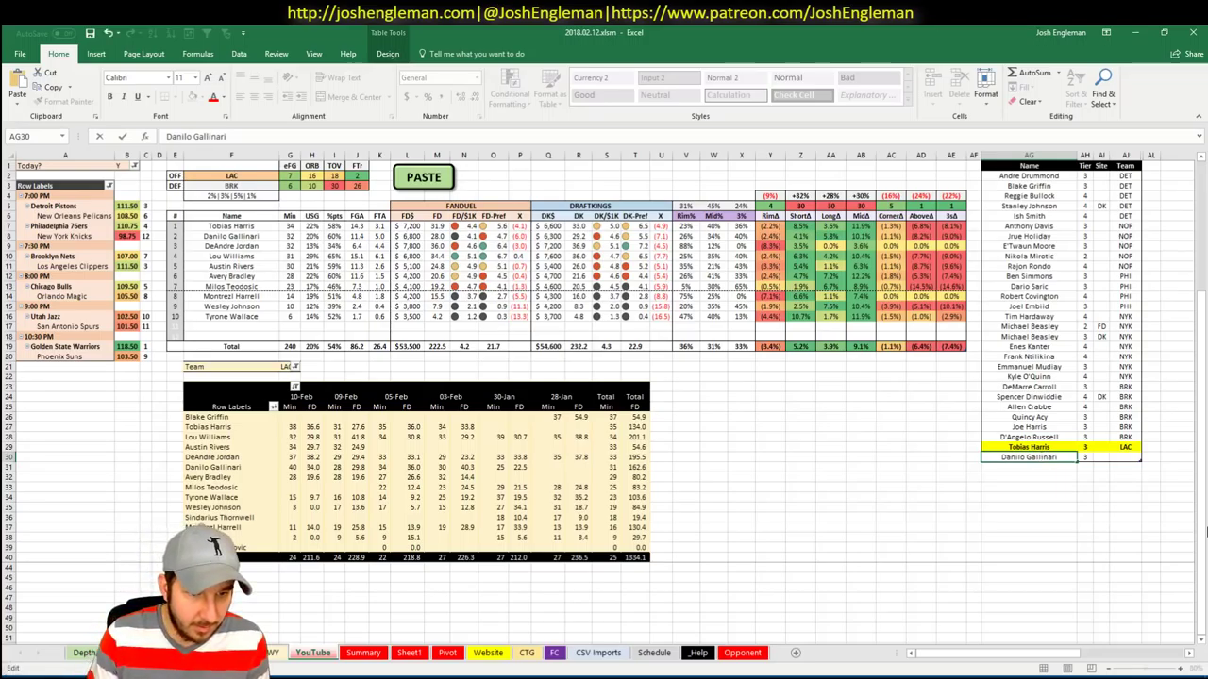
{"action": "key", "text": "Return"}
Add DeAndre Jordan to the player picks table with tier 3
{"action": "type", "text": "DeAndre Jord"}
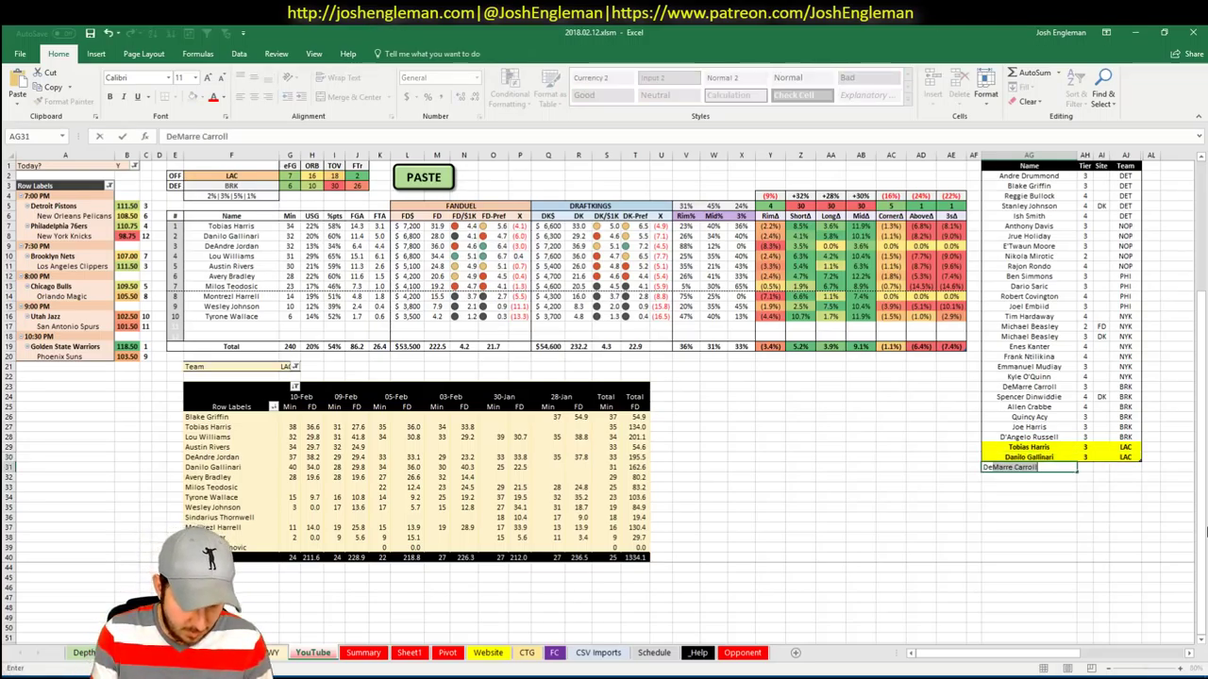
{"action": "type", "text": "an"}
{"action": "key", "text": "Tab"}
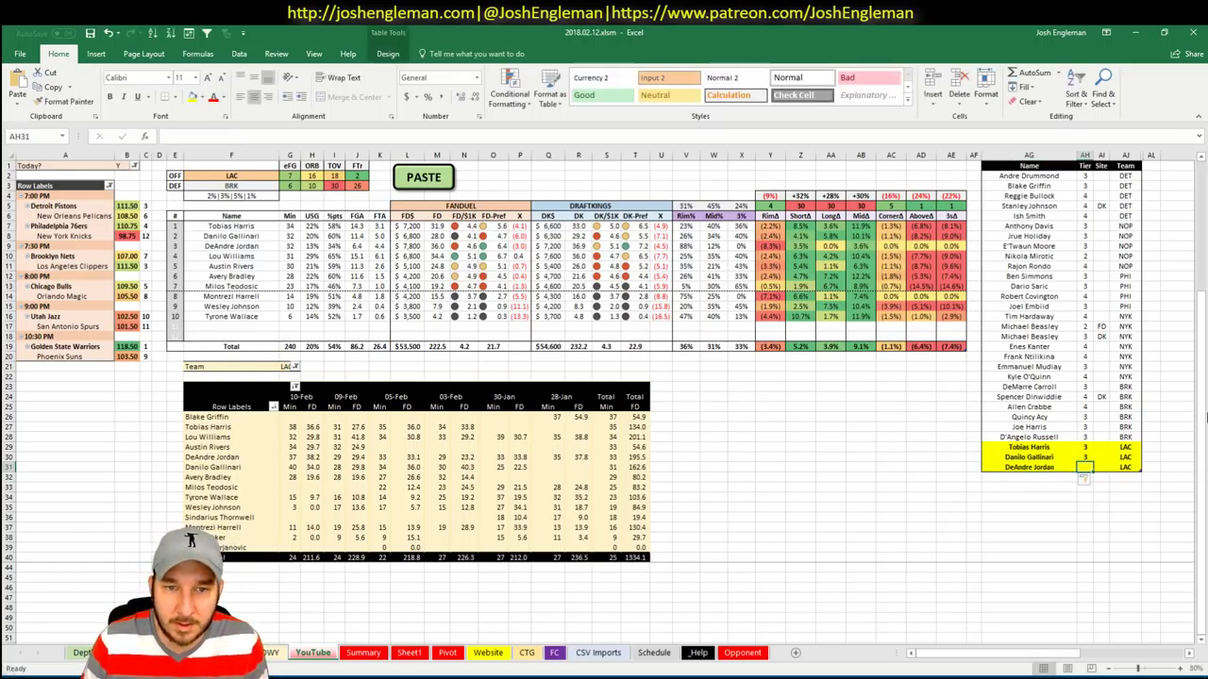
{"action": "key", "text": "Return"}
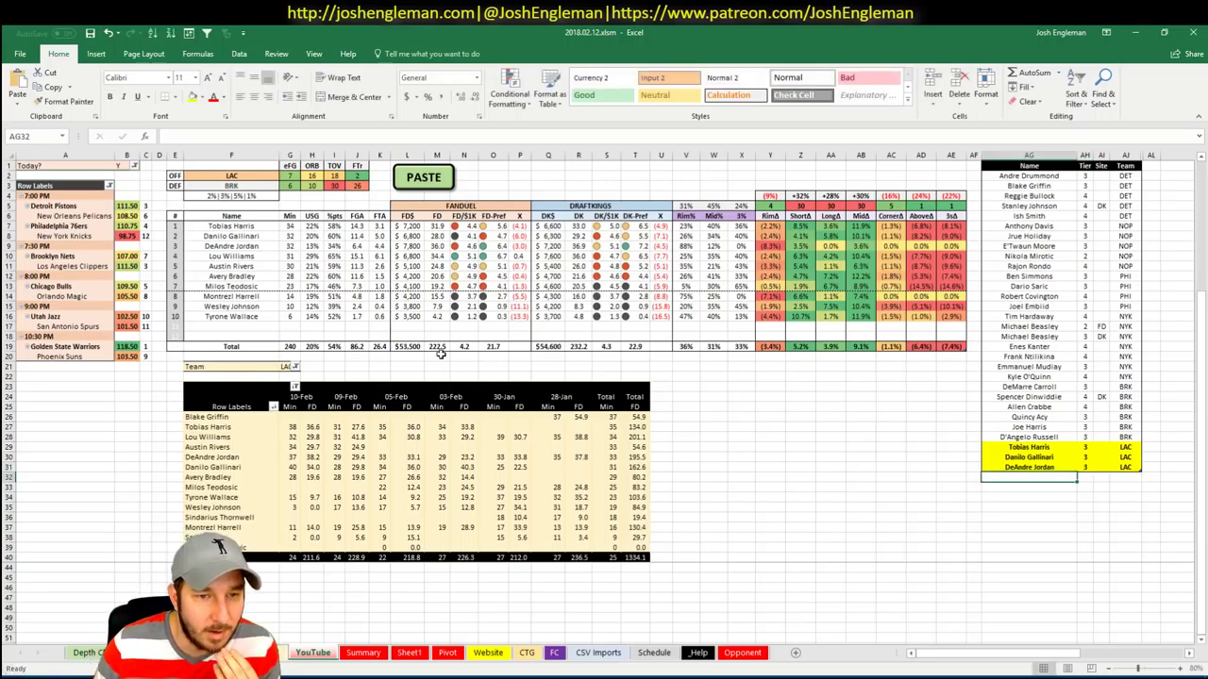
Switch to FantasyCruncher in the browser, review DeAndre Jordan's game log among the centers, and return to the Excel workbook
{"action": "key", "text": "alt+Tab"}
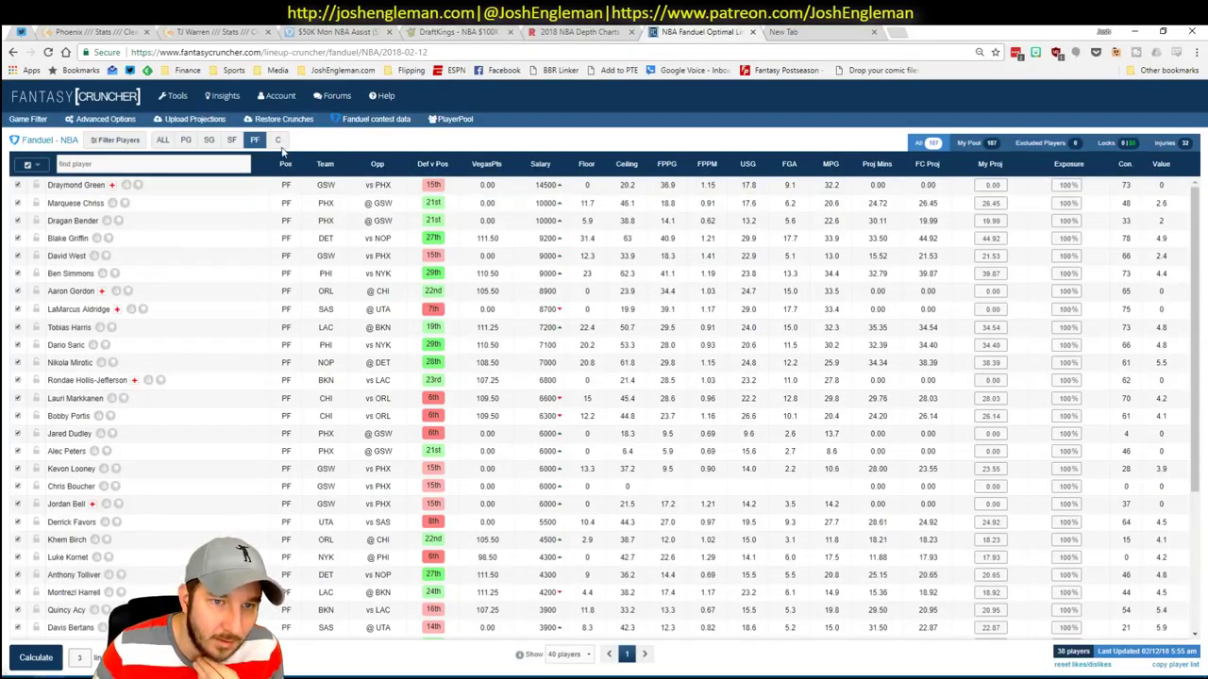
{"action": "left_click", "coordinate": [277, 139]}
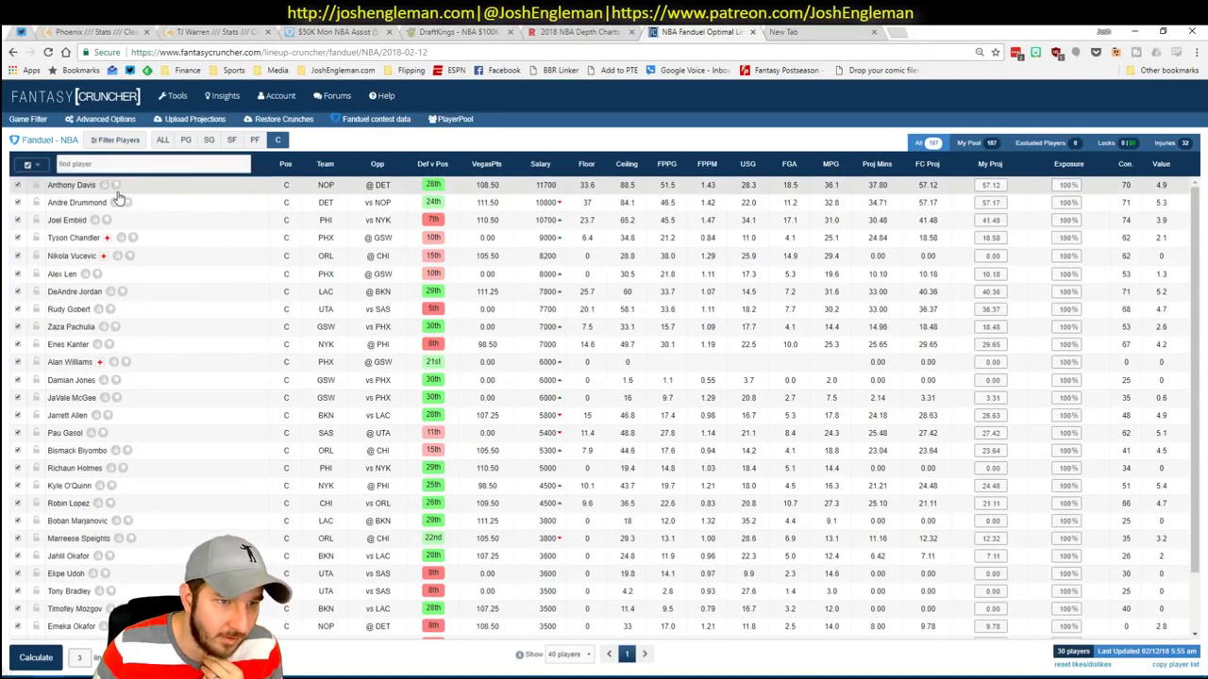
{"action": "left_click", "coordinate": [75, 293]}
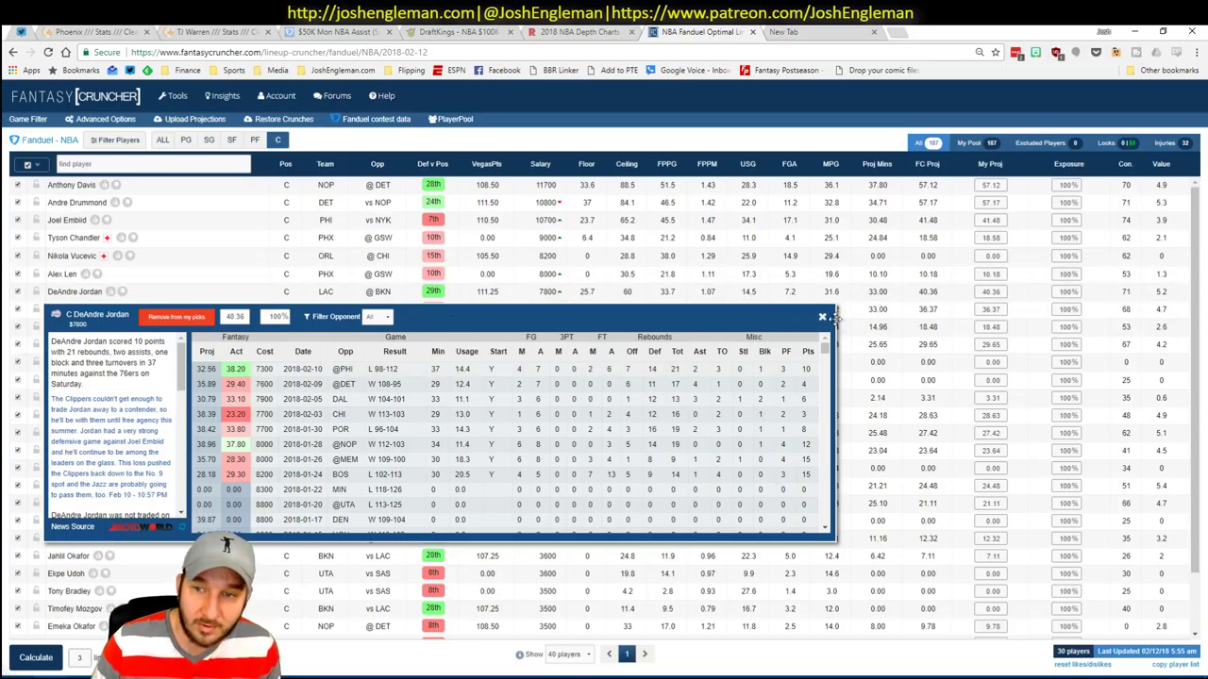
{"action": "left_click", "coordinate": [822, 317]}
{"action": "key", "text": "alt+Tab"}
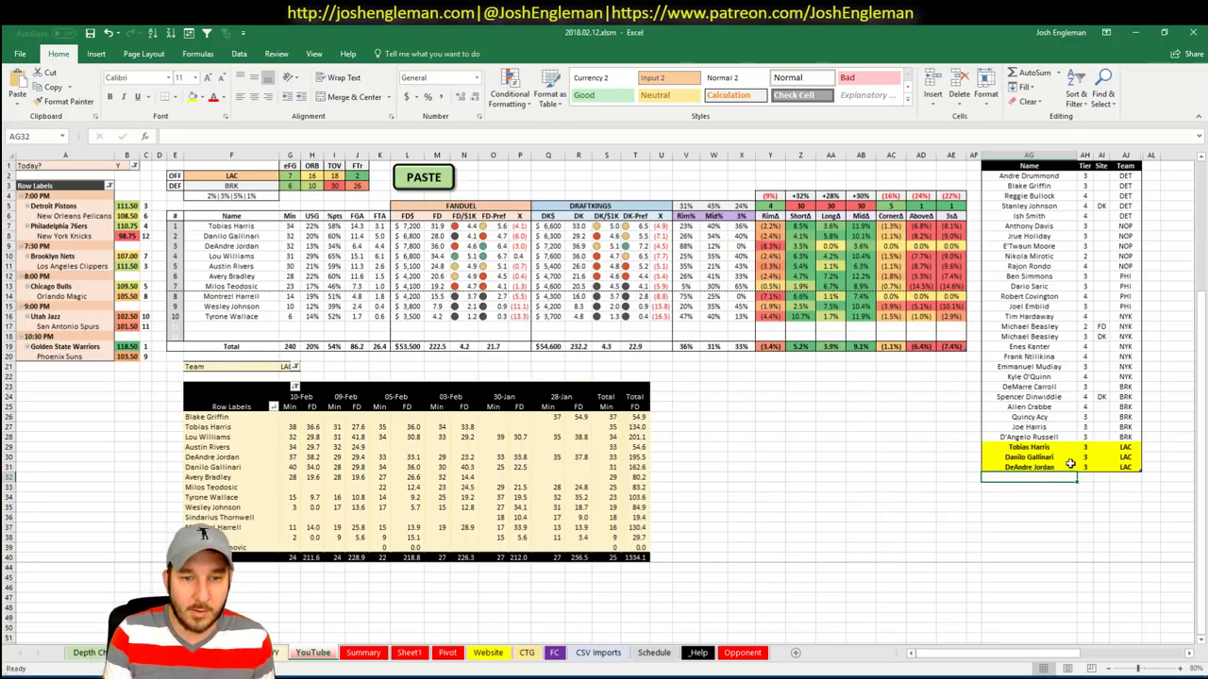
Add Lou Williams to the player picks table with tier 2
{"action": "type", "text": "Lo"}
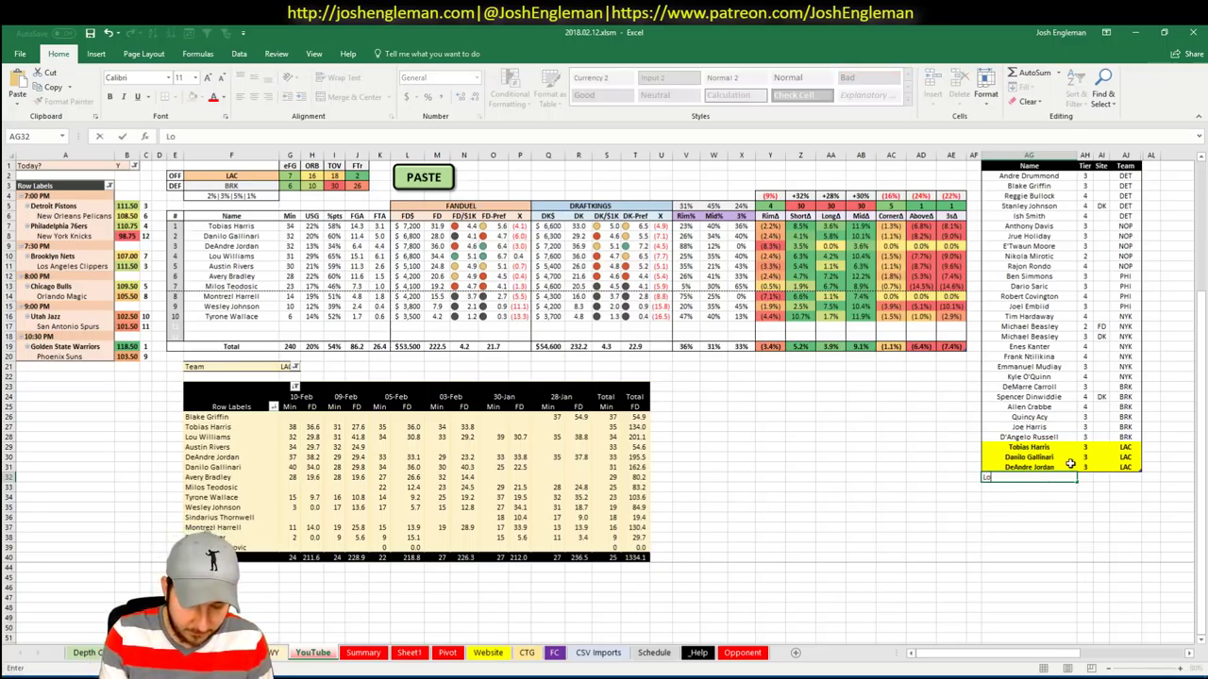
{"action": "type", "text": "u Williams"}
{"action": "key", "text": "Tab"}
{"action": "type", "text": "2"}
{"action": "key", "text": "Return"}
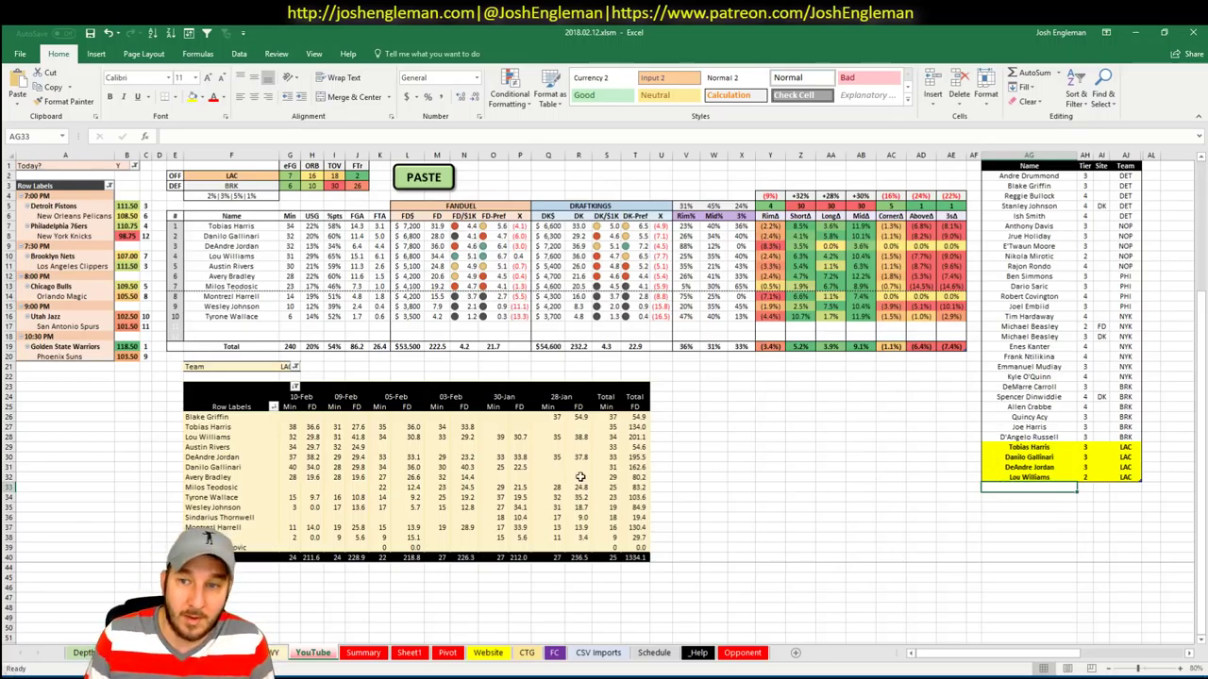
Collapse NYK and expand LAC in the Summary sheet's team pivot table to review the Clippers' player values
{"action": "left_click", "coordinate": [364, 652]}
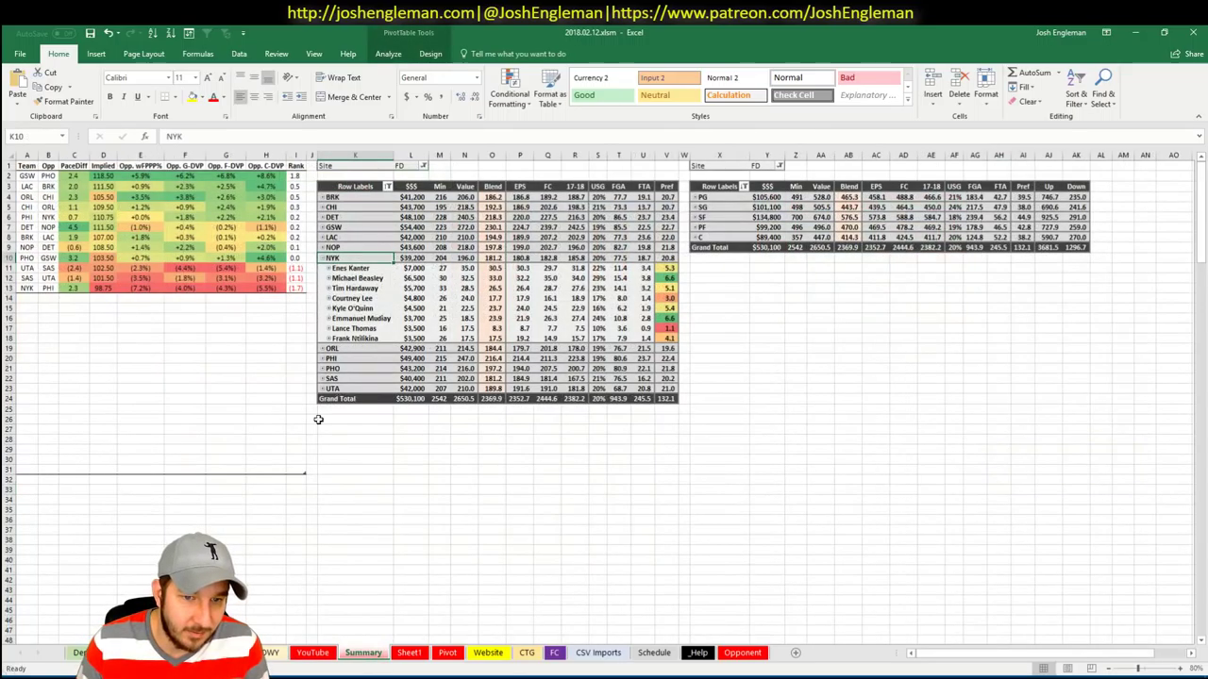
{"action": "left_click", "coordinate": [322, 257]}
{"action": "left_click", "coordinate": [323, 237]}
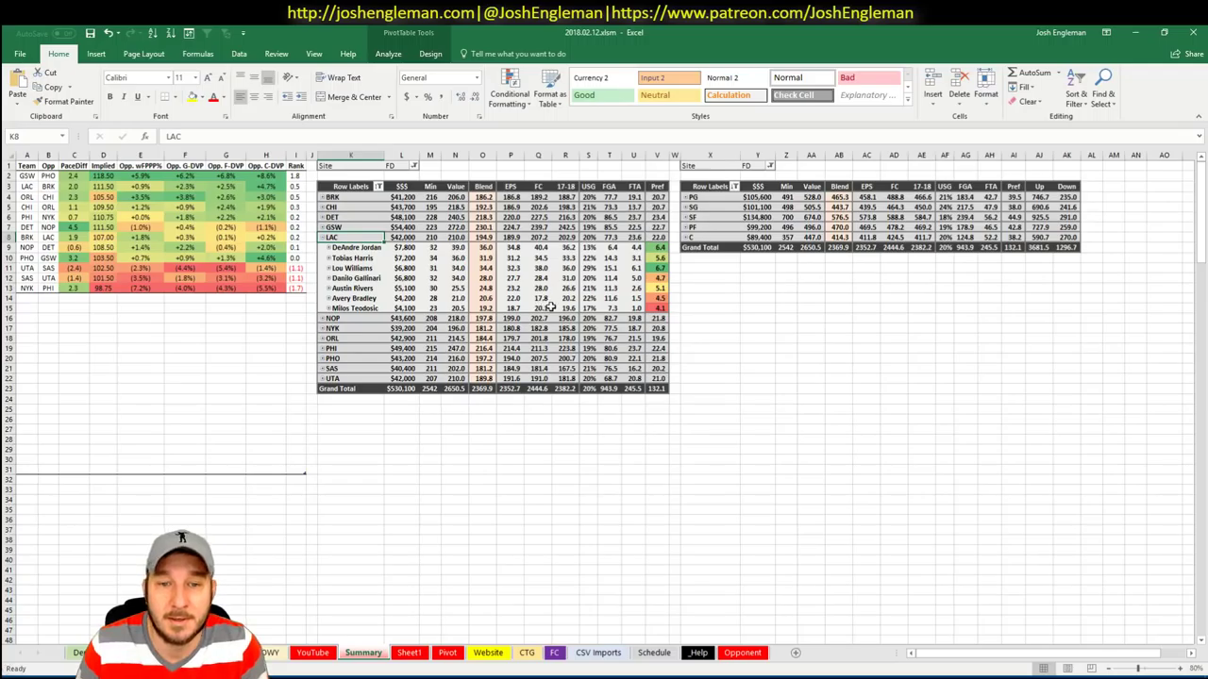
Add Austin Rivers to the player picks table on the YouTube sheet with tier 3
{"action": "left_click", "coordinate": [307, 653]}
{"action": "type", "text": "Au"}
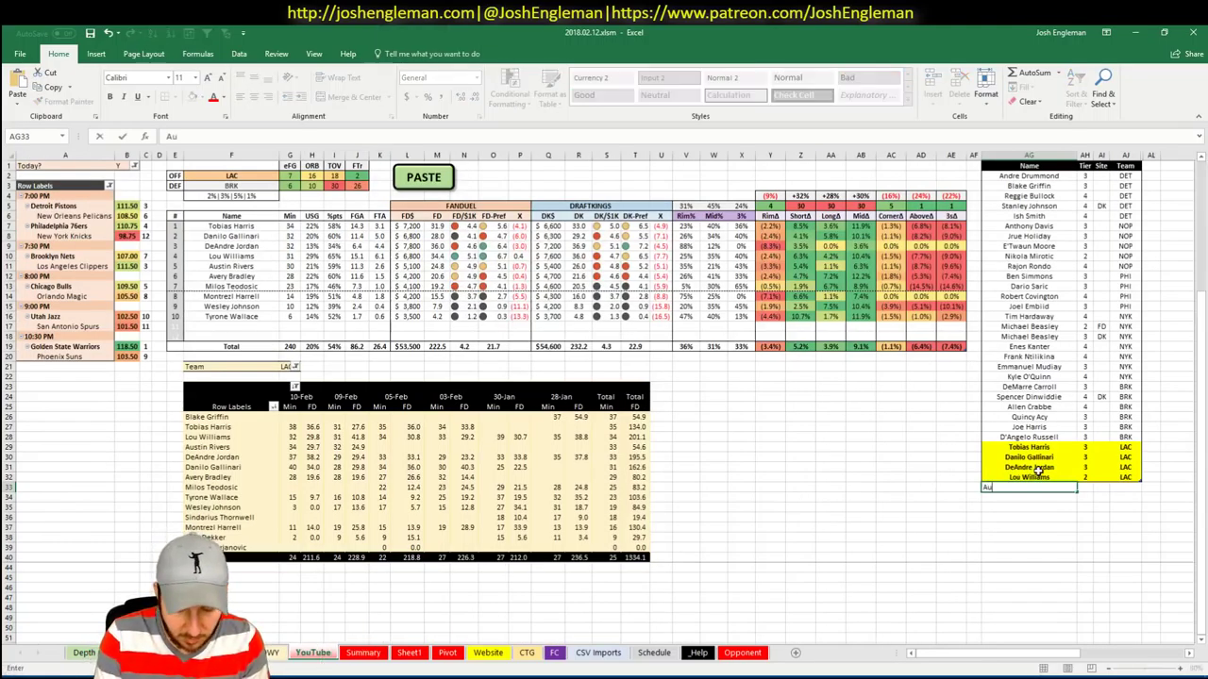
{"action": "type", "text": "stin Rivers"}
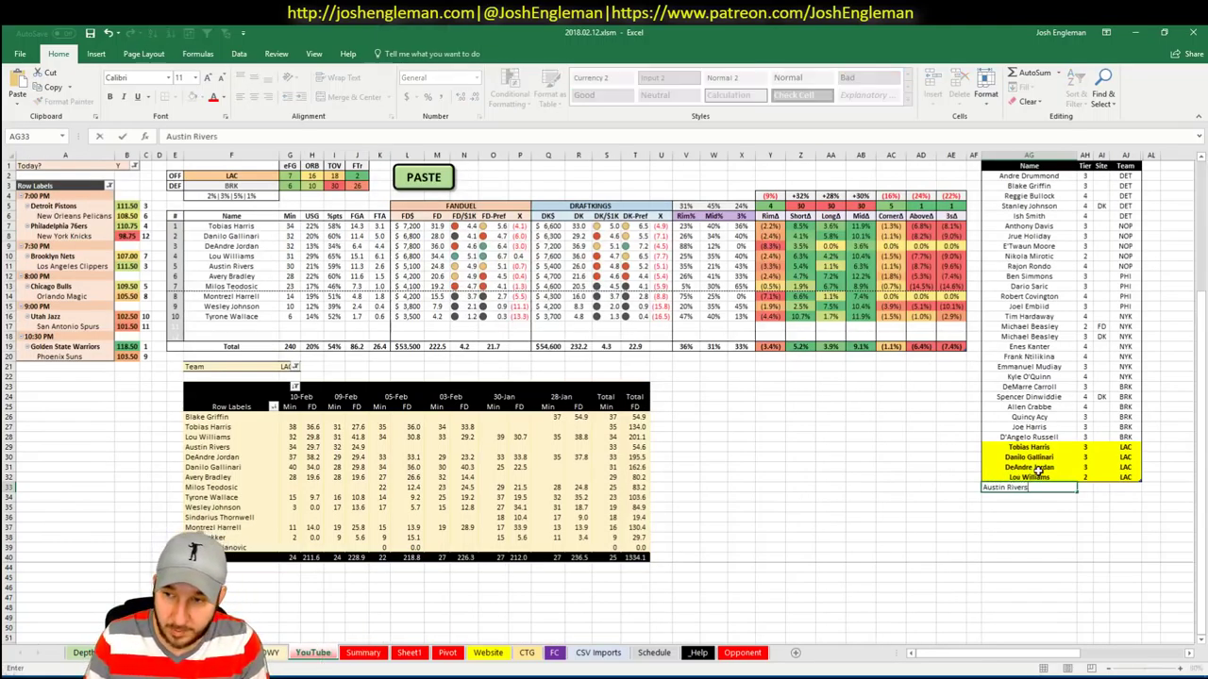
{"action": "key", "text": "Return"}
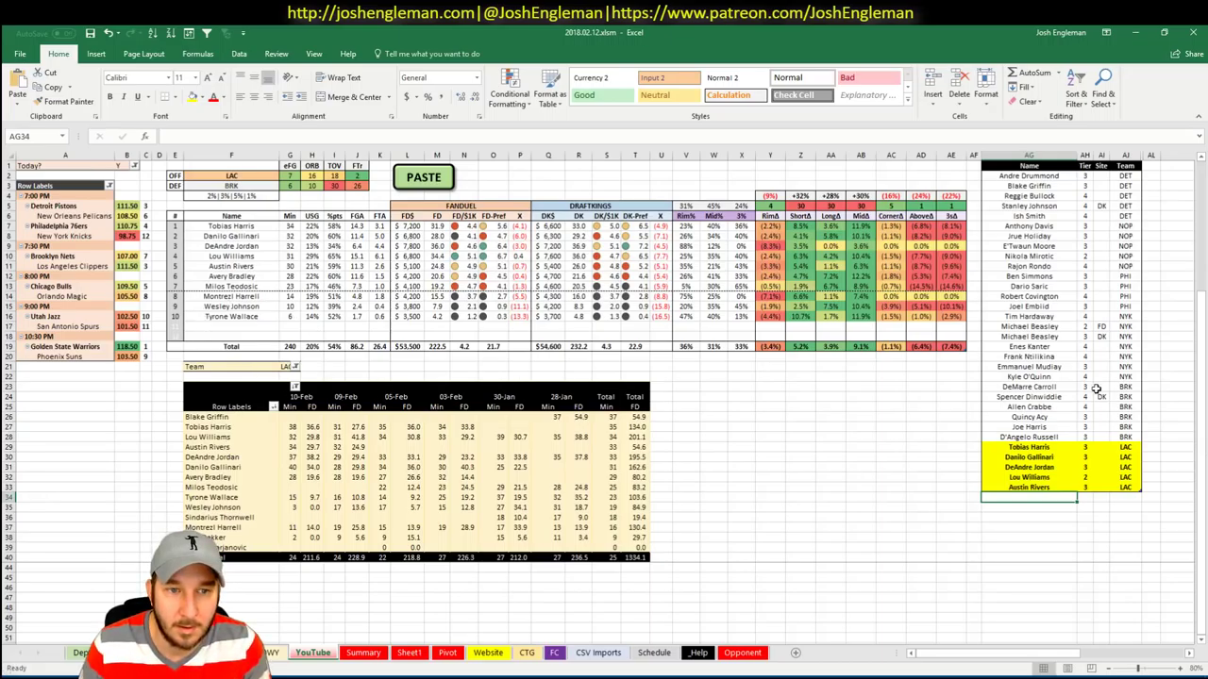
Open the Fantasy5x5 site in a new browser tab and check its Today's Best Spots ranking
{"action": "key", "text": "alt+Tab"}
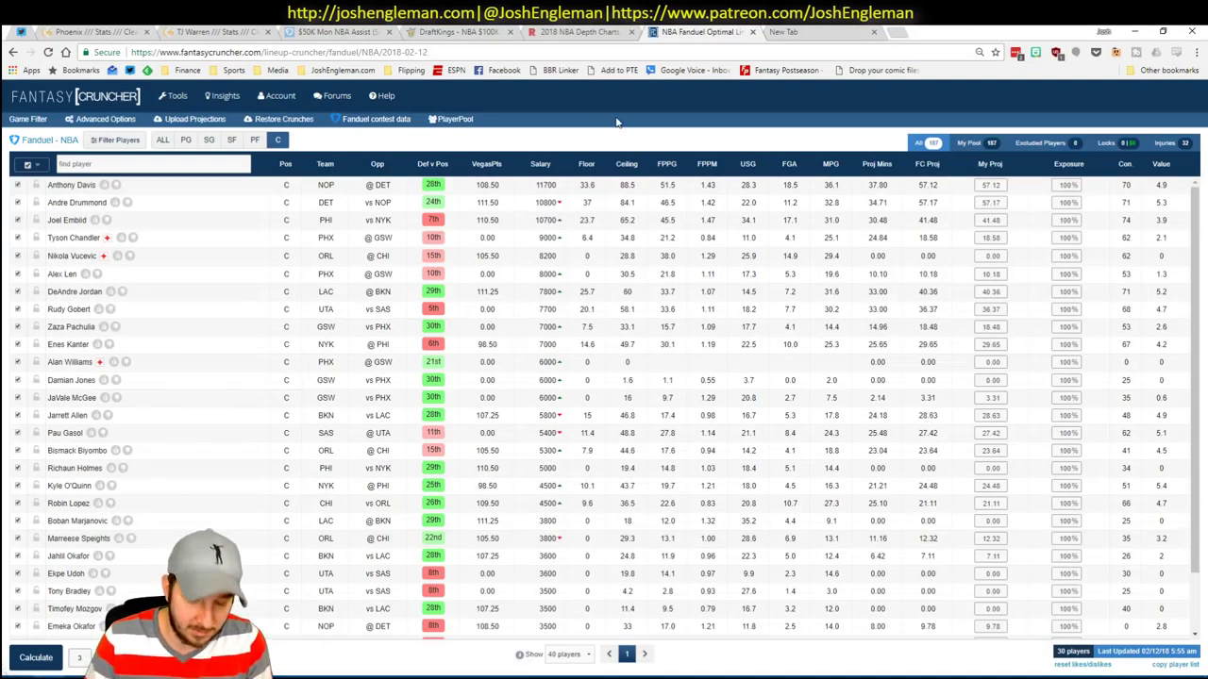
{"action": "key", "text": "ctrl+t"}
{"action": "type", "text": "fantasy"}
{"action": "key", "text": "Return"}
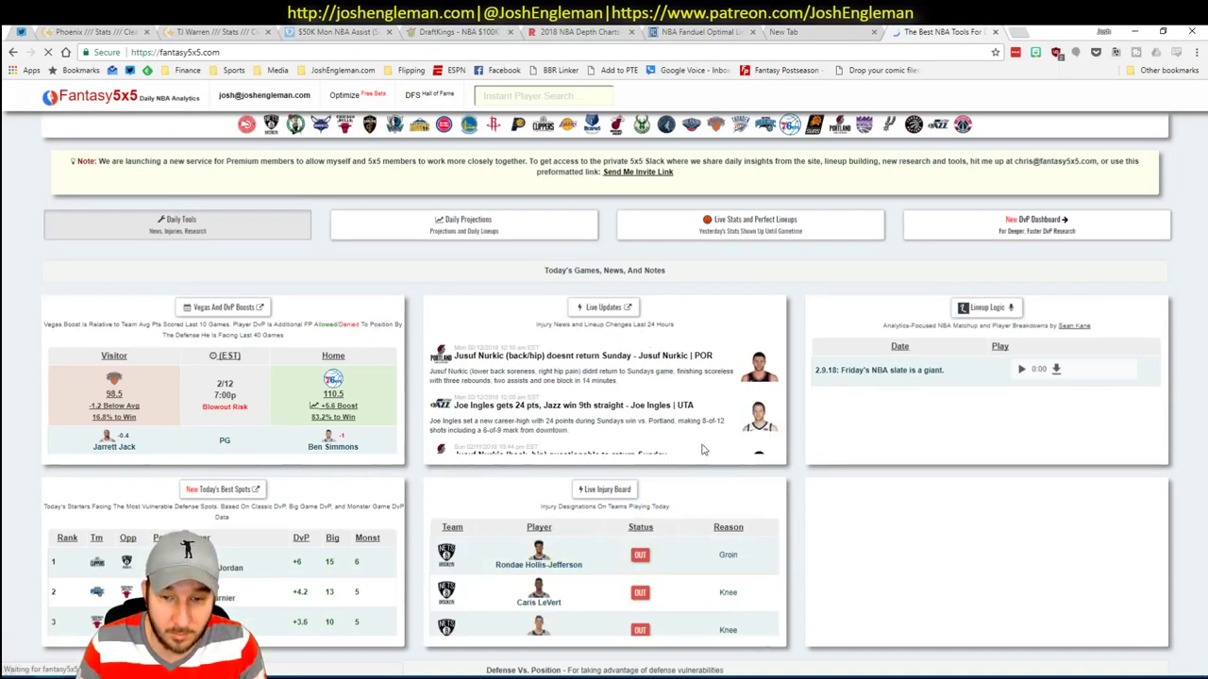
{"action": "left_click", "coordinate": [223, 489]}
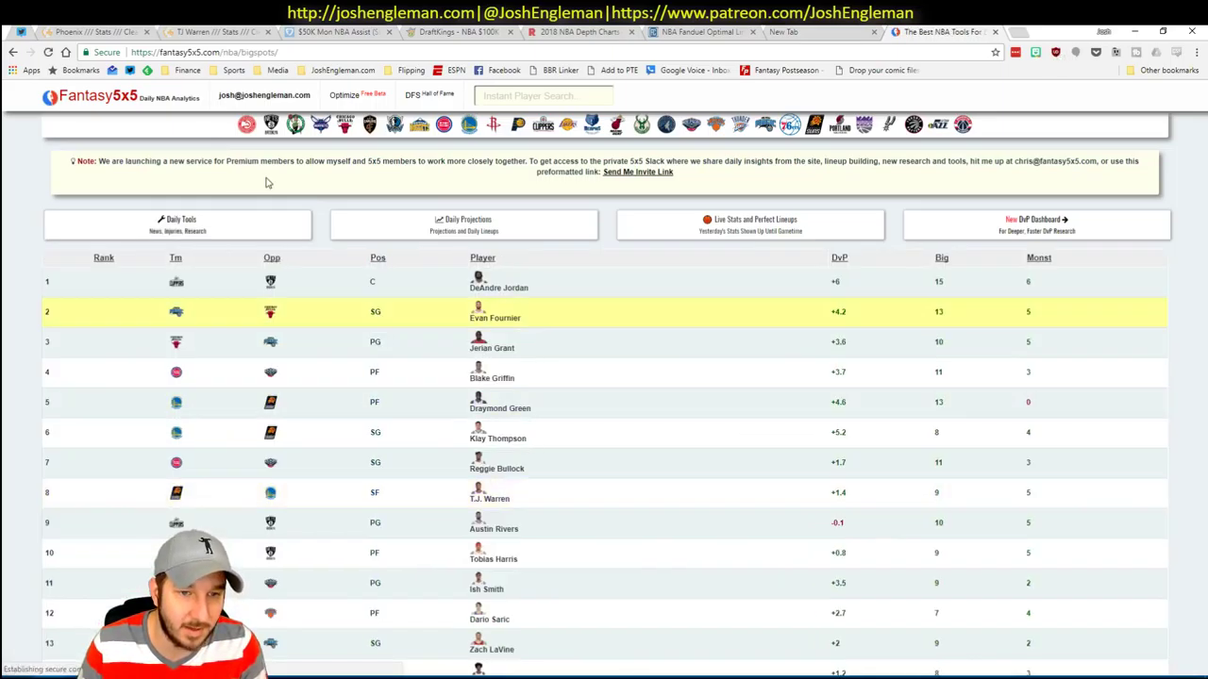
{"action": "left_click", "coordinate": [14, 53]}
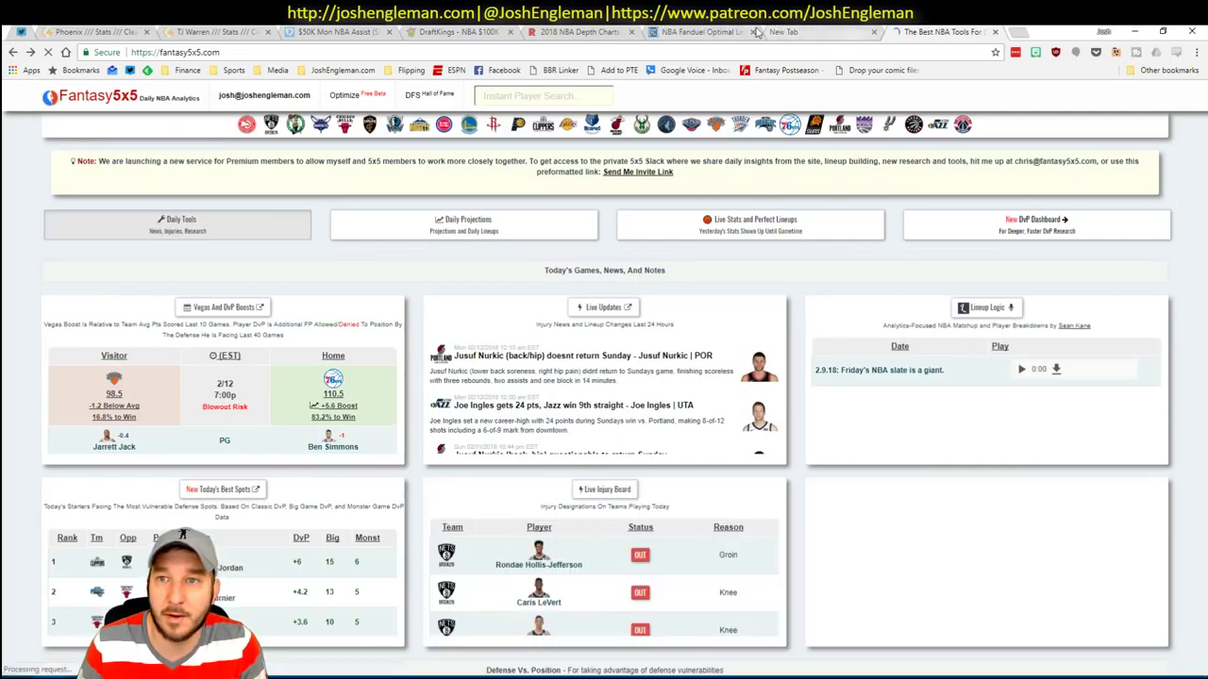
Look up DeAndre Jordan on Fantasy5x5, examine his Teammate Stack Volatility chart, and return to the FantasyCruncher page
{"action": "left_click", "coordinate": [540, 97]}
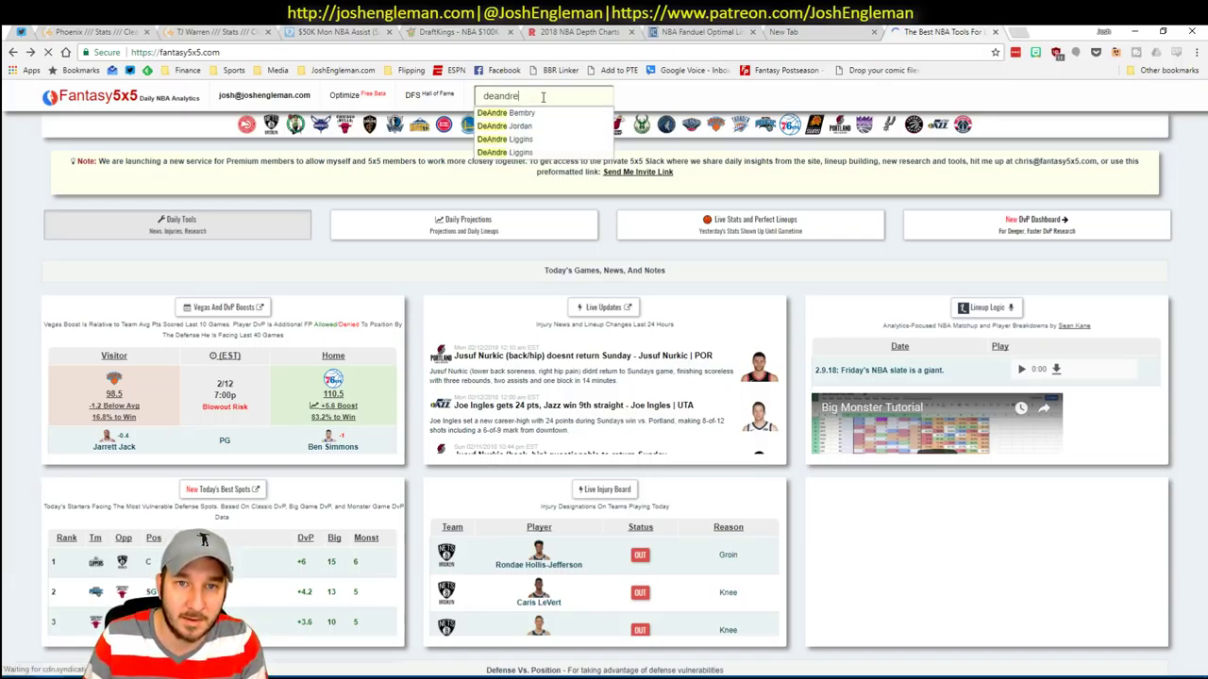
{"action": "left_click", "coordinate": [536, 129]}
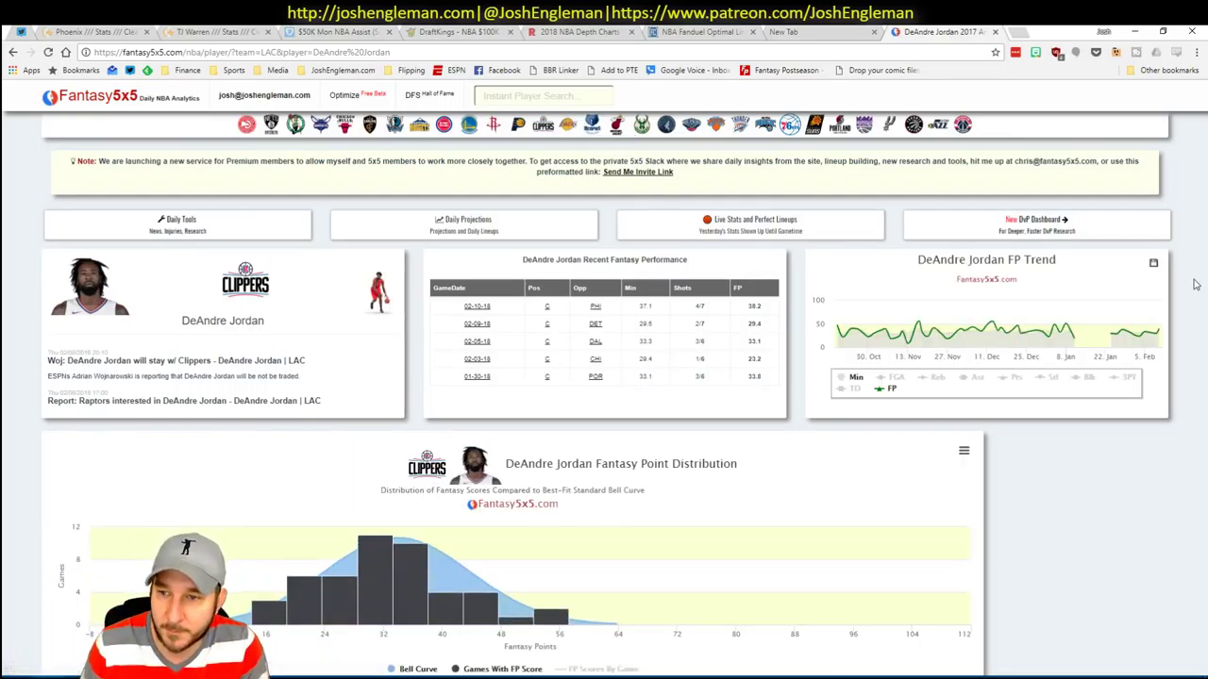
{"action": "scroll", "coordinate": [1160, 298], "scroll_direction": "down", "scroll_amount": 15}
{"action": "scroll", "coordinate": [1161, 298], "scroll_direction": "down", "scroll_amount": 4}
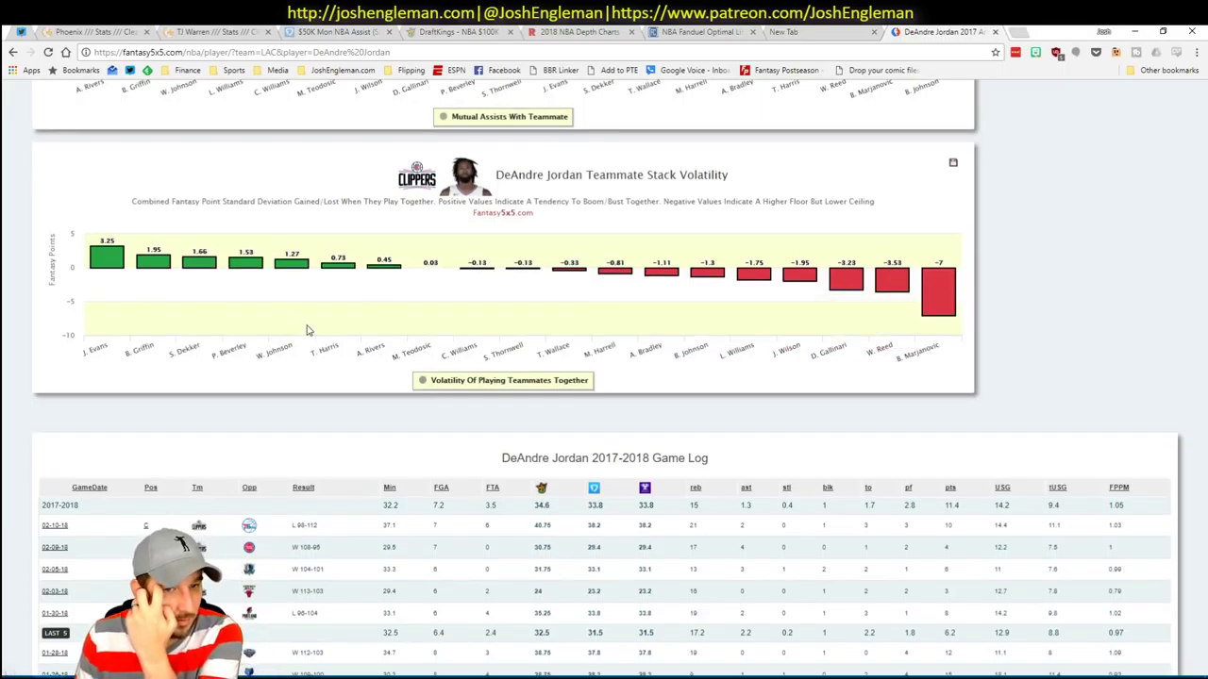
{"action": "mouse_move", "coordinate": [349, 273]}
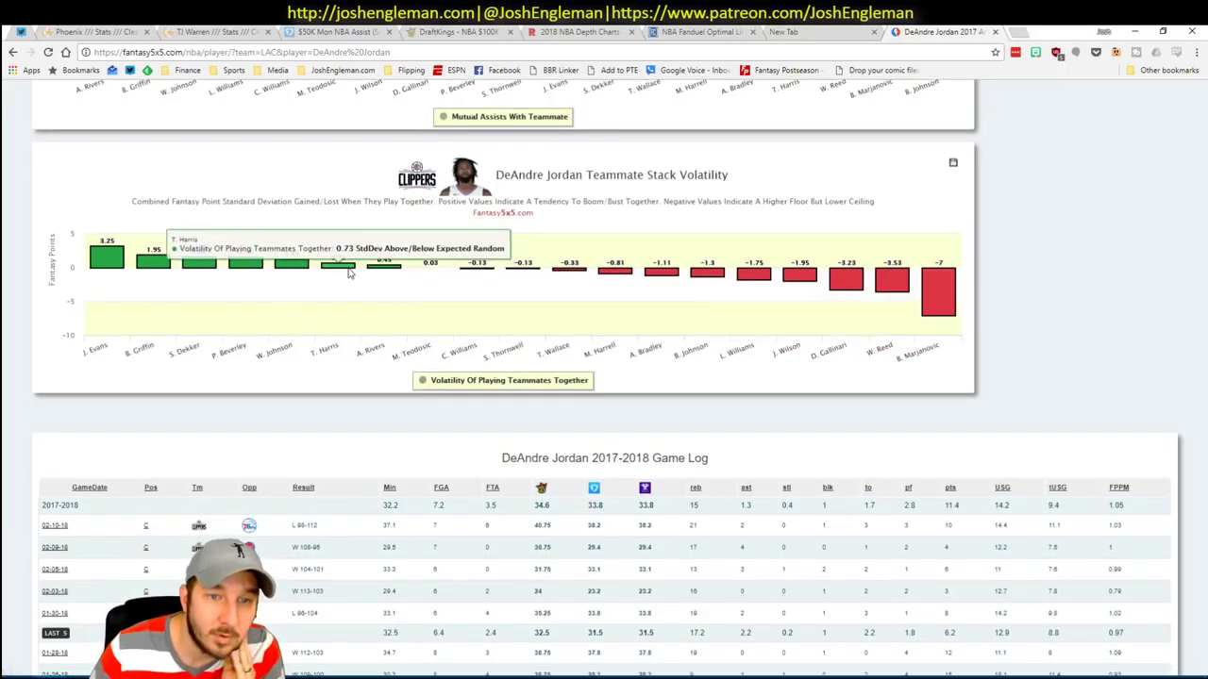
{"action": "mouse_move", "coordinate": [388, 273]}
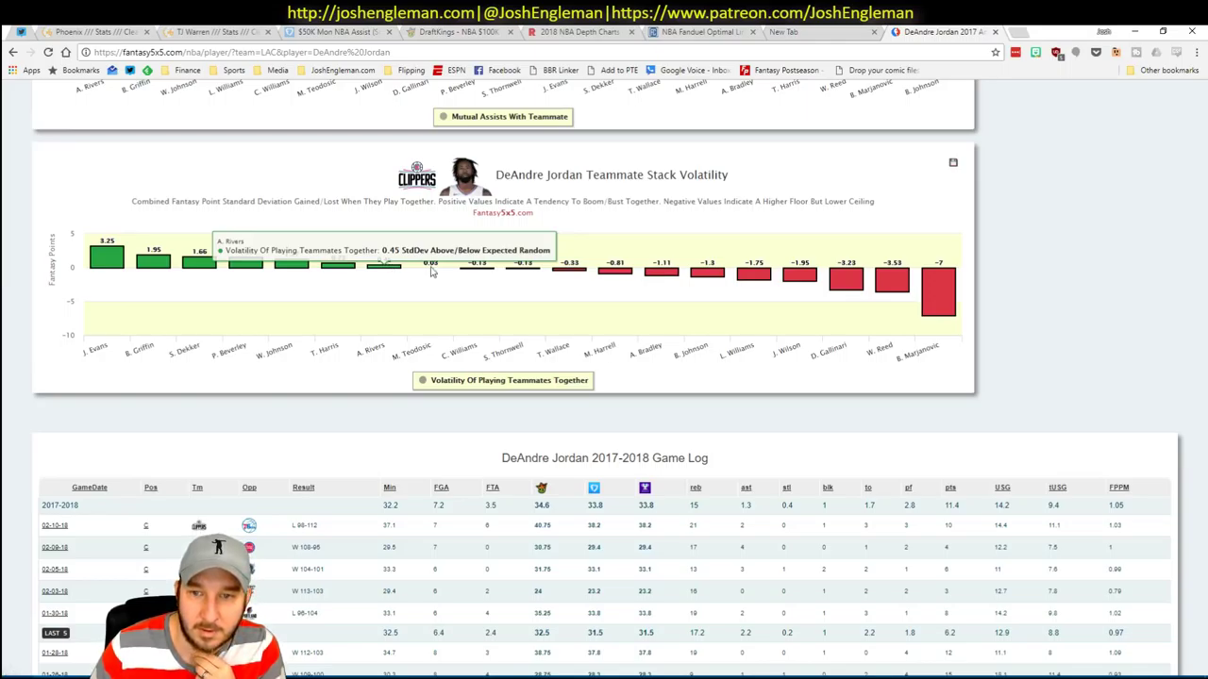
{"action": "mouse_move", "coordinate": [675, 281]}
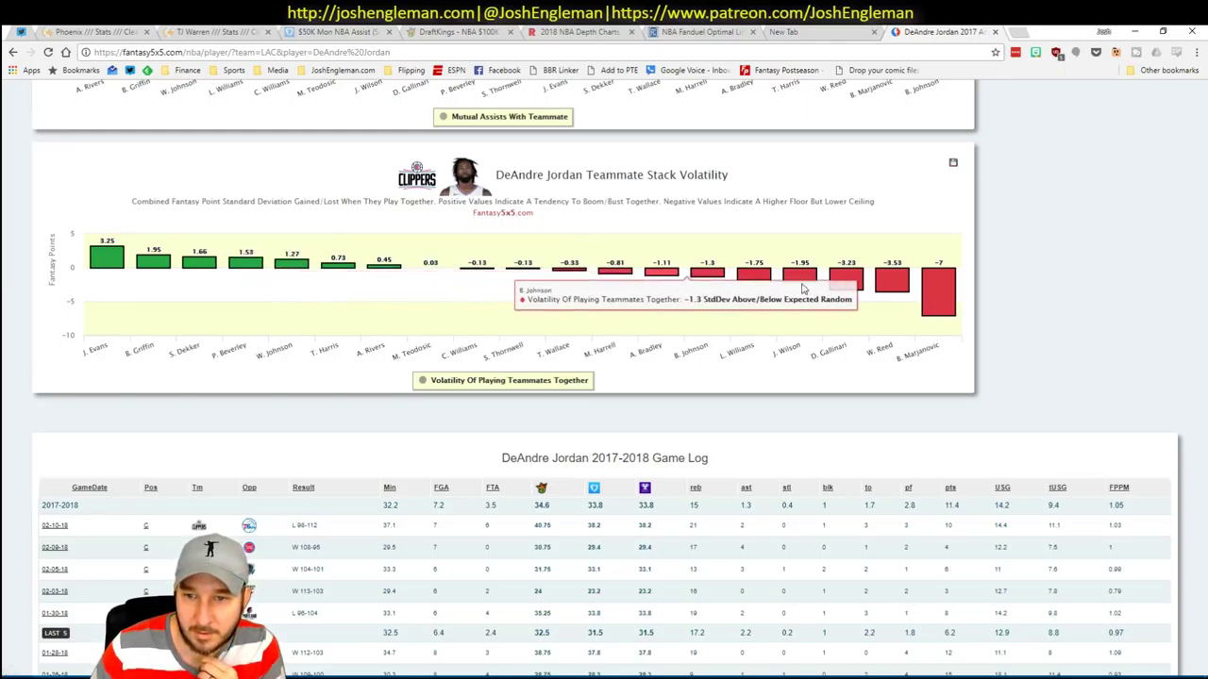
{"action": "mouse_move", "coordinate": [750, 274]}
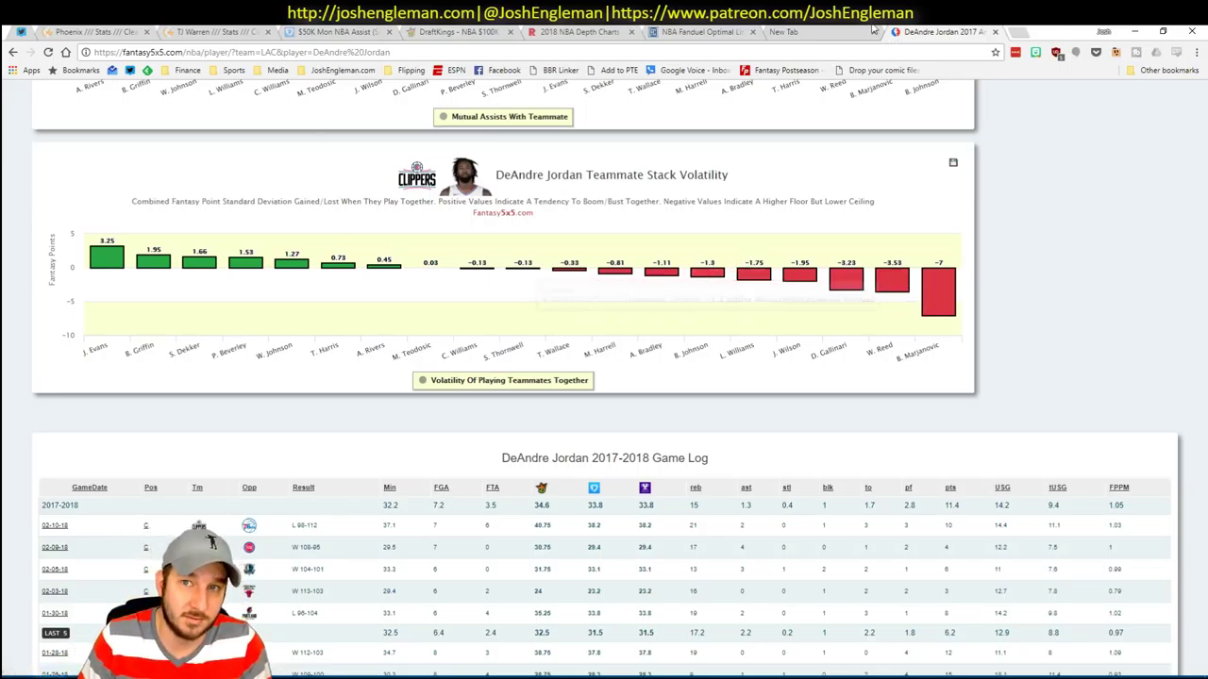
{"action": "left_click", "coordinate": [720, 31]}
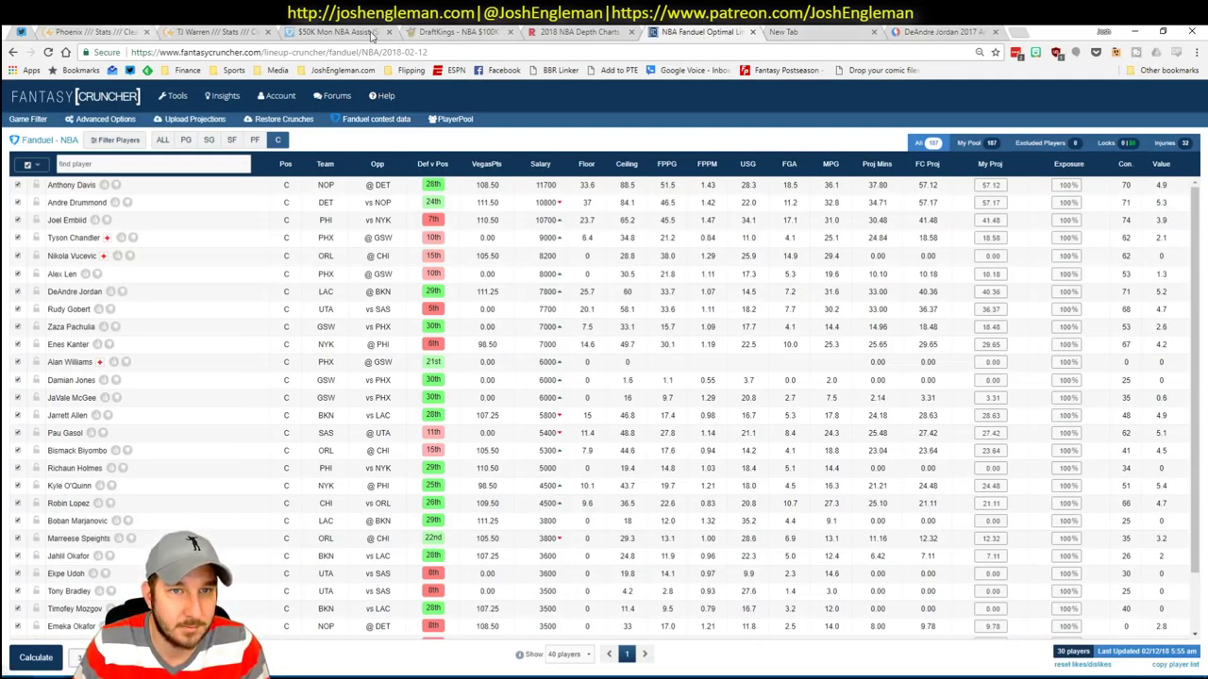
Switch to the Excel workbook and add Avery Bradley to the player picks table with tier 4
{"action": "key", "text": "alt+Tab"}
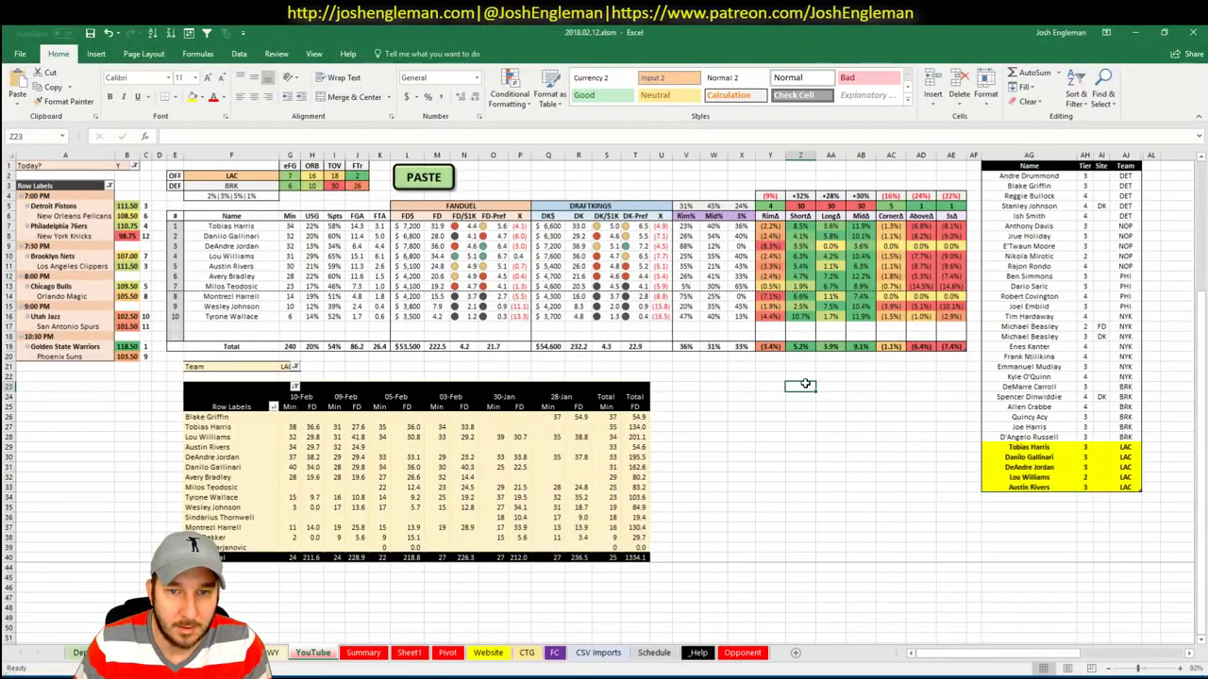
{"action": "left_click", "coordinate": [1063, 496]}
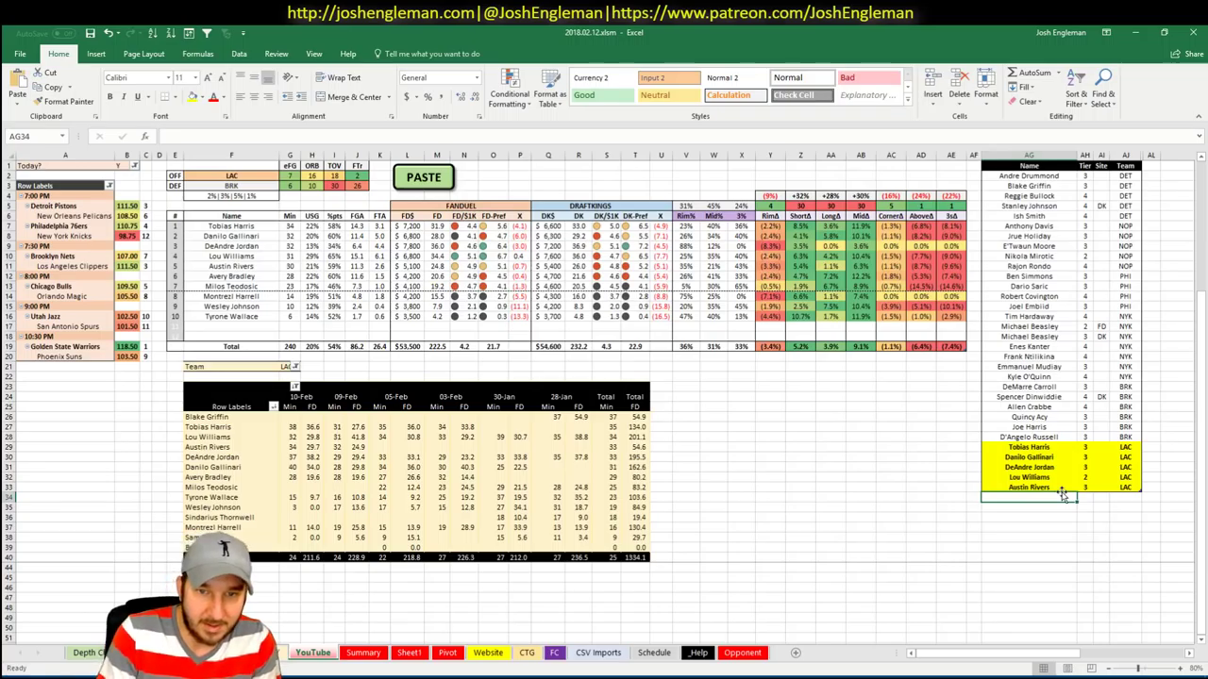
{"action": "type", "text": "A"}
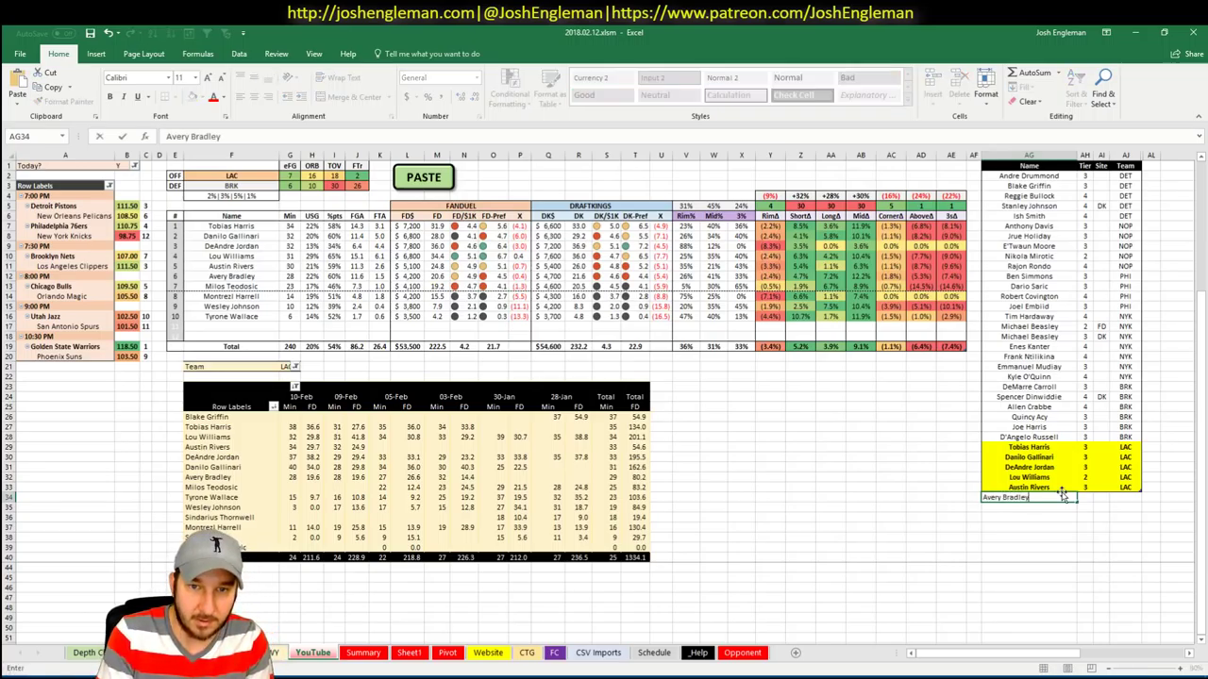
{"action": "type", "text": "very Bradley"}
{"action": "key", "text": "Tab"}
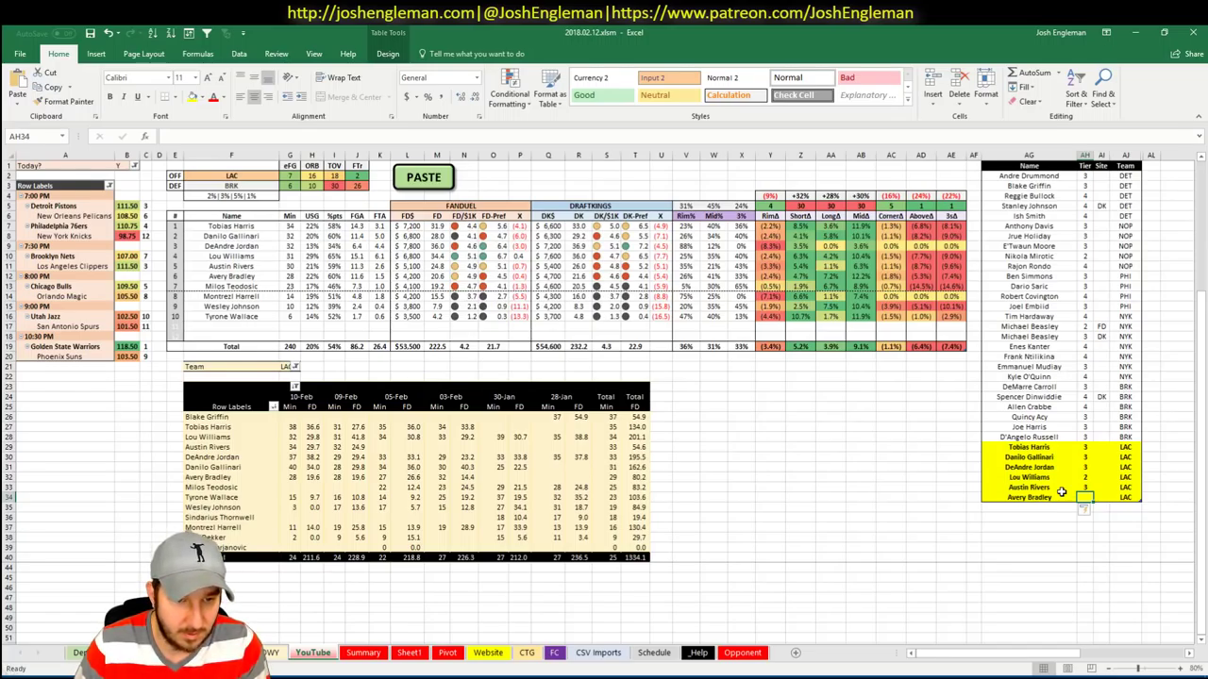
{"action": "type", "text": "4"}
{"action": "key", "text": "Return"}
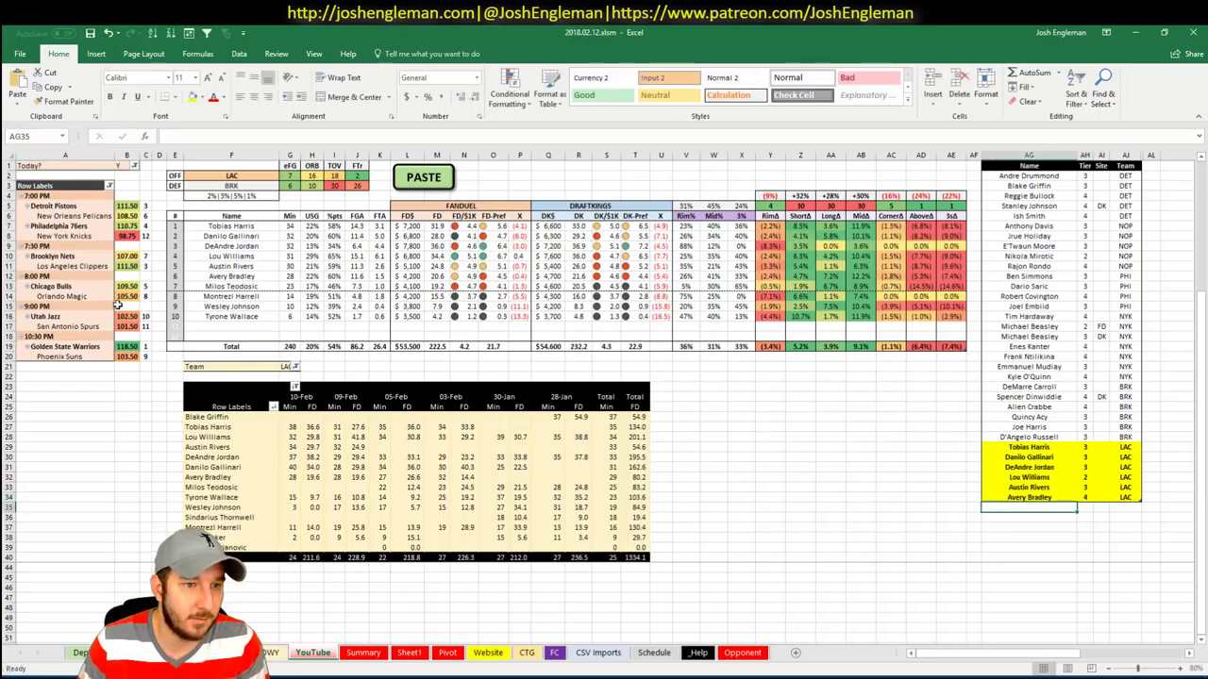
Set the offense team of the YouTube sheet's matchup table to CHI
{"action": "left_click", "coordinate": [232, 179]}
{"action": "type", "text": "CHI"}
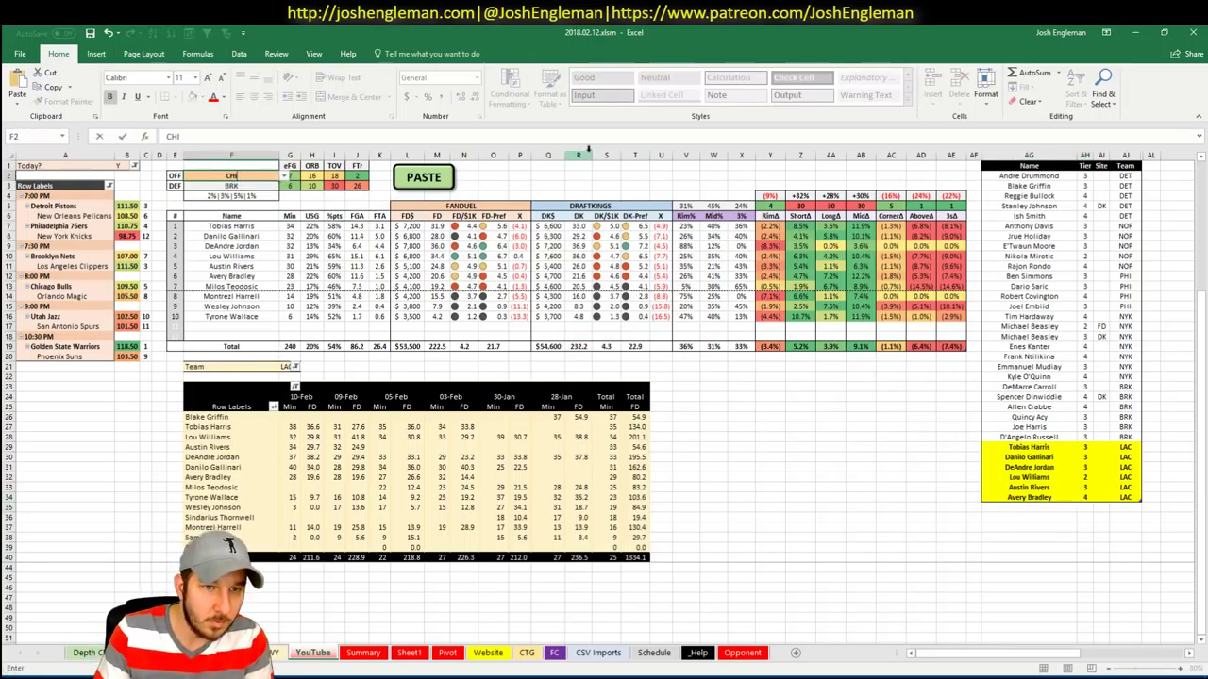
{"action": "key", "text": "Return"}
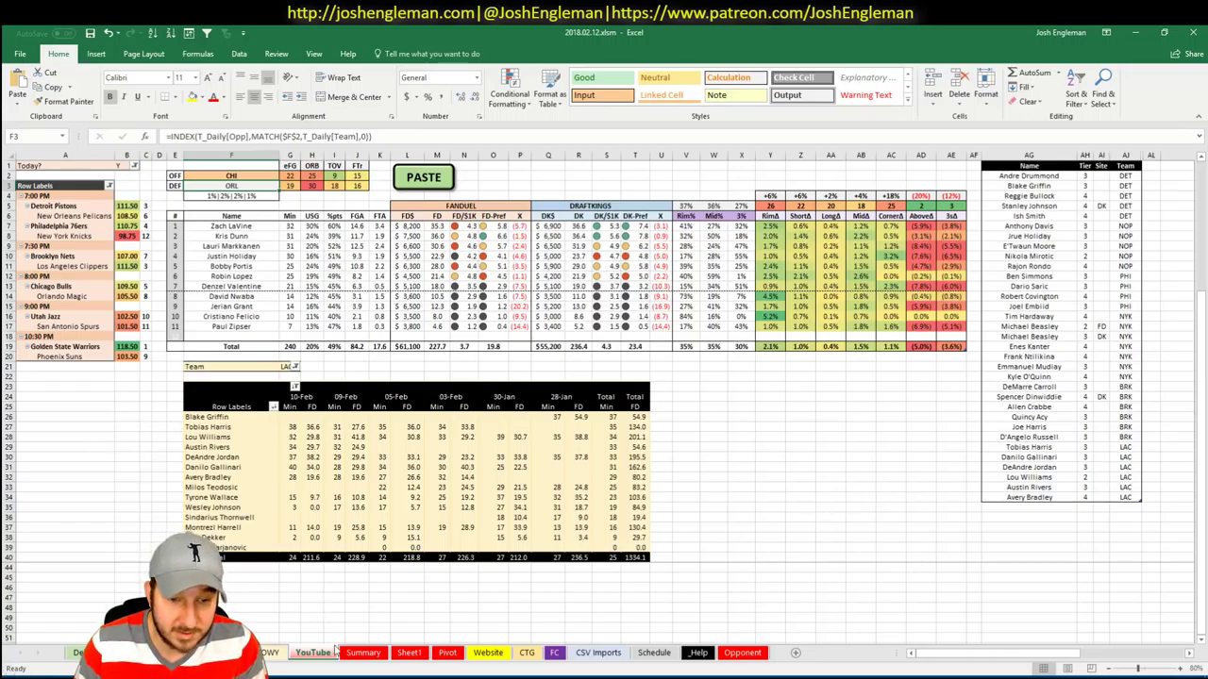
Review the ORL and CHI rows of the Summary sheet's team matchup table, and return to the YouTube sheet
{"action": "left_click", "coordinate": [314, 652]}
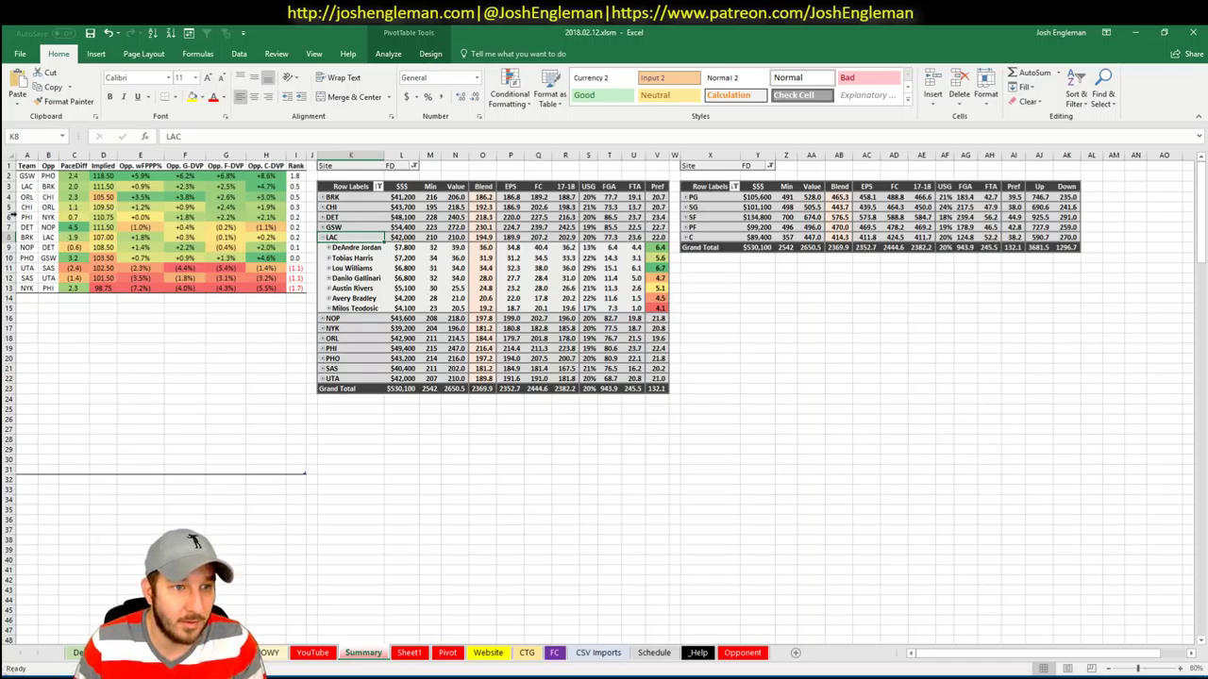
{"action": "left_click_drag", "start_coordinate": [21, 196], "coordinate": [290, 207]}
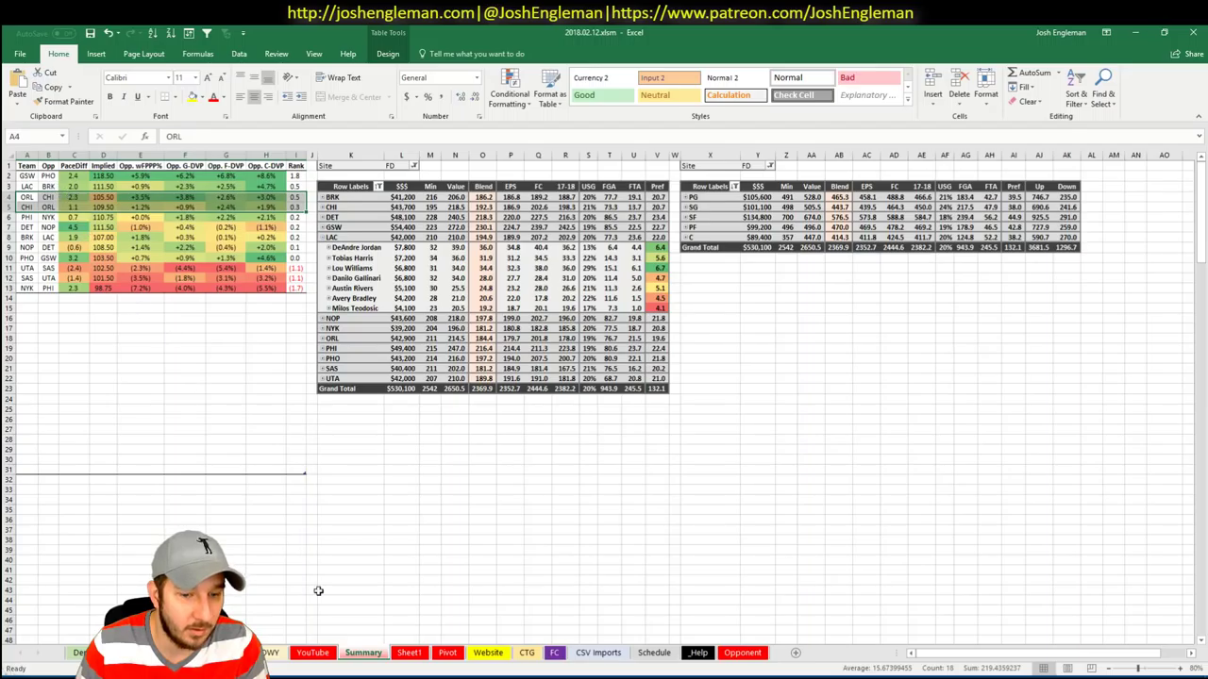
{"action": "left_click", "coordinate": [310, 659]}
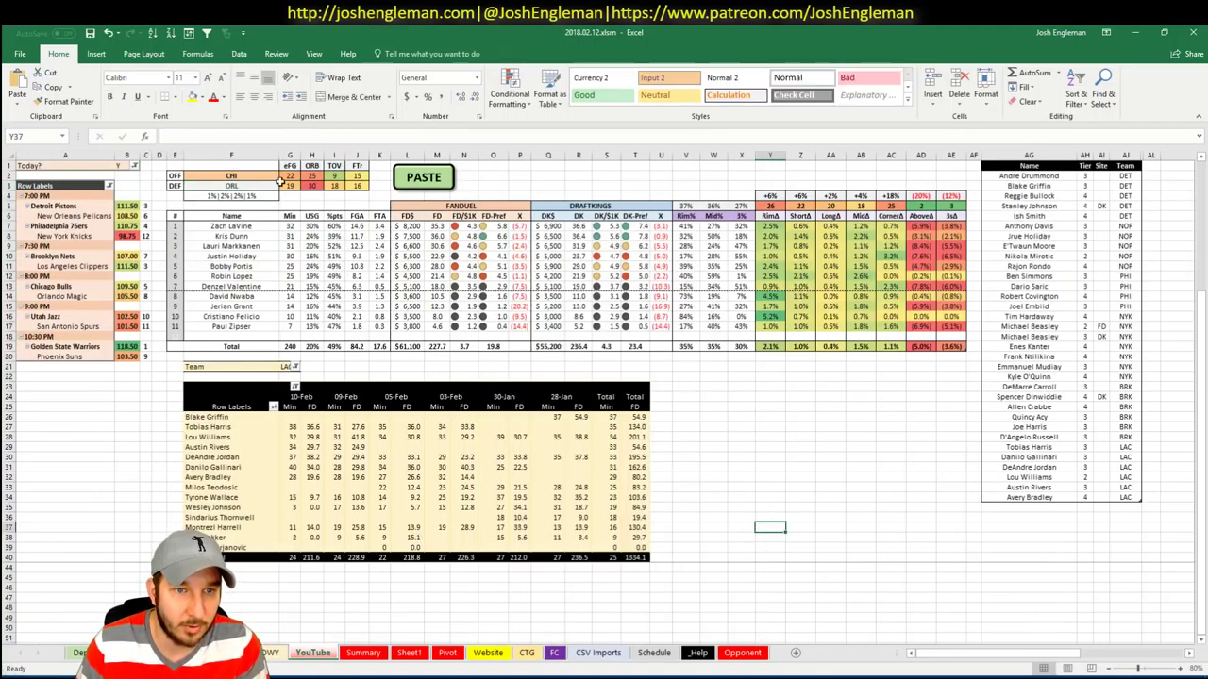
Filter the YouTube sheet's recent games pivot table to team CHI
{"action": "left_click", "coordinate": [249, 175]}
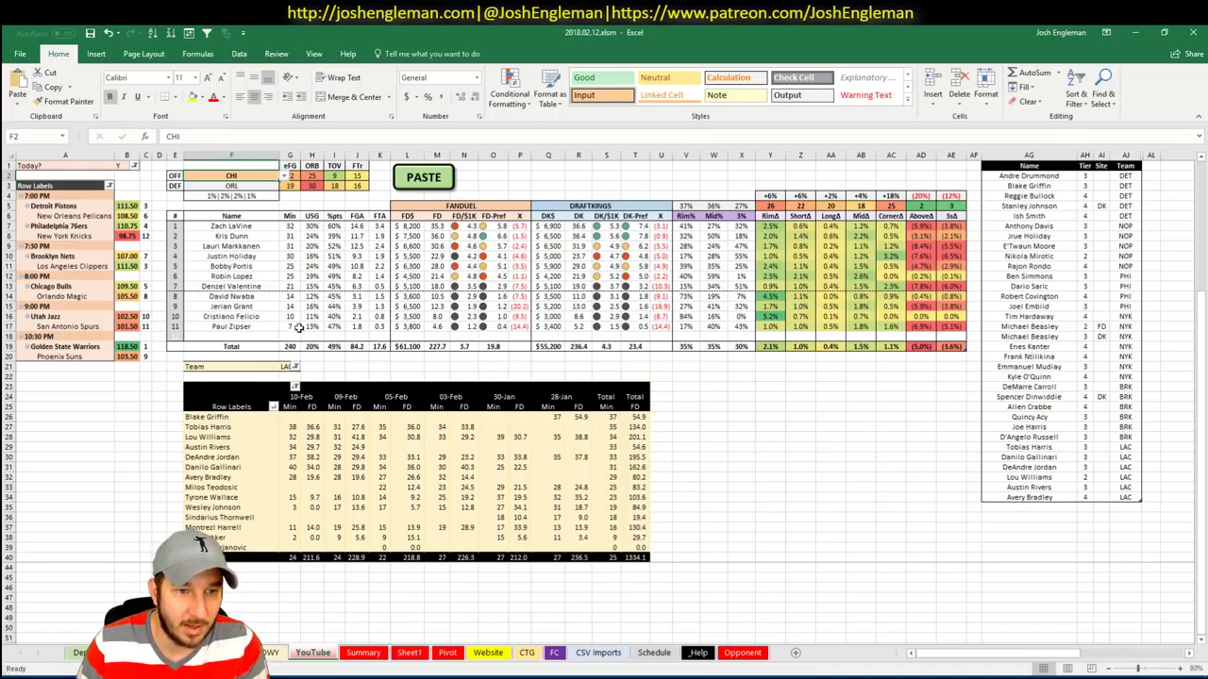
{"action": "left_click", "coordinate": [859, 436]}
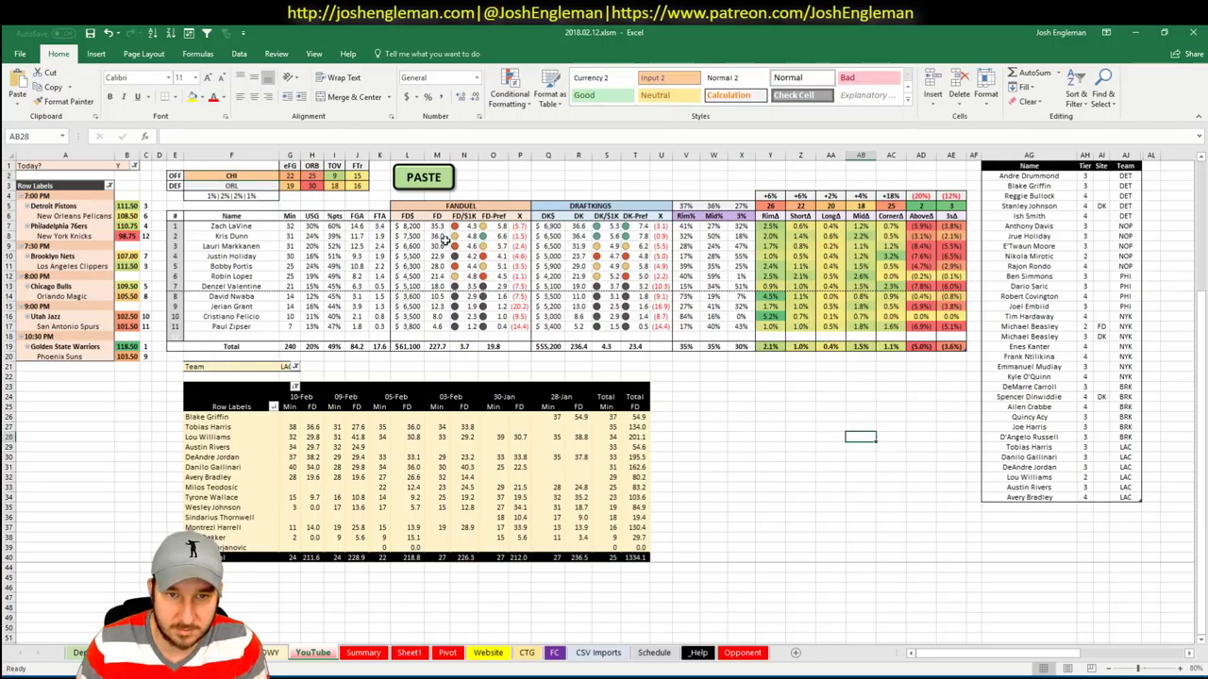
{"action": "left_click", "coordinate": [861, 467]}
{"action": "left_click", "coordinate": [863, 485]}
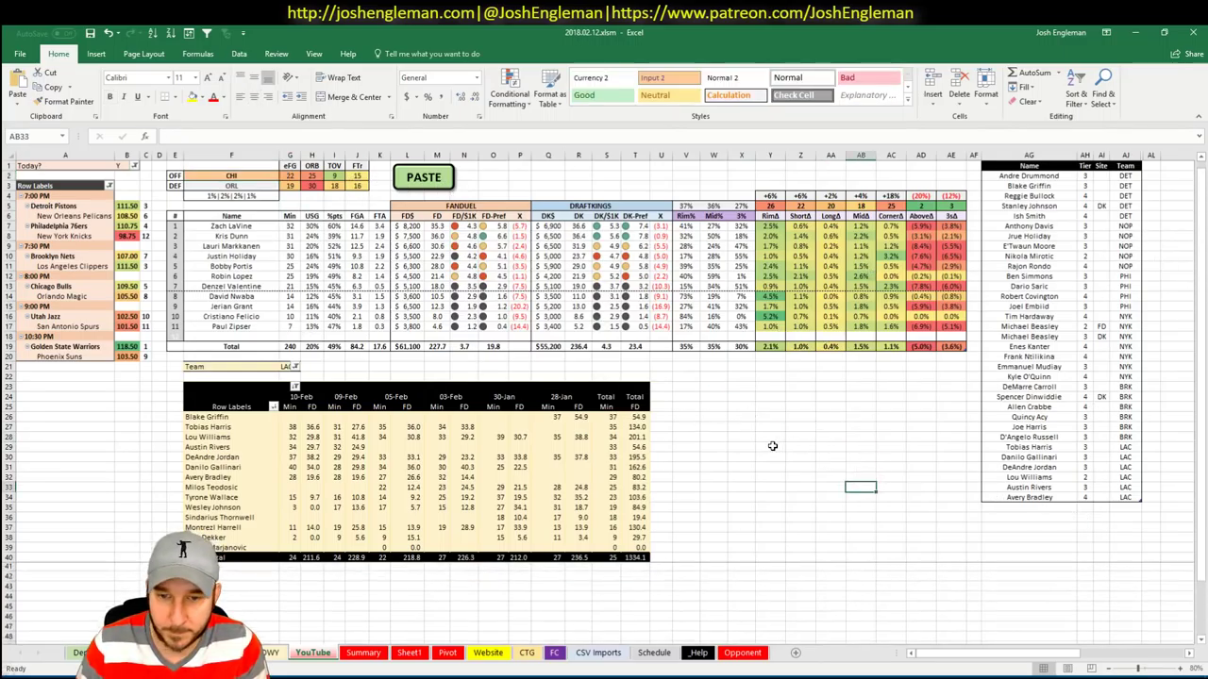
{"action": "left_click", "coordinate": [286, 366]}
{"action": "type", "text": "CHI"}
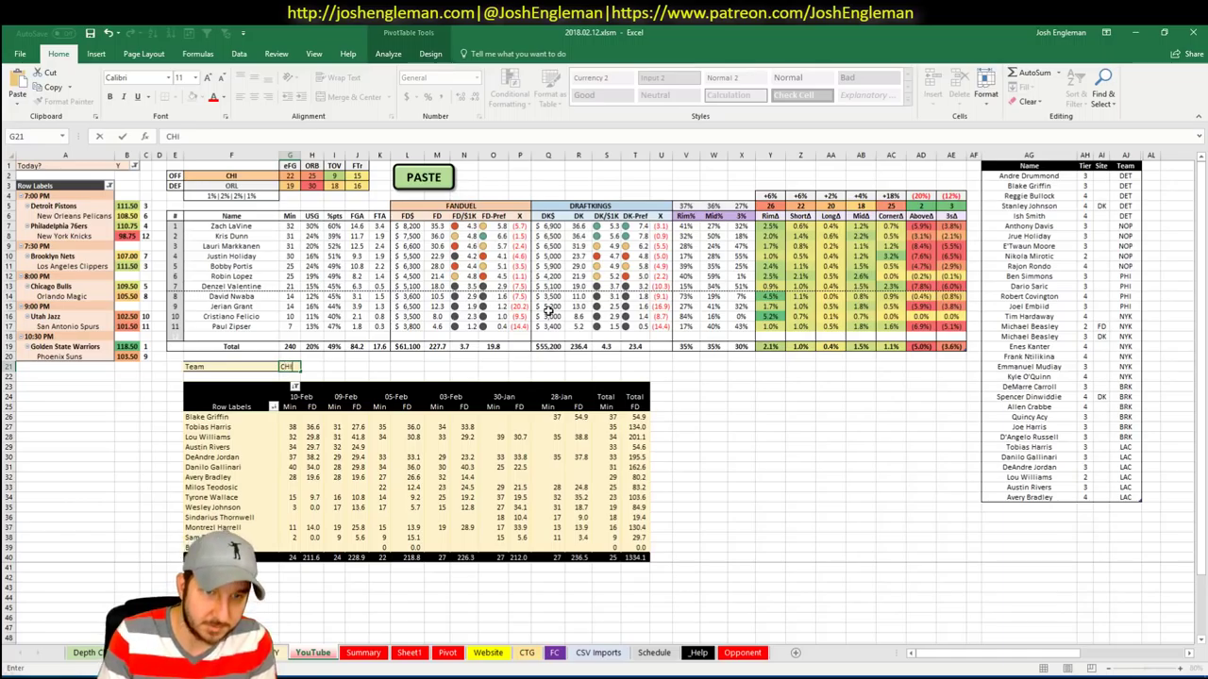
{"action": "key", "text": "Return"}
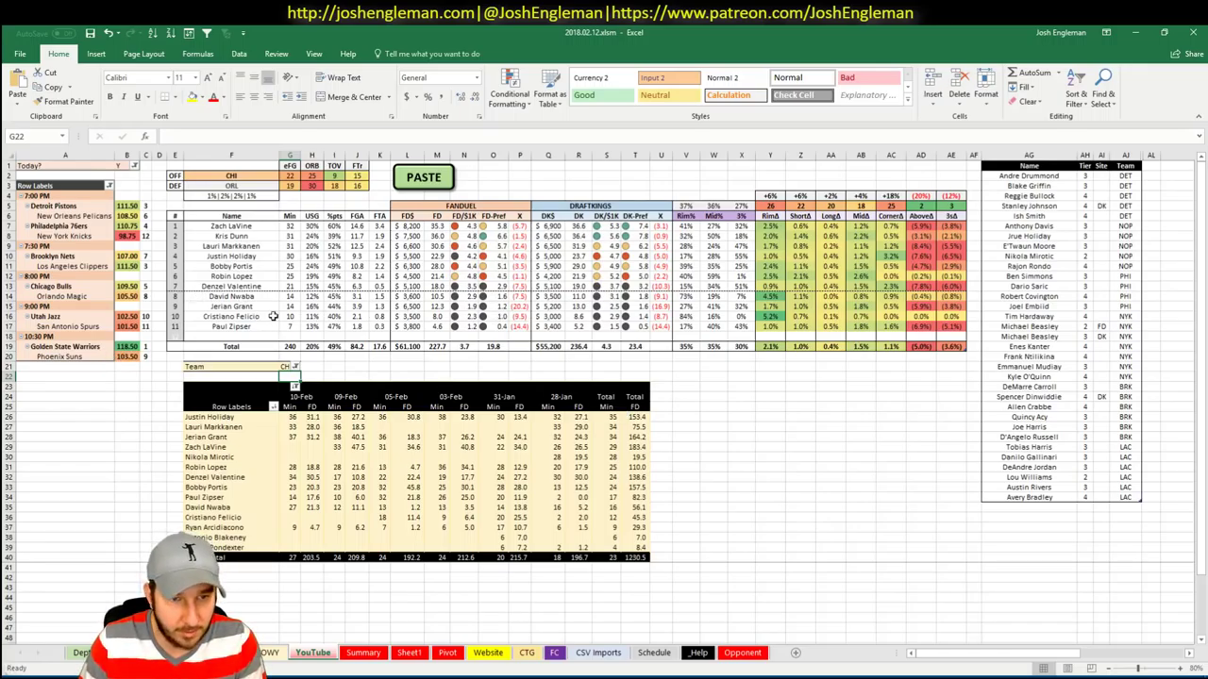
Open the league shooting statistics on Cleaning the Glass, examine Orlando's row in the lower part of the table, and return to the Excel workbook
{"action": "left_click", "coordinate": [1042, 499]}
{"action": "left_click", "coordinate": [1045, 507]}
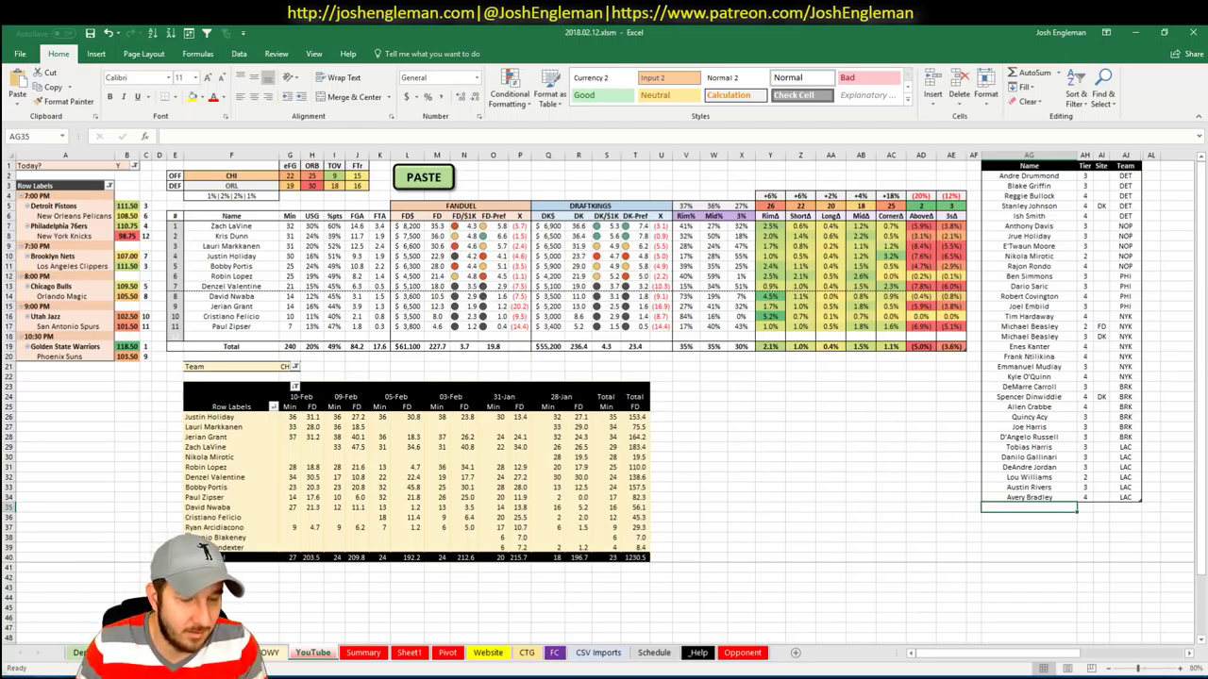
{"action": "key", "text": "alt+Tab"}
{"action": "left_click", "coordinate": [62, 31]}
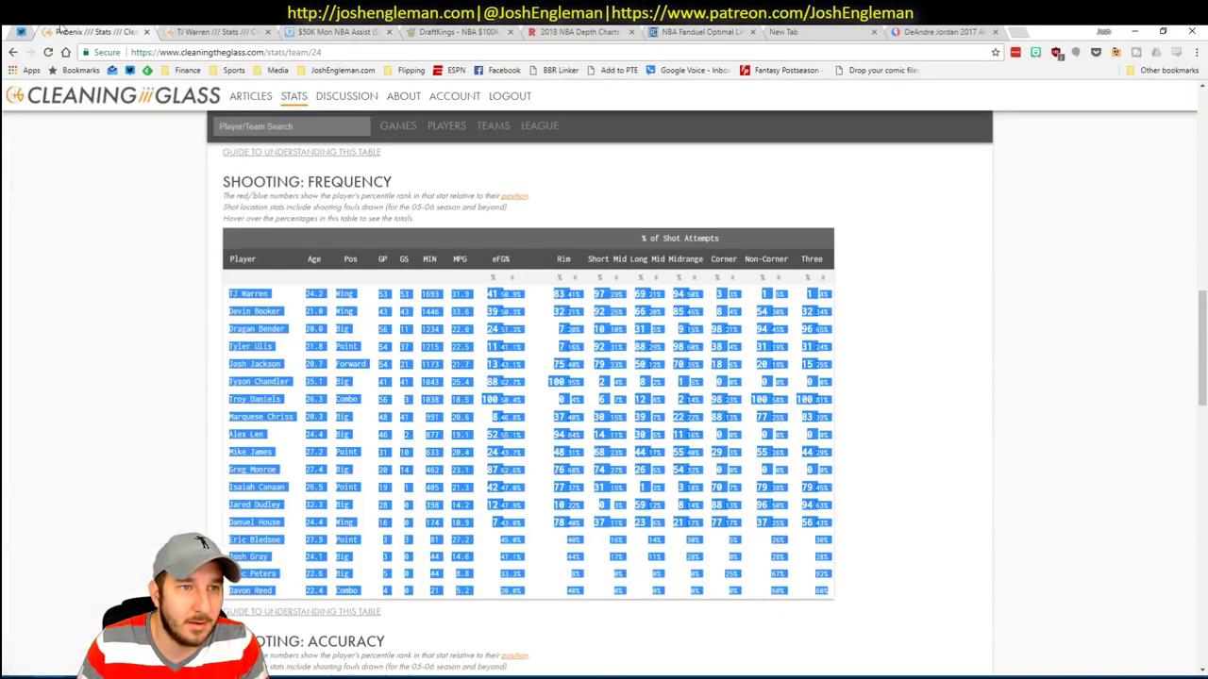
{"action": "mouse_move", "coordinate": [542, 128]}
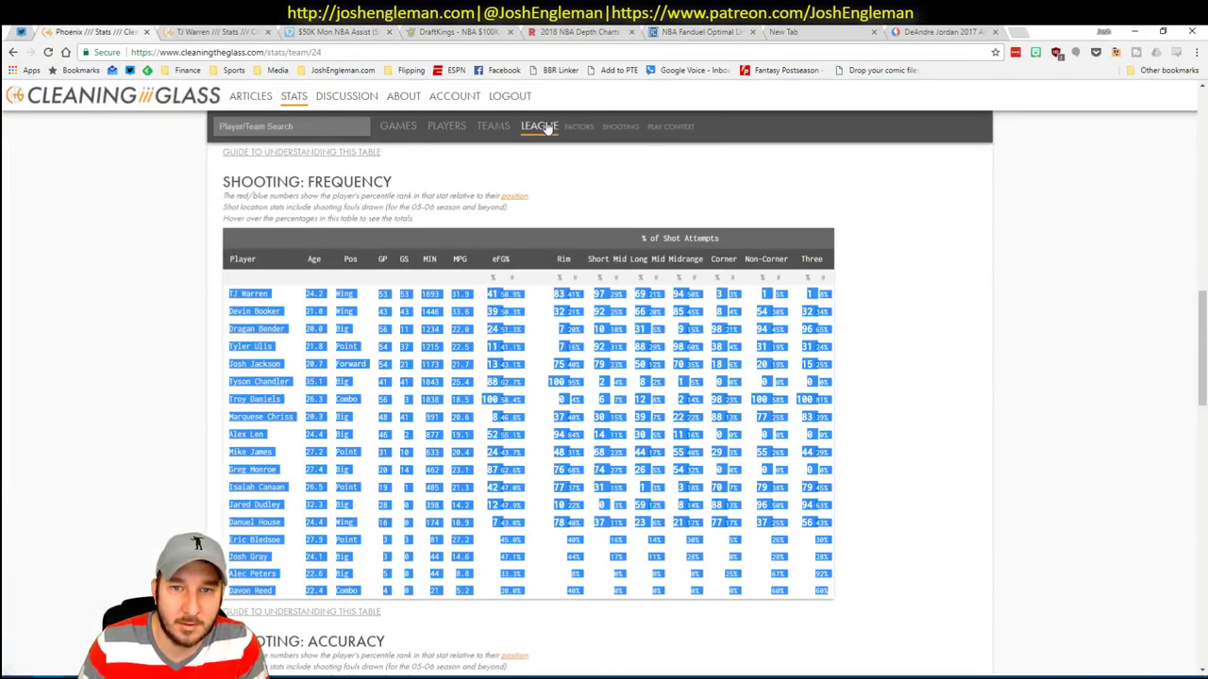
{"action": "left_click", "coordinate": [644, 128]}
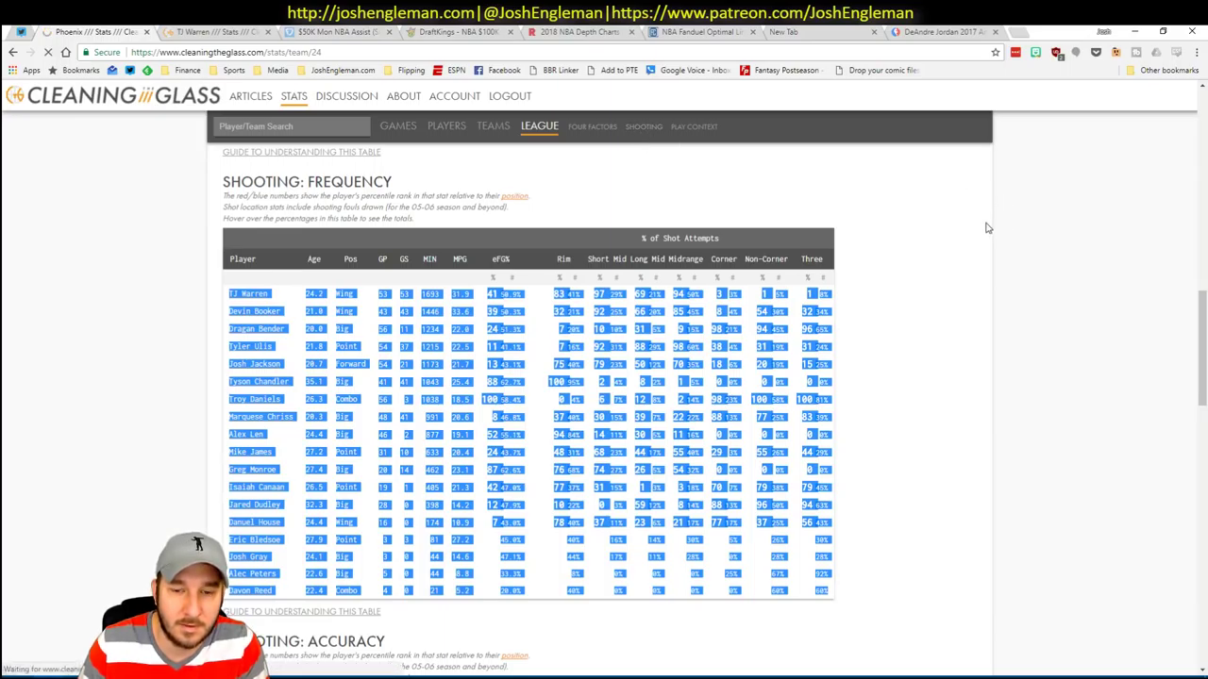
{"action": "scroll", "coordinate": [954, 224], "scroll_direction": "down", "scroll_amount": 12}
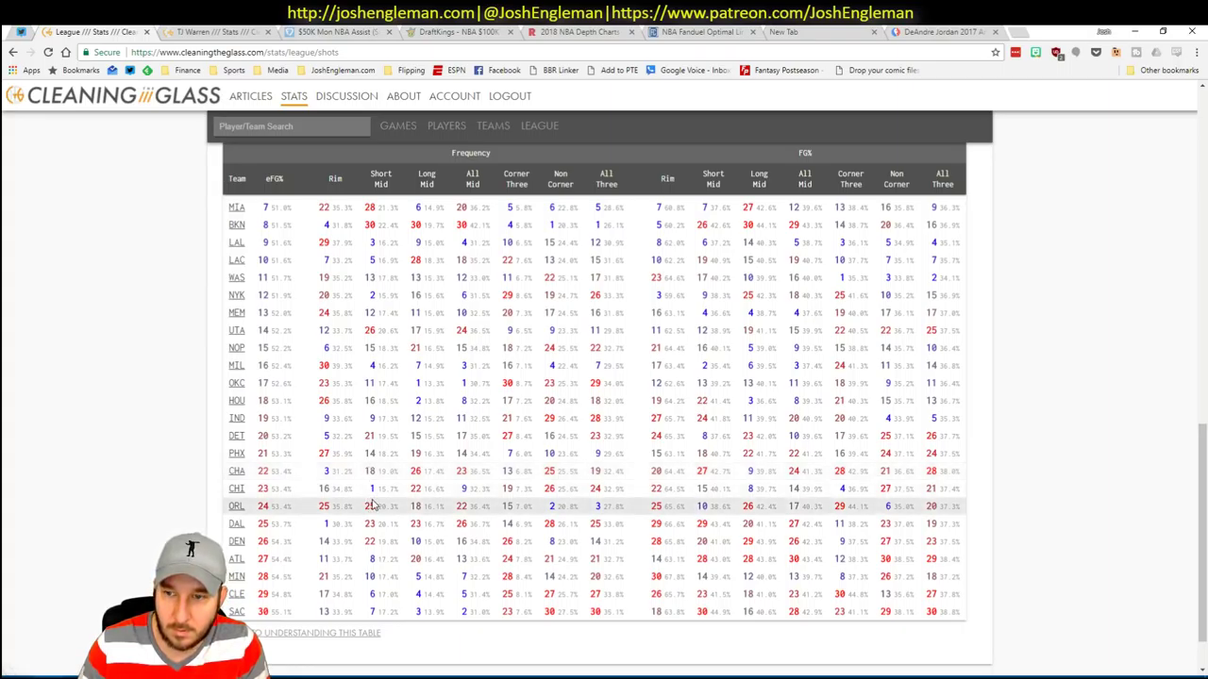
{"action": "key", "text": "alt+Tab"}
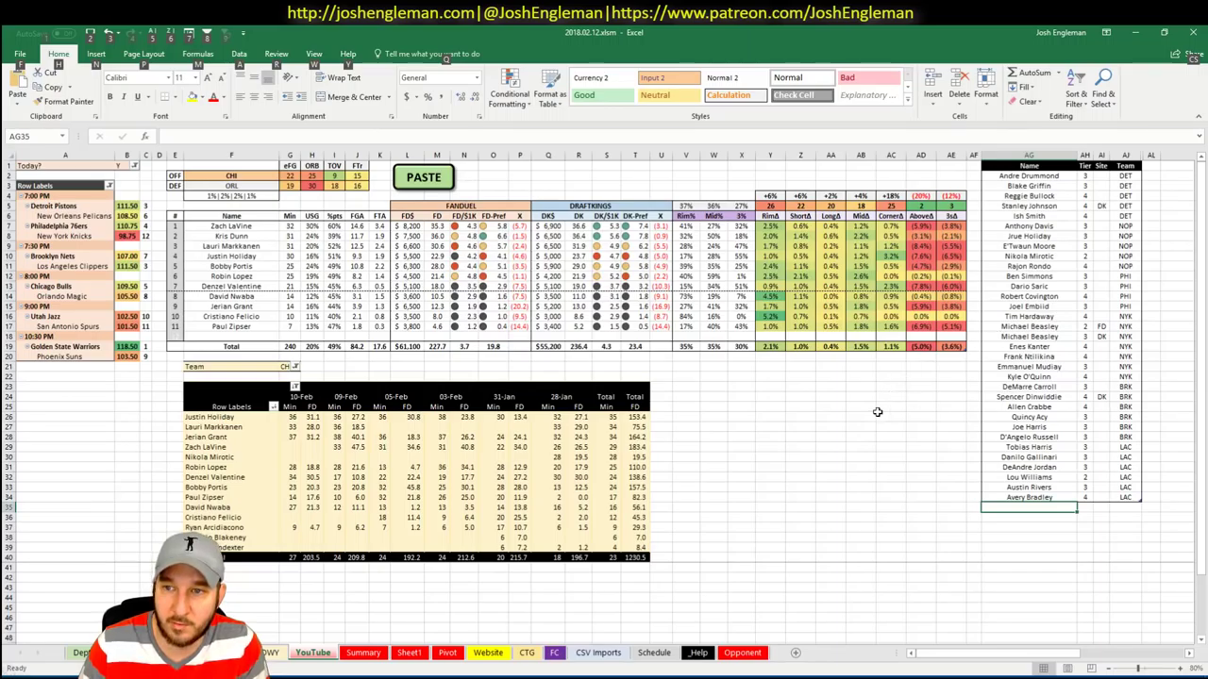
{"action": "key", "text": "alt+Tab"}
{"action": "key", "text": "alt+Tab"}
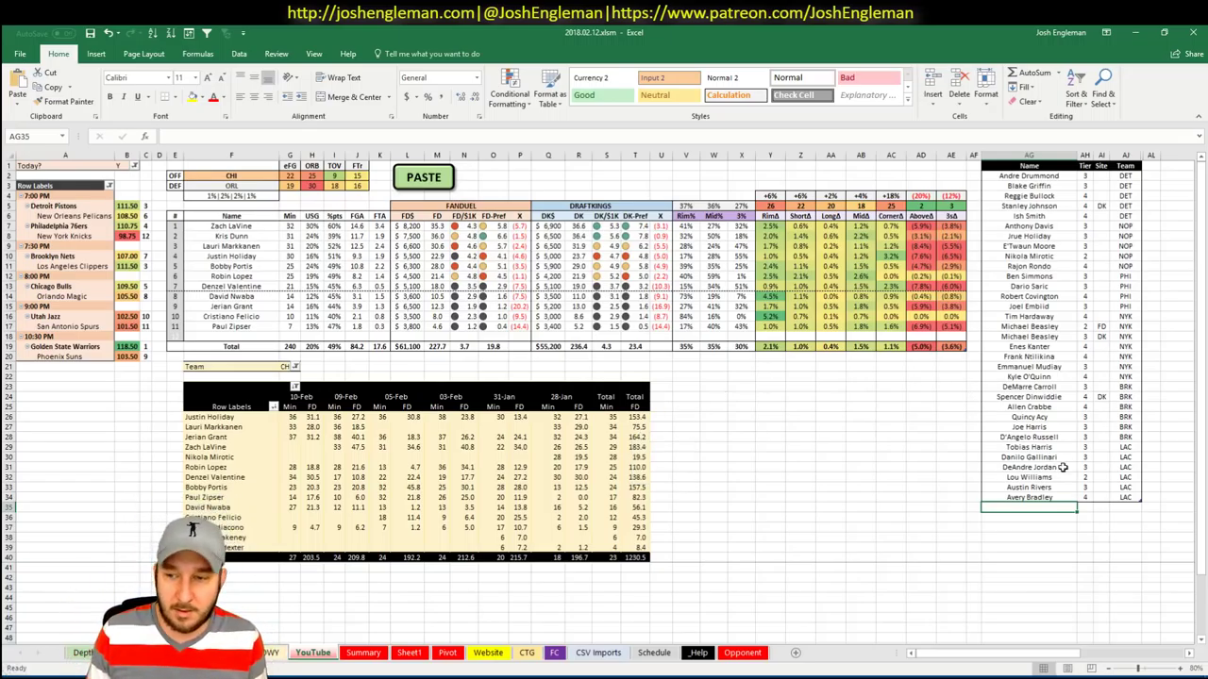
Add Zach LaVine to the player picks table with tier 3
{"action": "type", "text": "Zach LaVine"}
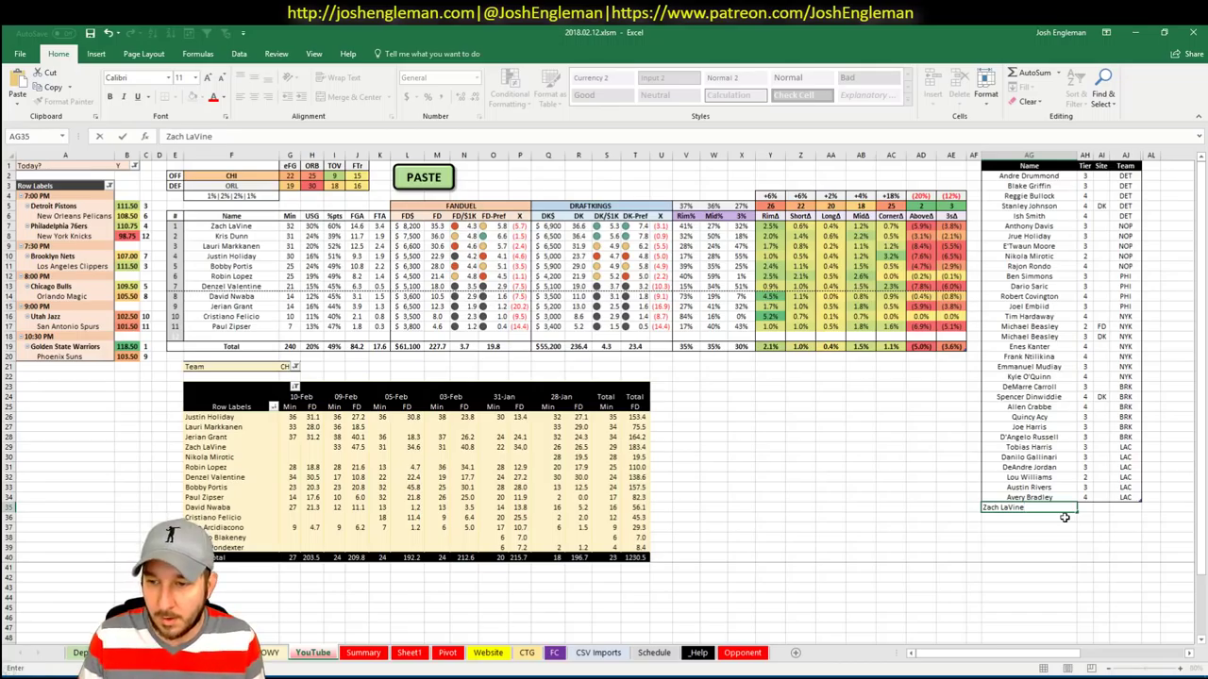
{"action": "key", "text": "Tab"}
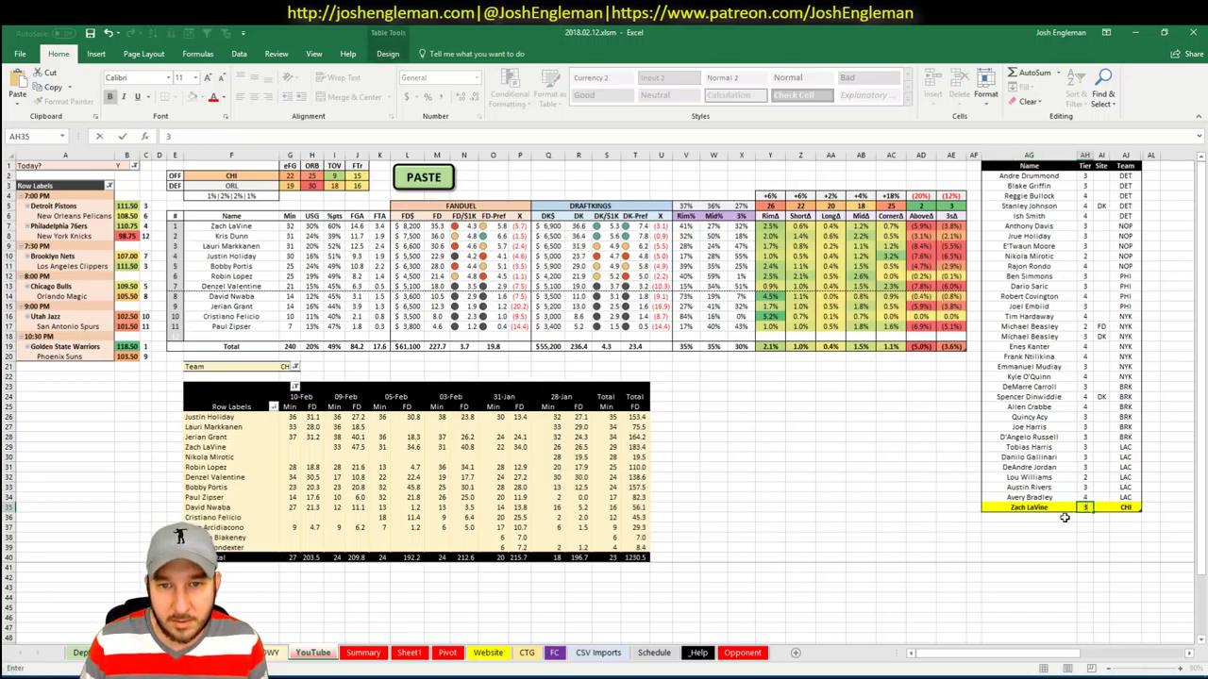
{"action": "left_click", "coordinate": [1064, 517]}
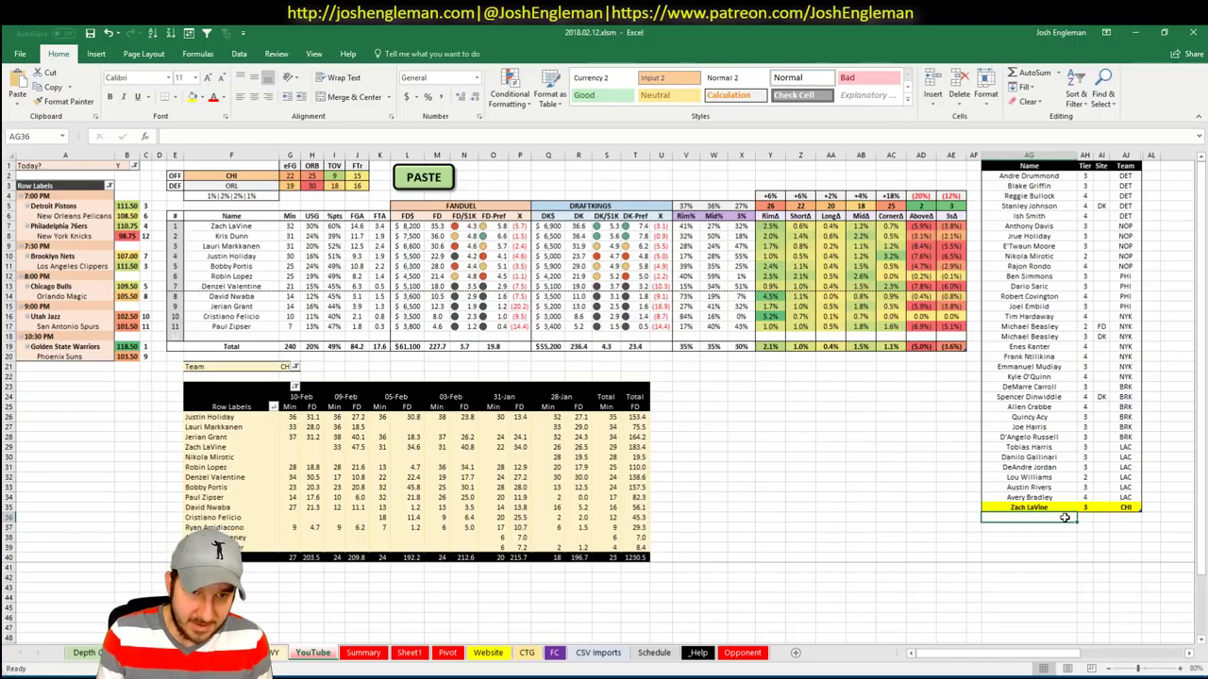
Add Kris Dunn to the player picks table with tier 3
{"action": "type", "text": "Kris Dunn"}
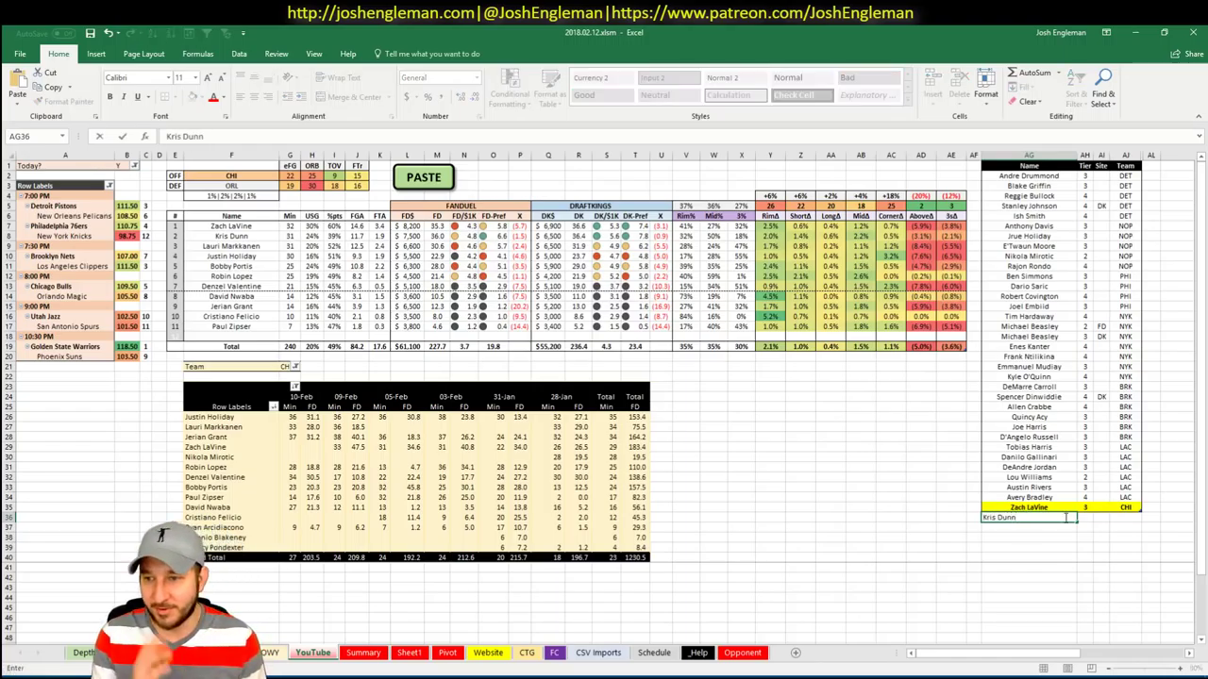
{"action": "key", "text": "Tab"}
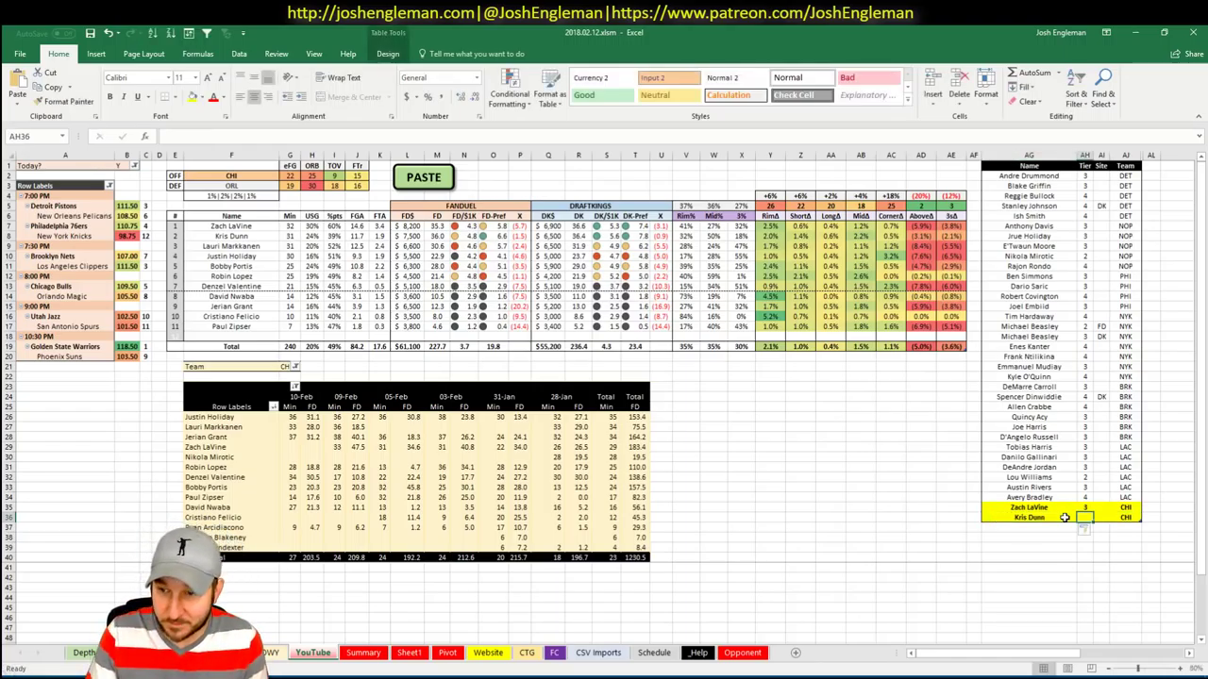
{"action": "left_click", "coordinate": [1053, 256]}
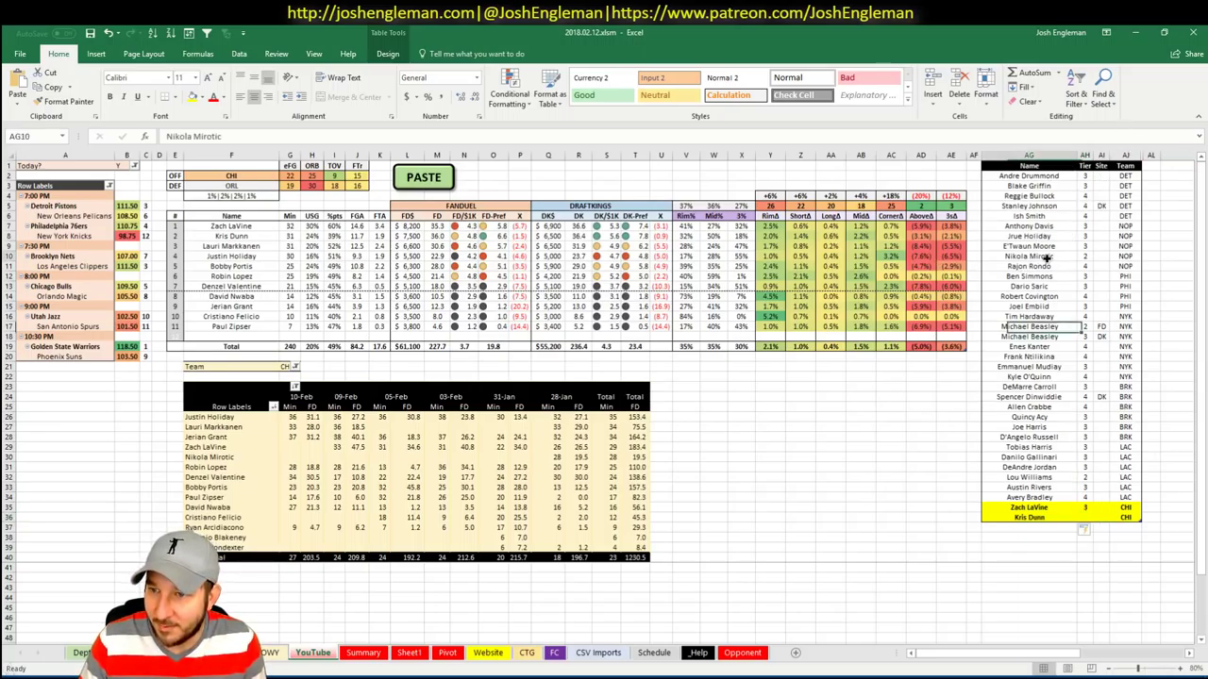
{"action": "left_click", "coordinate": [822, 403]}
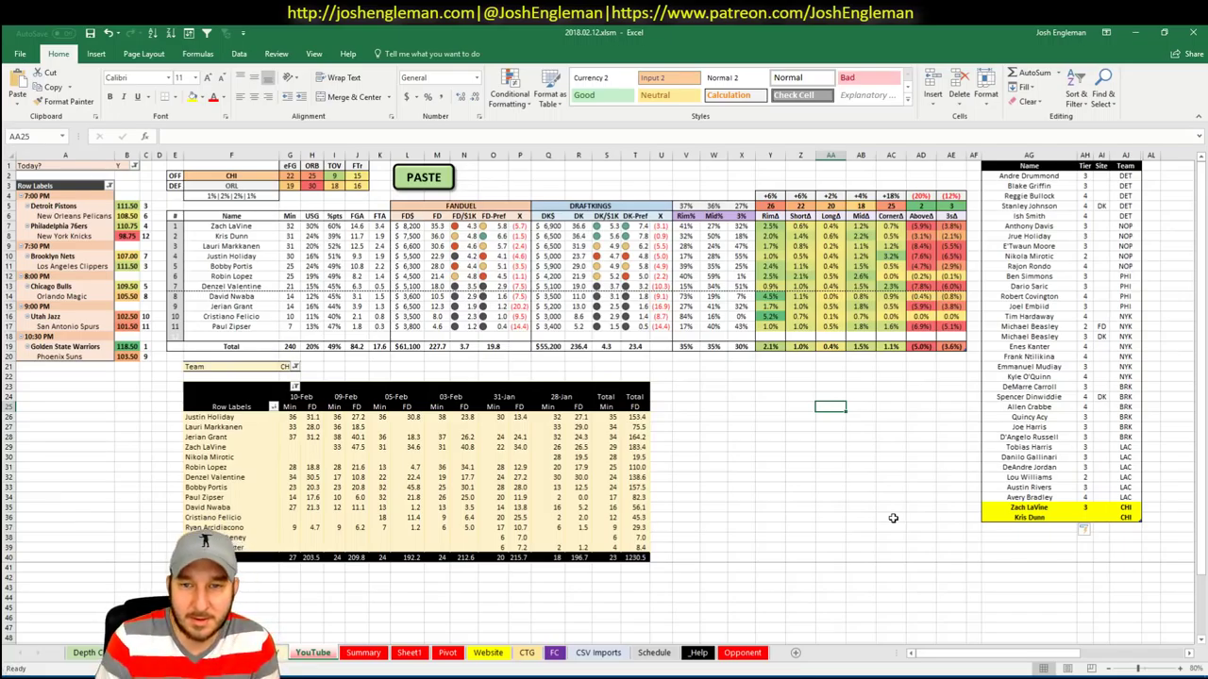
{"action": "left_click", "coordinate": [1085, 517]}
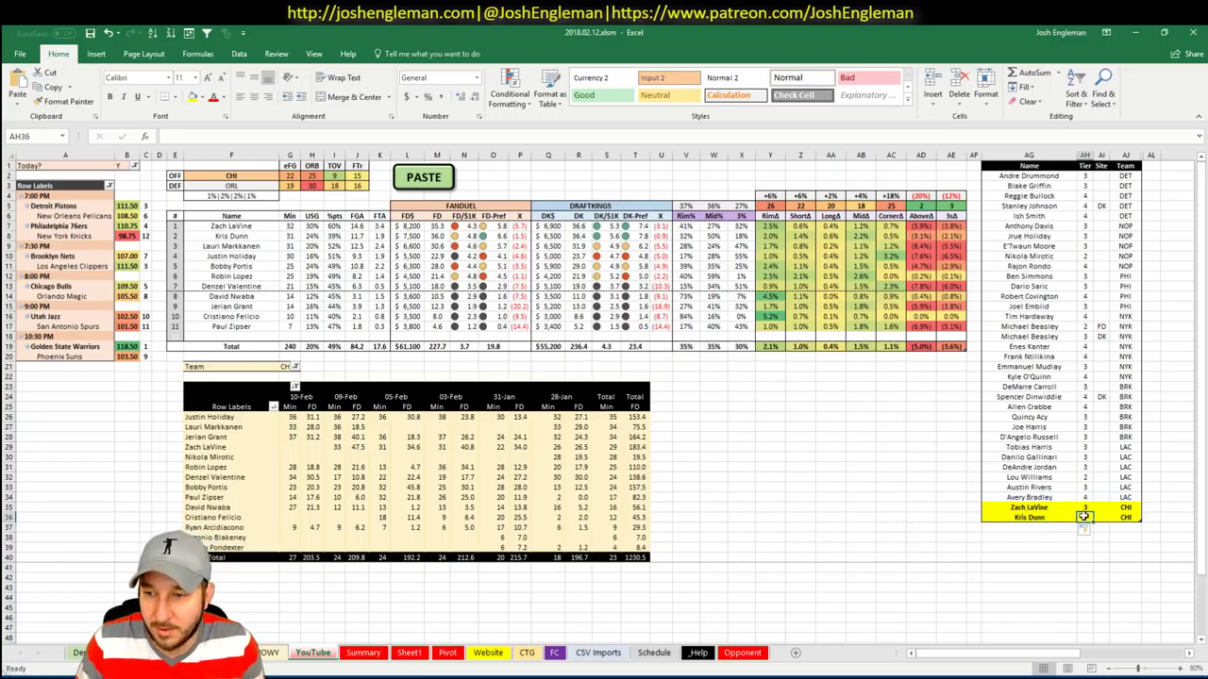
{"action": "type", "text": "3"}
{"action": "left_click", "coordinate": [1026, 550]}
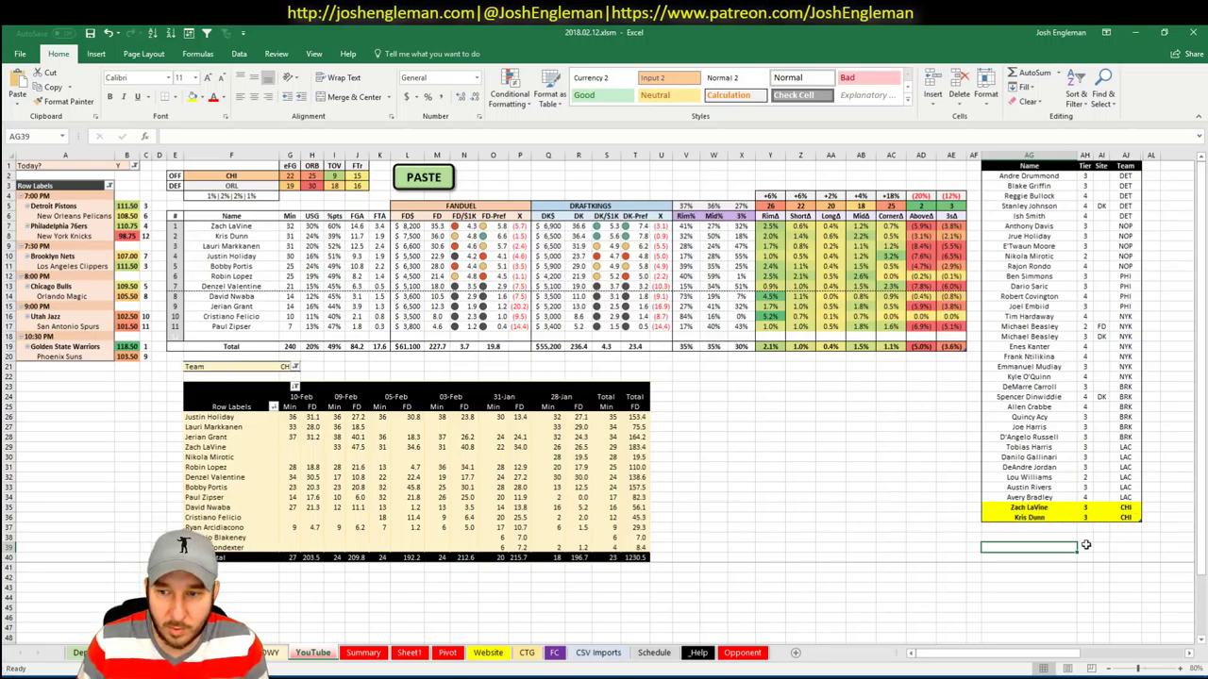
Add Lauri Markkanen to the player picks table, check his corner and above-the-break matchup values, and give him tier 3
{"action": "left_click", "coordinate": [901, 466]}
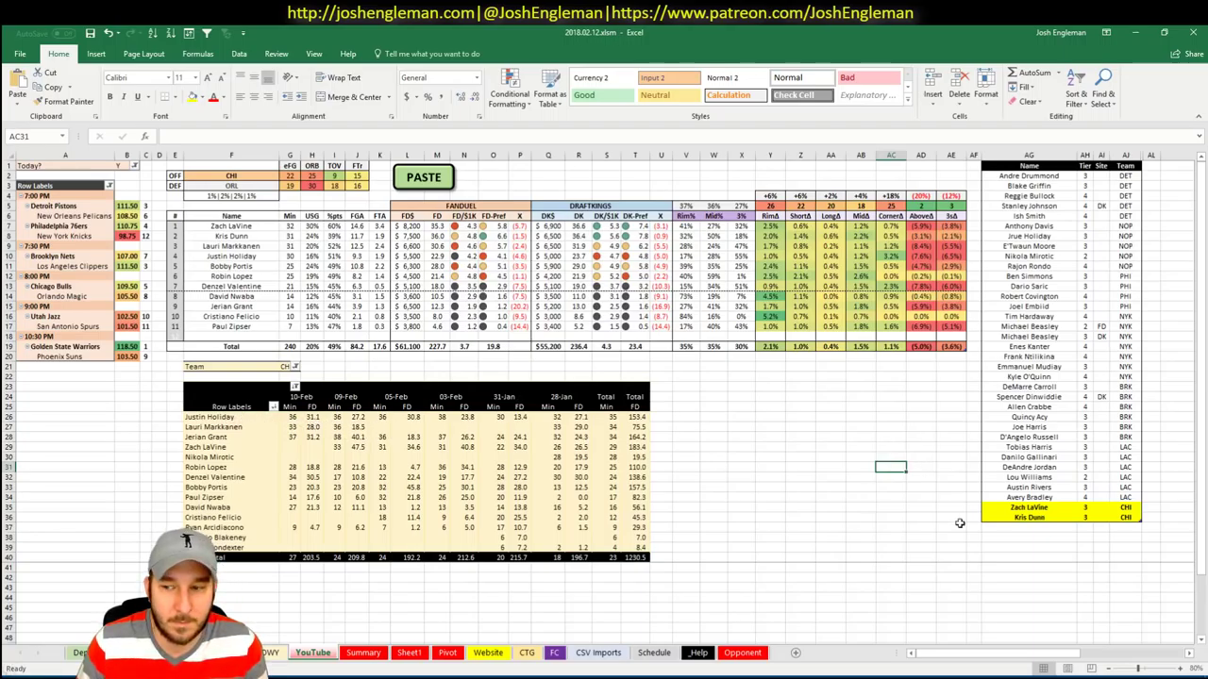
{"action": "left_click", "coordinate": [1002, 517]}
{"action": "left_click", "coordinate": [1010, 526]}
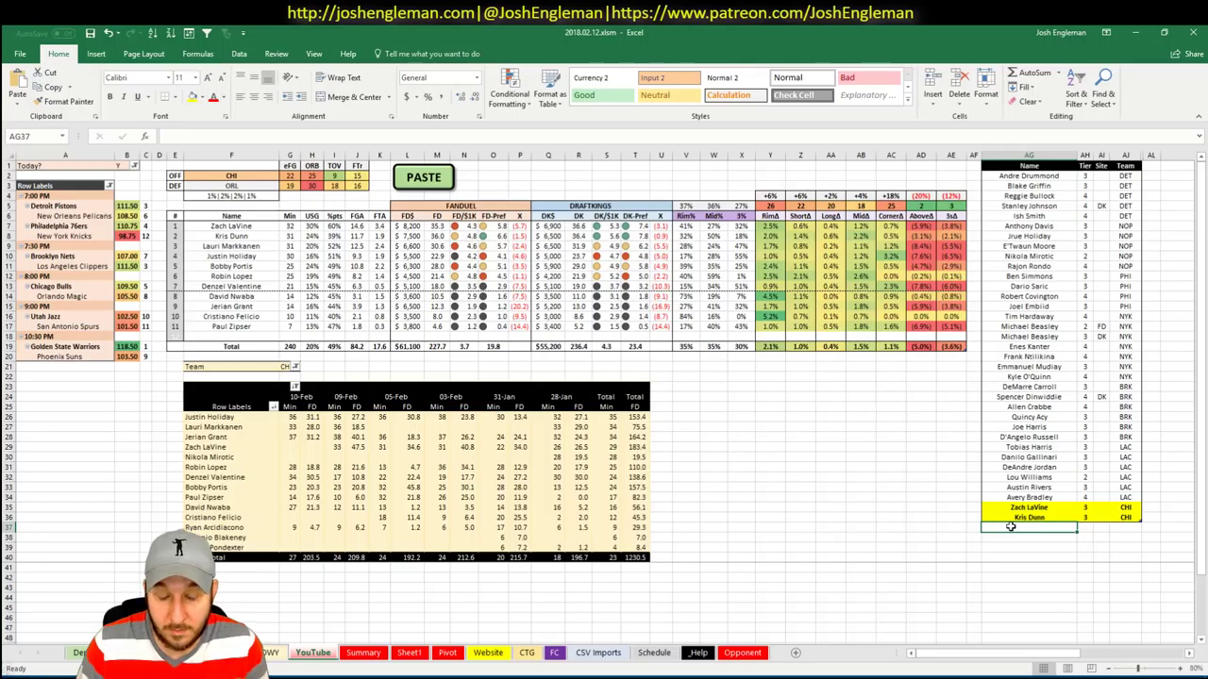
{"action": "type", "text": "Lauri Mark"}
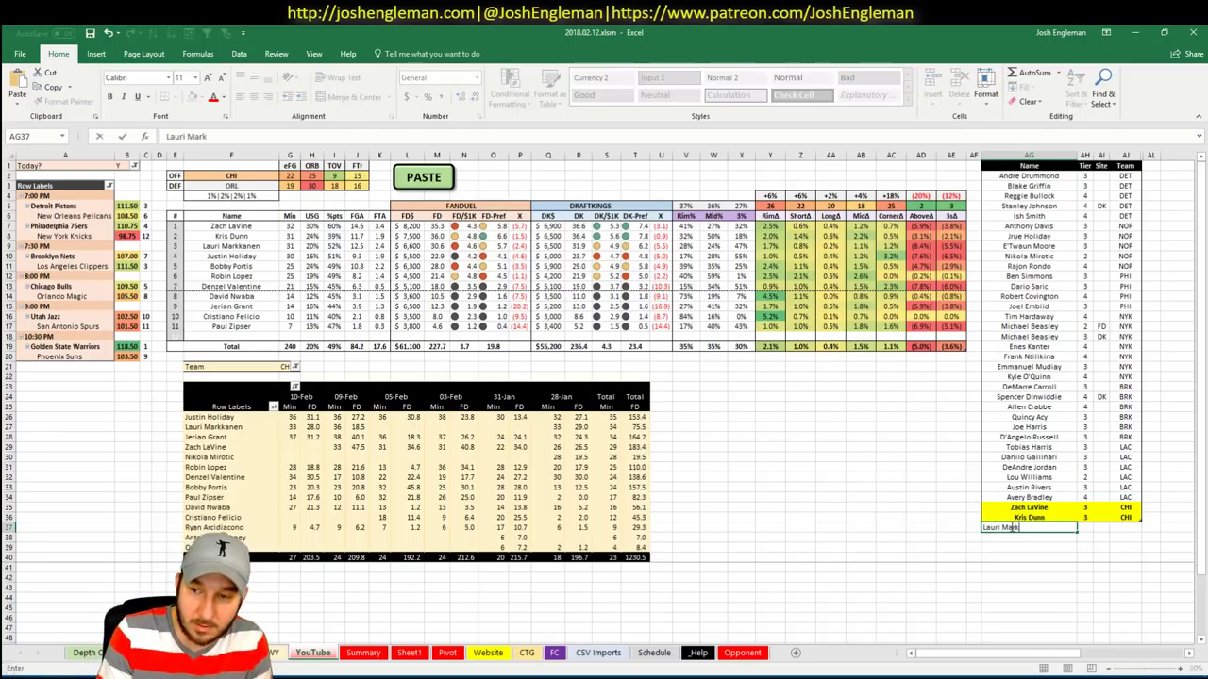
{"action": "type", "text": "kanen"}
{"action": "key", "text": "Tab"}
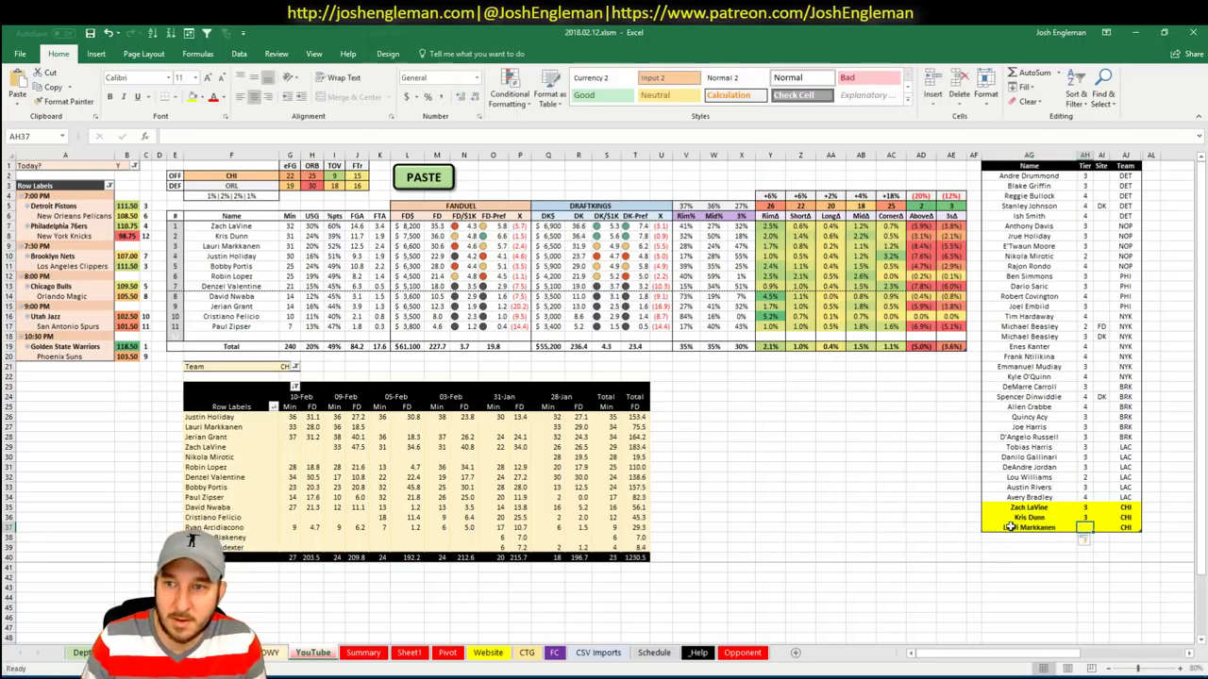
{"action": "left_click", "coordinate": [889, 246]}
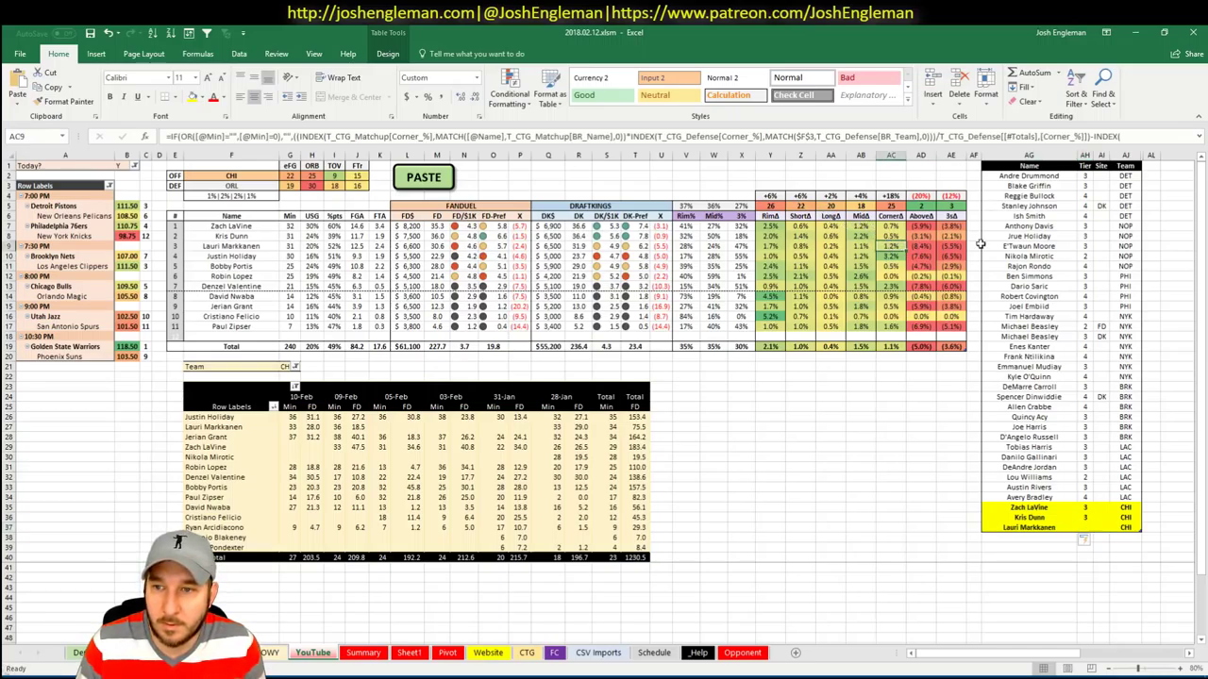
{"action": "left_click", "coordinate": [925, 246]}
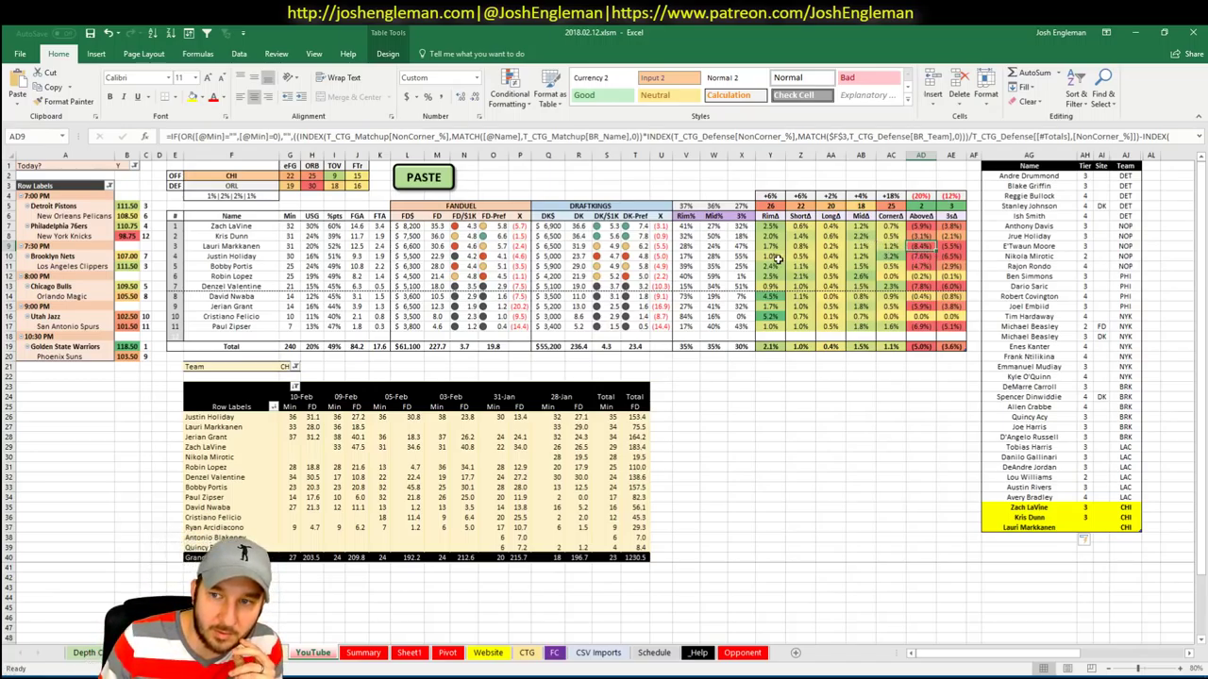
{"action": "left_click", "coordinate": [1085, 527]}
{"action": "type", "text": "3"}
{"action": "key", "text": "Left"}
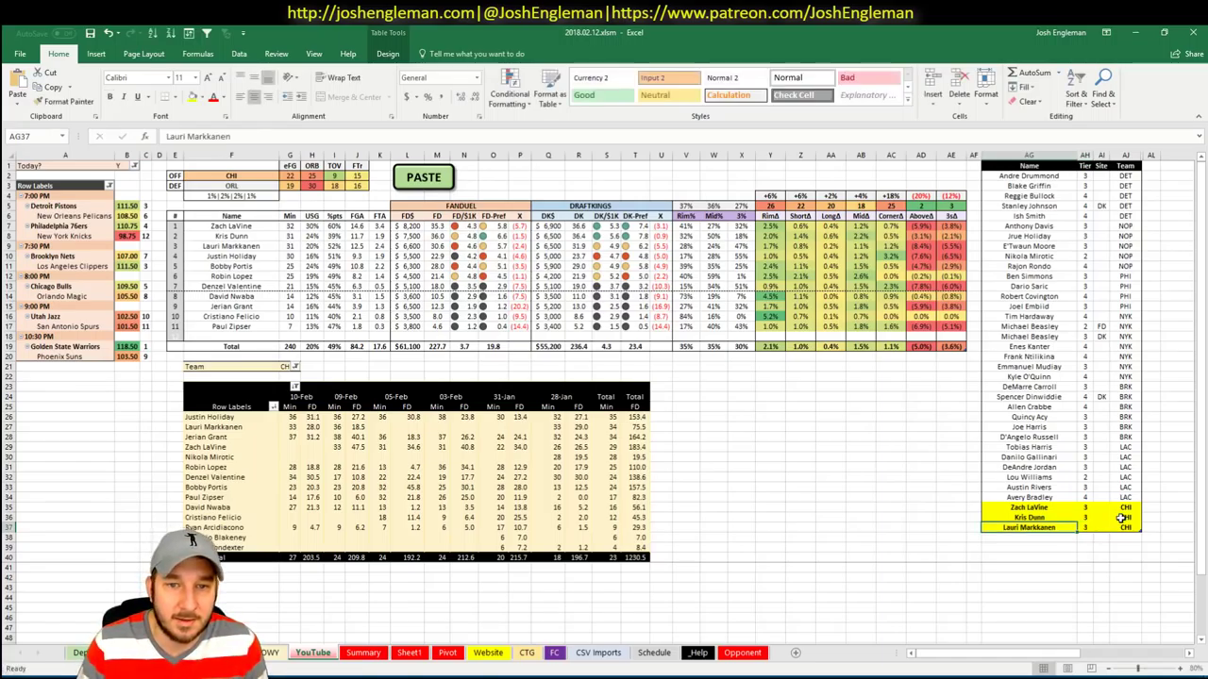
{"action": "type", "text": "Justin Holiday"}
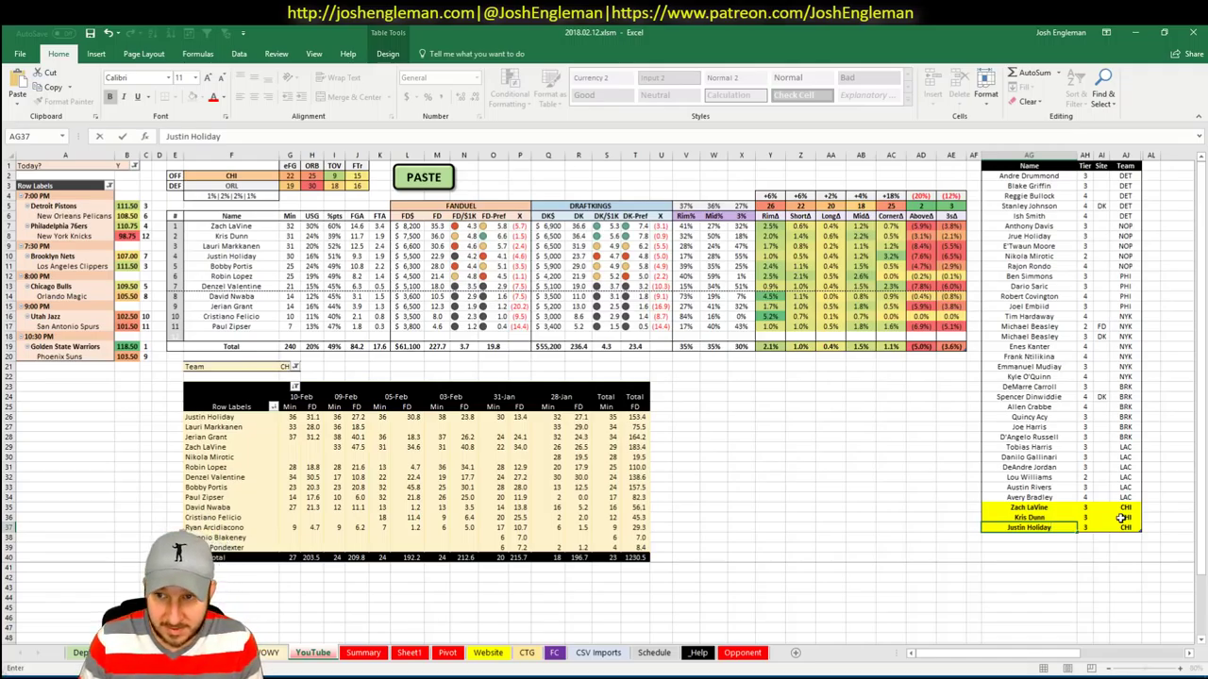
{"action": "key", "text": "Tab"}
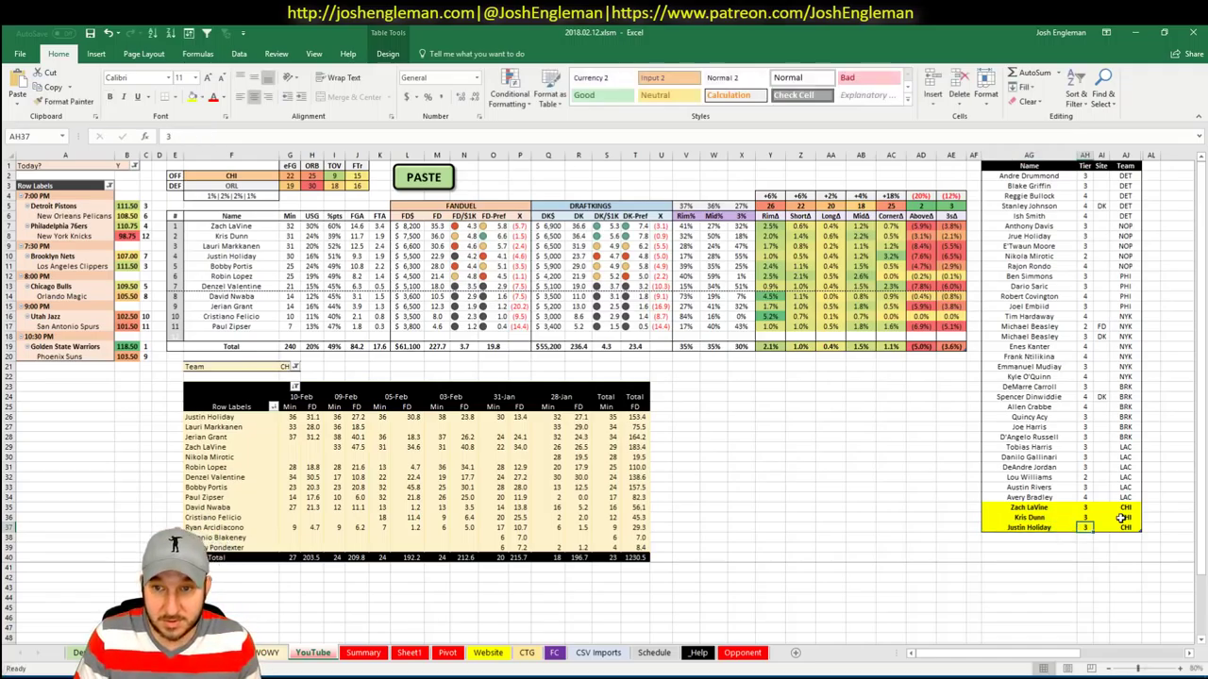
{"action": "key", "text": "ctrl+z"}
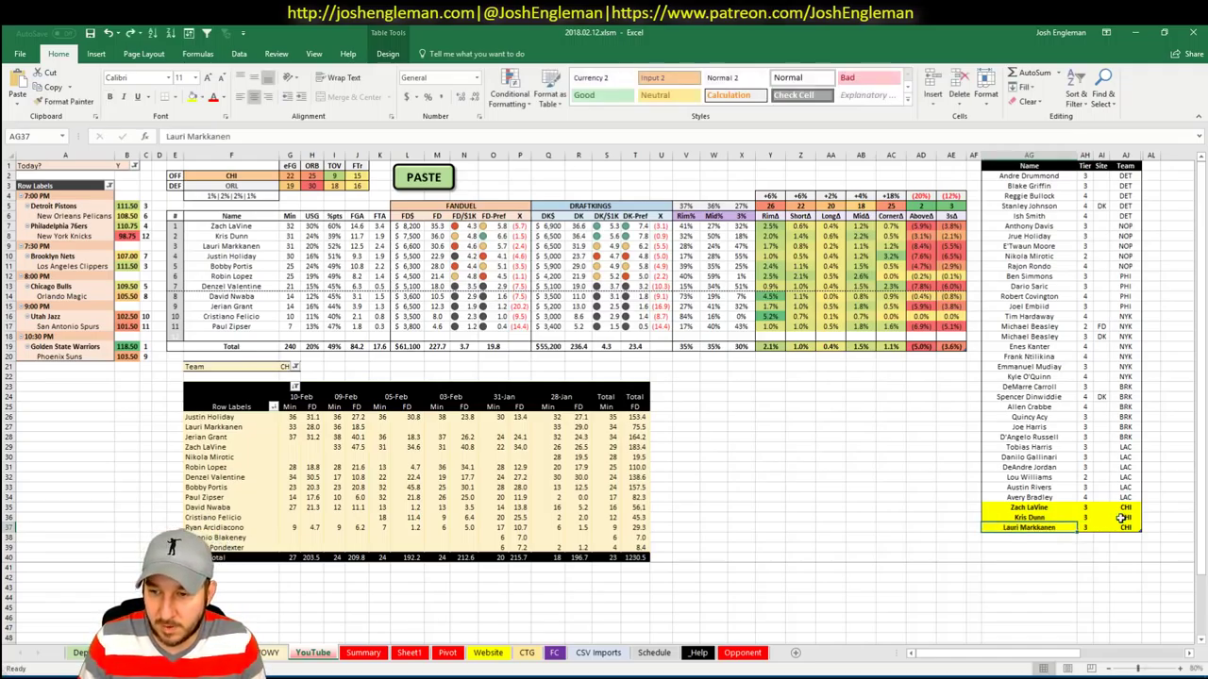
Add Justin Holiday and Bobby Portis as tier 4 players below Lauri Markkanen in the tier list
{"action": "key", "text": "Down"}
{"action": "type", "text": "Justin Holiday"}
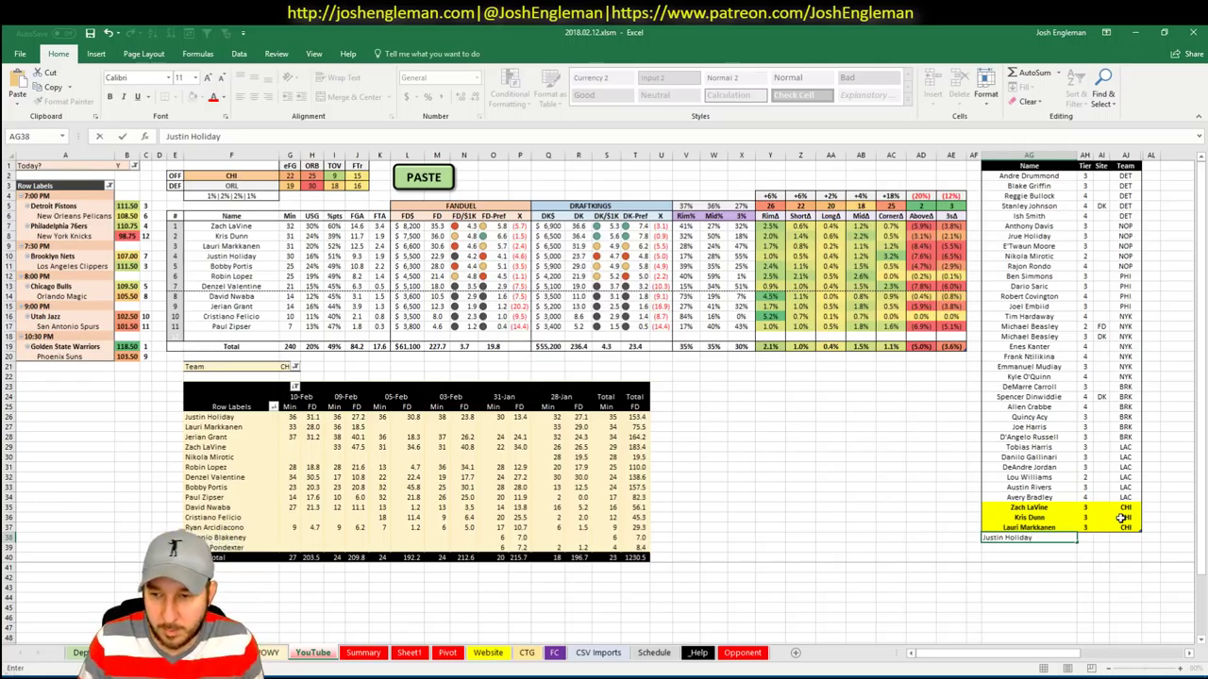
{"action": "key", "text": "Return"}
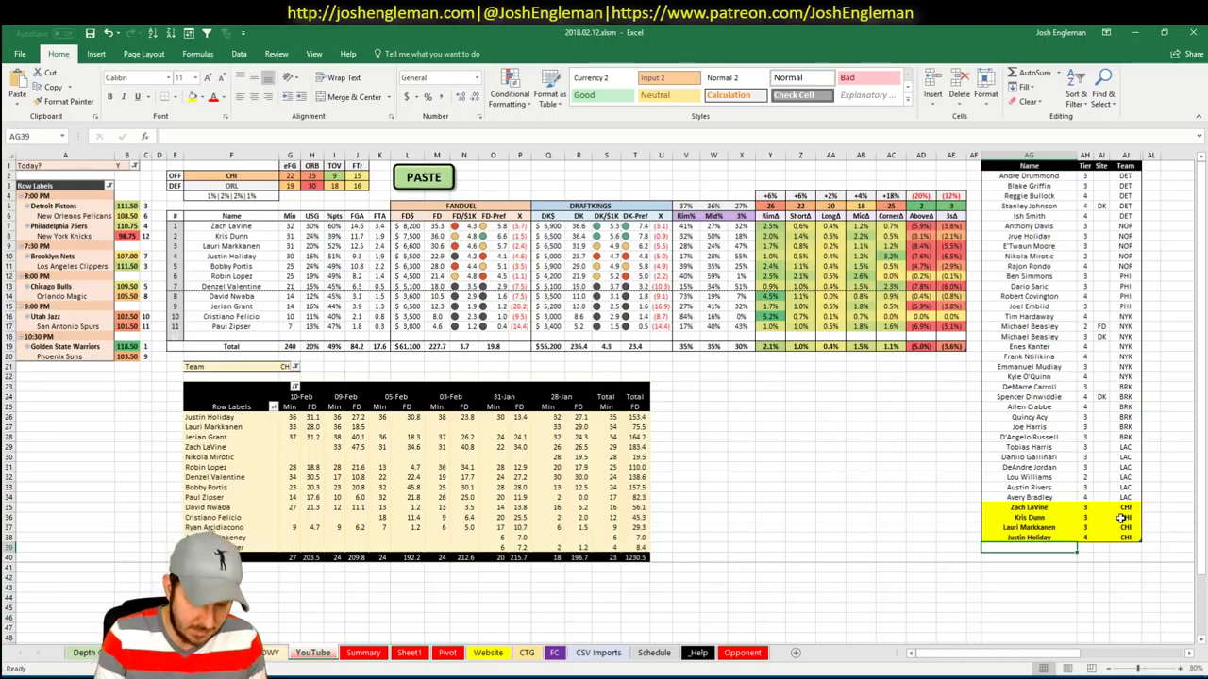
{"action": "type", "text": "Bobby Portis"}
{"action": "key", "text": "Return"}
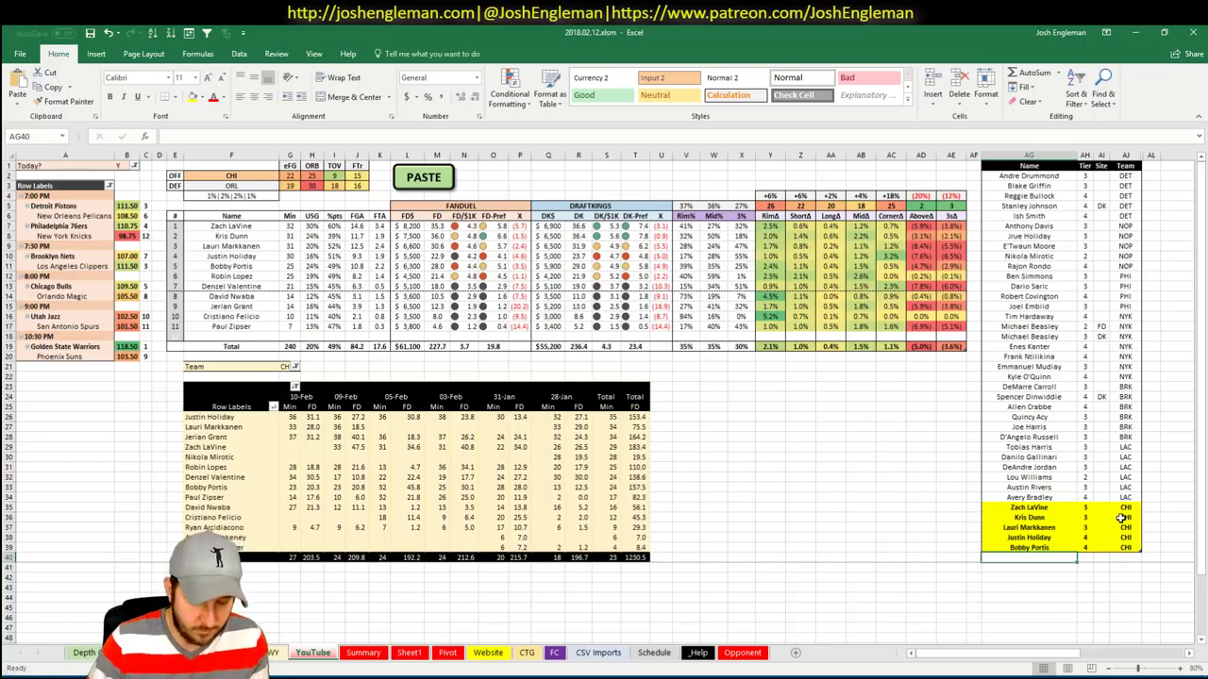
Add Robin Lopez with tier 4 in the next free row of the player tier list
{"action": "type", "text": "Robin Lopez"}
{"action": "key", "text": "Tab"}
{"action": "type", "text": "4"}
{"action": "key", "text": "Return"}
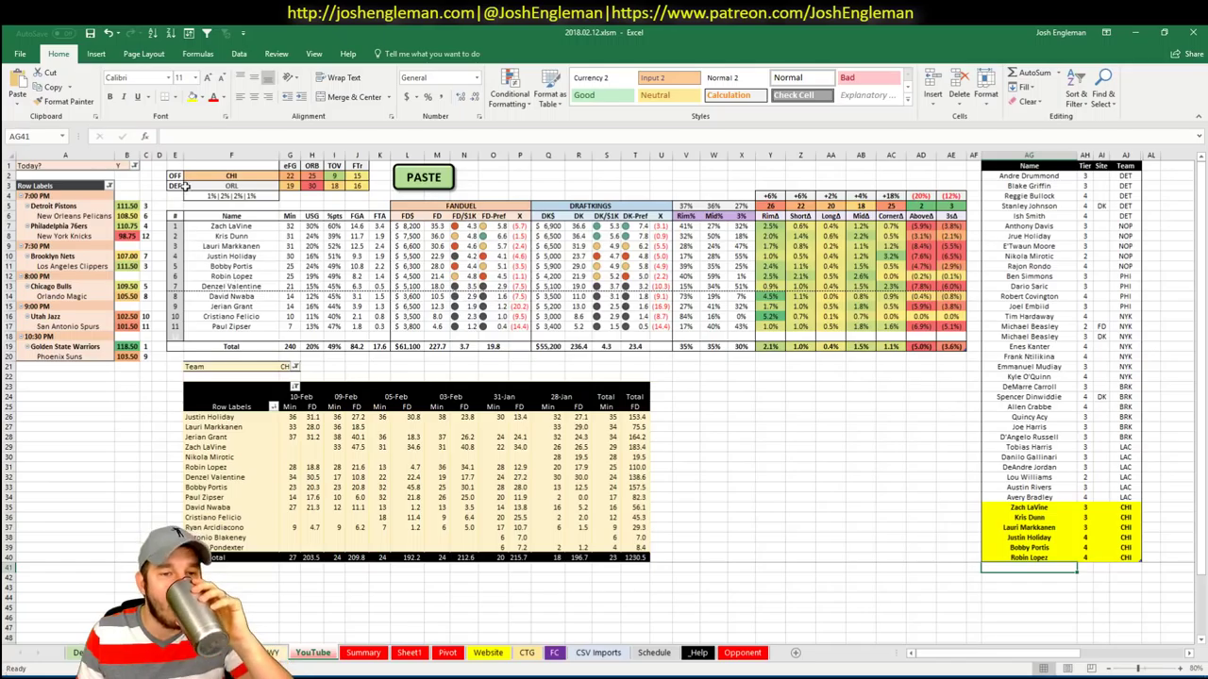
Set the offensive team of the matchup table to ORL
{"action": "left_click", "coordinate": [226, 173]}
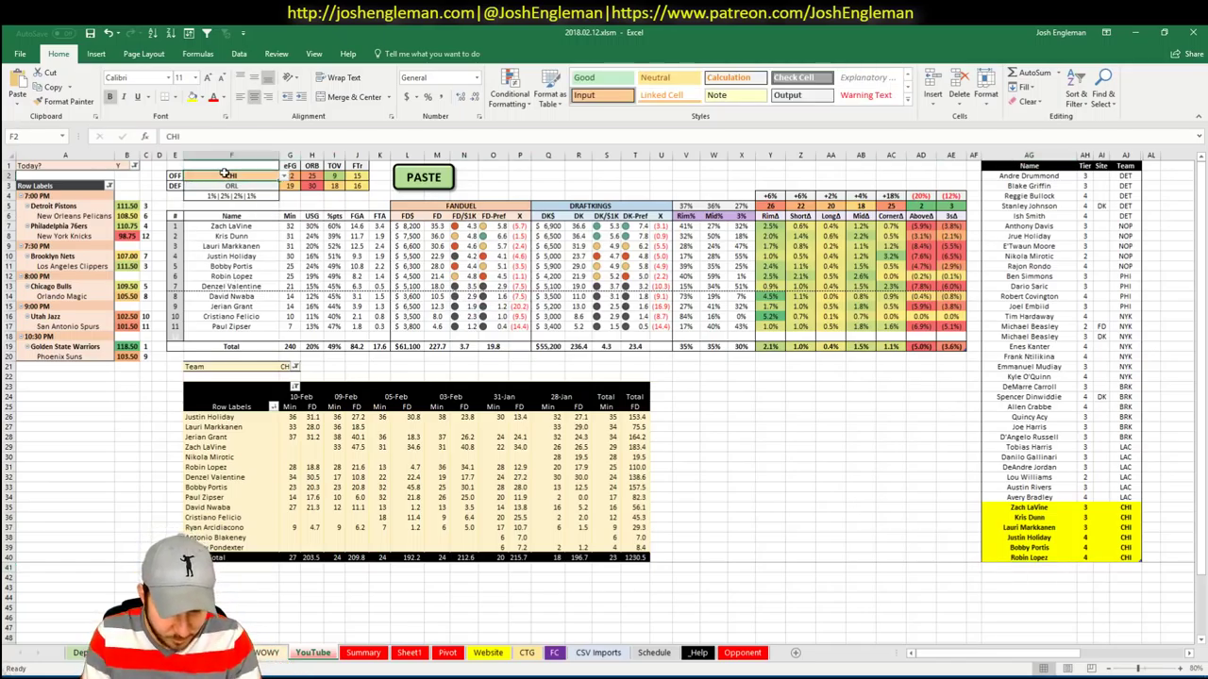
{"action": "type", "text": "ORL"}
{"action": "key", "text": "Return"}
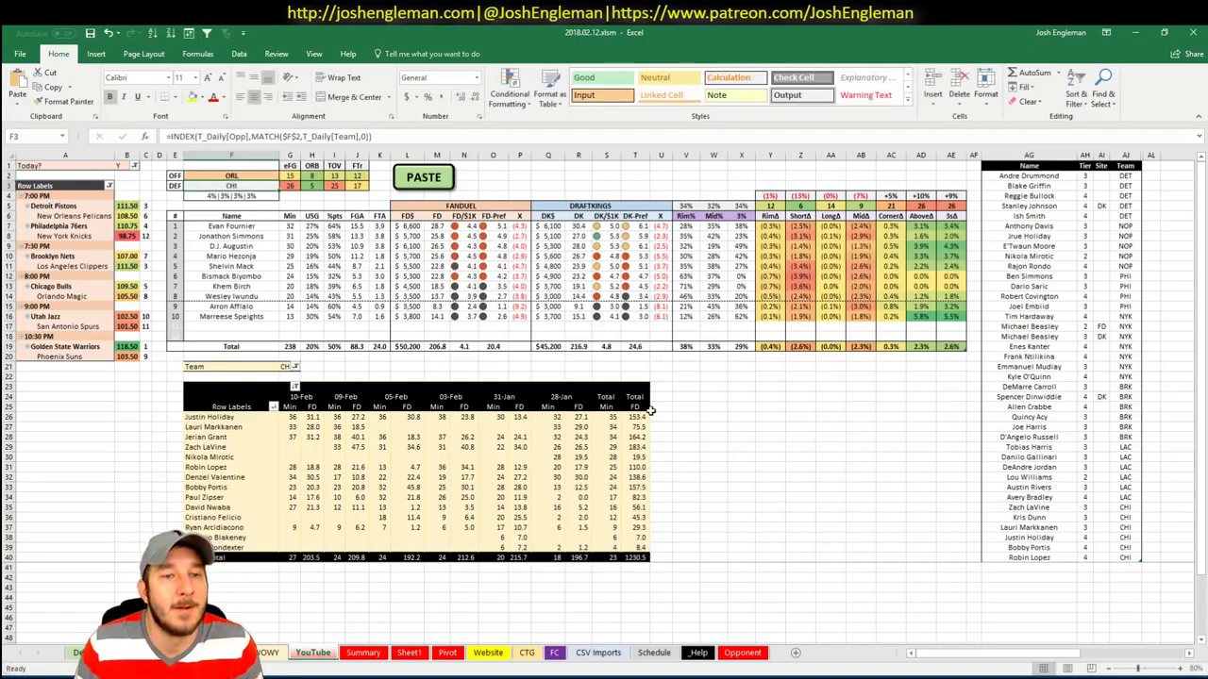
{"action": "left_click", "coordinate": [362, 653]}
{"action": "left_click", "coordinate": [312, 653]}
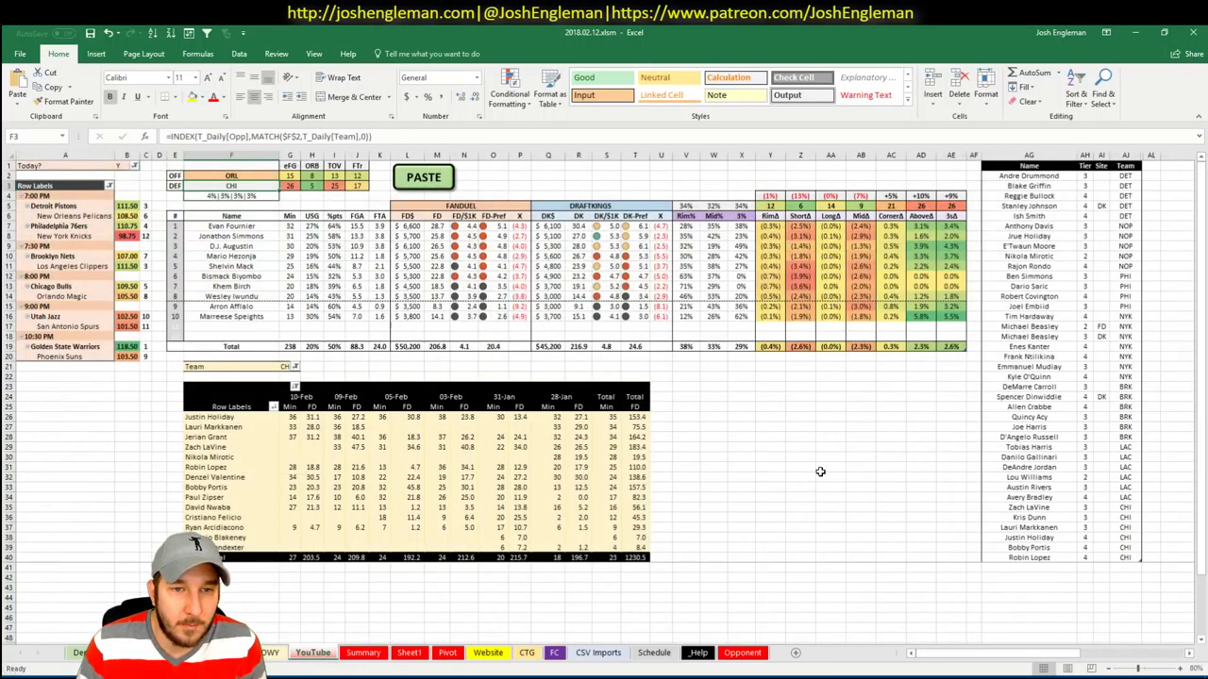
{"action": "left_click", "coordinate": [1042, 587]}
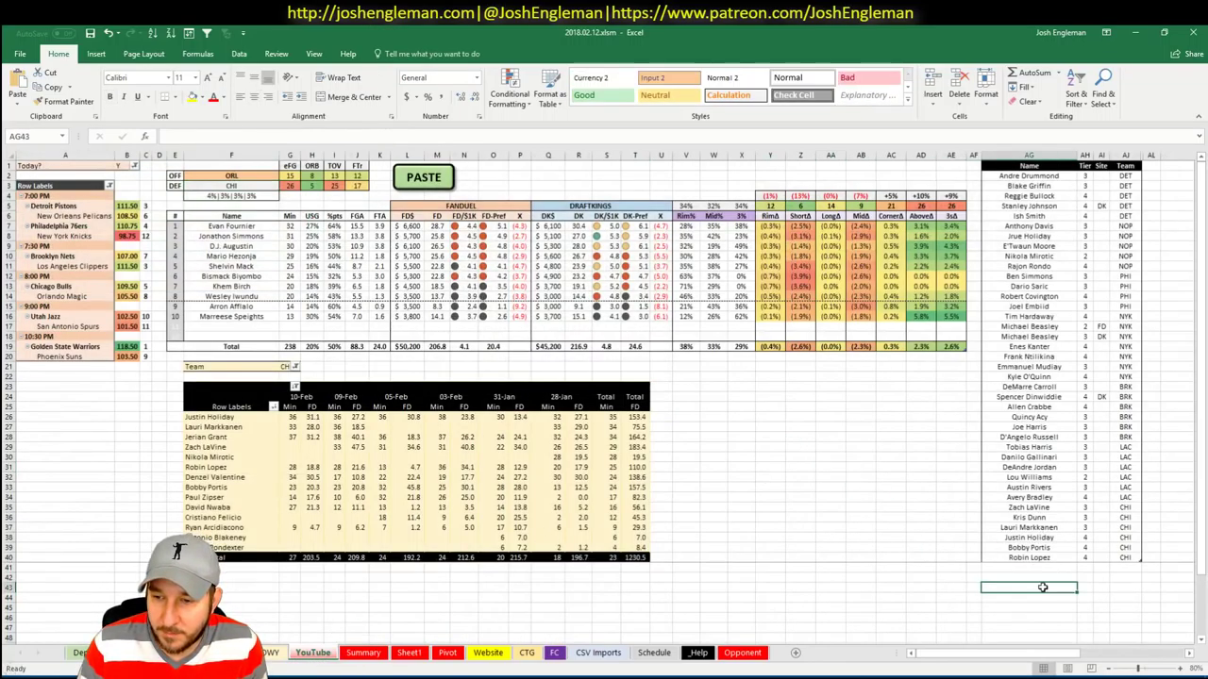
Filter the recent games pivot table to team ORL
{"action": "left_click", "coordinate": [286, 367]}
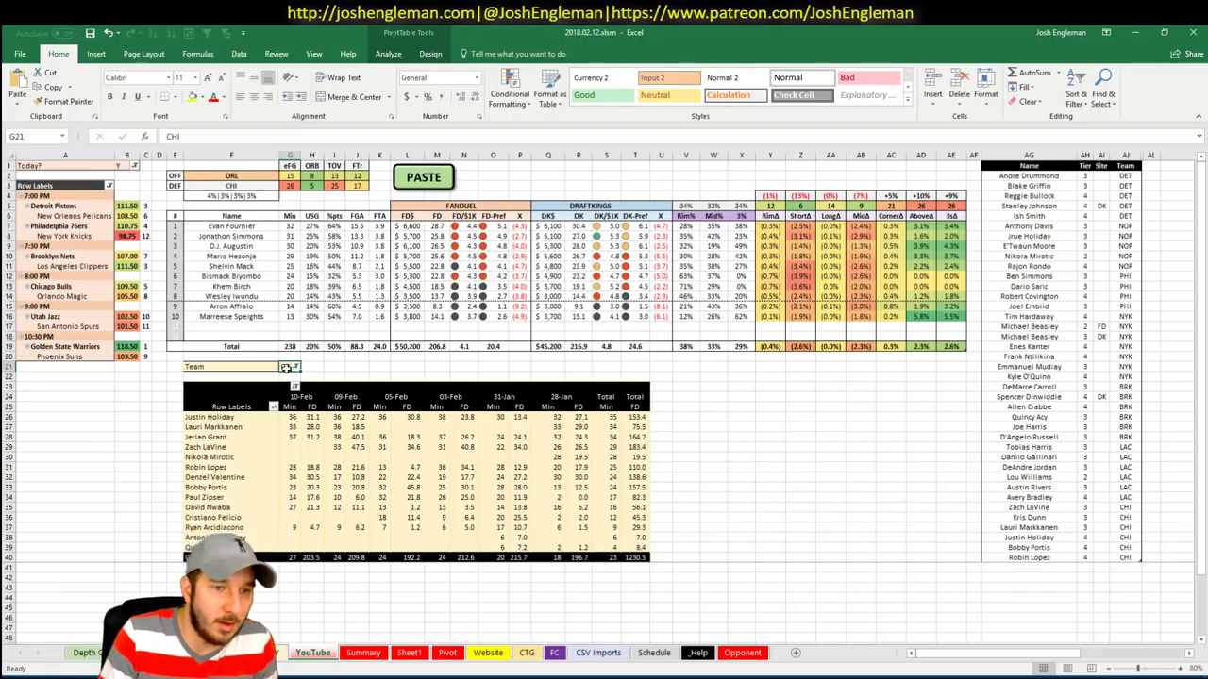
{"action": "type", "text": "ORL"}
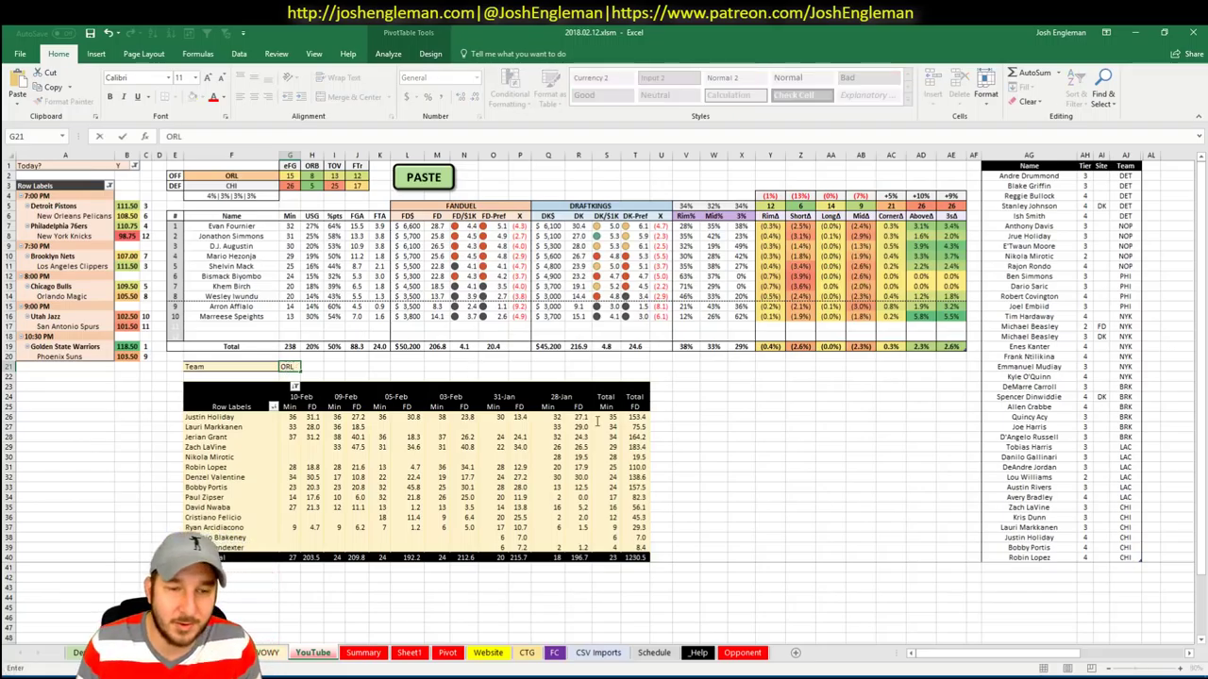
{"action": "key", "text": "Return"}
Add Evan Fournier with tier 3 below Robin Lopez in the player tier list
{"action": "left_click", "coordinate": [1029, 566]}
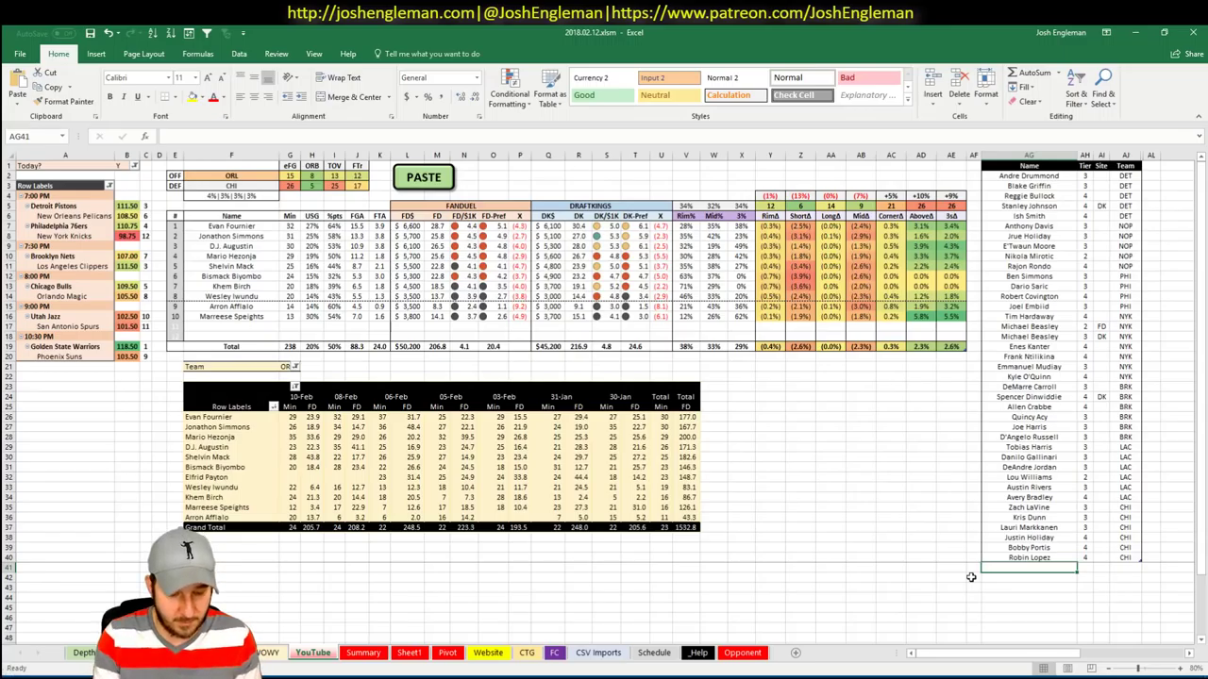
{"action": "type", "text": "Evan Fourn"}
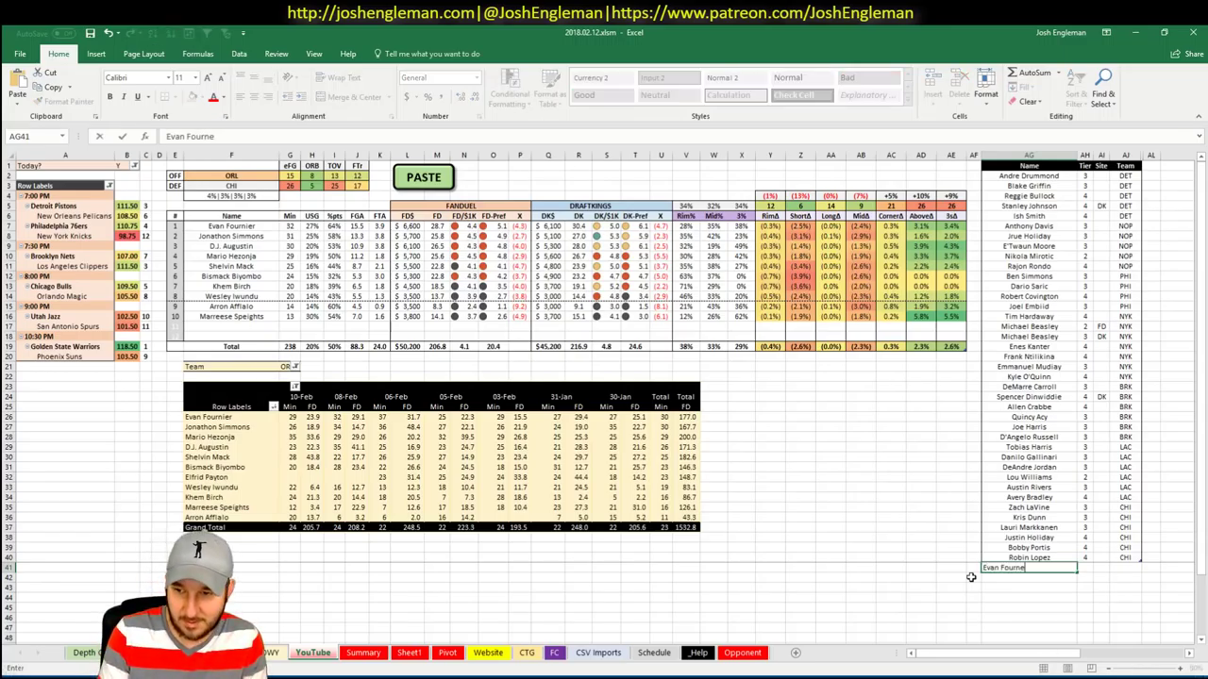
{"action": "type", "text": "ier"}
{"action": "key", "text": "Return"}
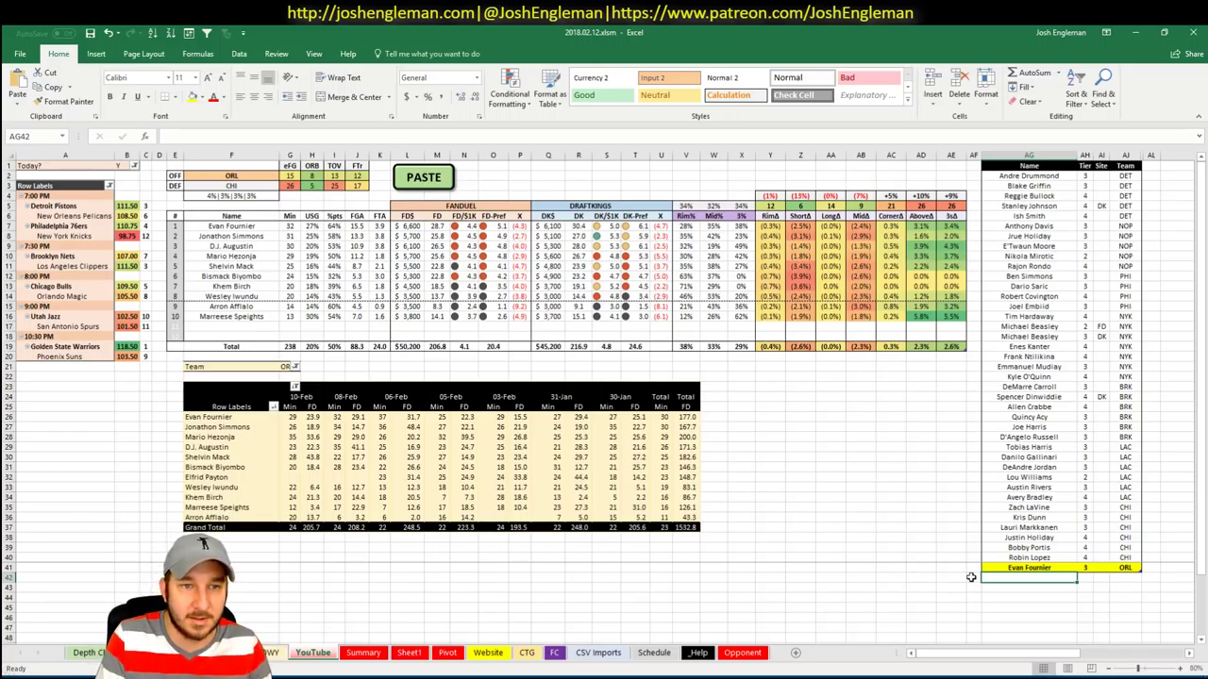
Add Jonathon Simmons with tier 3 below Evan Fournier in the player tier list
{"action": "type", "text": "Jonath"}
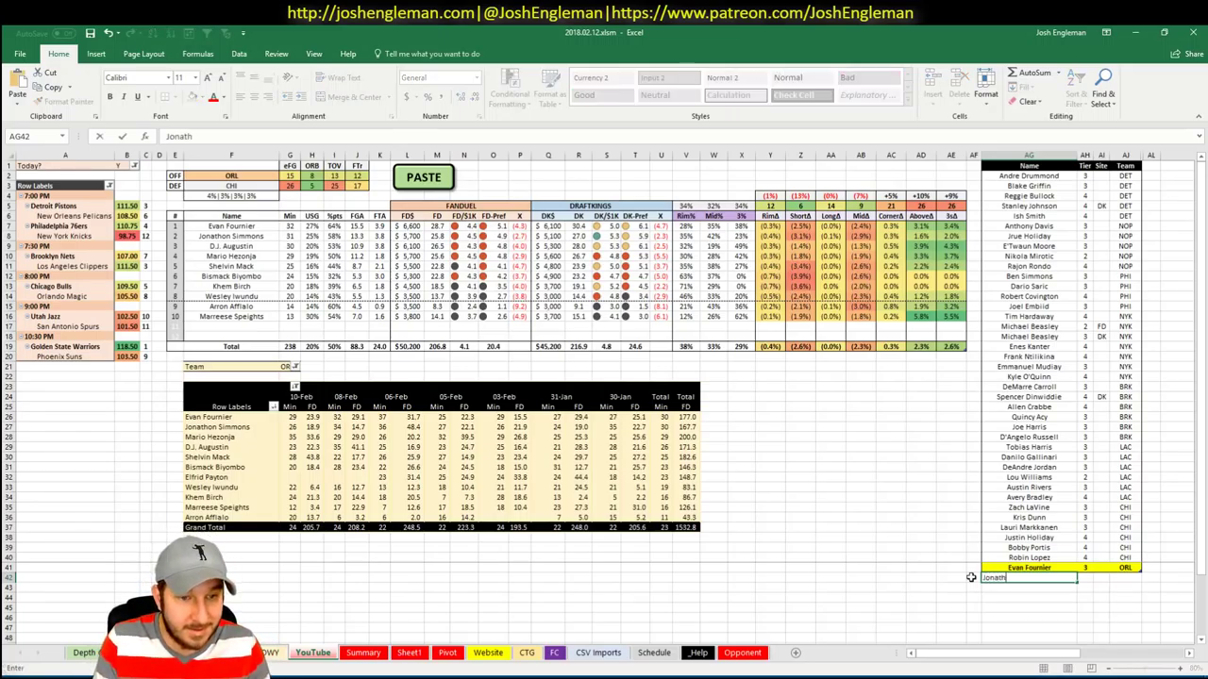
{"action": "type", "text": "on Simmons"}
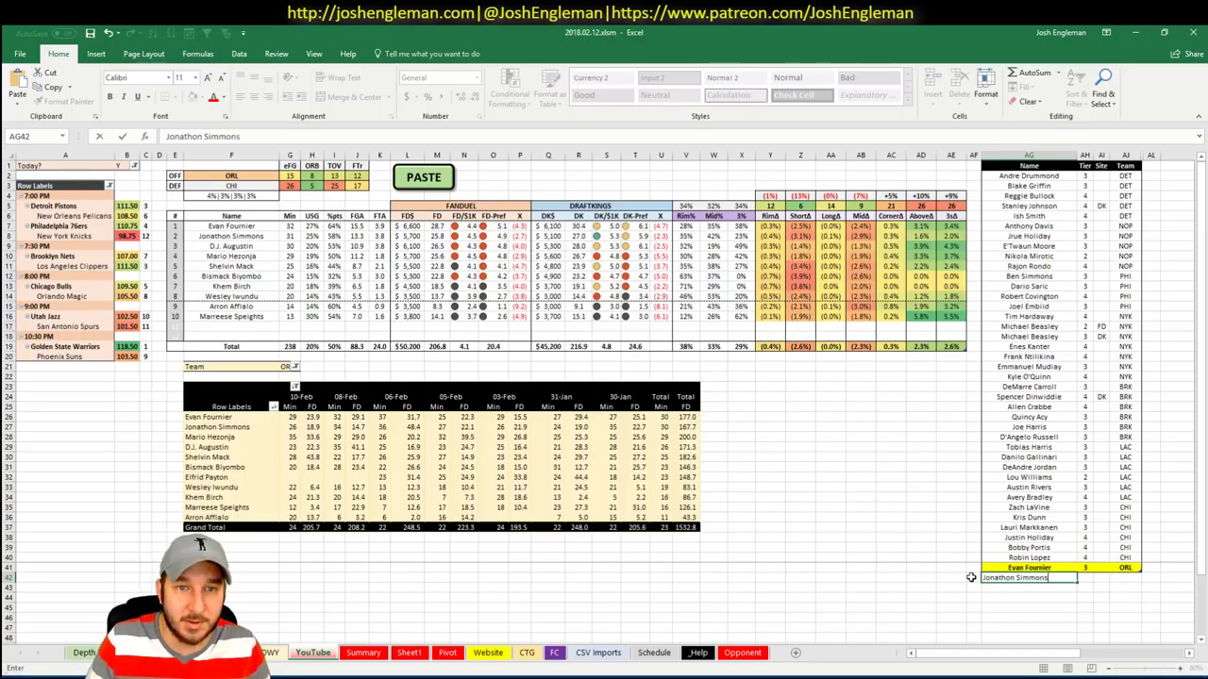
{"action": "key", "text": "Tab"}
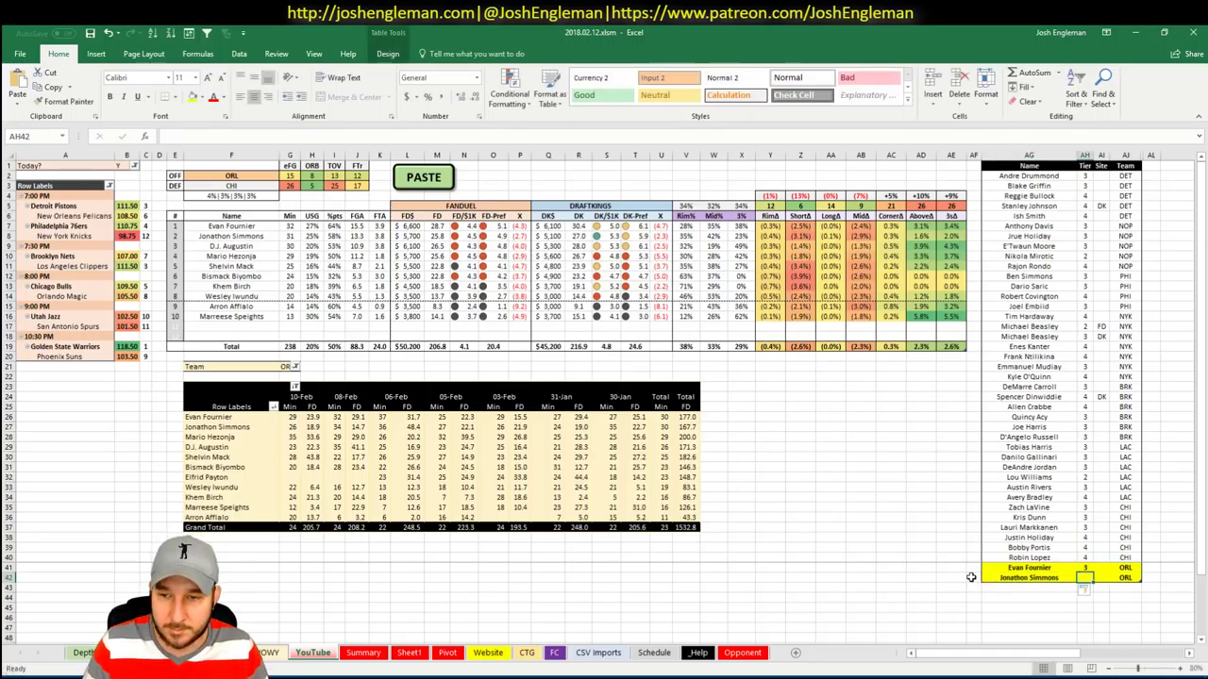
{"action": "type", "text": "3"}
{"action": "key", "text": "Return"}
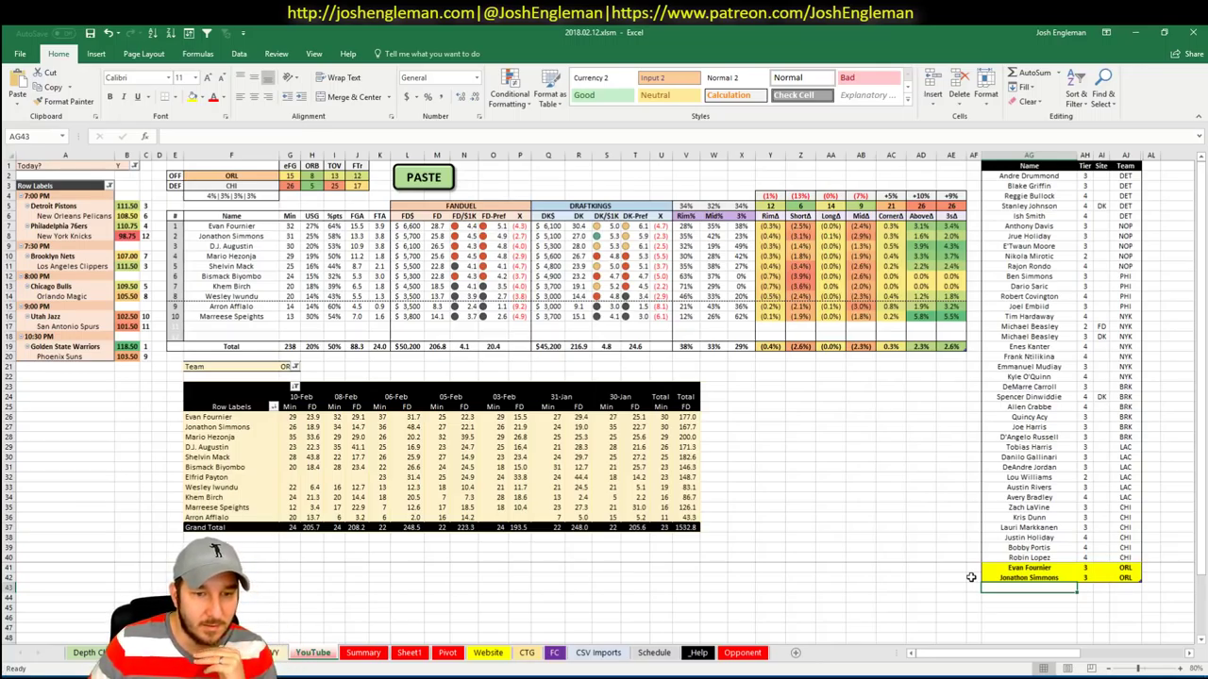
Add D.J. Augustin with tier 4 below Jonathon Simmons in the player tier list
{"action": "type", "text": "D.J. AU"}
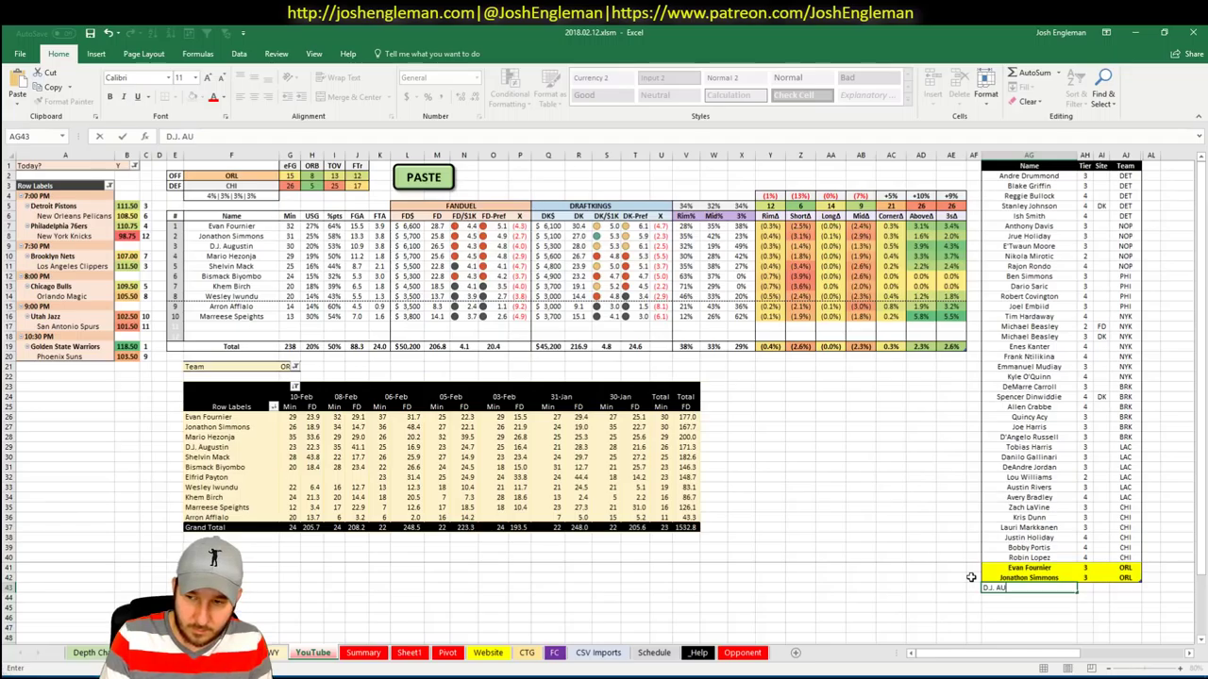
{"action": "type", "text": "gustin"}
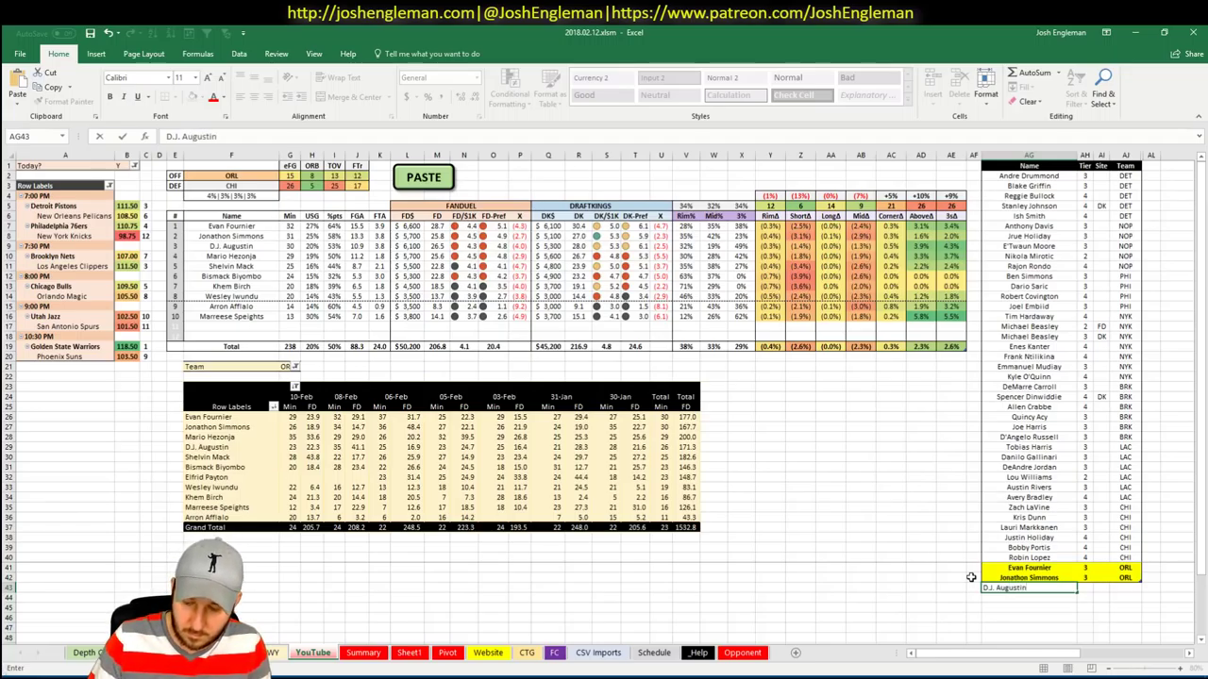
{"action": "key", "text": "Tab"}
{"action": "type", "text": "4"}
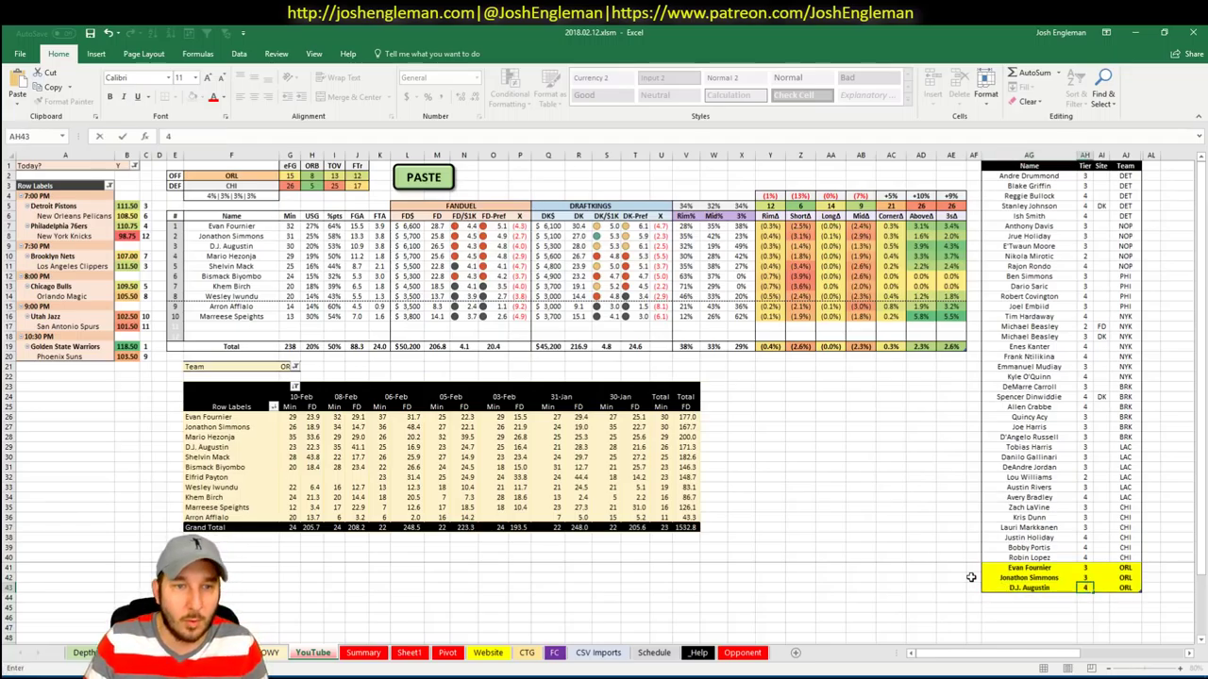
{"action": "key", "text": "Return"}
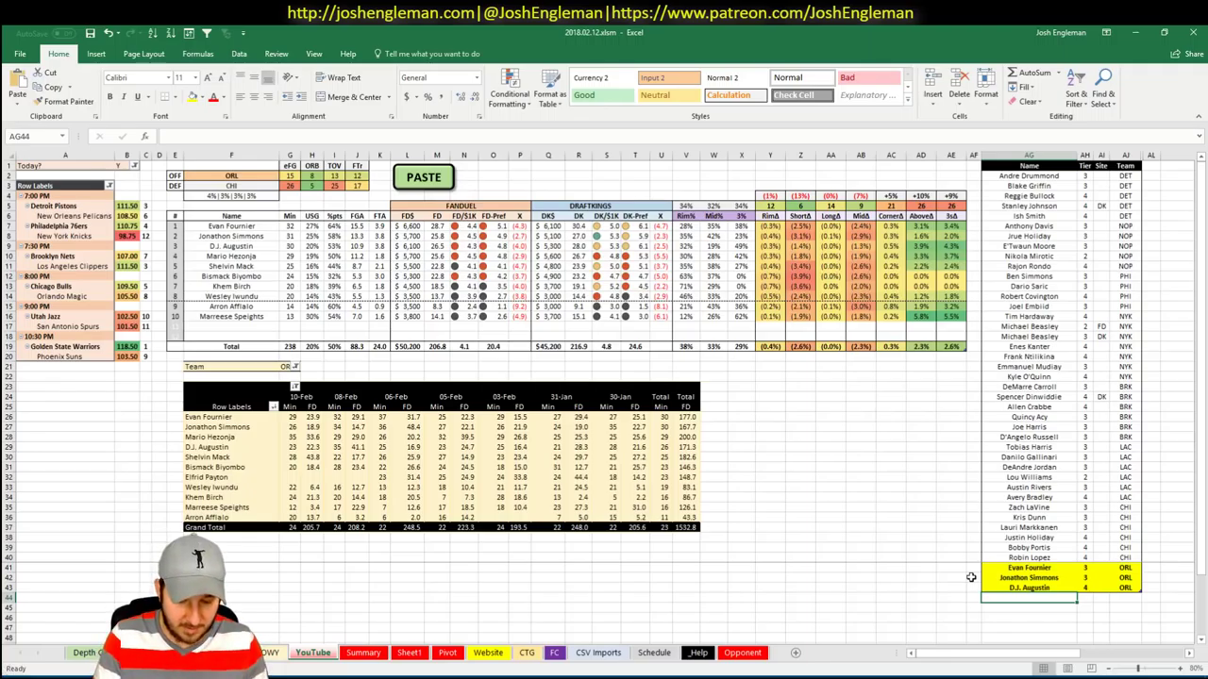
Add Mario Hezonja with tier 3 below D.J. Augustin in the player tier list
{"action": "type", "text": "Mario Hezon"}
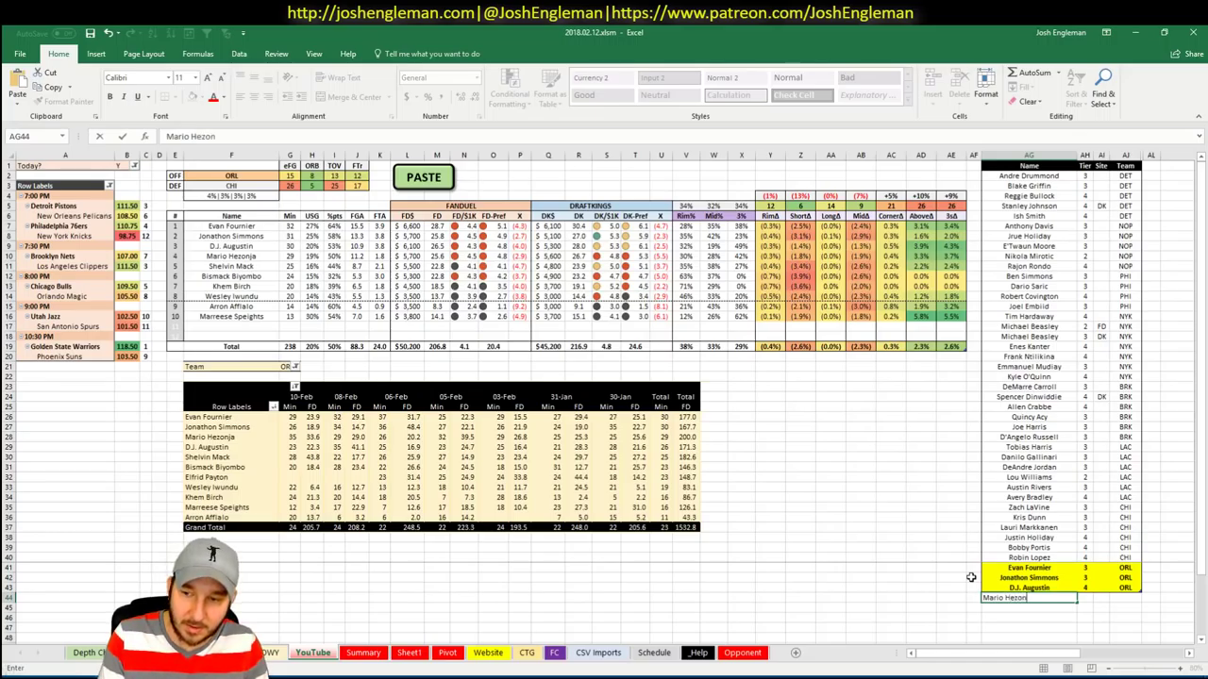
{"action": "type", "text": "ja"}
{"action": "key", "text": "Tab"}
{"action": "type", "text": "3"}
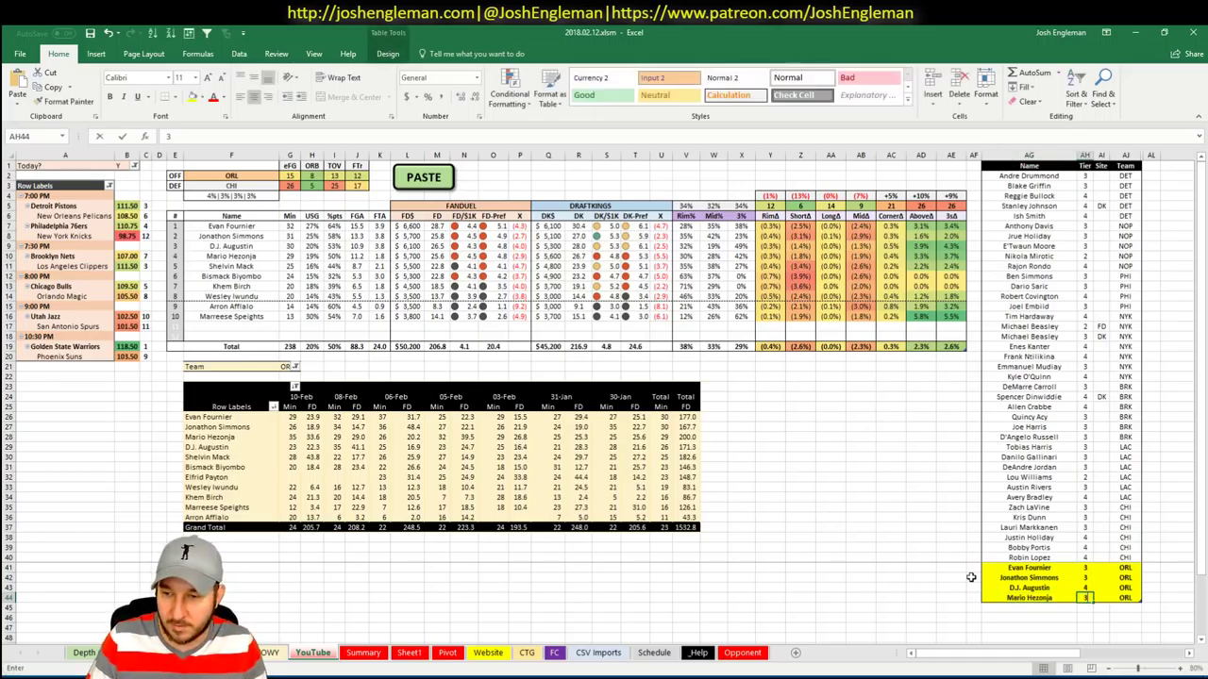
{"action": "key", "text": "Return"}
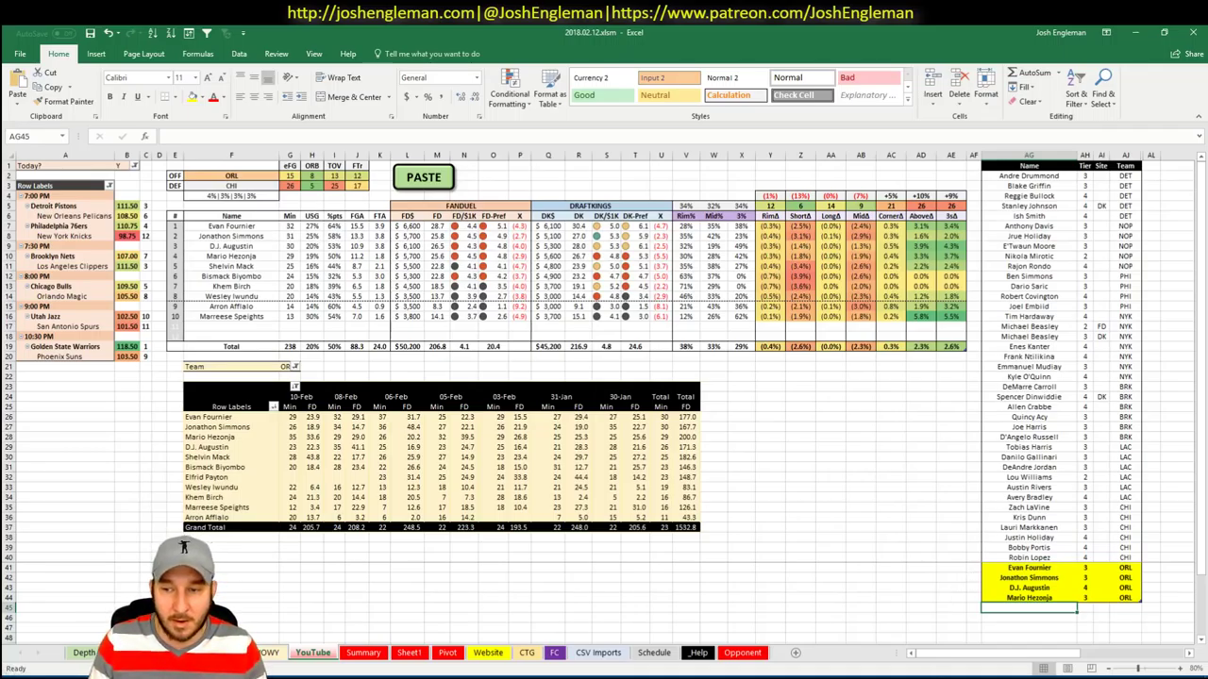
Collapse the ribbon and add Shelvin Mack with tier 3 below Mario Hezonja in the player tier list
{"action": "double_click", "coordinate": [66, 58]}
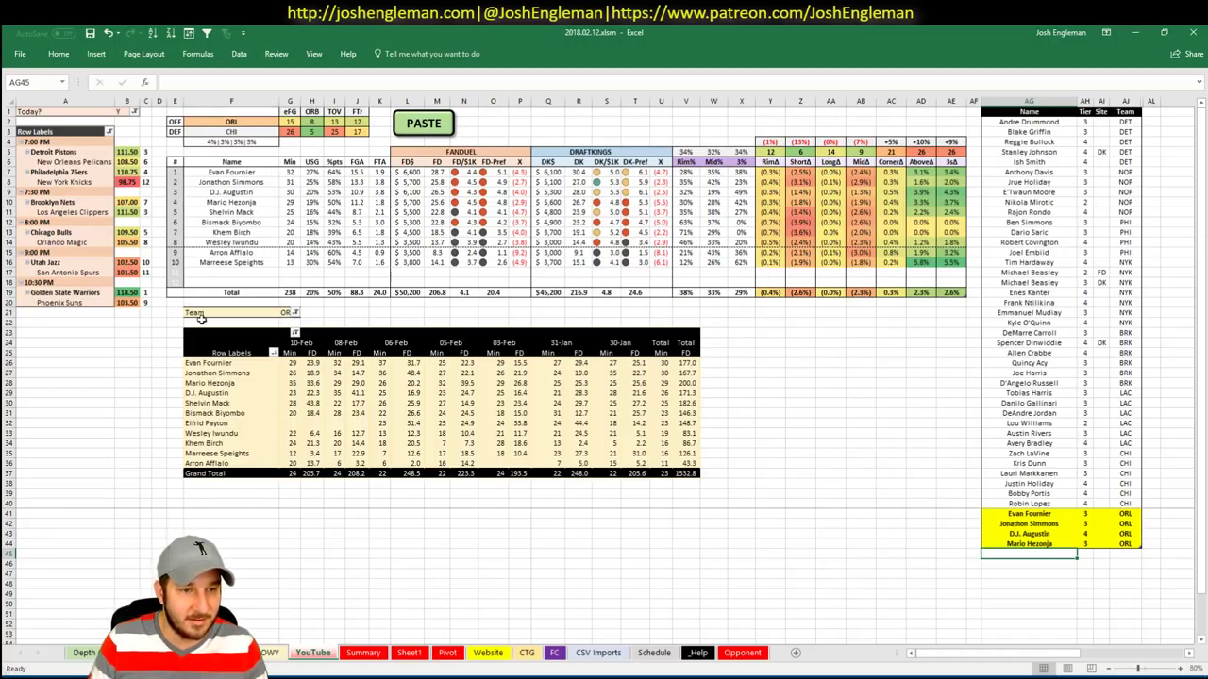
{"action": "left_click", "coordinate": [228, 121]}
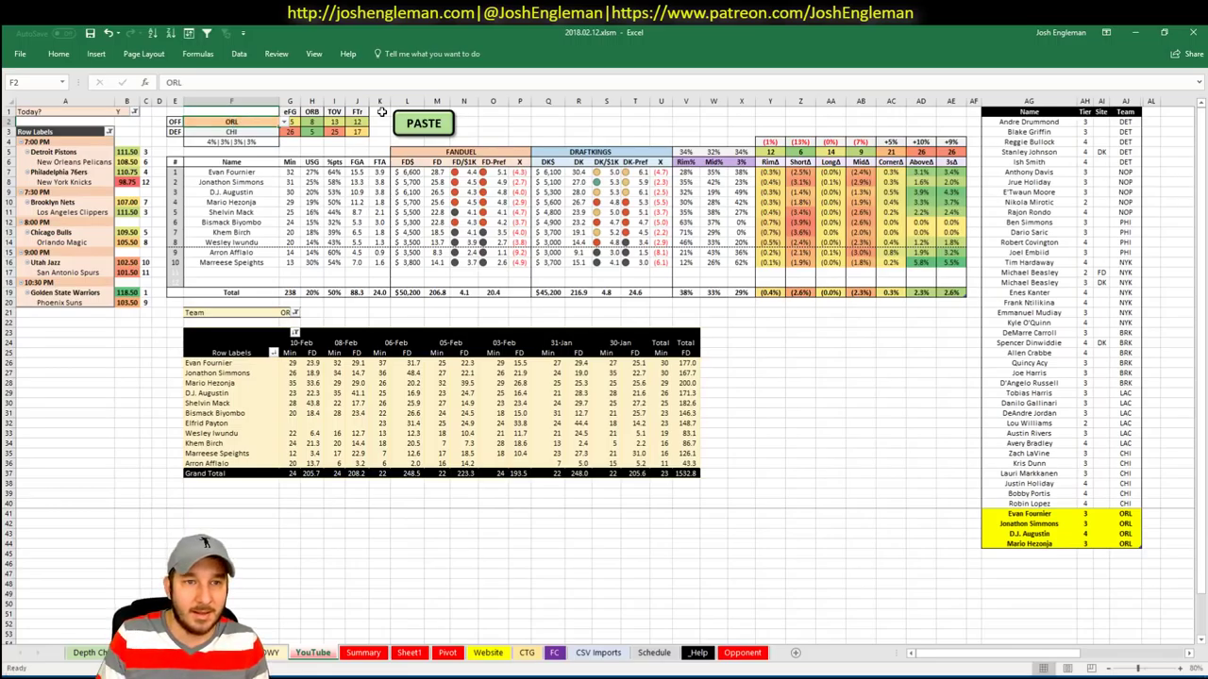
{"action": "left_click", "coordinate": [1027, 556]}
{"action": "type", "text": "Shelv"}
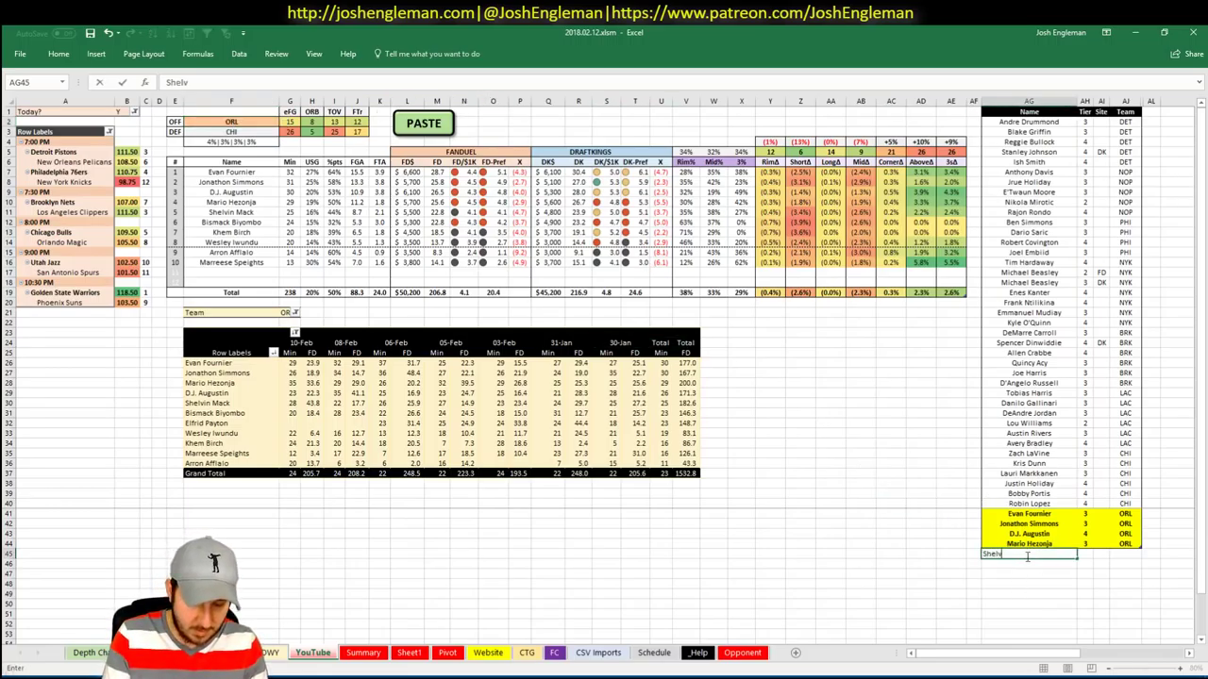
{"action": "type", "text": "in Mack"}
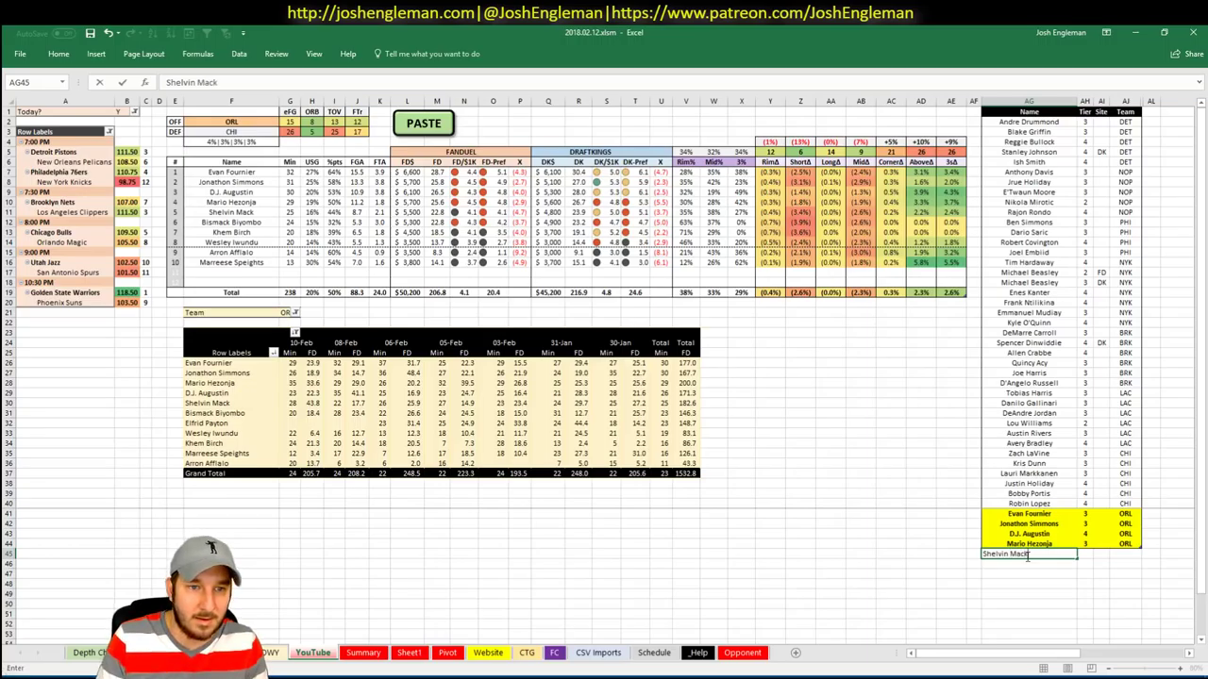
{"action": "key", "text": "Tab"}
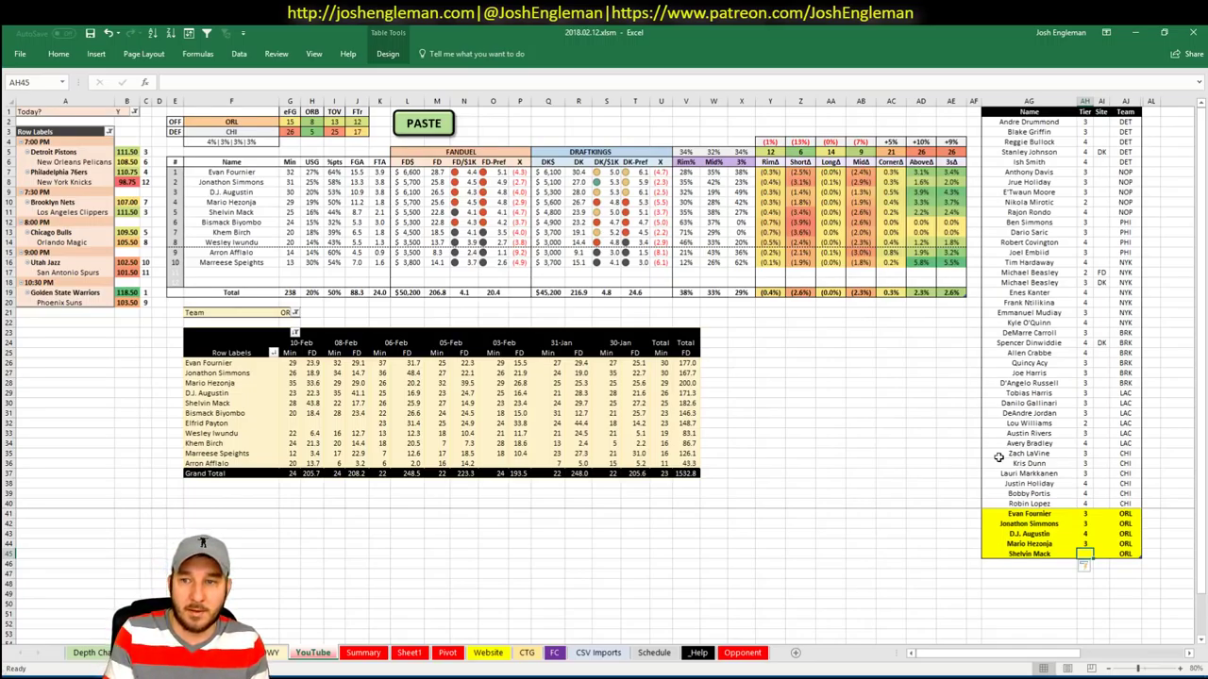
{"action": "type", "text": "3"}
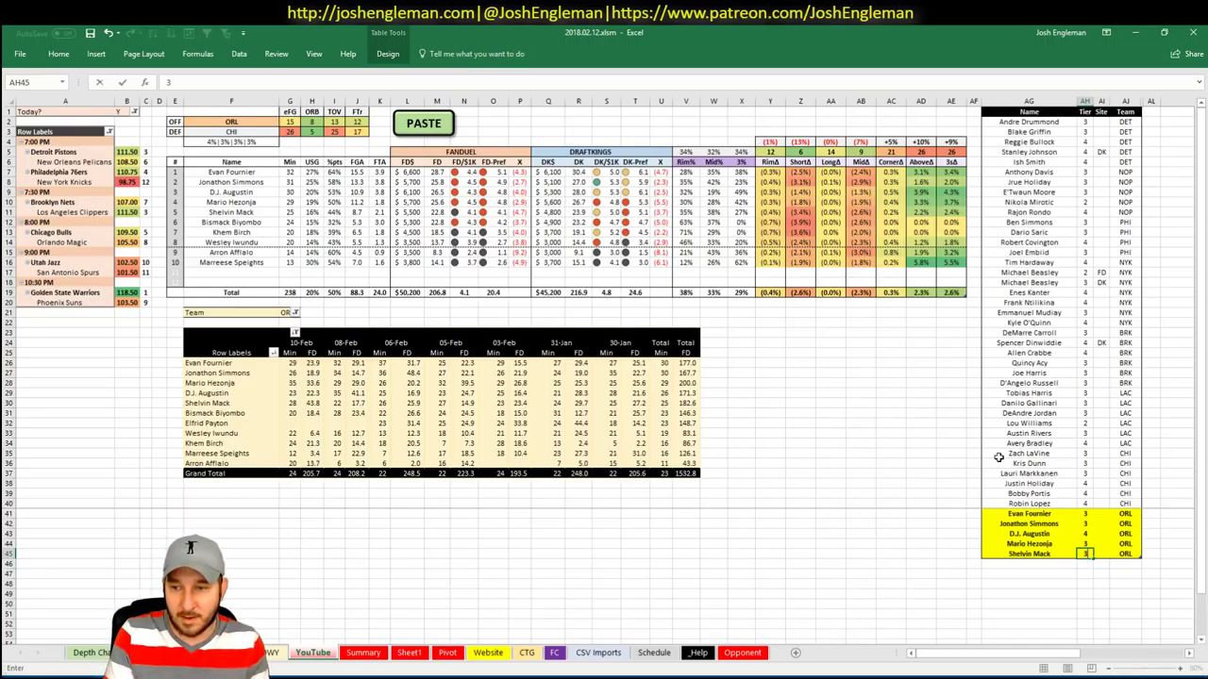
{"action": "key", "text": "Return"}
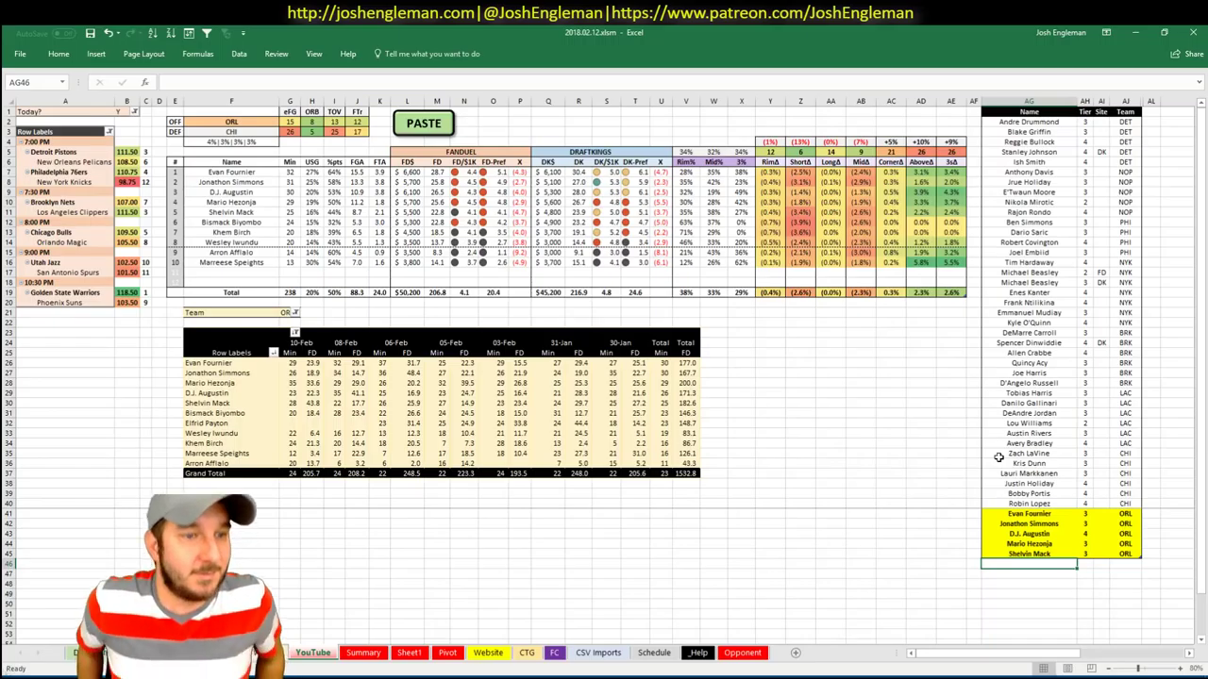
Set the offensive team in the matchup table to UTA and filter the recent game log pivot to team UTA
{"action": "left_click", "coordinate": [242, 120]}
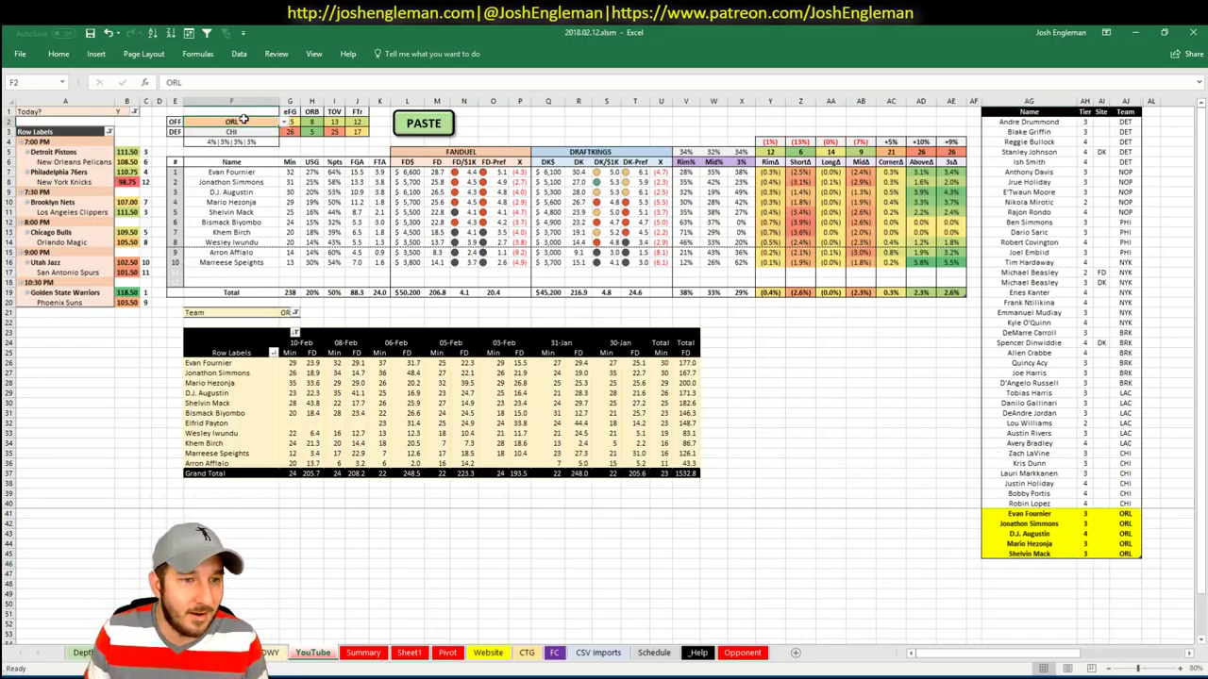
{"action": "type", "text": "UTA"}
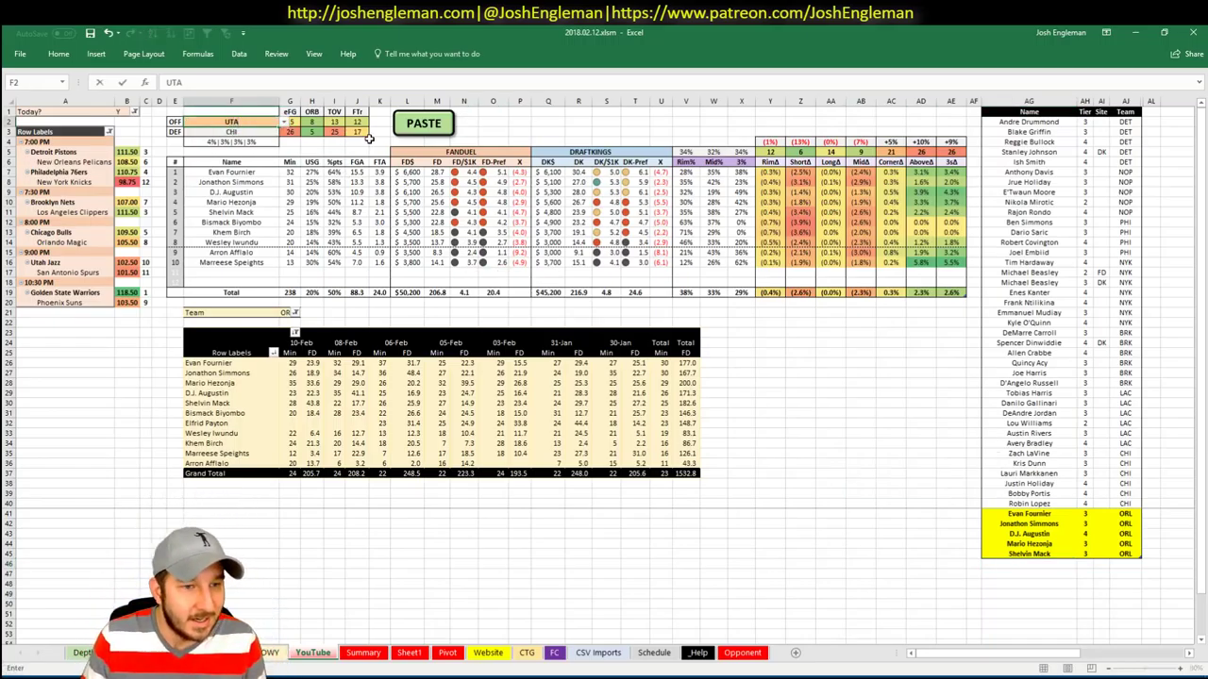
{"action": "key", "text": "Return"}
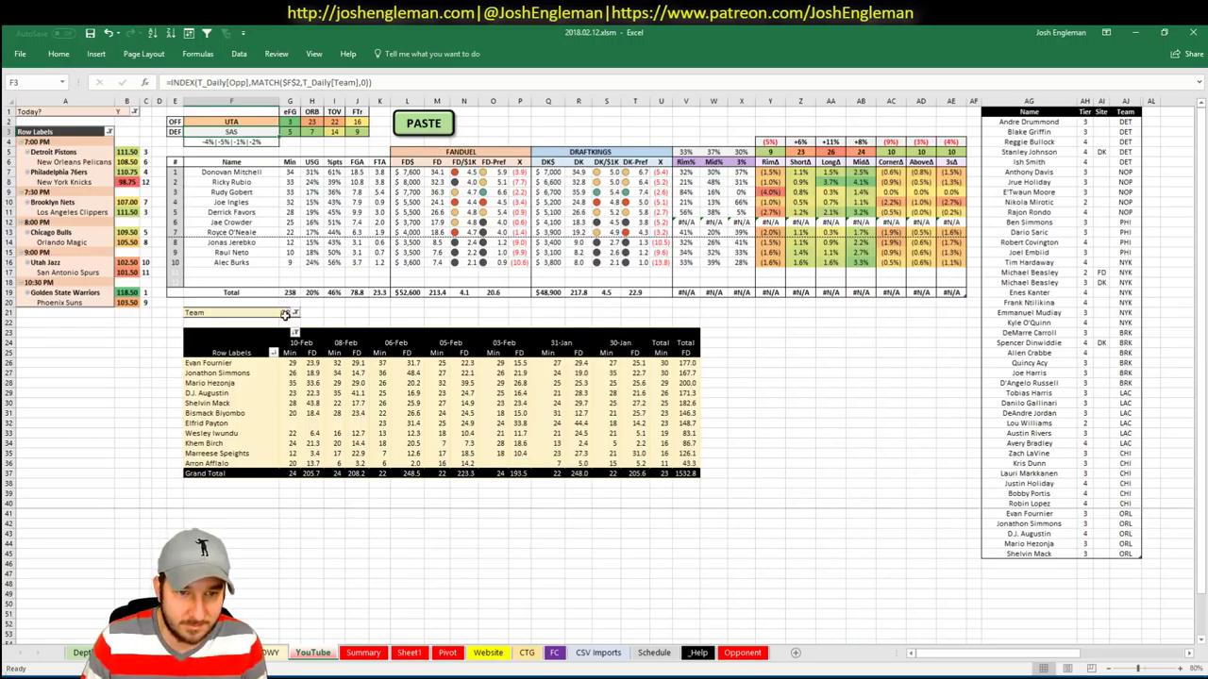
{"action": "left_click", "coordinate": [285, 312]}
{"action": "type", "text": "UTA"}
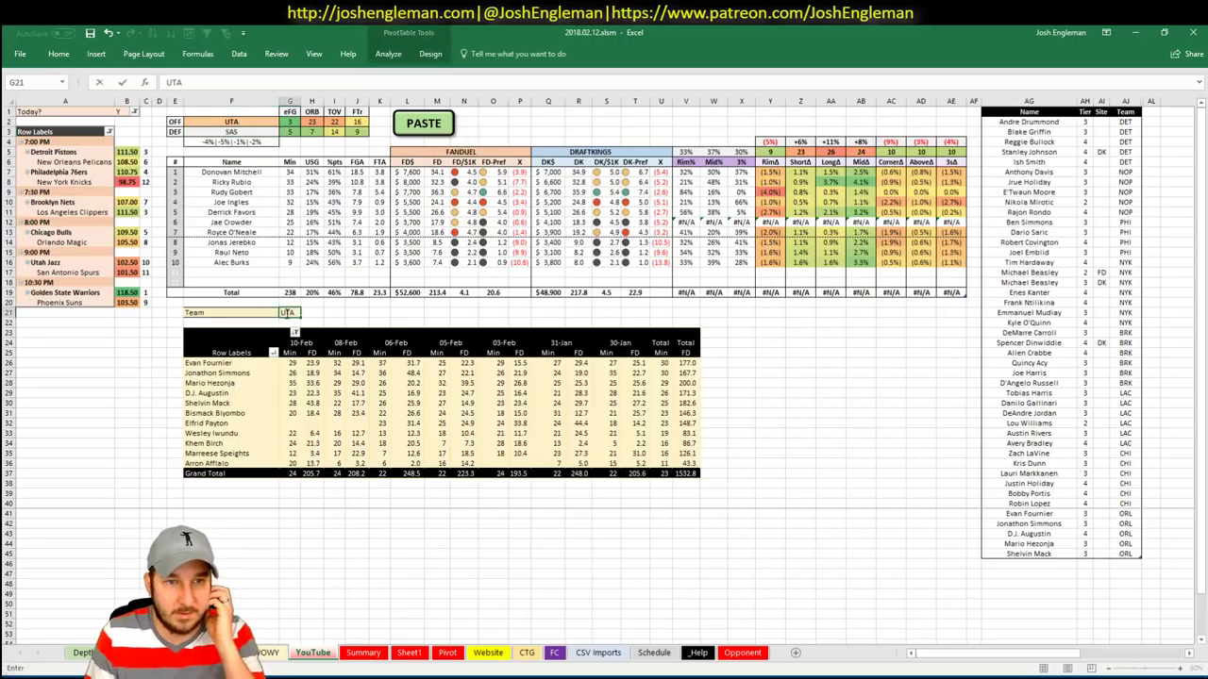
{"action": "key", "text": "Return"}
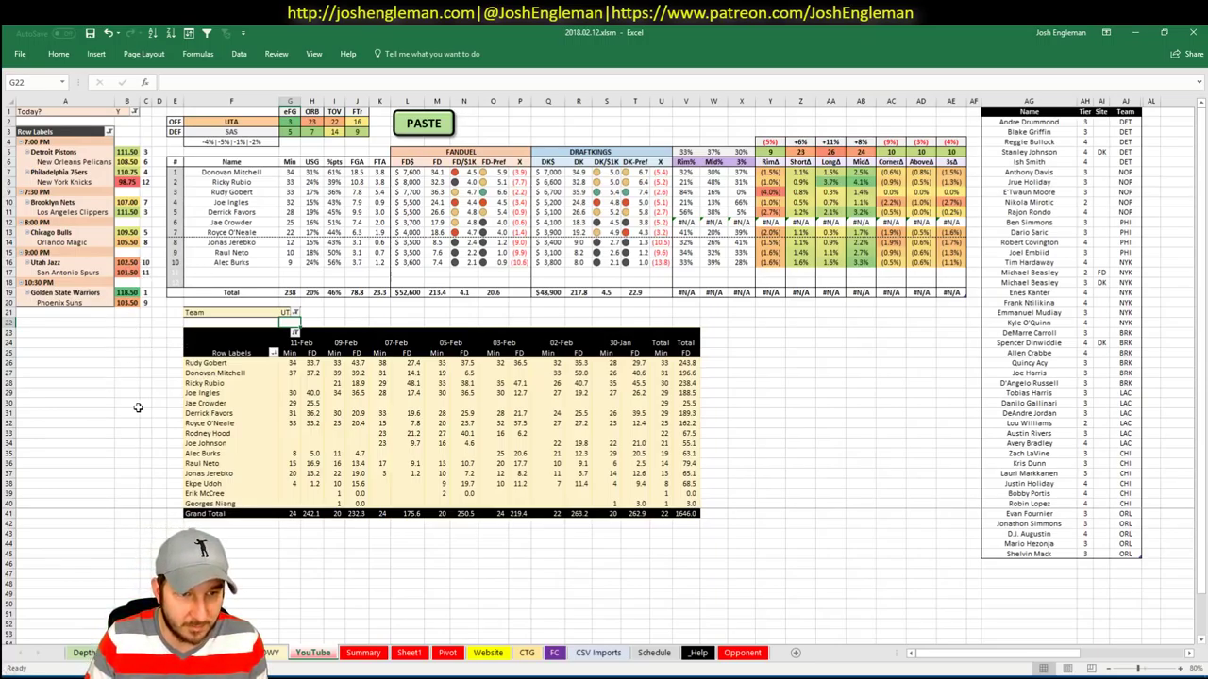
{"action": "left_click", "coordinate": [134, 404]}
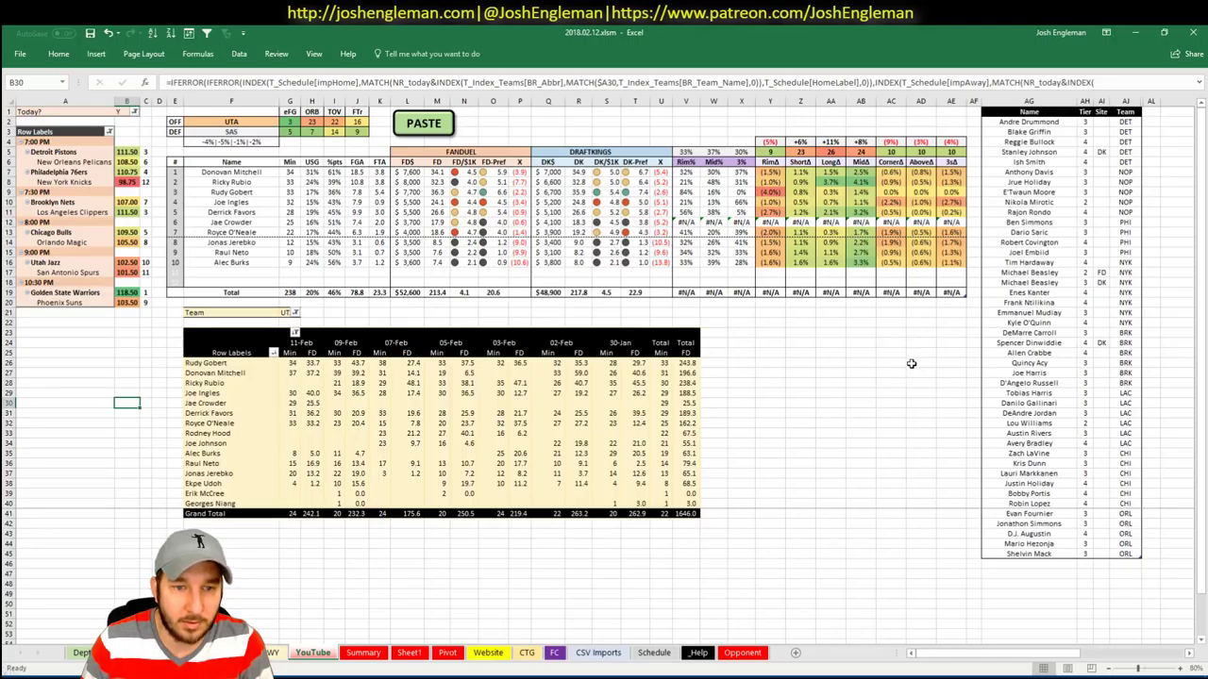
Switch to FantasyCruncher in the browser, check shooting guard Donovan Mitchell's game log against SAS, and return to the Excel workbook
{"action": "key", "text": "alt+Tab"}
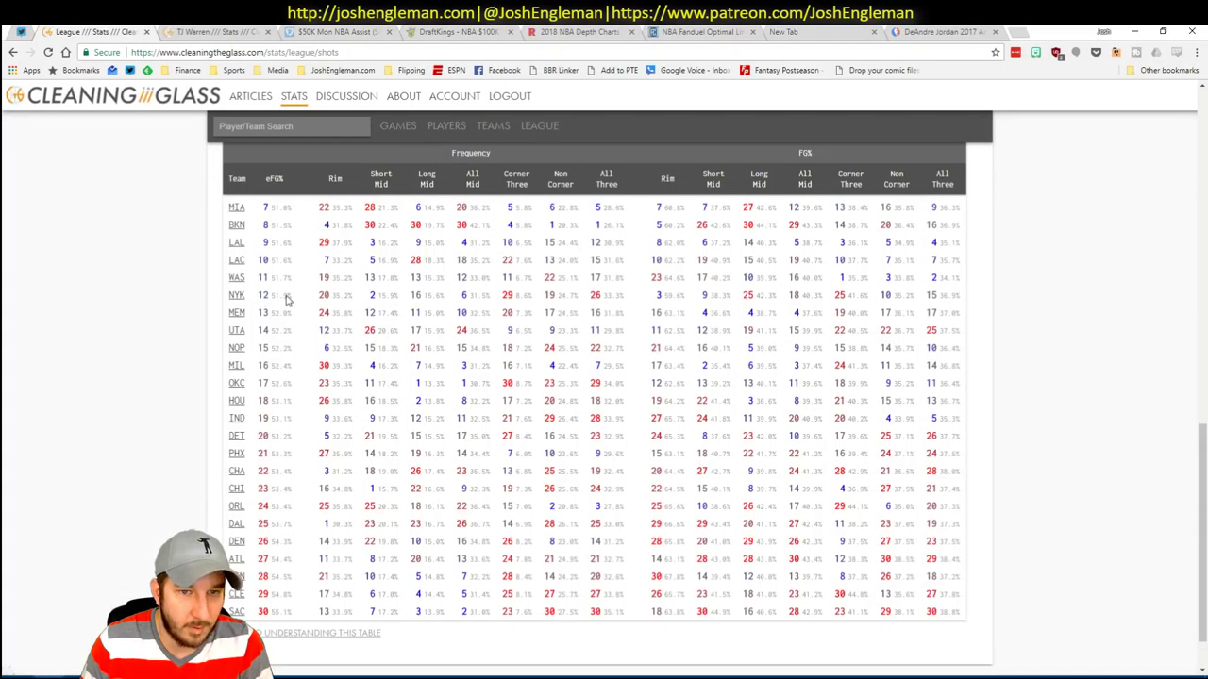
{"action": "left_click", "coordinate": [659, 31]}
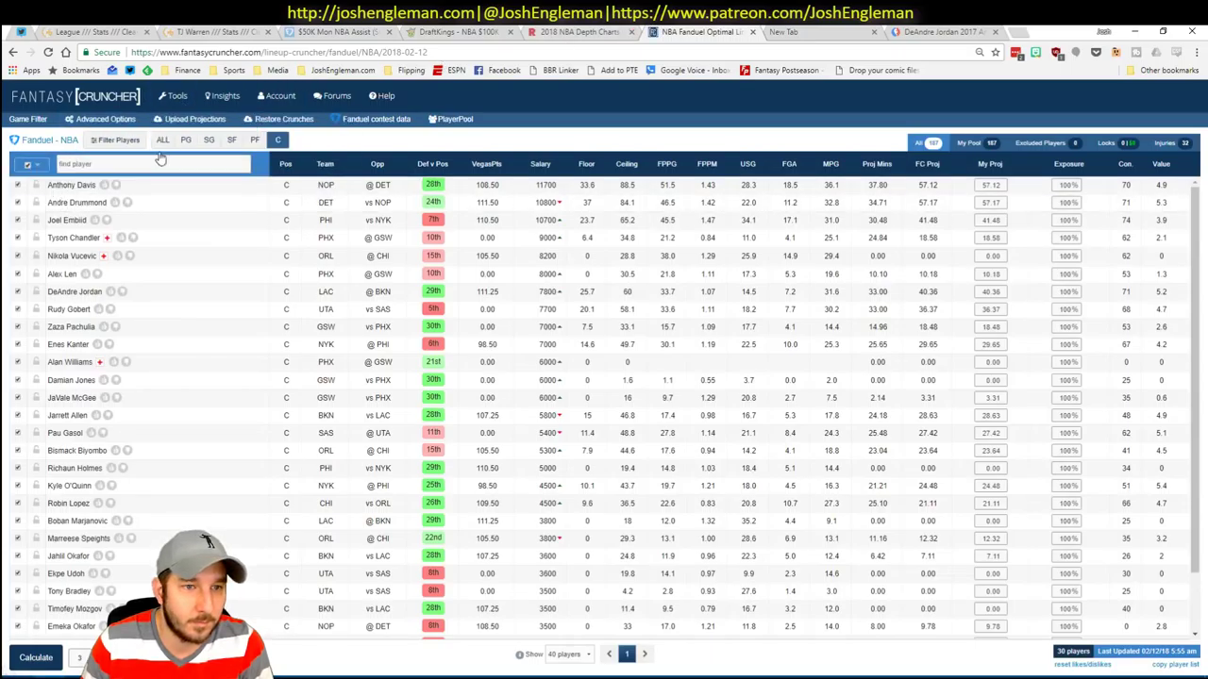
{"action": "left_click", "coordinate": [187, 141]}
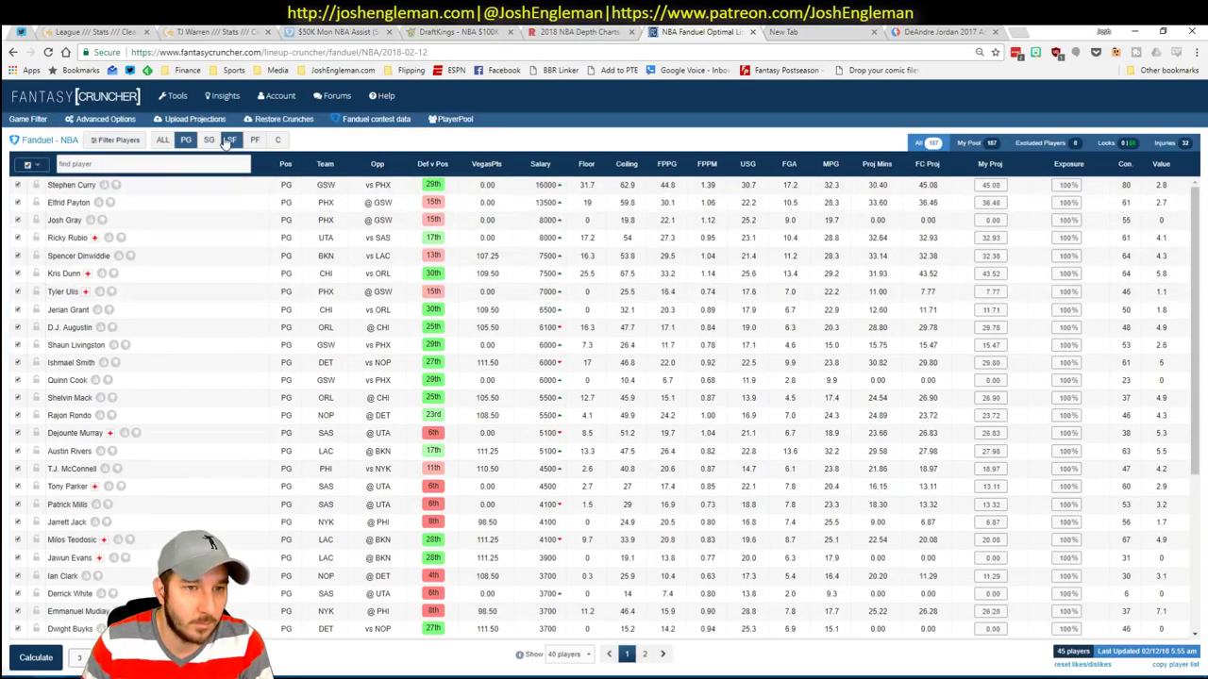
{"action": "left_click", "coordinate": [210, 141]}
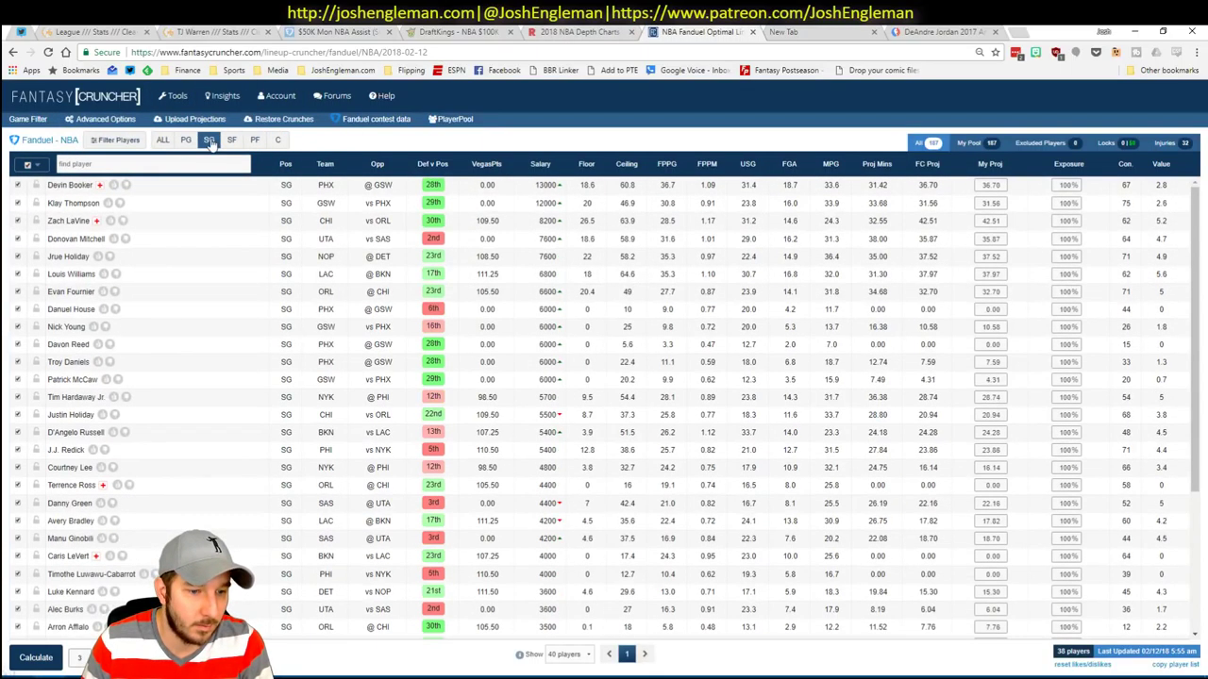
{"action": "left_click", "coordinate": [75, 240]}
{"action": "left_click", "coordinate": [371, 265]}
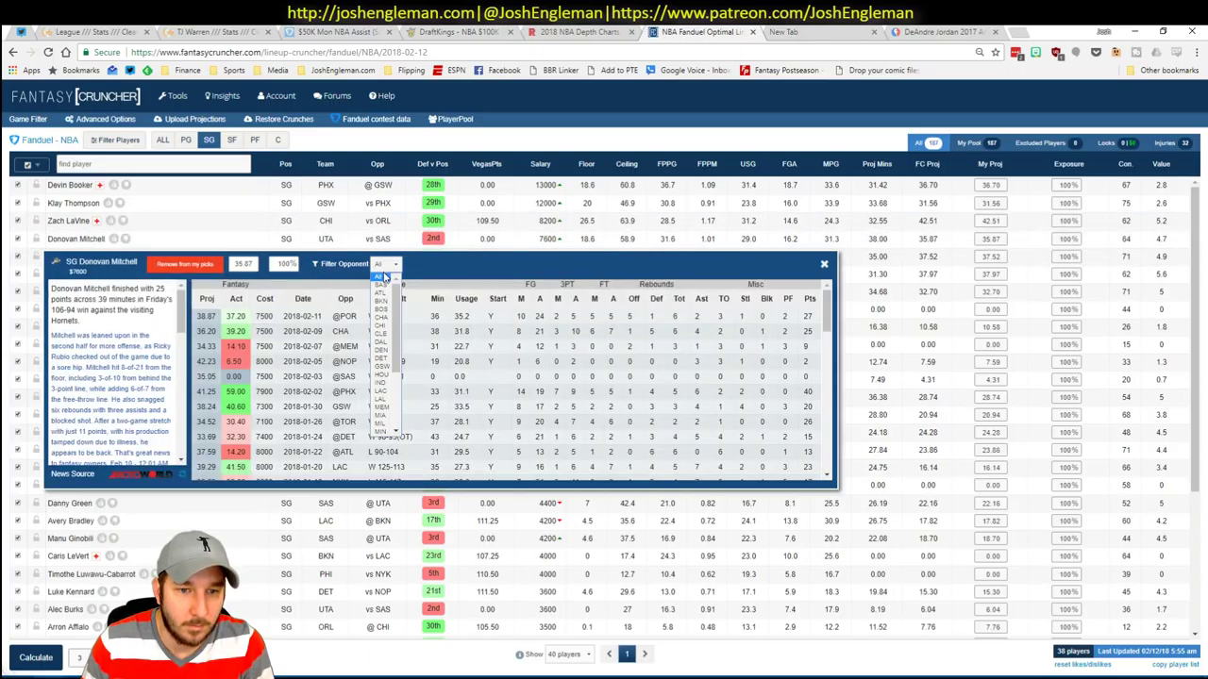
{"action": "left_click", "coordinate": [383, 287]}
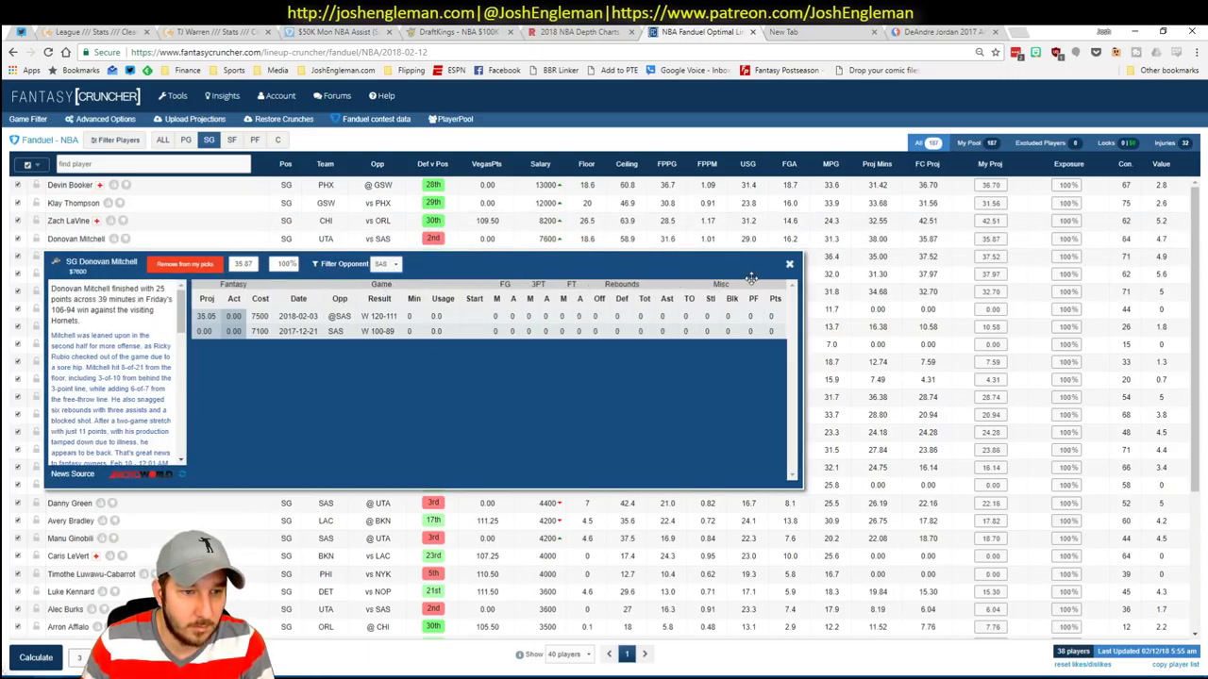
{"action": "key", "text": "alt+Tab"}
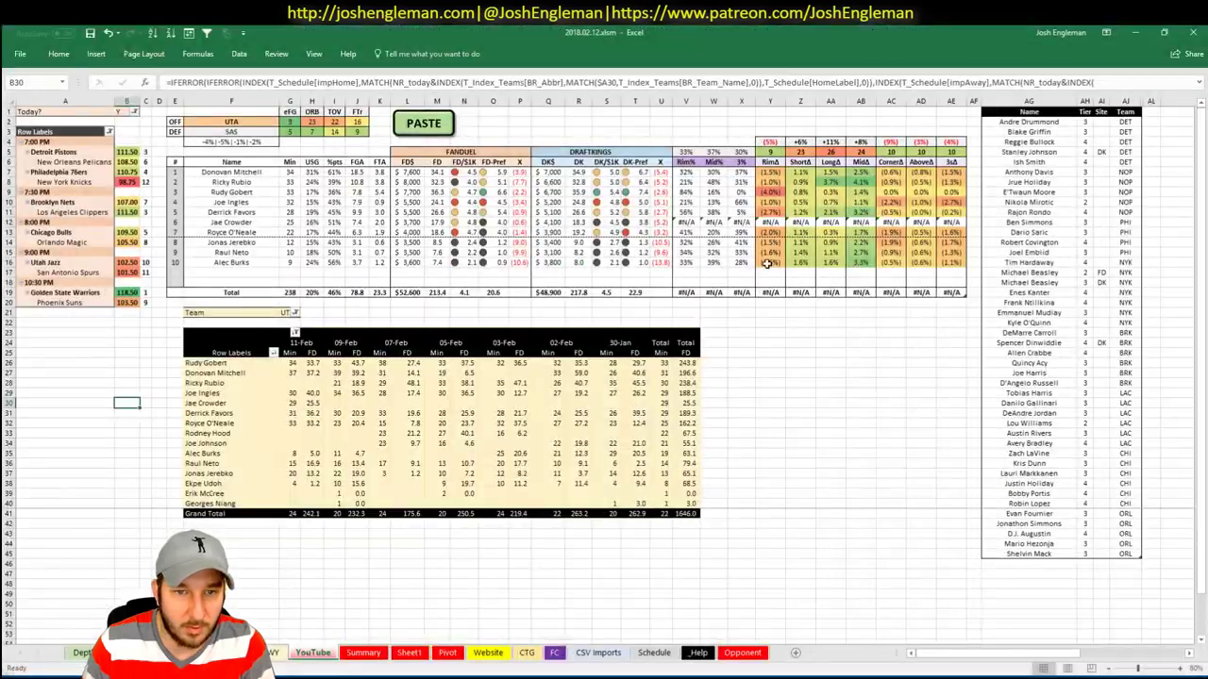
Add Donovan Mitchell with tier 3 below Shelvin Mack in the player tier list
{"action": "left_click", "coordinate": [1028, 563]}
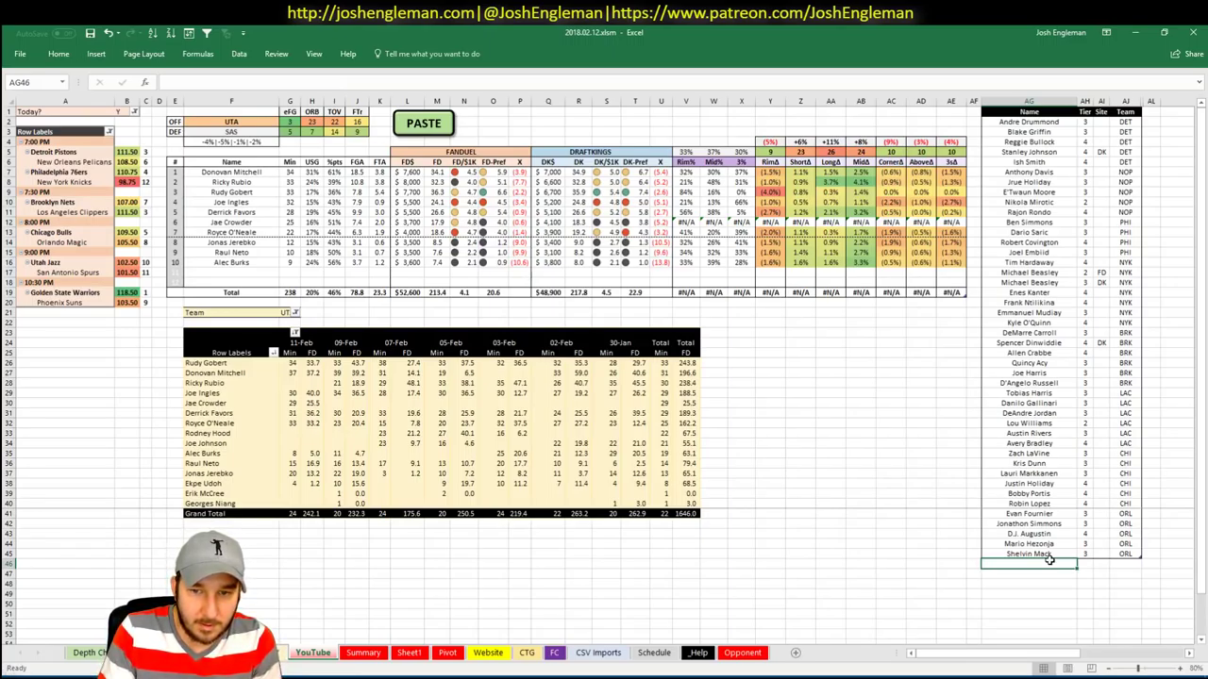
{"action": "type", "text": "Donovan"}
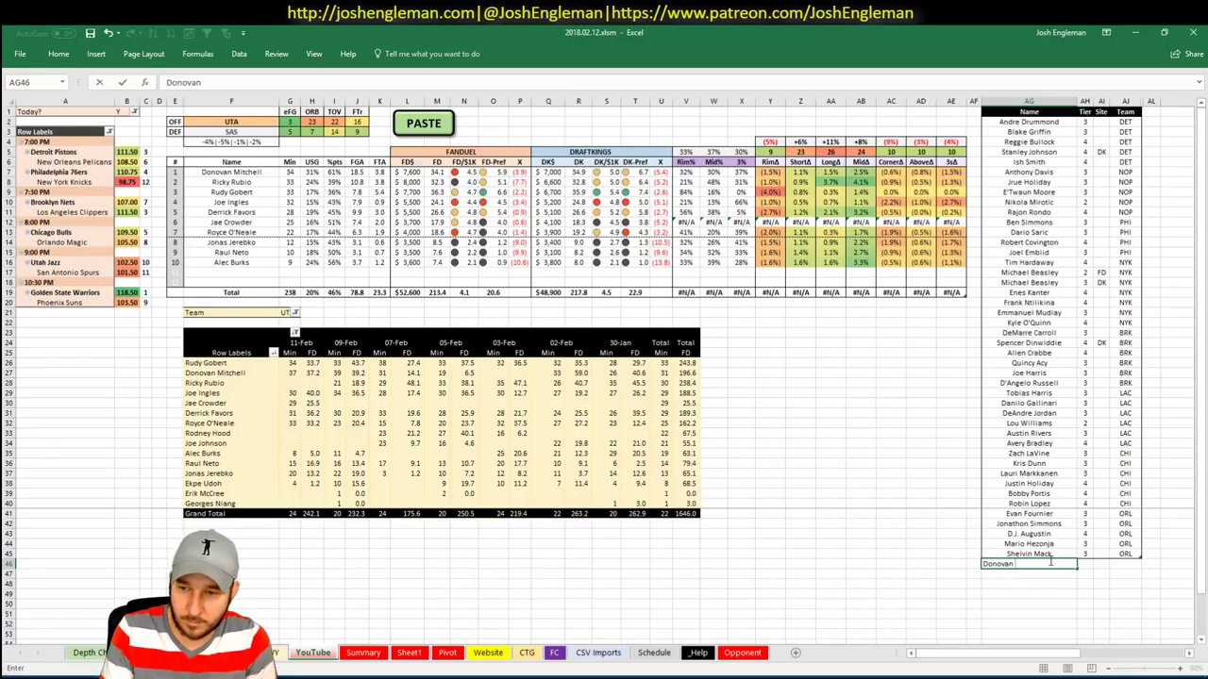
{"action": "type", "text": " Mitchell"}
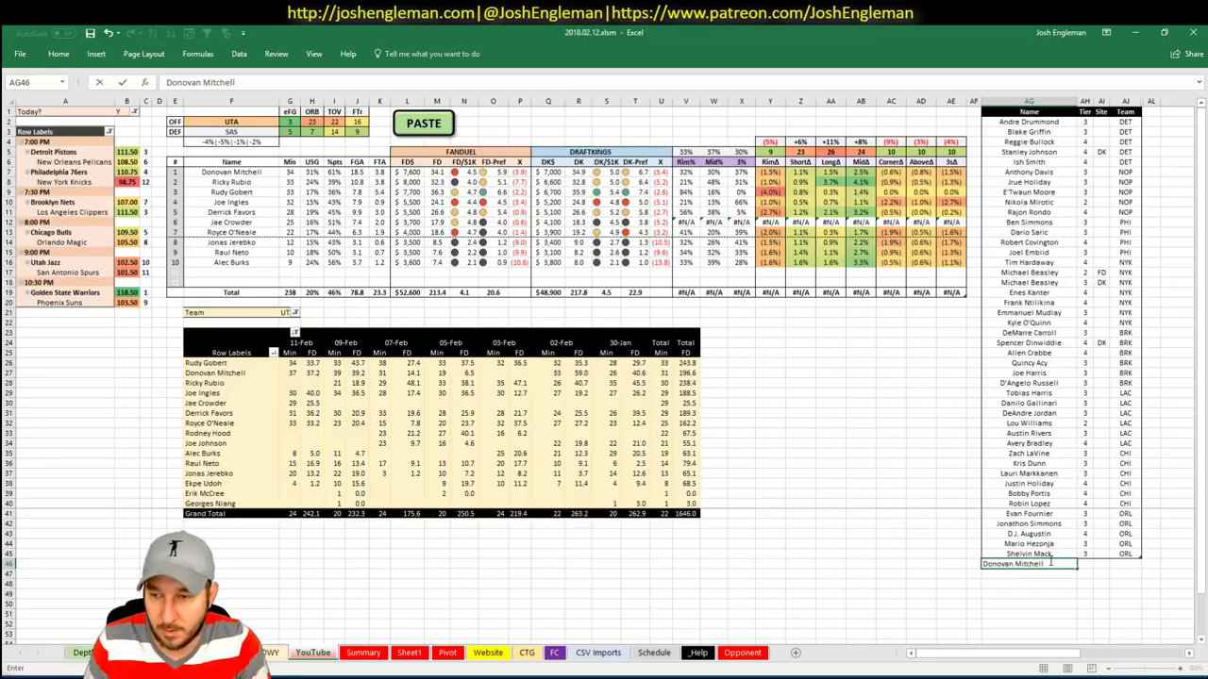
{"action": "key", "text": "Tab"}
{"action": "type", "text": "3"}
{"action": "key", "text": "Return"}
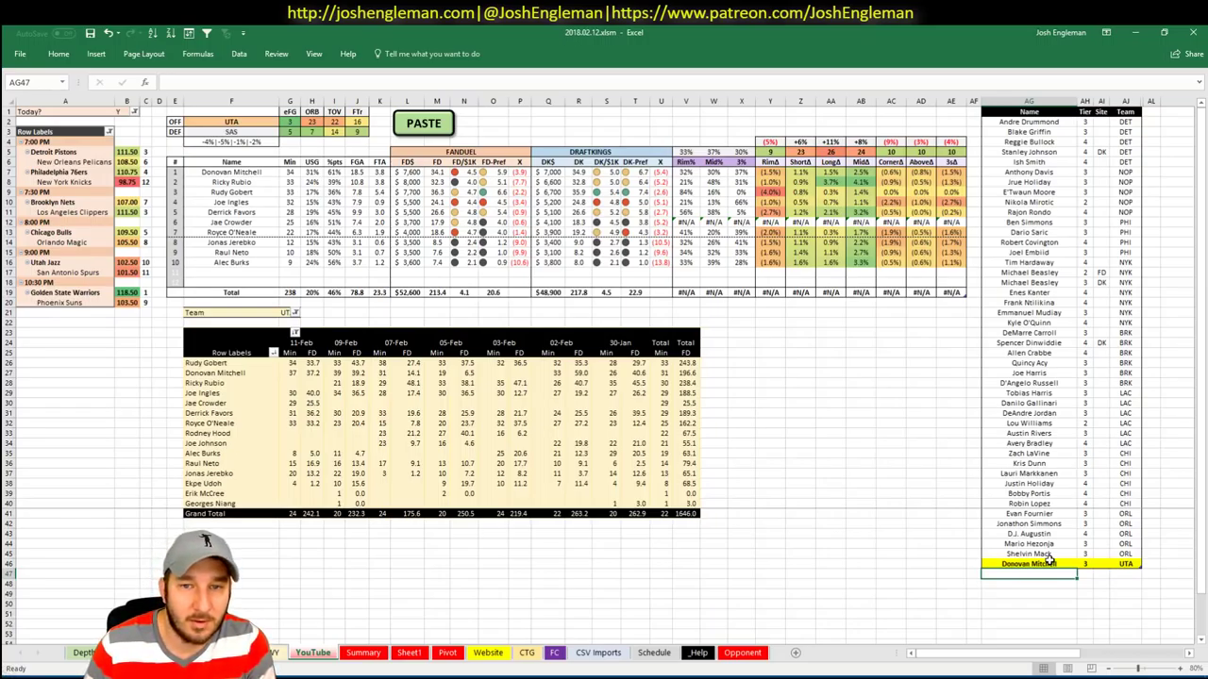
Add Ricky Rubio with tier 4 and site DK below Donovan Mitchell in the player tier list
{"action": "type", "text": "R"}
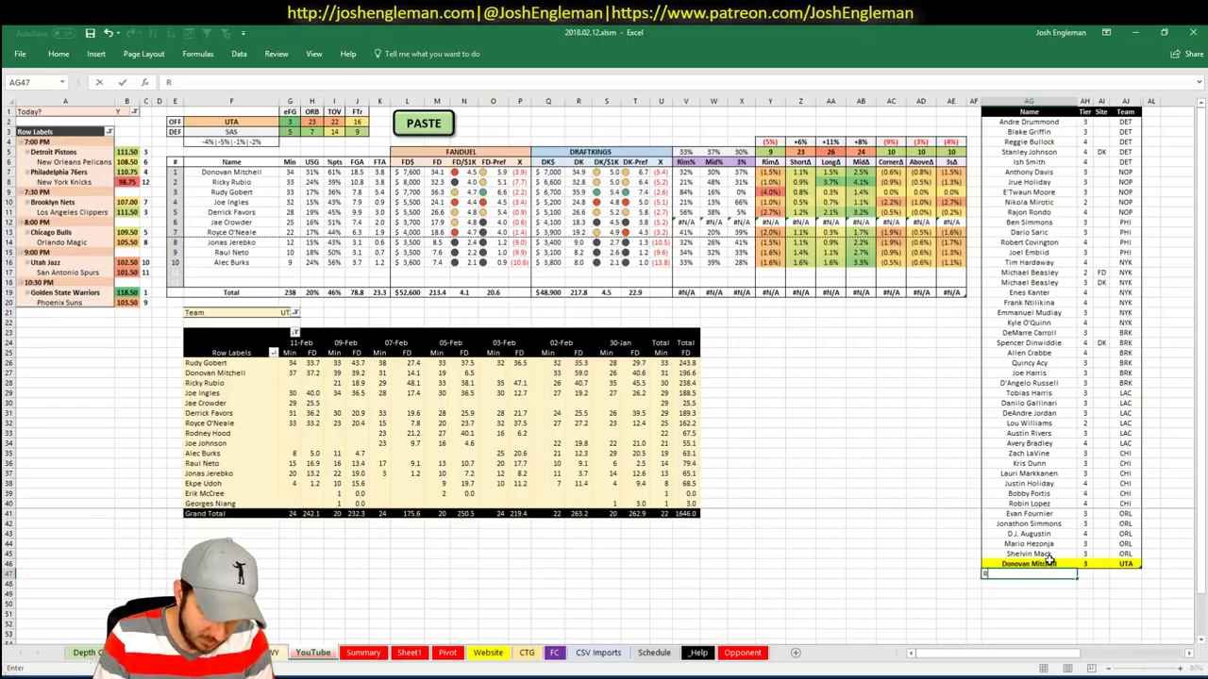
{"action": "type", "text": "icky Rubio"}
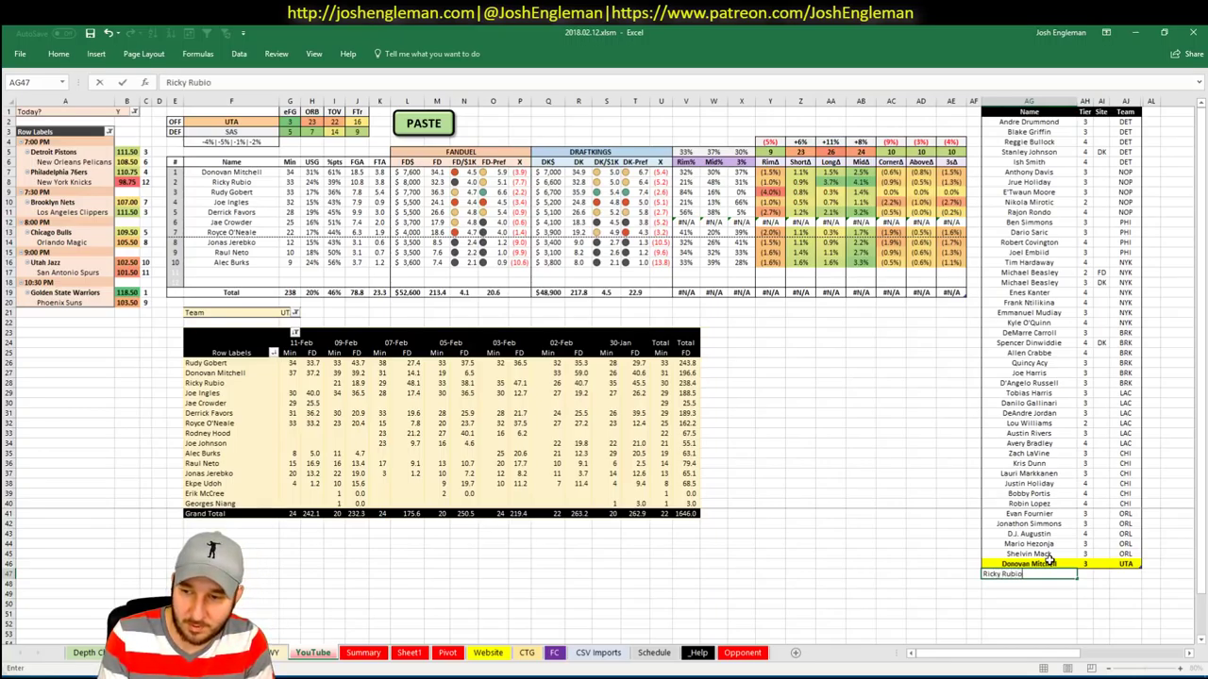
{"action": "key", "text": "Tab"}
{"action": "type", "text": "4"}
{"action": "key", "text": "Tab"}
{"action": "type", "text": "DK"}
{"action": "key", "text": "ctrl+Return"}
{"action": "key", "text": "Return"}
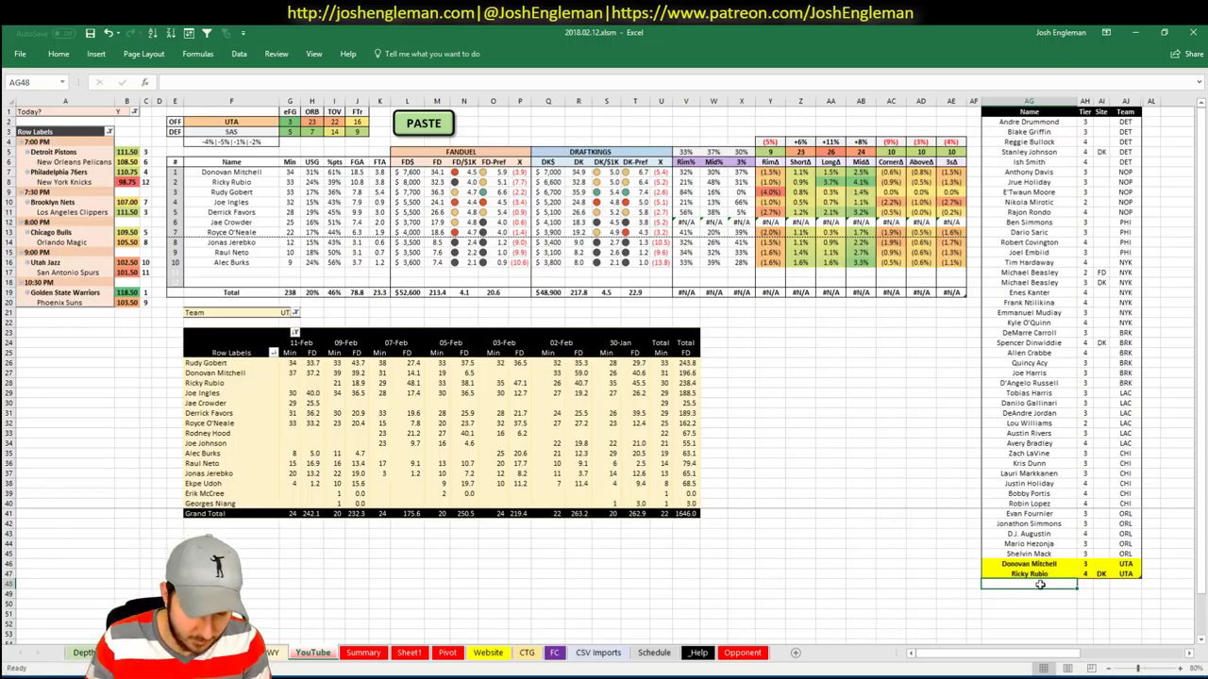
Add Rudy Gobert with tier 3 below Ricky Rubio in the player tier list
{"action": "type", "text": "Rudy Gobert"}
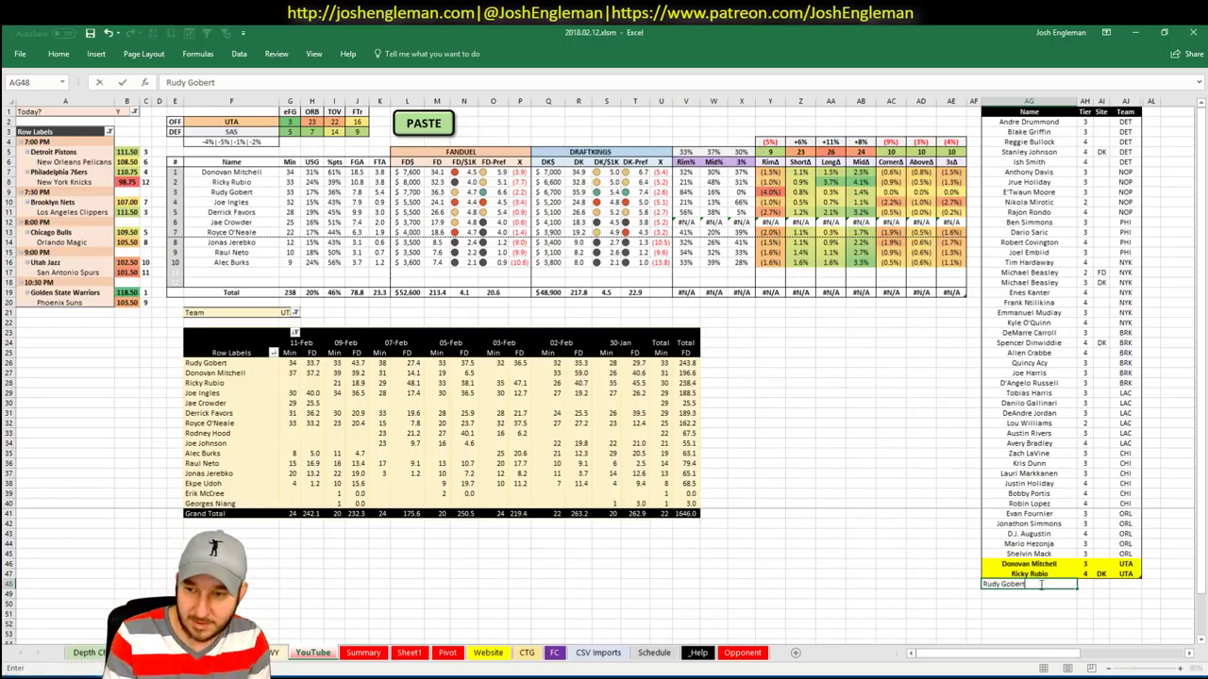
{"action": "key", "text": "Return"}
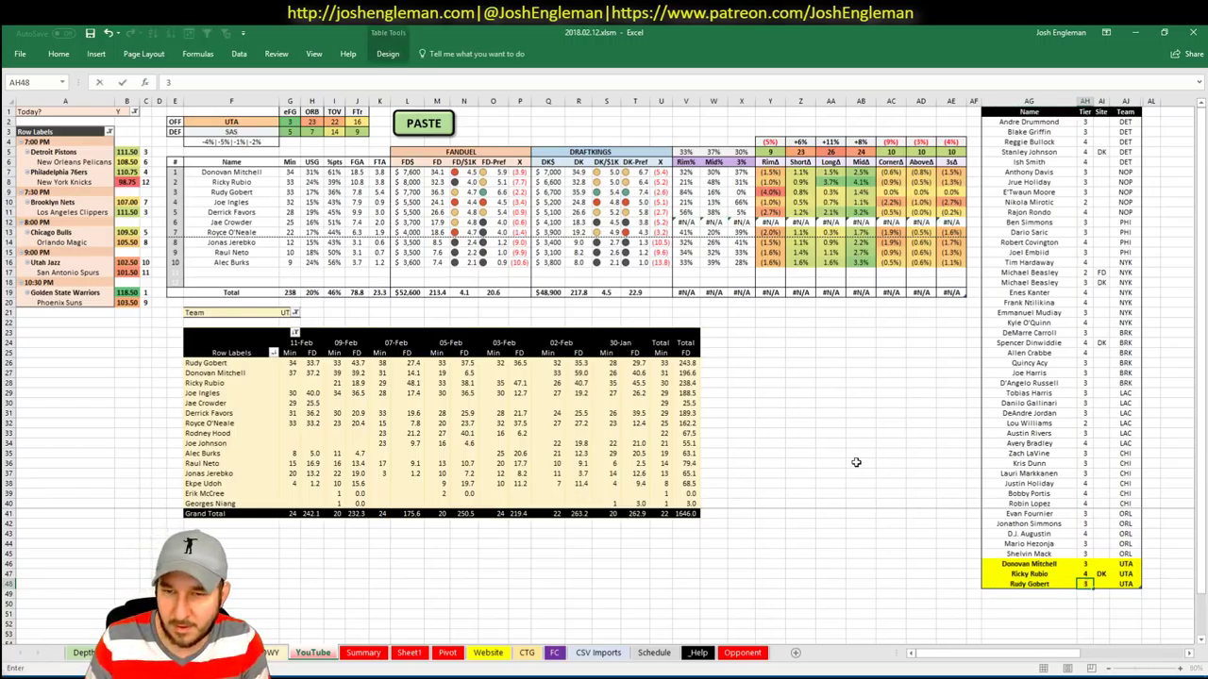
{"action": "left_click", "coordinate": [944, 564]}
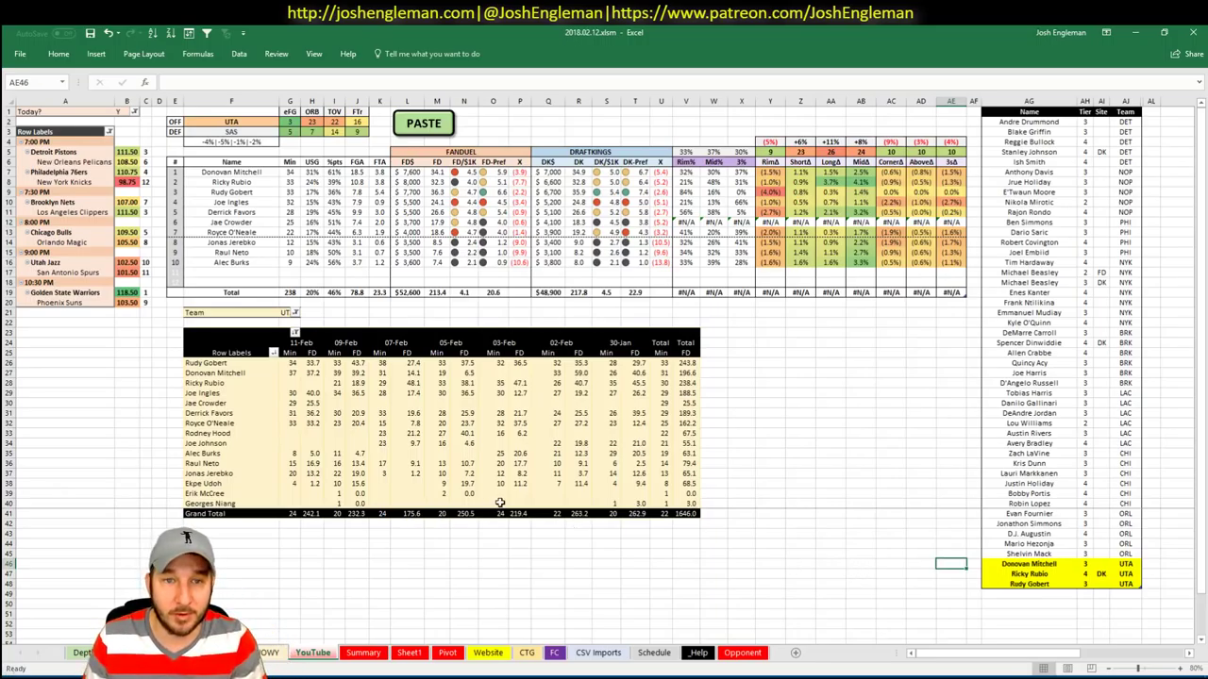
Check Joe Ingles's recent games in the game log and add him with tier 4 below Rudy Gobert in the player tier list
{"action": "left_click", "coordinate": [310, 393]}
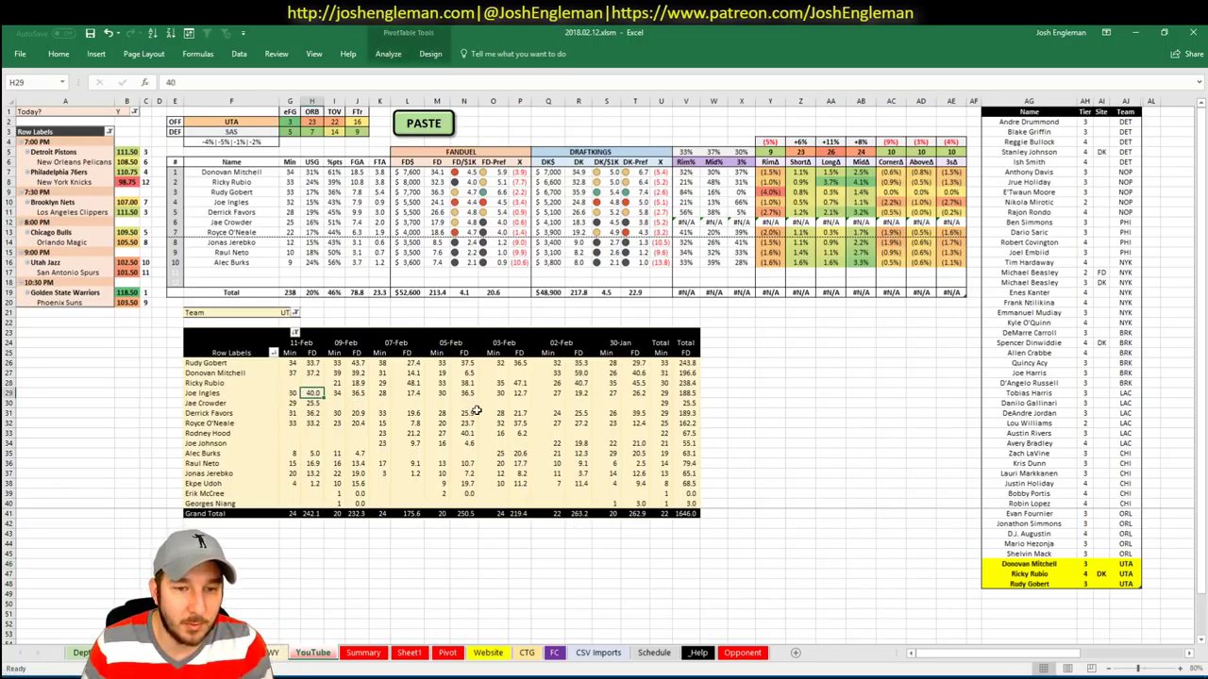
{"action": "left_click", "coordinate": [357, 394]}
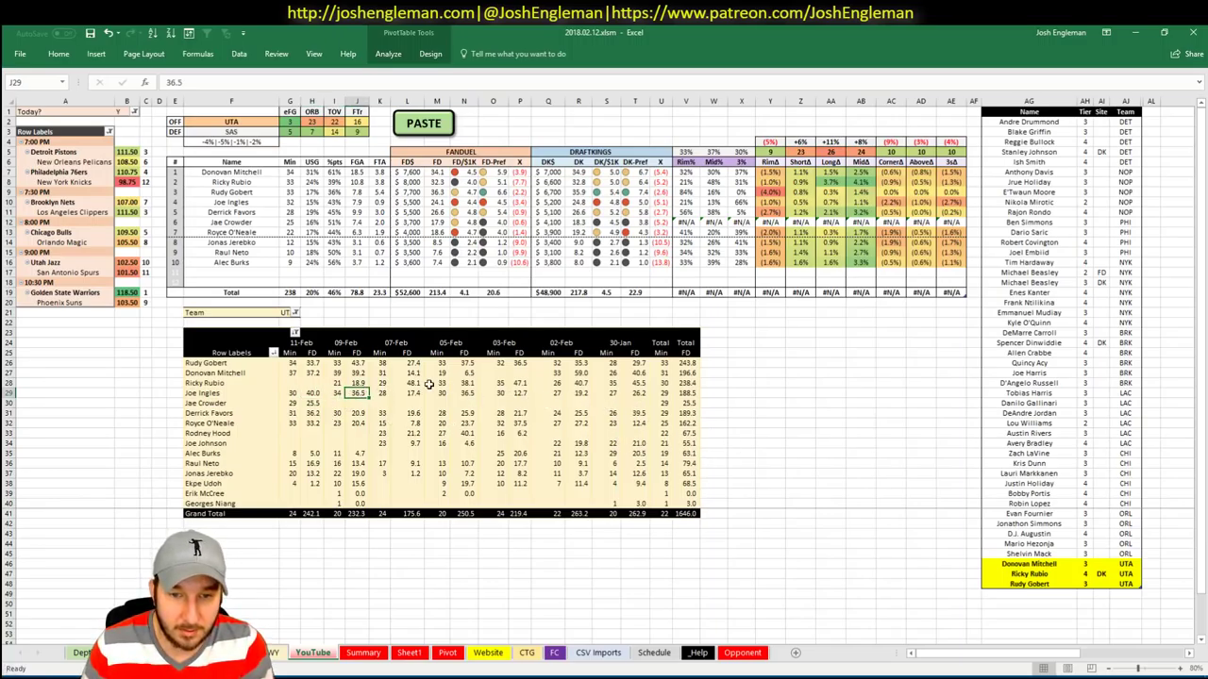
{"action": "left_click", "coordinate": [449, 394]}
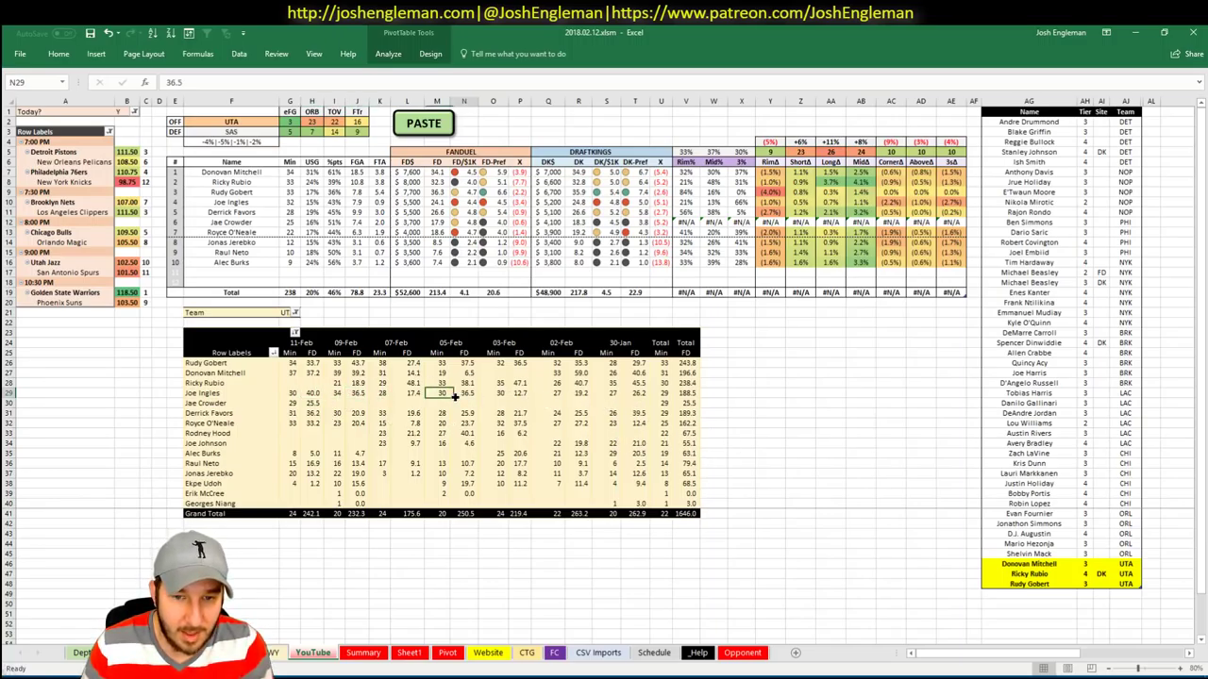
{"action": "left_click", "coordinate": [1024, 593]}
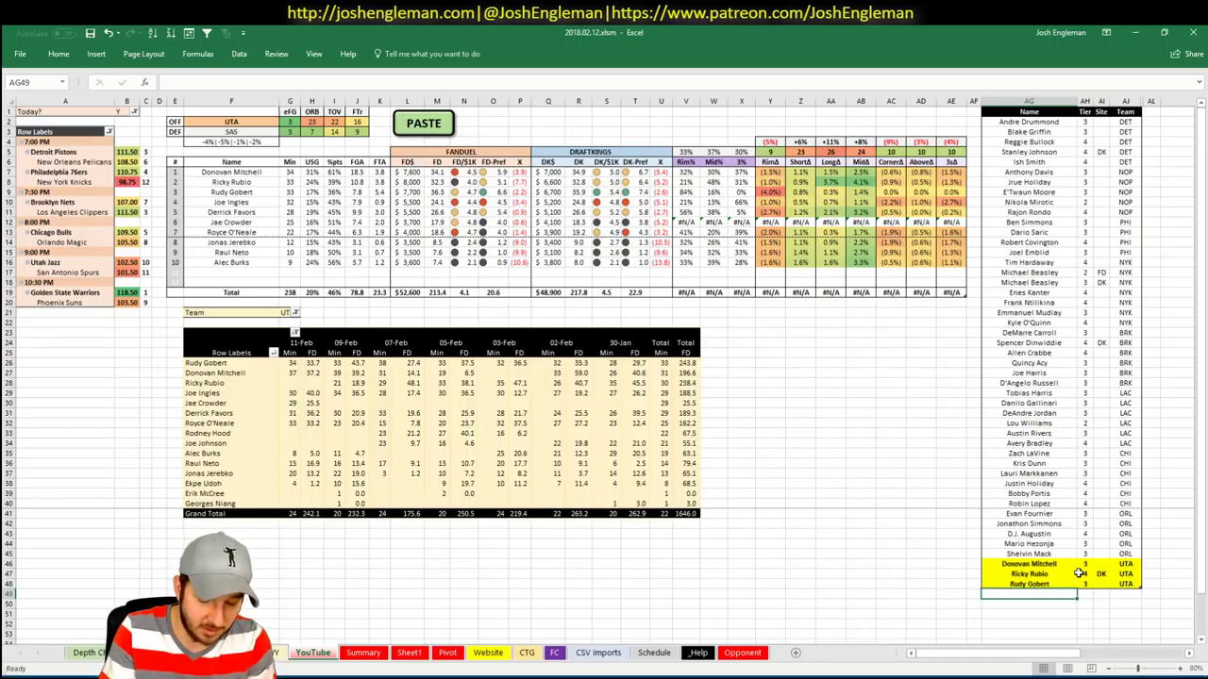
{"action": "type", "text": "Joe Ingles"}
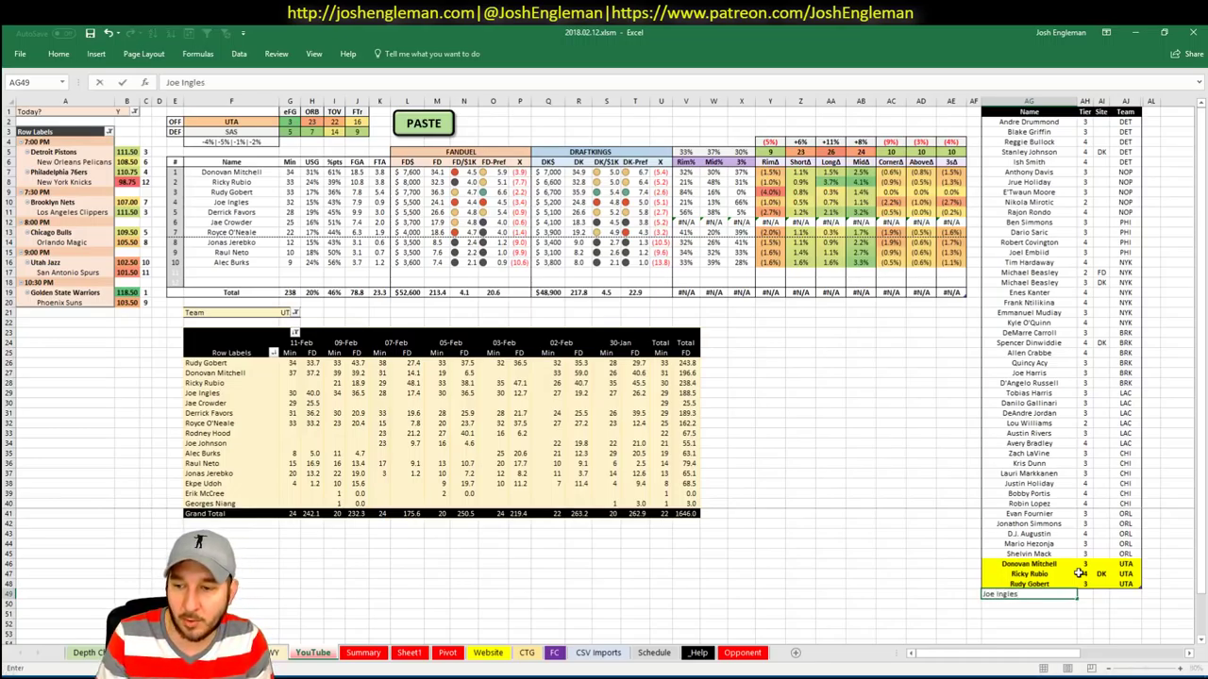
{"action": "key", "text": "Tab"}
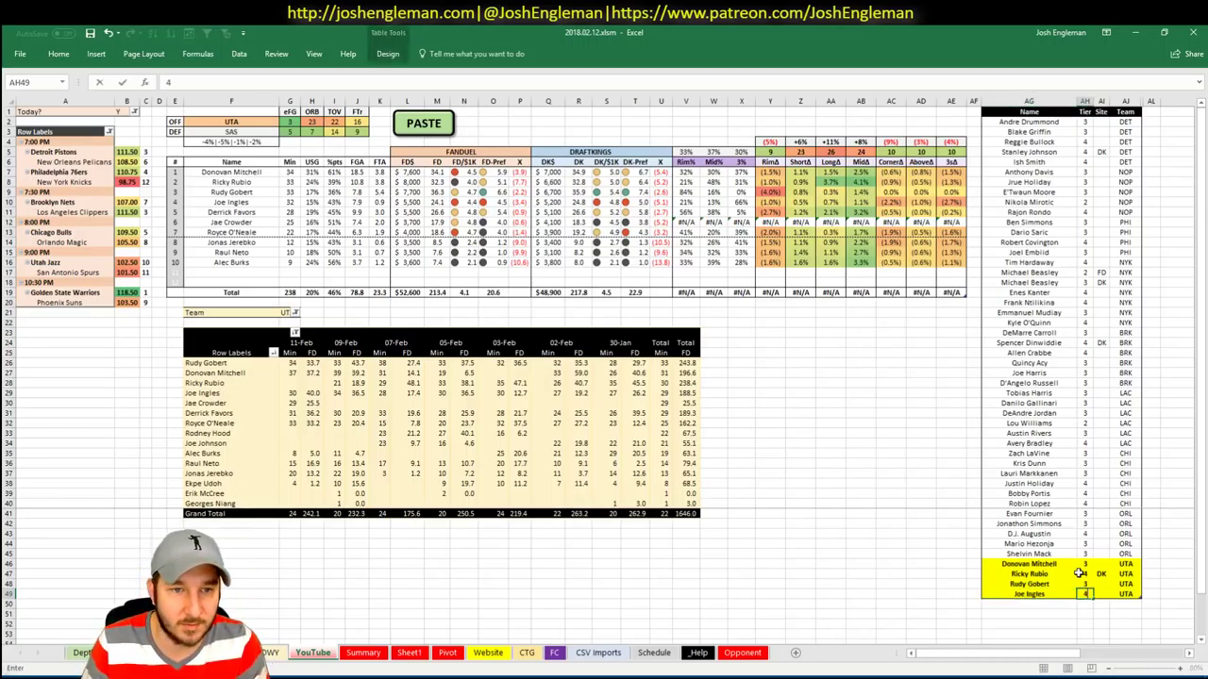
{"action": "key", "text": "Return"}
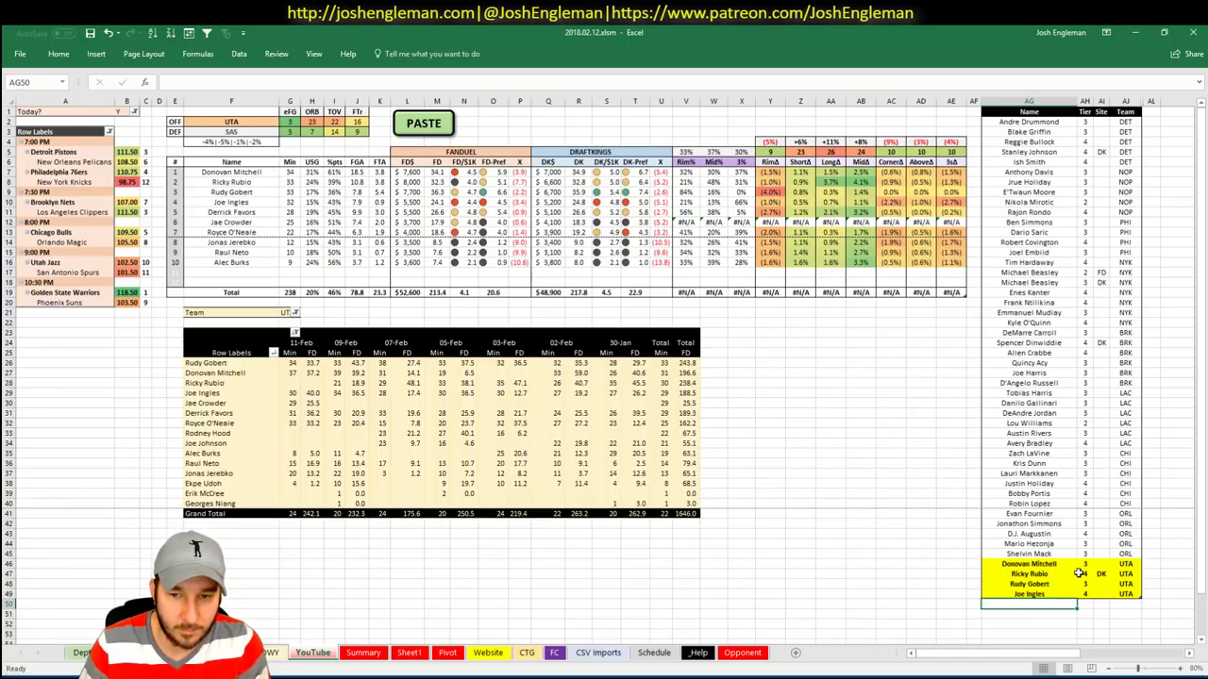
Add Derrick Favors with tier 3 below Joe Ingles in the player tier list, leaving the site blank
{"action": "type", "text": "Der"}
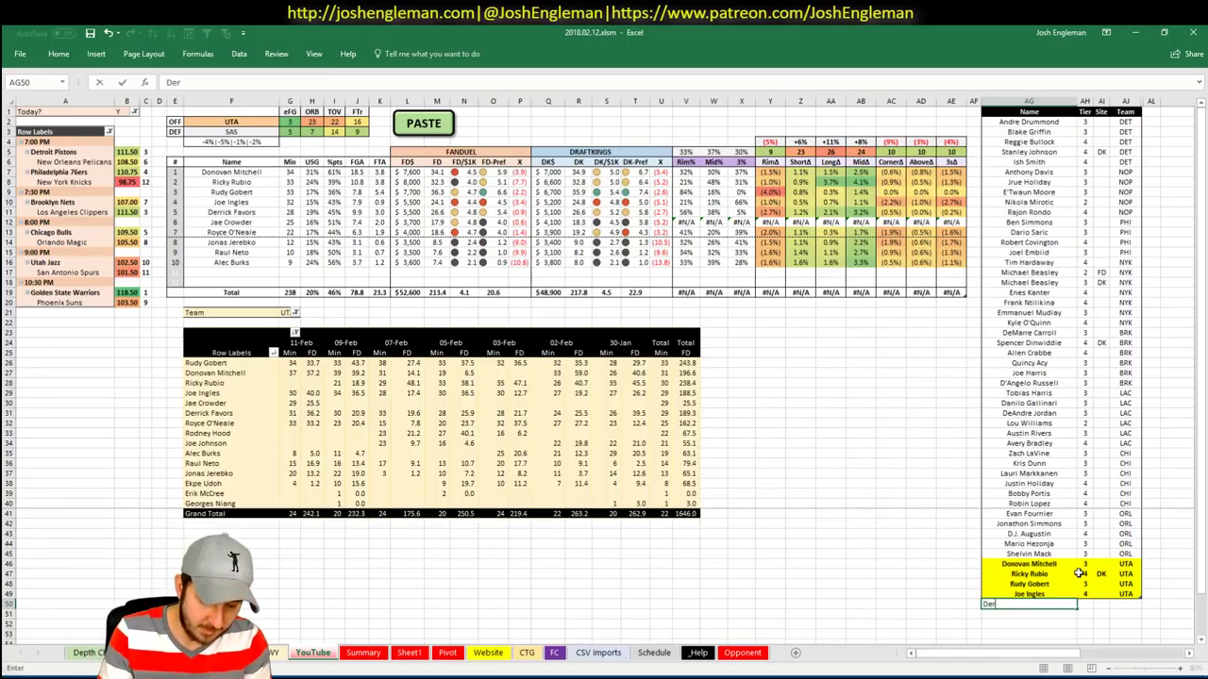
{"action": "type", "text": "rick Favors"}
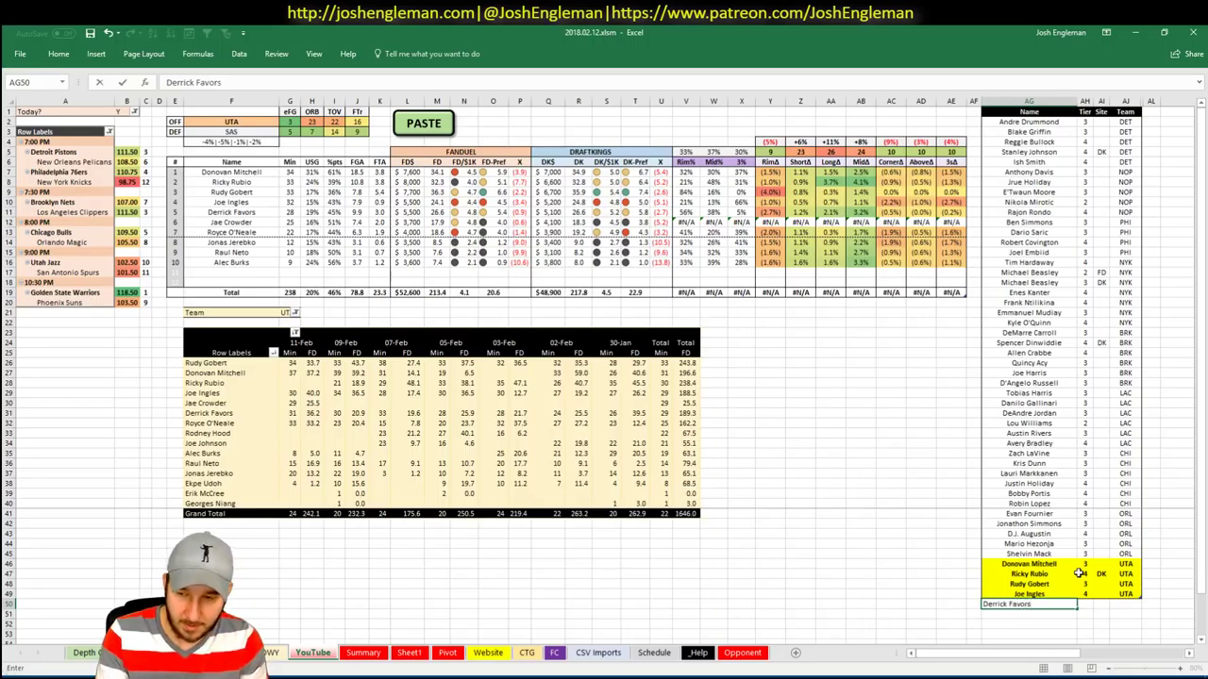
{"action": "key", "text": "Tab"}
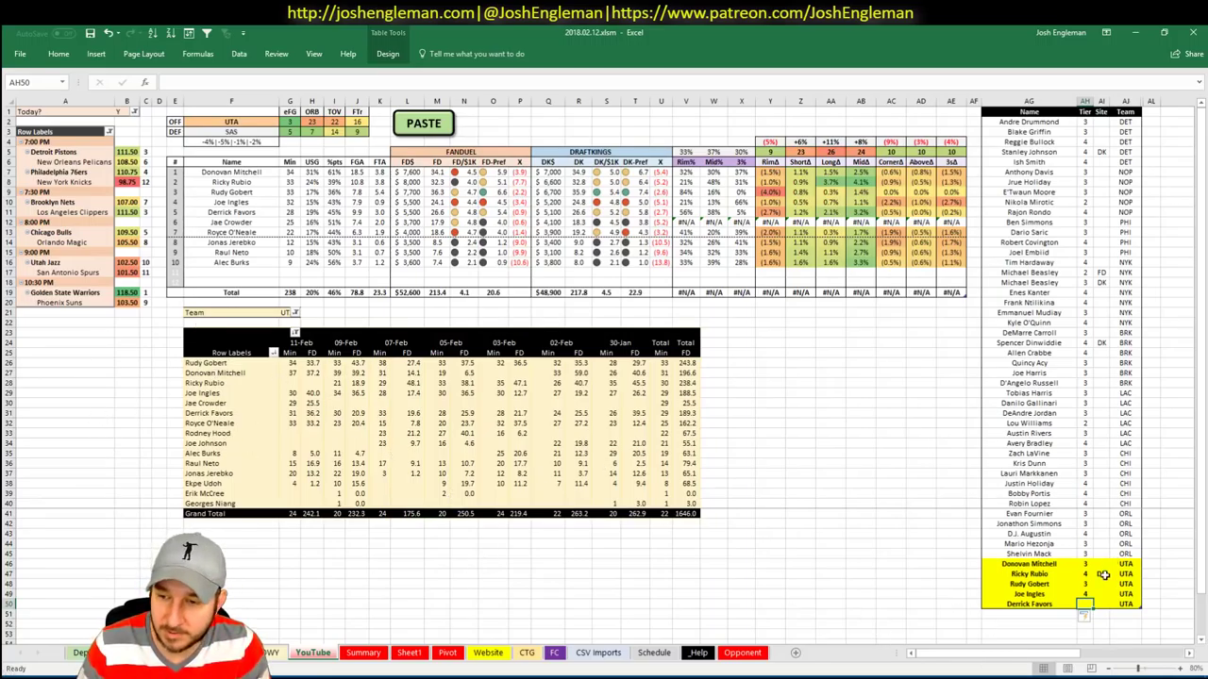
{"action": "type", "text": "3"}
{"action": "key", "text": "Tab"}
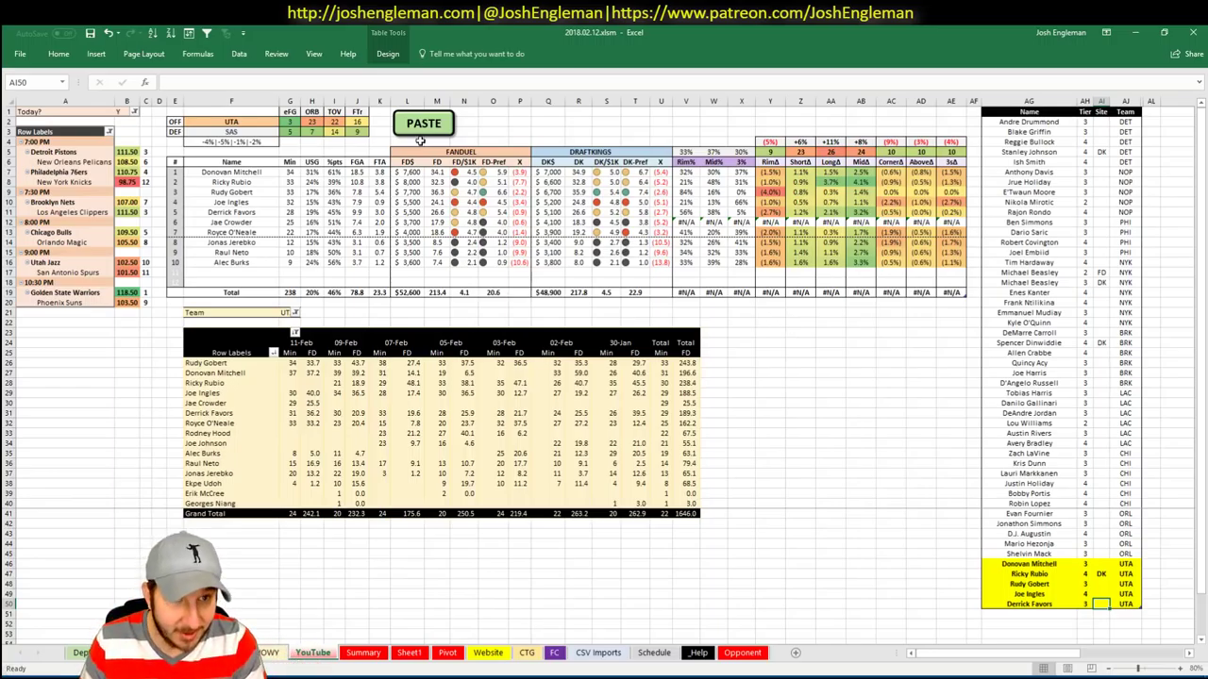
Switch the matchup table's offensive team and the game log's team filter to SAS
{"action": "left_click", "coordinate": [274, 125]}
{"action": "type", "text": "SAS"}
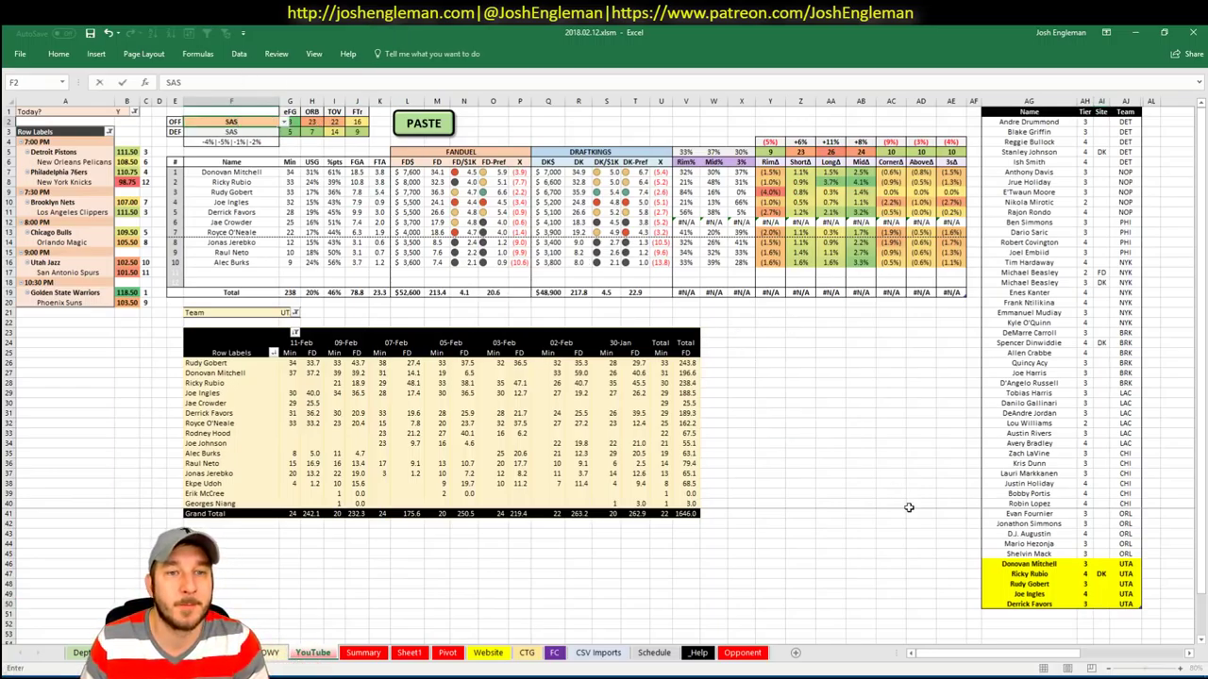
{"action": "key", "text": "Tab"}
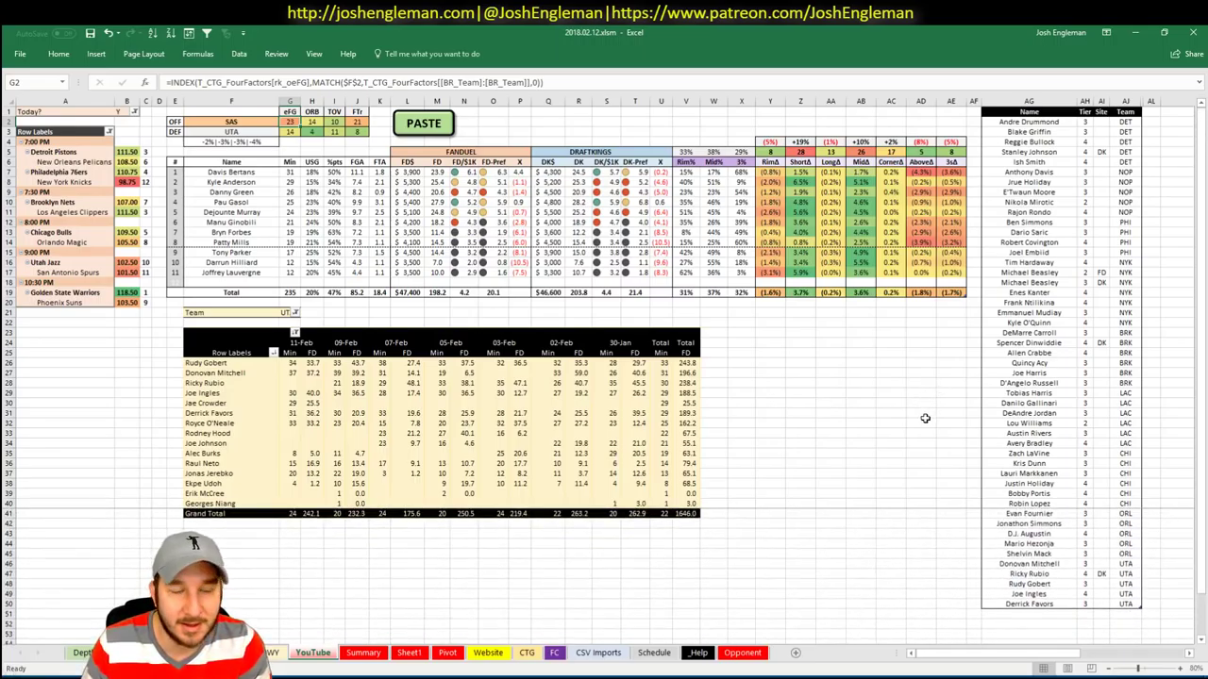
{"action": "left_click", "coordinate": [970, 545]}
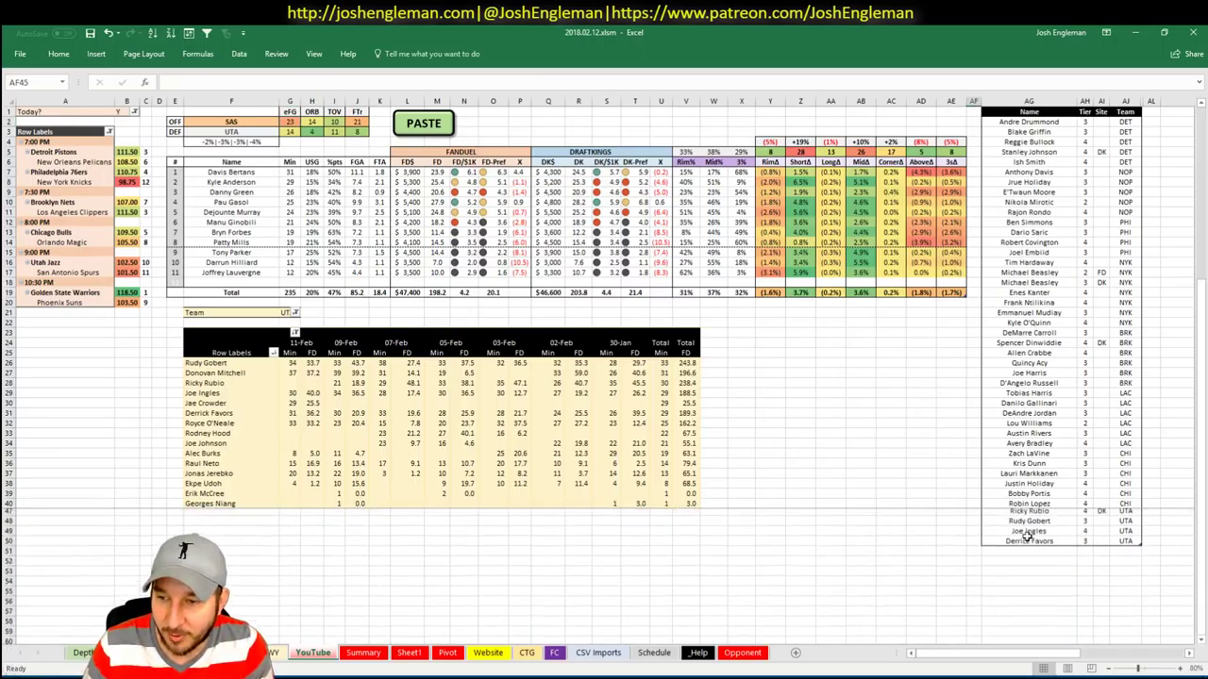
{"action": "left_click", "coordinate": [1028, 553]}
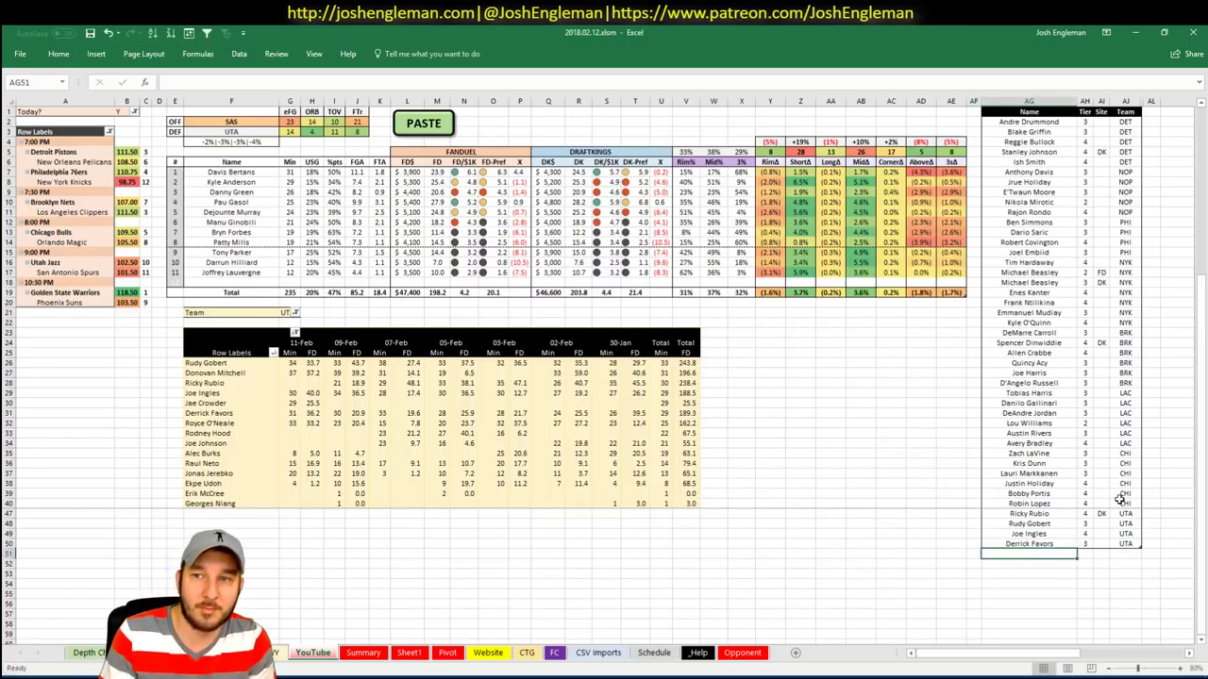
{"action": "left_click", "coordinate": [287, 312]}
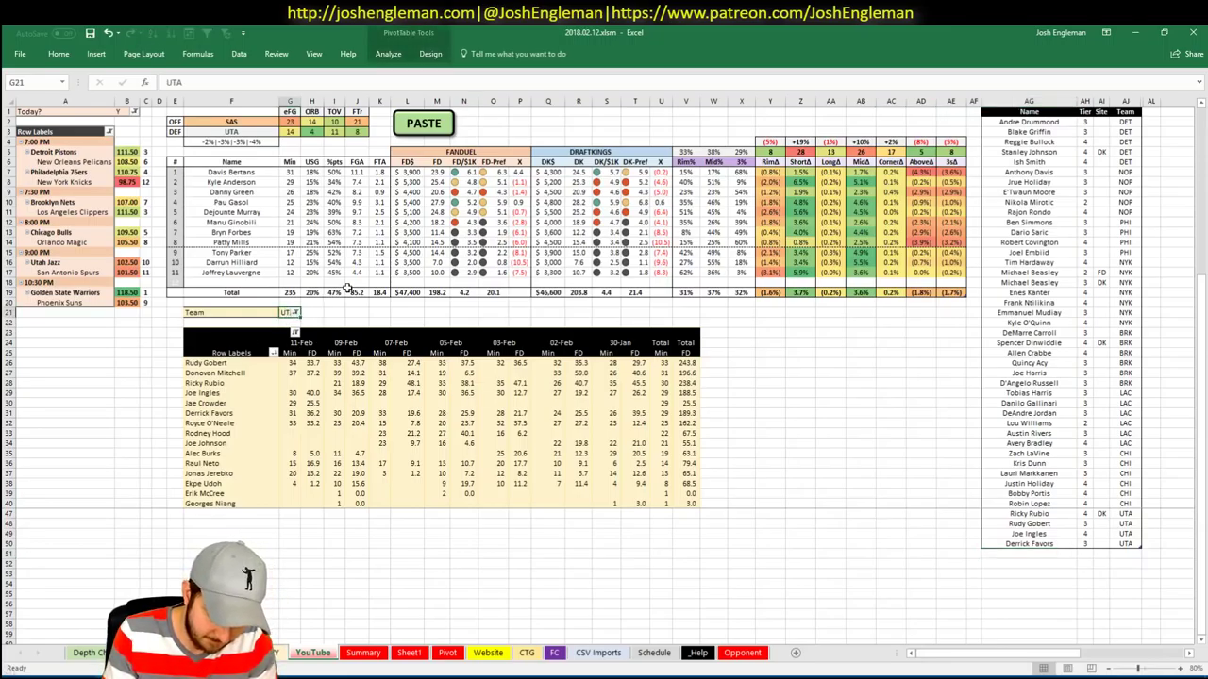
{"action": "type", "text": "SAS"}
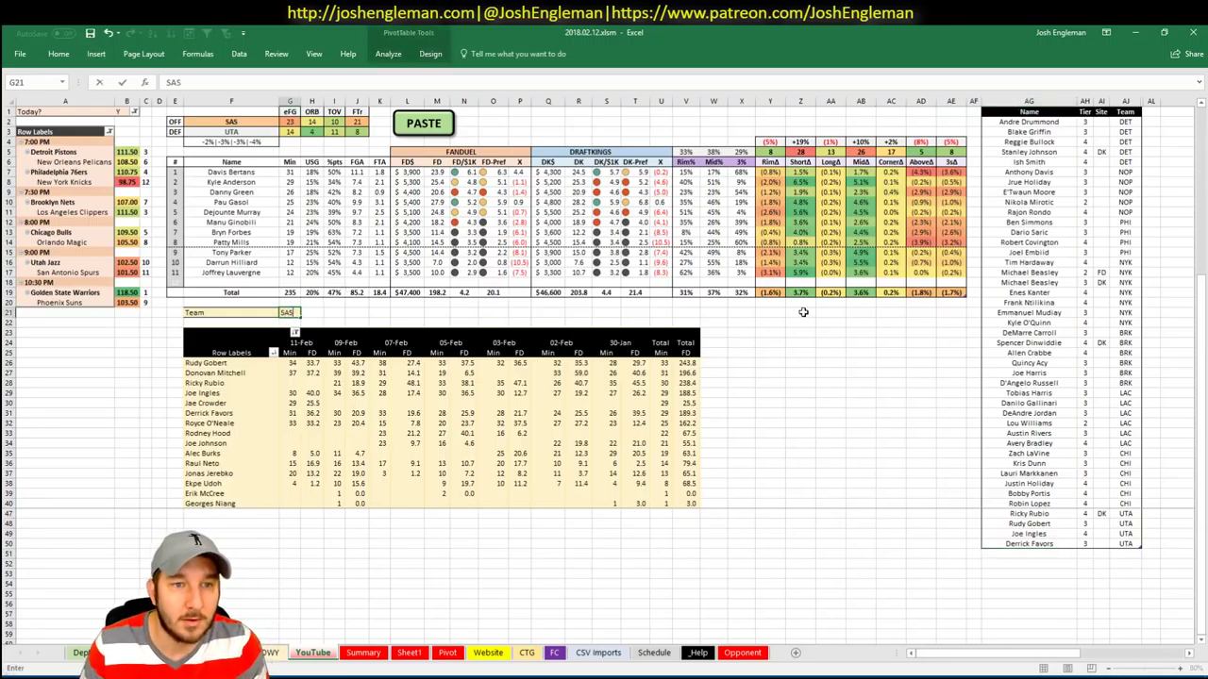
{"action": "key", "text": "Return"}
Add Davis Bertans with tier 2 below Derrick Favors in the player tier list and check his recent games in the game log
{"action": "left_click", "coordinate": [1038, 556]}
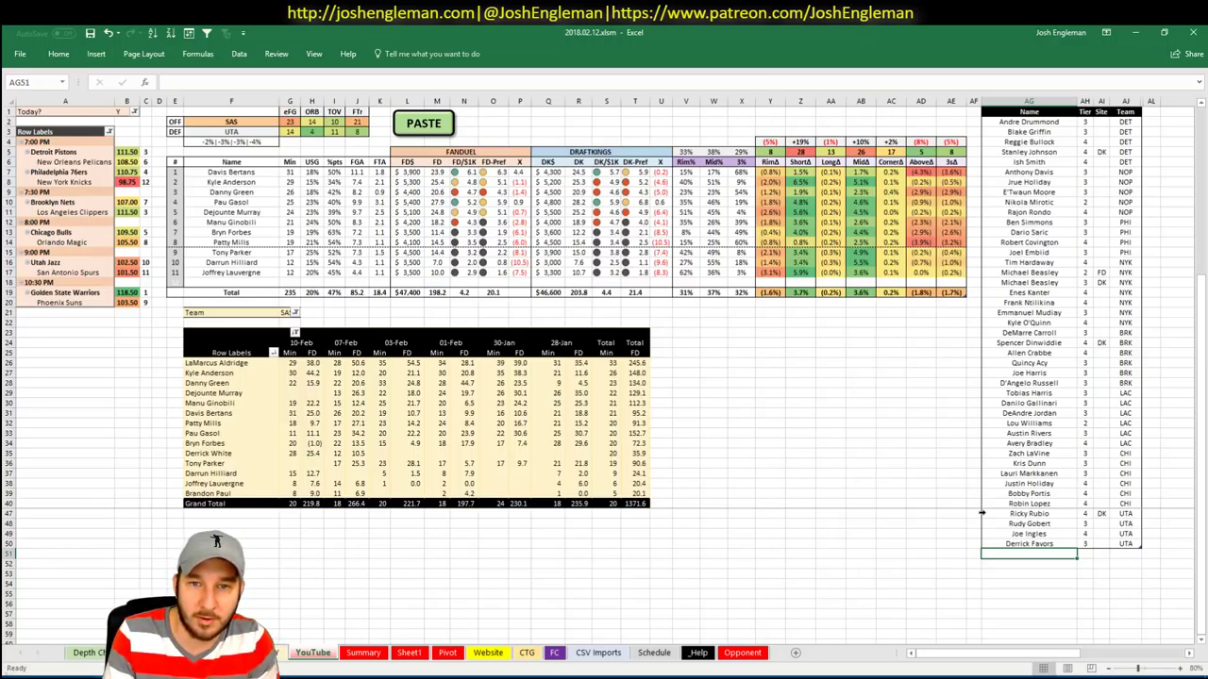
{"action": "type", "text": "Davis "}
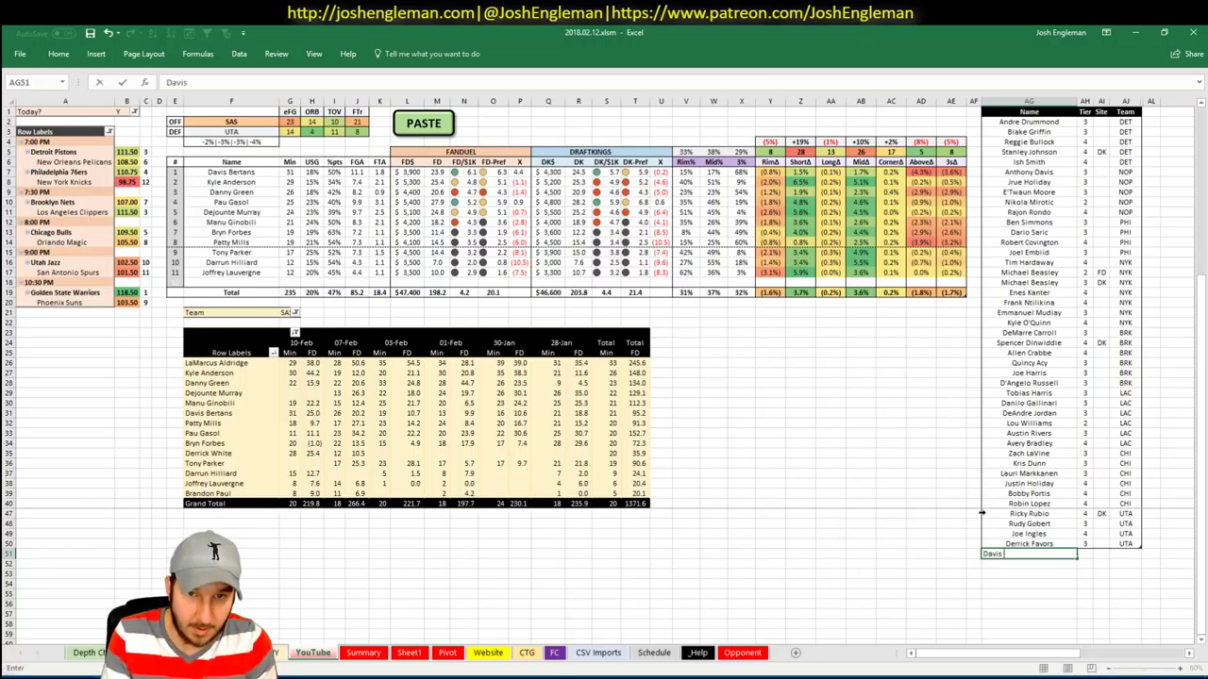
{"action": "type", "text": "Bertans"}
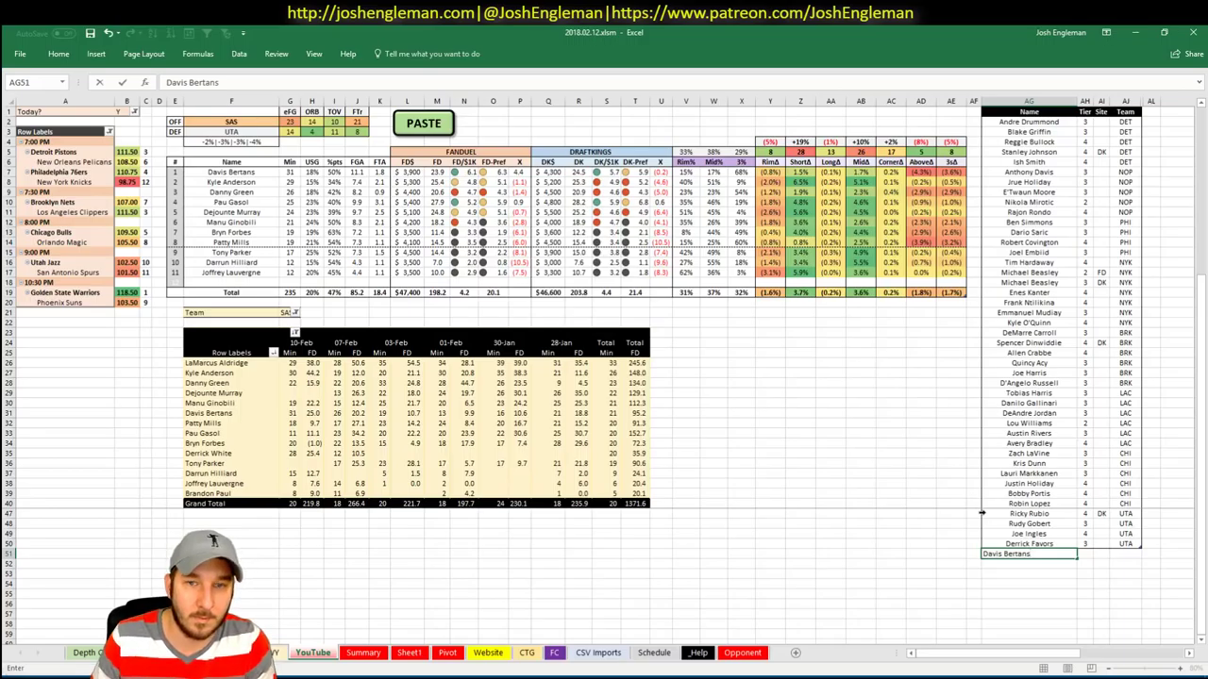
{"action": "key", "text": "Tab"}
{"action": "type", "text": "2"}
{"action": "key", "text": "Return"}
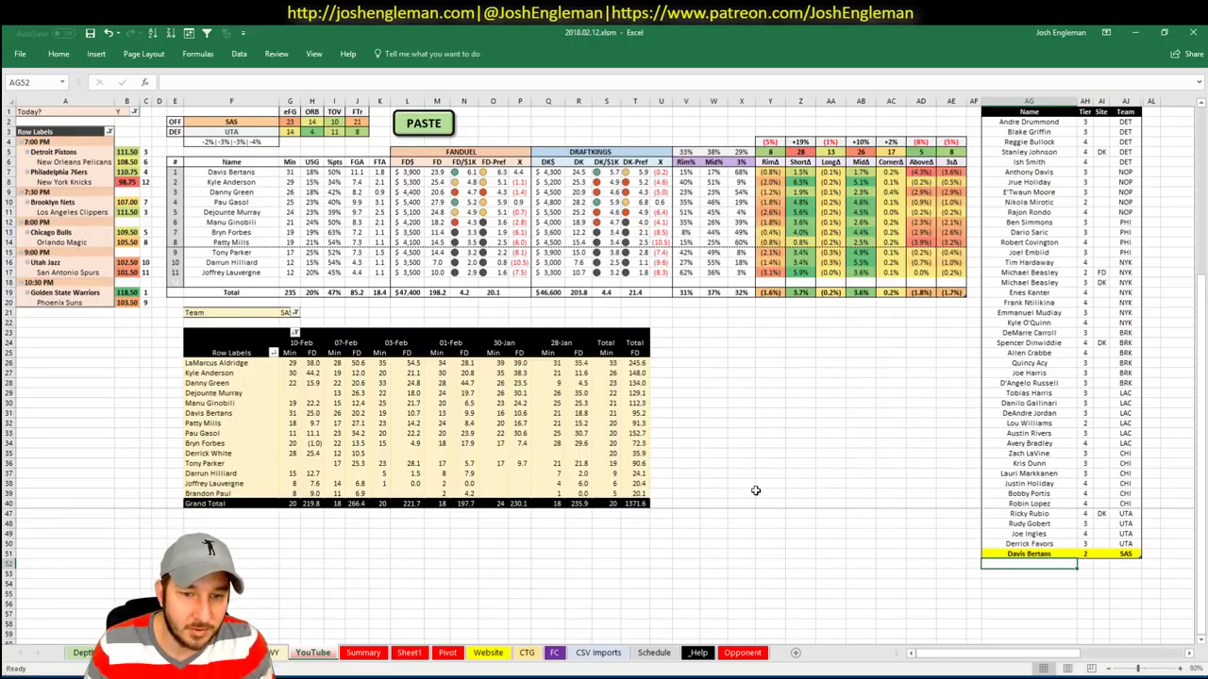
{"action": "left_click", "coordinate": [294, 413]}
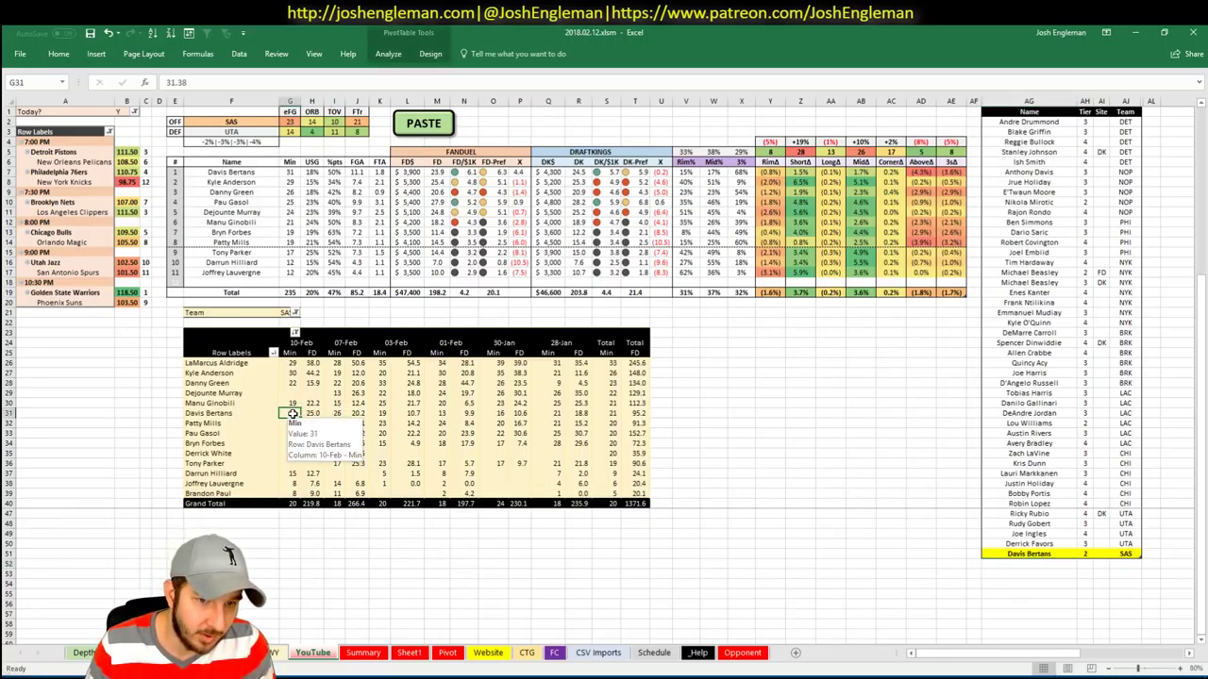
{"action": "left_click", "coordinate": [319, 415]}
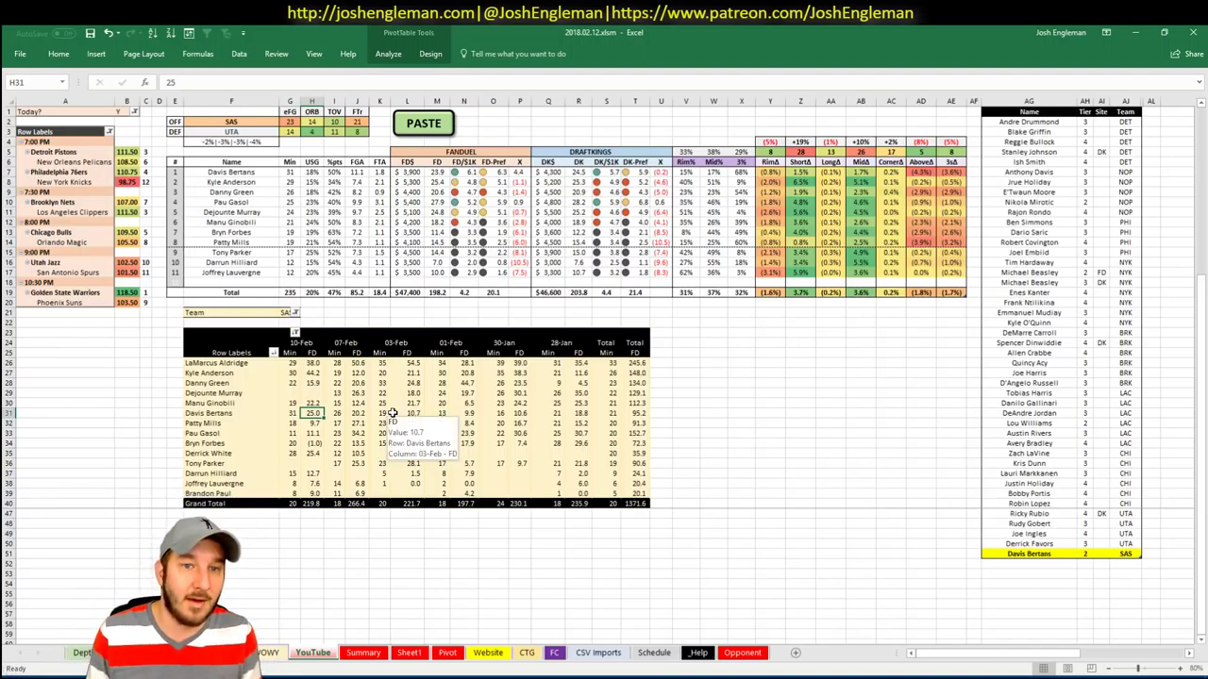
Check Kyle Anderson's recent games in the game log and add him with tier 4 below Davis Bertans in the player tier list
{"action": "left_click", "coordinate": [1028, 563]}
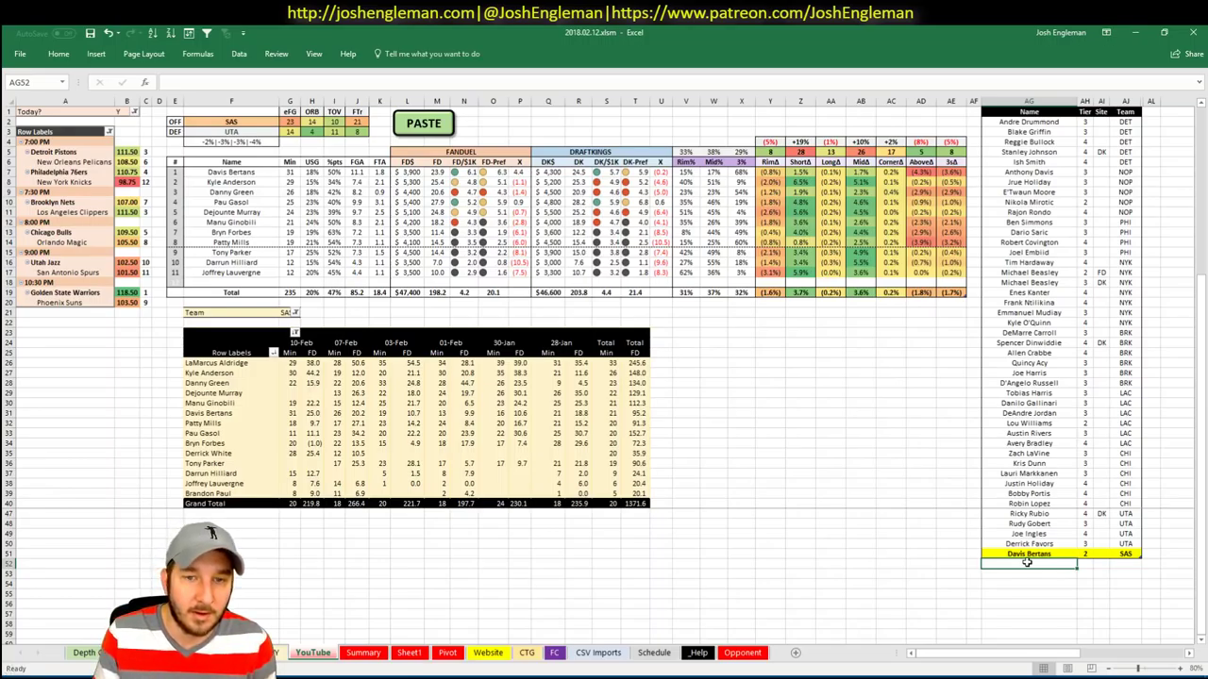
{"action": "left_click", "coordinate": [314, 374]}
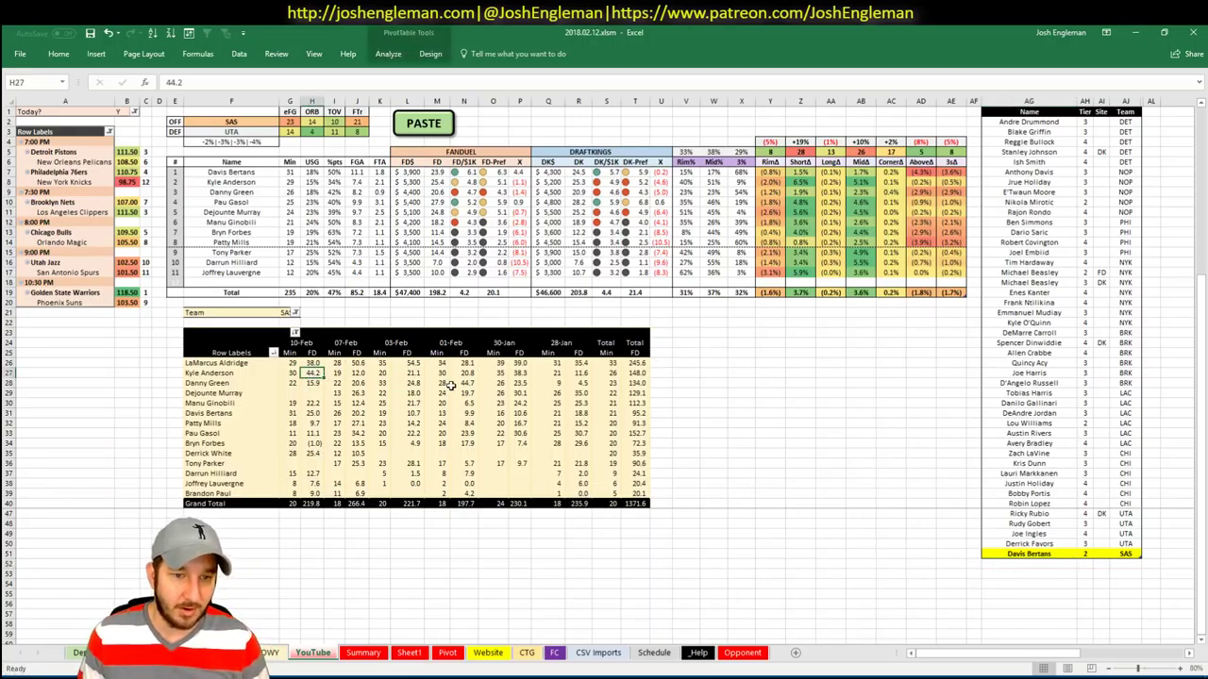
{"action": "left_click", "coordinate": [1028, 563]}
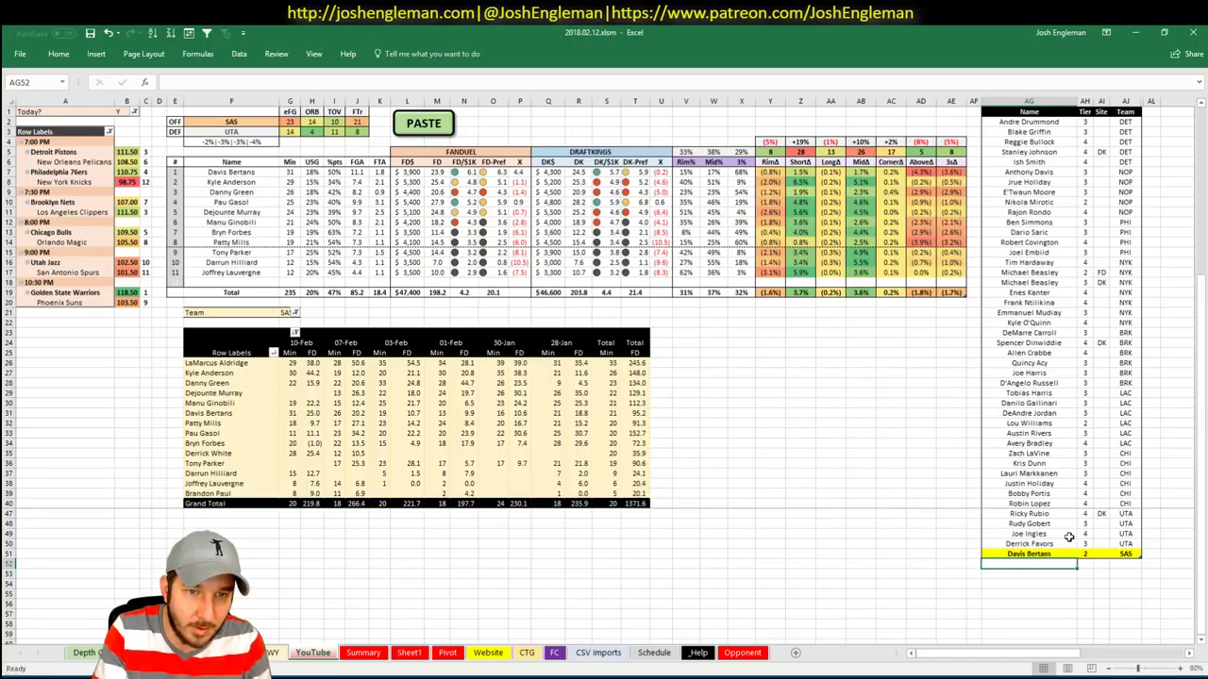
{"action": "type", "text": "K"}
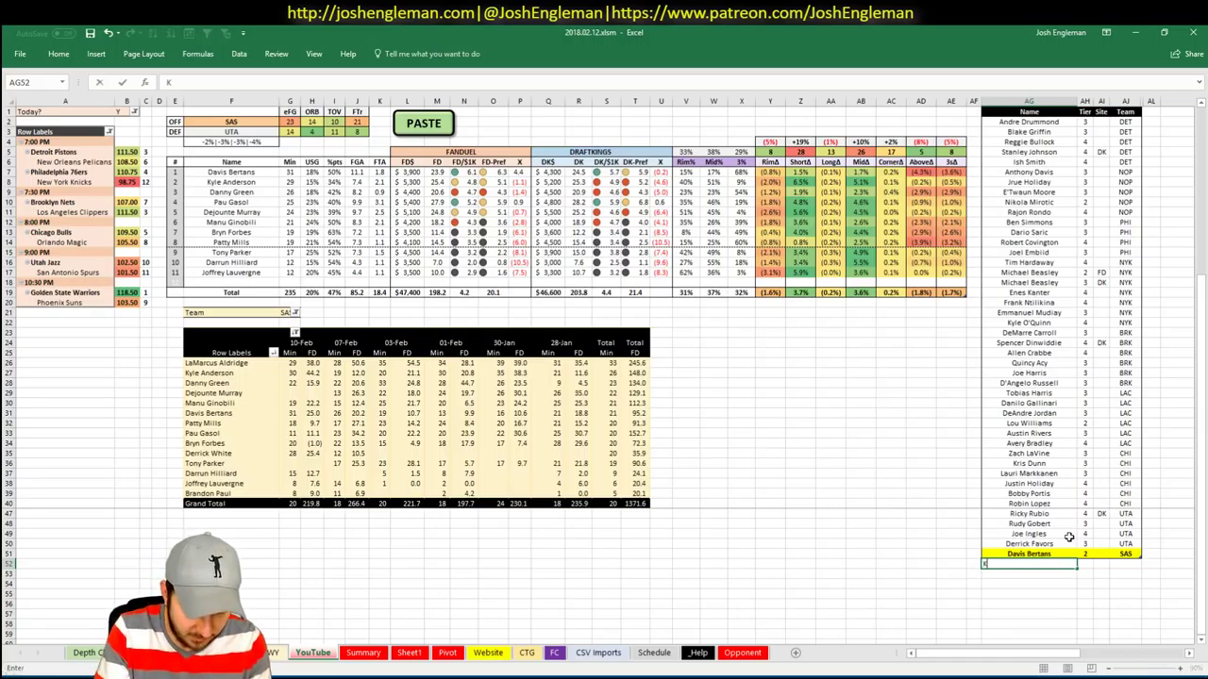
{"action": "type", "text": "yle Anderson"}
{"action": "key", "text": "Tab"}
{"action": "key", "text": "Return"}
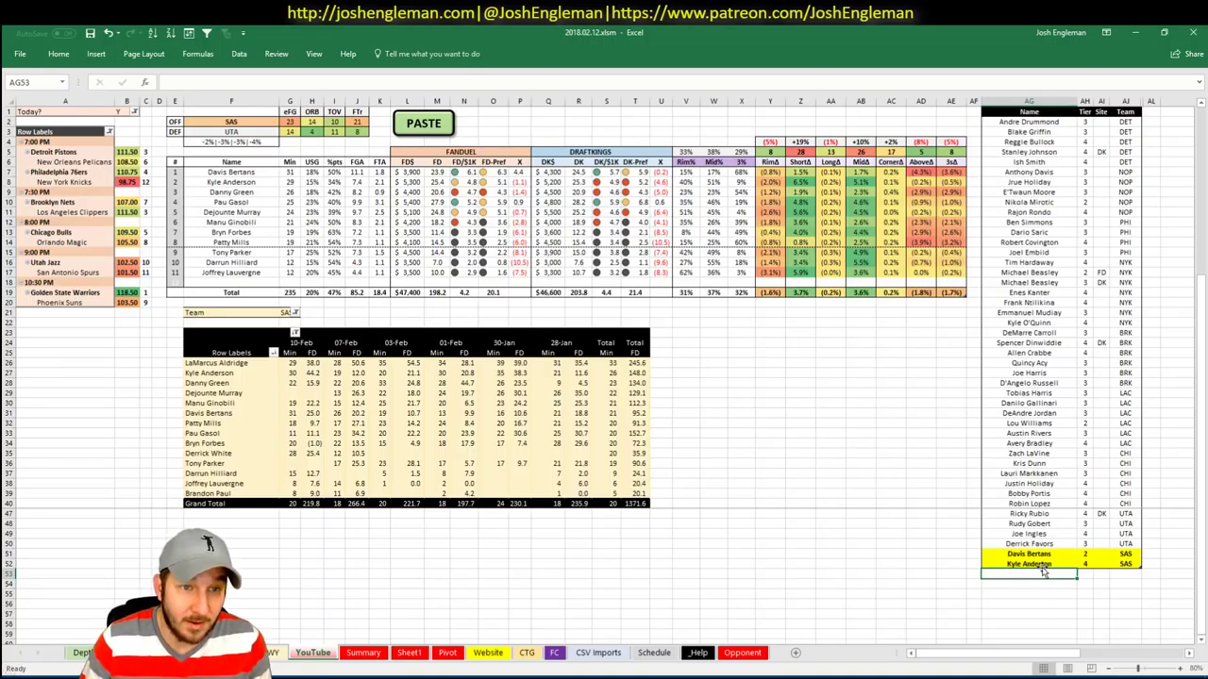
Add Pau Gasol with tier 3 below Kyle Anderson in the player tier list
{"action": "type", "text": "Pau Gasol"}
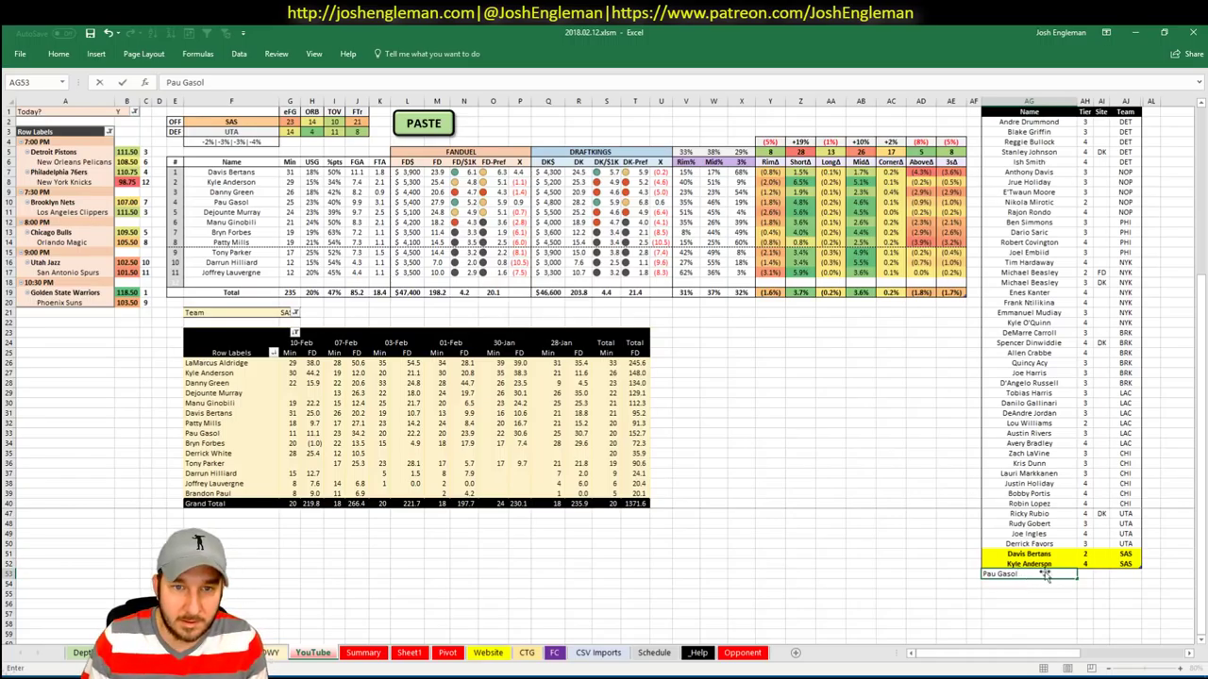
{"action": "key", "text": "Tab"}
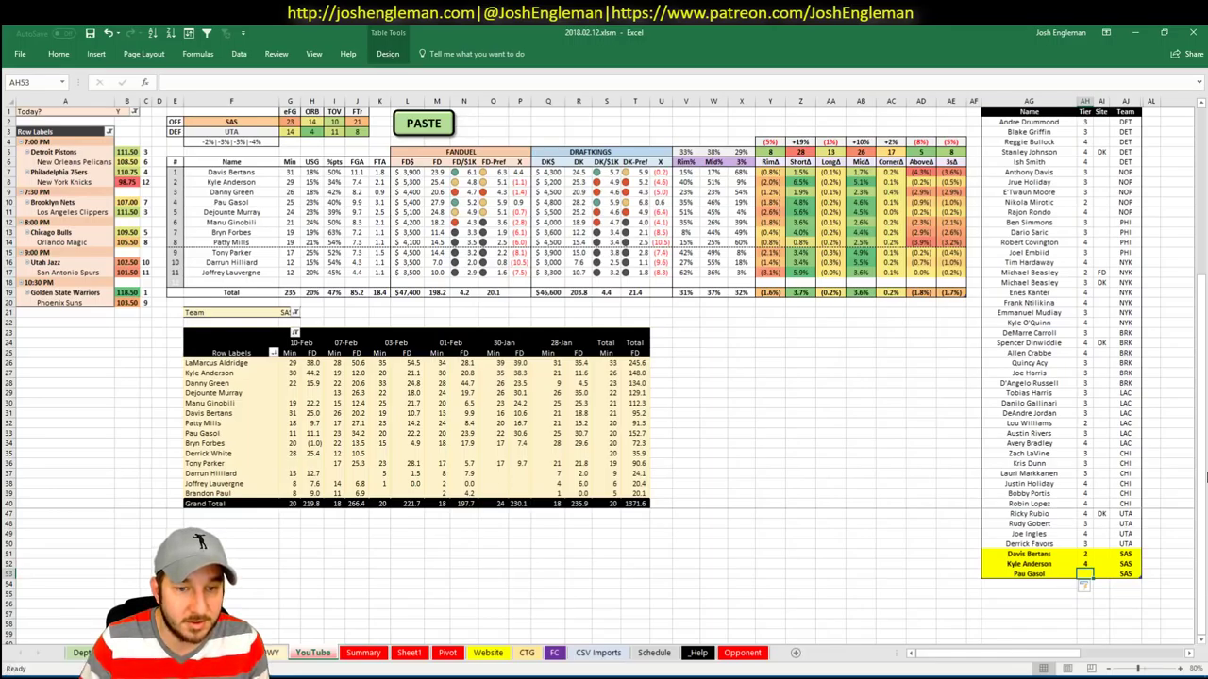
{"action": "type", "text": "3"}
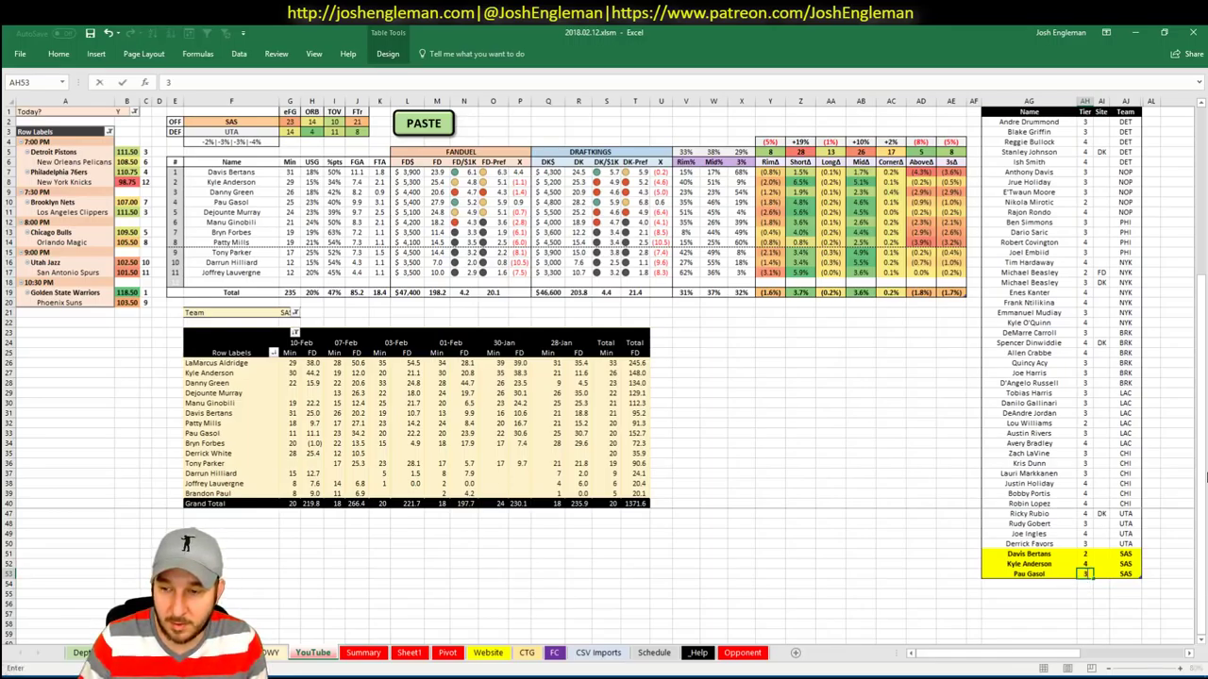
{"action": "key", "text": "Return"}
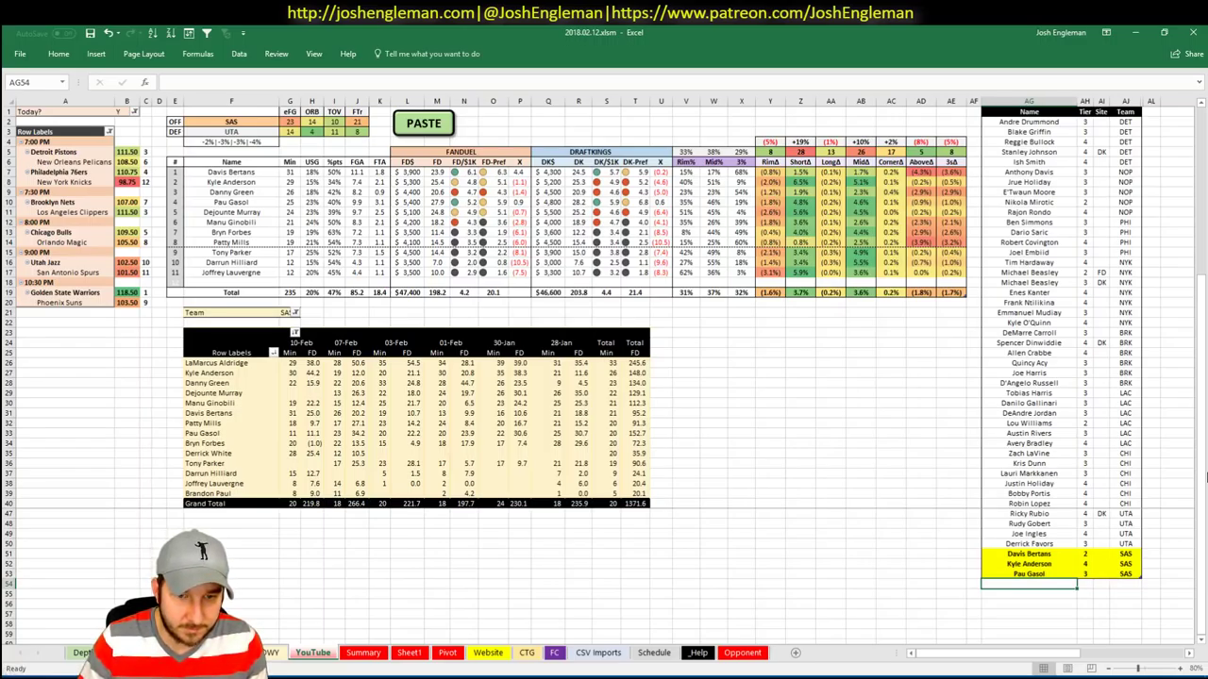
Add Dejounte Murray with tier 3 below Pau Gasol in the player tier list
{"action": "type", "text": "Dejounte Murray"}
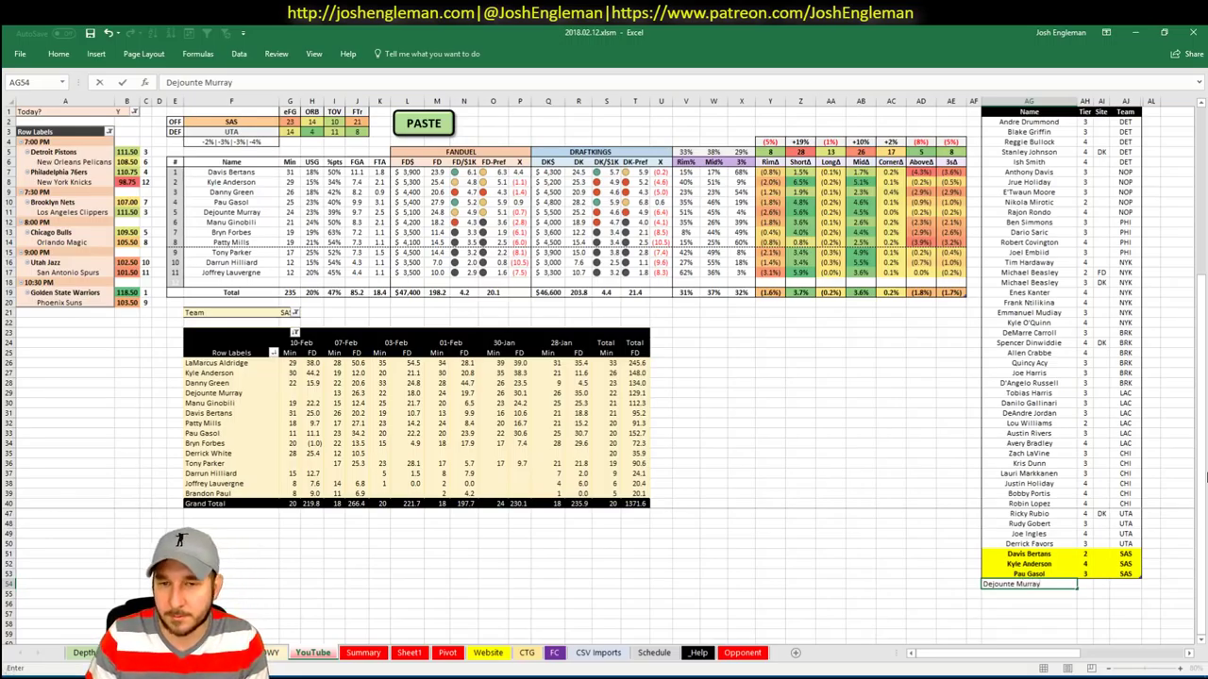
{"action": "key", "text": "Tab"}
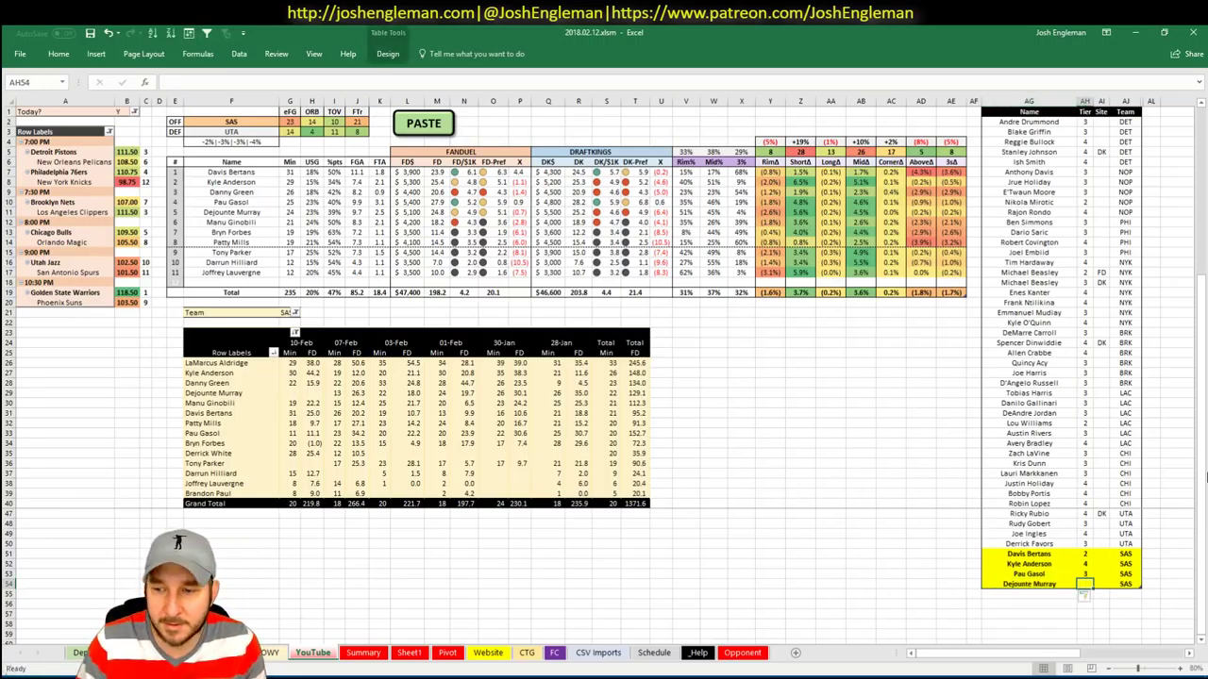
{"action": "type", "text": "3"}
{"action": "key", "text": "Return"}
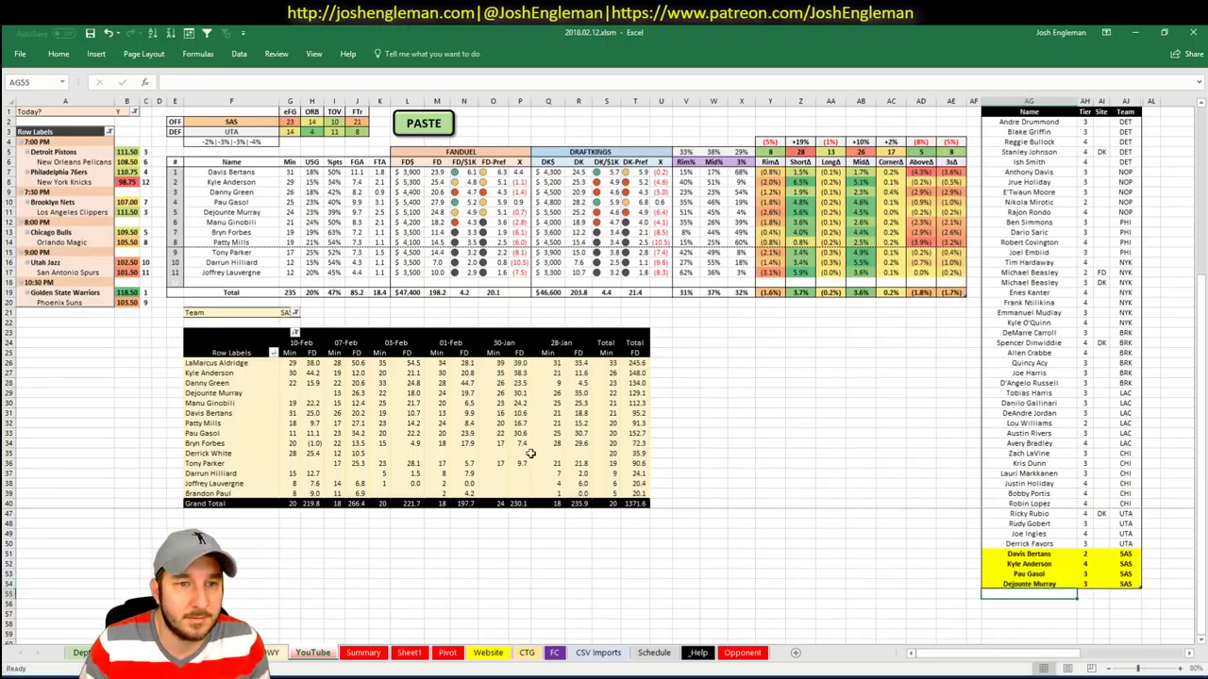
Switch the matchup table's offensive team and the game log's team filter to GSW
{"action": "left_click", "coordinate": [259, 123]}
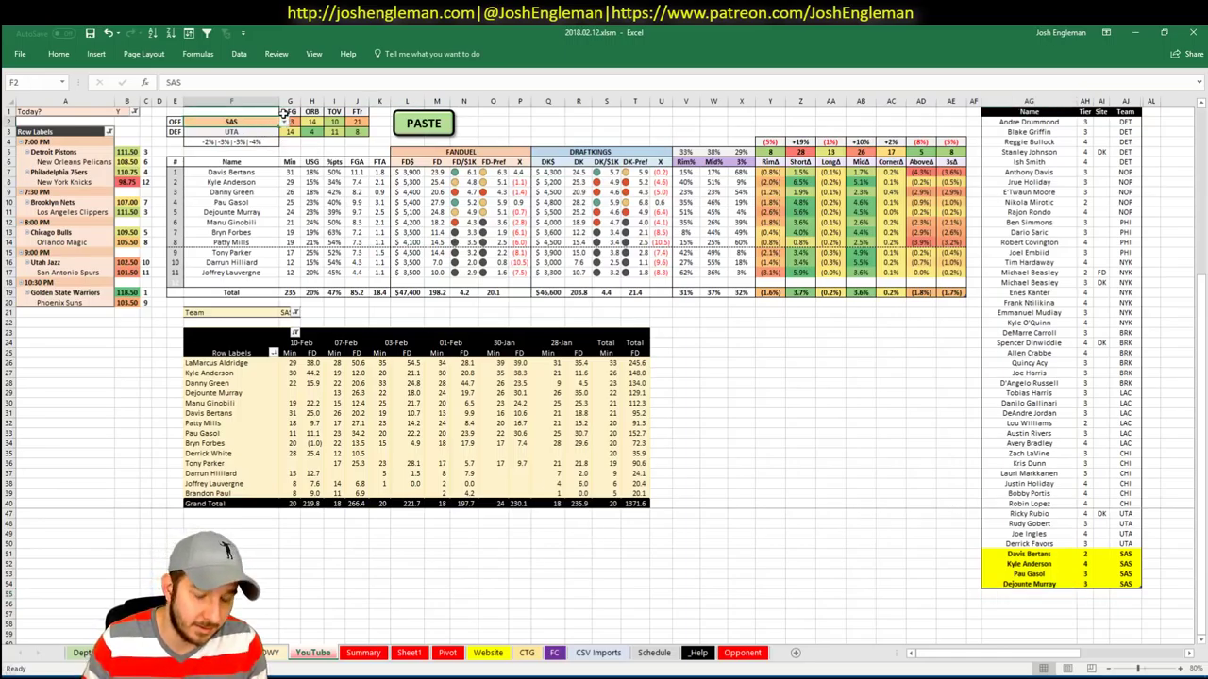
{"action": "type", "text": "GSW"}
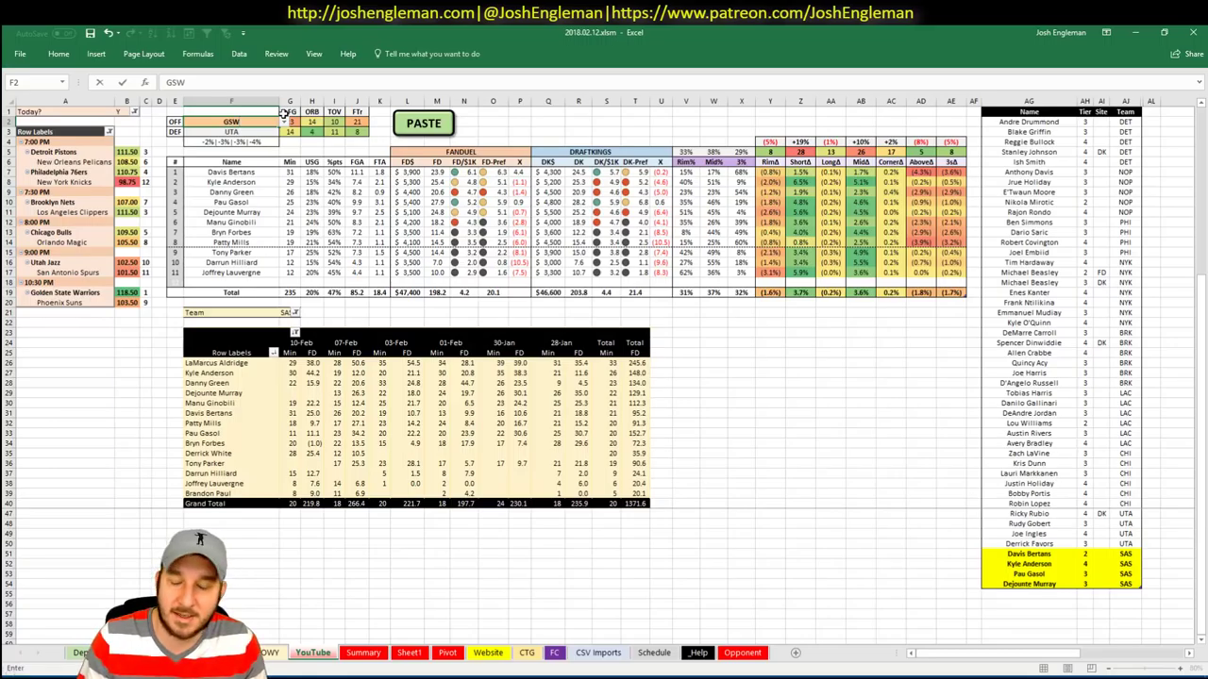
{"action": "key", "text": "Return"}
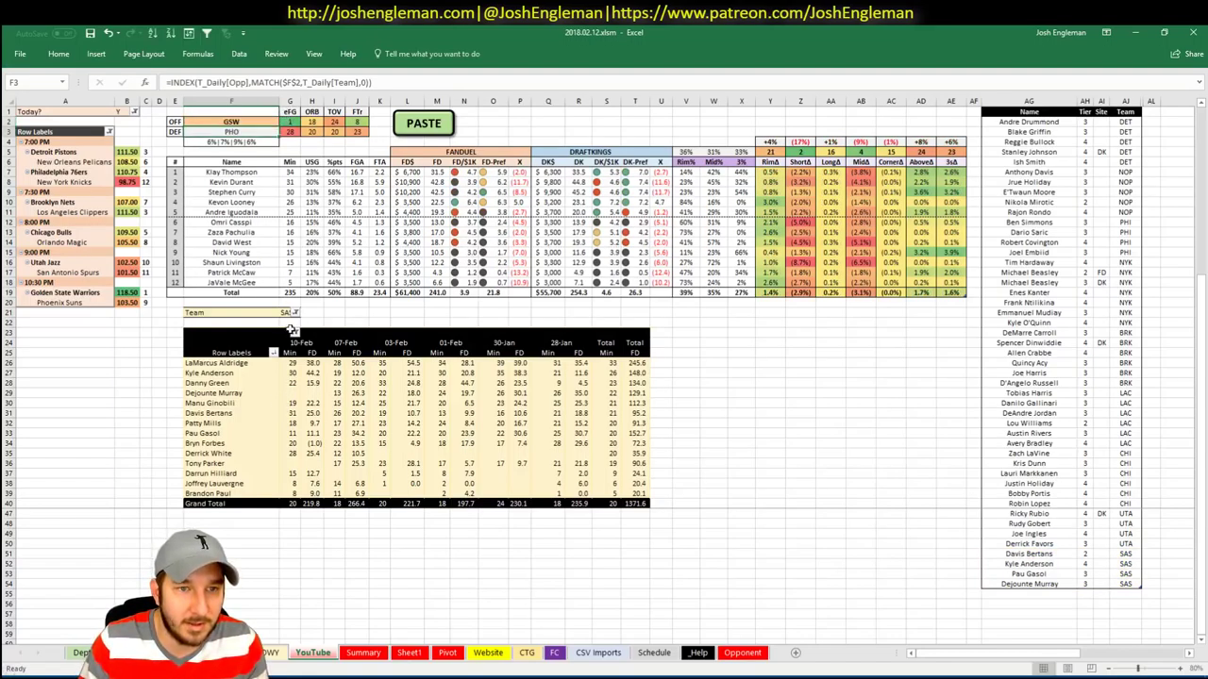
{"action": "left_click", "coordinate": [285, 313]}
{"action": "type", "text": "GSW"}
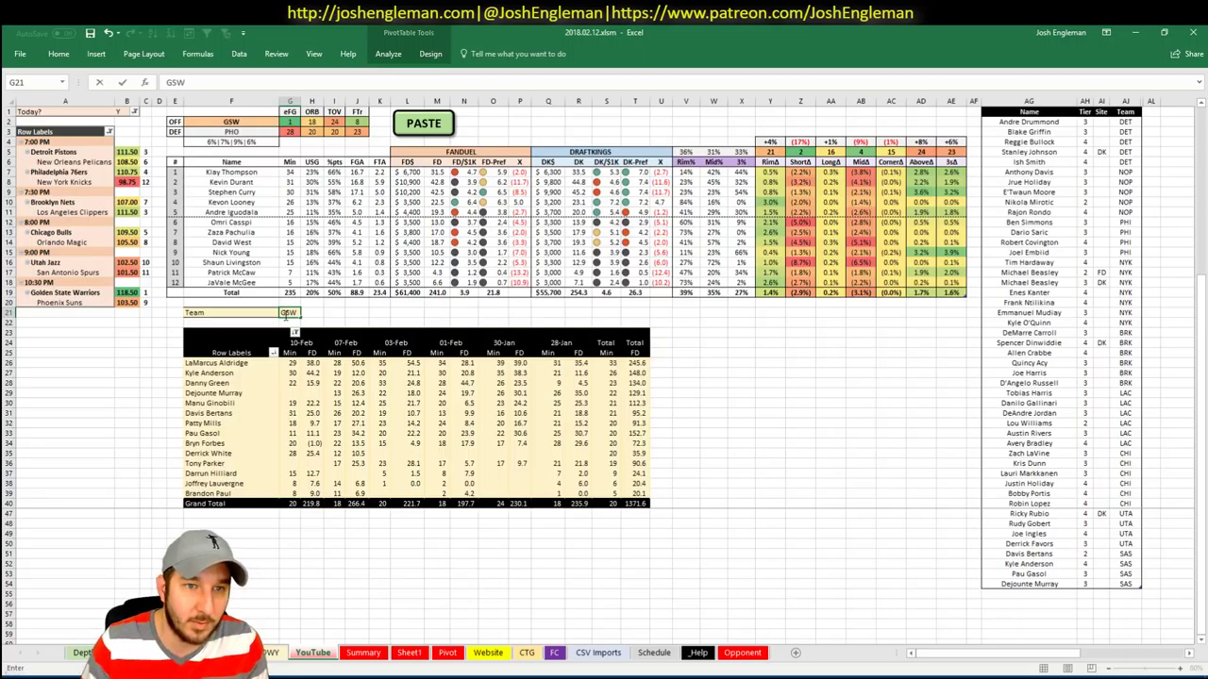
{"action": "key", "text": "Return"}
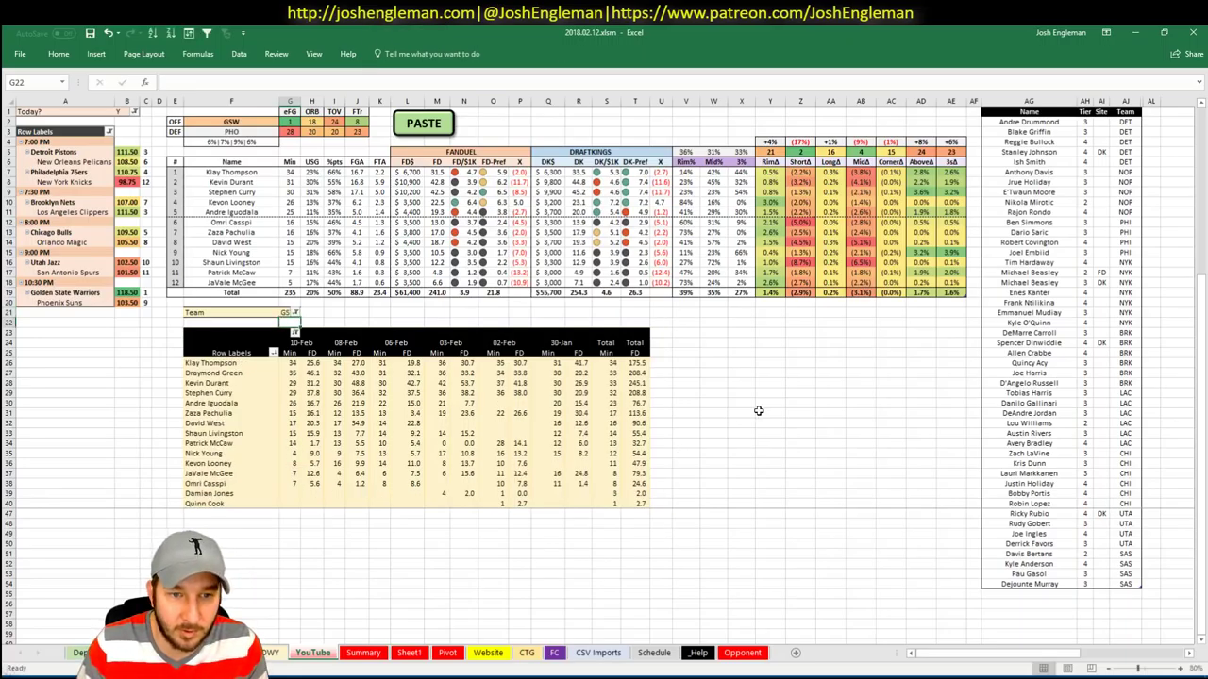
Copy Klay Thompson, Kevin Durant, Stephen Curry and Kevon Looney from the matchup table into the player tier list below Dejounte Murray
{"action": "left_click", "coordinate": [1051, 591]}
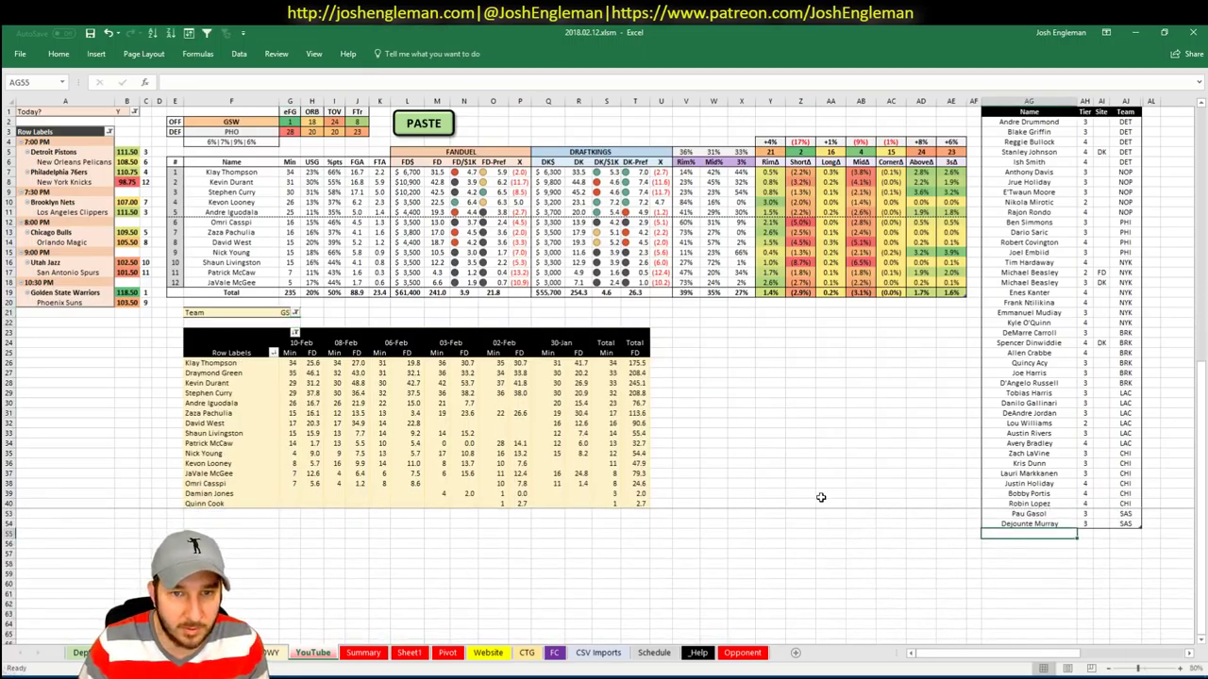
{"action": "double_click", "coordinate": [1018, 533]}
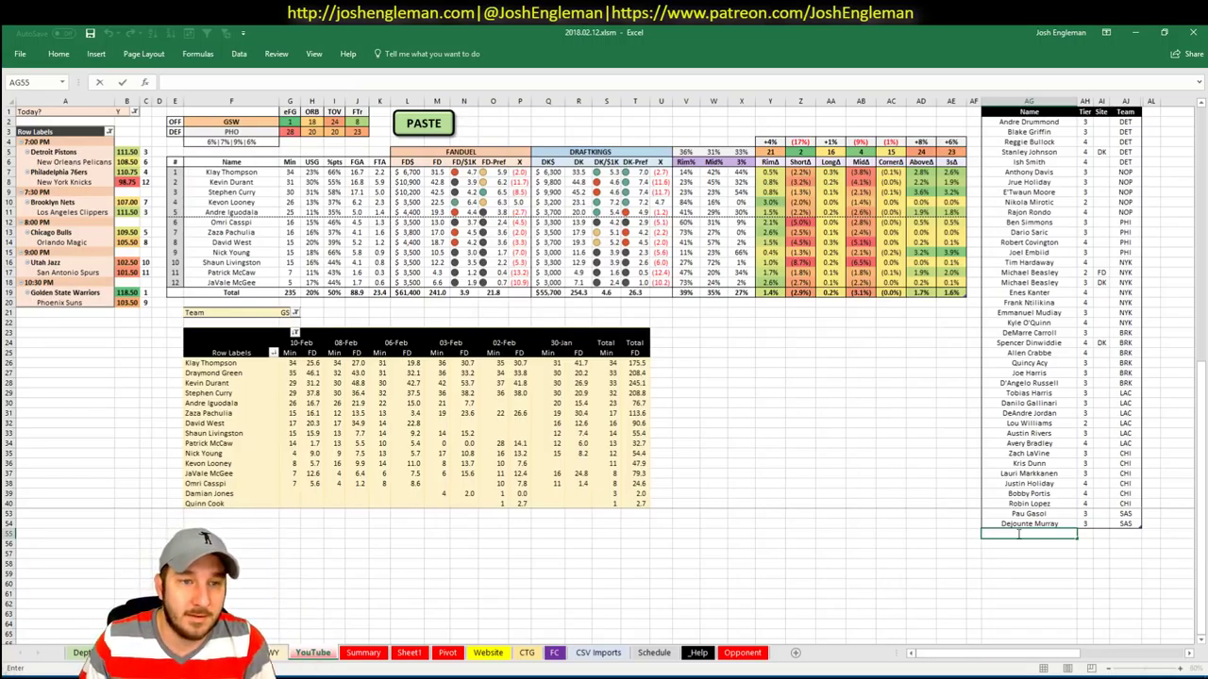
{"action": "left_click_drag", "start_coordinate": [244, 173], "coordinate": [243, 200]}
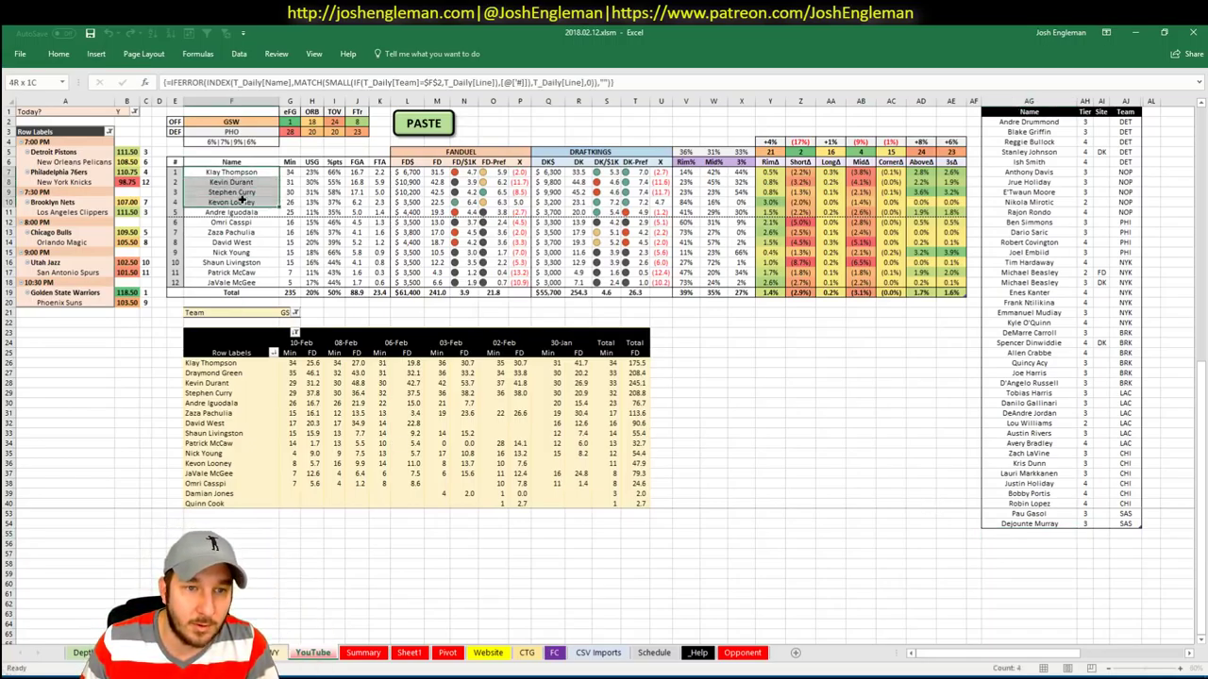
{"action": "key", "text": "ctrl+c"}
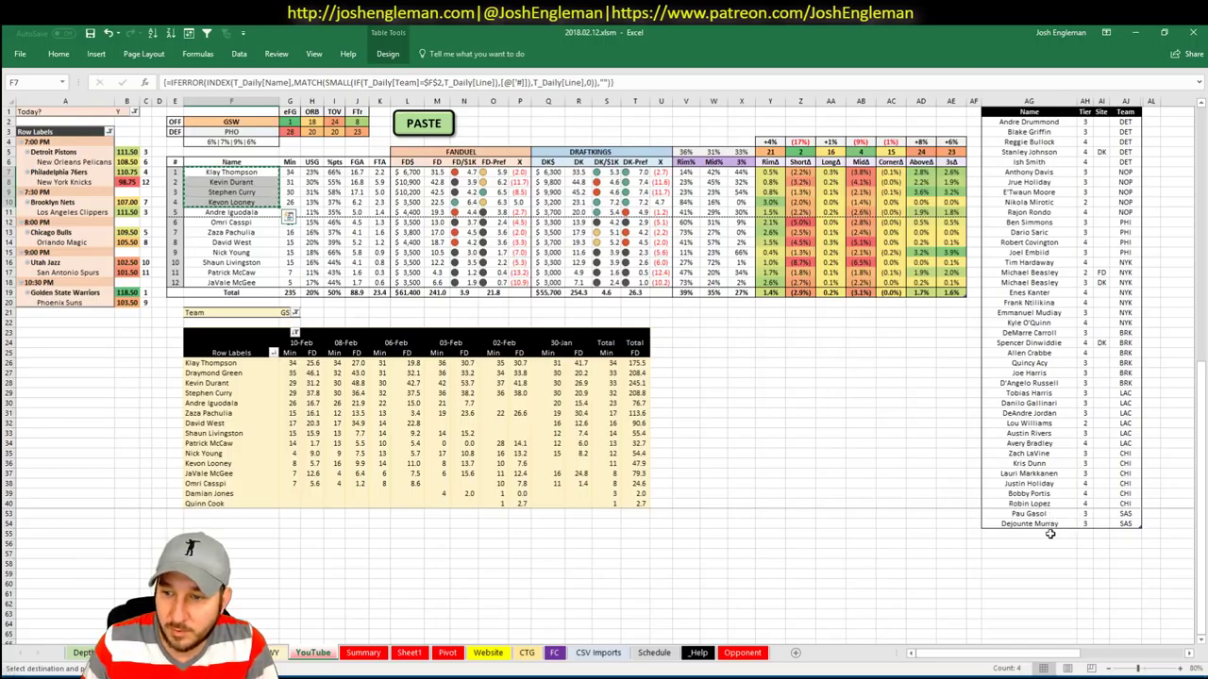
{"action": "right_click", "coordinate": [1050, 534]}
{"action": "left_click", "coordinate": [1095, 306]}
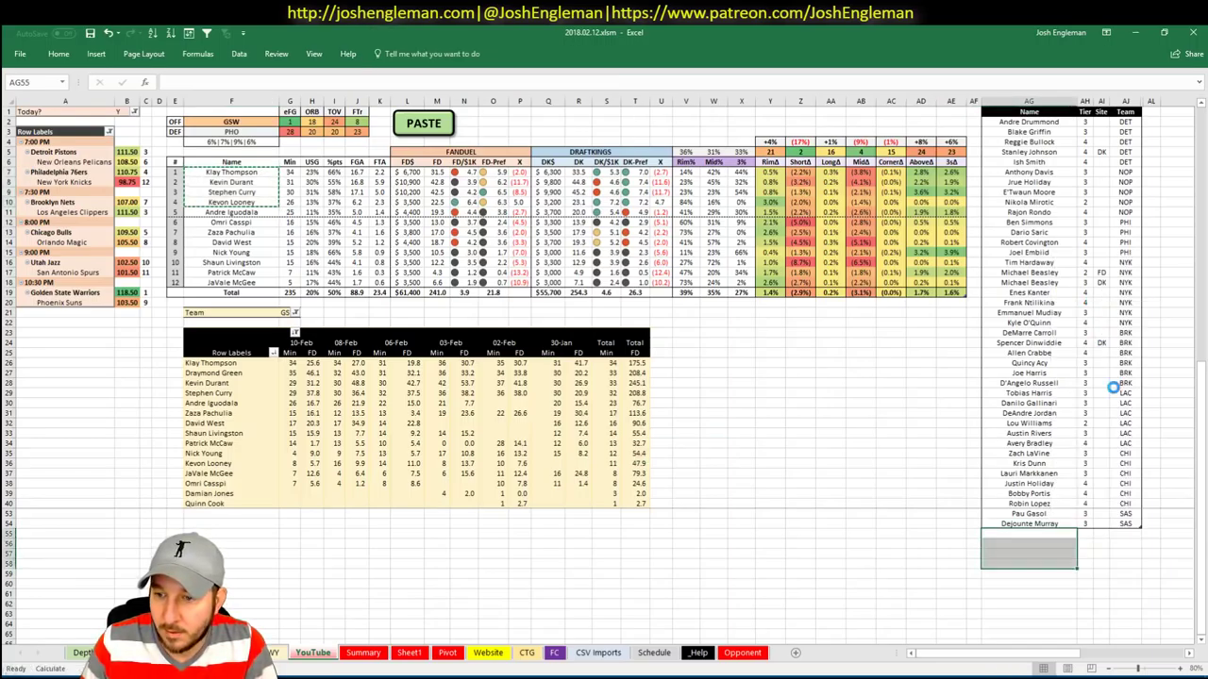
{"action": "left_click", "coordinate": [1086, 534]}
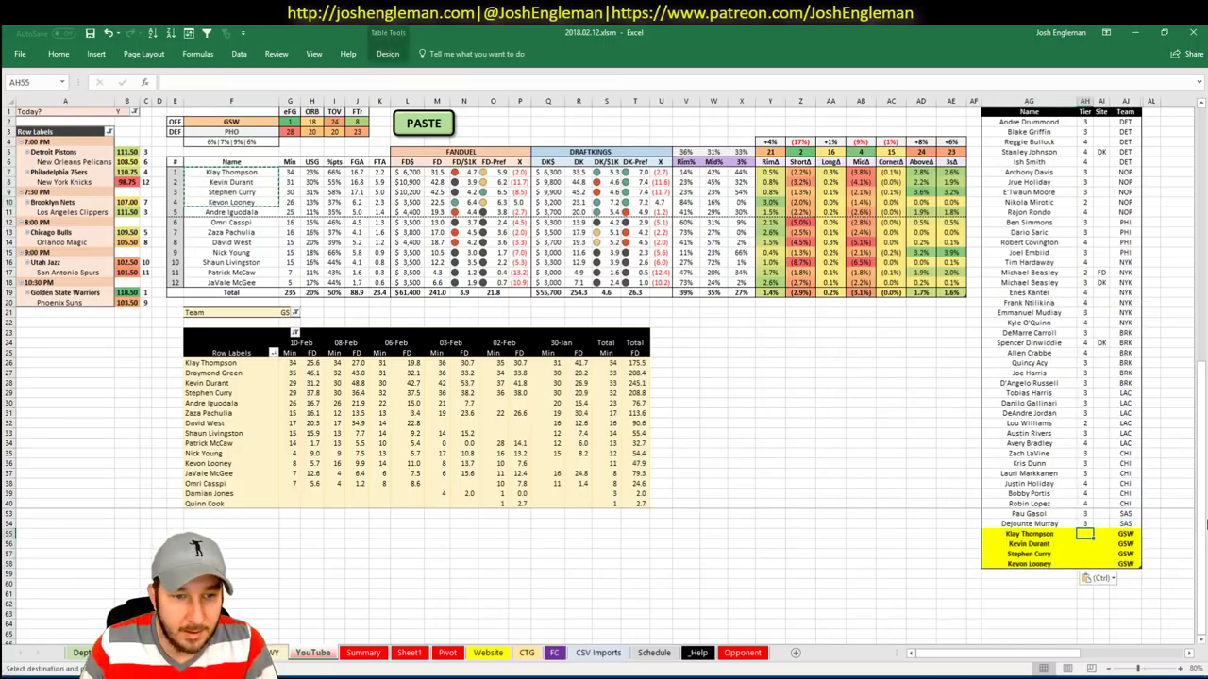
Set the tier to 3 for Klay Thompson, Kevin Durant, Stephen Curry and Kevon Looney in the player tier list
{"action": "key", "text": "Escape"}
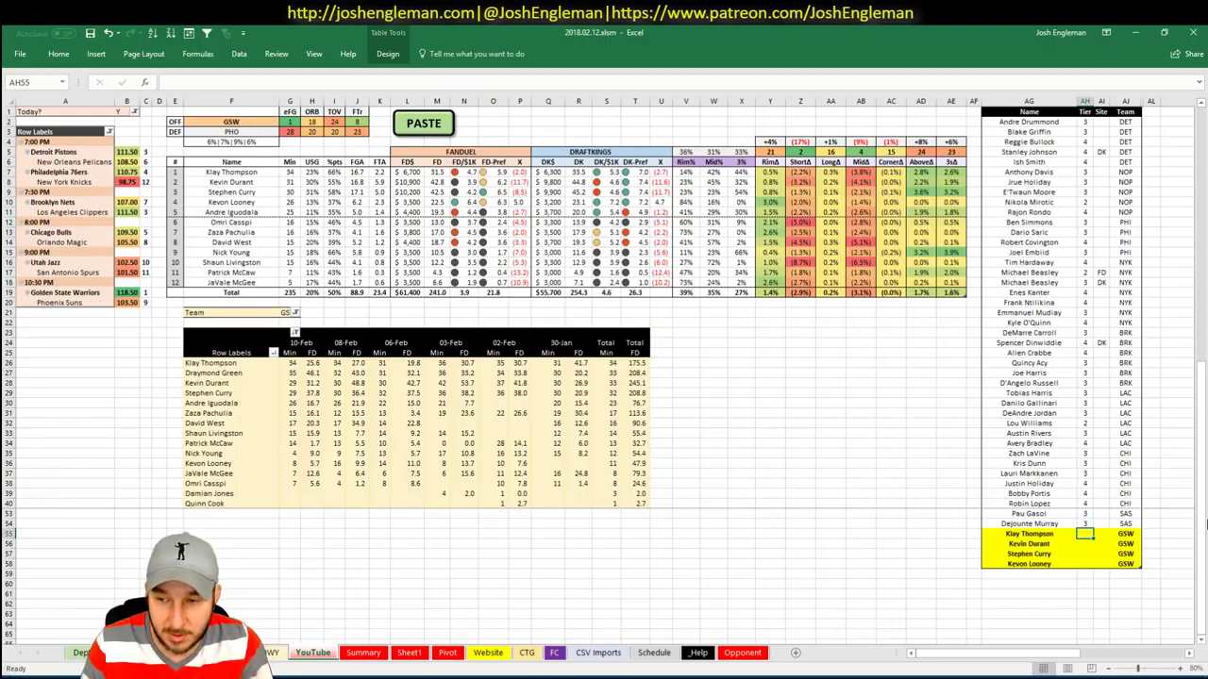
{"action": "type", "text": "3"}
{"action": "key", "text": "Return"}
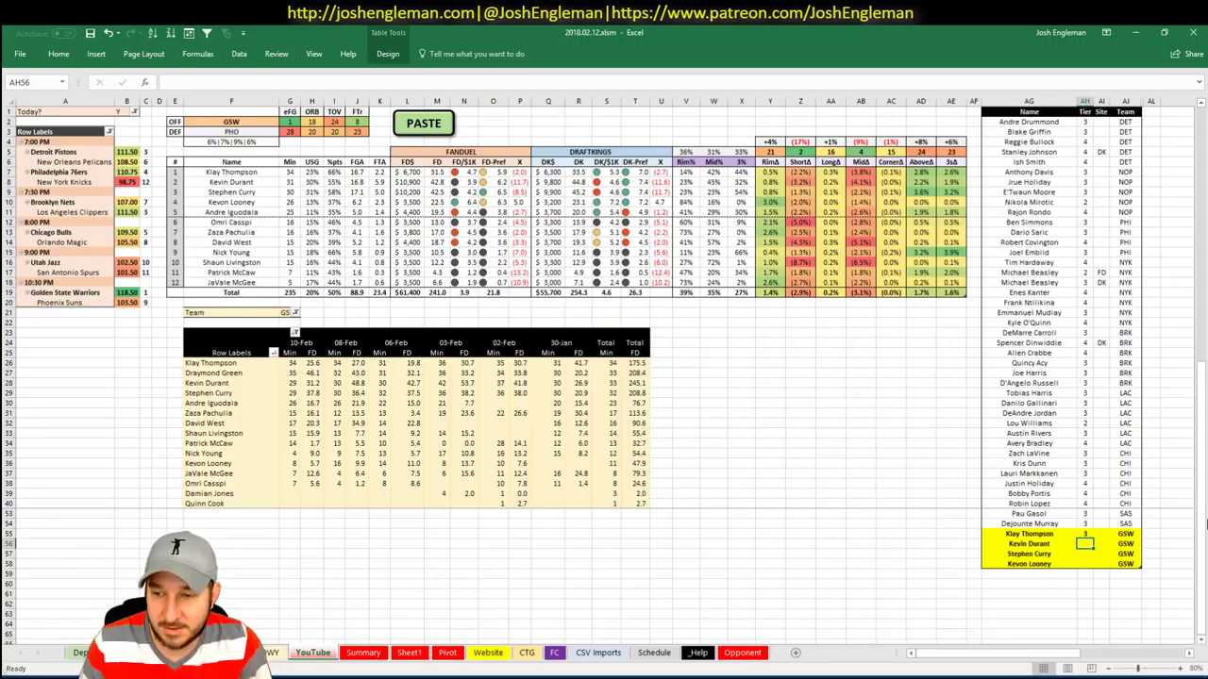
{"action": "type", "text": "3"}
{"action": "key", "text": "Return"}
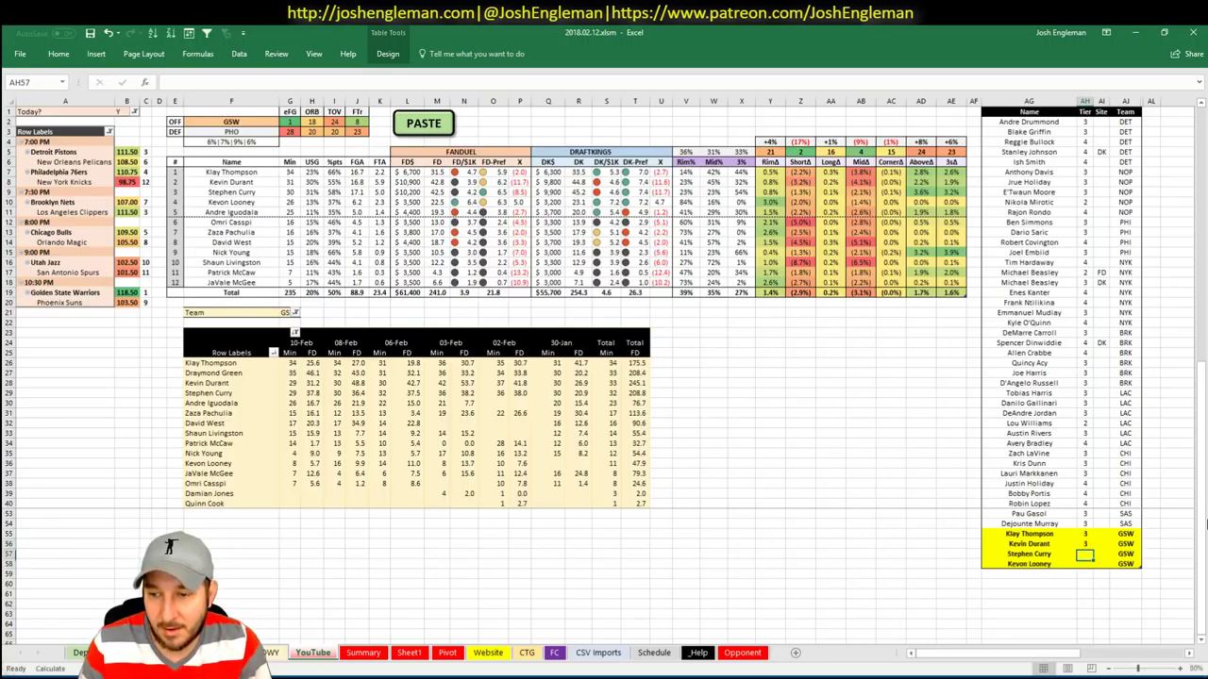
{"action": "type", "text": "3"}
{"action": "key", "text": "Return"}
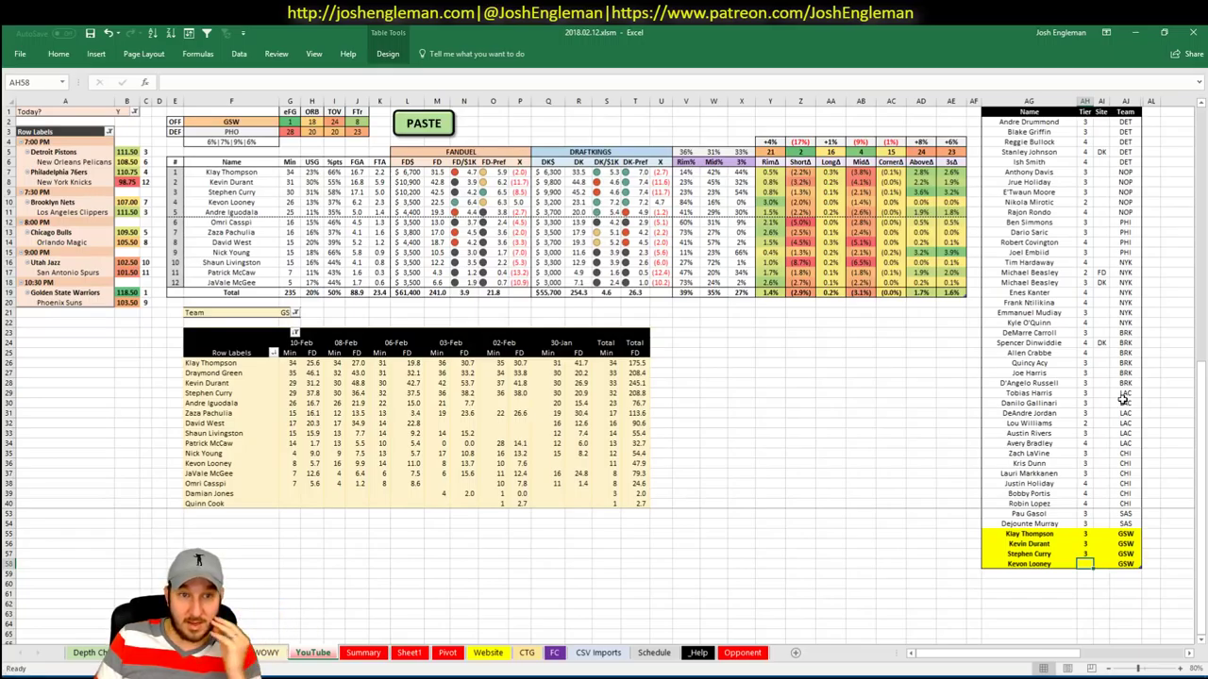
{"action": "type", "text": "3"}
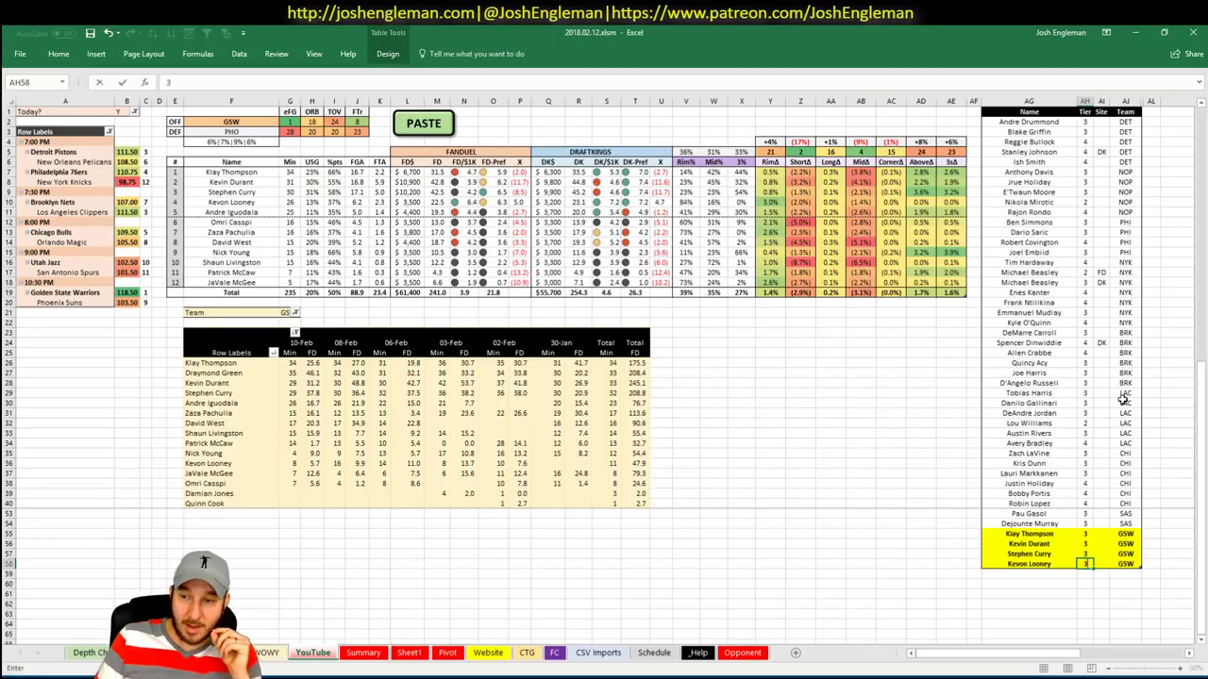
{"action": "key", "text": "Return"}
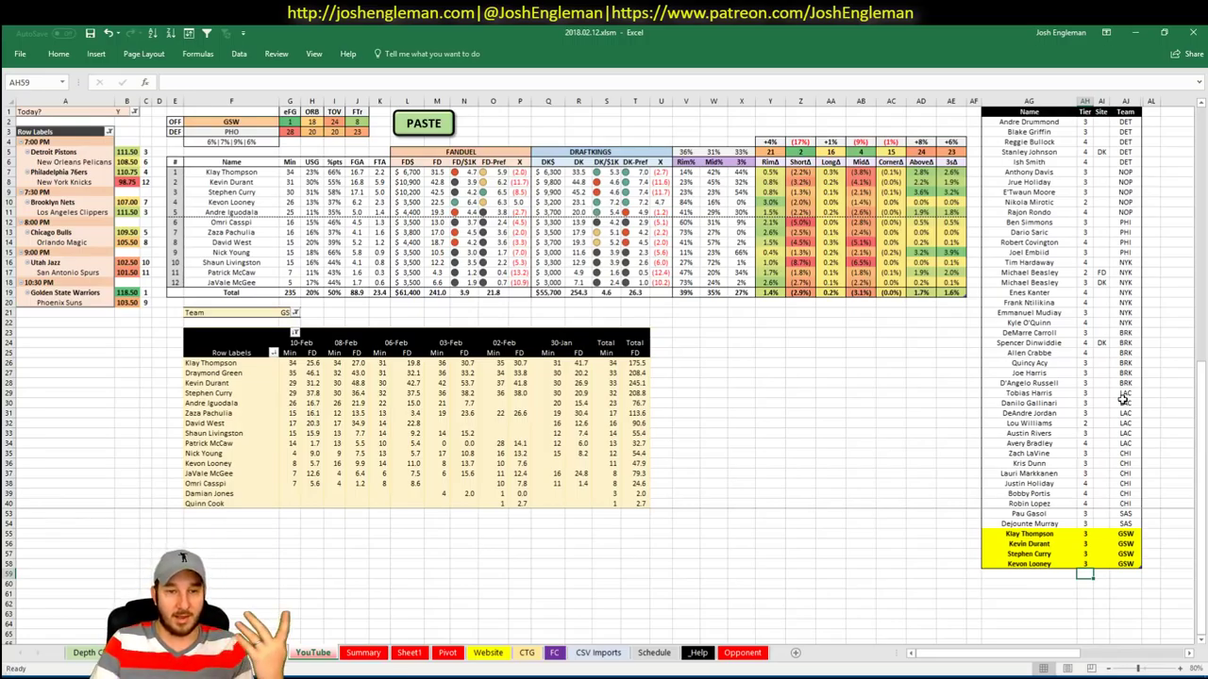
{"action": "left_click_drag", "start_coordinate": [289, 363], "coordinate": [288, 483]}
{"action": "left_click", "coordinate": [576, 393]}
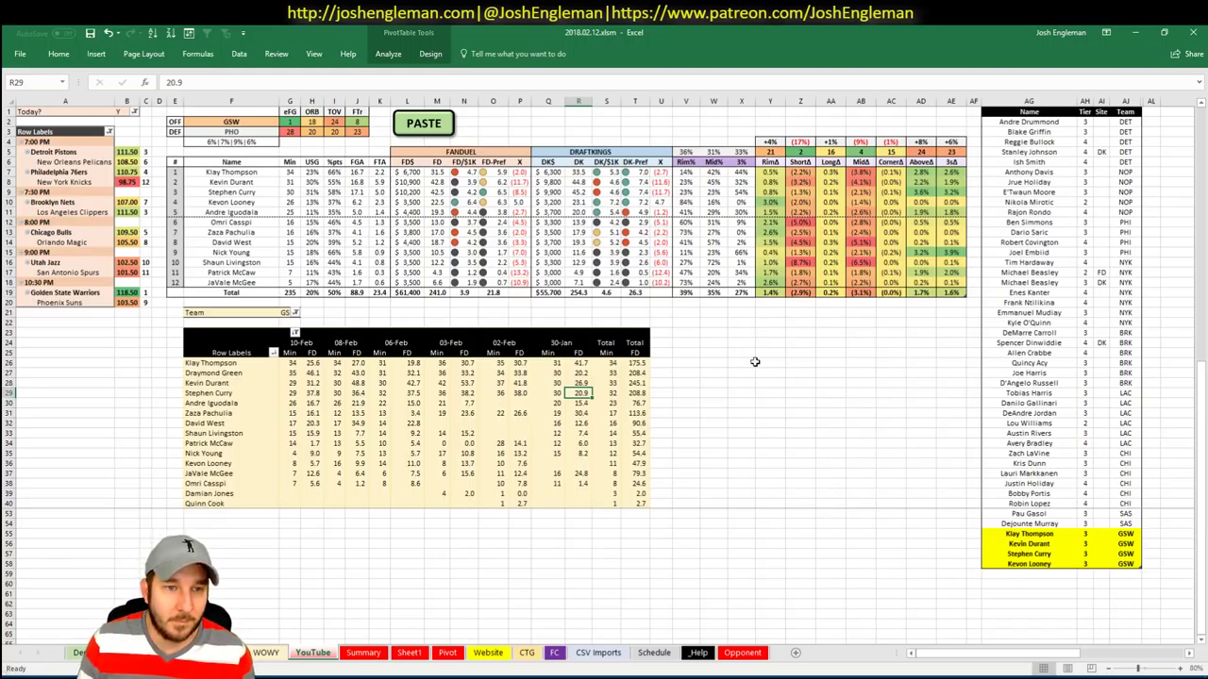
Switch the matchup table's offensive team and the game log's team filter to PHO
{"action": "left_click", "coordinate": [250, 114]}
{"action": "left_click", "coordinate": [250, 121]}
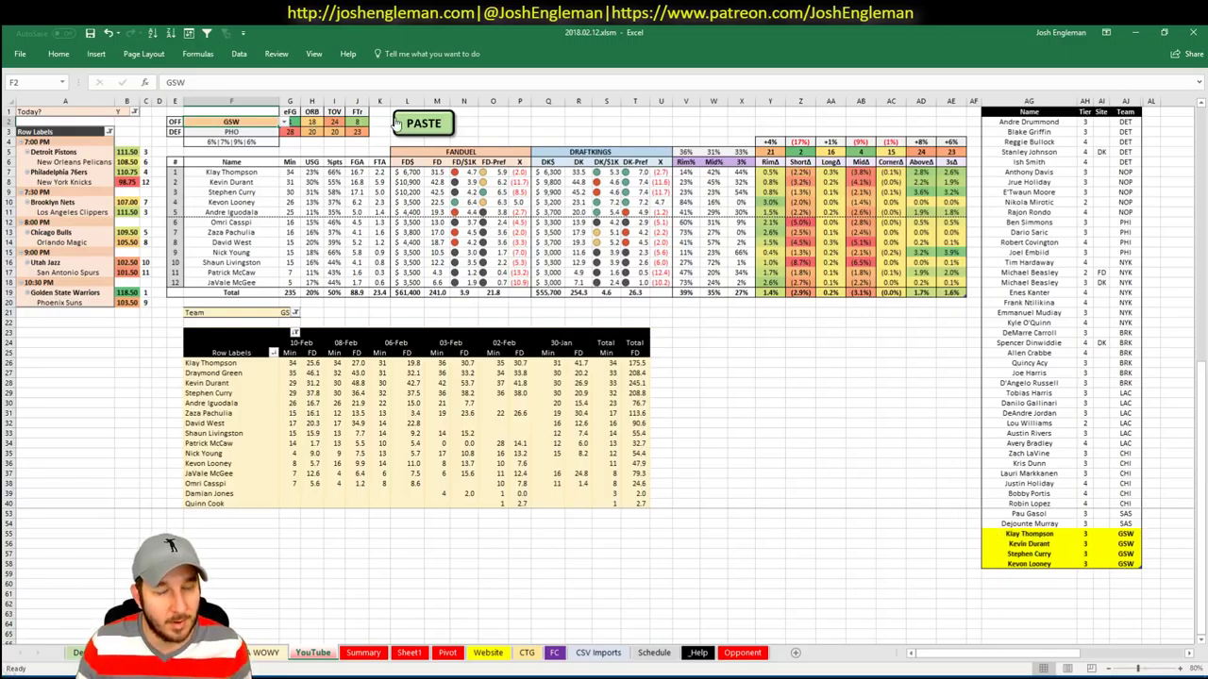
{"action": "type", "text": "PHO"}
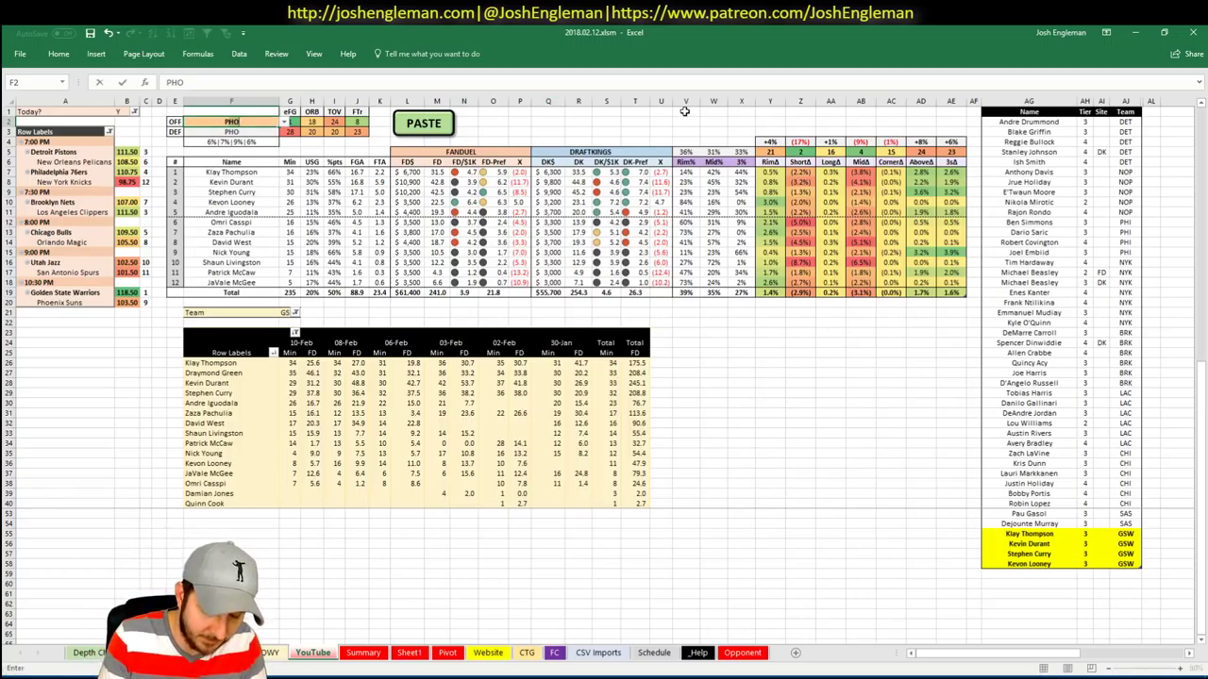
{"action": "key", "text": "Return"}
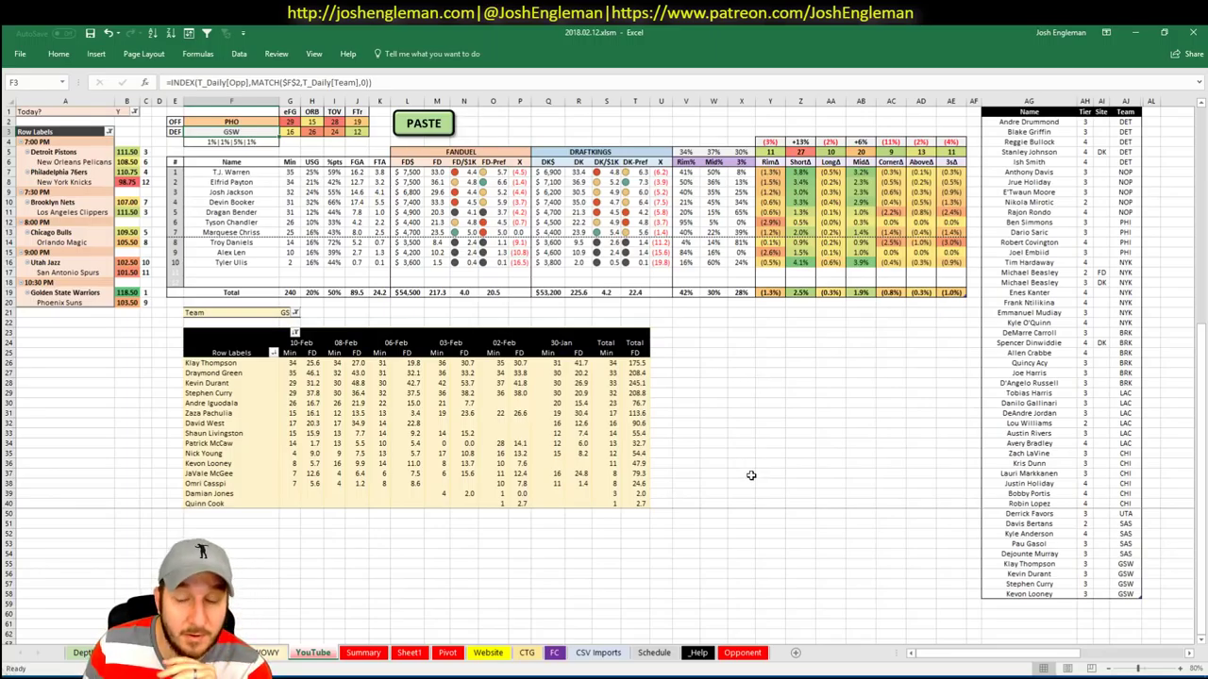
{"action": "left_click", "coordinate": [686, 378]}
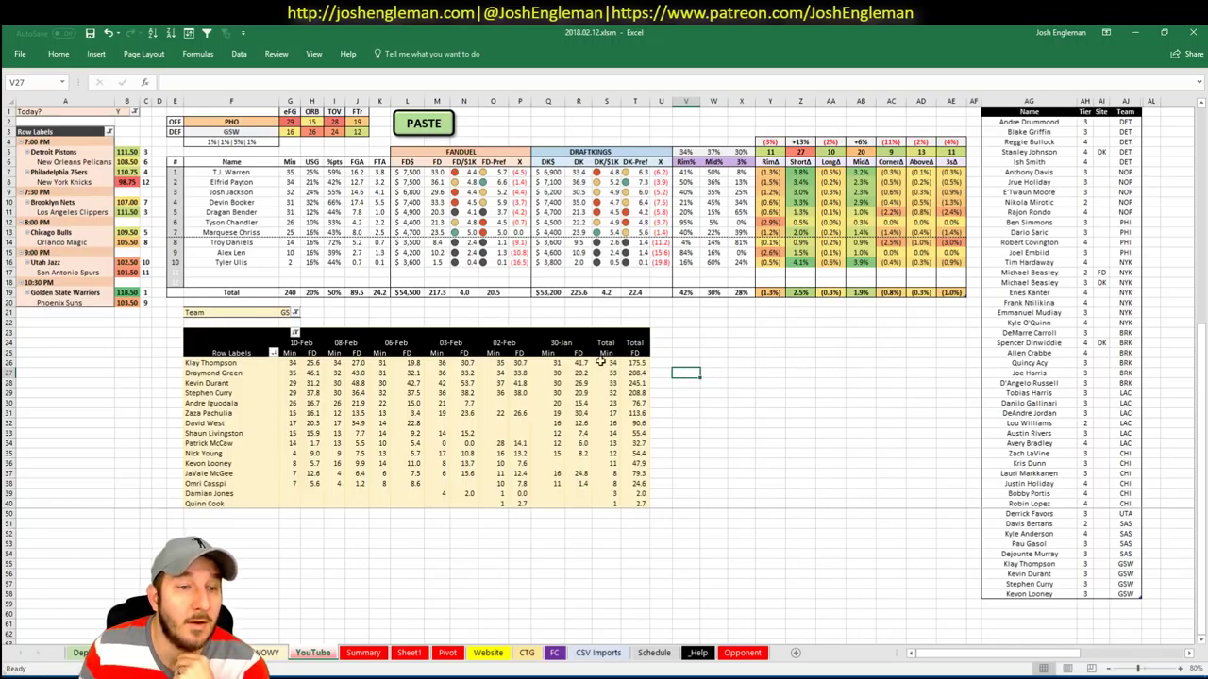
{"action": "left_click", "coordinate": [287, 312]}
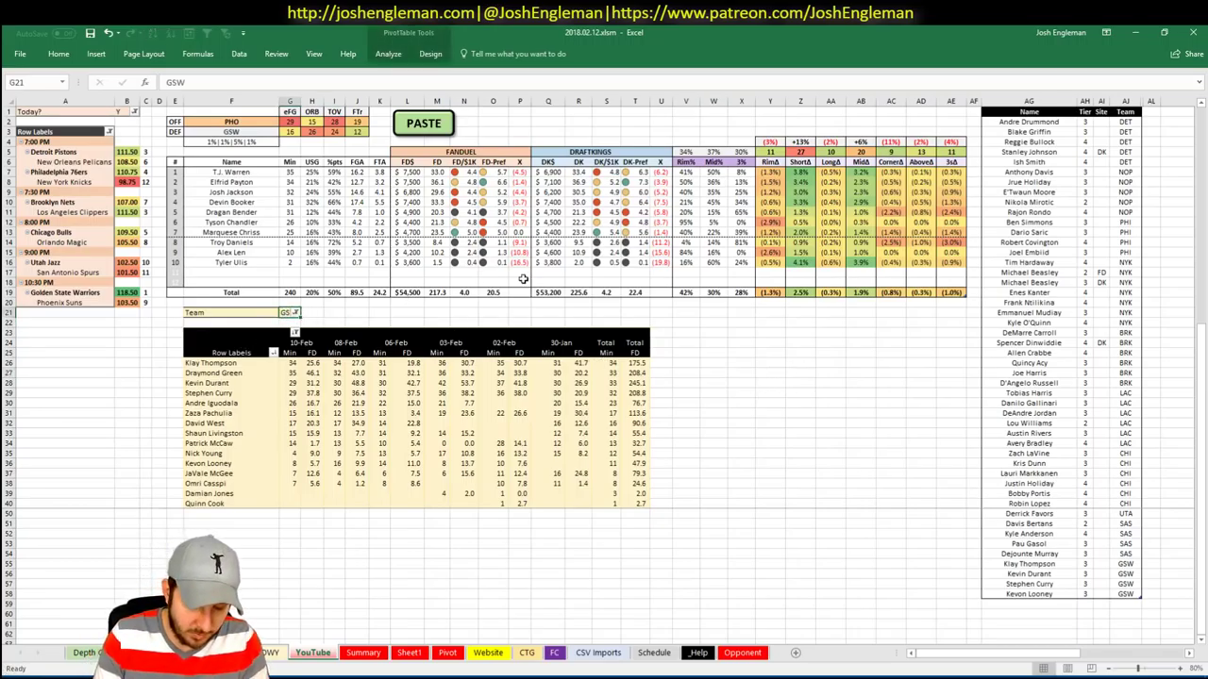
{"action": "type", "text": "PHI"}
{"action": "key", "text": "Return"}
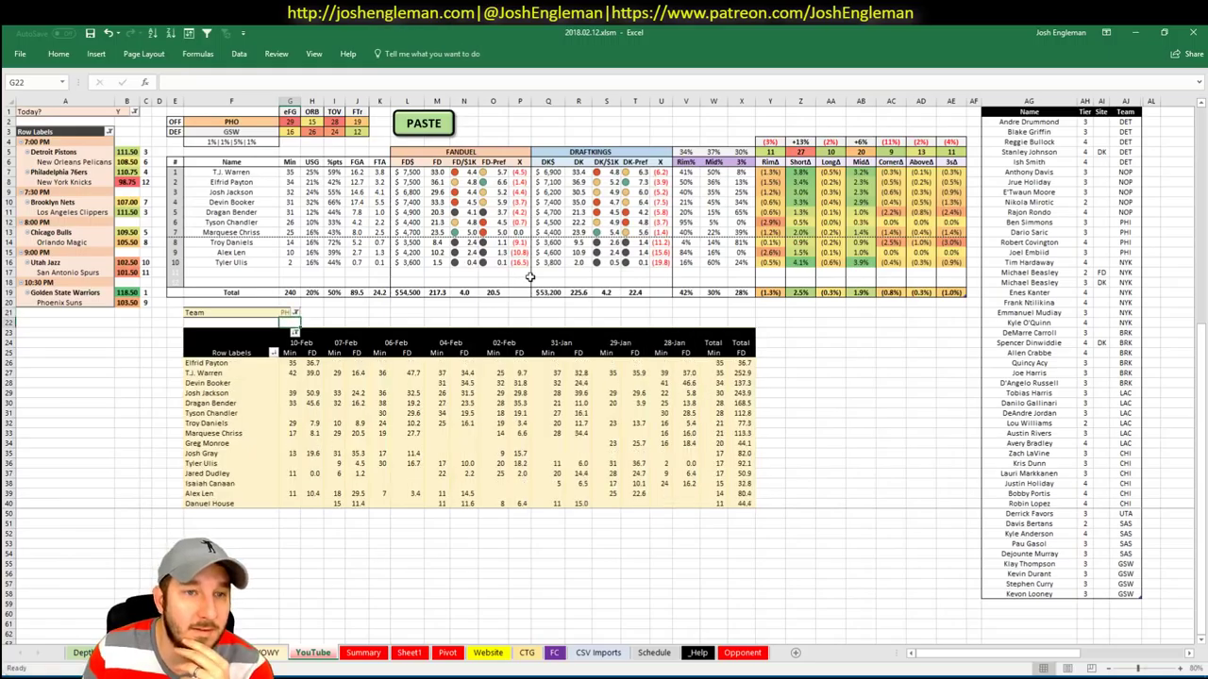
Check the team rankings and salary tables on the Summary sheet, and return to the YouTube sheet
{"action": "left_click", "coordinate": [321, 657]}
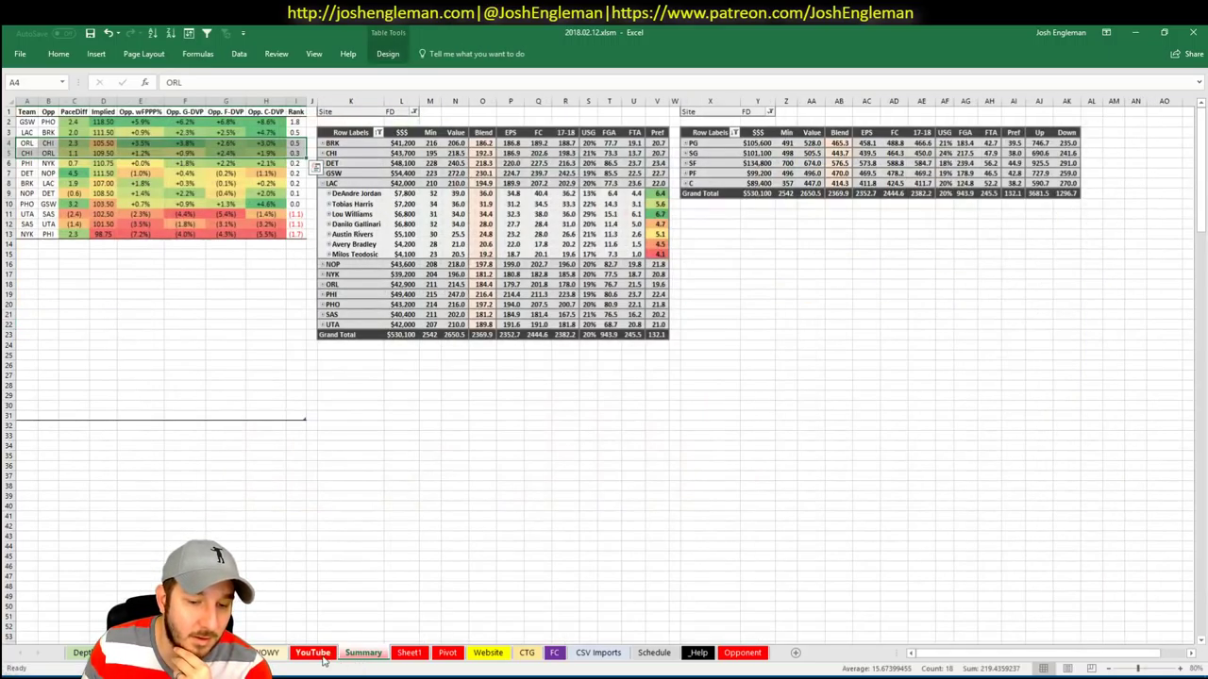
{"action": "left_click", "coordinate": [322, 661]}
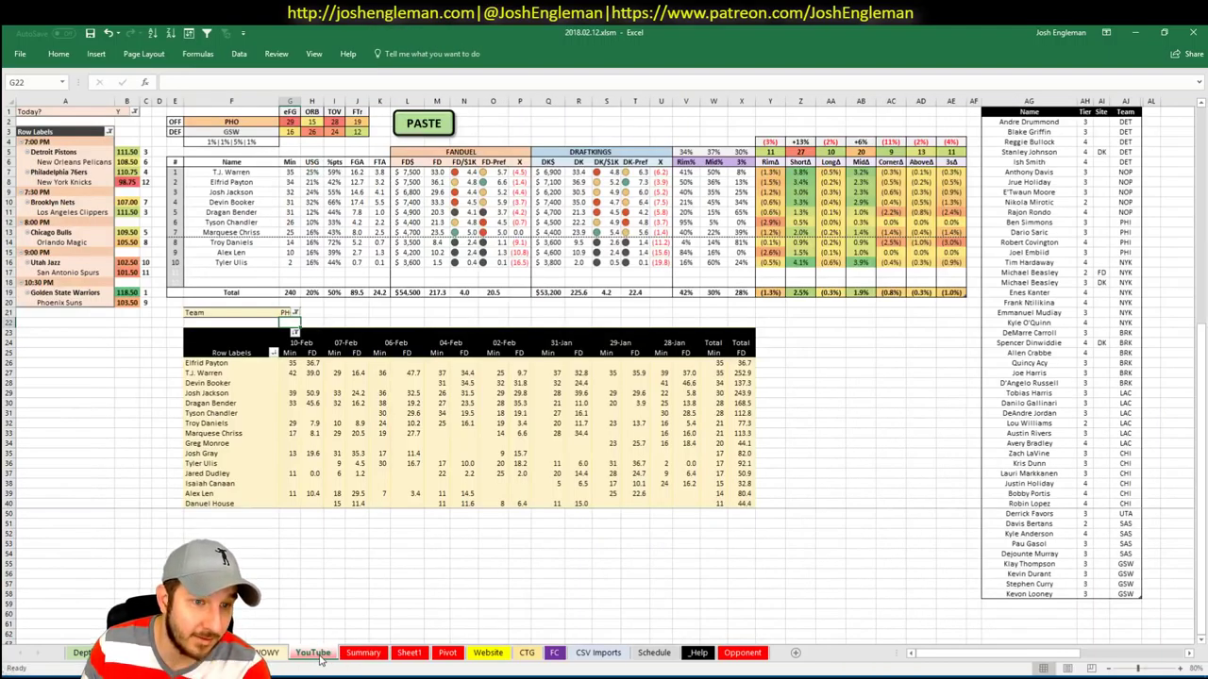
{"action": "left_click", "coordinate": [370, 659]}
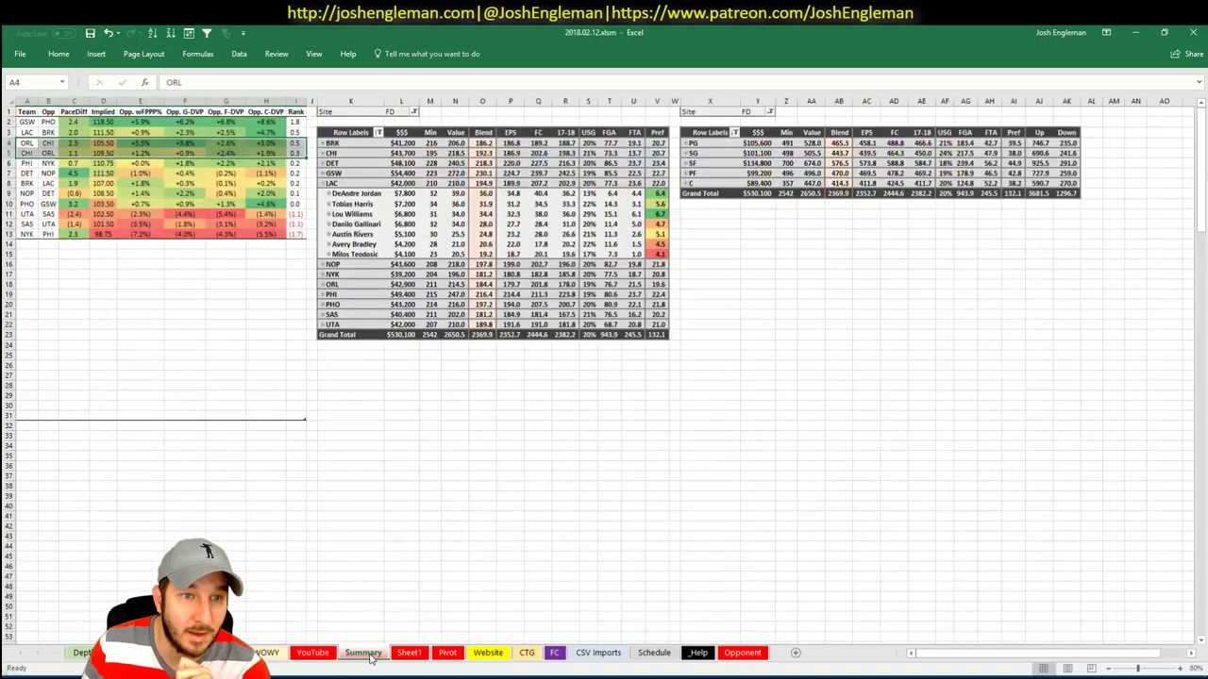
{"action": "left_click", "coordinate": [309, 652]}
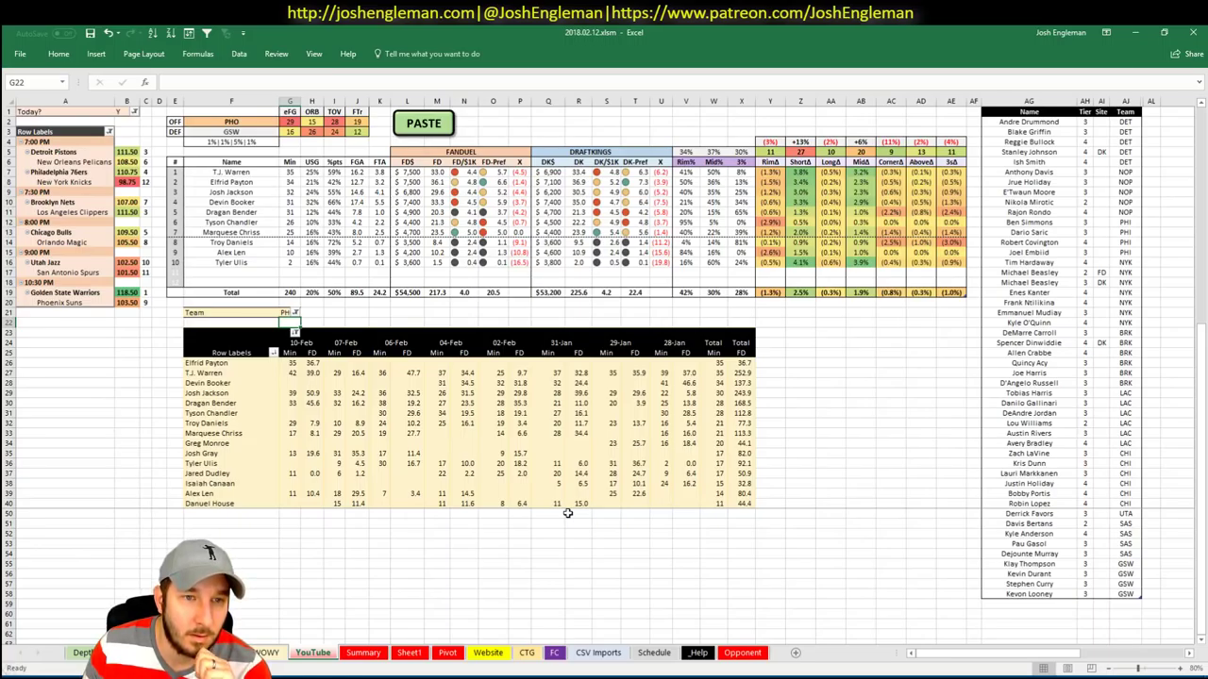
Add T.J. Warren with tier 4 below Kevon Looney in the player tier list
{"action": "left_click", "coordinate": [1061, 606]}
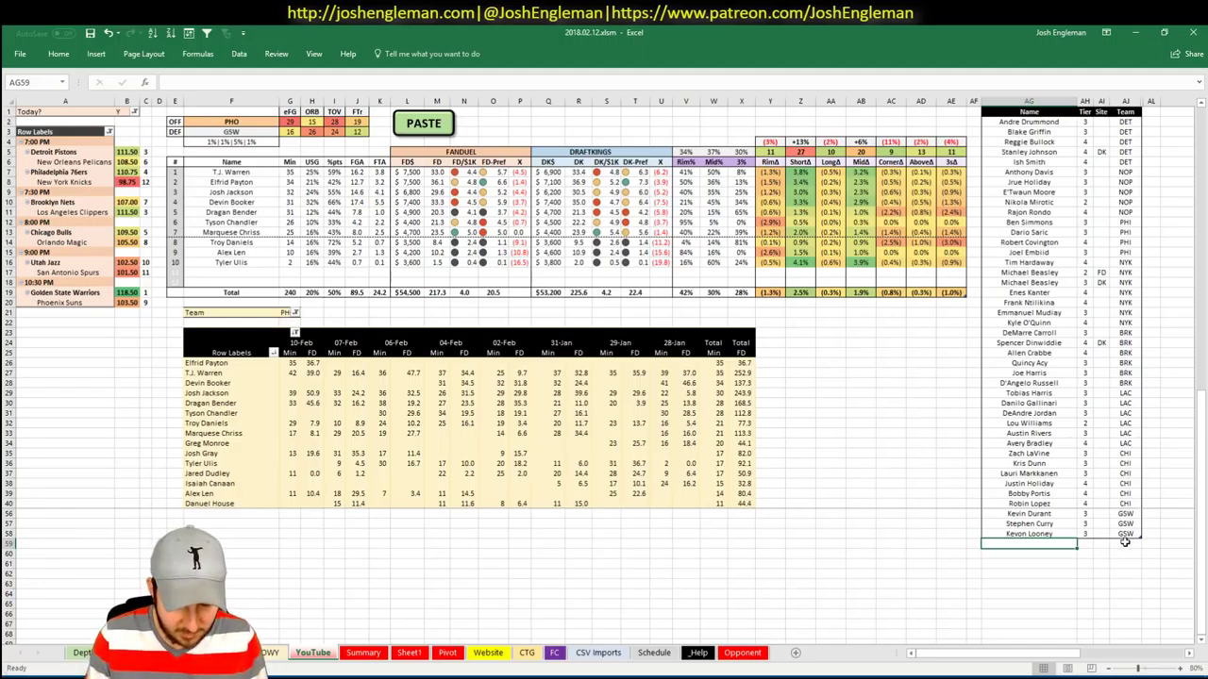
{"action": "type", "text": "T.J War"}
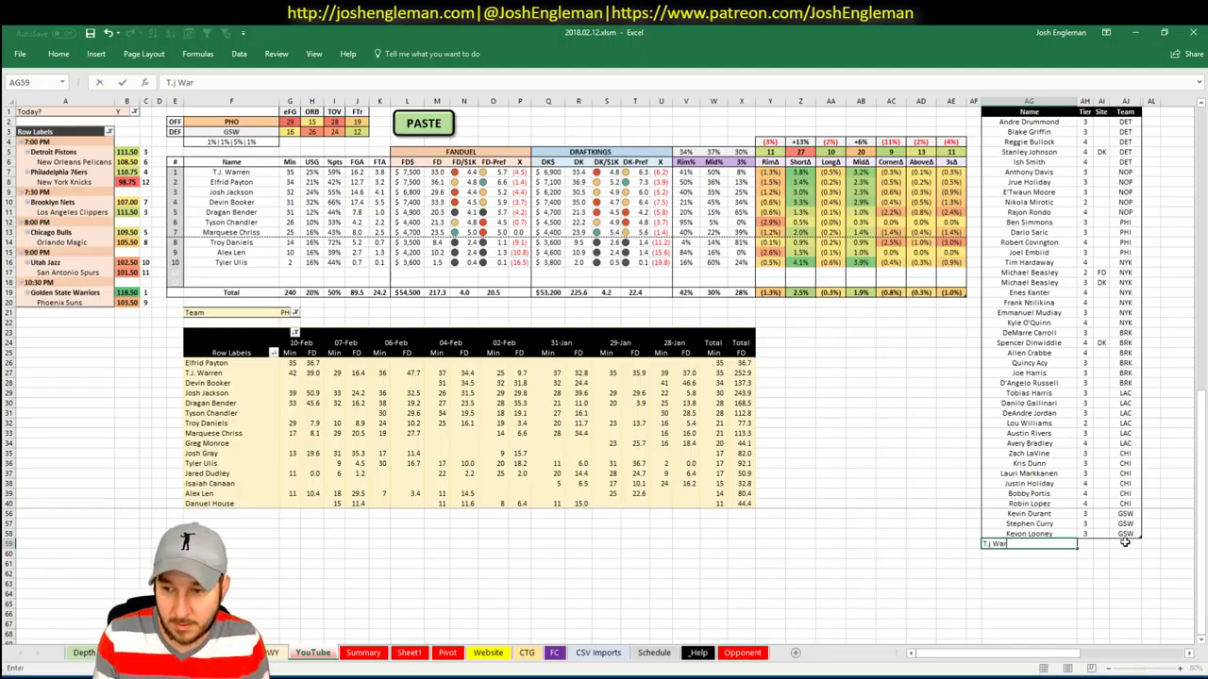
{"action": "key", "text": "BackSpace"}
{"action": "key", "text": "BackSpace"}
{"action": "key", "text": "BackSpace"}
{"action": "key", "text": "BackSpace"}
{"action": "key", "text": "BackSpace"}
{"action": "type", "text": "J"}
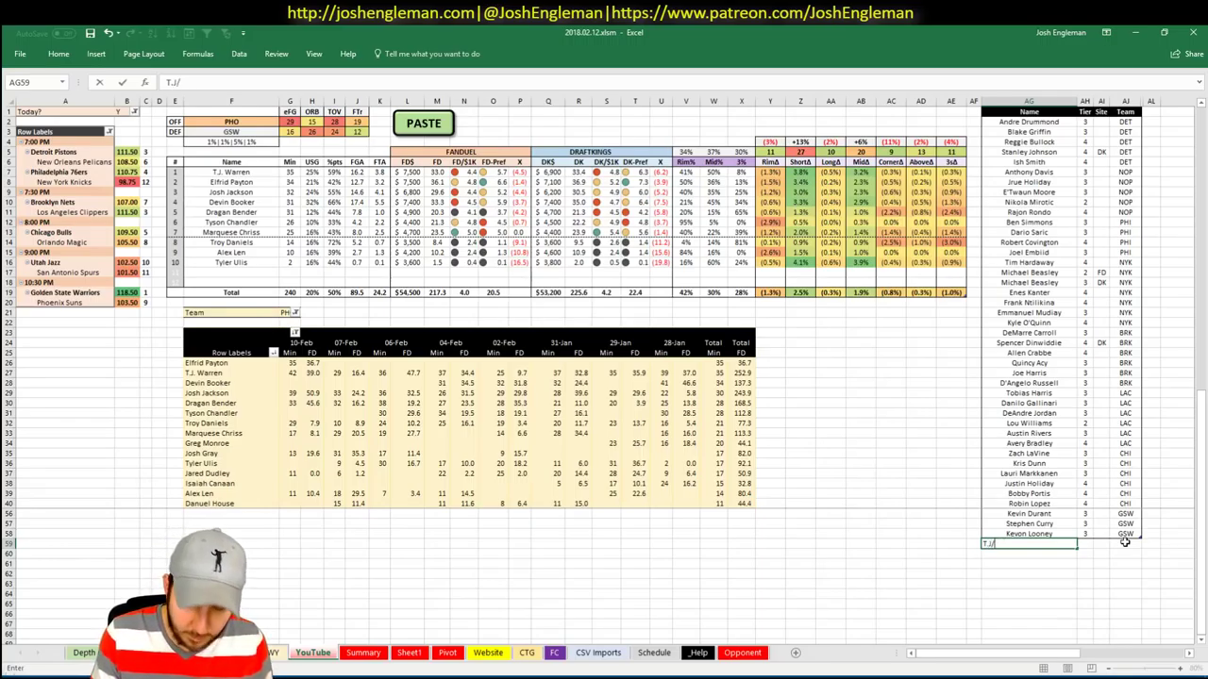
{"action": "type", "text": ". Warren"}
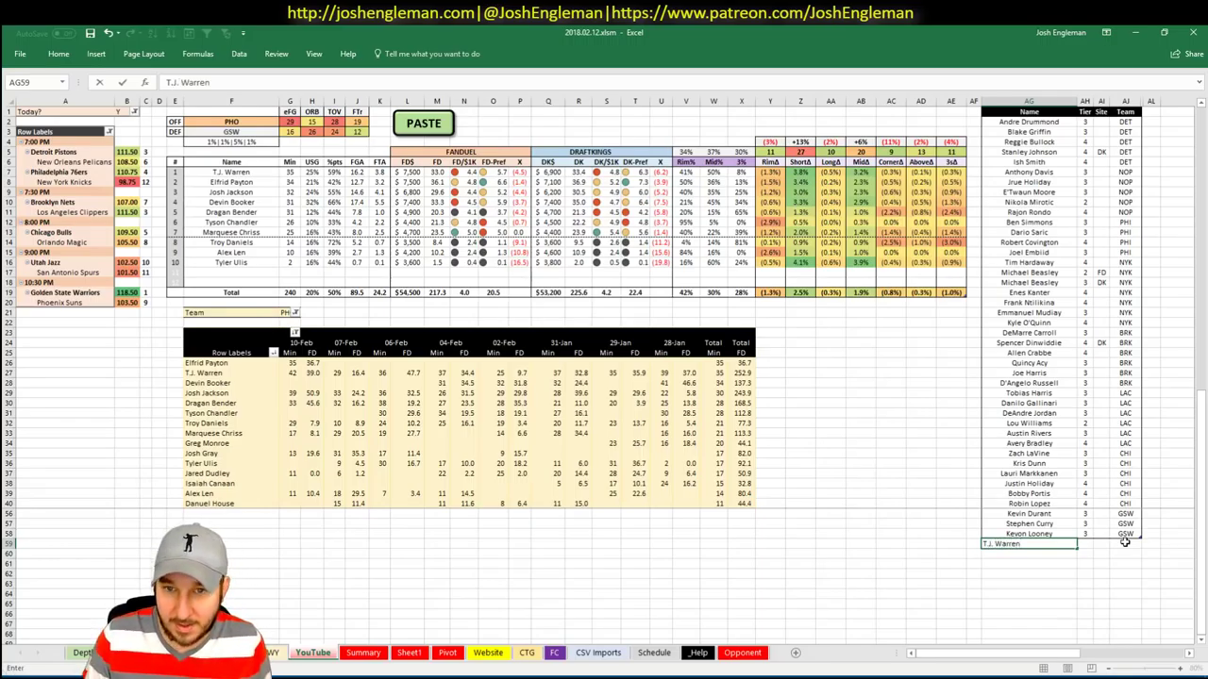
{"action": "key", "text": "Tab"}
{"action": "type", "text": "4"}
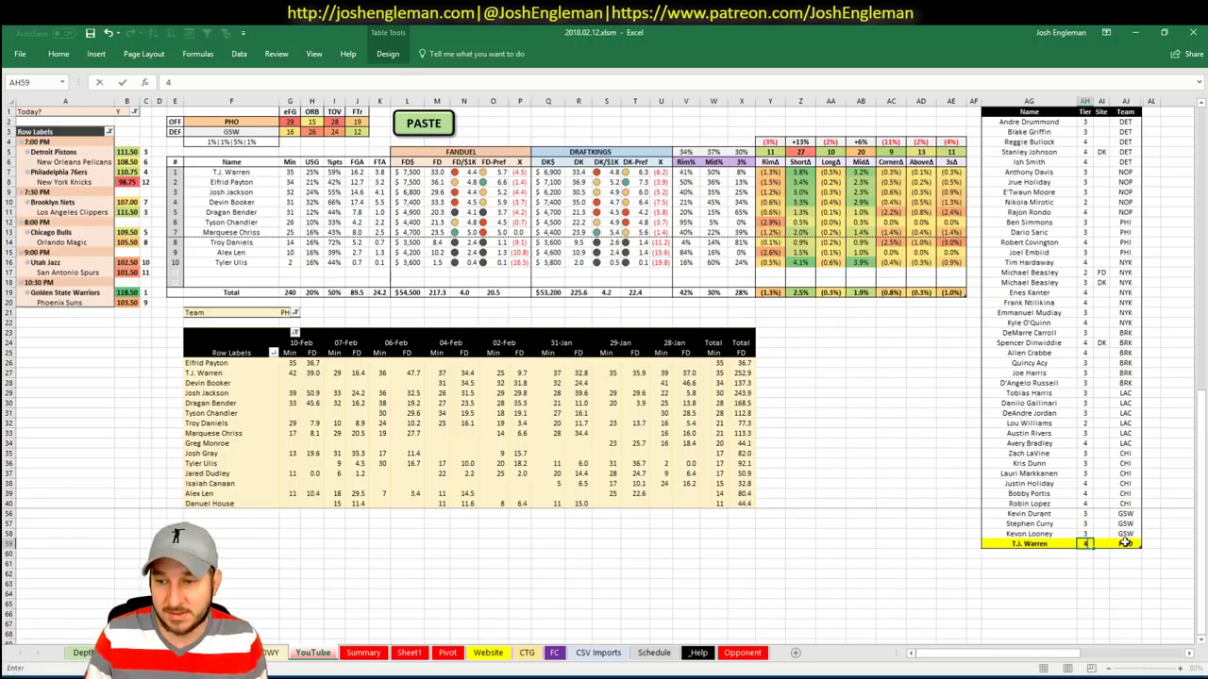
{"action": "key", "text": "Return"}
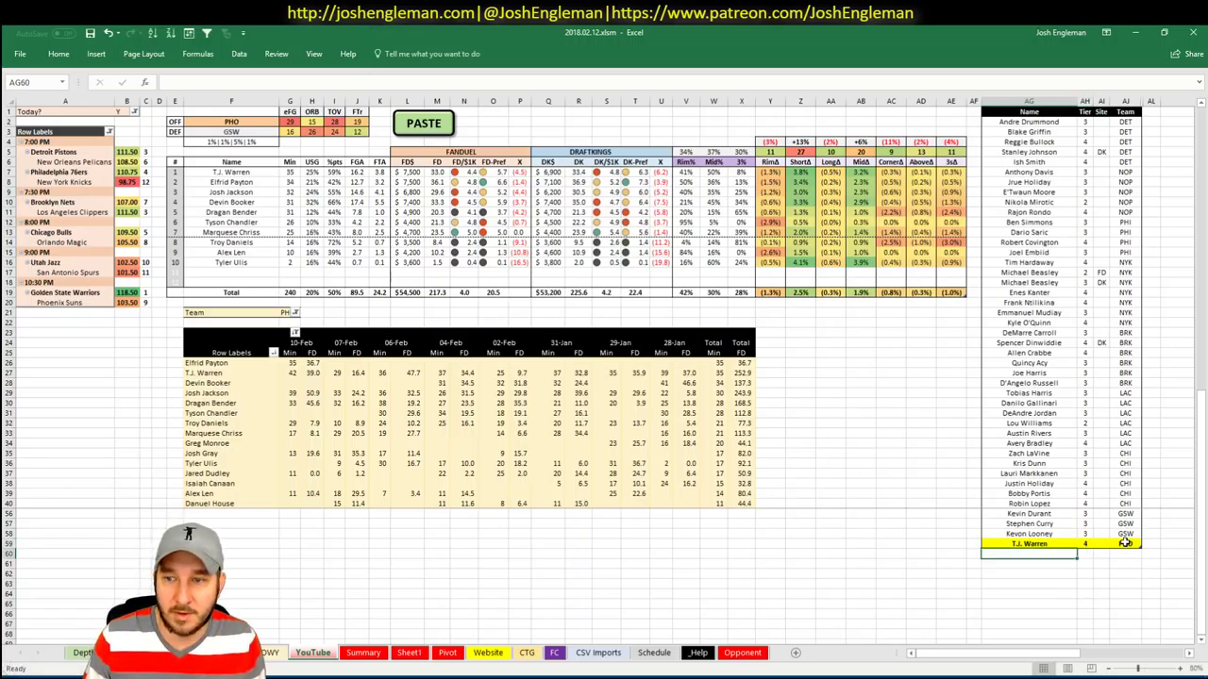
Add Elfrid Payton with tier 3 below T.J. Warren in the player tier list
{"action": "type", "text": "Elfrid Payton"}
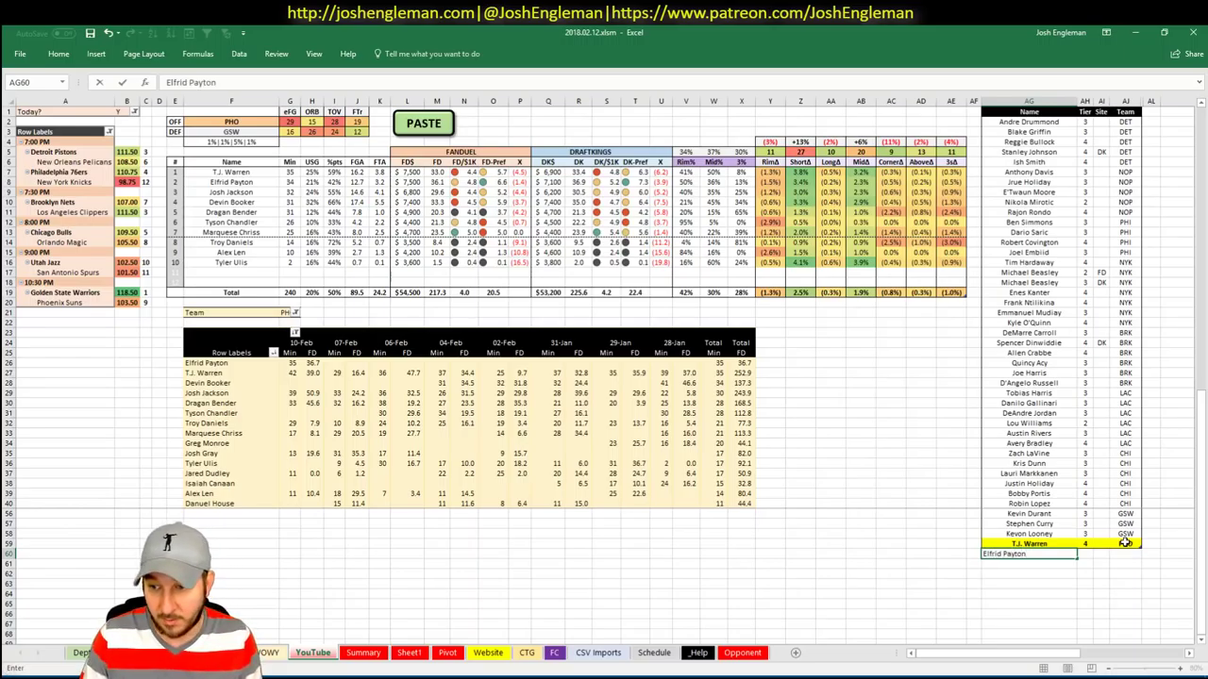
{"action": "key", "text": "Tab"}
{"action": "type", "text": "3"}
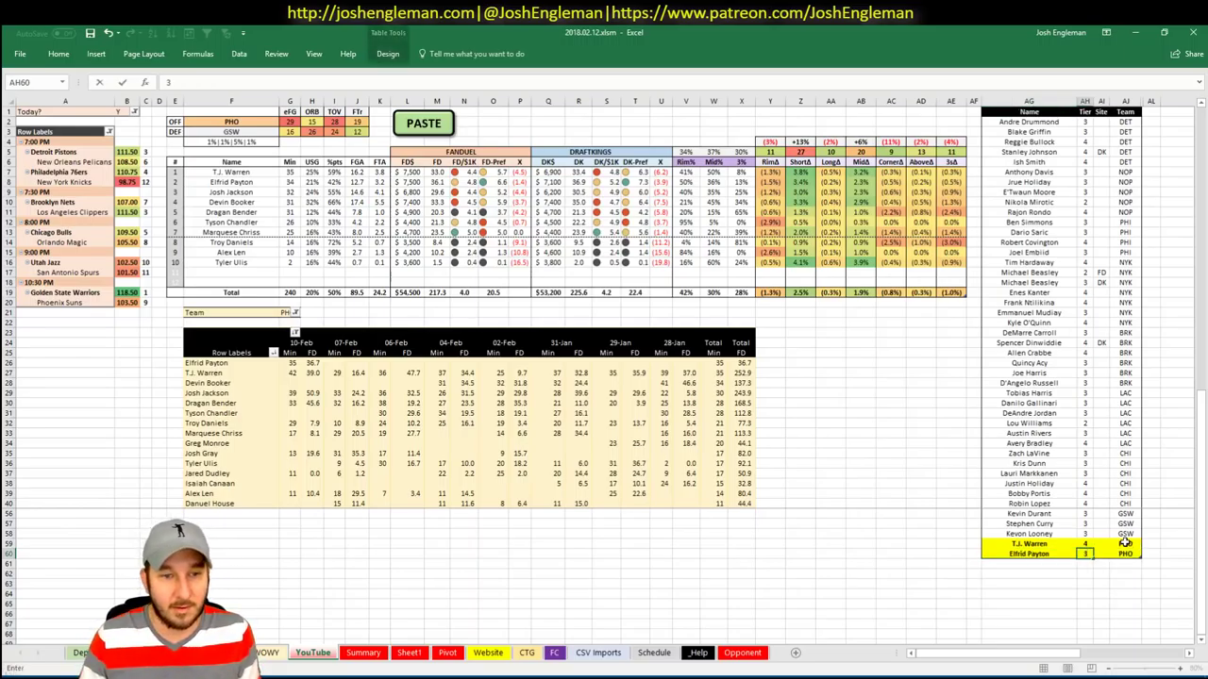
{"action": "key", "text": "Return"}
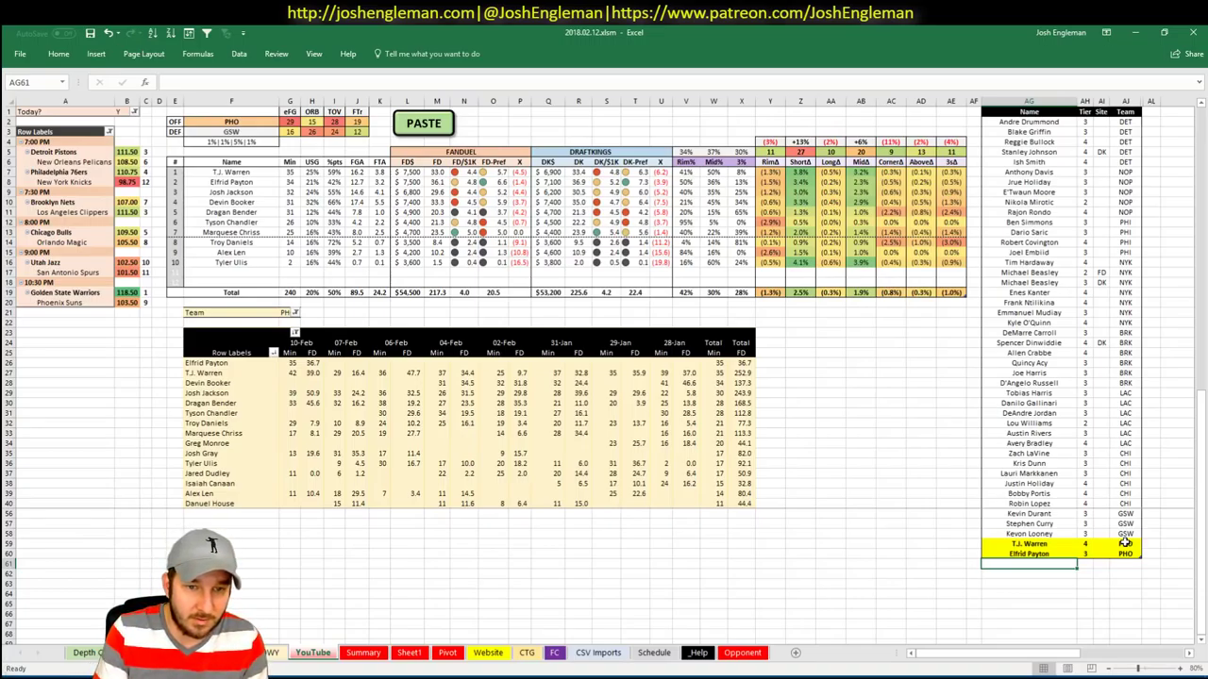
Add Josh Jackson with tier 3 below Elfrid Payton in the player tier list
{"action": "type", "text": "Josh"}
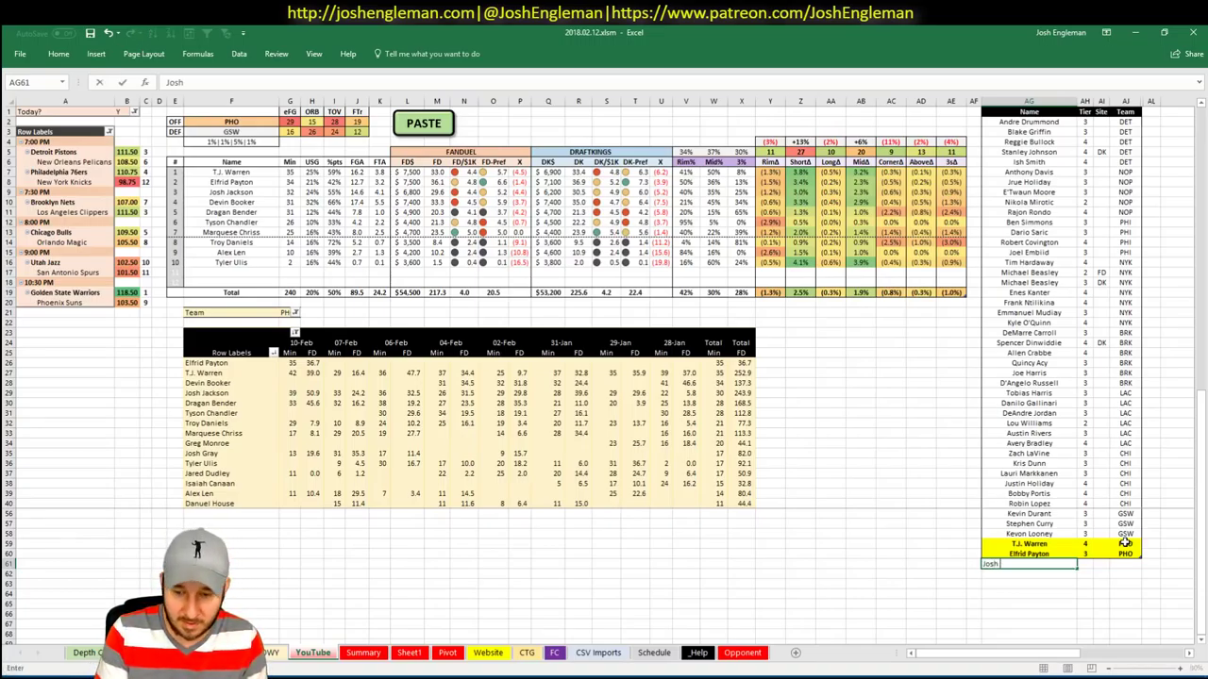
{"action": "type", "text": " Jackson"}
{"action": "key", "text": "Tab"}
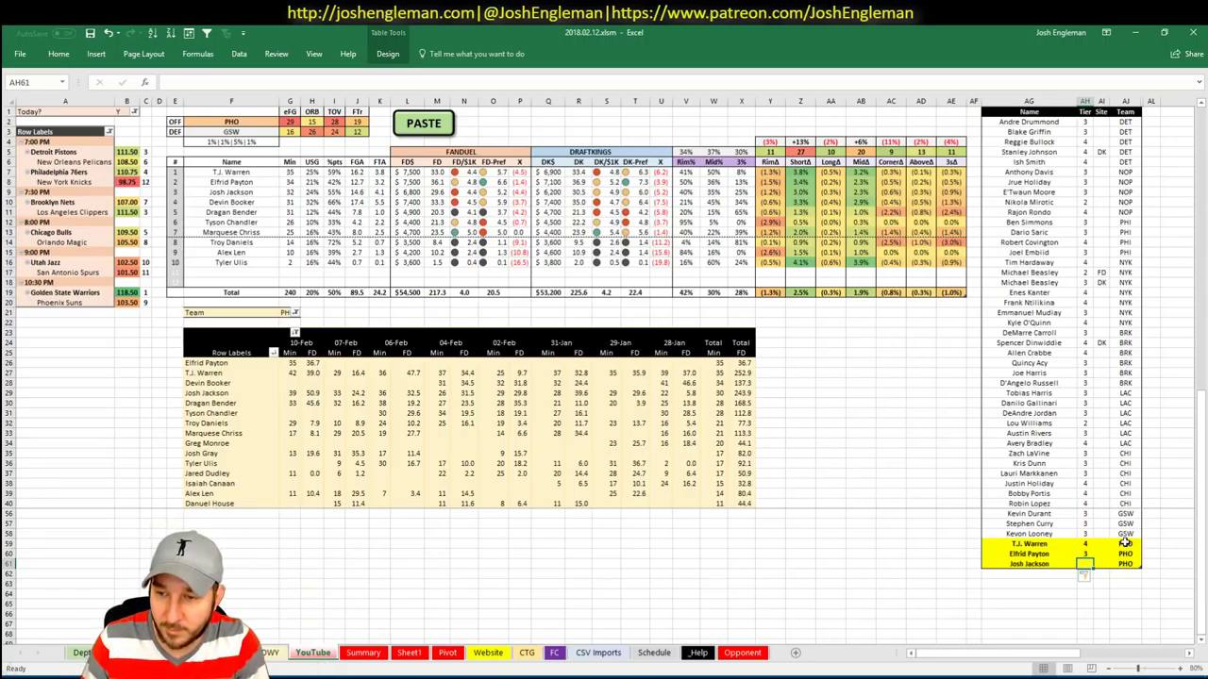
{"action": "type", "text": "4"}
{"action": "key", "text": "Return"}
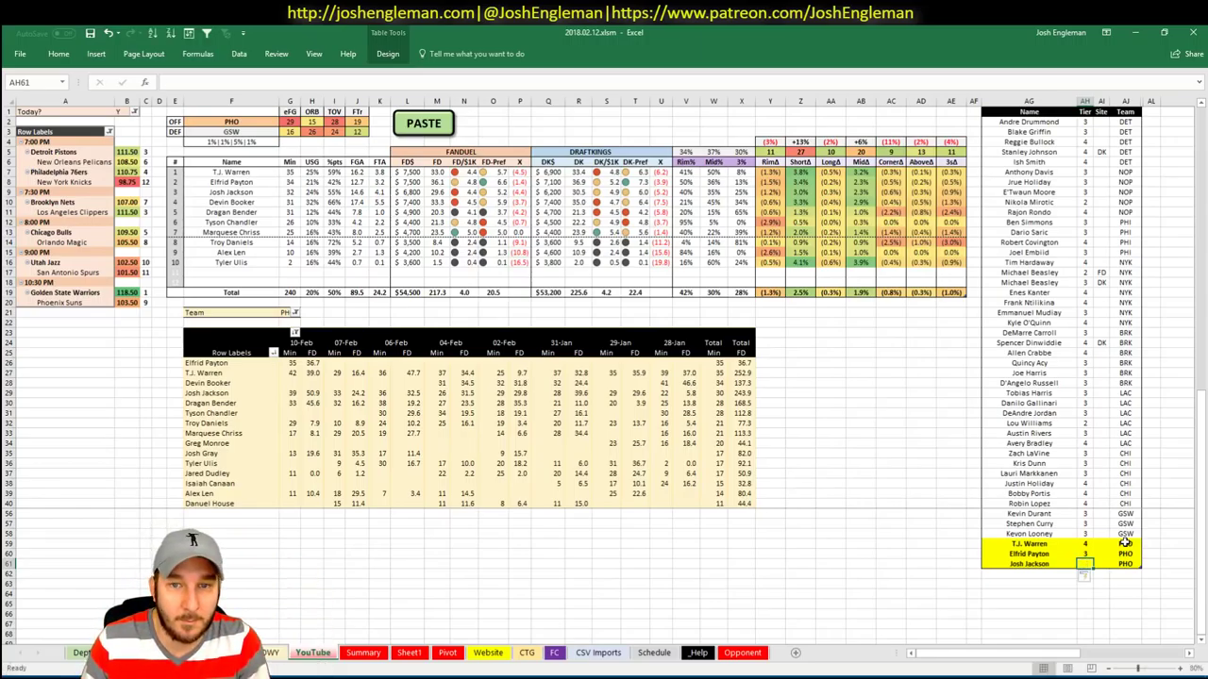
{"action": "key", "text": "Down"}
{"action": "key", "text": "Left"}
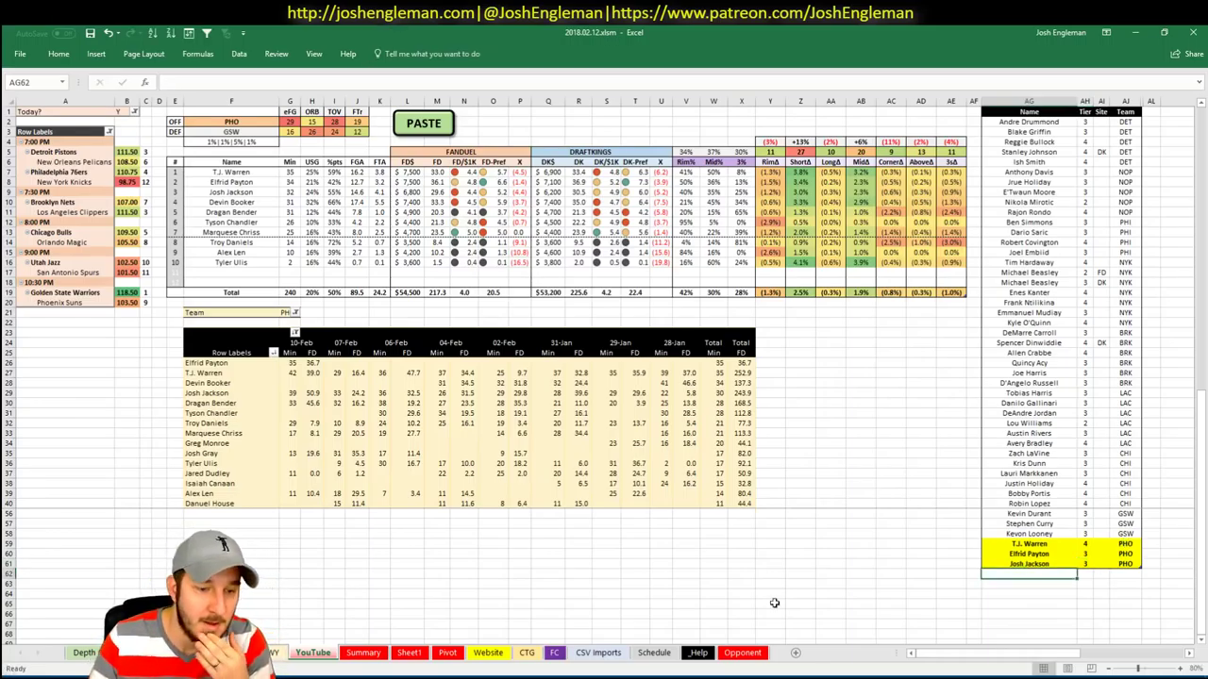
Switch to FantasyCruncher in the browser and review Devin Booker's news and game log from the refreshed SG player list
{"action": "key", "text": "alt+Tab"}
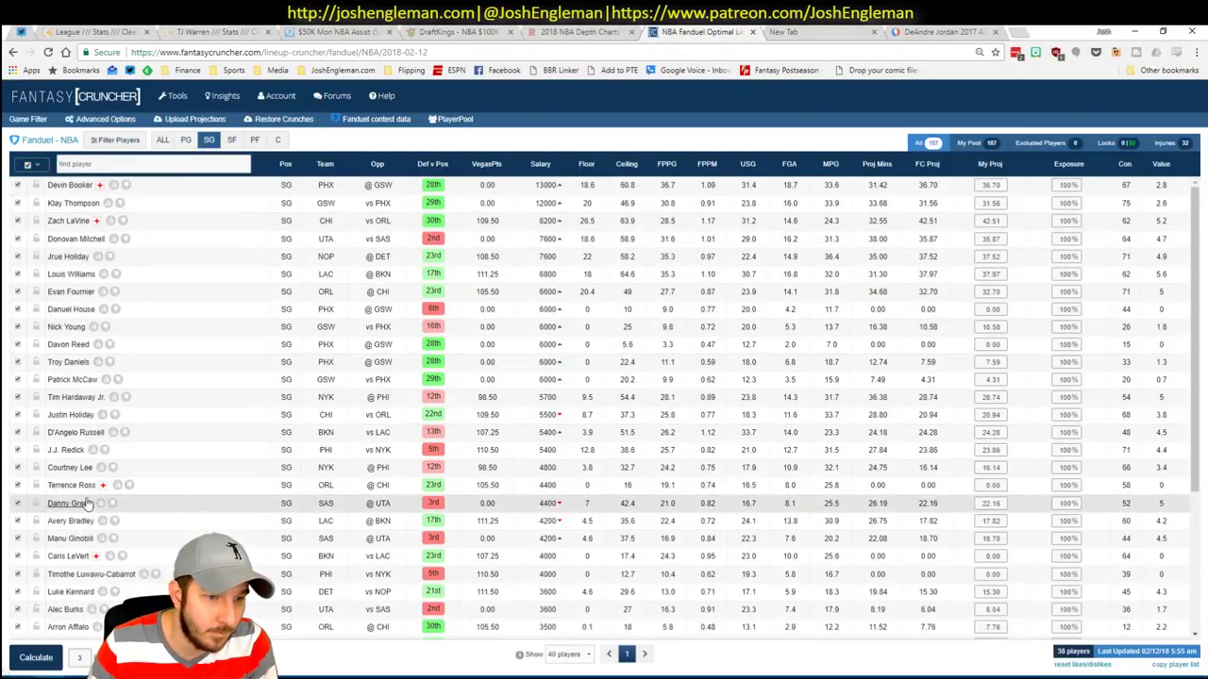
{"action": "left_click", "coordinate": [74, 186]}
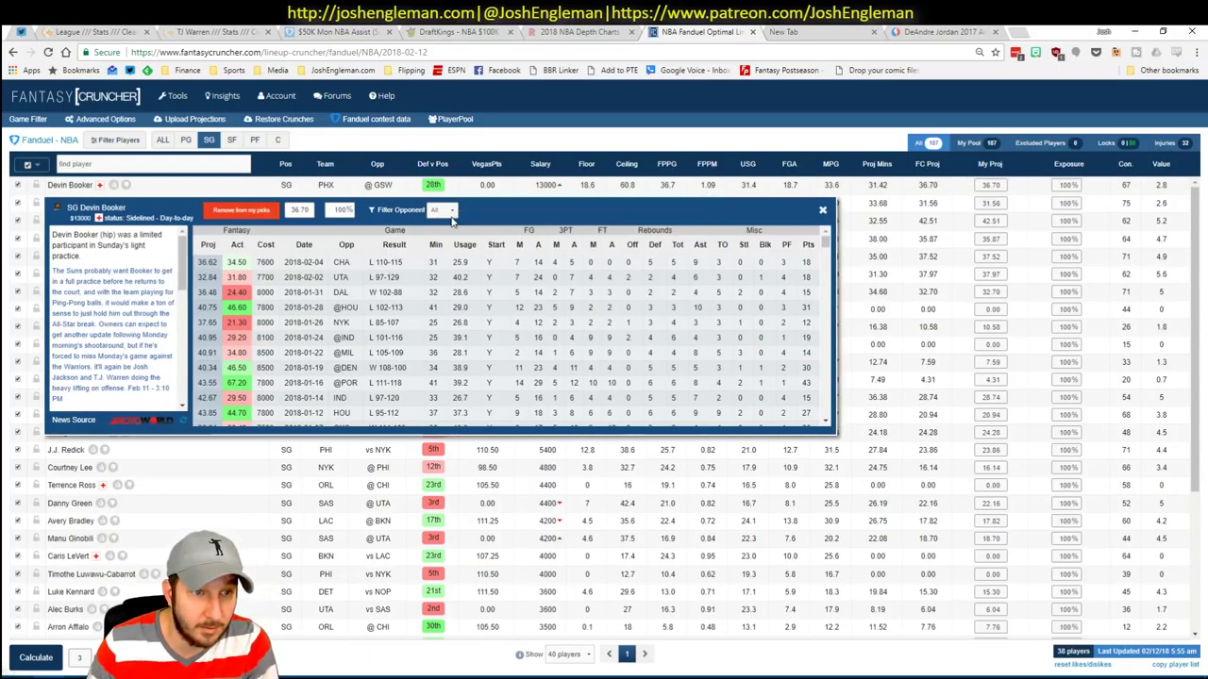
{"action": "left_click", "coordinate": [822, 212]}
{"action": "mouse_move", "coordinate": [173, 96]}
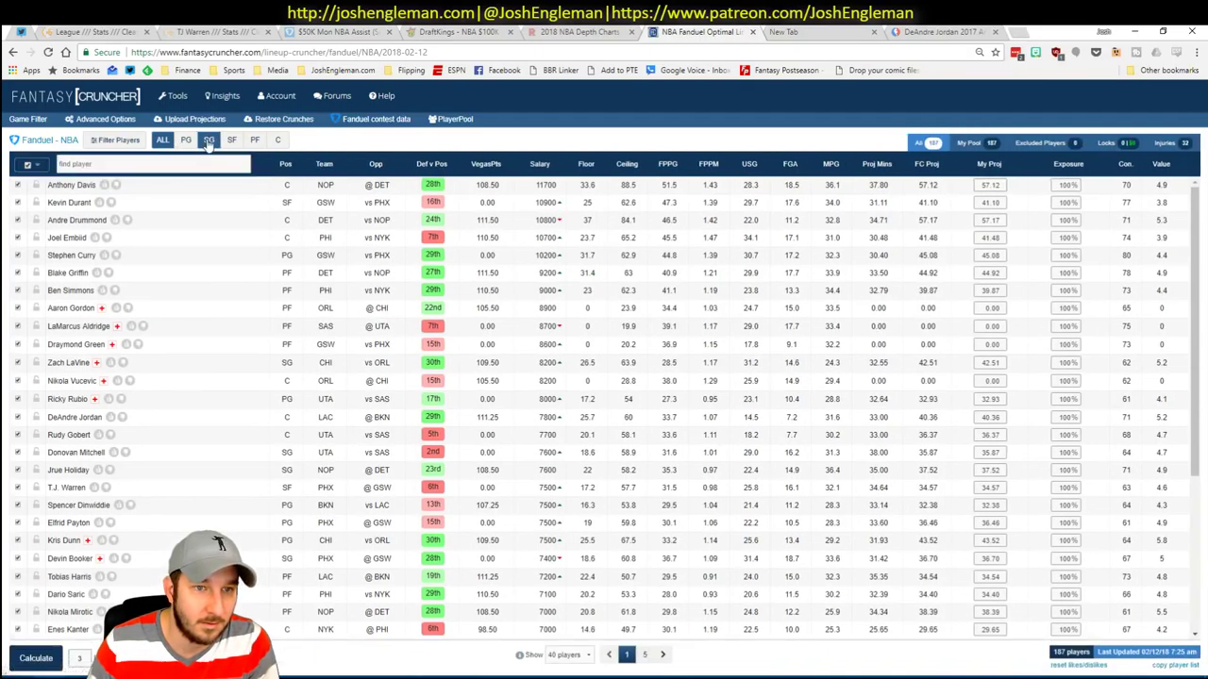
{"action": "left_click", "coordinate": [210, 141]}
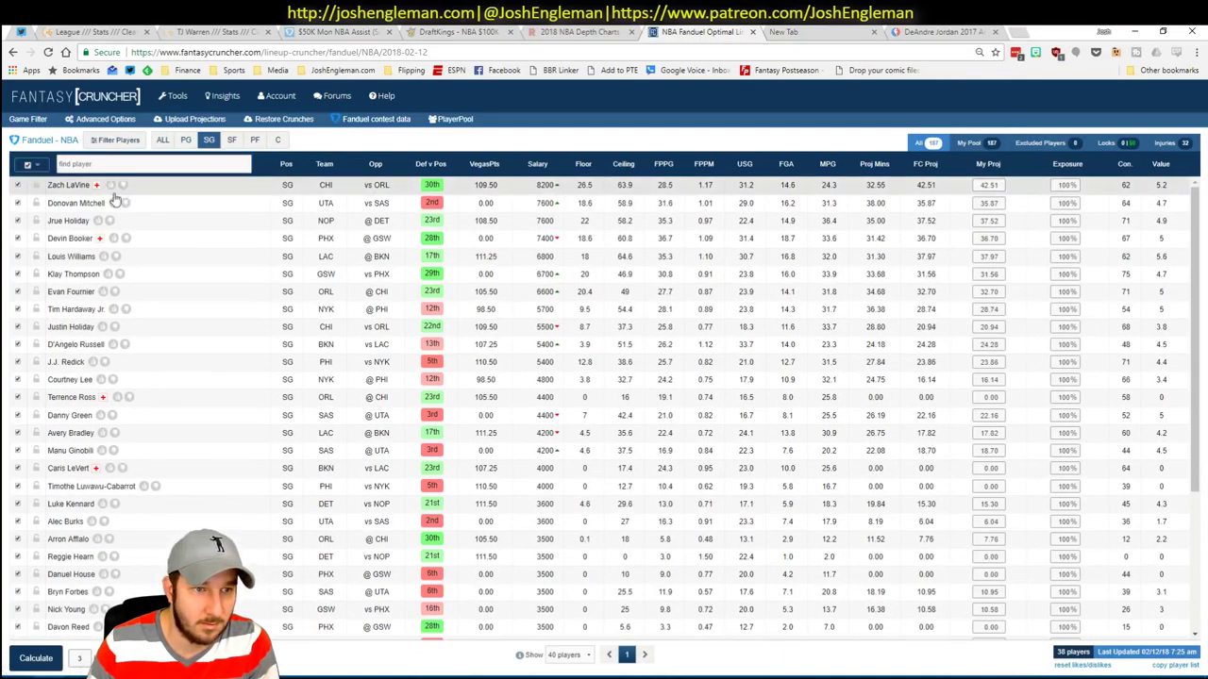
{"action": "left_click", "coordinate": [72, 239]}
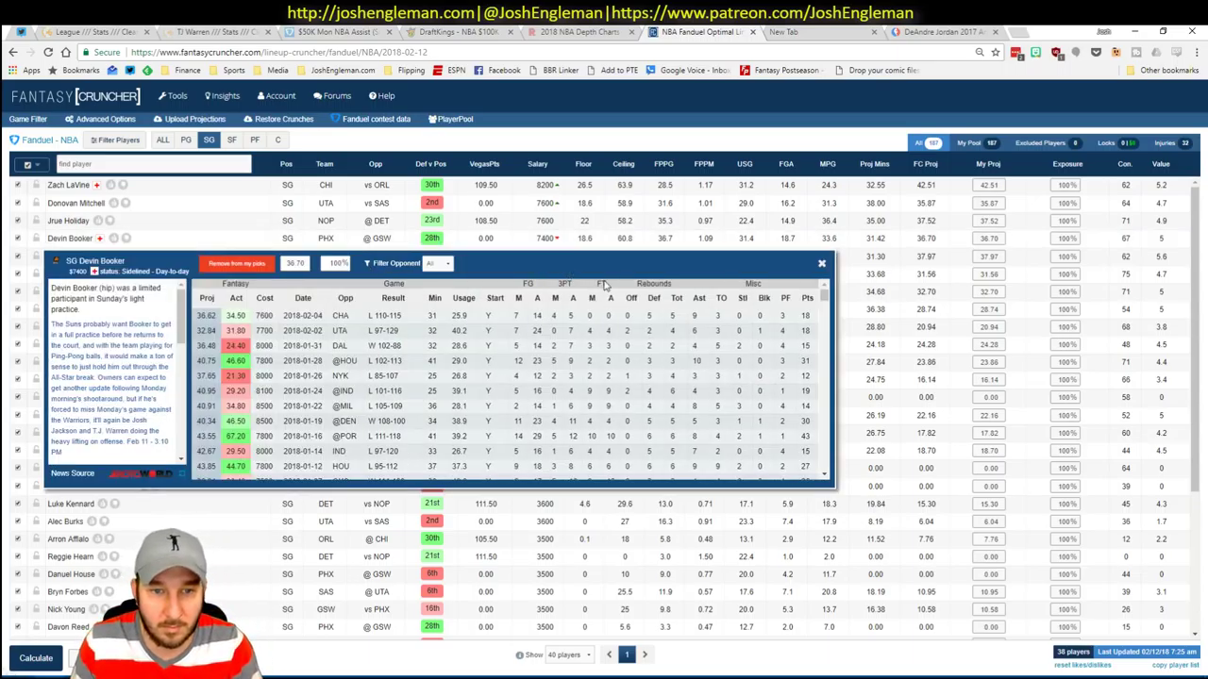
Filter Devin Booker's game log to games against opponent GSW, review it, and close his player details
{"action": "left_click", "coordinate": [436, 264]}
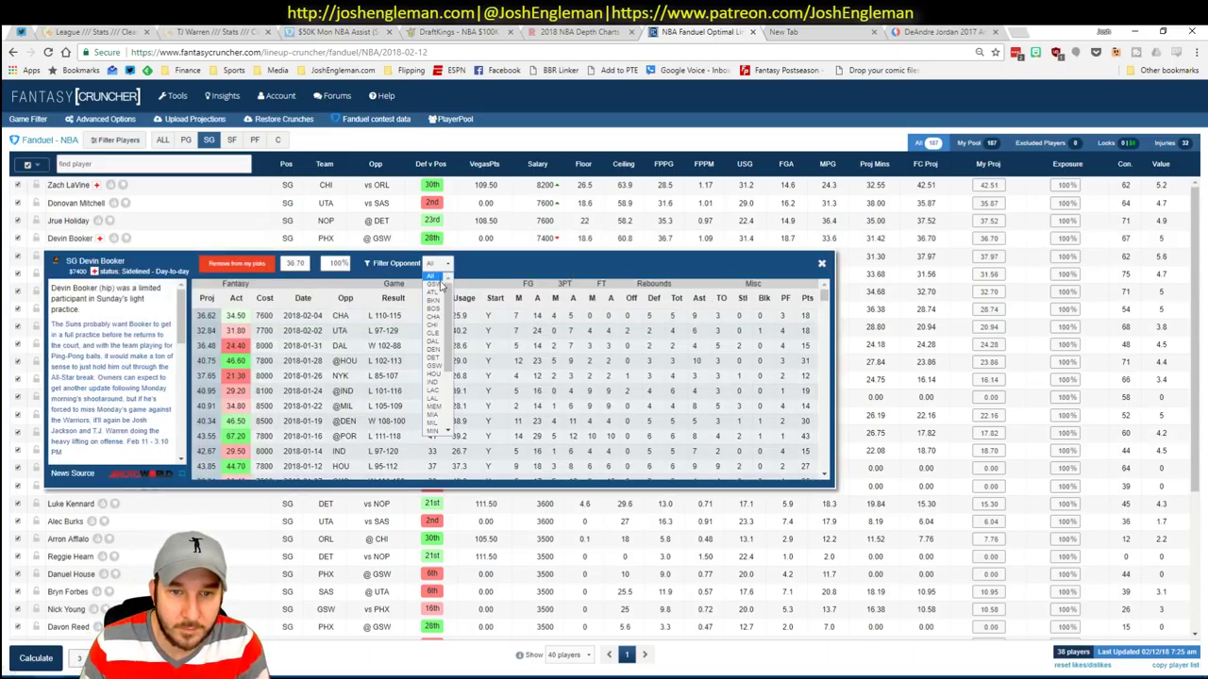
{"action": "left_click", "coordinate": [432, 288]}
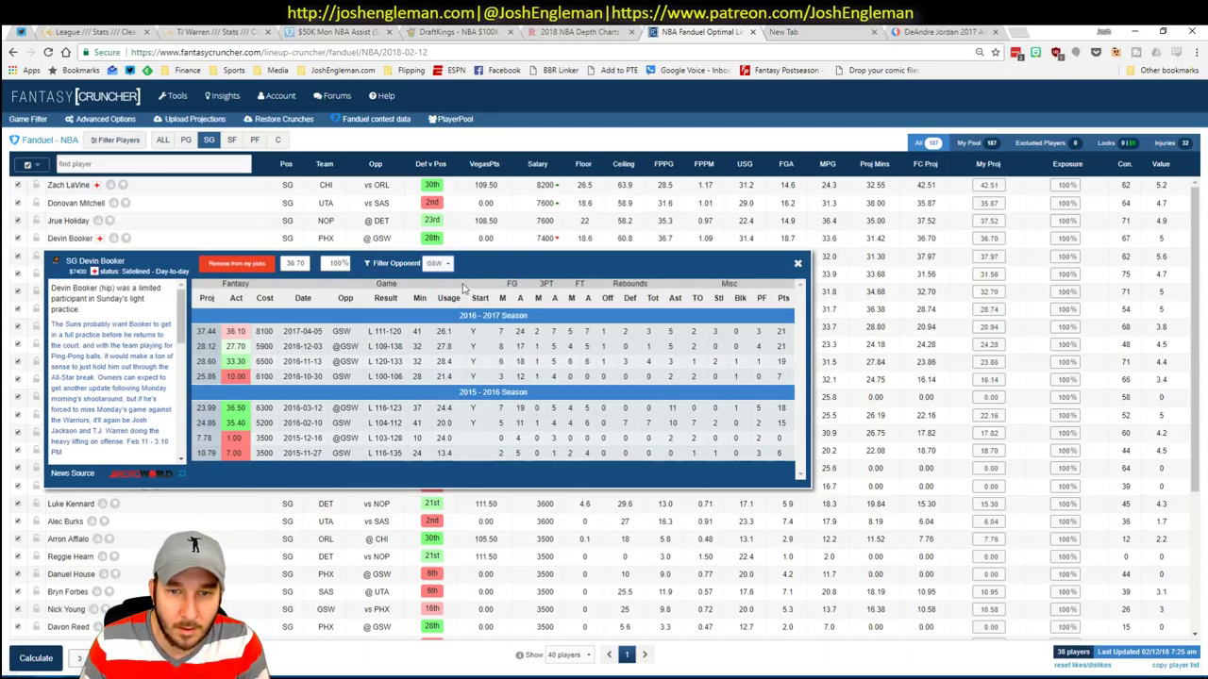
{"action": "left_click", "coordinate": [797, 266]}
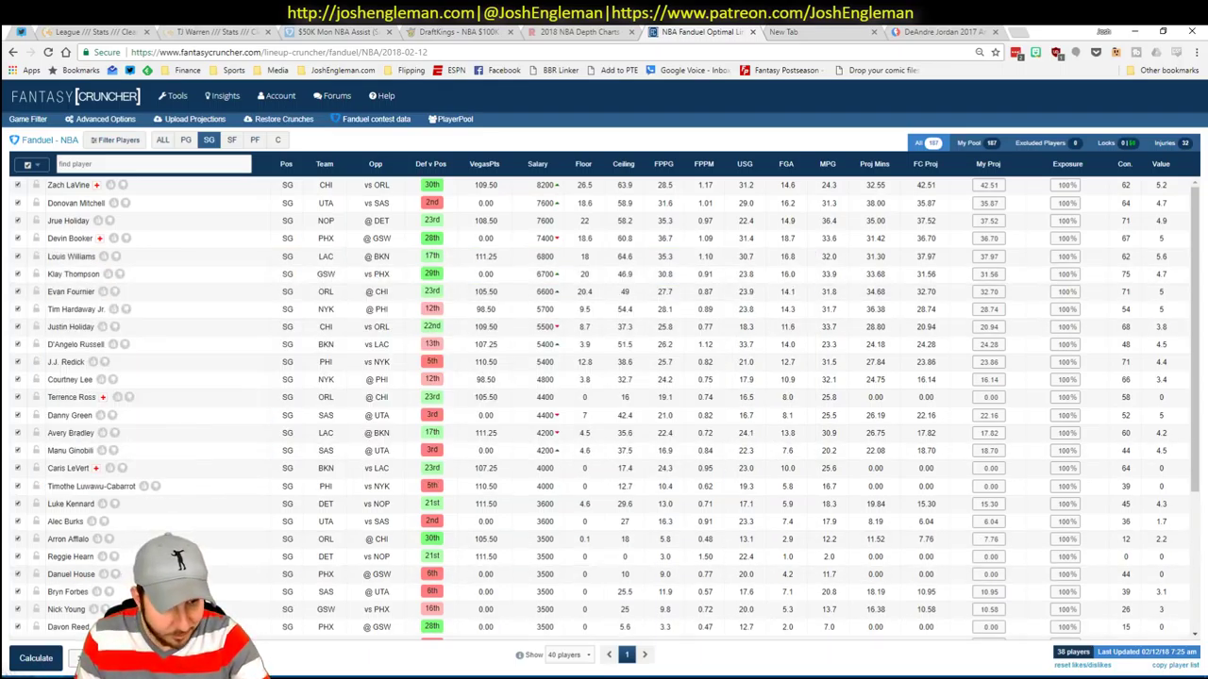
Switch to the Excel workbook and add Devin Booker and Tyson Chandler, both with tier 4, below Josh Jackson in the player list
{"action": "key", "text": "alt+Tab"}
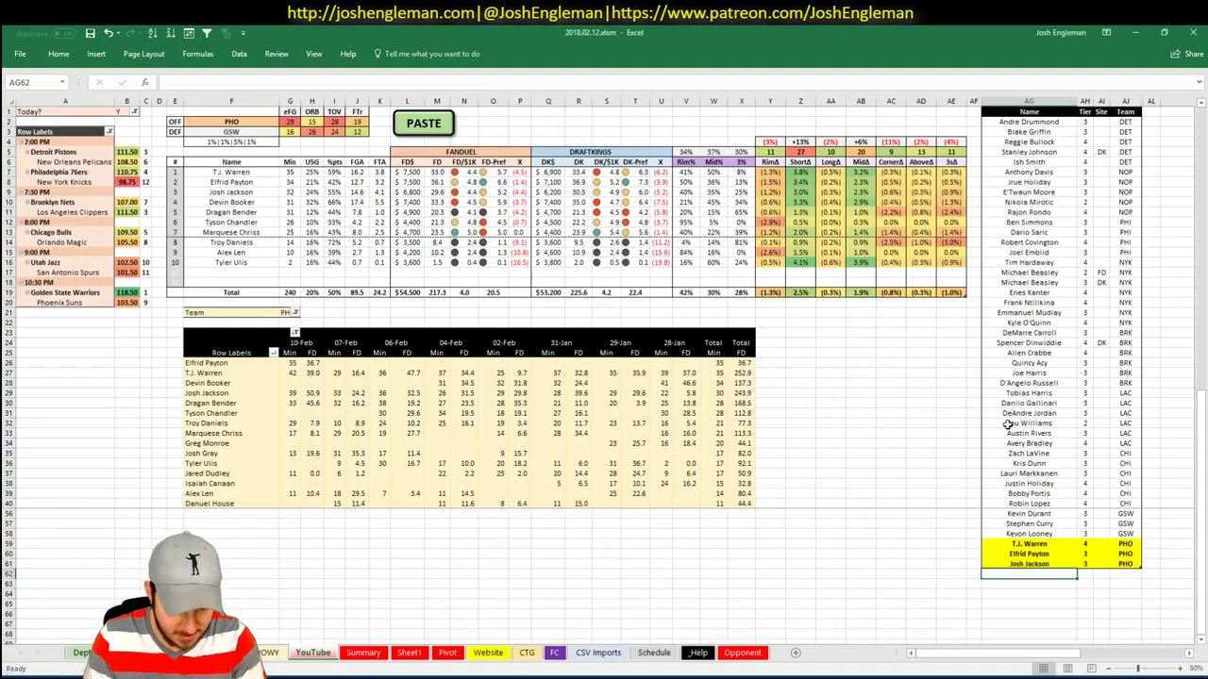
{"action": "type", "text": "Devi"}
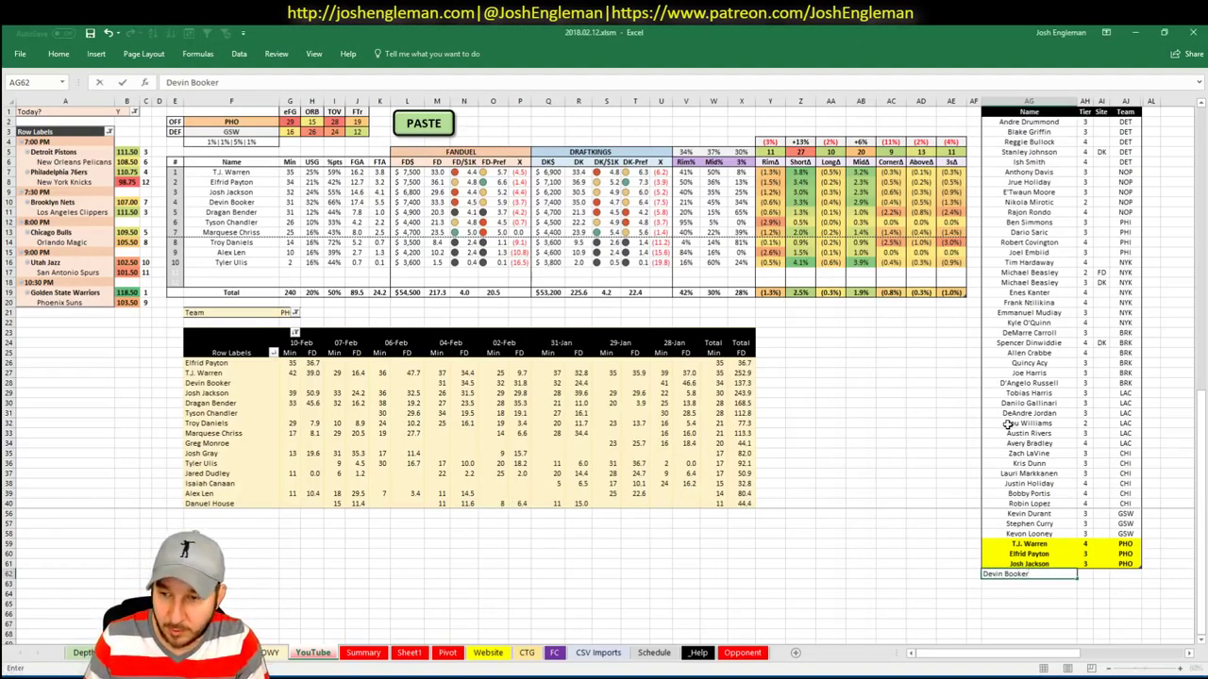
{"action": "type", "text": "n Booker"}
{"action": "key", "text": "Return"}
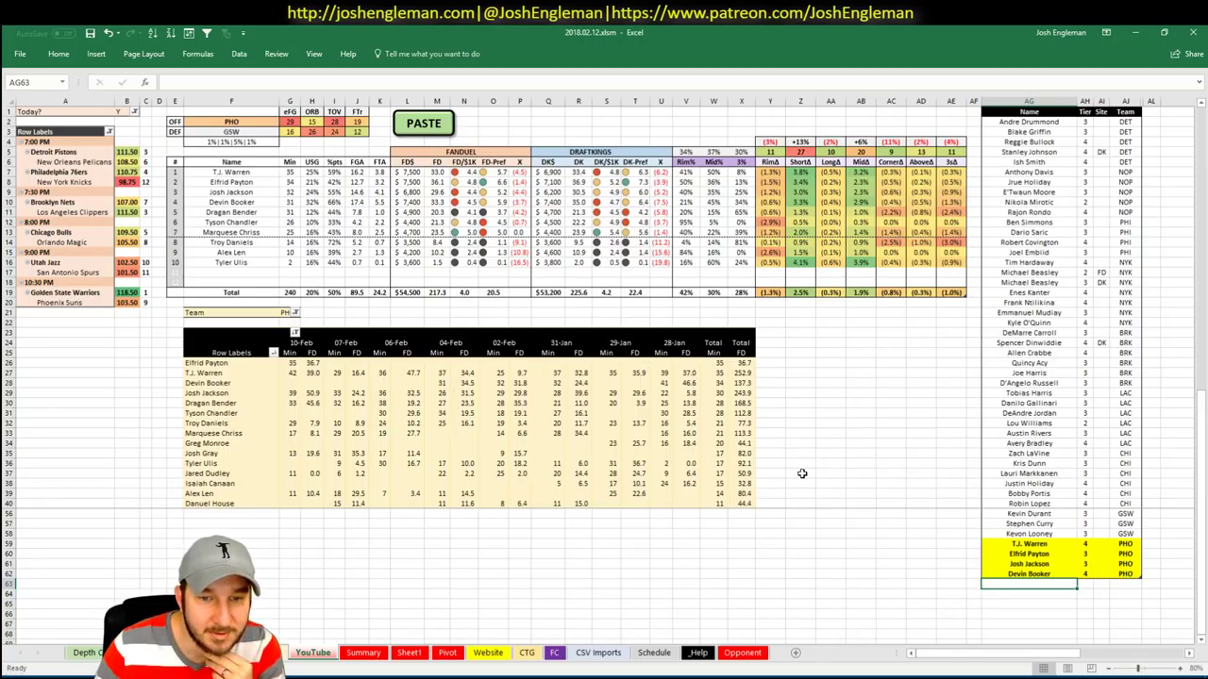
{"action": "type", "text": "Tyson Chandler"}
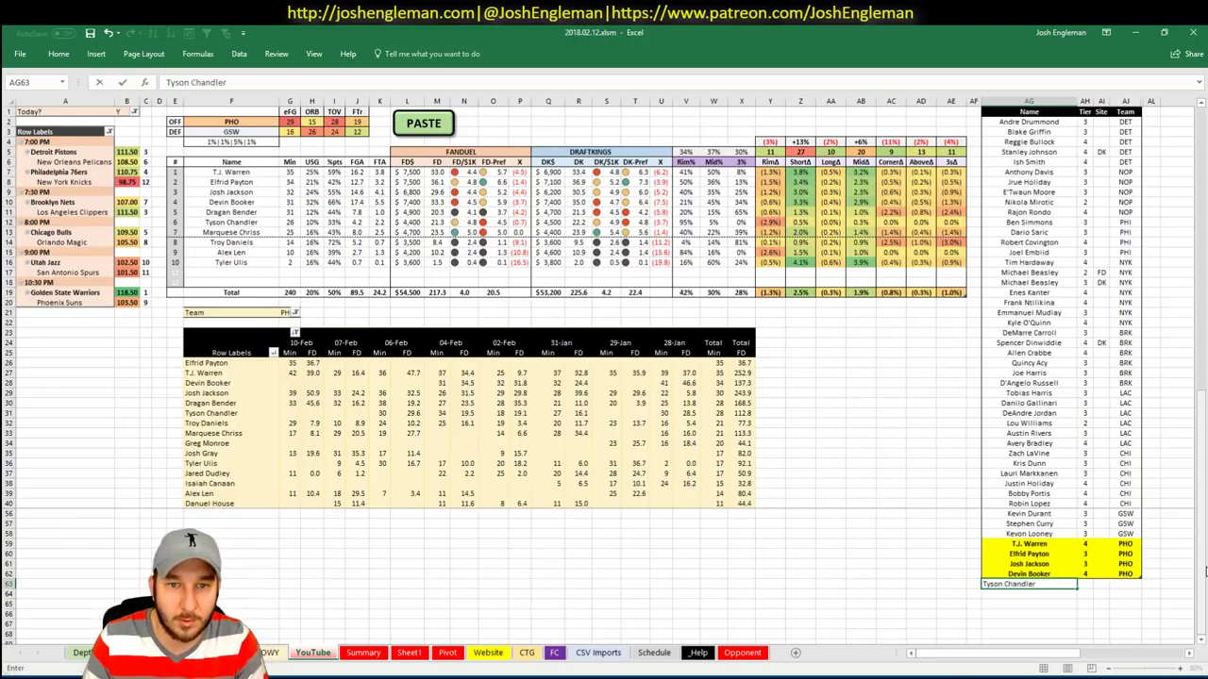
{"action": "key", "text": "Return"}
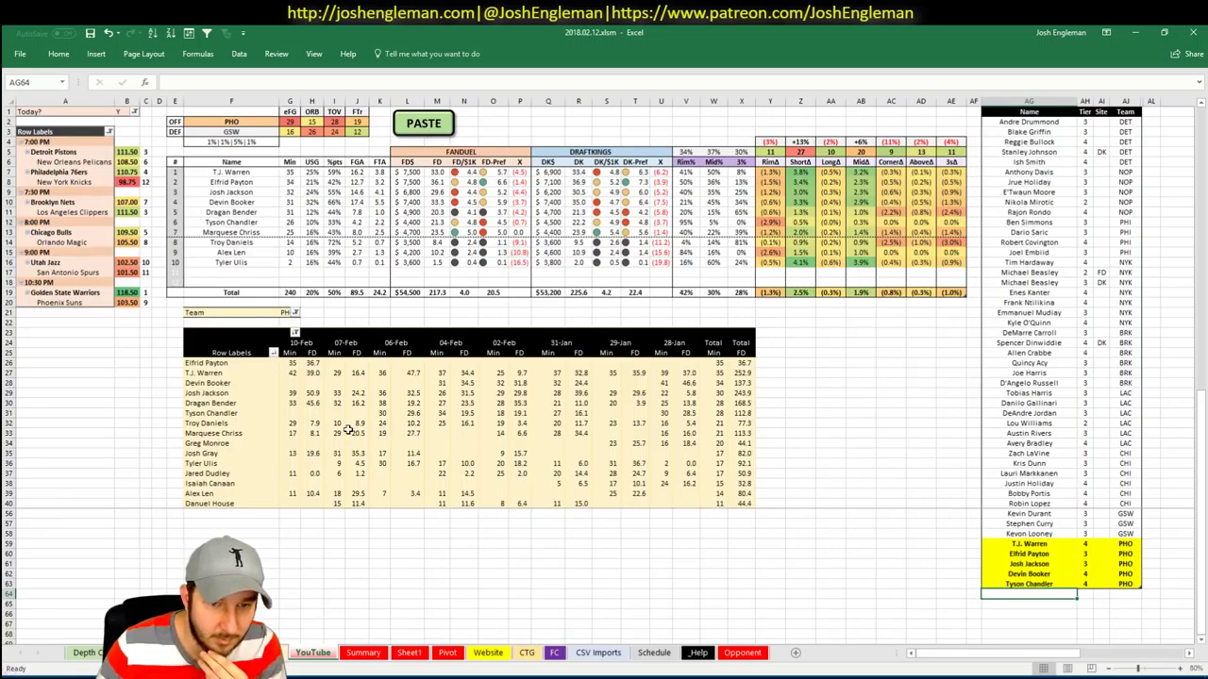
Copy Marquese Chriss from the Phoenix table as values below Tyson Chandler in the player list and give him tier 4
{"action": "mouse_move", "coordinate": [365, 435]}
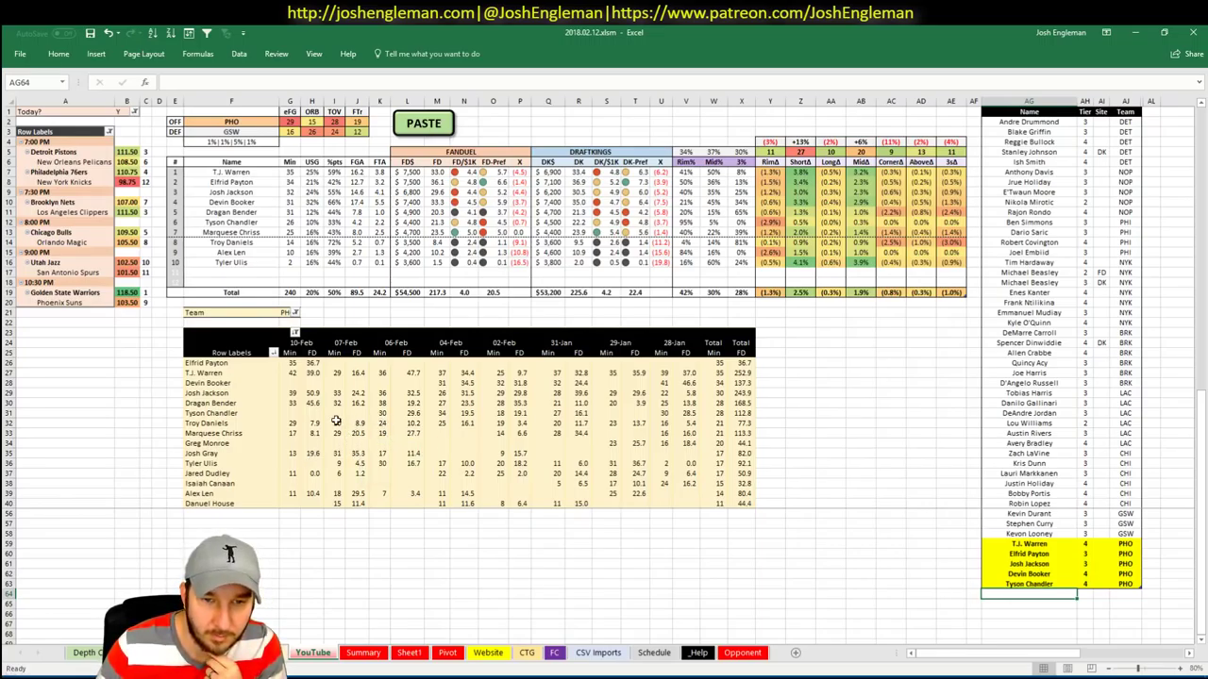
{"action": "key", "text": "super+alt+d"}
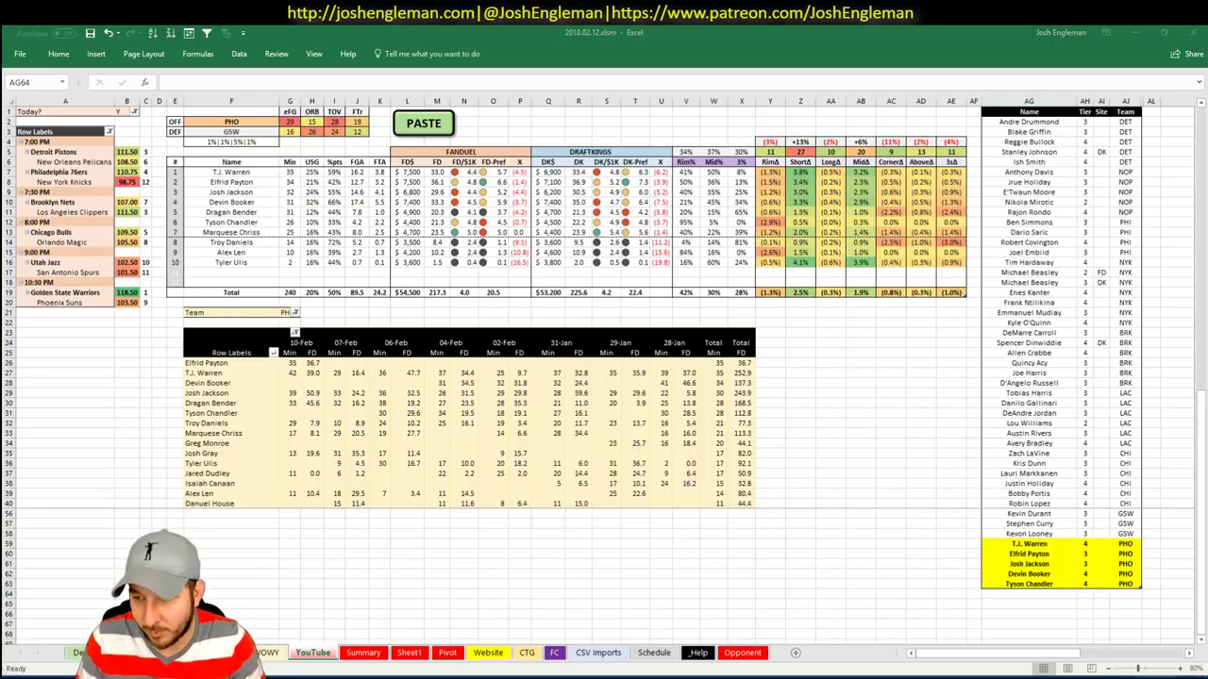
{"action": "key", "text": "Escape"}
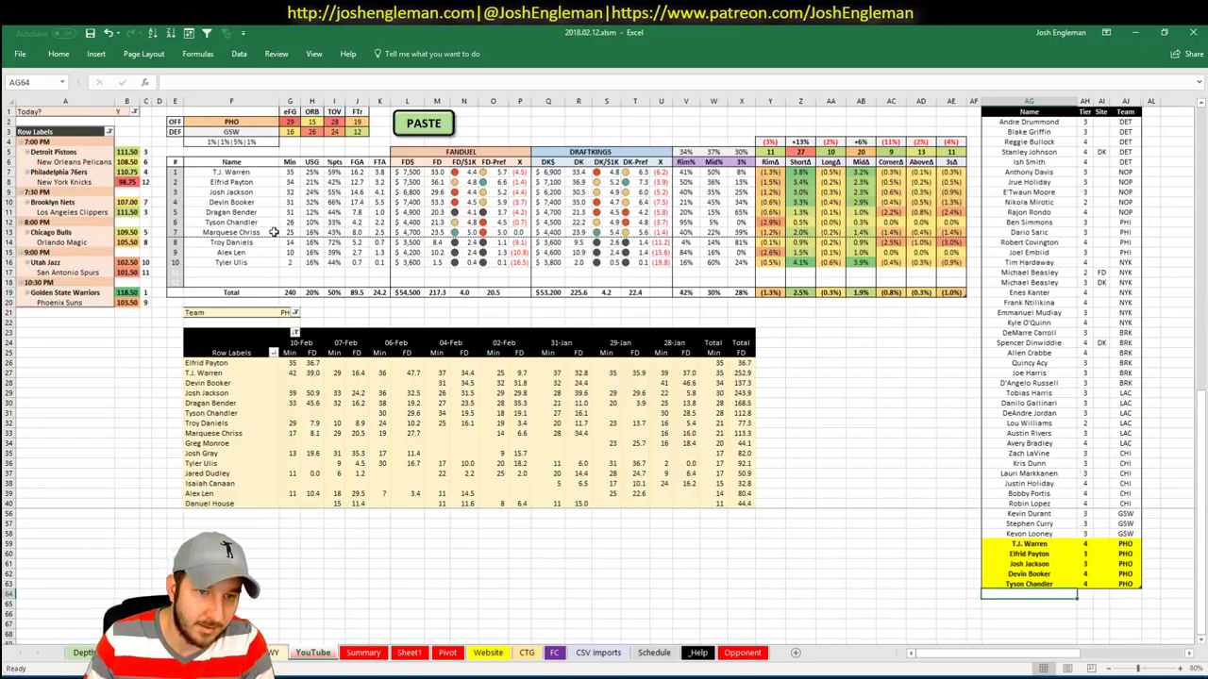
{"action": "left_click", "coordinate": [271, 232]}
{"action": "key", "text": "ctrl+c"}
{"action": "right_click", "coordinate": [1070, 592]}
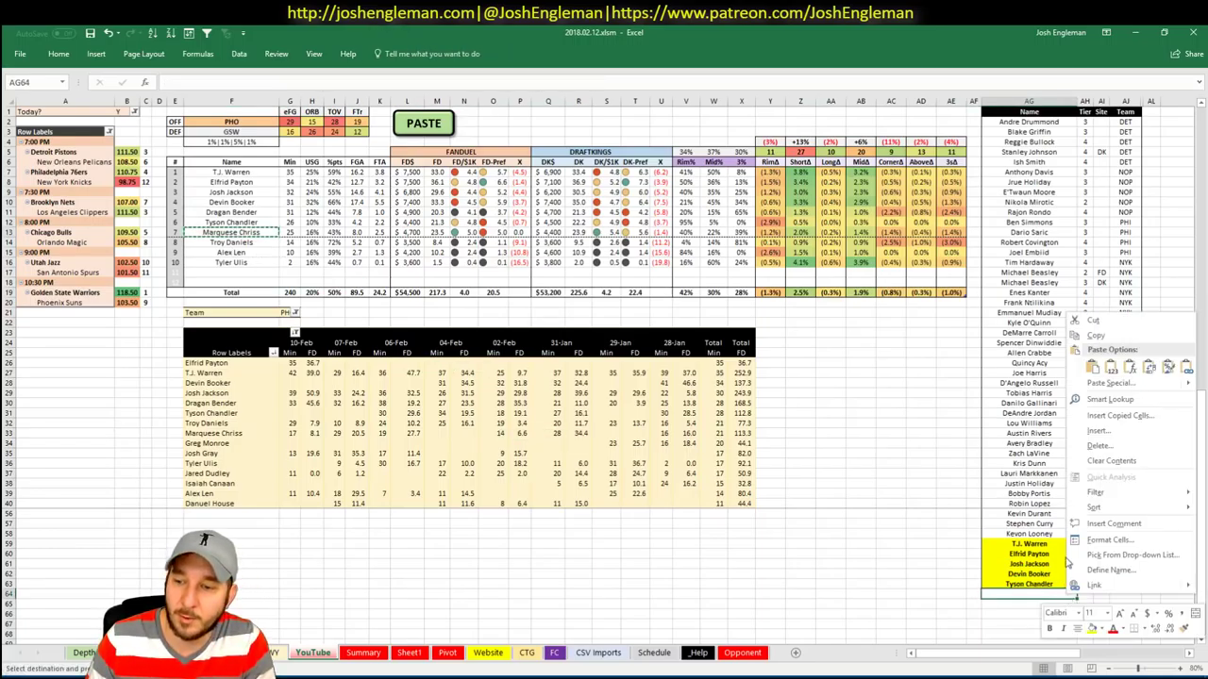
{"action": "left_click", "coordinate": [1109, 369]}
{"action": "key", "text": "Tab"}
{"action": "type", "text": "4"}
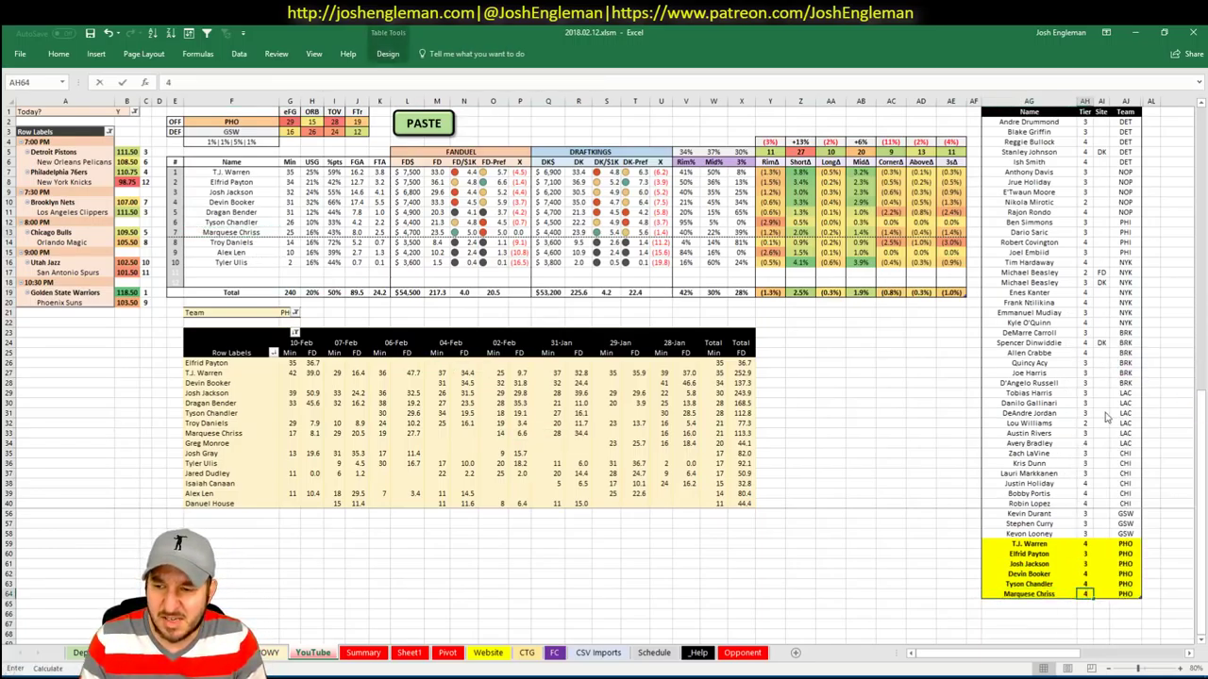
{"action": "left_click", "coordinate": [892, 564]}
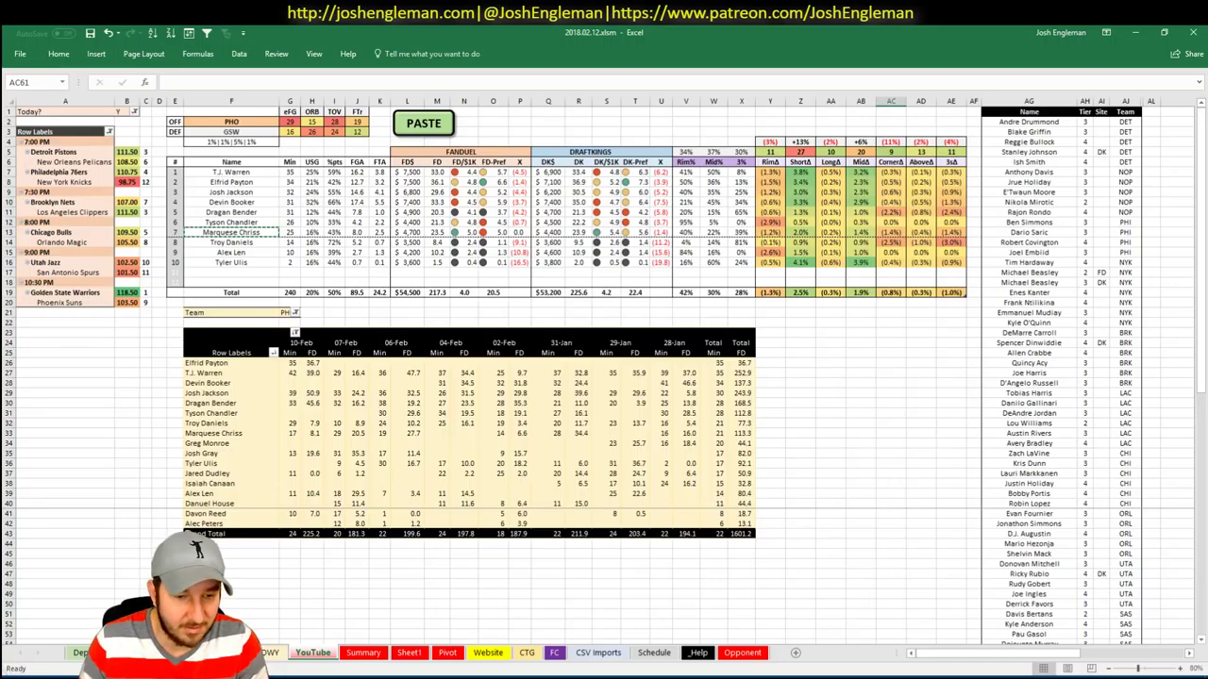
Go to the projections sheet, expand the hidden FD projection columns, and run the sheet's Copy macro
{"action": "key", "text": "ctrl+Page_Up"}
{"action": "left_click", "coordinate": [491, 209]}
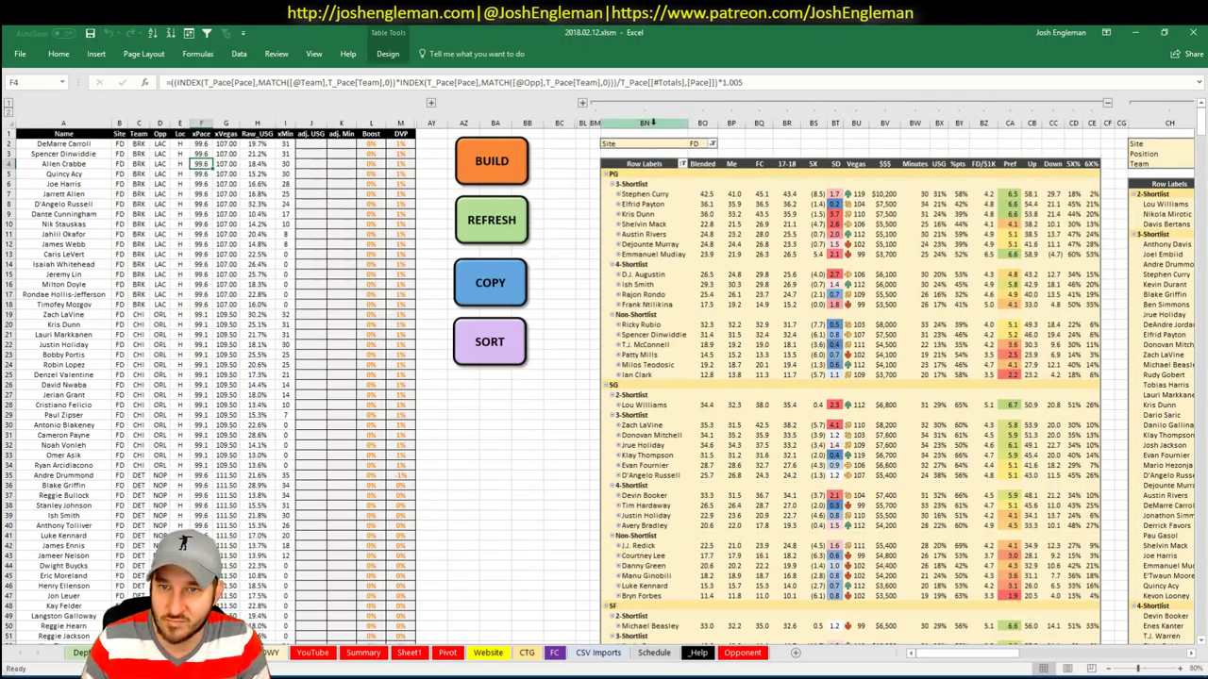
{"action": "left_click", "coordinate": [582, 104]}
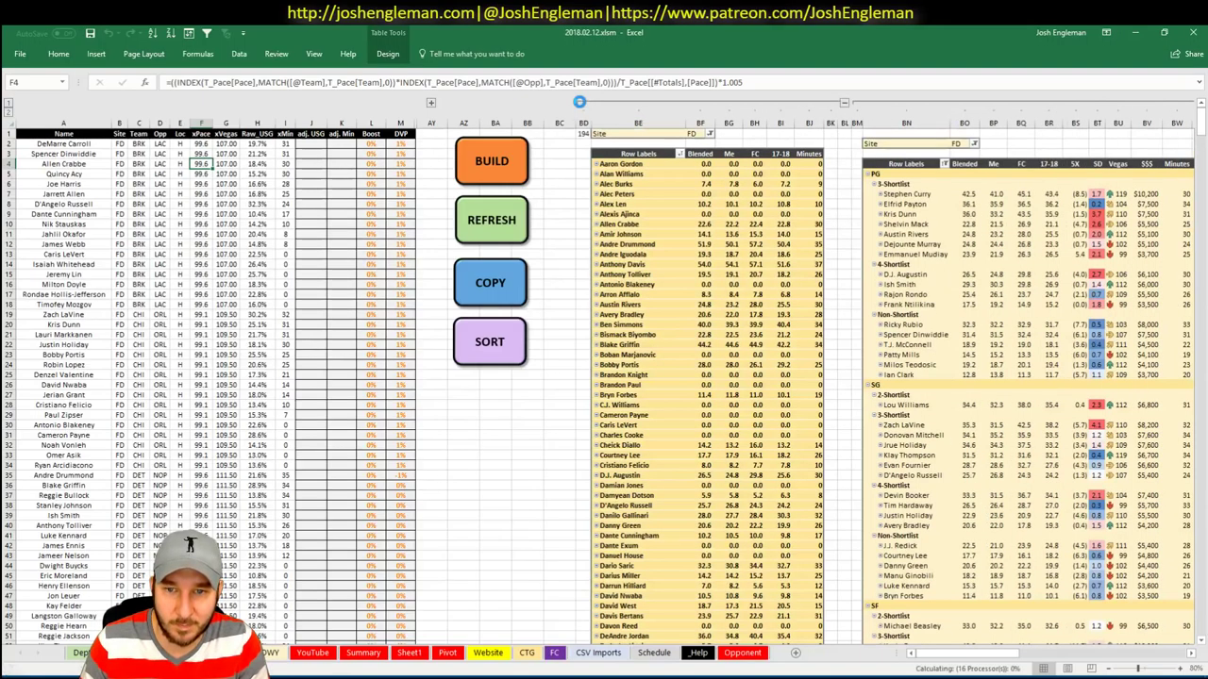
{"action": "left_click", "coordinate": [503, 282]}
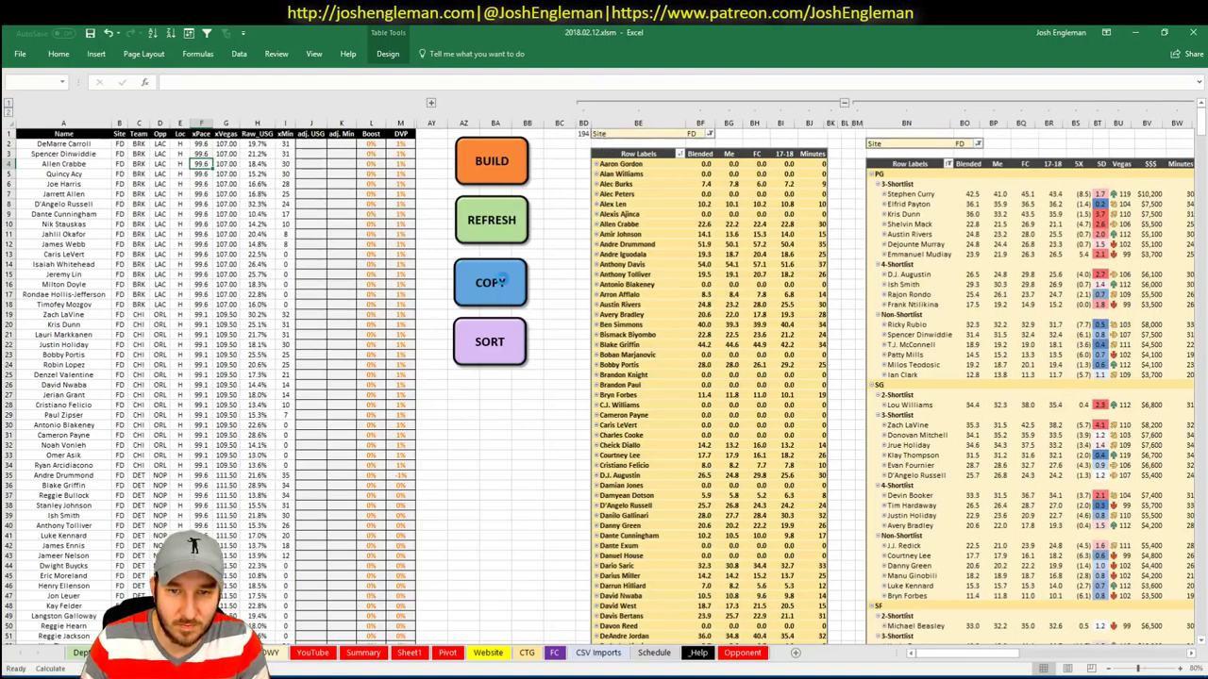
Switch to FantasyCruncher, upload the copied player projections for the FanDuel slate, and return to the lineup cruncher
{"action": "key", "text": "alt+Tab"}
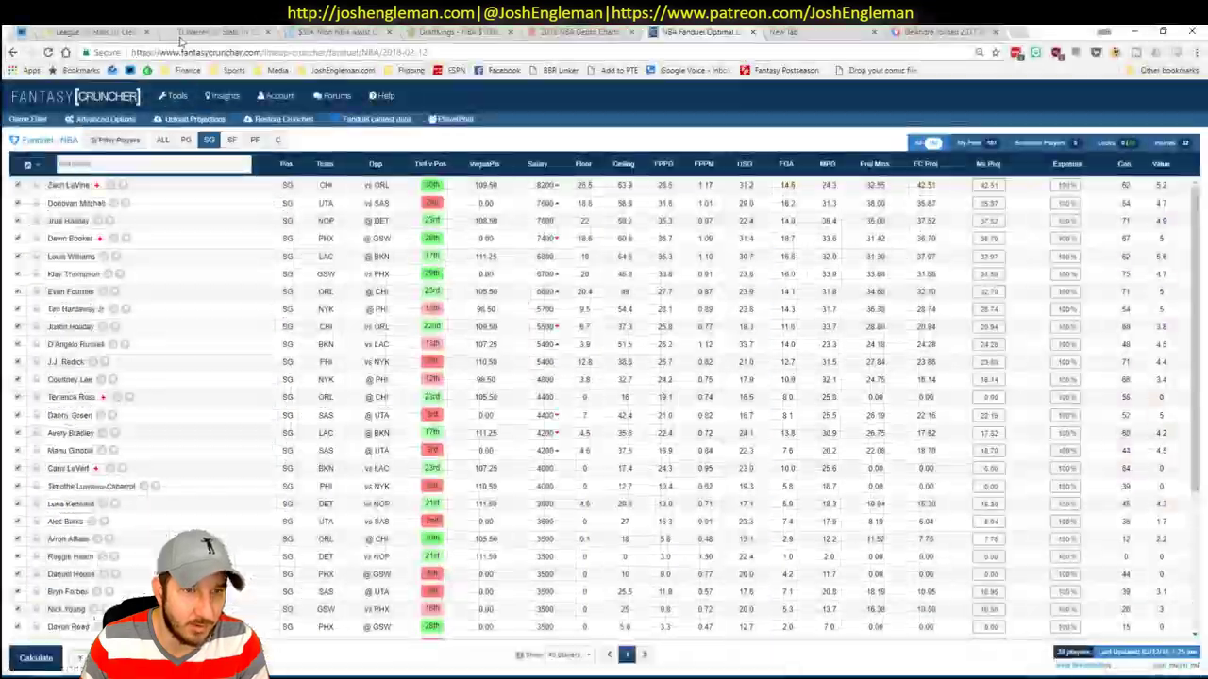
{"action": "left_click", "coordinate": [196, 120]}
{"action": "left_click", "coordinate": [399, 222]}
{"action": "key", "text": "ctrl+v"}
{"action": "left_click", "coordinate": [474, 375]}
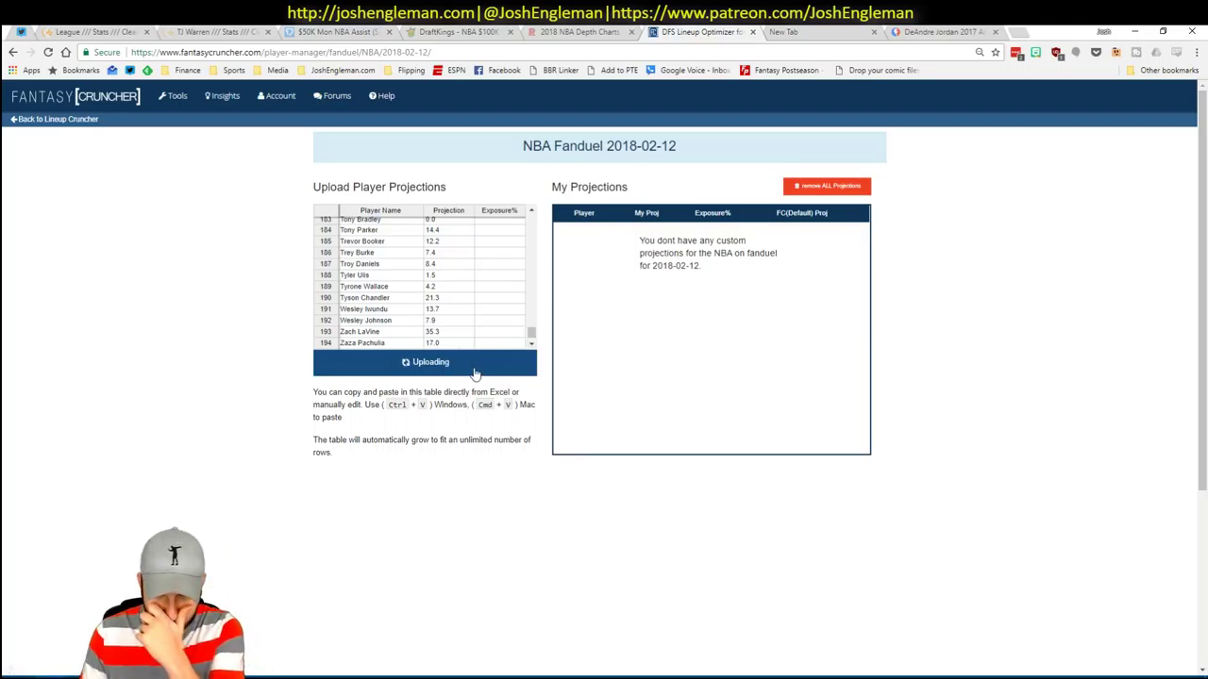
{"action": "left_click", "coordinate": [75, 123]}
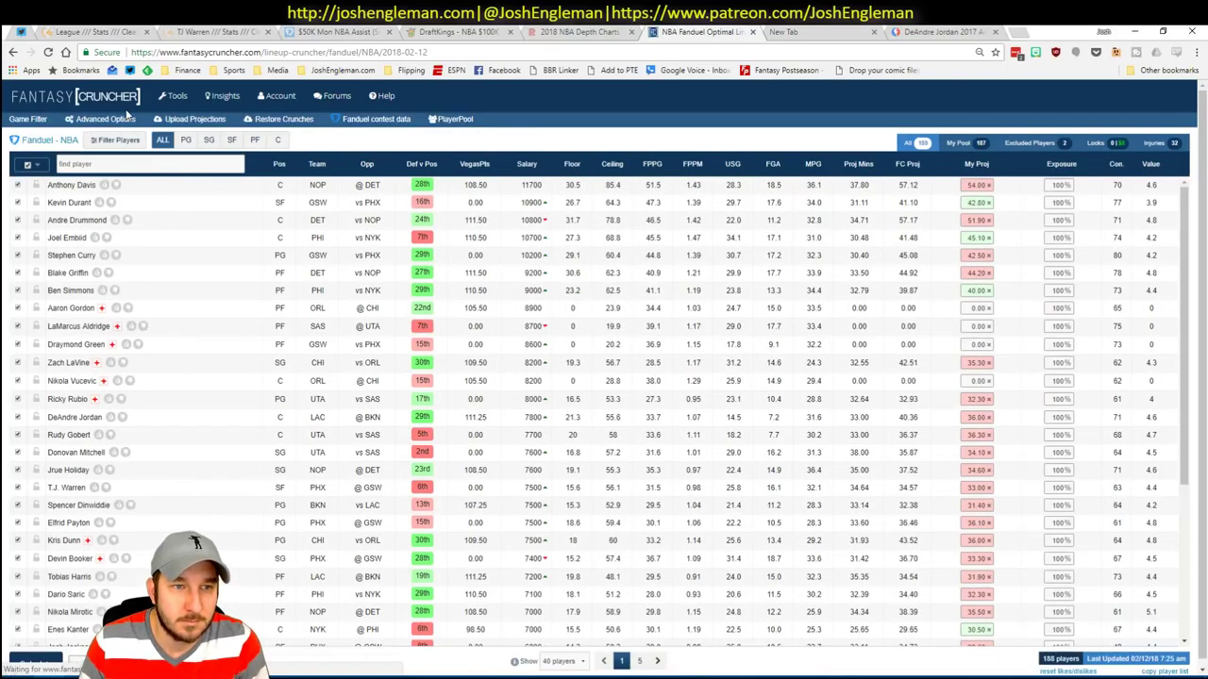
Set the randomness to 10% in the advanced options and close them
{"action": "left_click", "coordinate": [106, 119]}
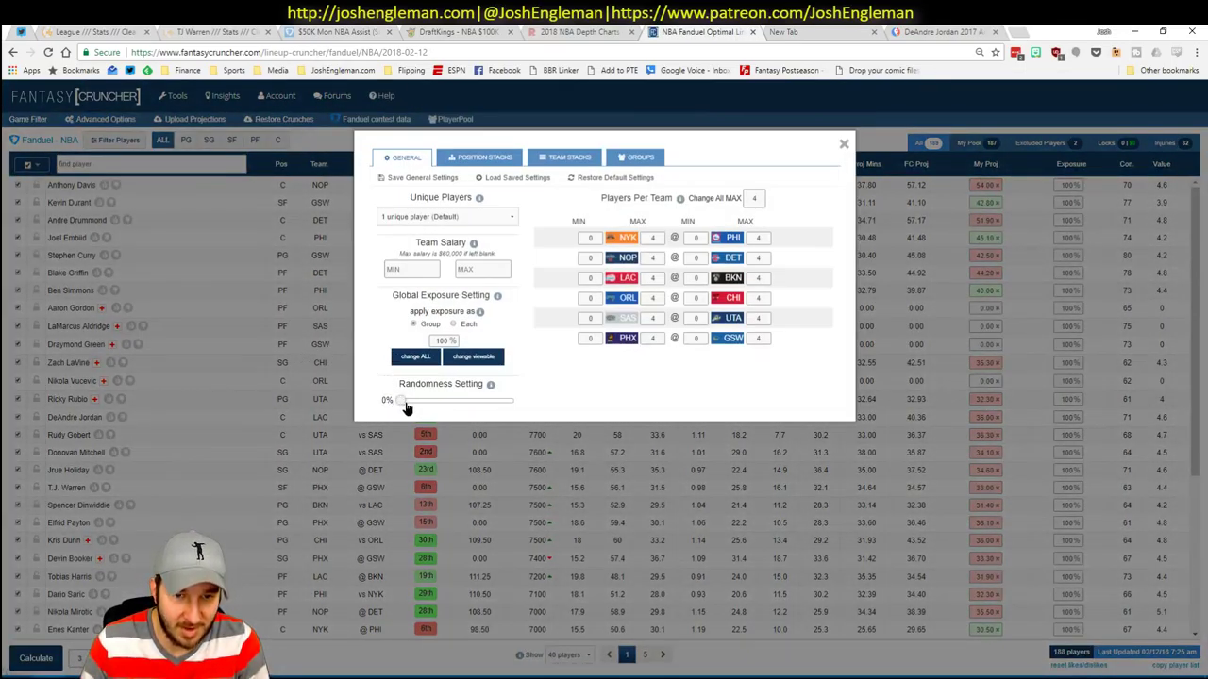
{"action": "left_click_drag", "start_coordinate": [407, 407], "coordinate": [411, 407]}
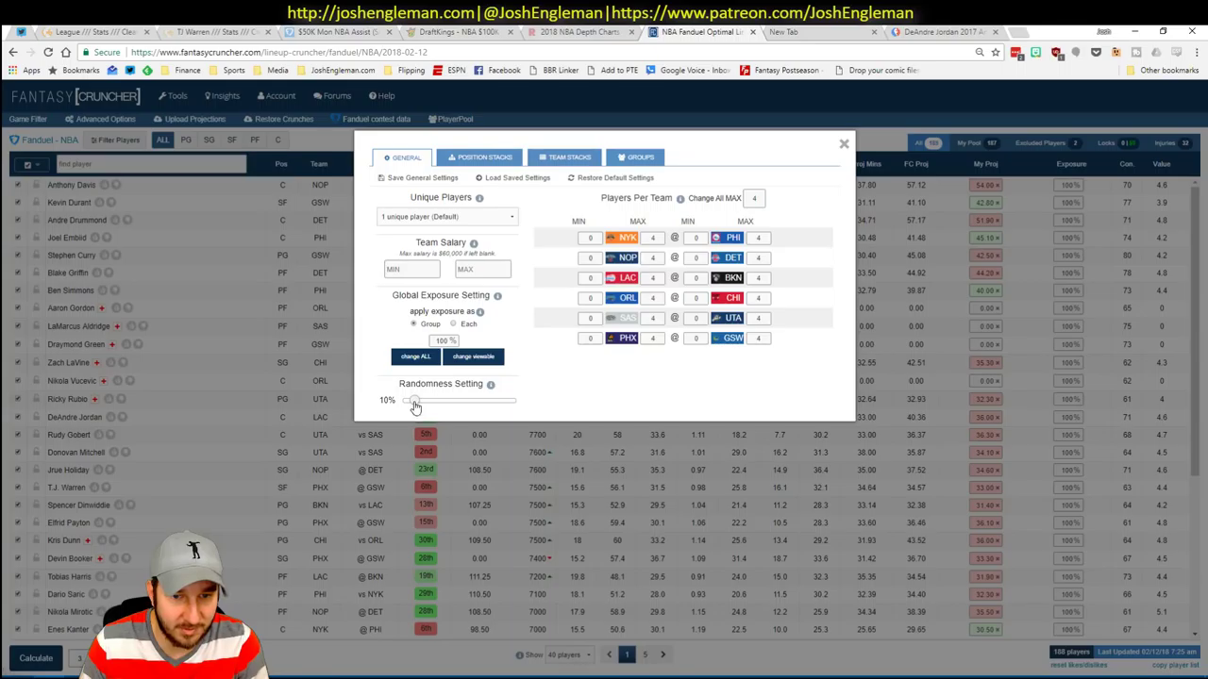
{"action": "left_click", "coordinate": [844, 144]}
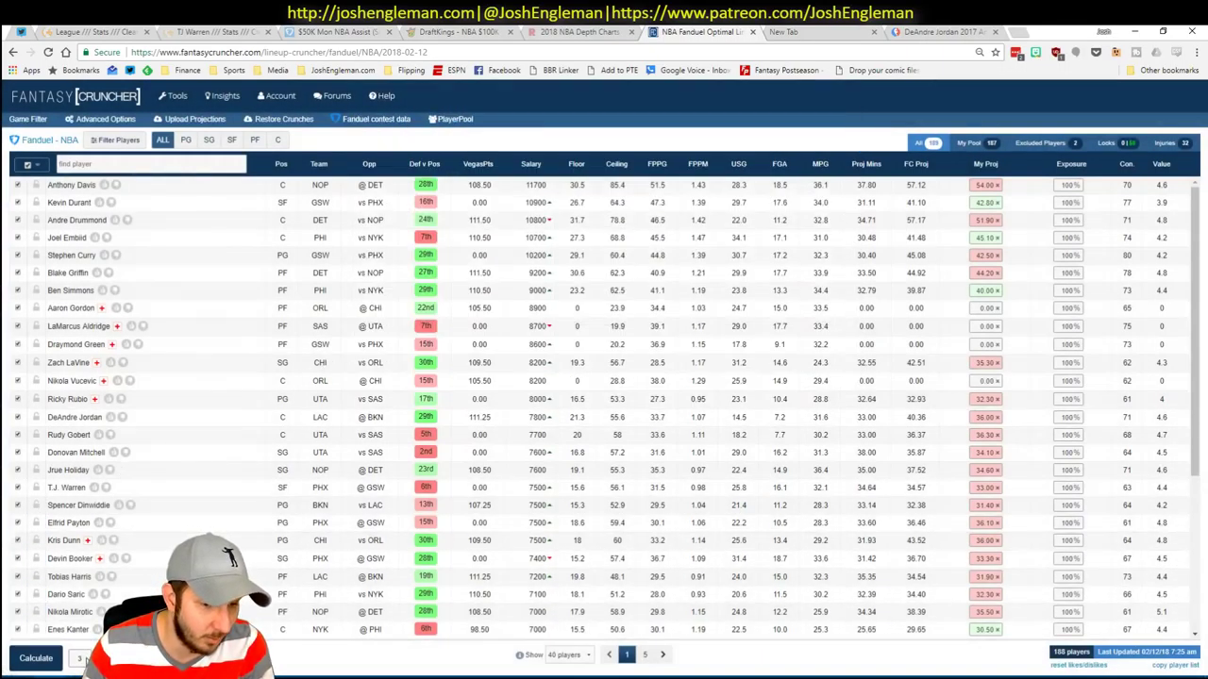
Calculate 100 FanDuel lineups and sort them by My Projected
{"action": "left_click", "coordinate": [30, 663]}
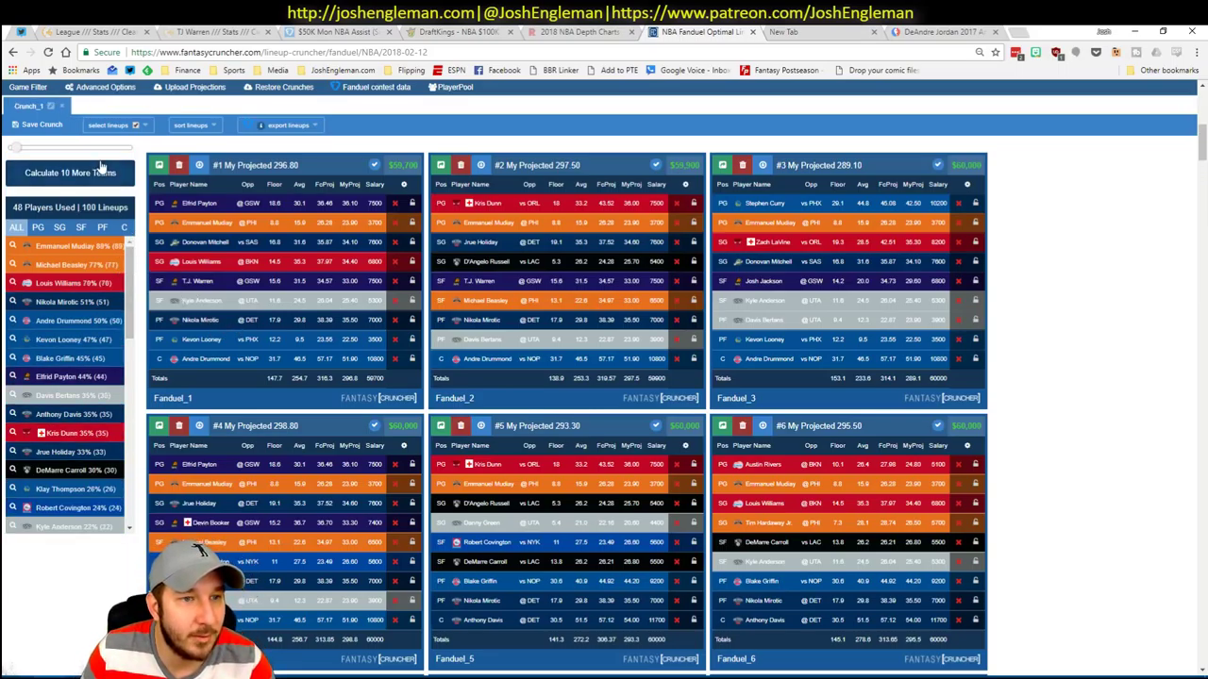
{"action": "left_click", "coordinate": [193, 124]}
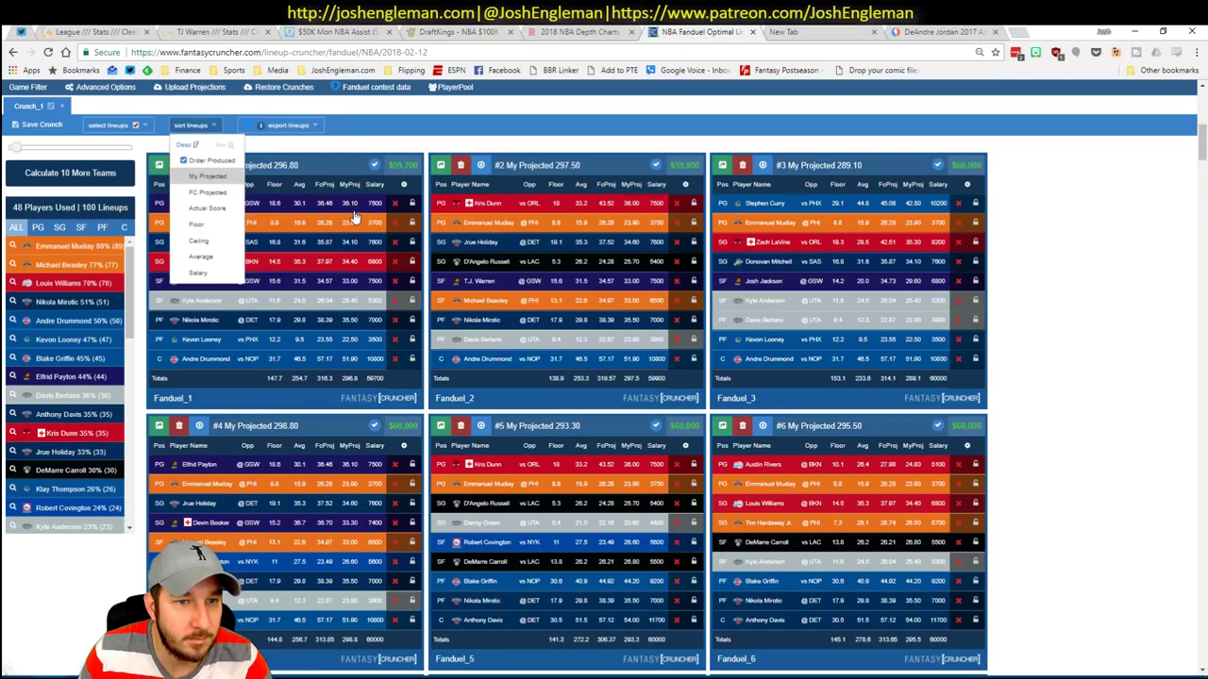
{"action": "left_click", "coordinate": [415, 247]}
Switch to the Excel workbook, cancel the pending copy, and collapse the column groups beside the FanDuel shortlist table
{"action": "key", "text": "alt+Tab"}
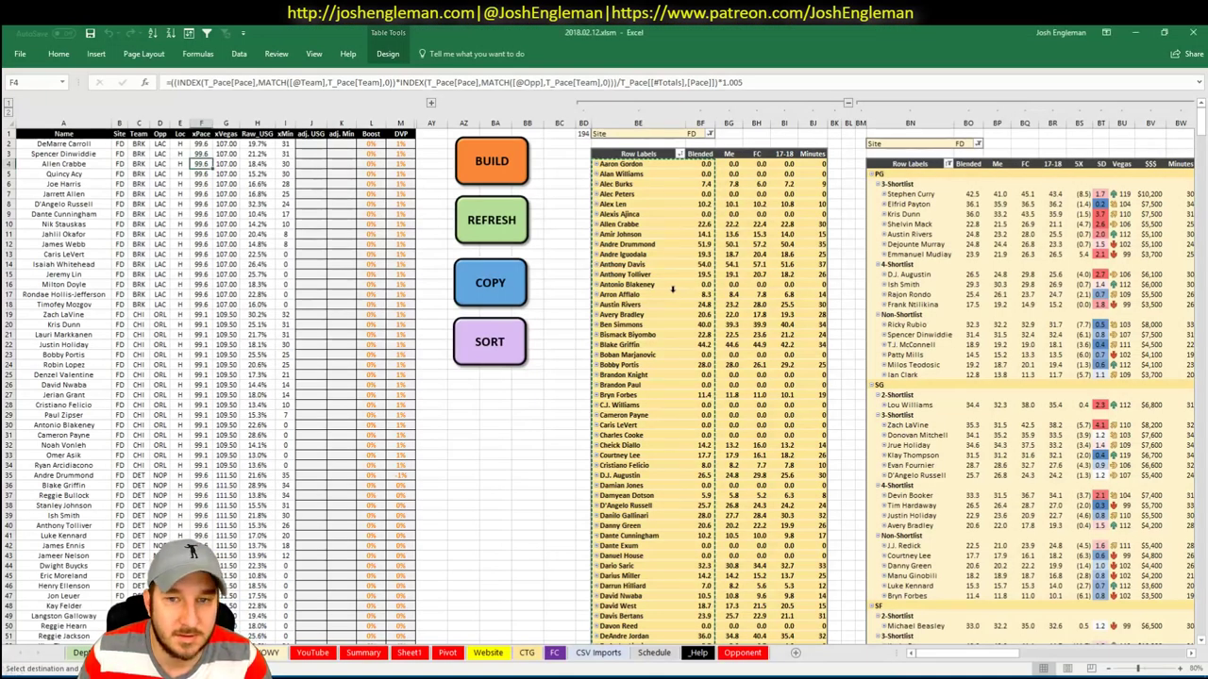
{"action": "scroll", "coordinate": [893, 175], "scroll_direction": "right", "scroll_amount": 3}
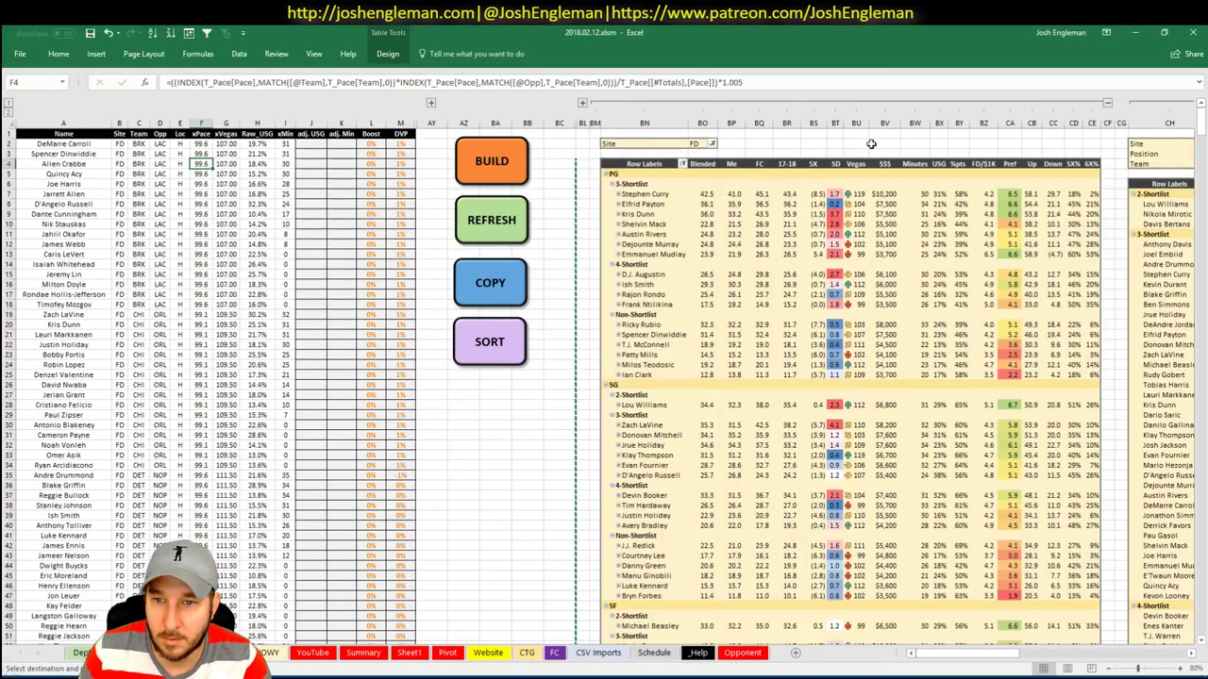
{"action": "key", "text": "Escape"}
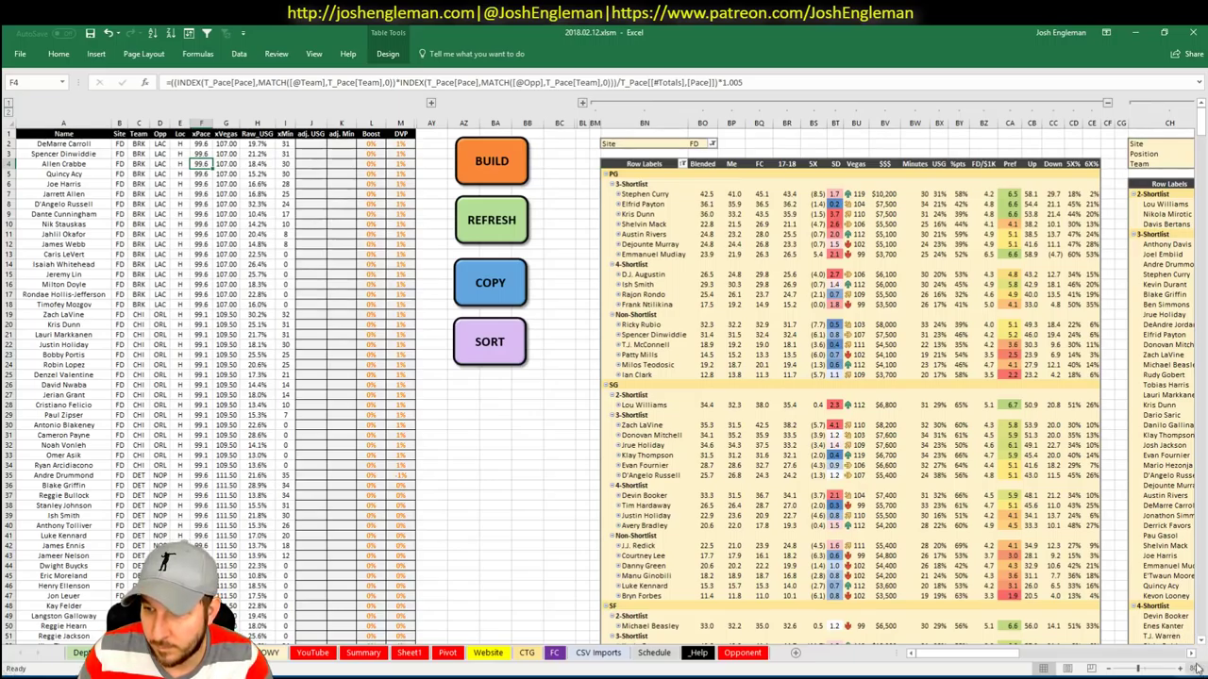
{"action": "scroll", "coordinate": [1194, 657], "scroll_direction": "right", "scroll_amount": 5}
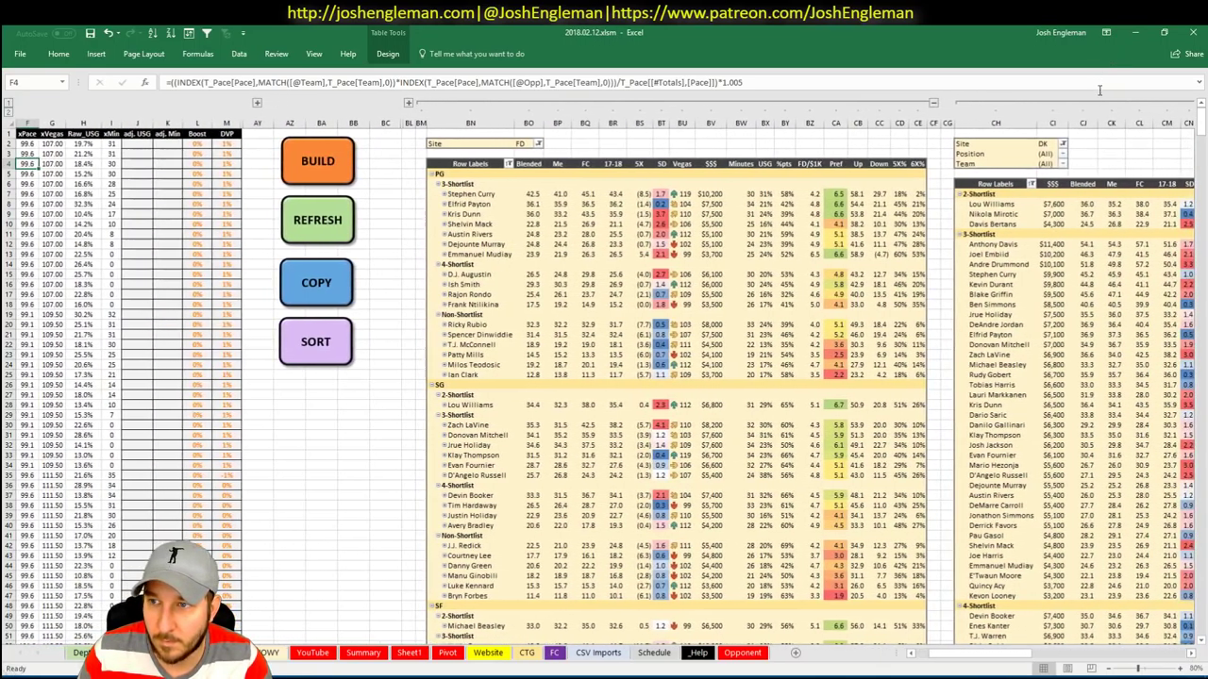
{"action": "left_click", "coordinate": [1018, 104]}
{"action": "left_click", "coordinate": [1191, 658]}
{"action": "left_click", "coordinate": [1190, 658]}
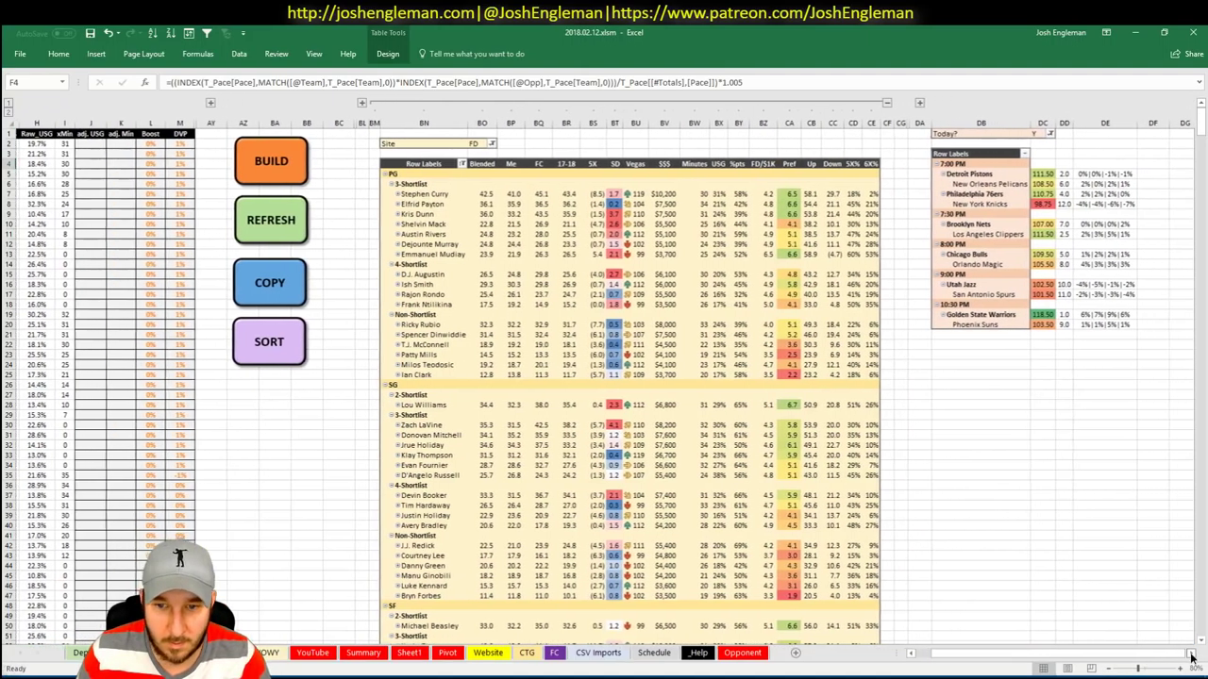
{"action": "left_click", "coordinate": [1191, 658]}
Filter the FantasyCruncher lineups to those containing Louis Williams and Michael Beasley, consulting the workbook's 2-Shortlist players at each position
{"action": "key", "text": "alt+Tab"}
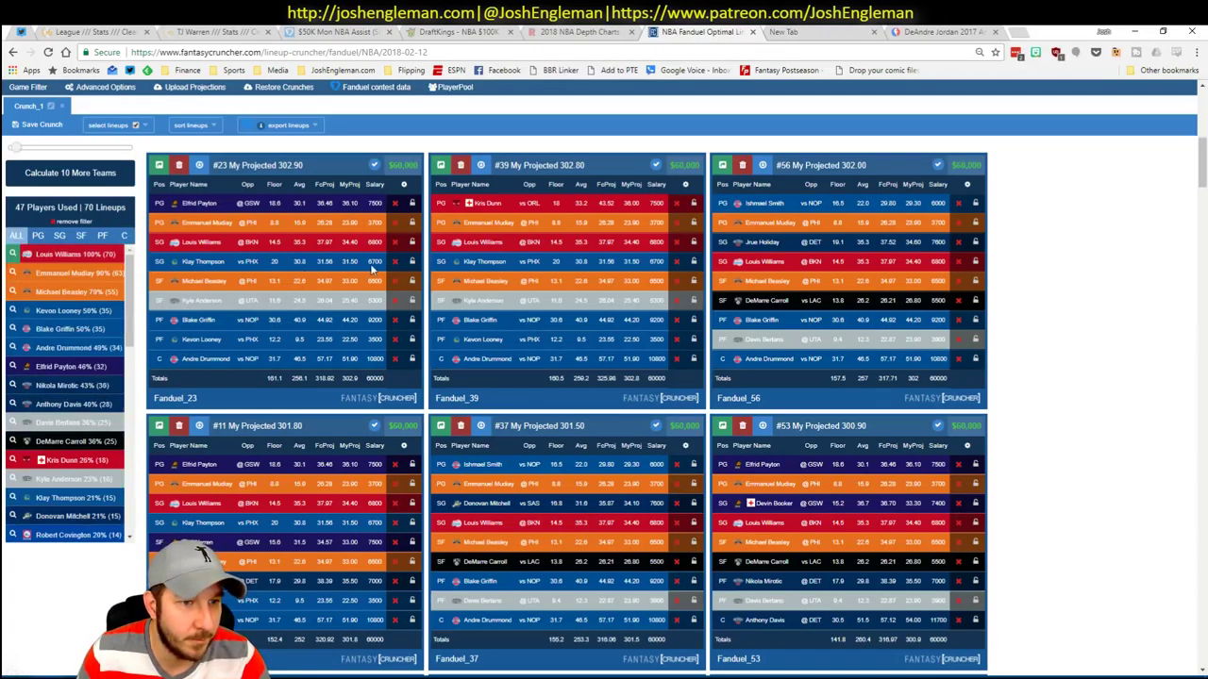
{"action": "key", "text": "alt+Tab"}
{"action": "scroll", "coordinate": [431, 305], "scroll_direction": "down", "scroll_amount": 10}
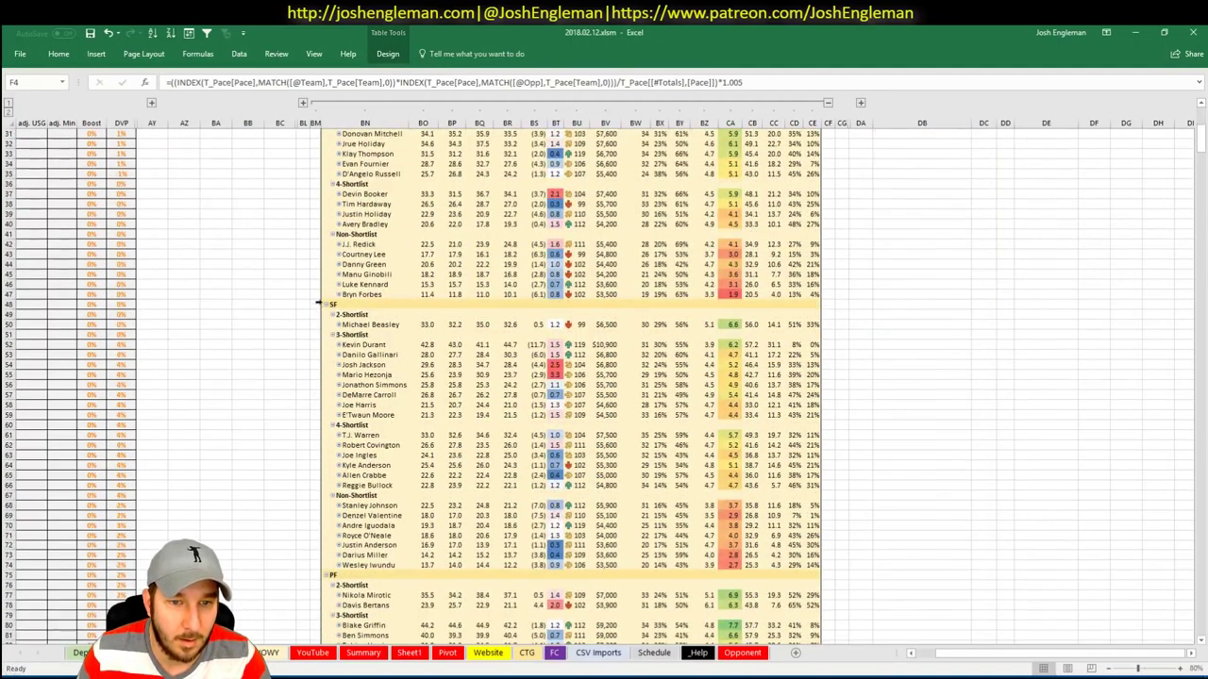
{"action": "key", "text": "alt+Tab"}
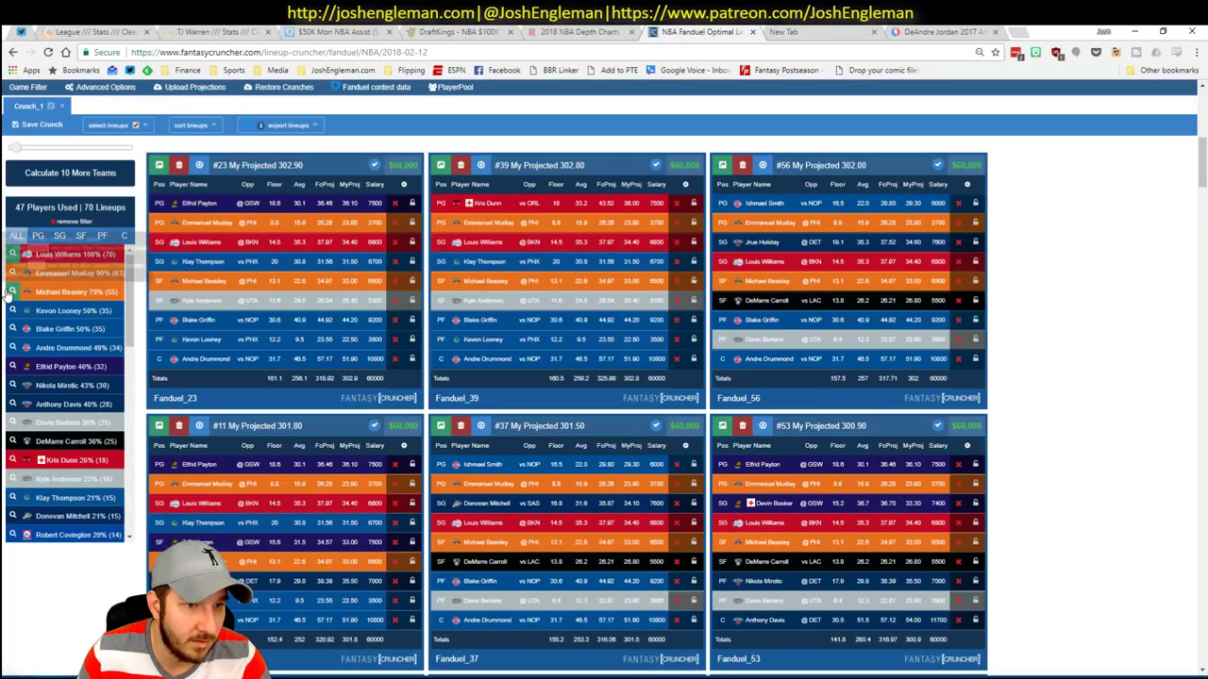
{"action": "key", "text": "alt+Tab"}
{"action": "scroll", "coordinate": [307, 272], "scroll_direction": "down", "scroll_amount": 5}
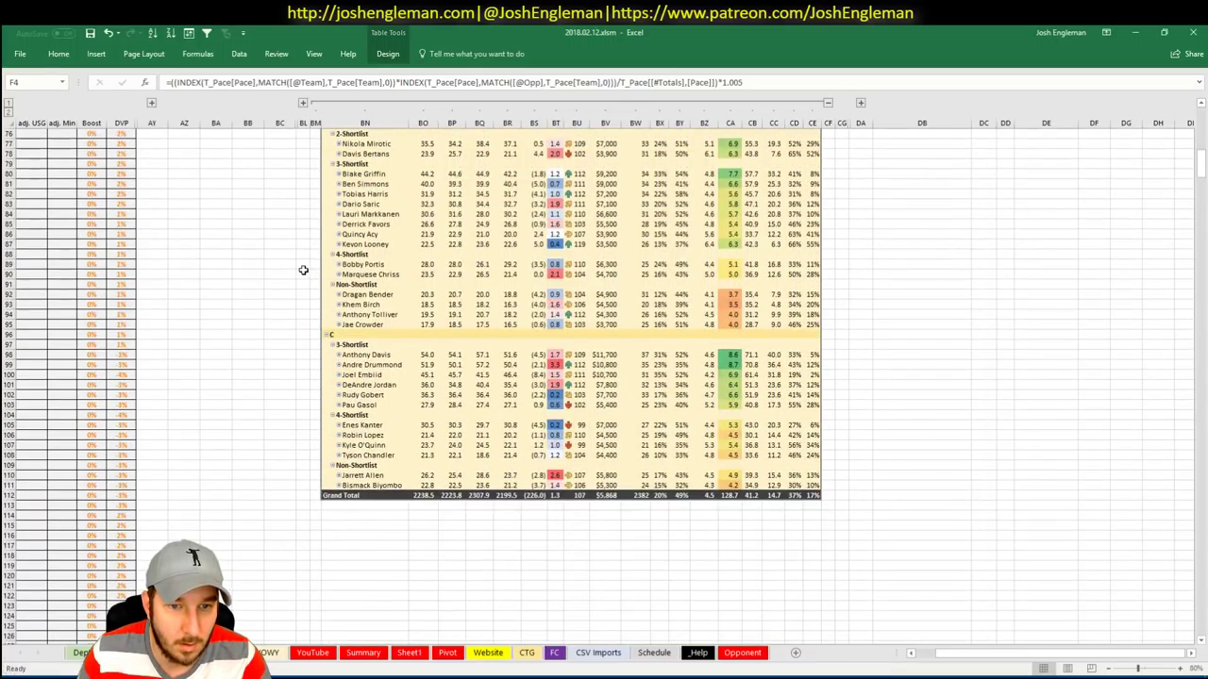
{"action": "scroll", "coordinate": [303, 270], "scroll_direction": "up", "scroll_amount": 10}
{"action": "key", "text": "alt+Tab"}
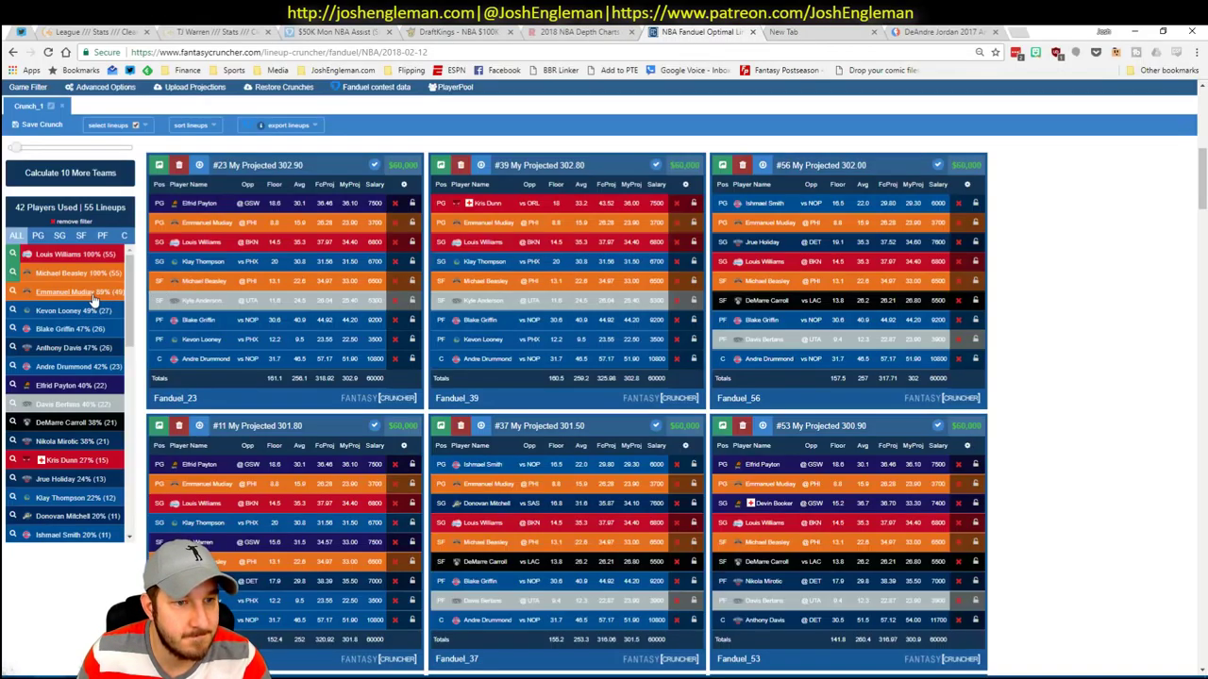
Compare the workbook's point guard and shooting guard shortlists with the lineups containing Louis Williams and Michael Beasley
{"action": "key", "text": "alt+Tab"}
{"action": "scroll", "coordinate": [368, 285], "scroll_direction": "up", "scroll_amount": 10}
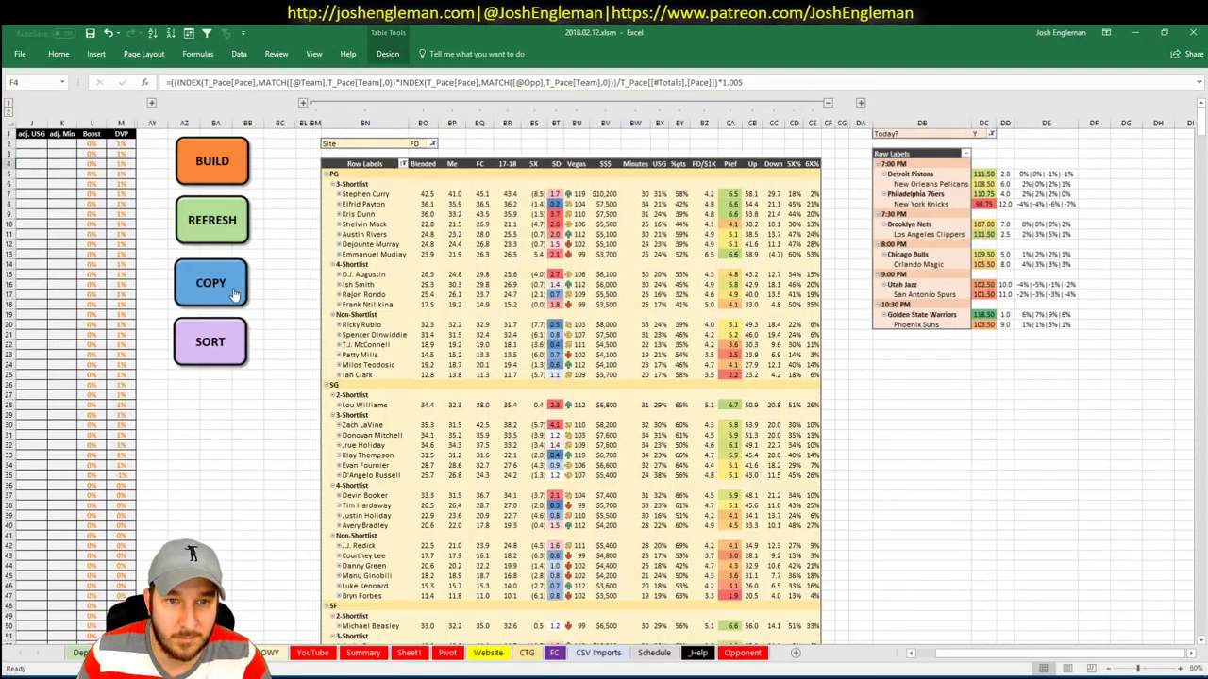
{"action": "key", "text": "alt+Tab"}
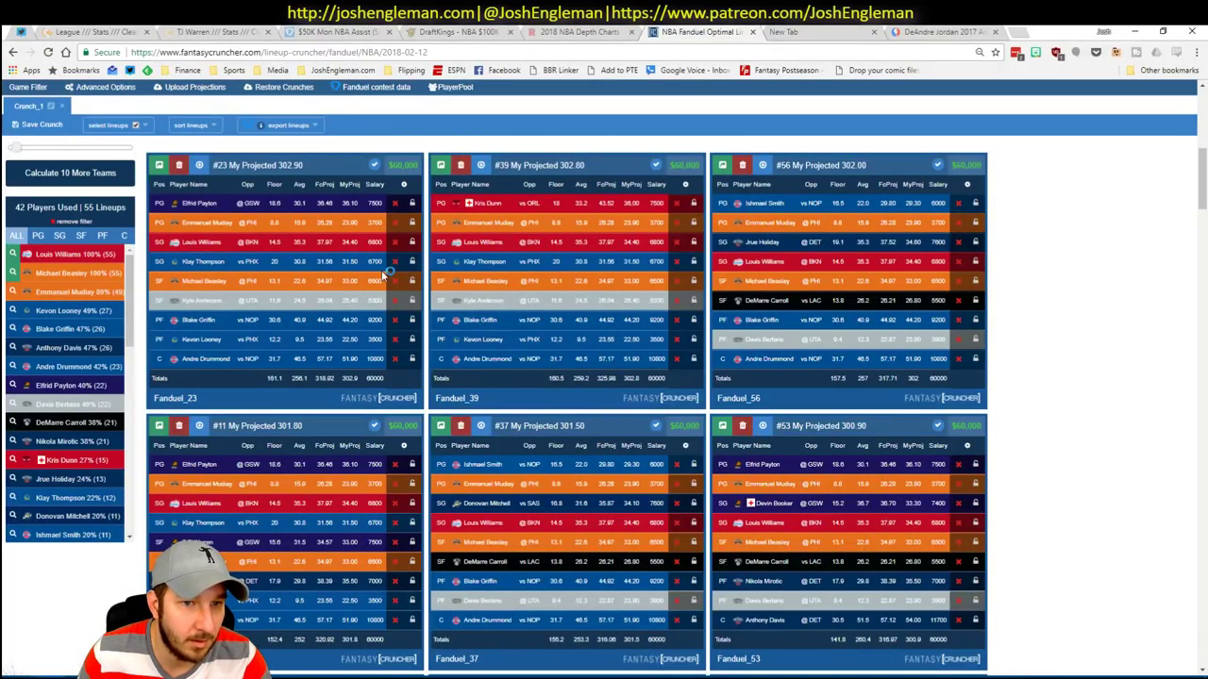
{"action": "key", "text": "alt+Tab"}
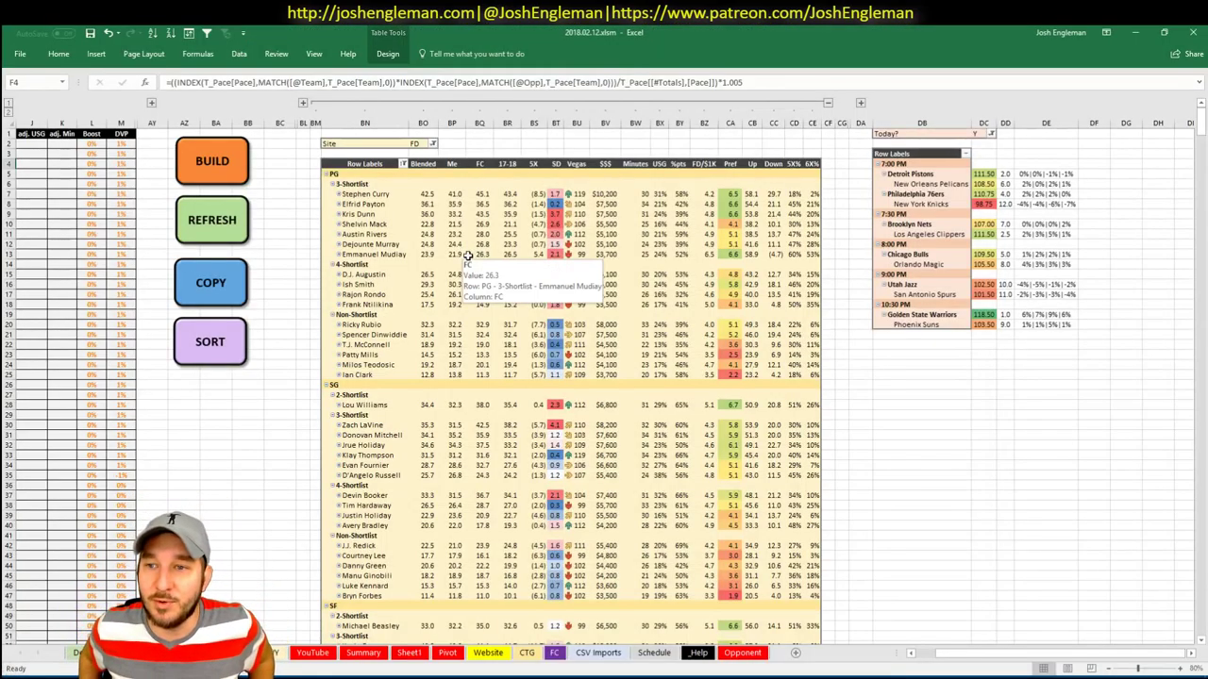
{"action": "key", "text": "alt+Tab"}
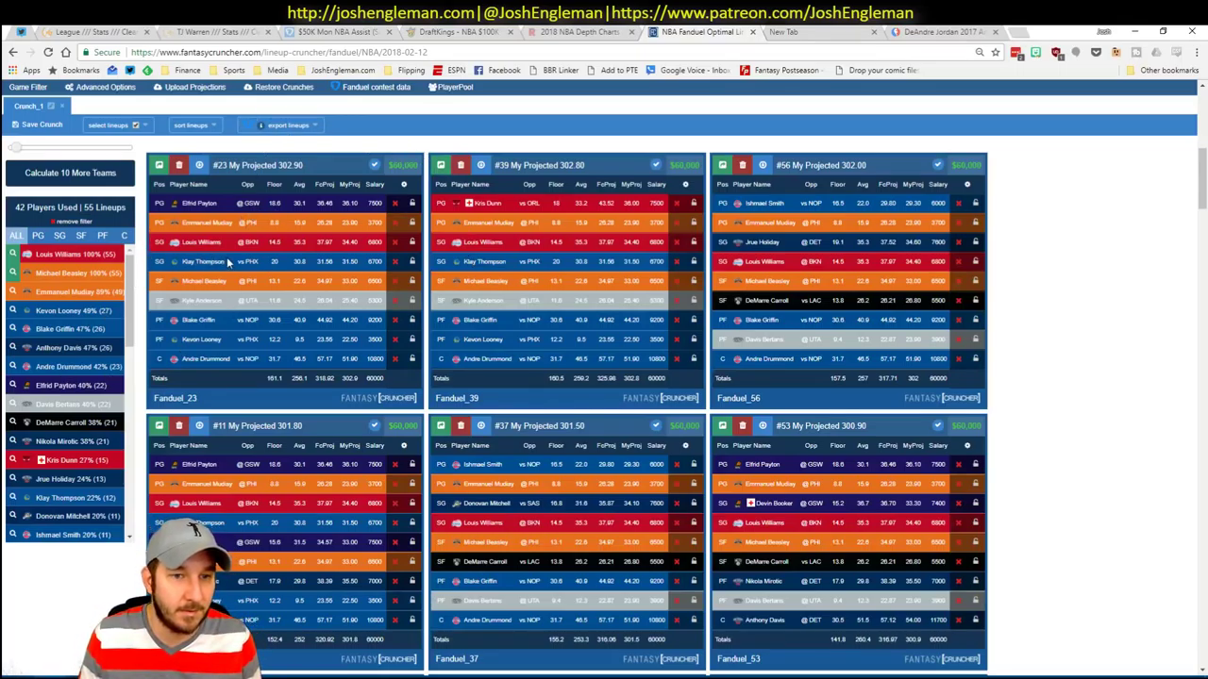
{"action": "key", "text": "alt+Tab"}
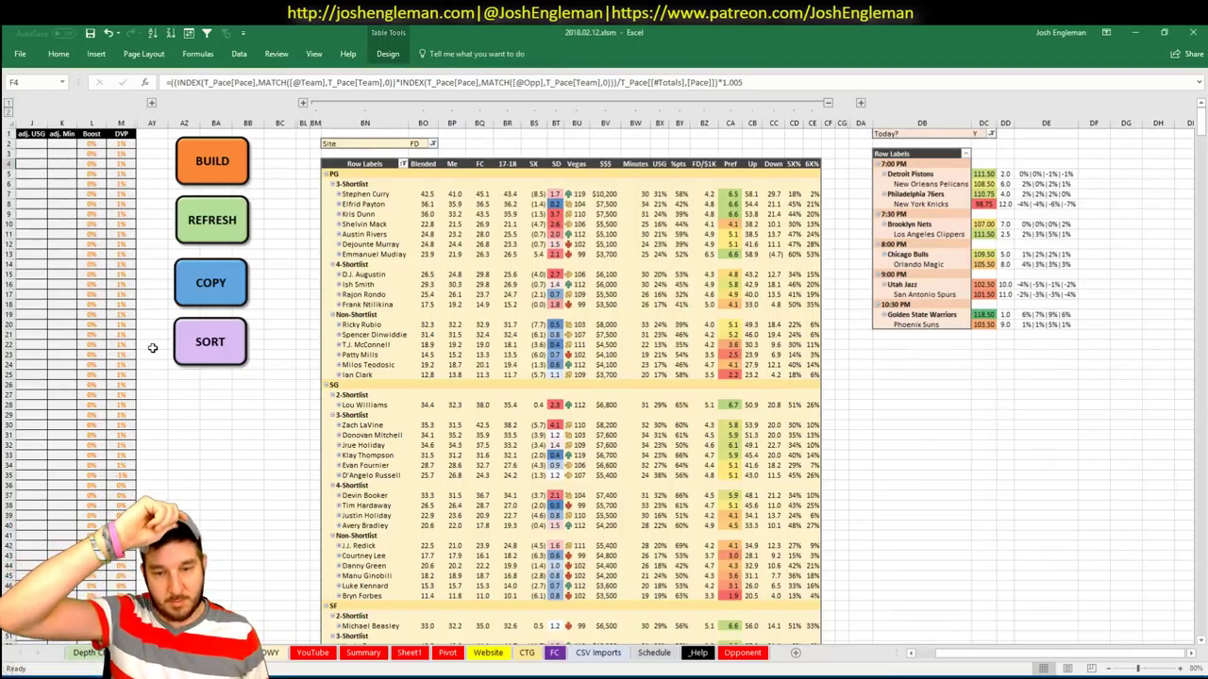
Reapply the Michael Beasley filter to the Louis Williams lineups, cross-checking the workbook's guard shortlists
{"action": "key", "text": "alt+Tab"}
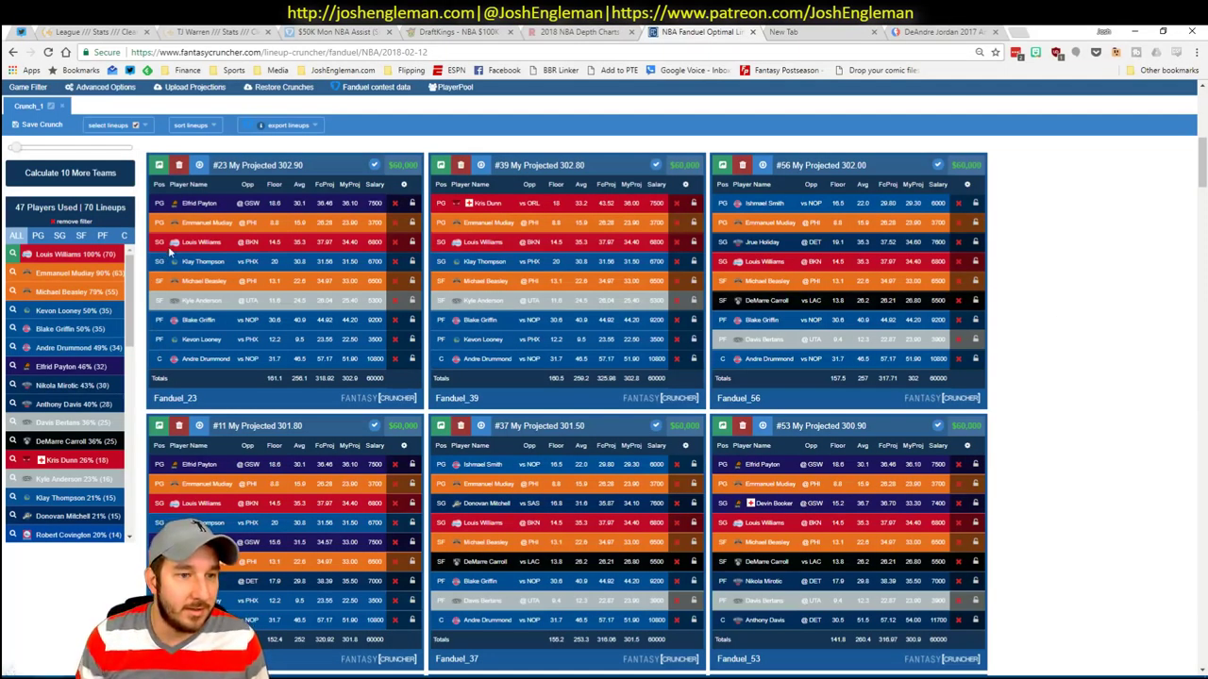
{"action": "left_click", "coordinate": [9, 291]}
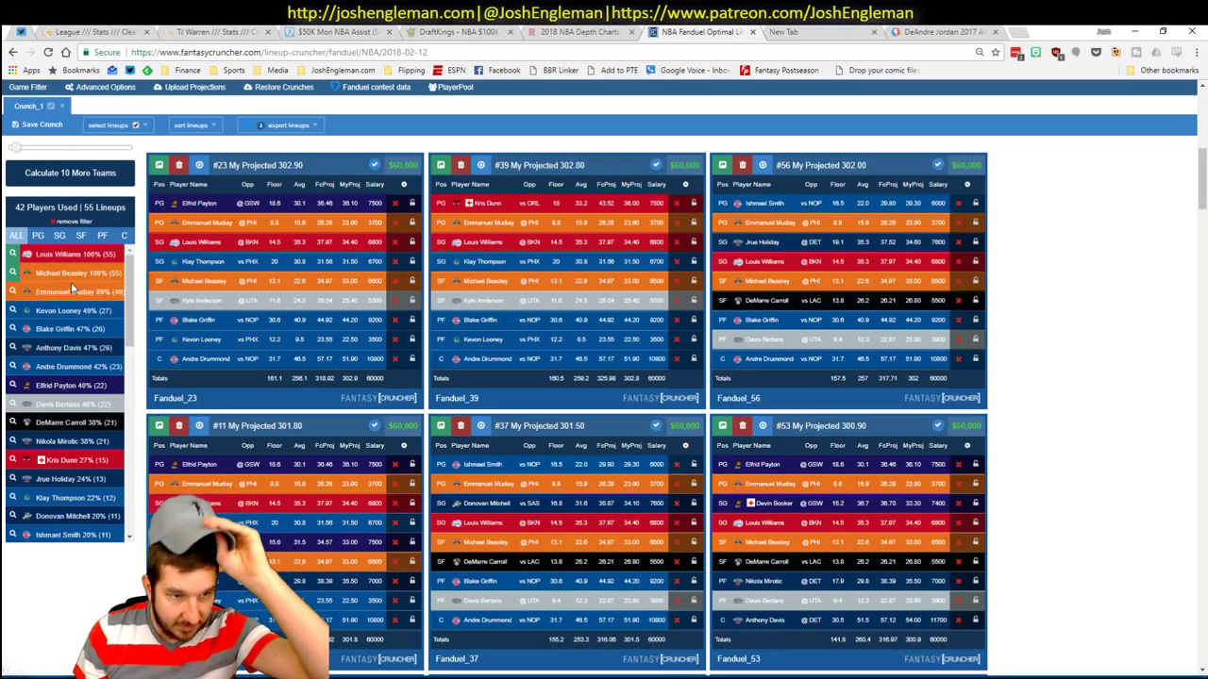
{"action": "key", "text": "alt+Tab"}
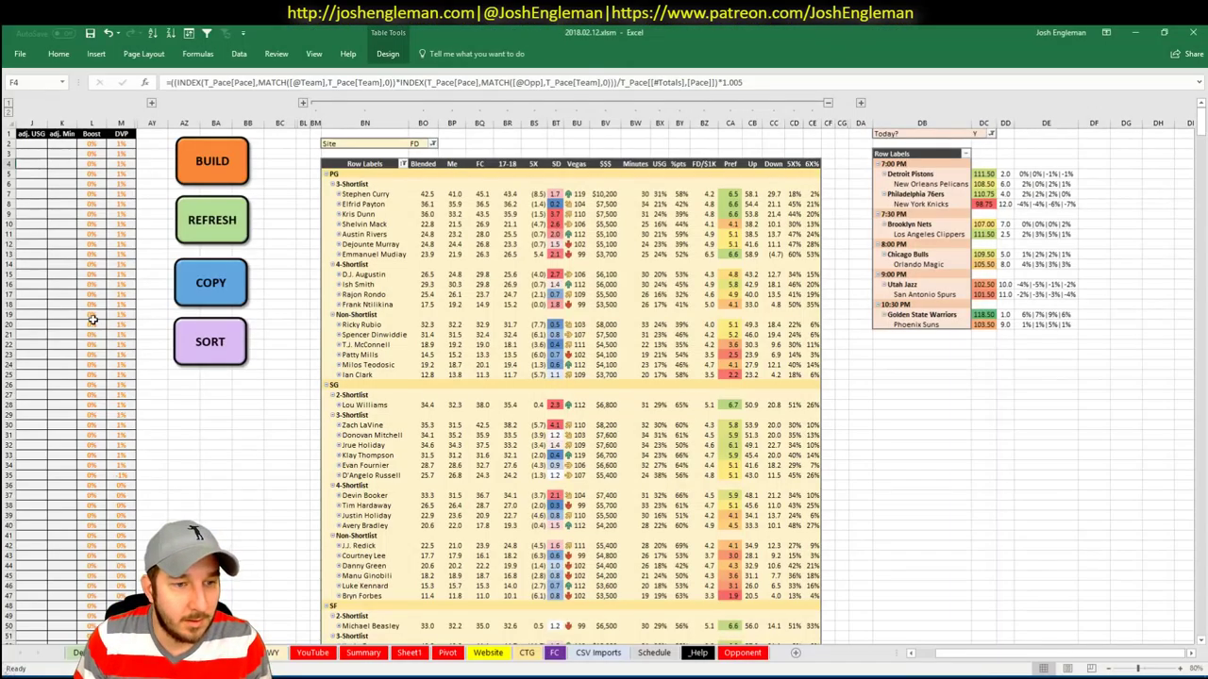
{"action": "key", "text": "alt+Tab"}
{"action": "key", "text": "alt+Tab"}
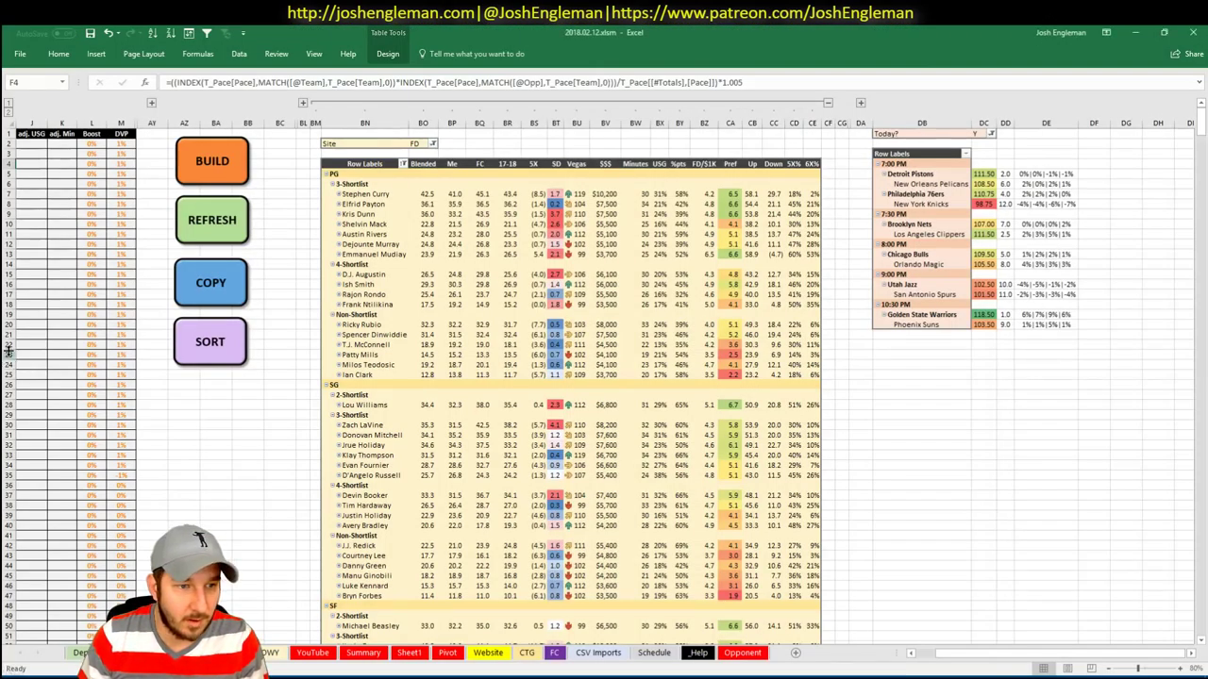
{"action": "key", "text": "alt+Tab"}
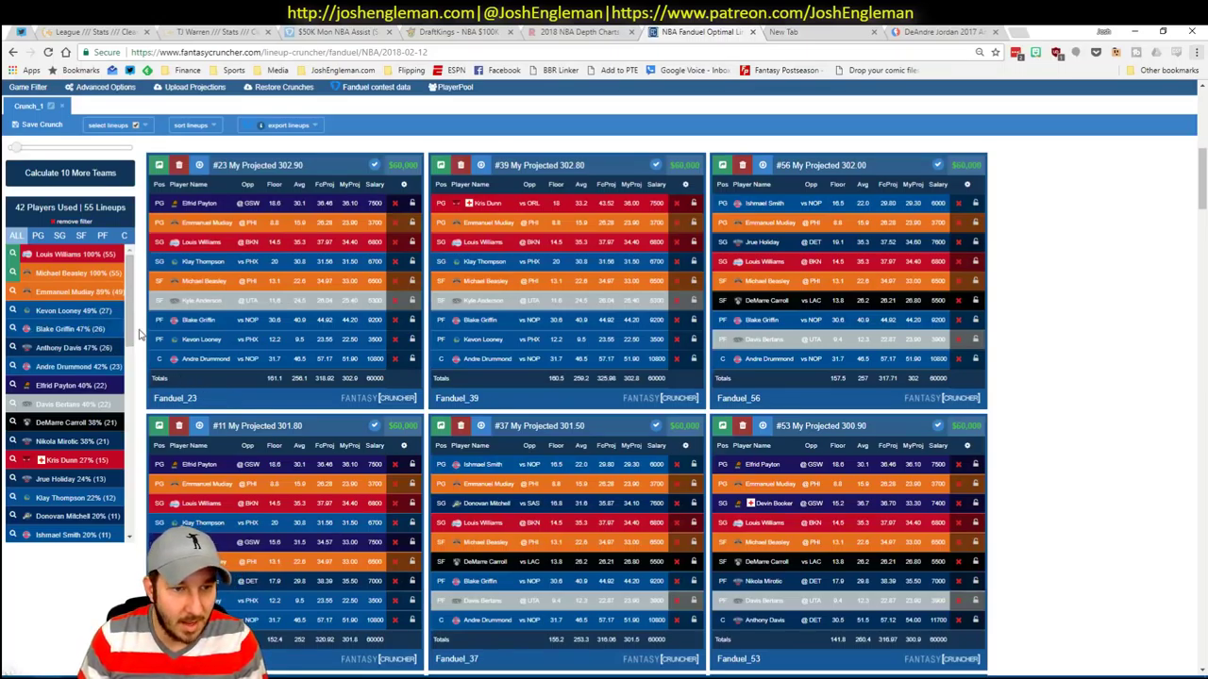
Consult the workbook's forward shortlists, then narrow the lineups to those that also contain Blake Griffin and Davis Bertans
{"action": "key", "text": "alt+Tab"}
{"action": "scroll", "coordinate": [668, 335], "scroll_direction": "down", "scroll_amount": 10}
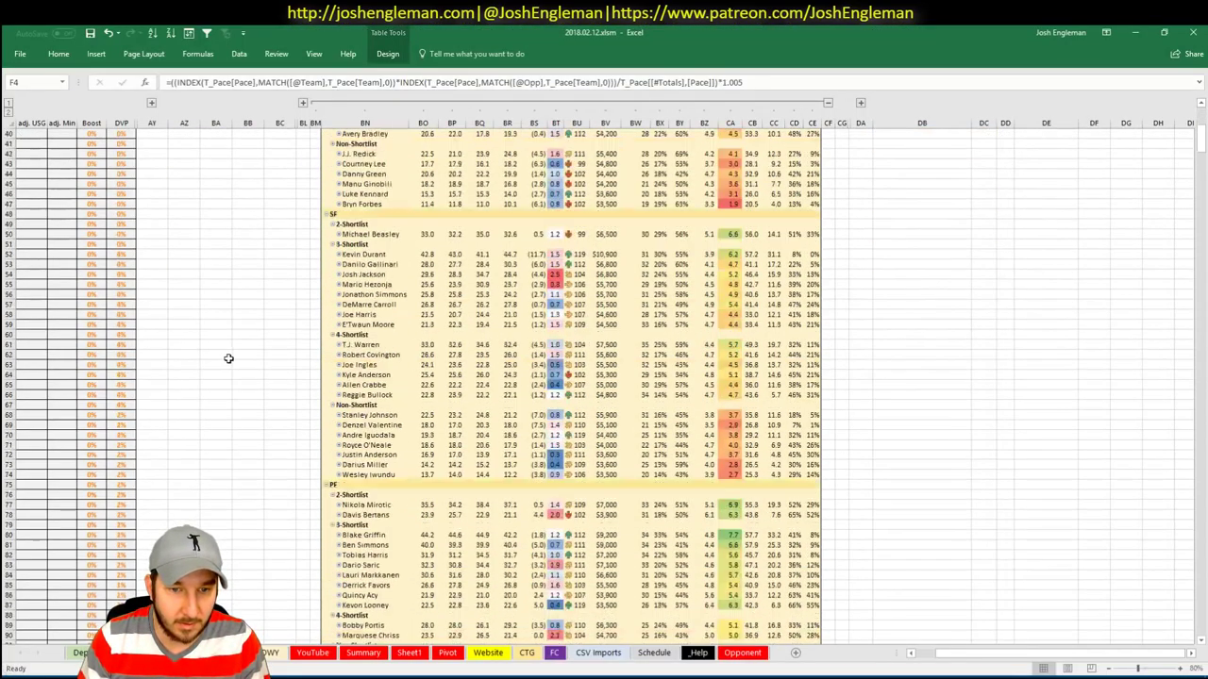
{"action": "key", "text": "alt+Tab"}
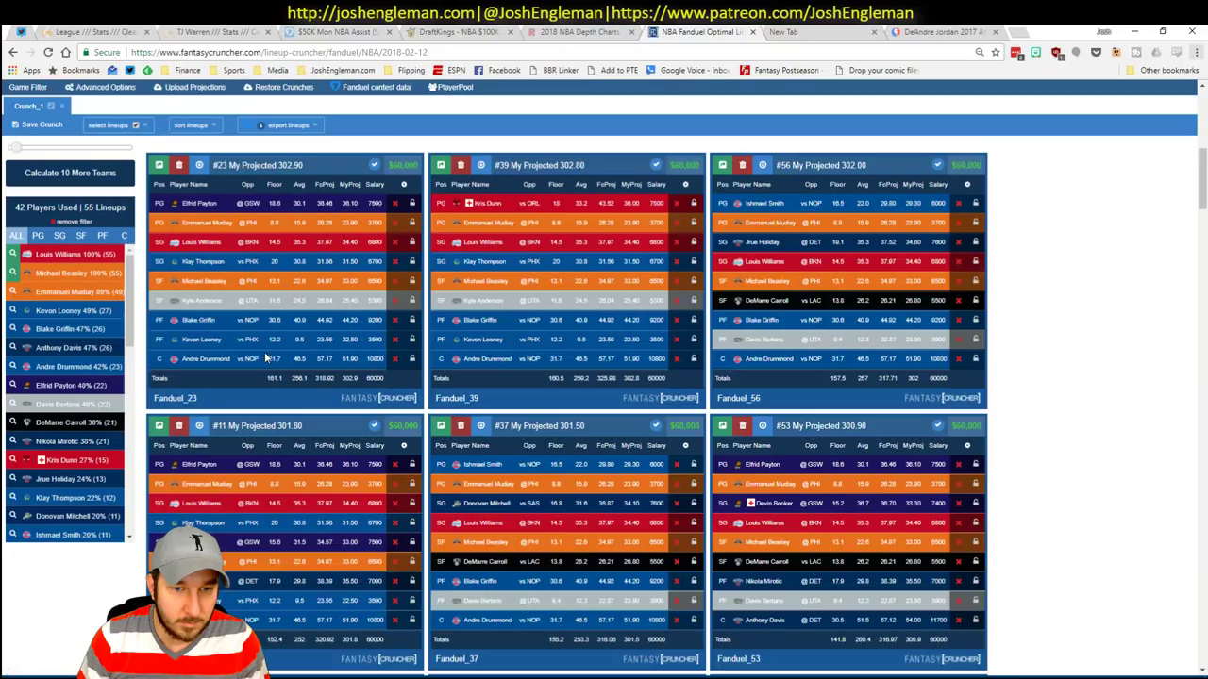
{"action": "left_click", "coordinate": [12, 329]}
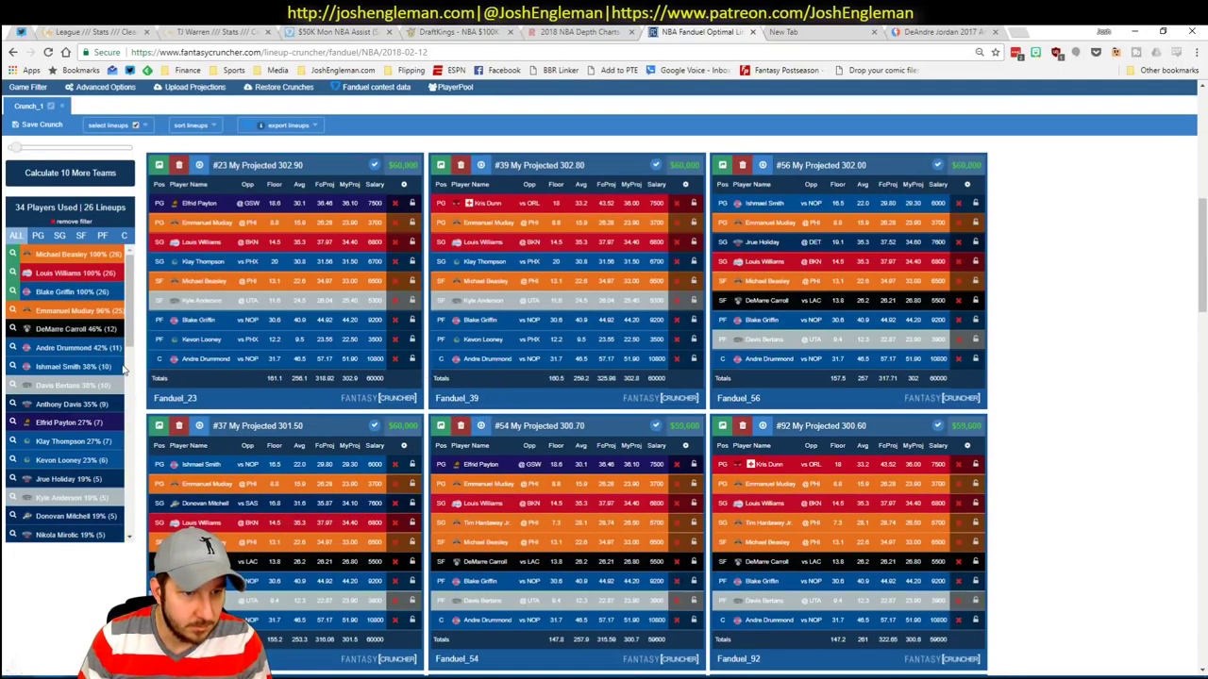
{"action": "left_click", "coordinate": [12, 386]}
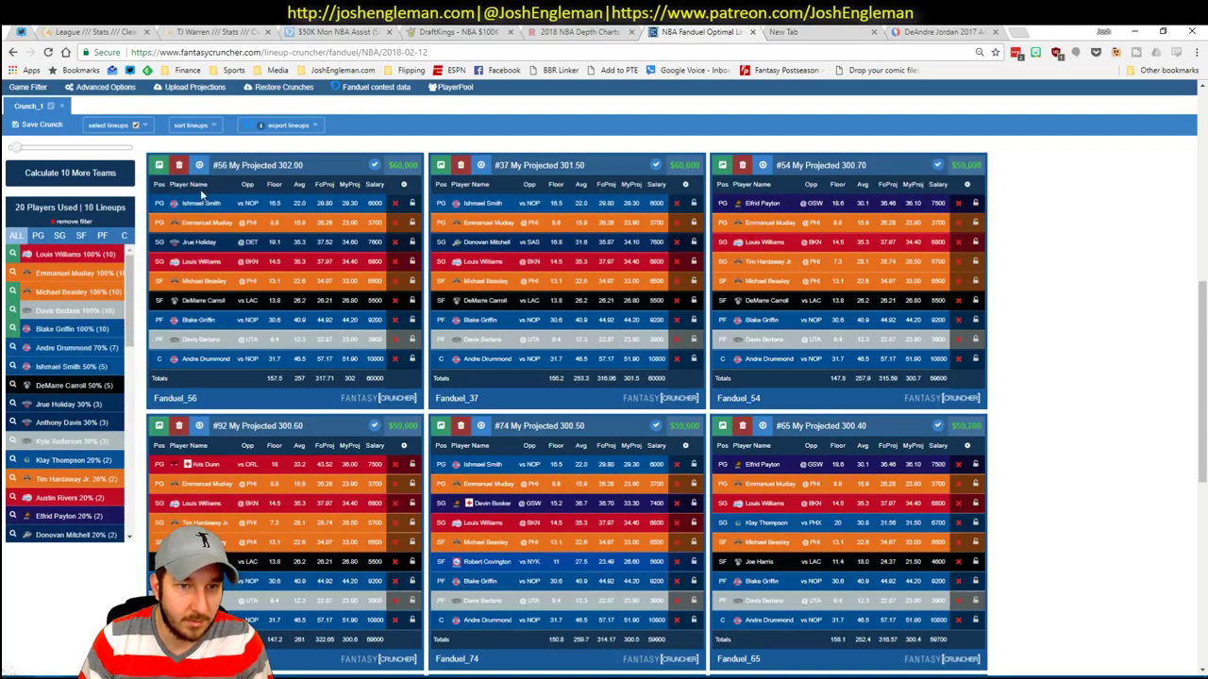
Remove the Blake Griffin filter, recheck the workbook's power forward shortlist, and filter to Nikola Mirotic to review the remaining lineups
{"action": "left_click", "coordinate": [195, 125]}
{"action": "key", "text": "alt+Tab"}
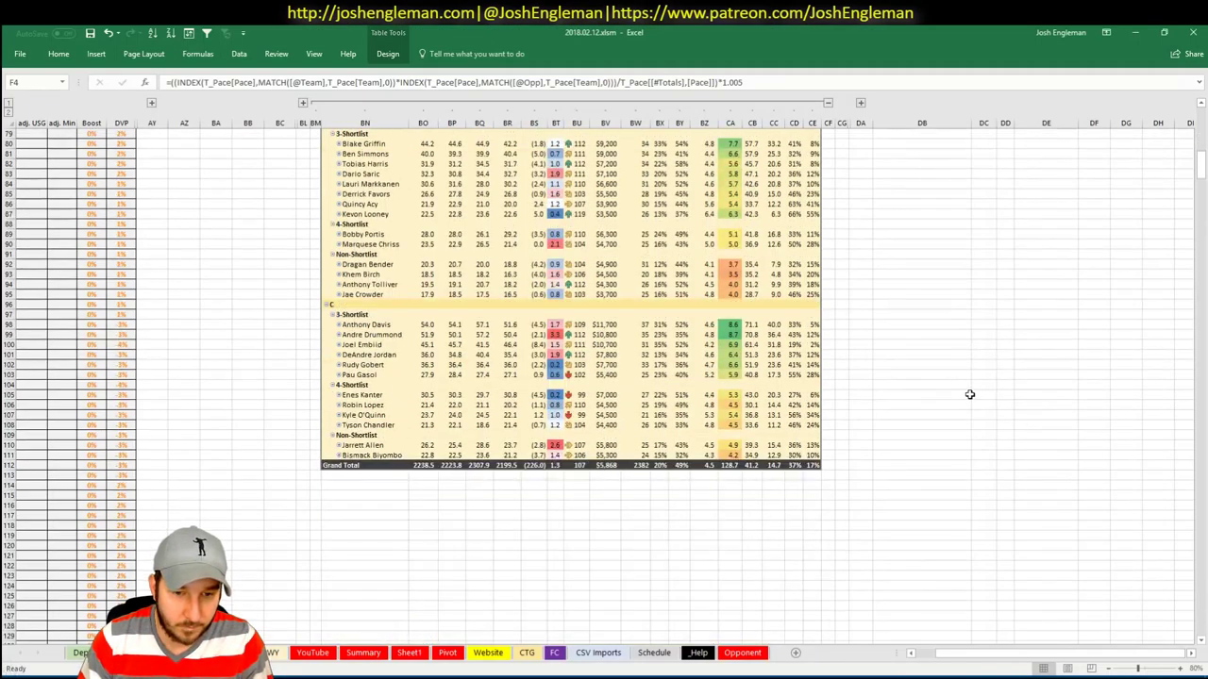
{"action": "scroll", "coordinate": [969, 393], "scroll_direction": "up", "scroll_amount": 5}
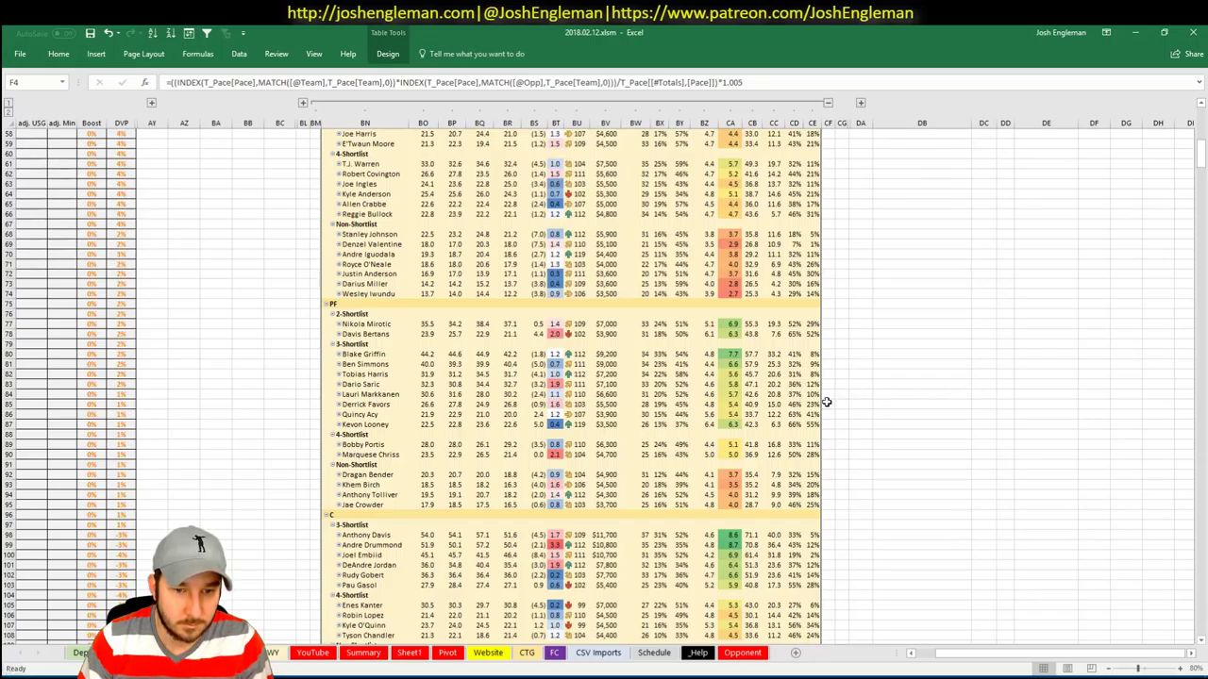
{"action": "scroll", "coordinate": [822, 401], "scroll_direction": "down", "scroll_amount": 1}
{"action": "key", "text": "alt+Tab"}
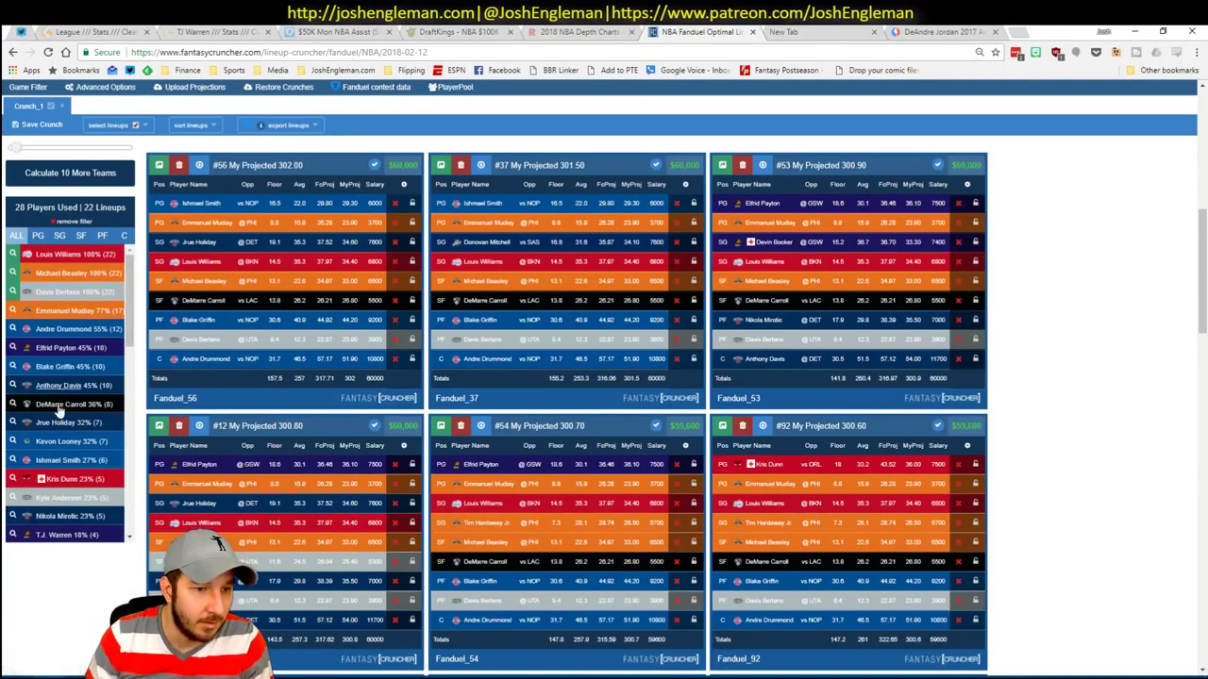
{"action": "left_click", "coordinate": [14, 516]}
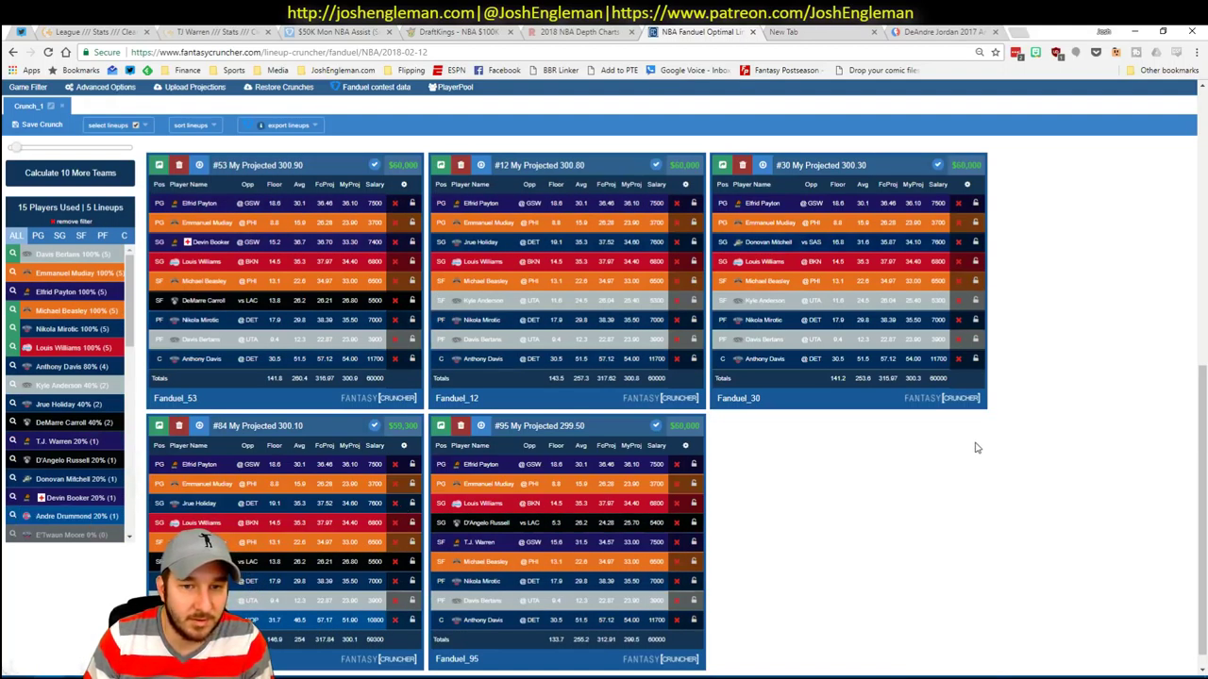
{"action": "scroll", "coordinate": [1034, 389], "scroll_direction": "down", "scroll_amount": 1}
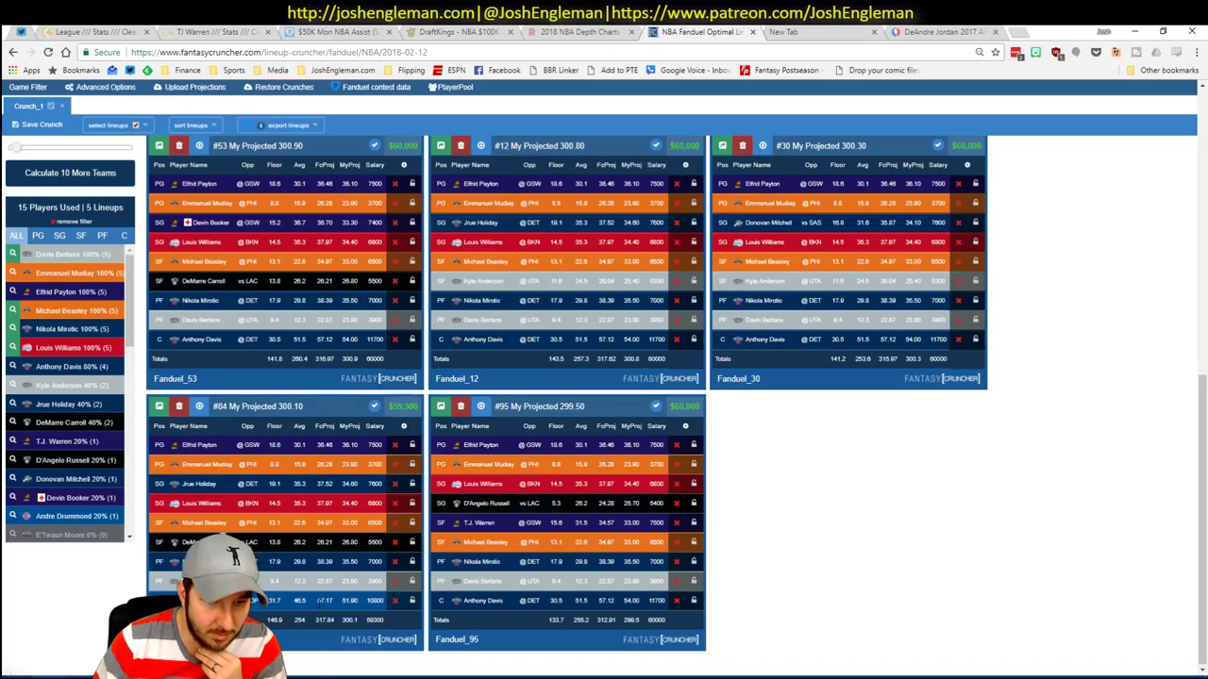
{"action": "scroll", "coordinate": [240, 493], "scroll_direction": "up", "scroll_amount": 1}
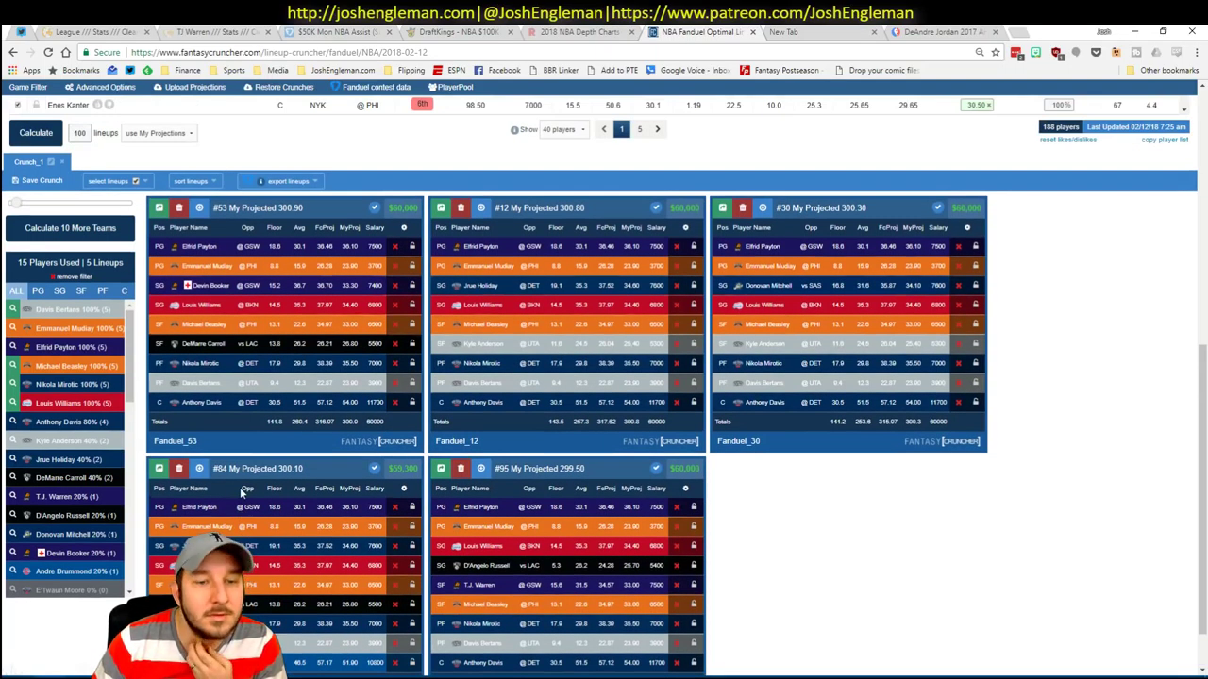
{"action": "scroll", "coordinate": [247, 505], "scroll_direction": "down", "scroll_amount": 1}
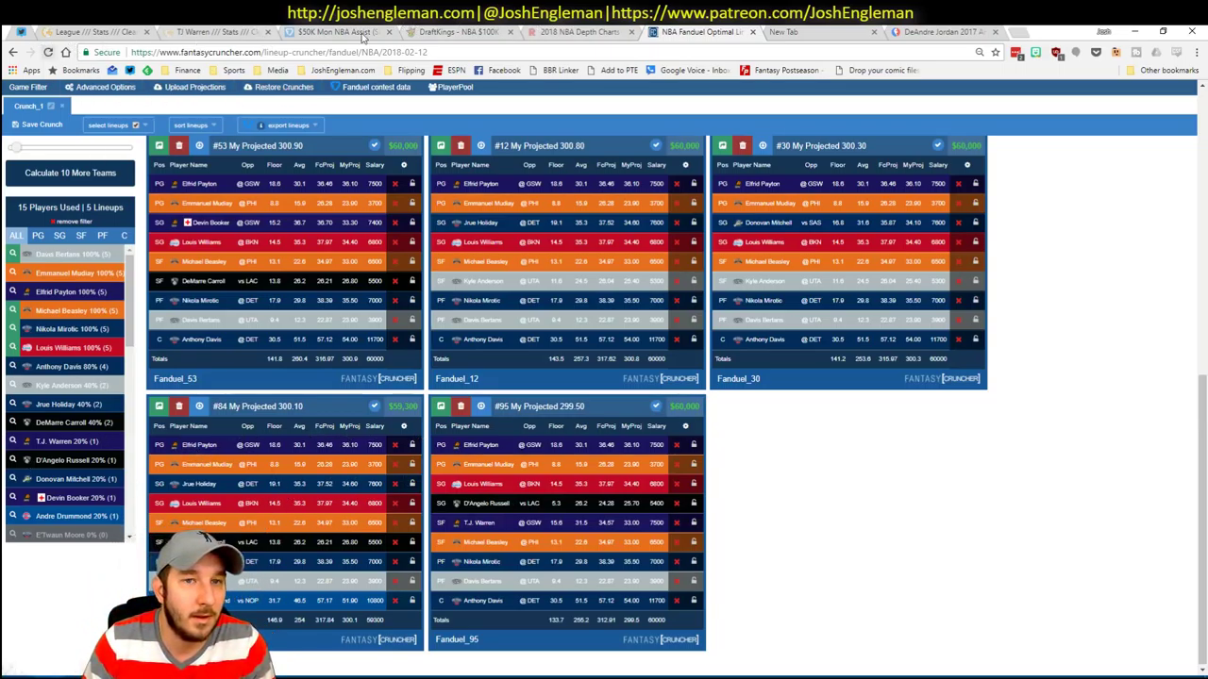
Duplicate the FantasyCruncher tab, switch the copy to the DraftKings NBA slate, and open its projection upload page
{"action": "right_click", "coordinate": [722, 29]}
{"action": "left_click", "coordinate": [755, 66]}
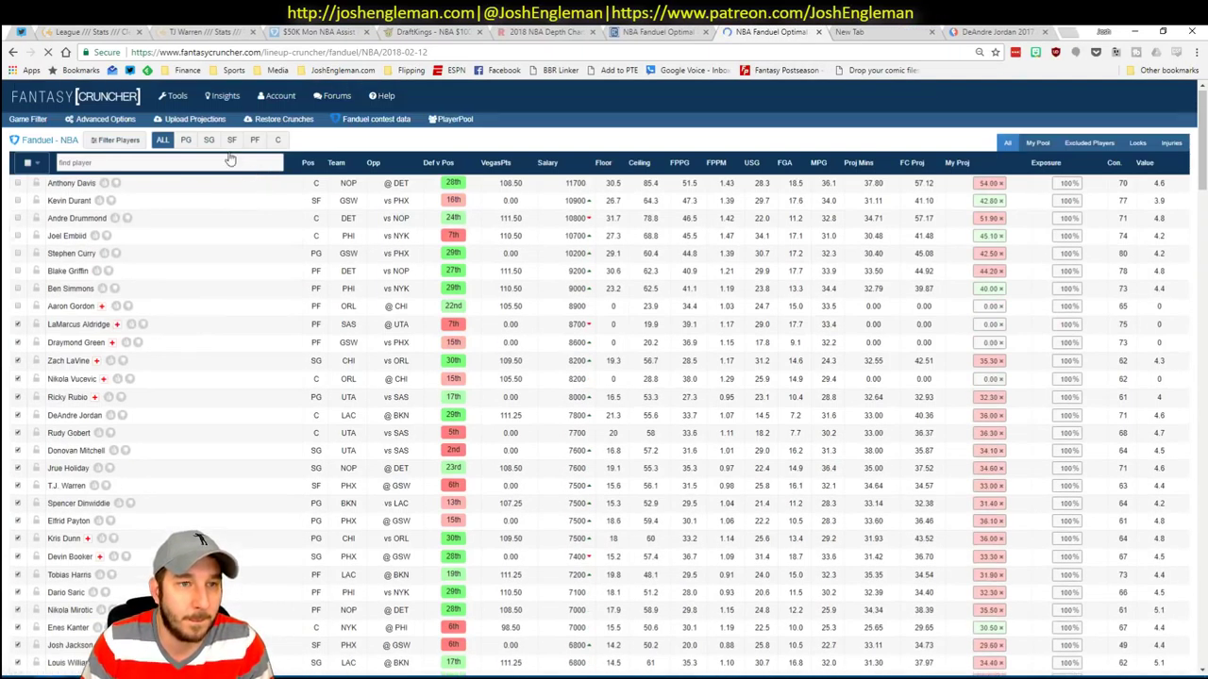
{"action": "mouse_move", "coordinate": [175, 114]}
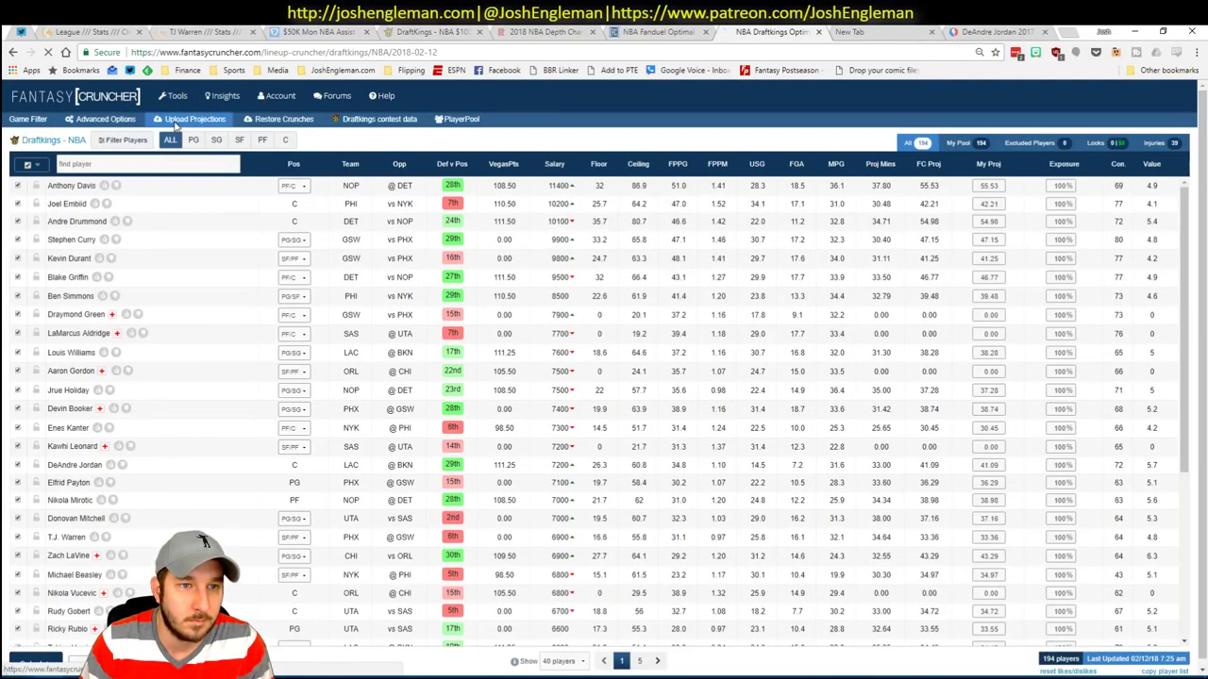
{"action": "left_click", "coordinate": [175, 125]}
Switch to the Excel workbook, expand the collapsed player projections table, and copy the projections with the sheet's copy macro
{"action": "key", "text": "alt+Tab"}
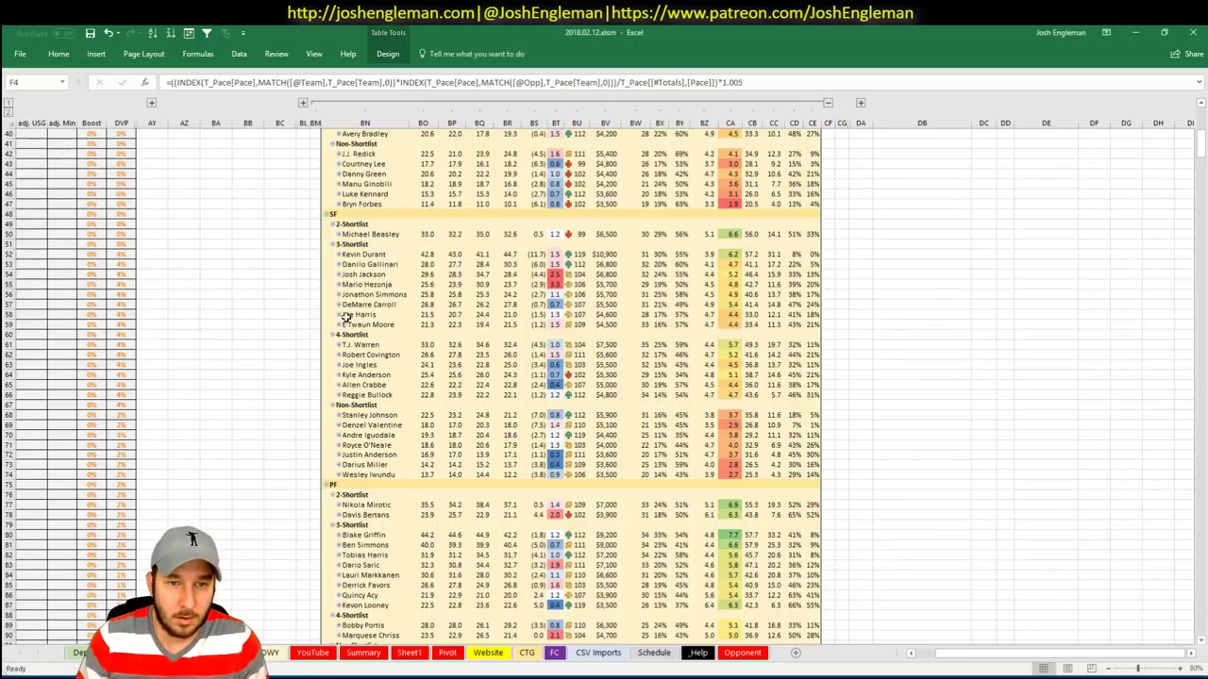
{"action": "scroll", "coordinate": [345, 317], "scroll_direction": "up", "scroll_amount": 13}
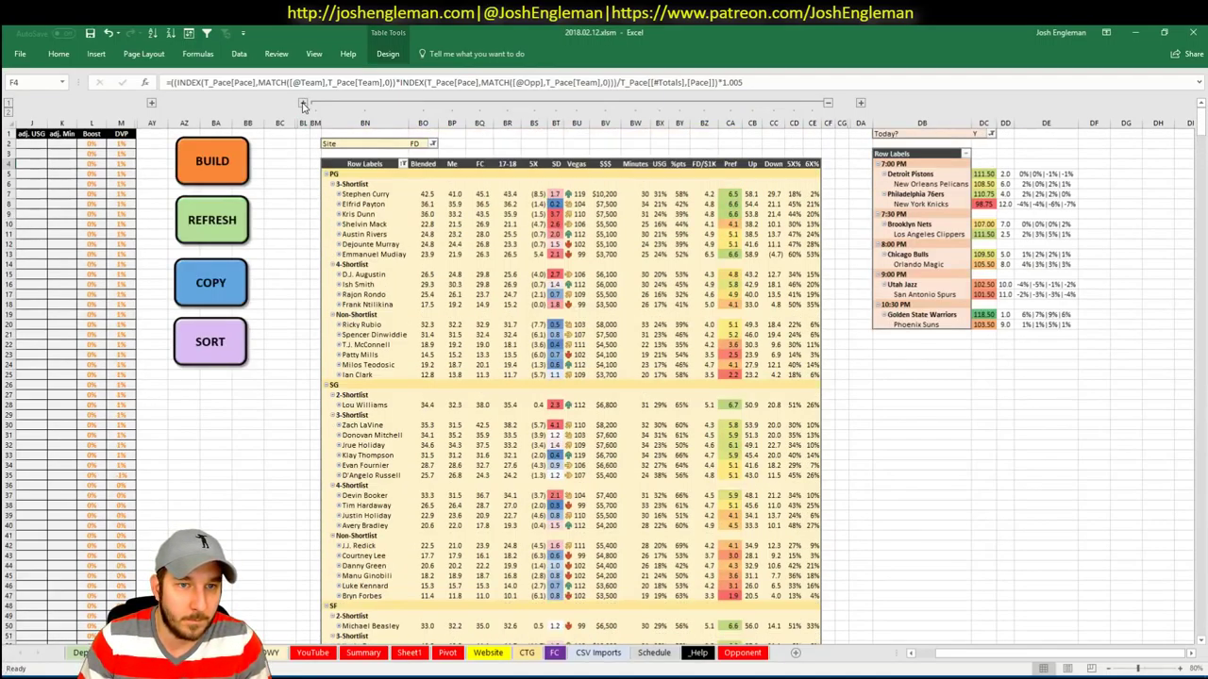
{"action": "left_click", "coordinate": [302, 104]}
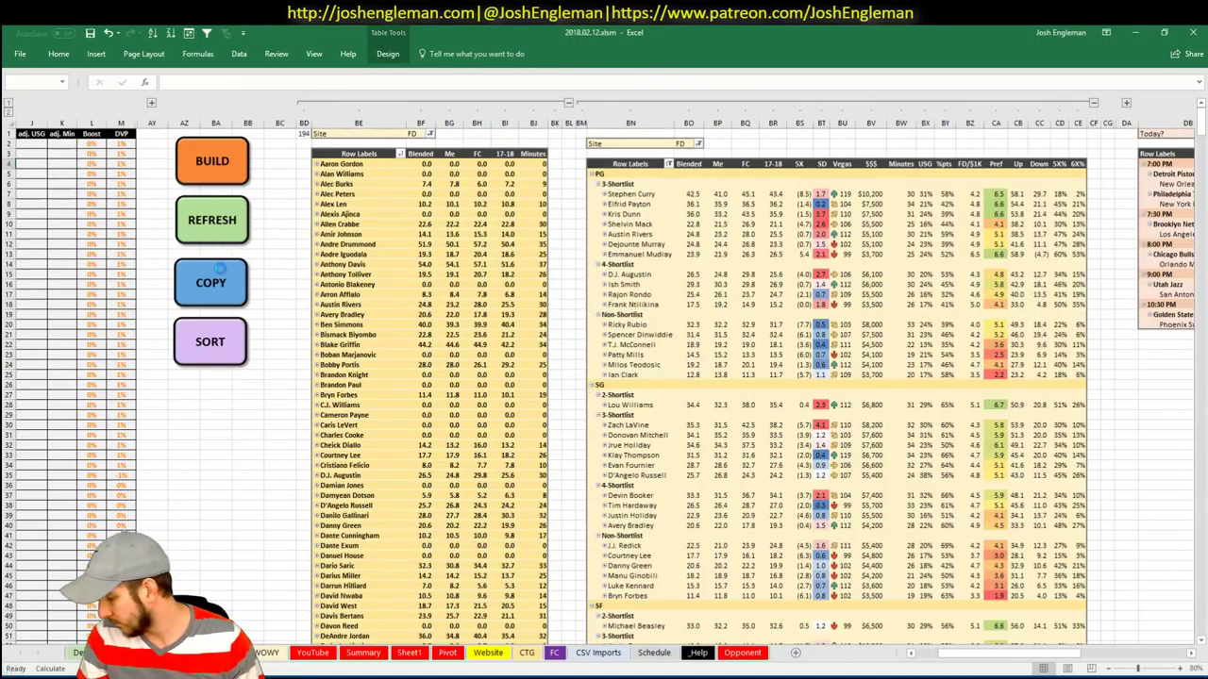
{"action": "left_click", "coordinate": [216, 274]}
Paste the copied projections into FantasyCruncher's DraftKings upload table, upload them, and return to the Lineup Cruncher
{"action": "key", "text": "alt+Tab"}
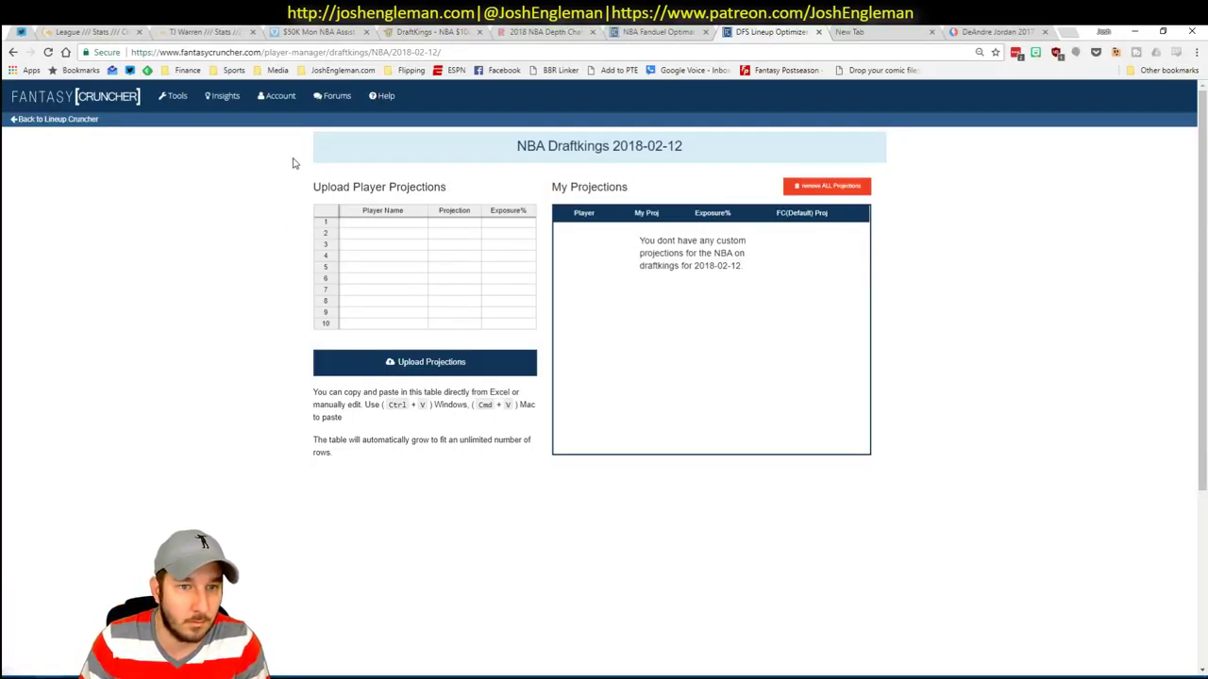
{"action": "left_click", "coordinate": [369, 227]}
{"action": "key", "text": "ctrl+v"}
{"action": "left_click", "coordinate": [440, 364]}
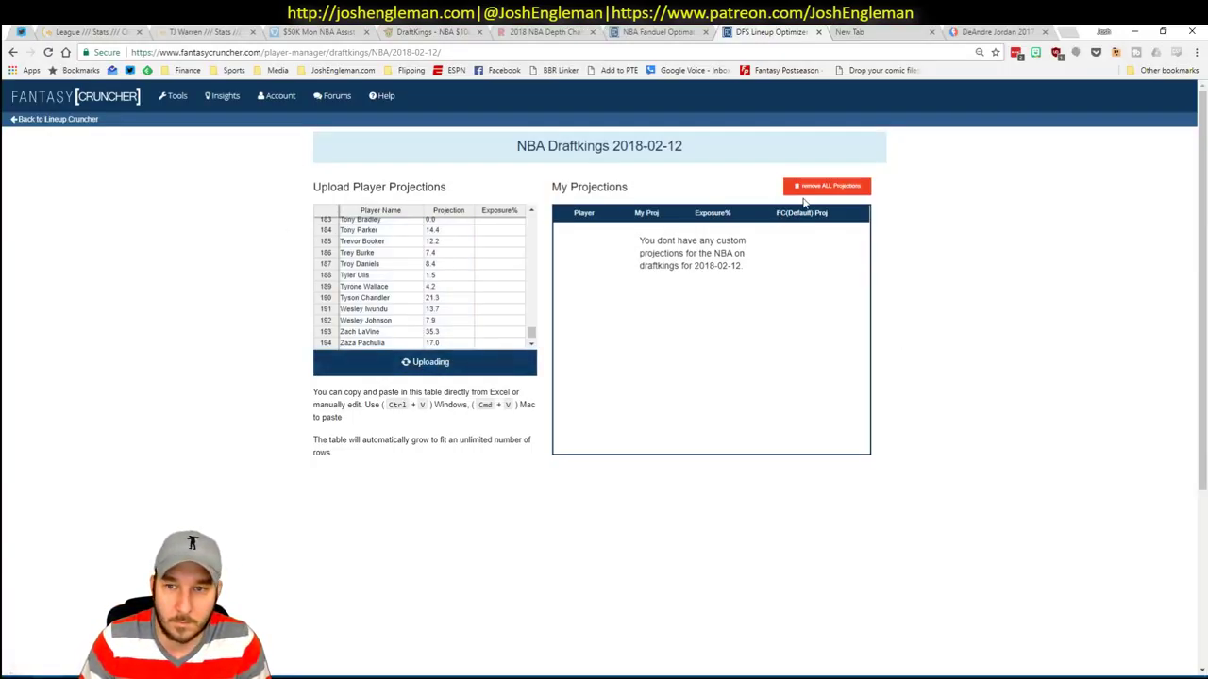
{"action": "left_click", "coordinate": [71, 123]}
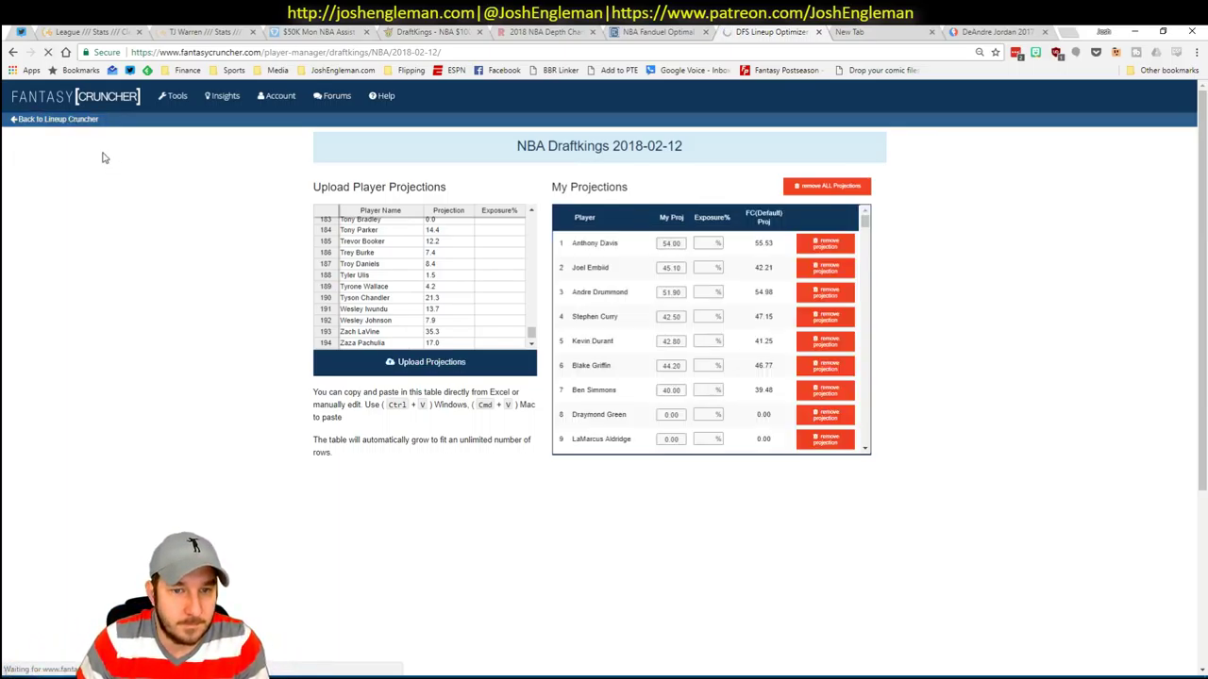
In the Excel workbook, collapse the FanDuel shortlist columns and expand the DraftKings shortlist table
{"action": "key", "text": "alt+Tab"}
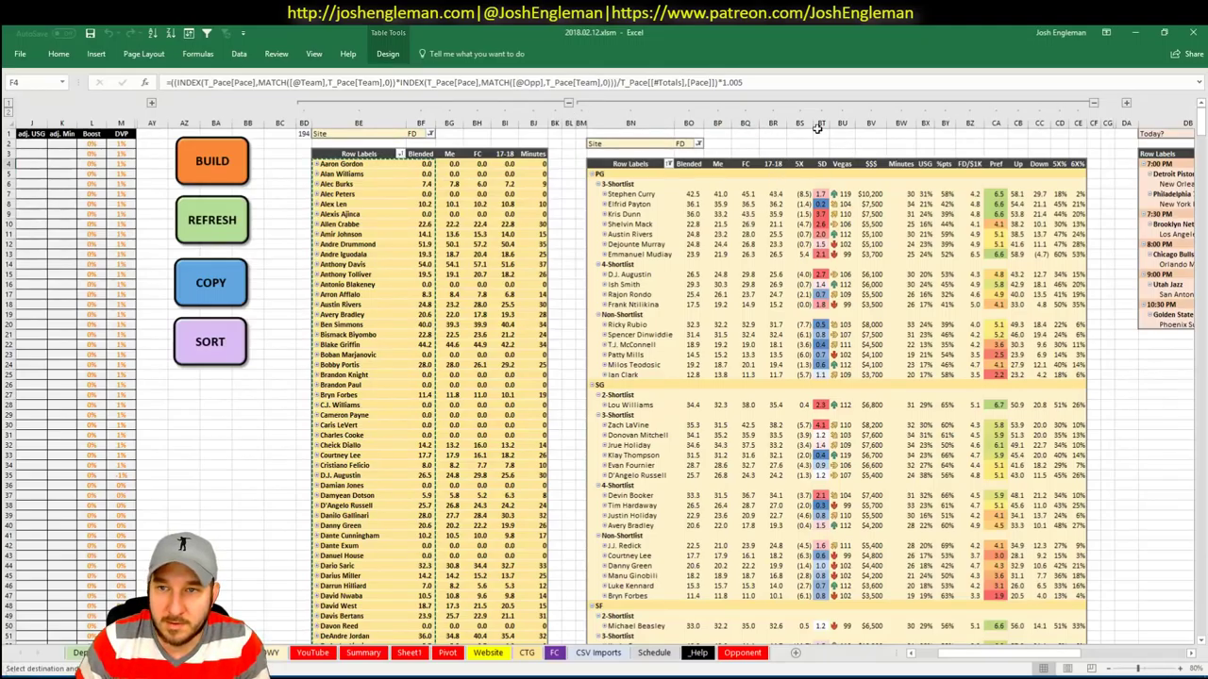
{"action": "left_click", "coordinate": [1093, 102]}
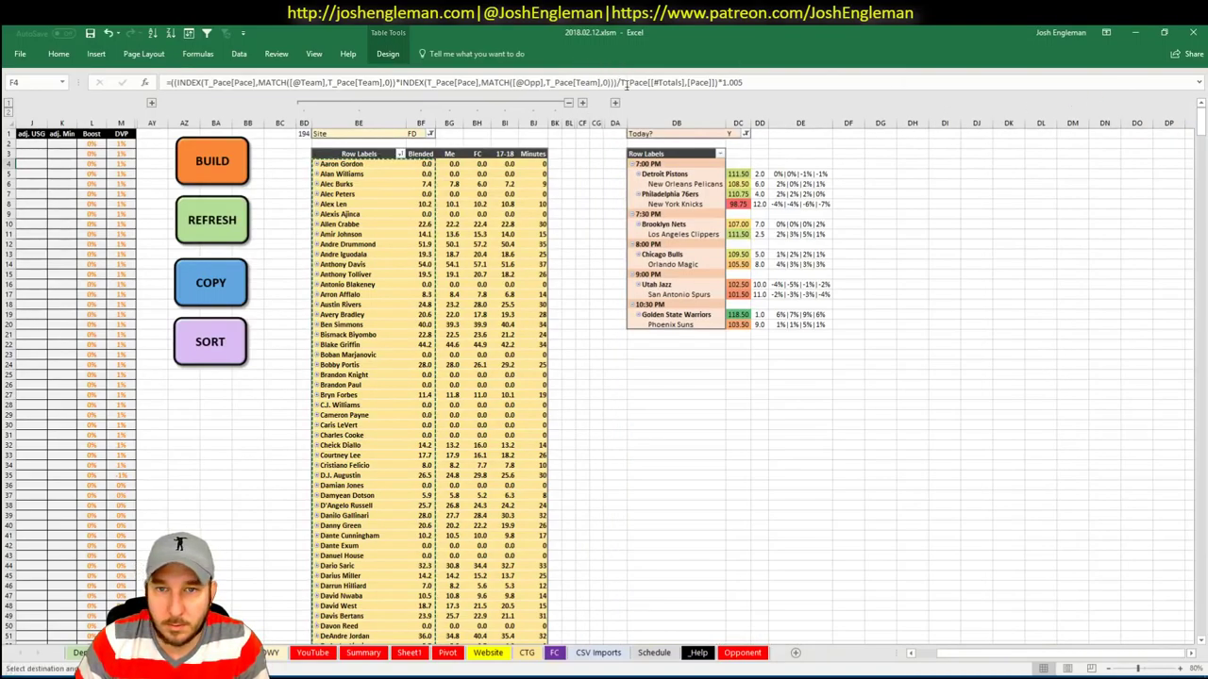
{"action": "left_click", "coordinate": [615, 103]}
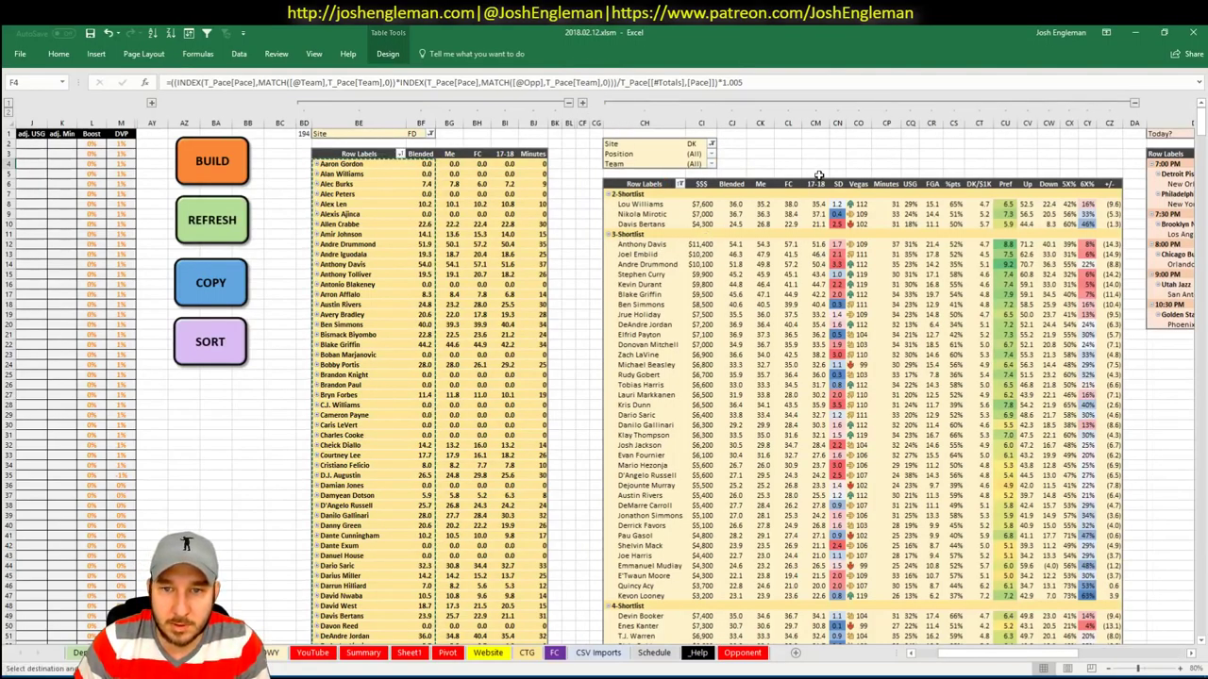
Return to FantasyCruncher and set the DraftKings randomness to 10% in the advanced options
{"action": "key", "text": "alt+Tab"}
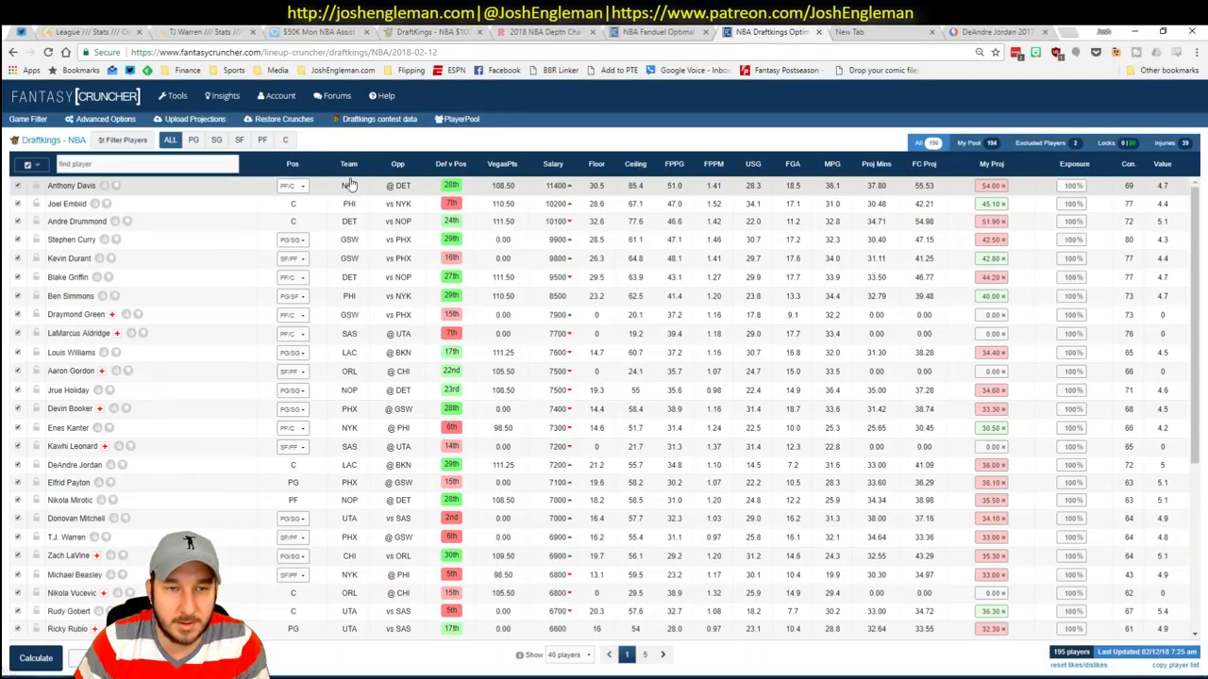
{"action": "left_click", "coordinate": [102, 119]}
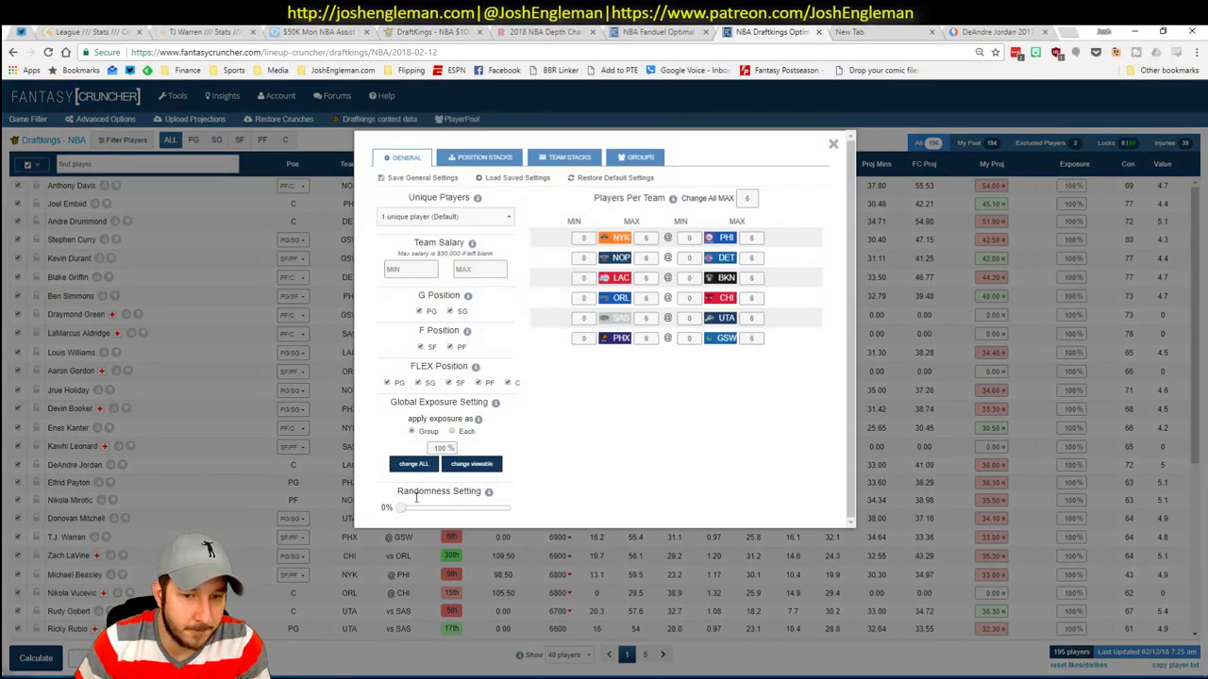
{"action": "left_click_drag", "start_coordinate": [404, 509], "coordinate": [412, 510]}
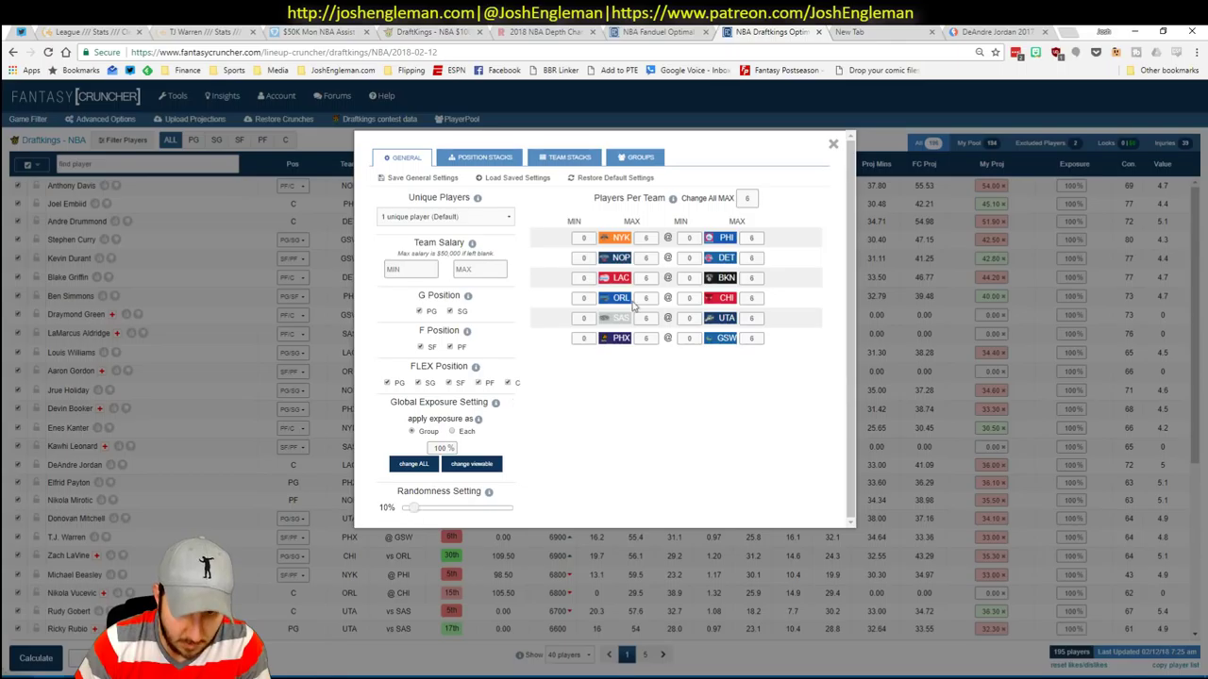
Close the advanced options and calculate the DraftKings lineups with the current settings
{"action": "left_click", "coordinate": [834, 144]}
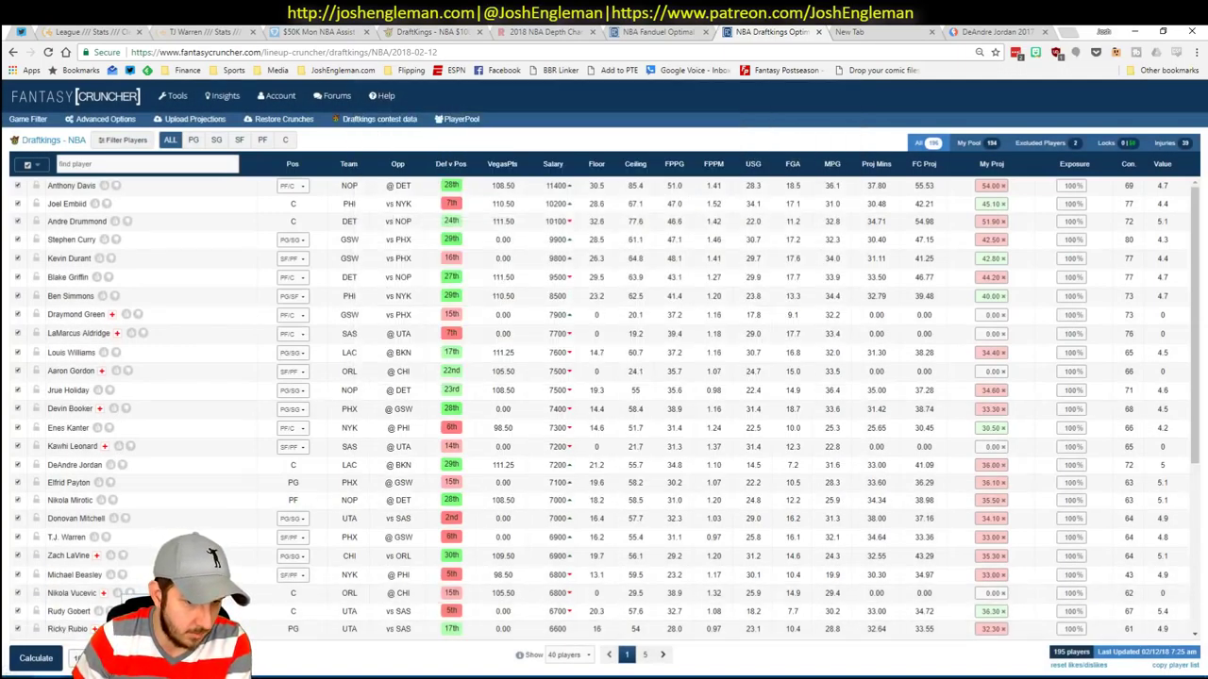
{"action": "left_click", "coordinate": [36, 658]}
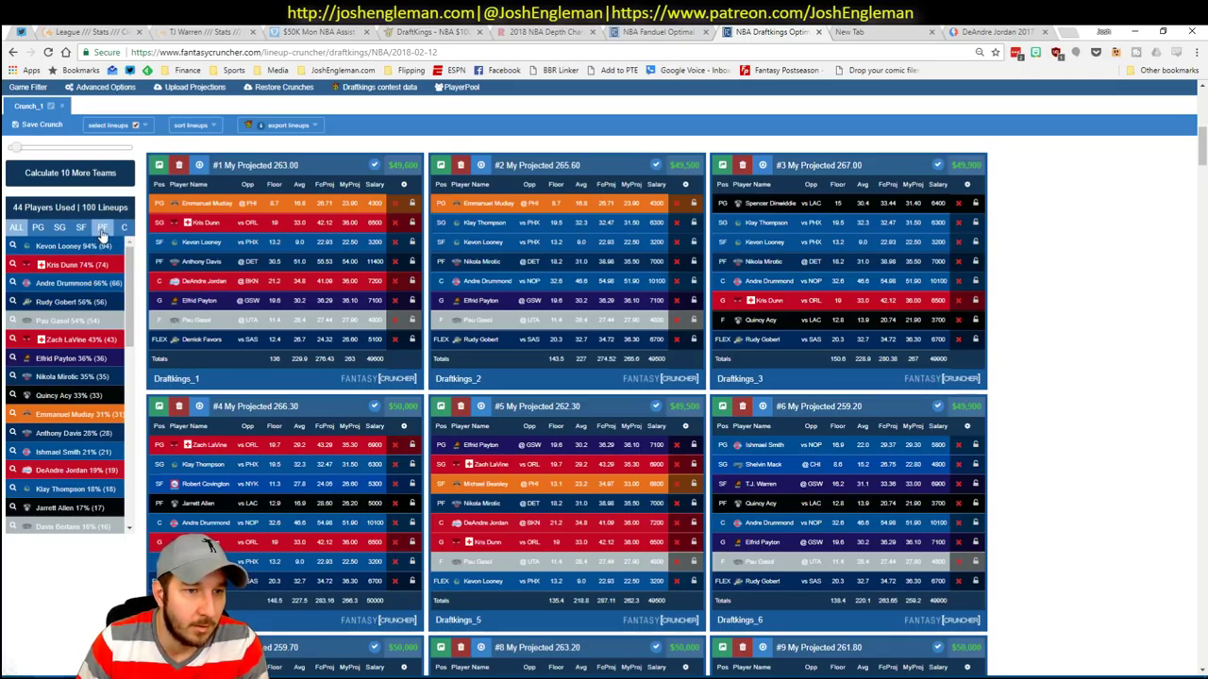
Filter the generated lineups to those containing Kevon Looney, Andre Drummond and Nikola Mirotic
{"action": "left_click", "coordinate": [12, 246]}
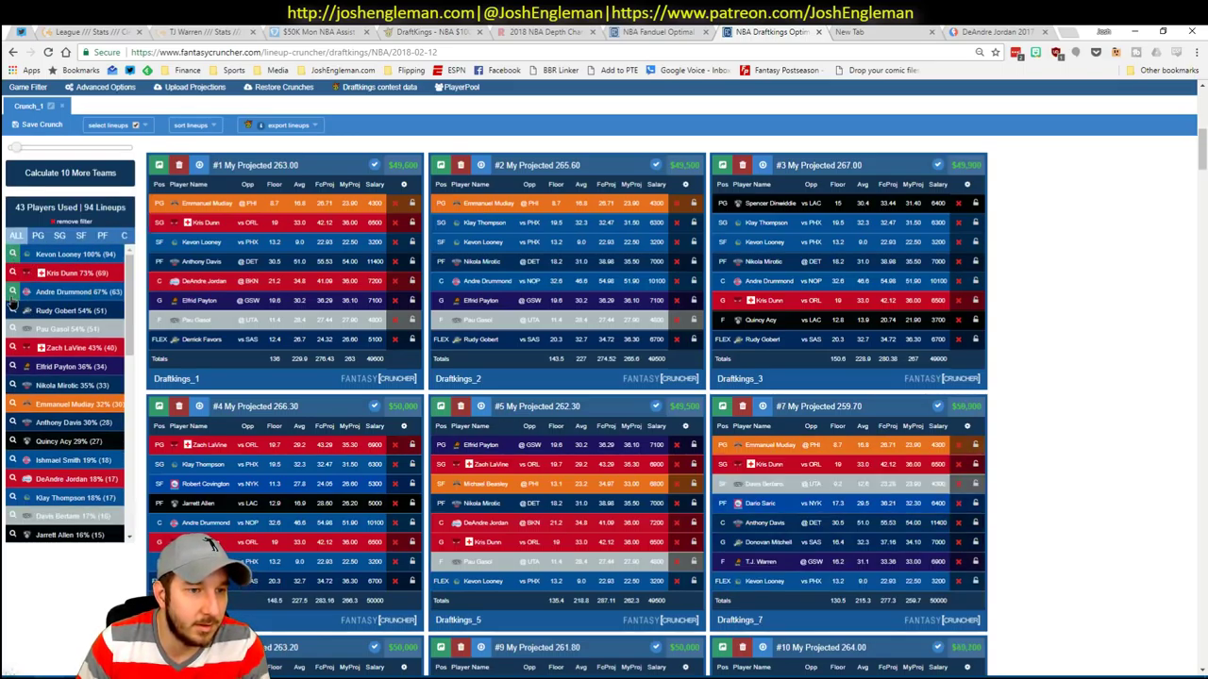
{"action": "left_click", "coordinate": [12, 294]}
{"action": "left_click", "coordinate": [100, 237]}
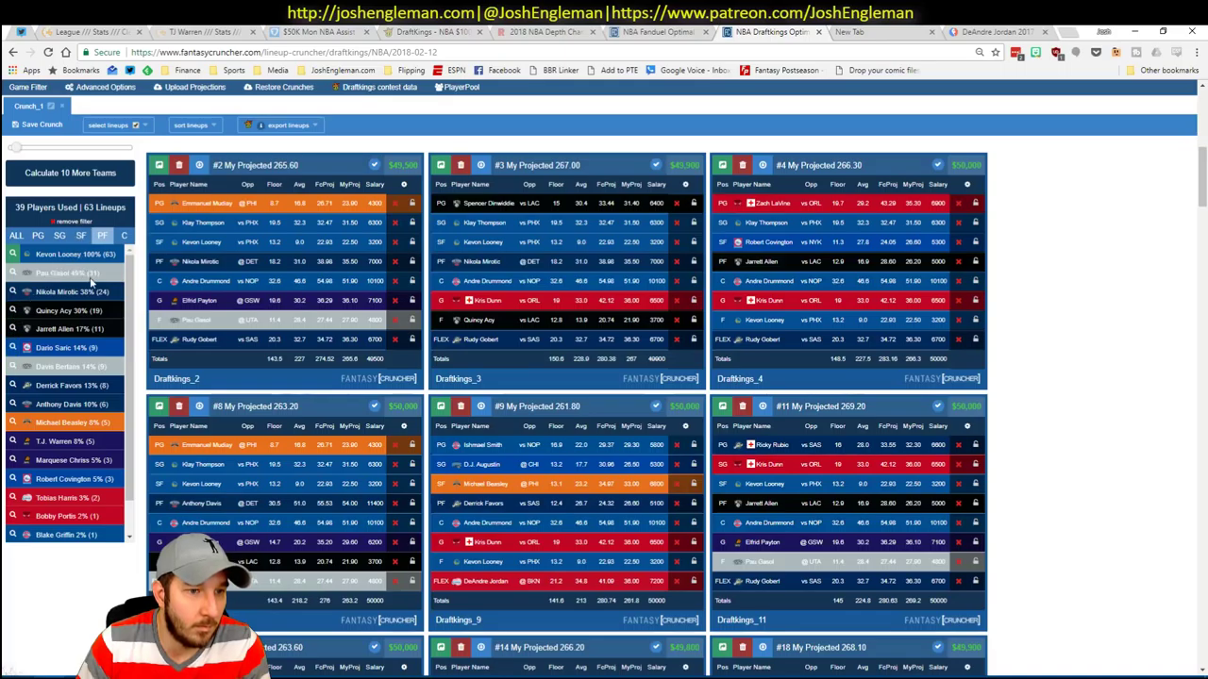
{"action": "left_click", "coordinate": [21, 294]}
Review the shooting guards used in the filtered lineups and compare them with the DraftKings shortlist in the Excel workbook
{"action": "left_click", "coordinate": [58, 236]}
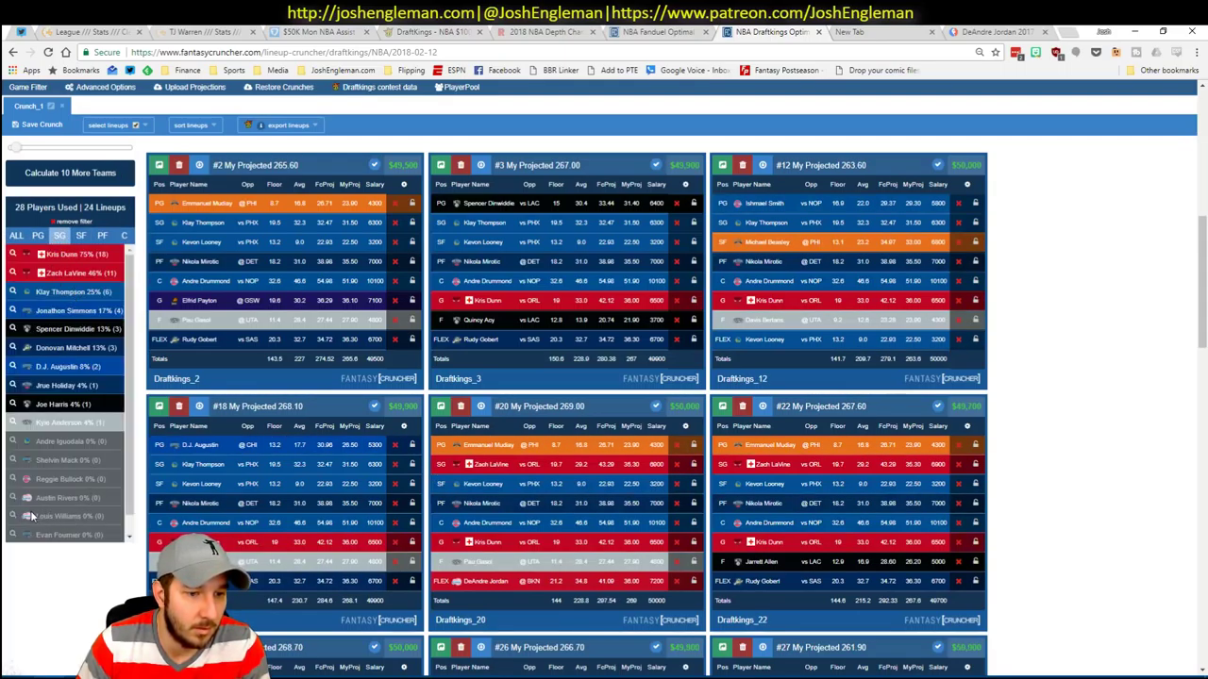
{"action": "key", "text": "alt+Tab"}
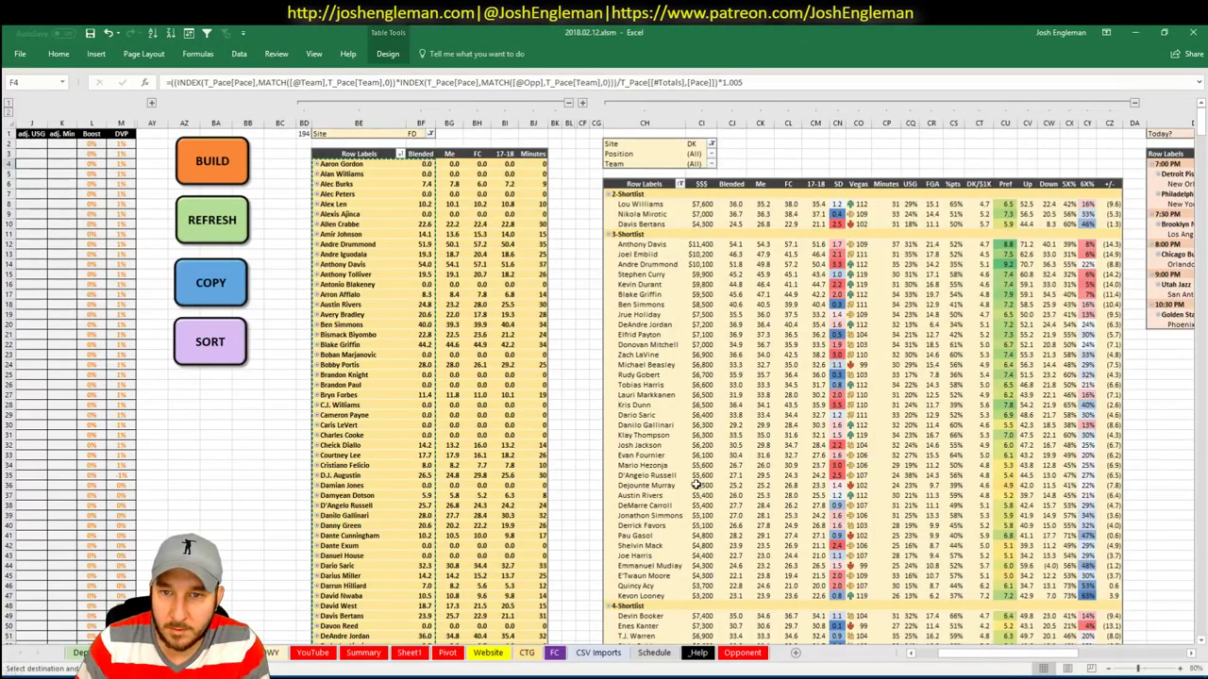
{"action": "key", "text": "alt+Tab"}
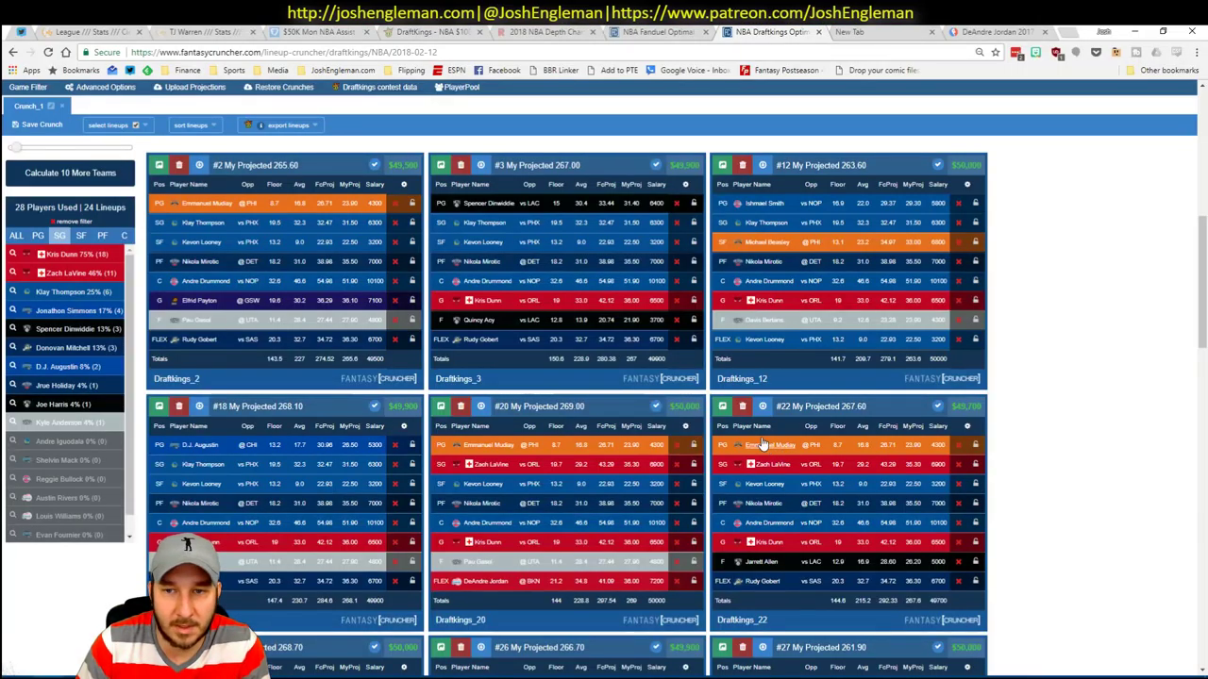
{"action": "key", "text": "alt+Tab"}
{"action": "key", "text": "alt+Tab"}
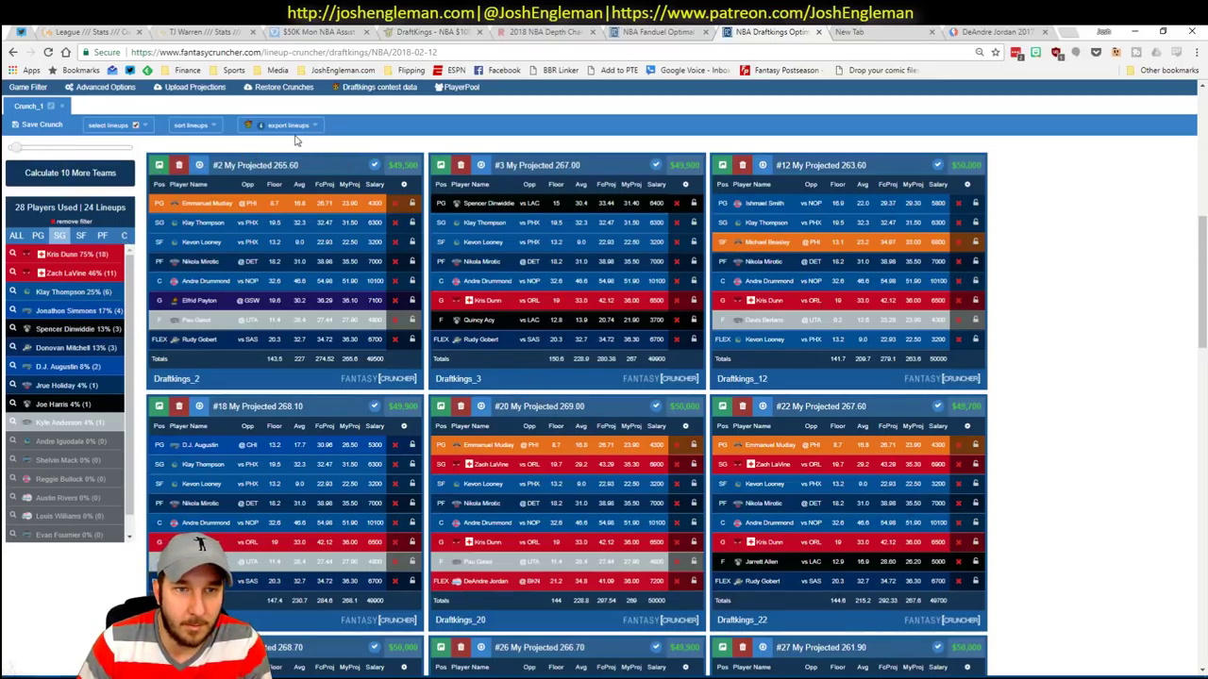
Sort the filtered lineups by projected points, highest first, and review the center and power forward exposures
{"action": "left_click", "coordinate": [191, 125]}
{"action": "left_click", "coordinate": [224, 181]}
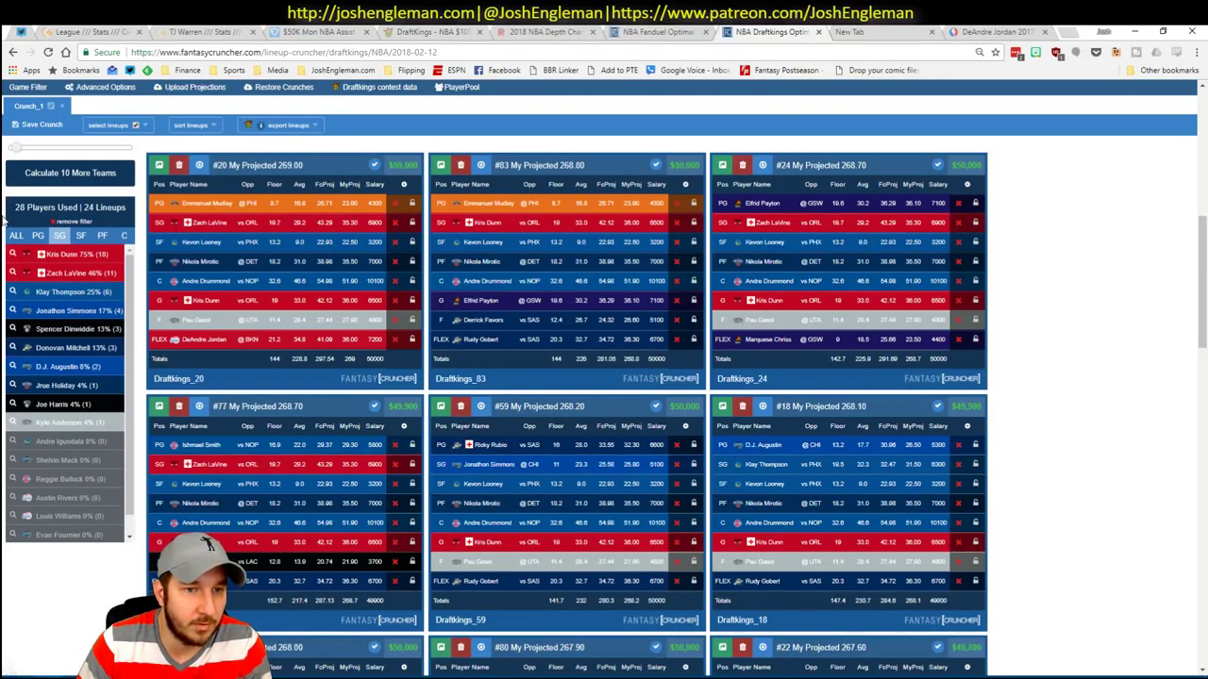
{"action": "left_click", "coordinate": [123, 236]}
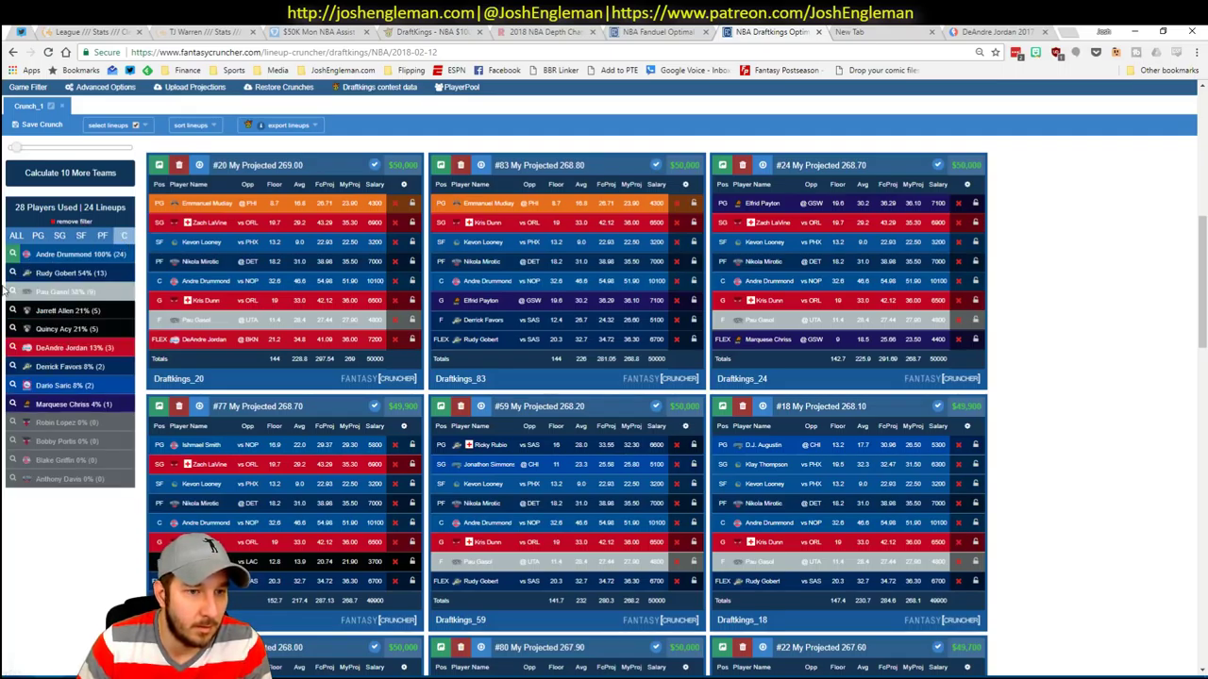
{"action": "left_click", "coordinate": [101, 235]}
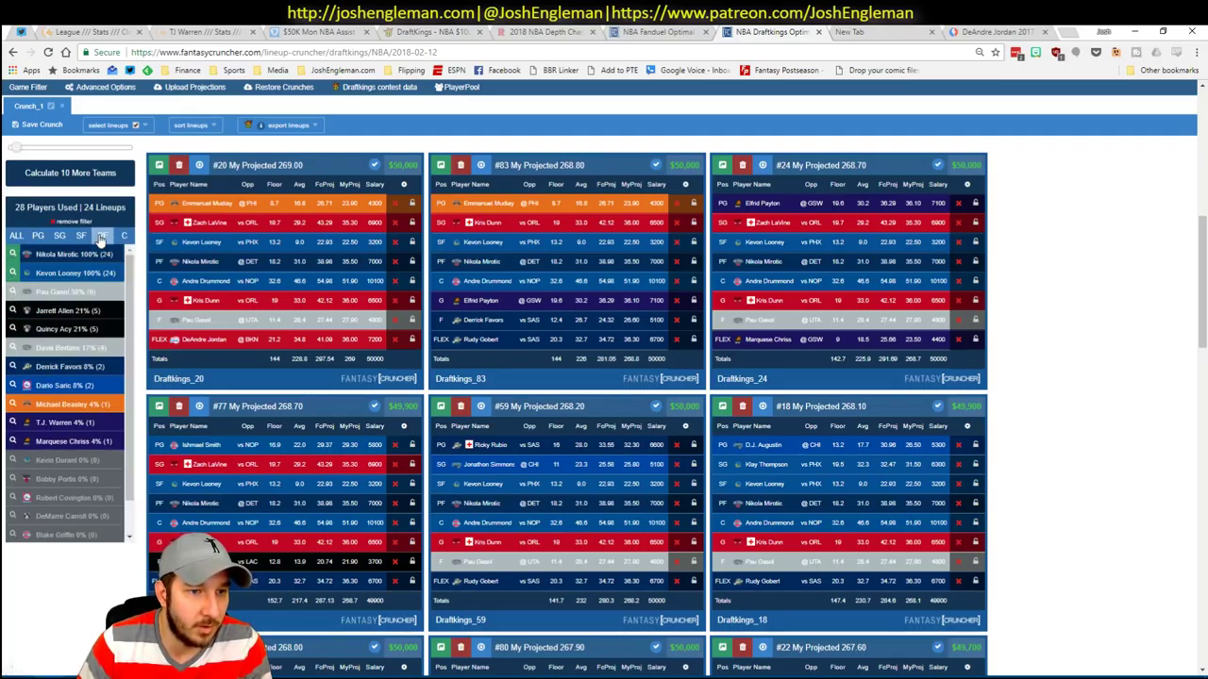
Narrow the lineups to Davis Bertans, compare them with the Excel shortlist, and remove the Bertans filter
{"action": "left_click", "coordinate": [12, 348]}
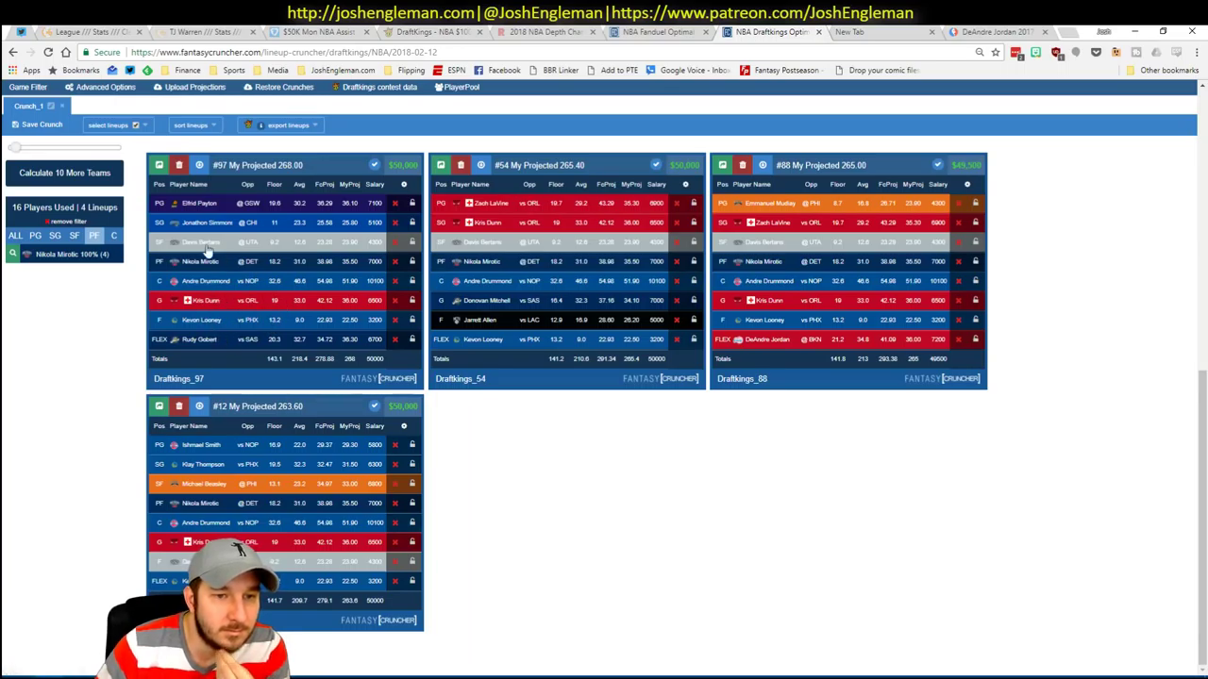
{"action": "key", "text": "alt+Tab"}
{"action": "key", "text": "alt+Tab"}
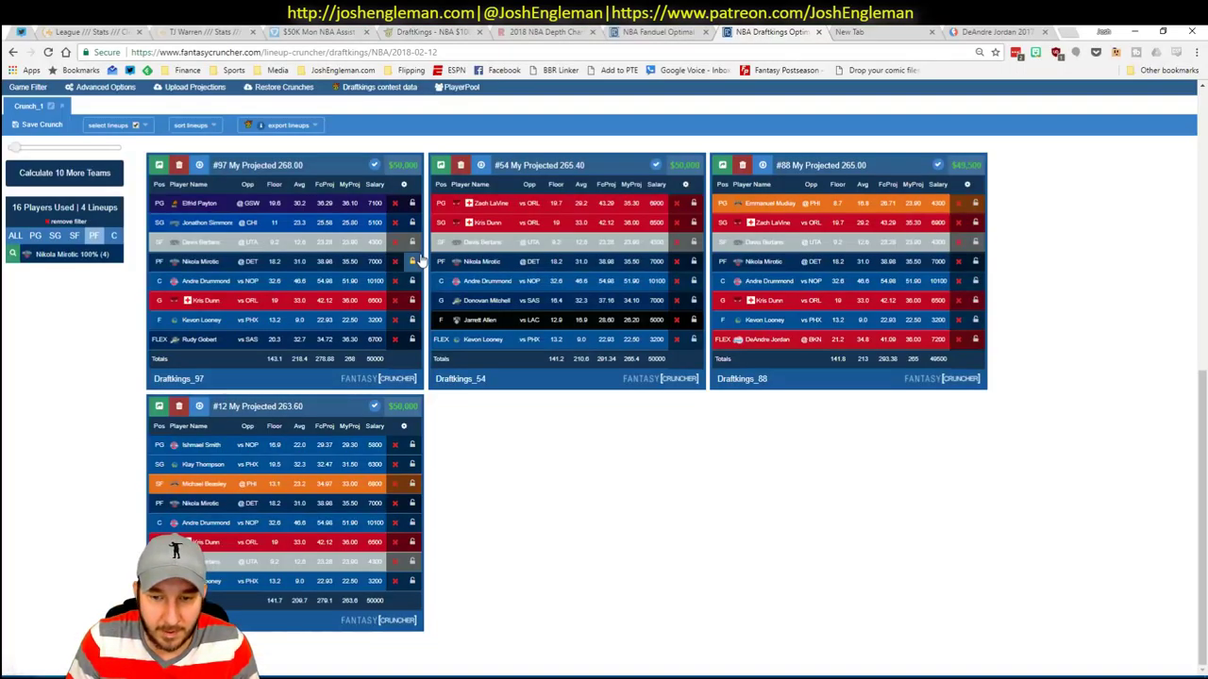
{"action": "key", "text": "alt+Tab"}
{"action": "key", "text": "alt+Tab"}
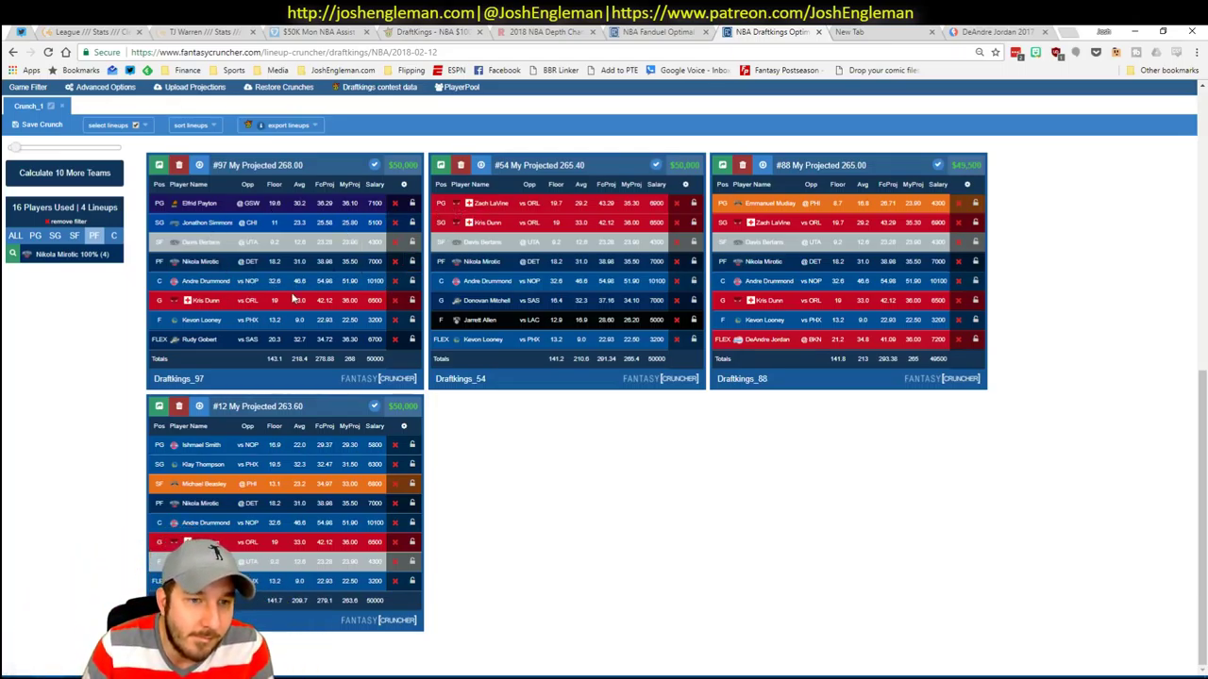
{"action": "left_click", "coordinate": [94, 235]}
{"action": "left_click", "coordinate": [12, 291]}
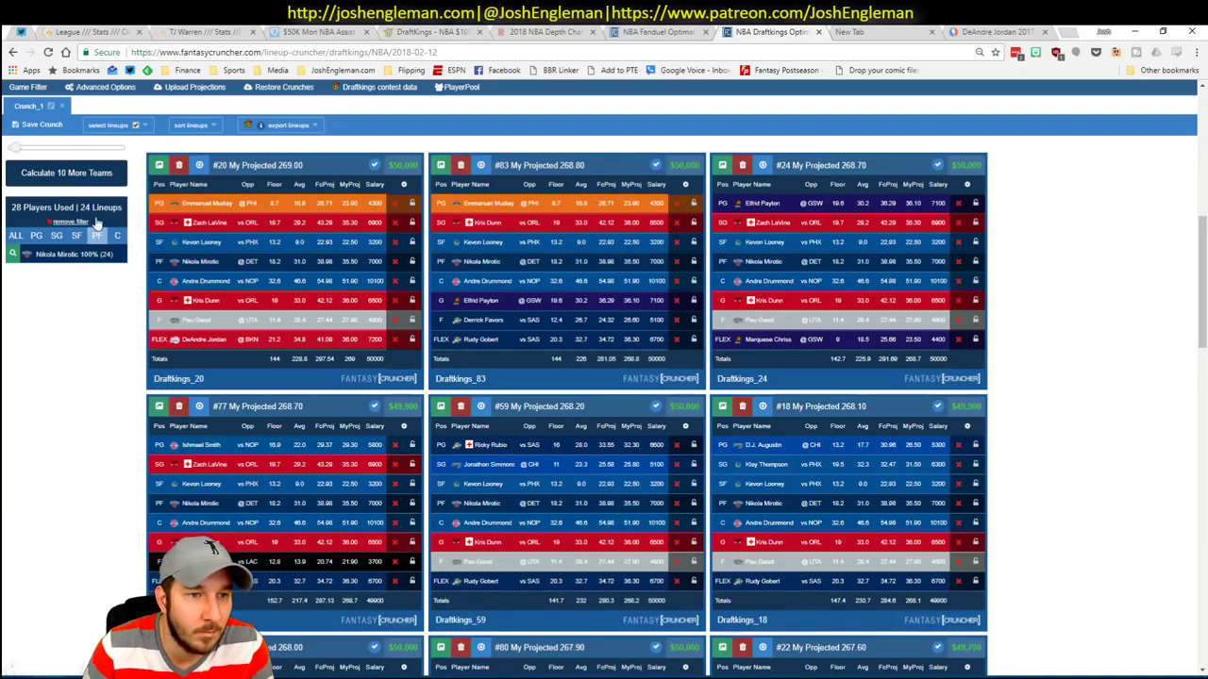
Remove the player filters and review the small forward and center exposures across all generated lineups
{"action": "left_click", "coordinate": [57, 236]}
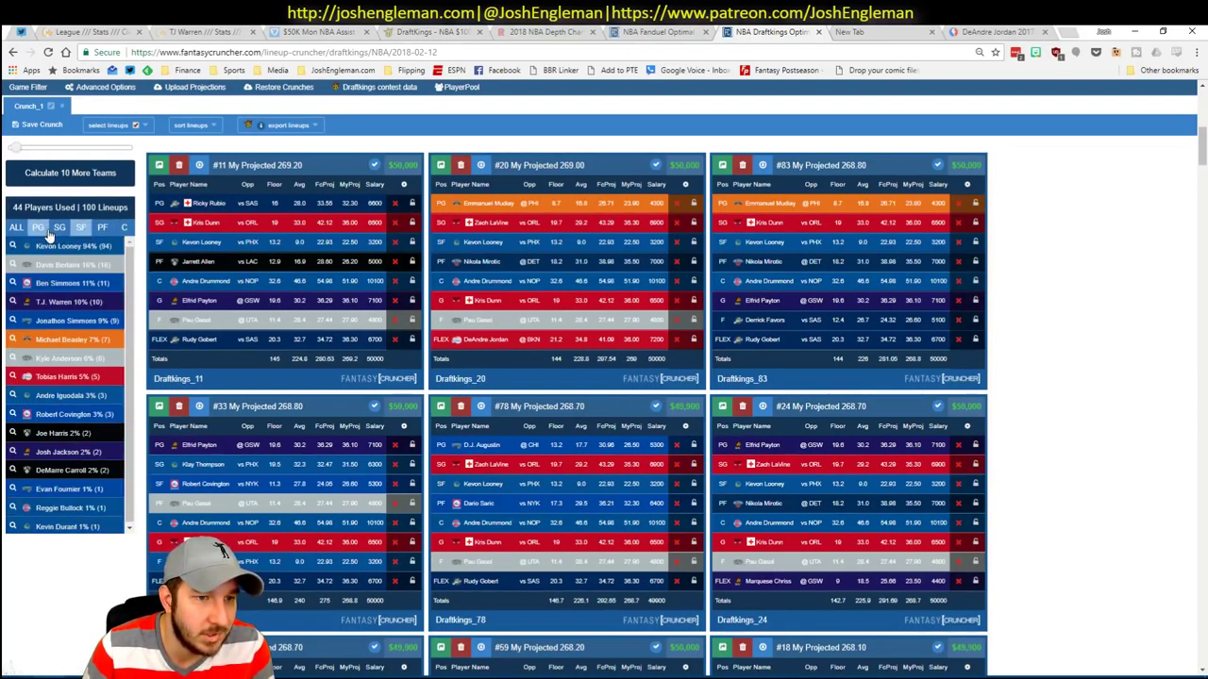
{"action": "left_click", "coordinate": [80, 227]}
{"action": "left_click", "coordinate": [123, 228]}
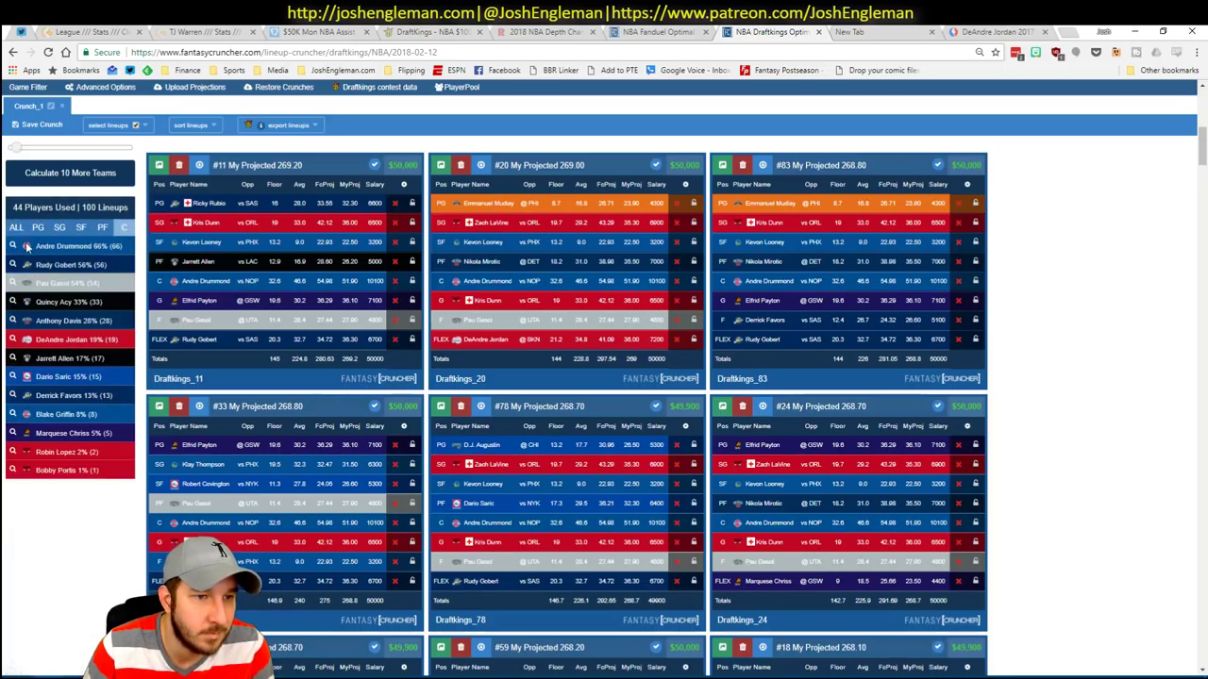
{"action": "left_click", "coordinate": [75, 251]}
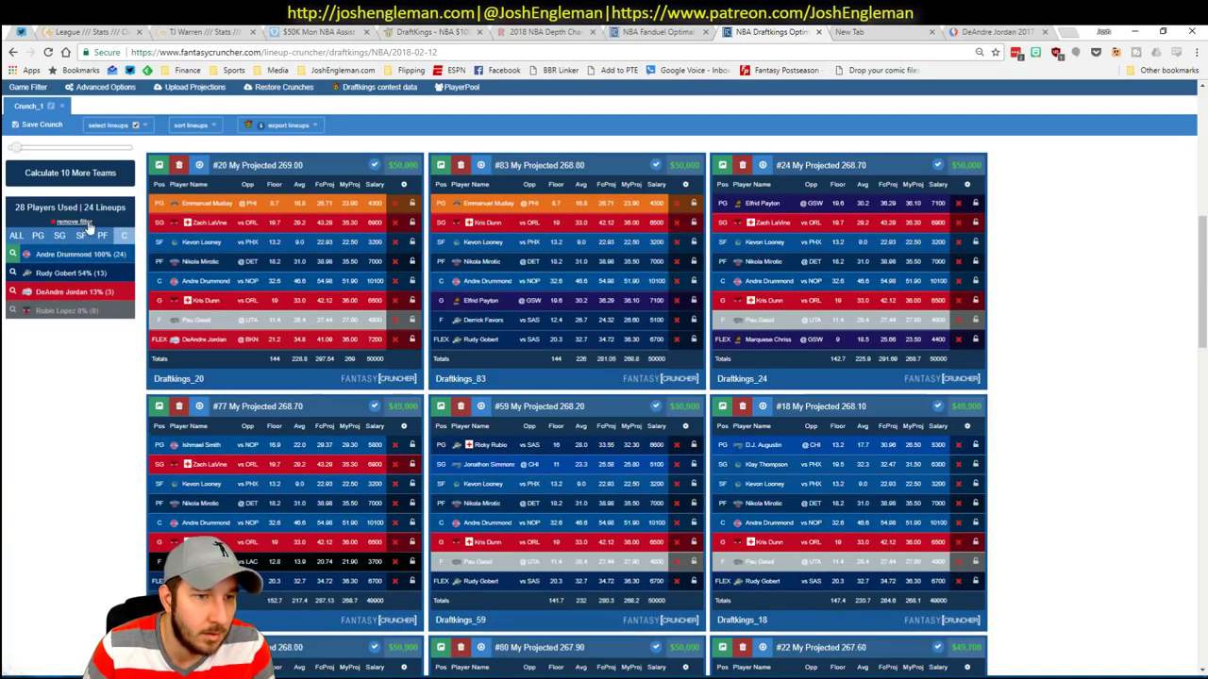
{"action": "left_click", "coordinate": [81, 227]}
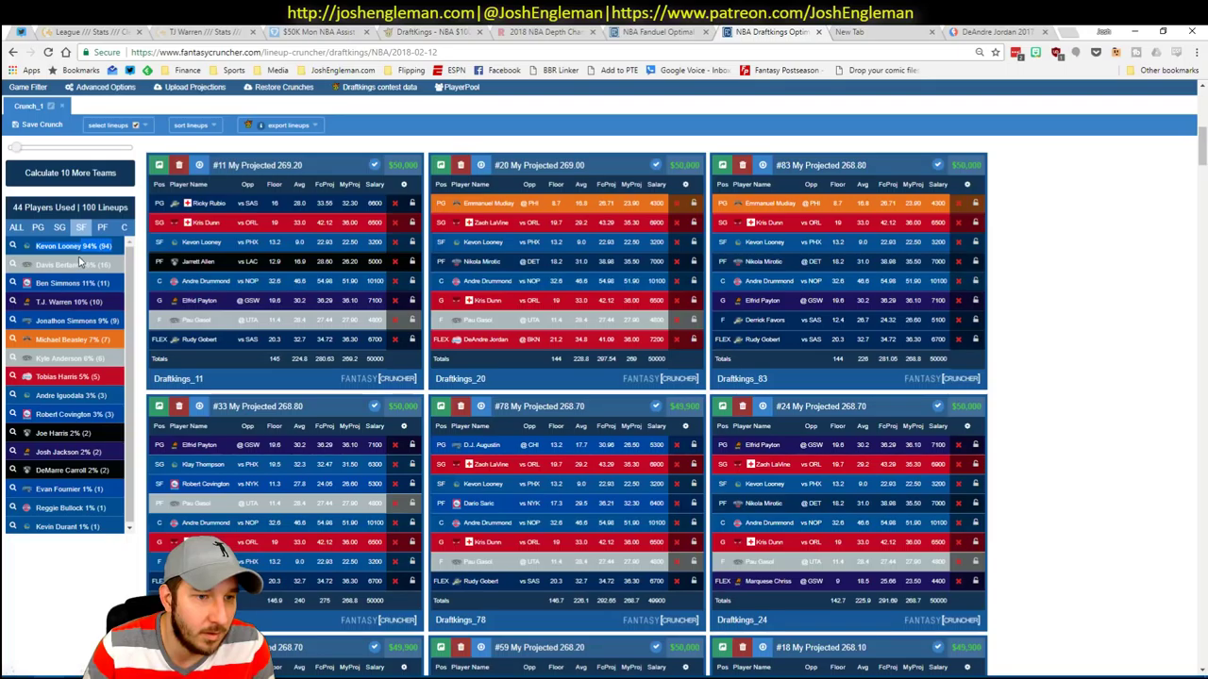
Filter the lineups to Andre Drummond and review the player exposures position by position
{"action": "left_click", "coordinate": [126, 228]}
{"action": "left_click", "coordinate": [11, 254]}
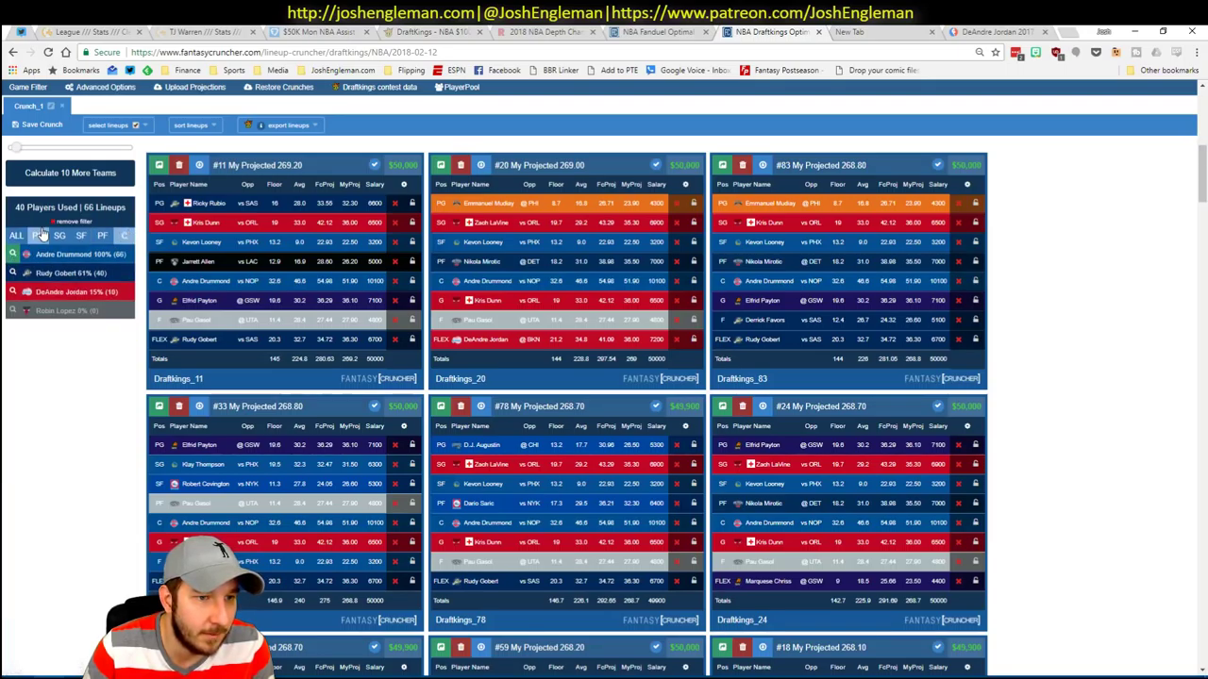
{"action": "left_click", "coordinate": [41, 238]}
{"action": "left_click", "coordinate": [64, 237]}
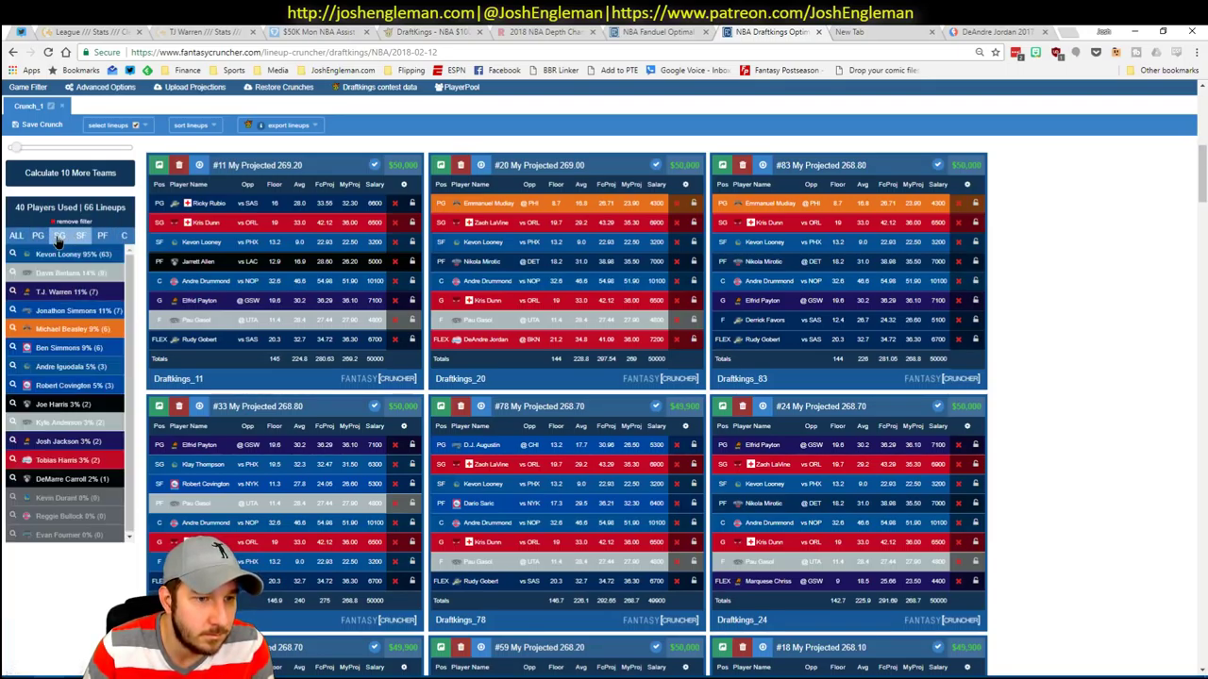
{"action": "left_click", "coordinate": [82, 236]}
{"action": "left_click", "coordinate": [103, 236]}
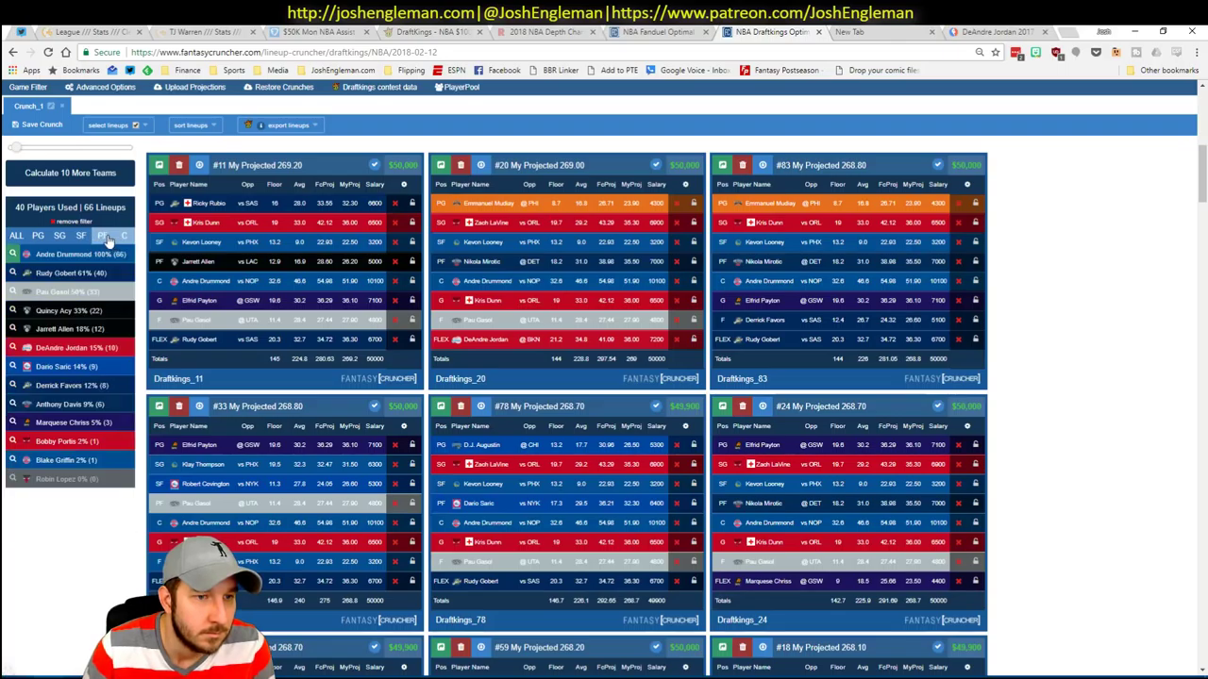
Check the DraftKings shortlist in Excel and narrow the Drummond lineups to those with power forward Nikola Mirotic
{"action": "key", "text": "alt+Tab"}
{"action": "key", "text": "alt+Tab"}
{"action": "left_click", "coordinate": [13, 293]}
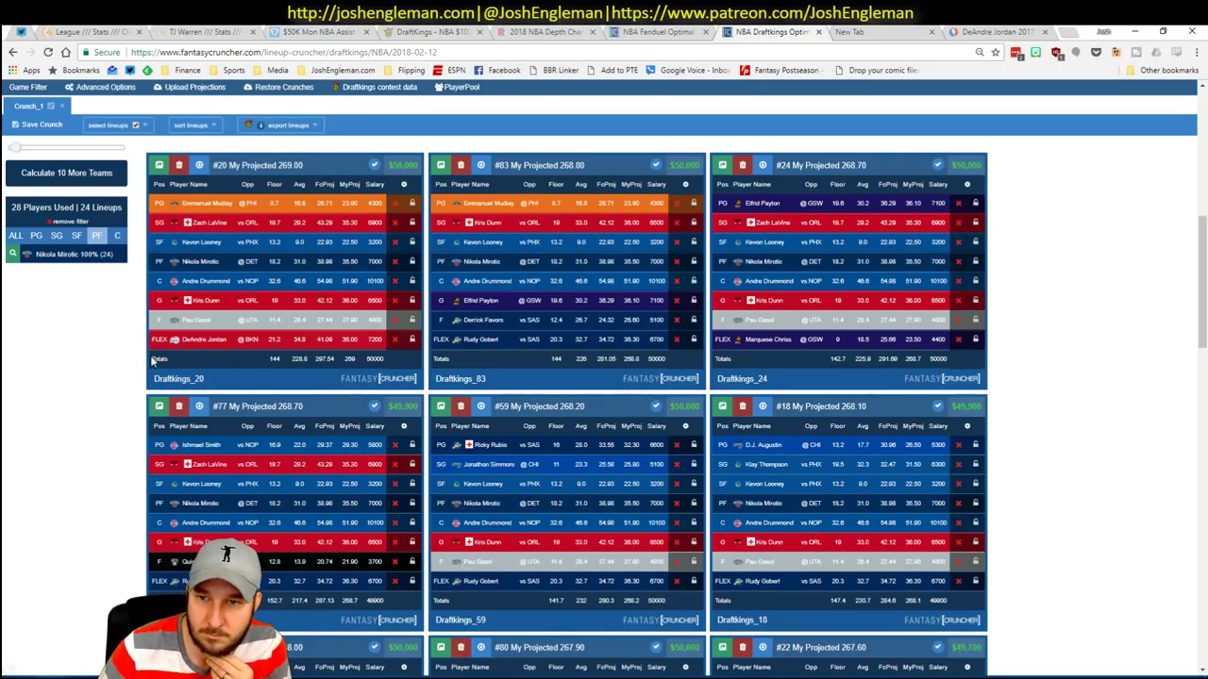
Review the forward and guard exposures, narrow the lineups to Kris Dunn, and compare the remaining point guards with the Excel shortlist
{"action": "left_click", "coordinate": [77, 236]}
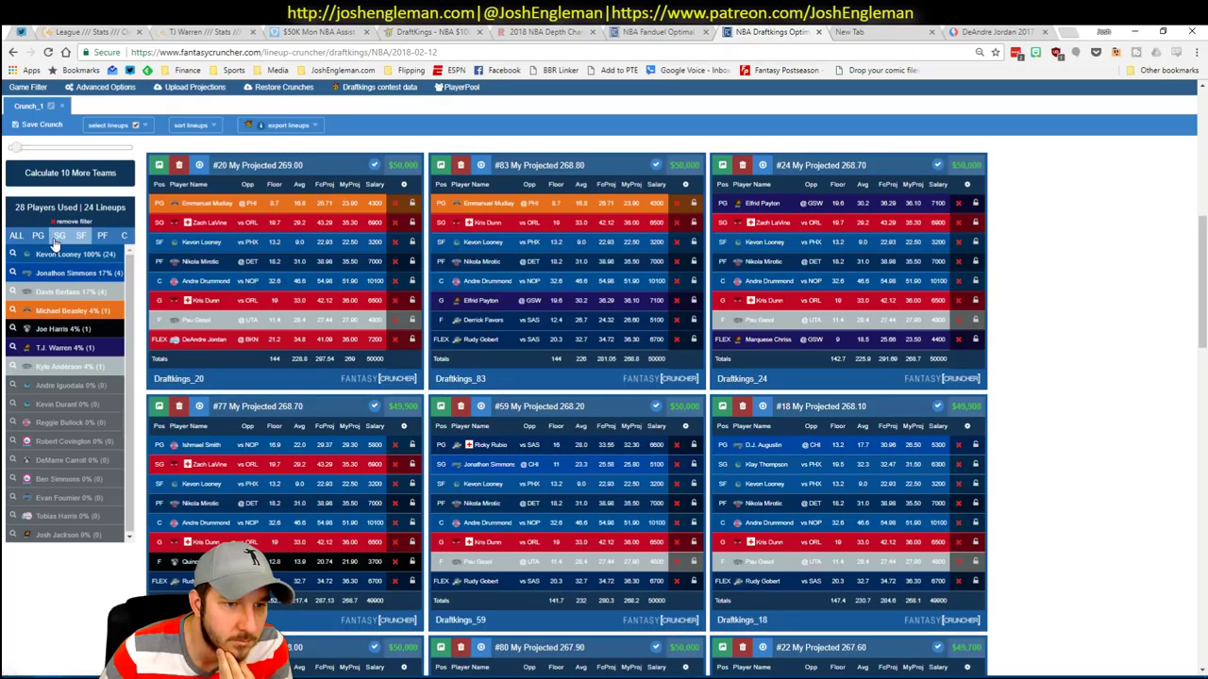
{"action": "left_click", "coordinate": [55, 239]}
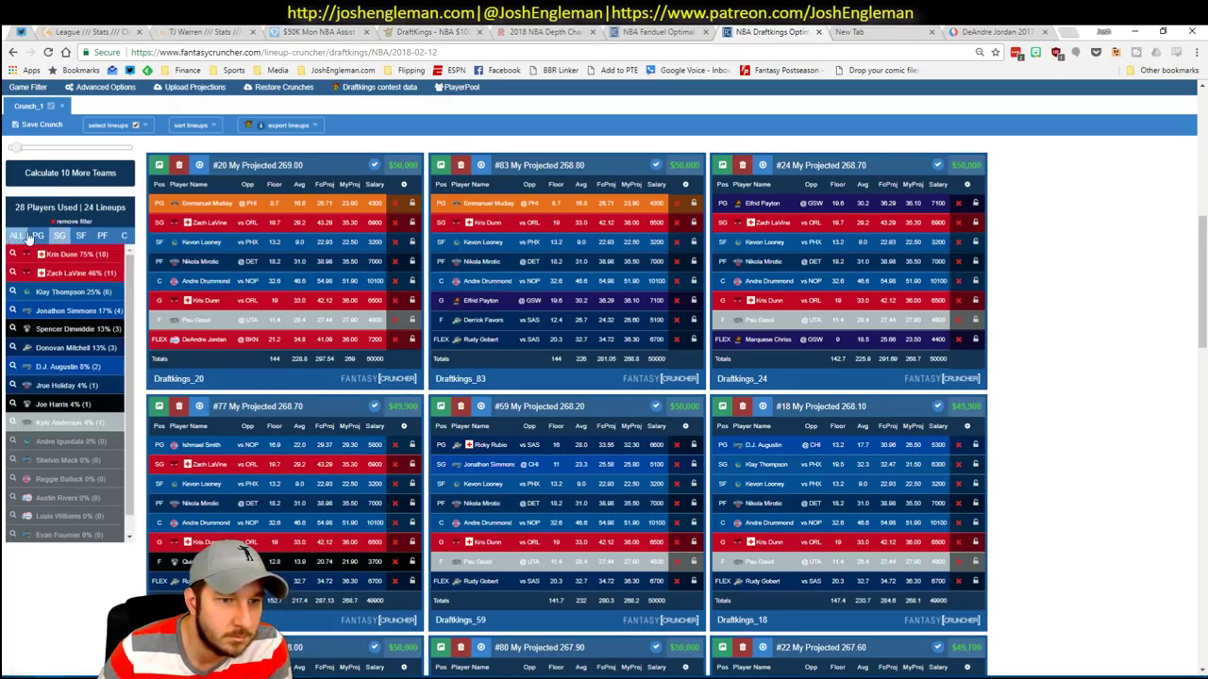
{"action": "left_click", "coordinate": [33, 238]}
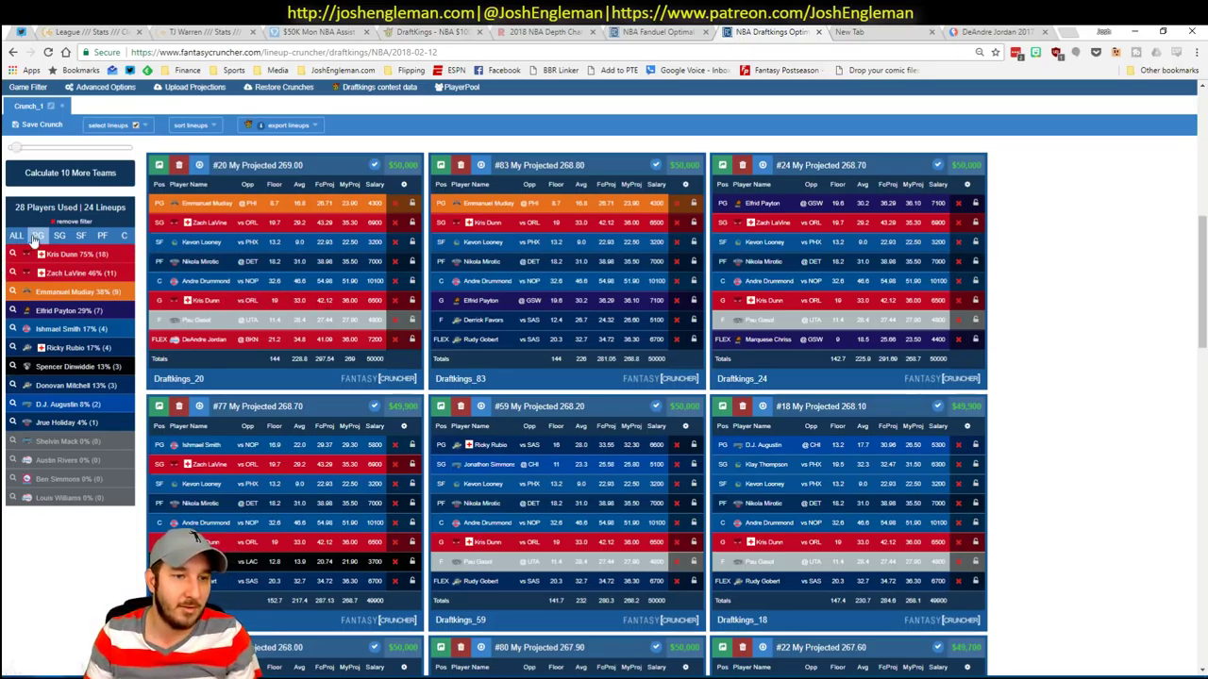
{"action": "left_click", "coordinate": [33, 238]}
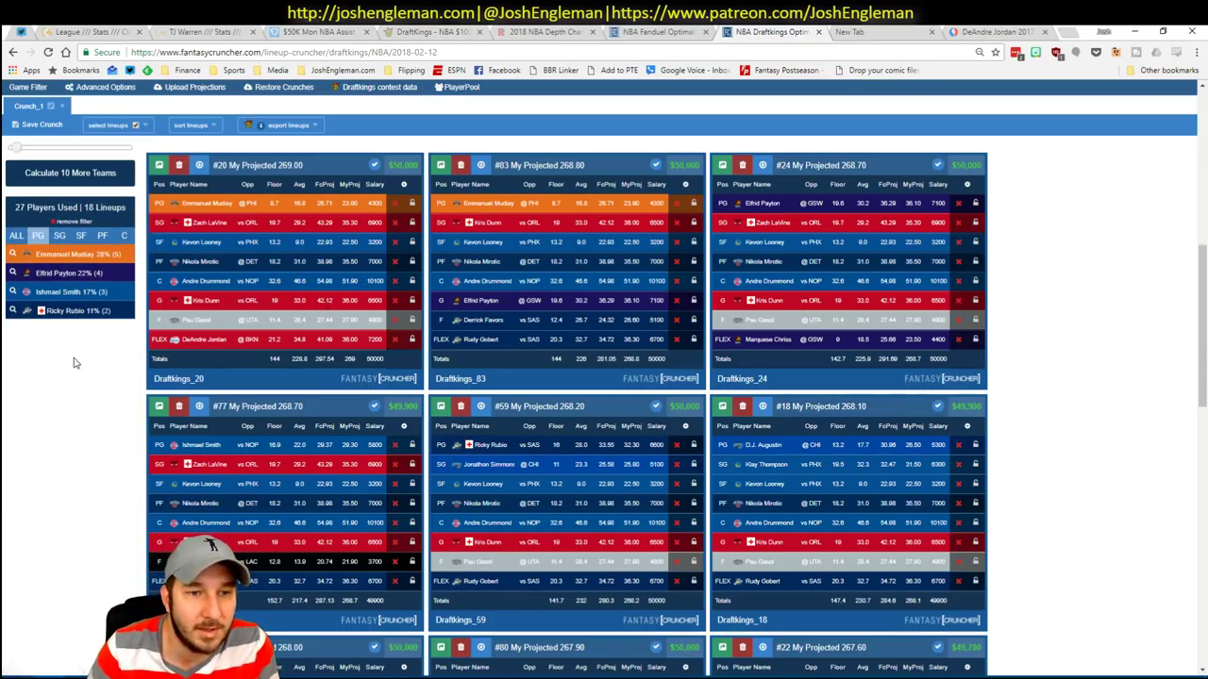
{"action": "key", "text": "alt+Tab"}
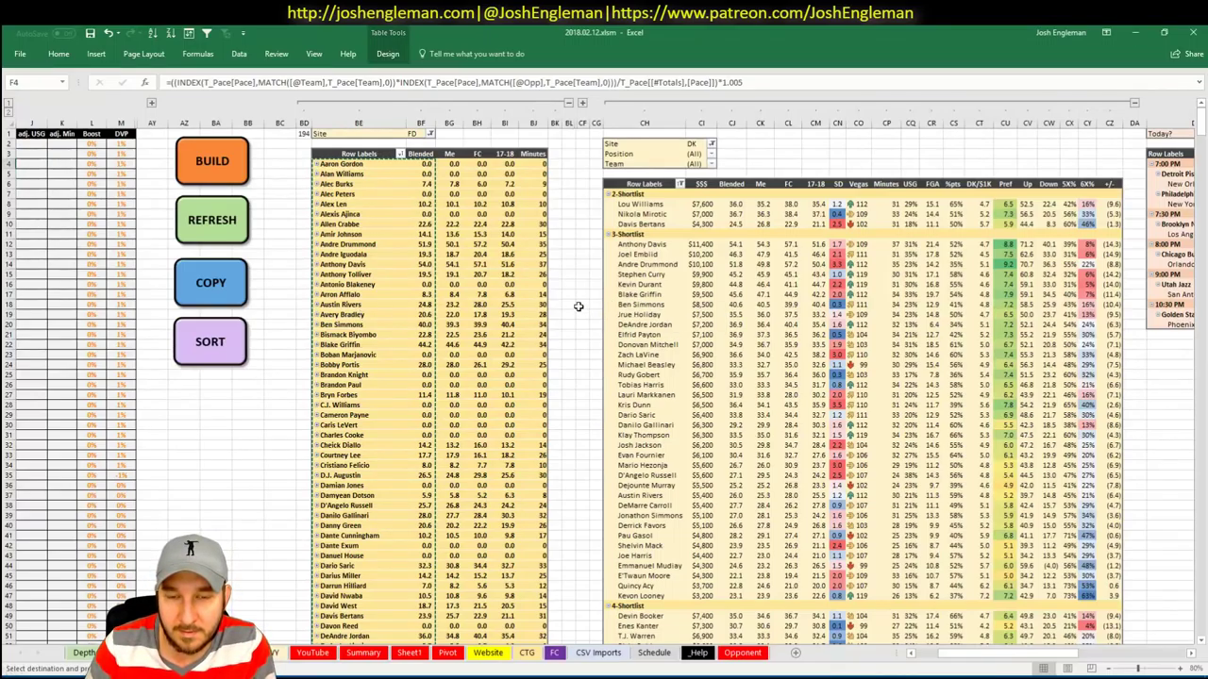
{"action": "key", "text": "alt+Tab"}
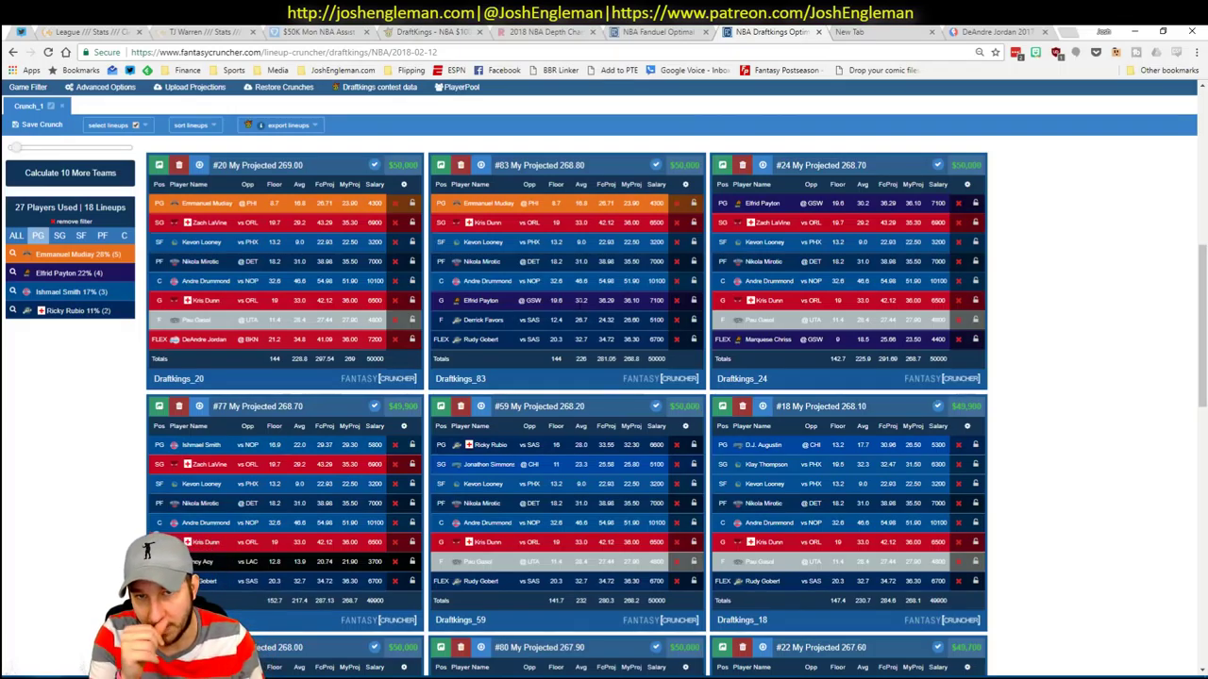
Switch to the Excel workbook, bring the player input table into view, and save the workbook
{"action": "key", "text": "alt+Tab"}
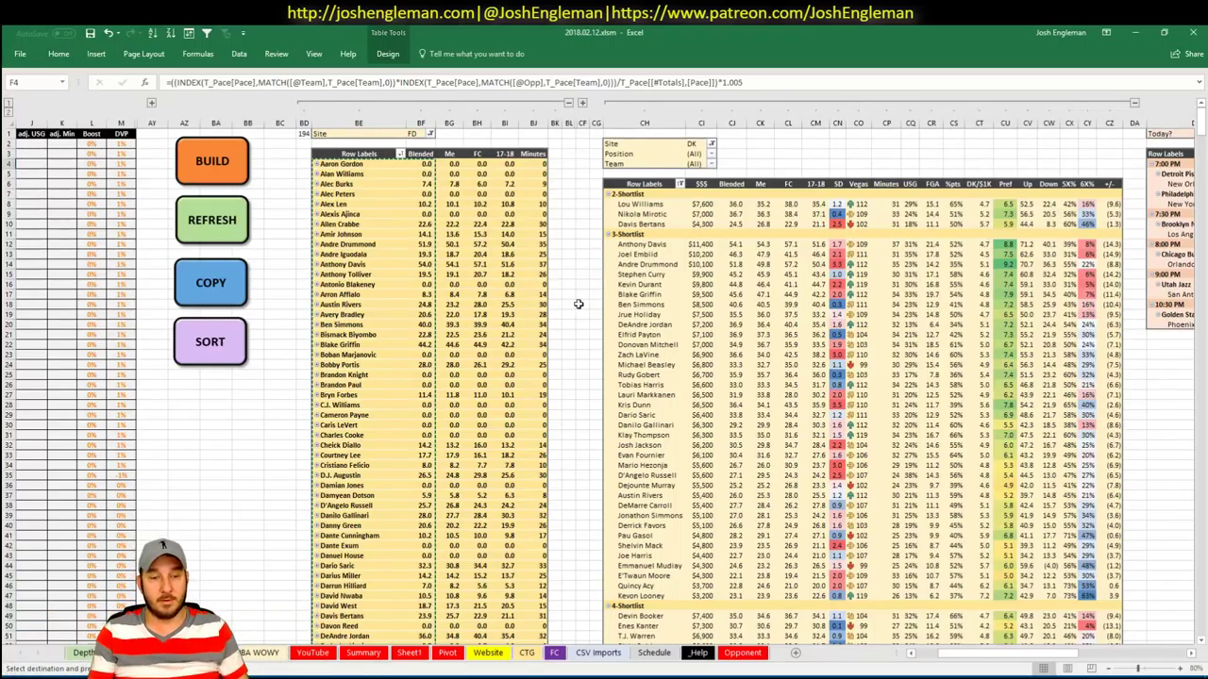
{"action": "scroll", "coordinate": [579, 304], "scroll_direction": "left", "scroll_amount": 3}
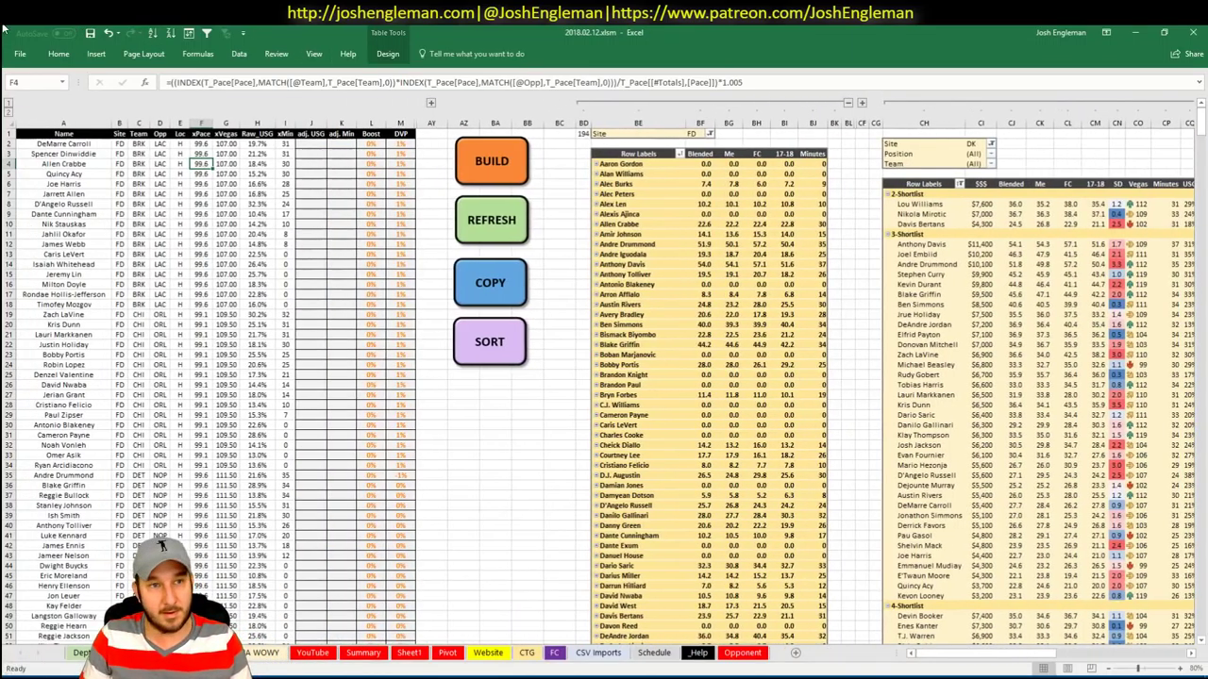
{"action": "left_click", "coordinate": [91, 34]}
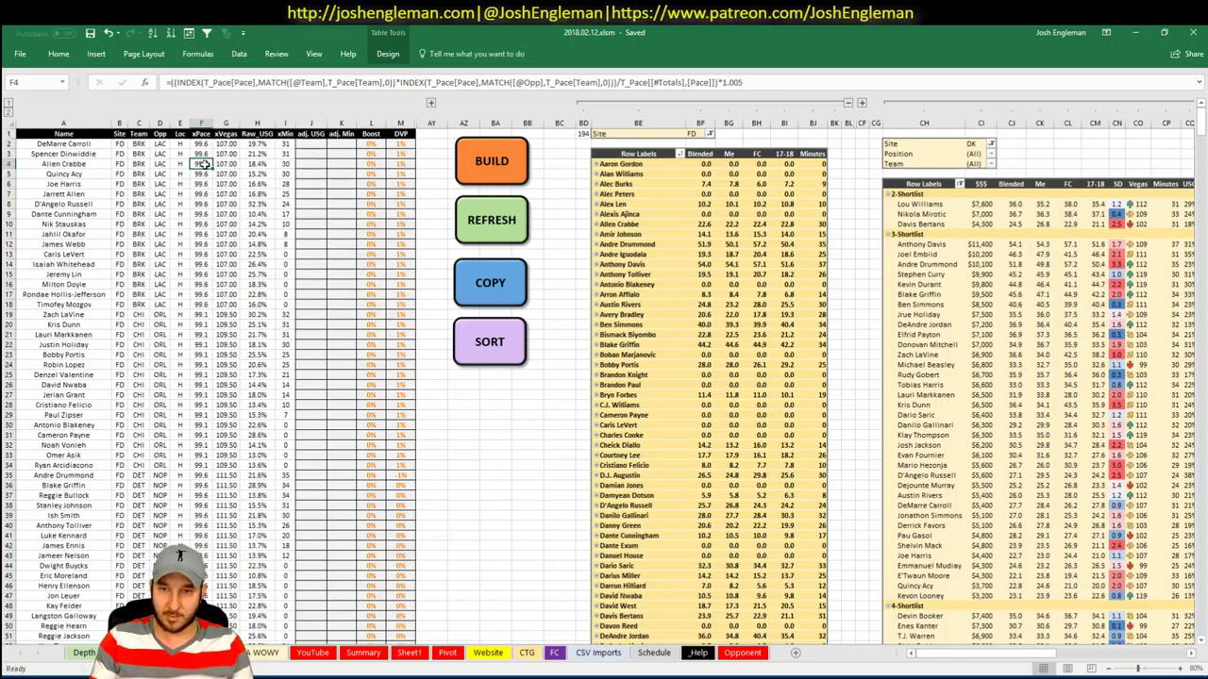
Examine the formula behind Allen Crabbe's xMin value in the player table
{"action": "left_click", "coordinate": [264, 163]}
{"action": "left_click", "coordinate": [281, 164]}
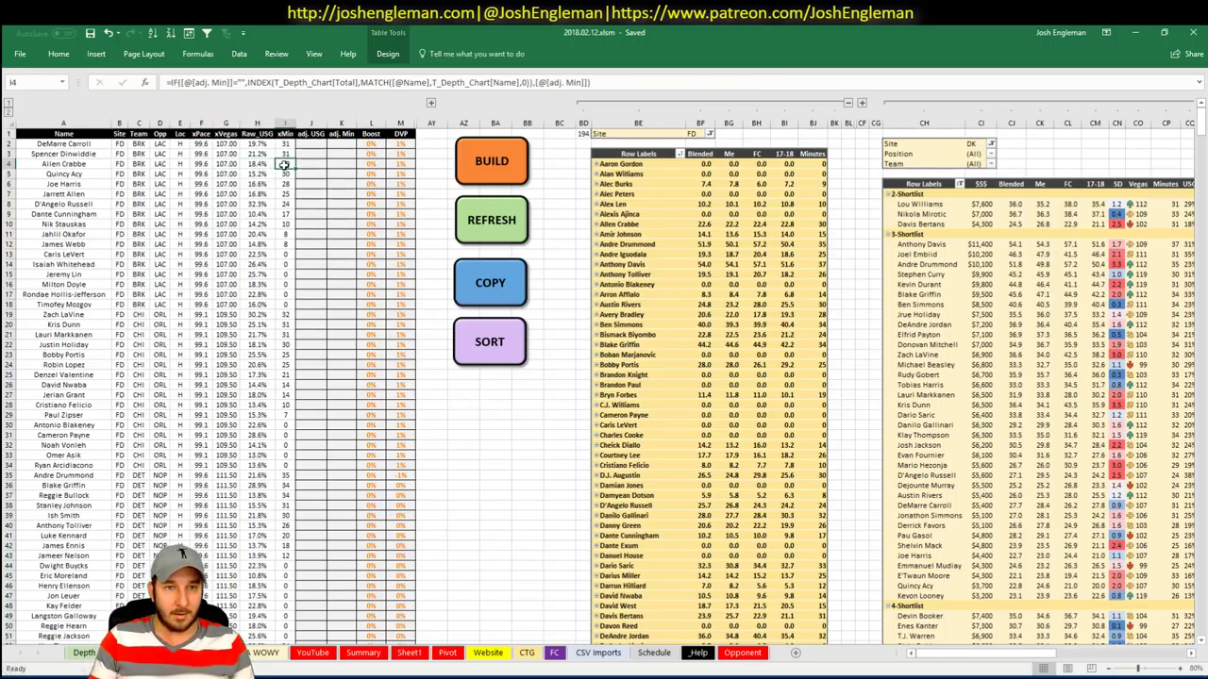